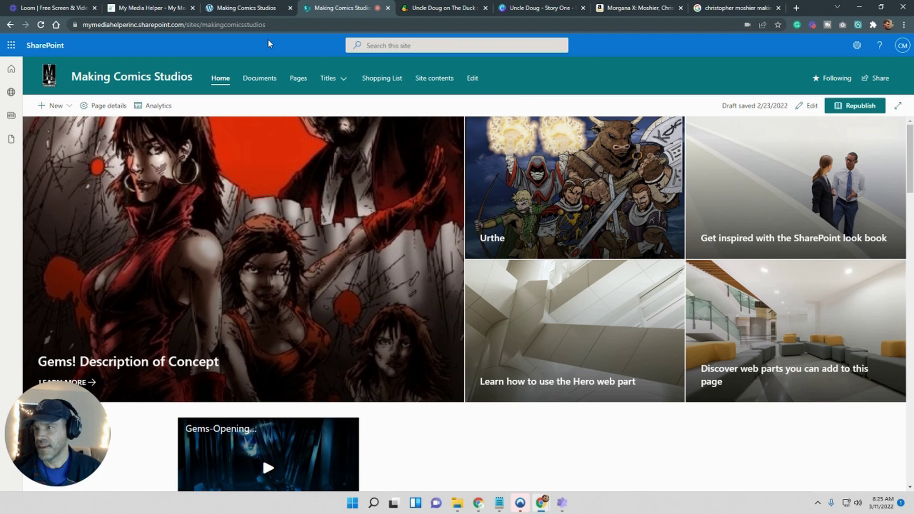
Switch to the Making Comics Studios WordPress site and look through its home page down to the footer's copyright years
click(238, 11)
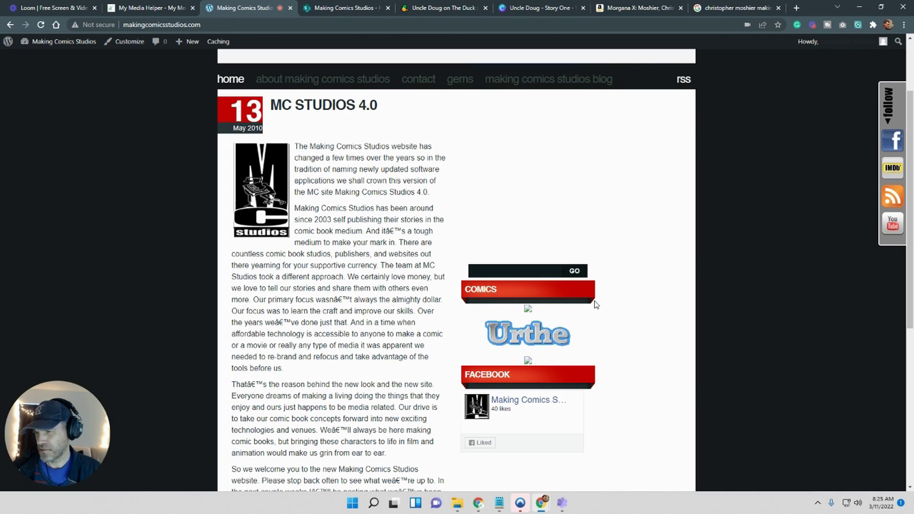
scroll(595, 300, down, 6)
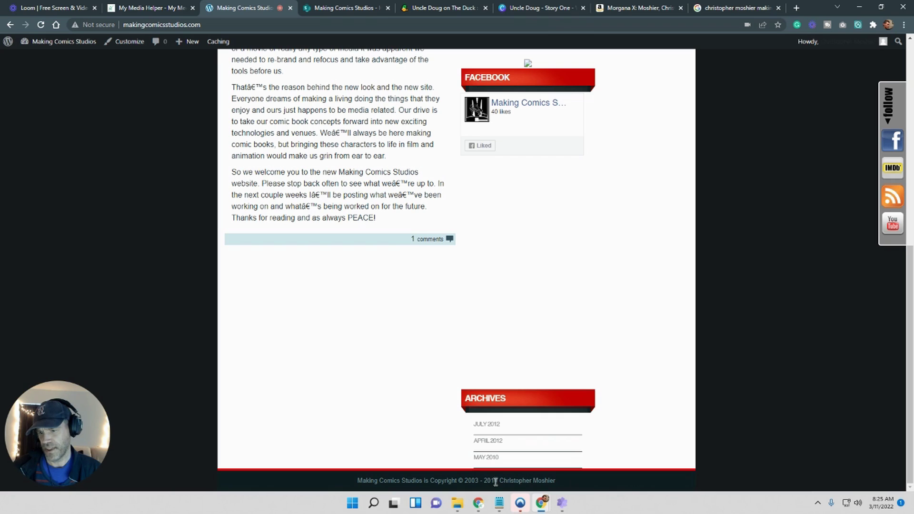
drag(500, 482, 492, 483)
scroll(453, 302, up, 6)
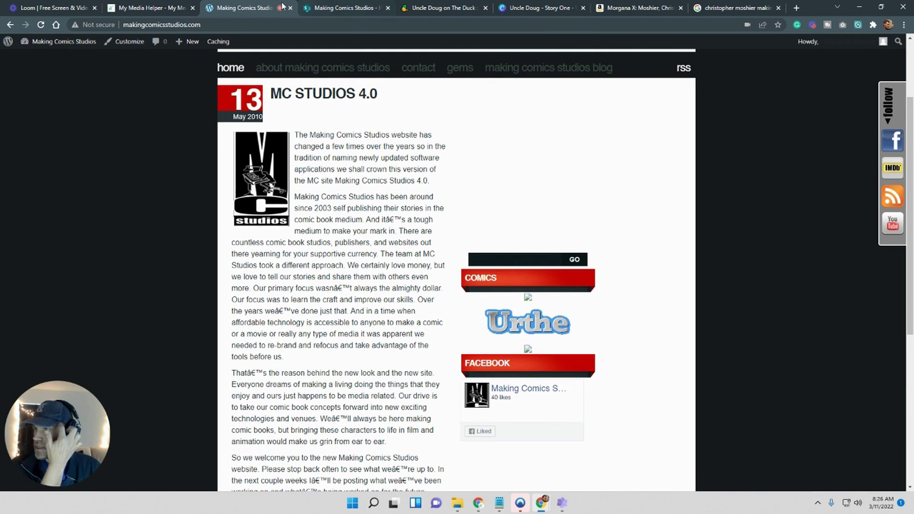
Open the site's WordPress dashboard at makingcomicsstudios.com/wp-admin
click(250, 25)
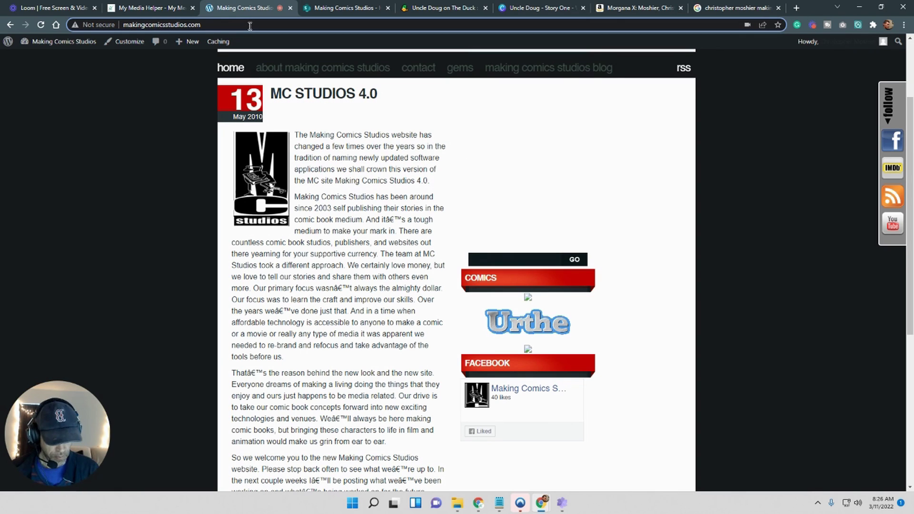
text(/wp)
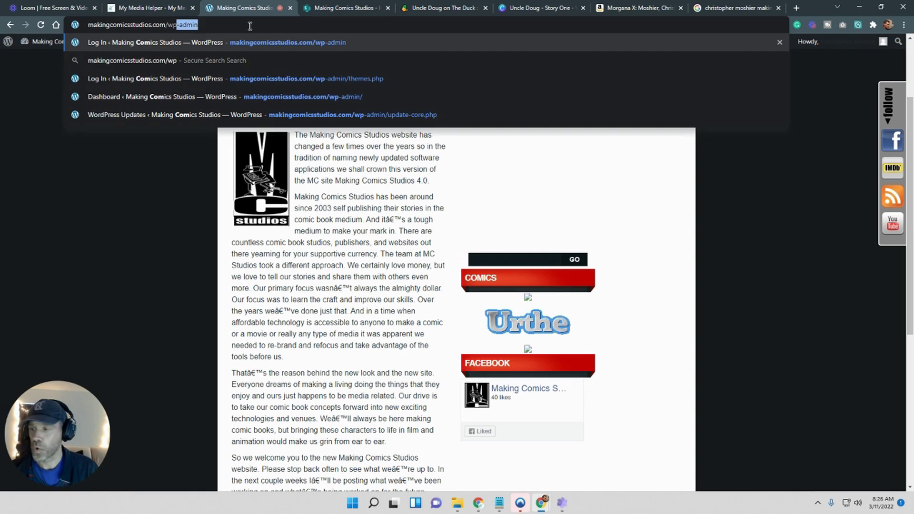
key(Return)
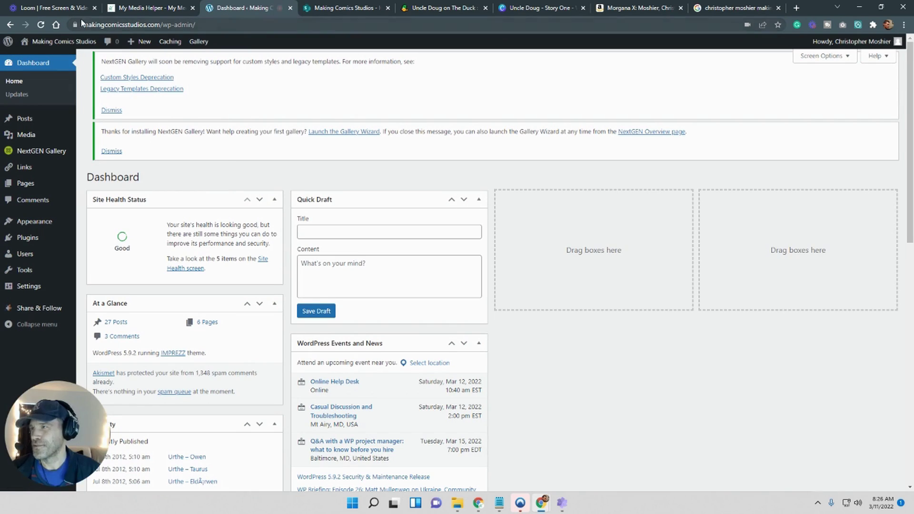
Open the public Making Comics Studios site in a separate browser tab from the dashboard, keeping the dashboard open
right_click(73, 41)
click(85, 48)
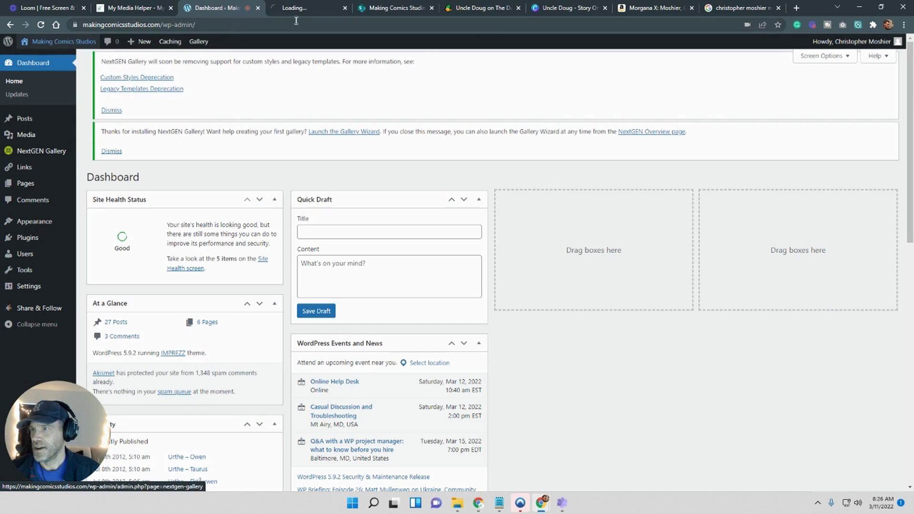
click(292, 8)
click(205, 8)
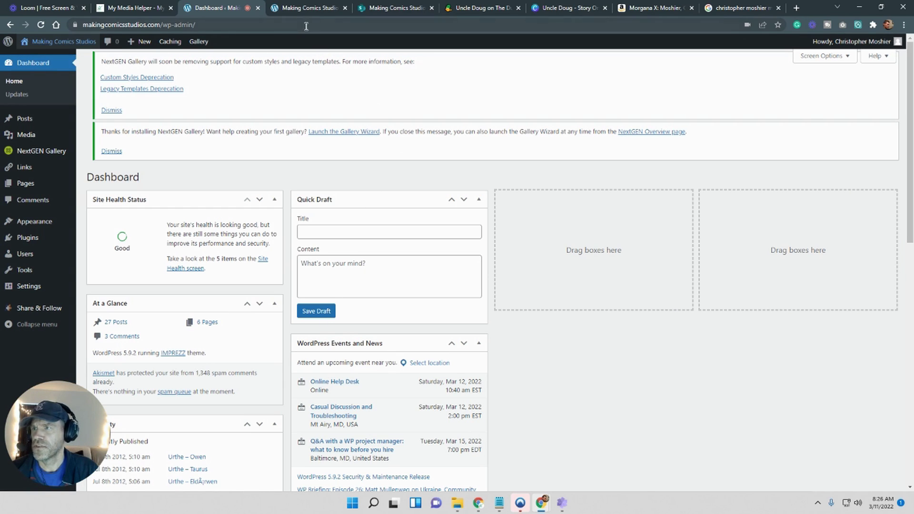
Look over the public site's home page, including the MC Studios 4.0 post and the Comics and Facebook sections
click(300, 9)
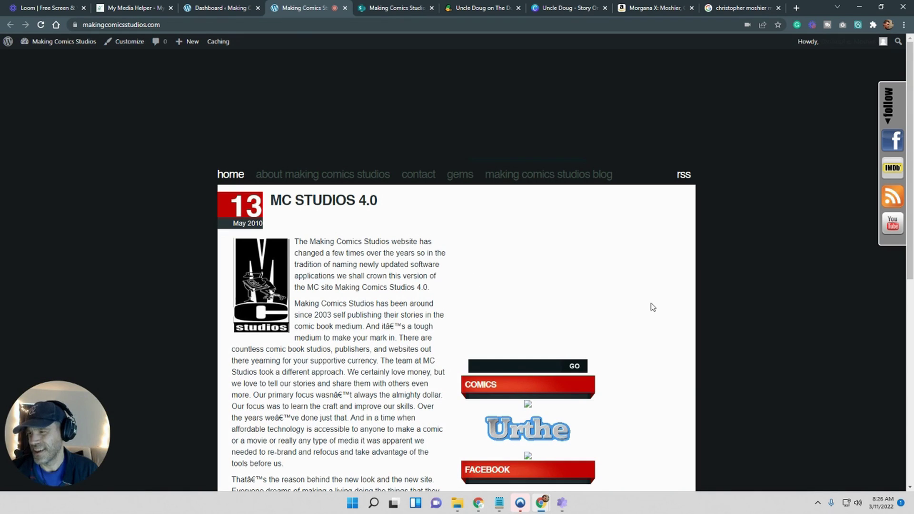
scroll(654, 303, down, 6)
scroll(655, 302, up, 5)
scroll(656, 303, up, 1)
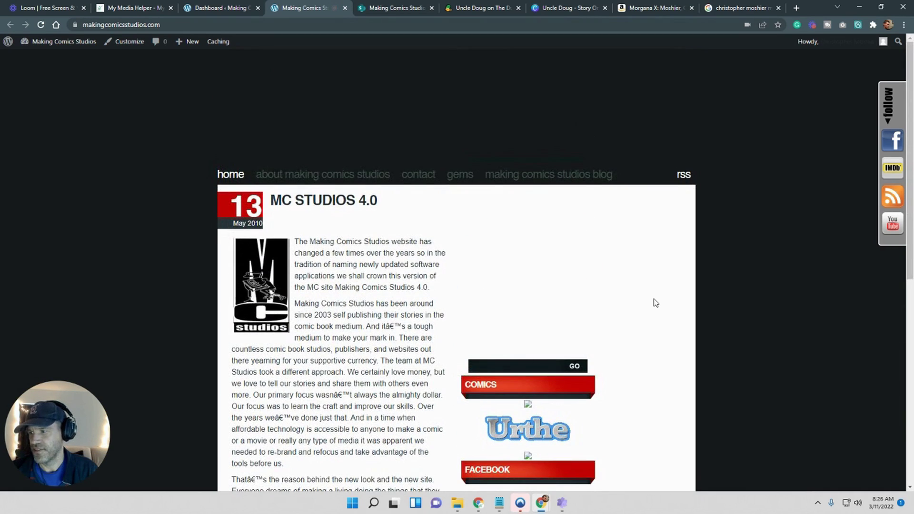
scroll(656, 303, down, 4)
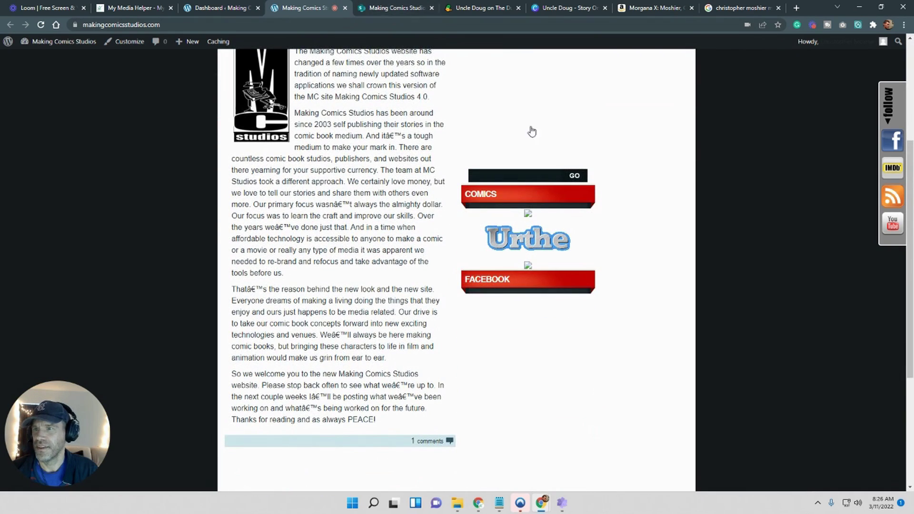
scroll(675, 259, up, 4)
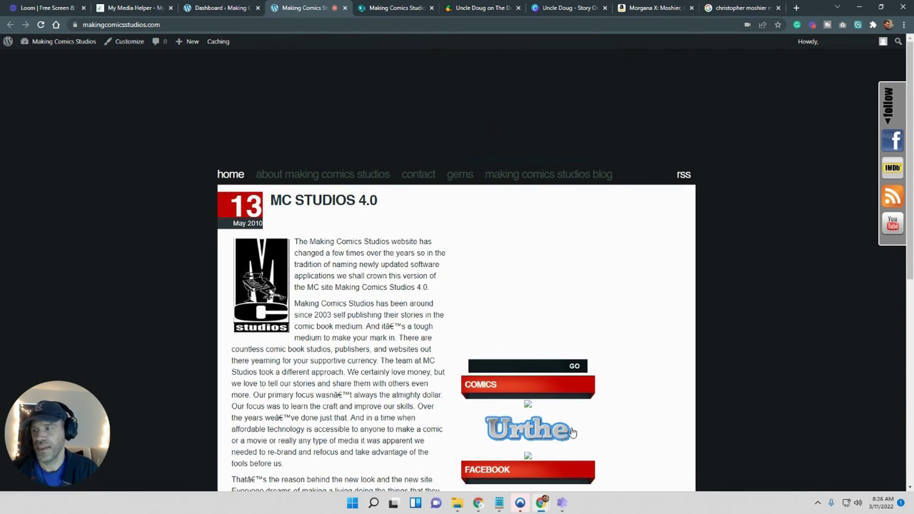
scroll(565, 428, down, 2)
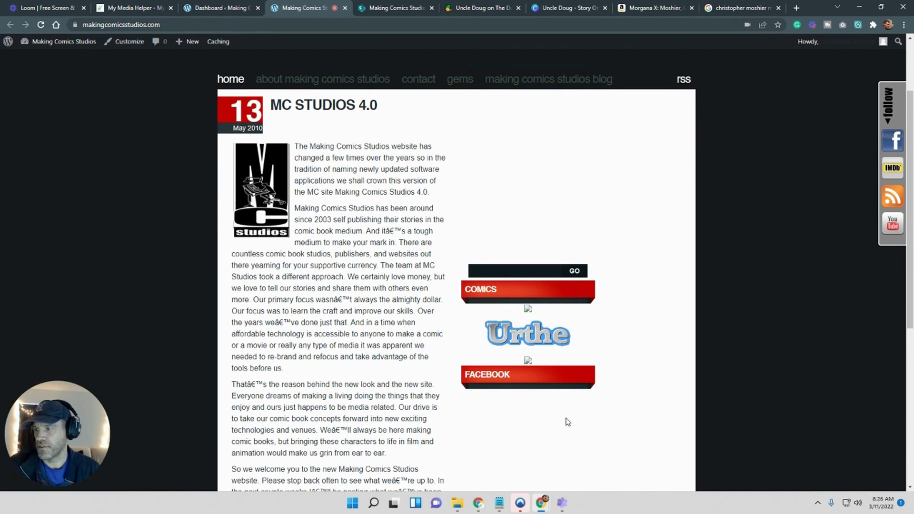
Switch to The Duck Webcomics and review the makingcomicsstudios profile and its list of comics
click(385, 8)
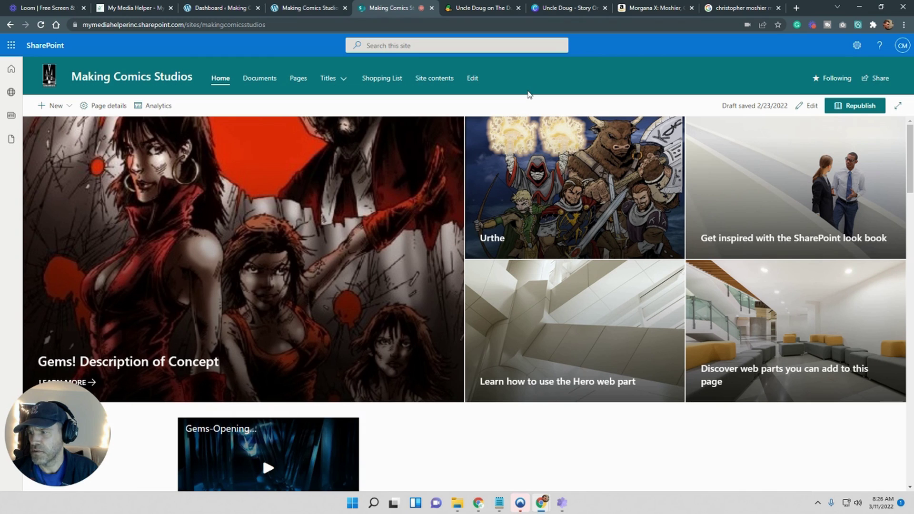
click(481, 8)
scroll(306, 172, down, 8)
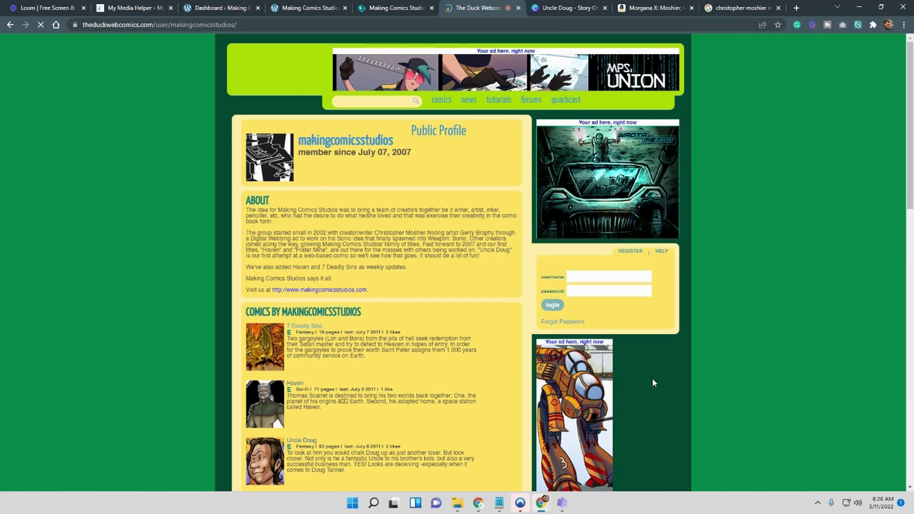
scroll(698, 332, down, 3)
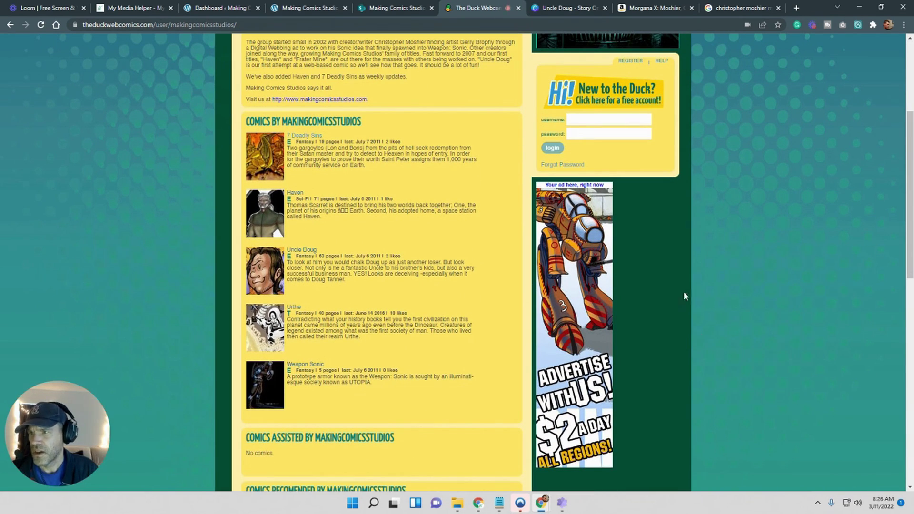
scroll(273, 198, up, 4)
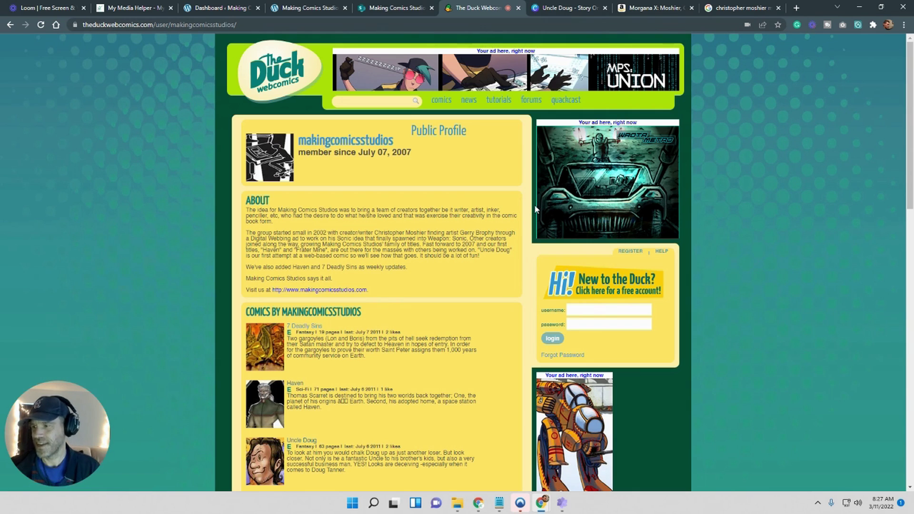
Switch back to the Making Comics Studios SharePoint site, view its links in the navigation editor, and close it without saving
click(384, 12)
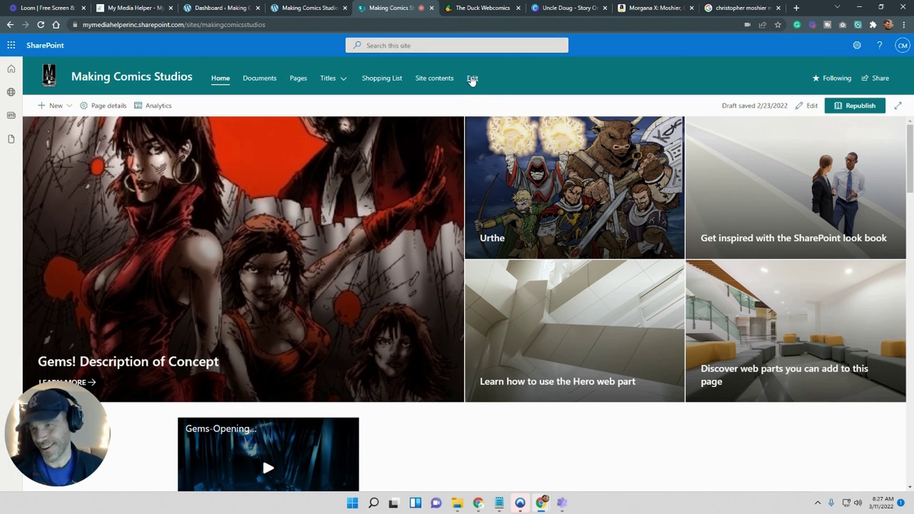
click(473, 82)
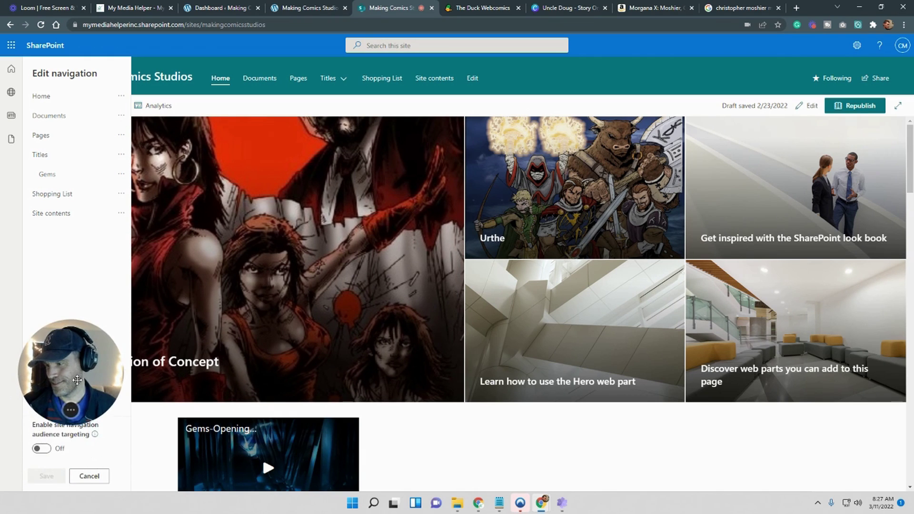
click(101, 477)
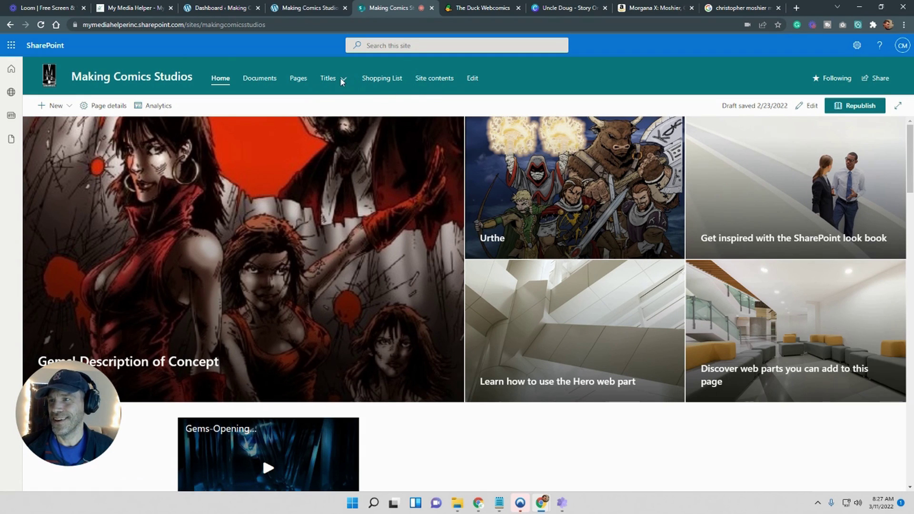
View the Gems page entry under Titles in the site navigation
mouse_move(342, 82)
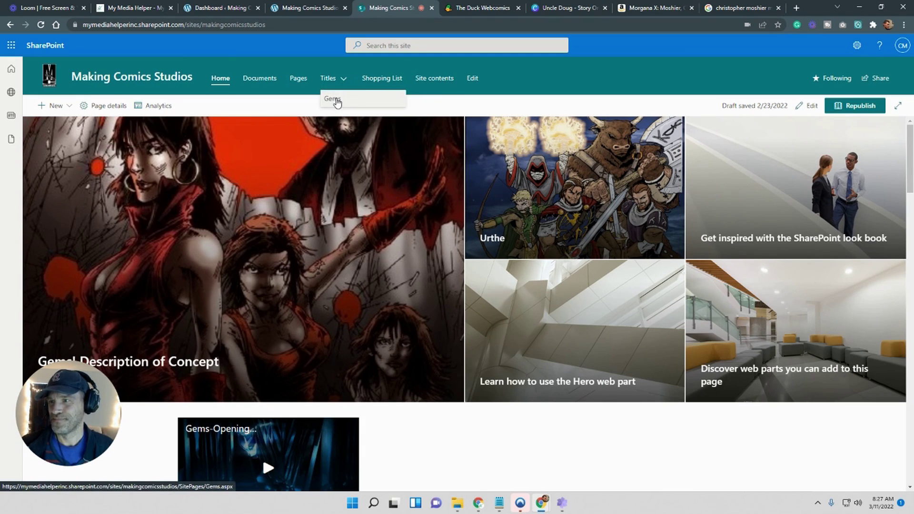
click(338, 102)
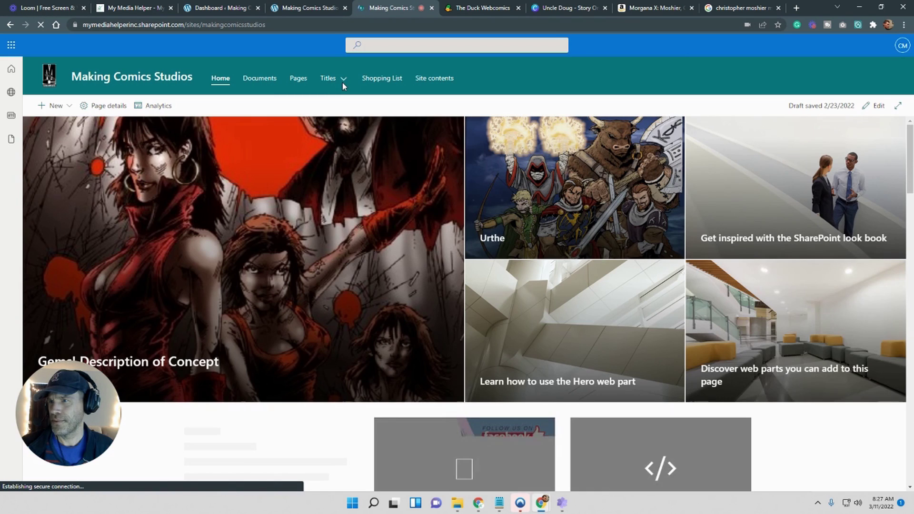
mouse_move(343, 83)
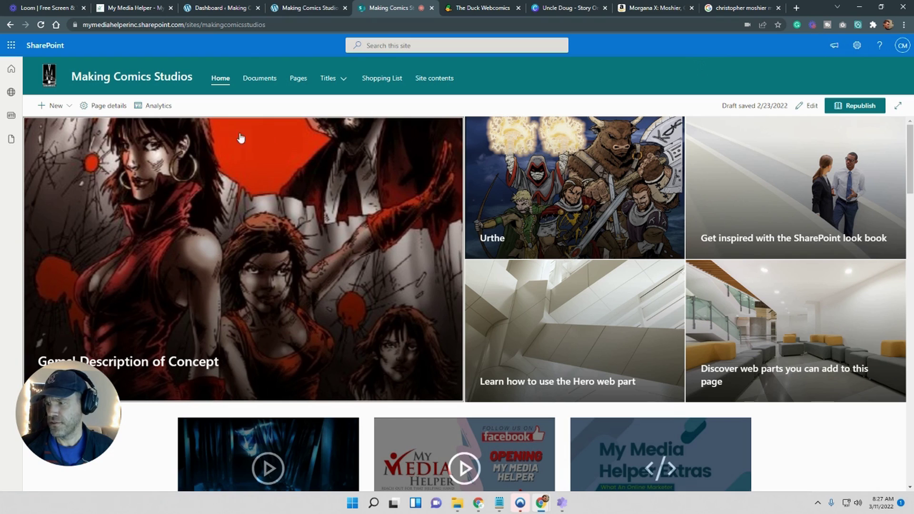
click(344, 80)
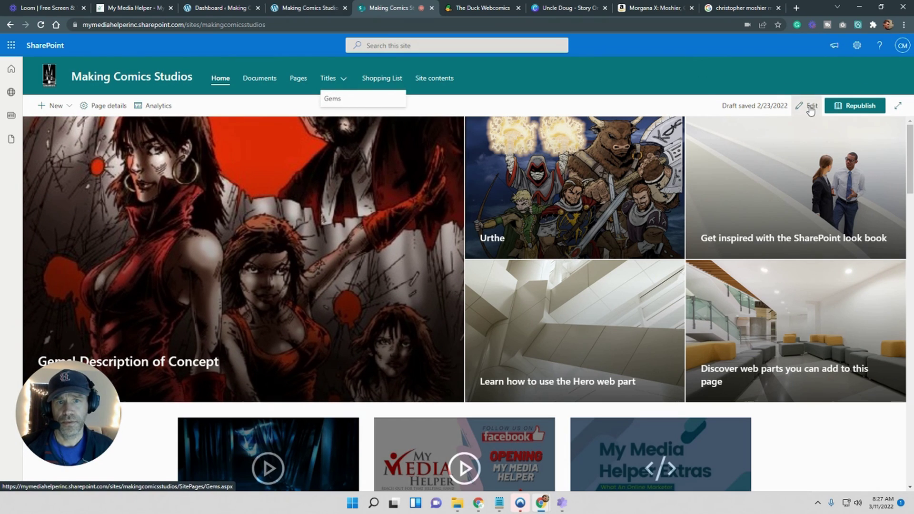
click(471, 79)
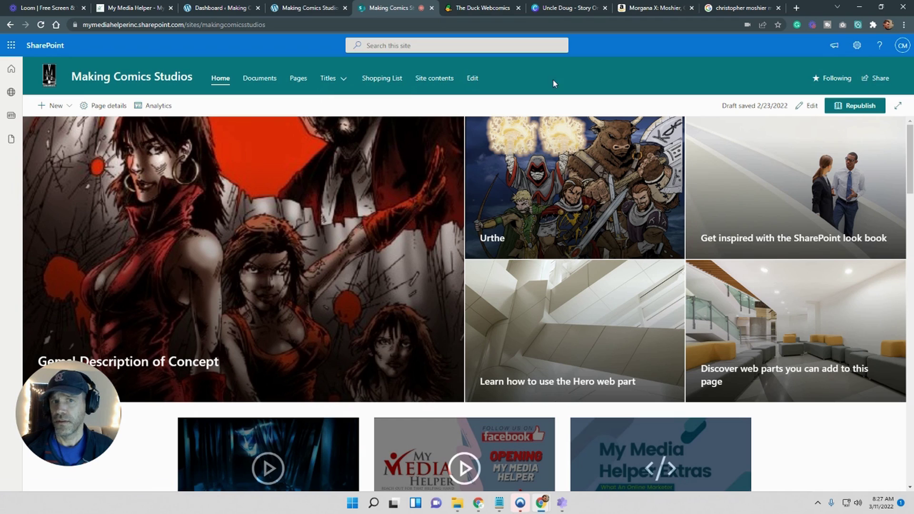
click(473, 79)
drag(81, 393, 326, 342)
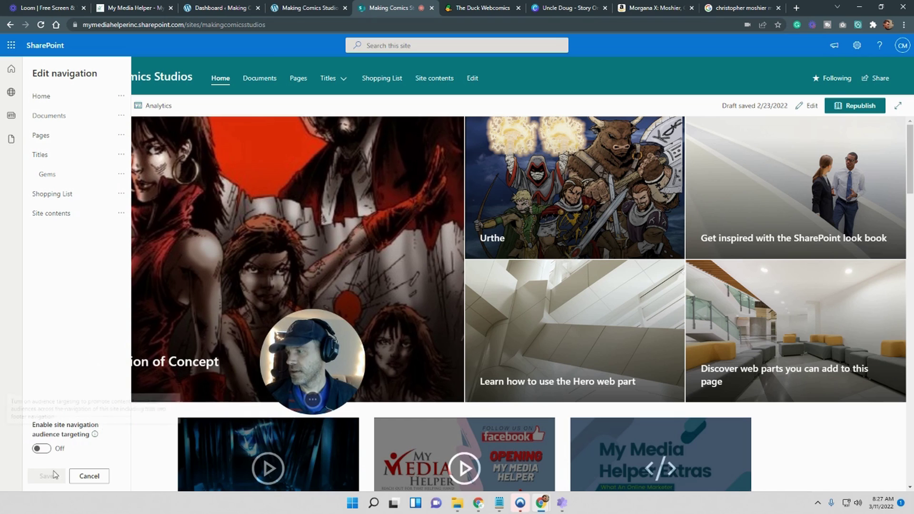
click(77, 224)
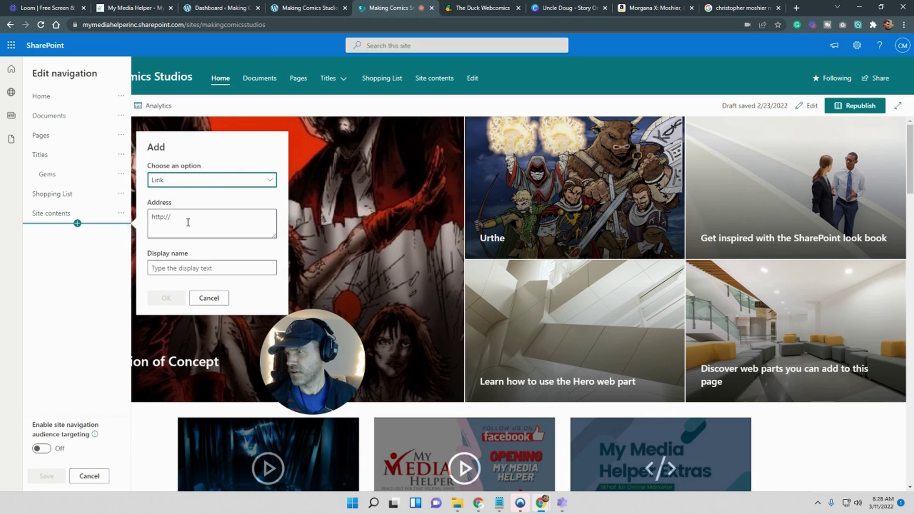
click(208, 298)
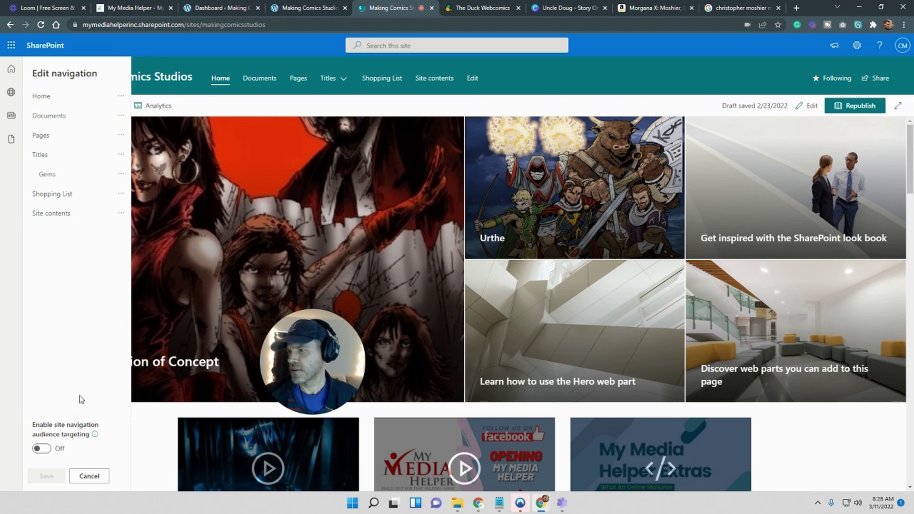
click(91, 478)
Copy the SharePoint site's address and open the same site in a second browser tab
click(143, 25)
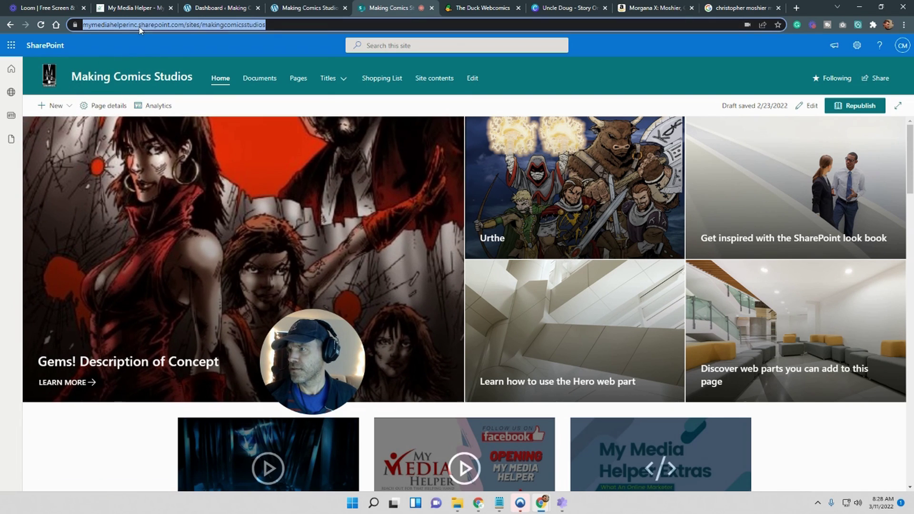
right_click(139, 27)
click(168, 99)
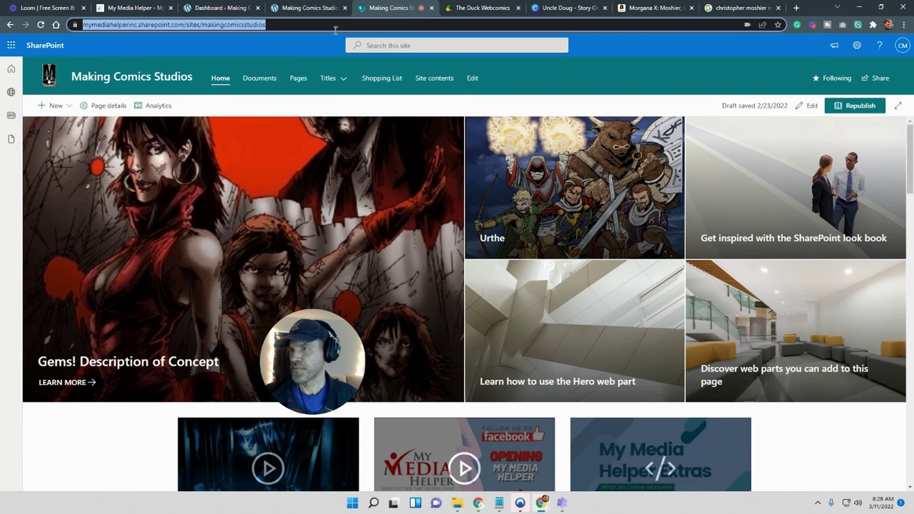
right_click(372, 12)
click(397, 19)
right_click(400, 26)
click(433, 88)
key(Return)
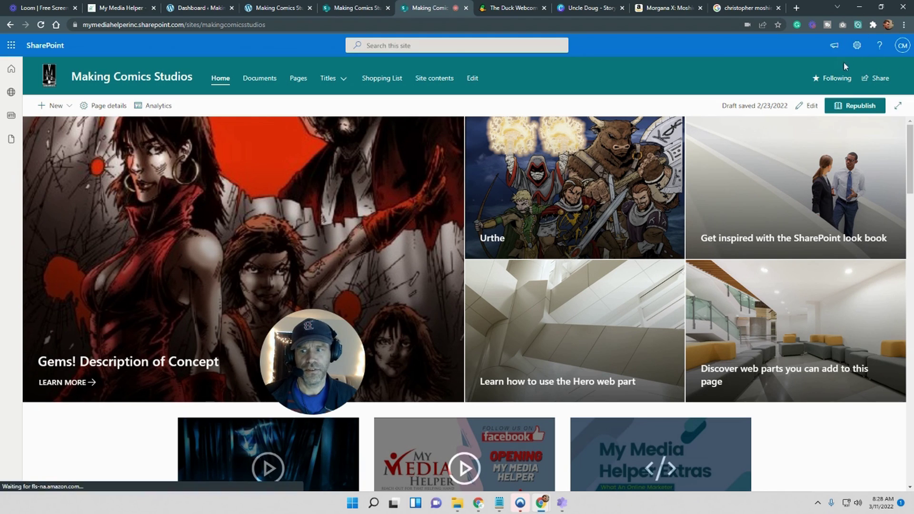
Open the Site Pages library from the site contents and preview the wnxwl7gm.aspx page's details
click(858, 45)
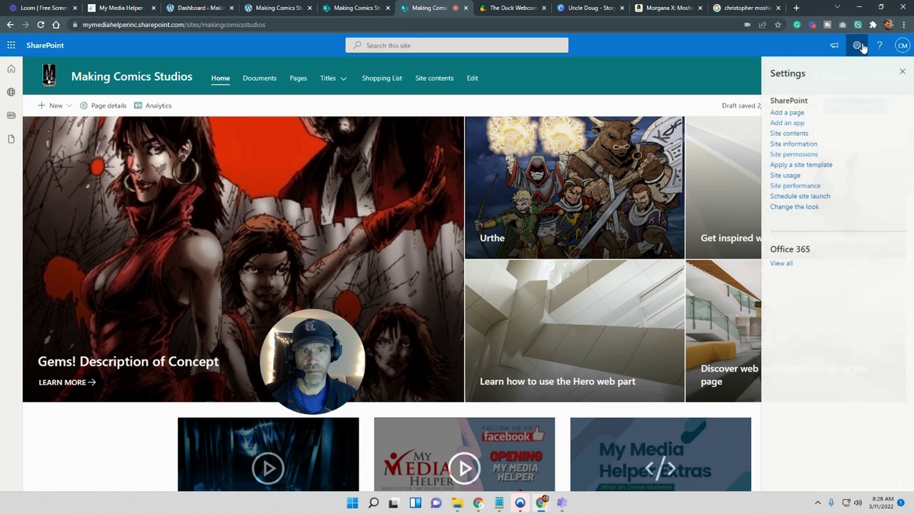
click(799, 134)
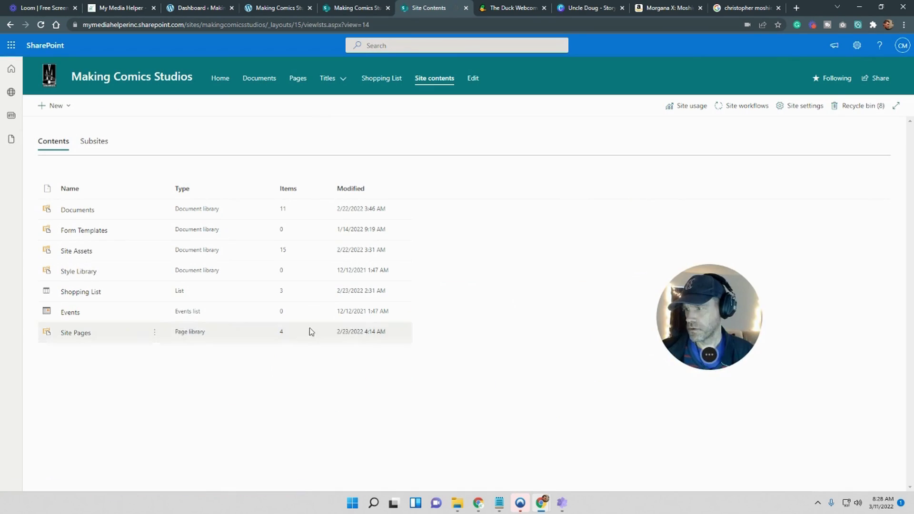
click(66, 339)
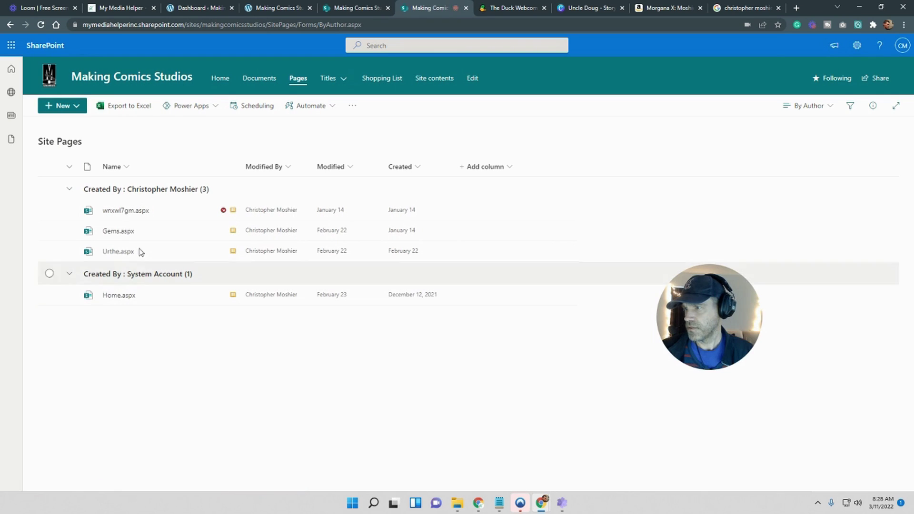
mouse_move(127, 218)
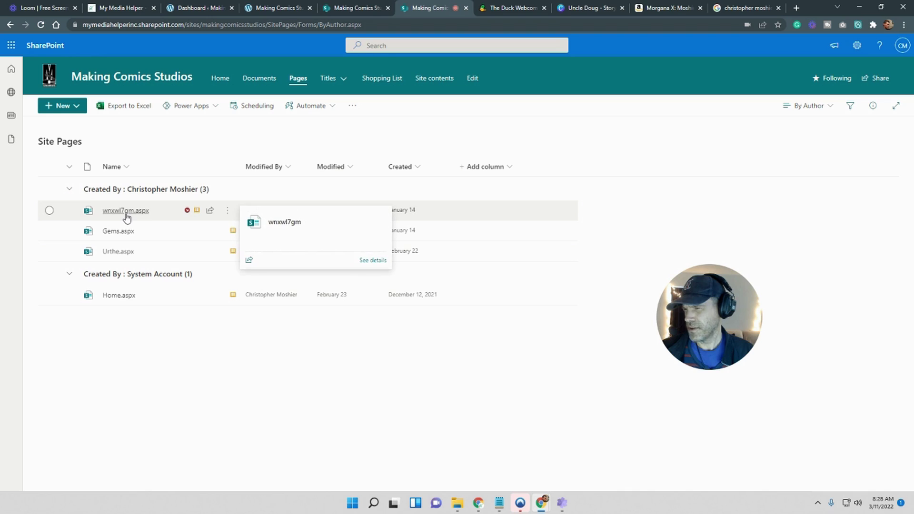
View the wnxwl7gm.aspx draft page, close it, and delete that page from the Site Pages library
click(126, 217)
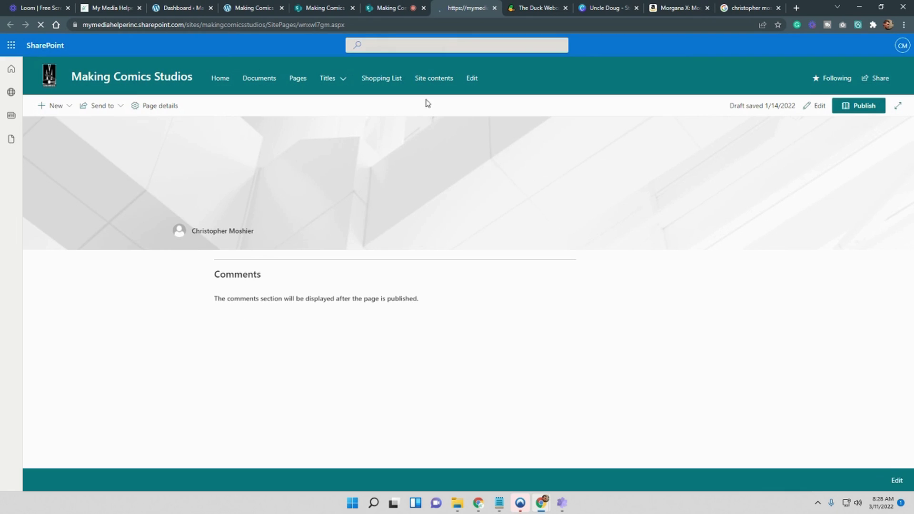
click(494, 7)
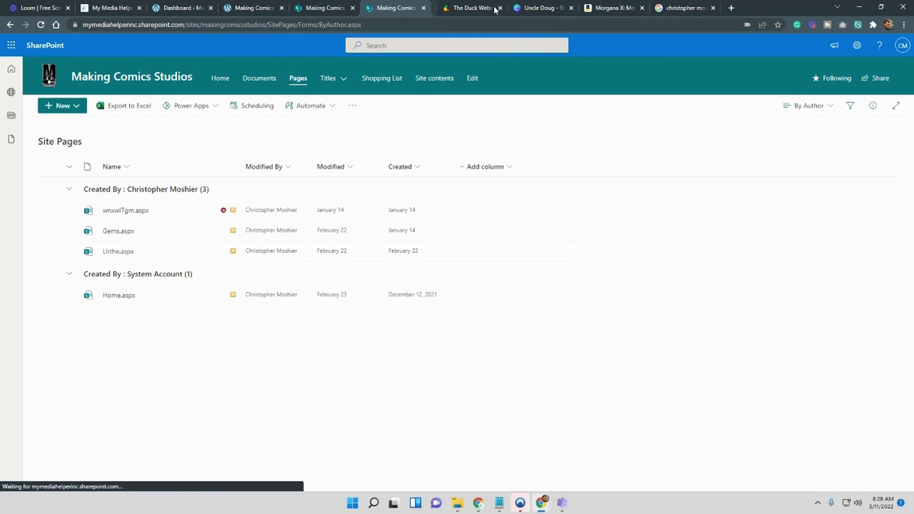
click(49, 210)
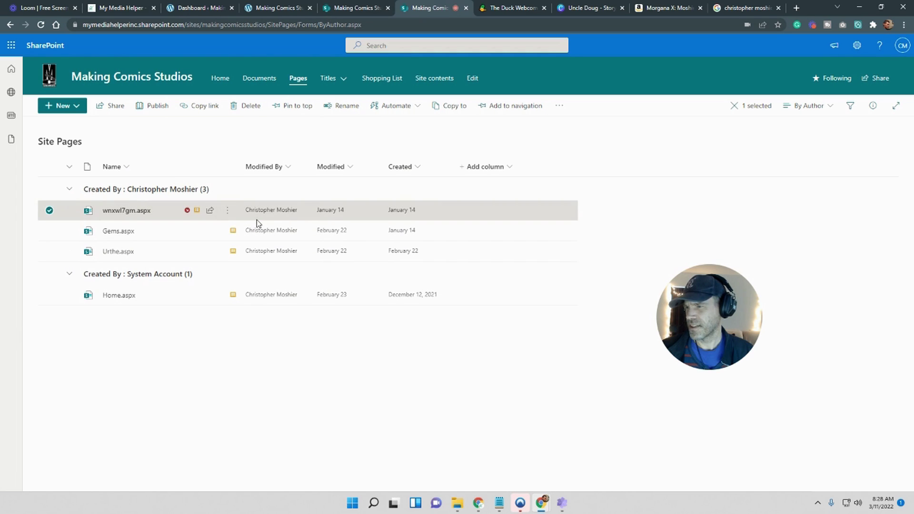
click(228, 214)
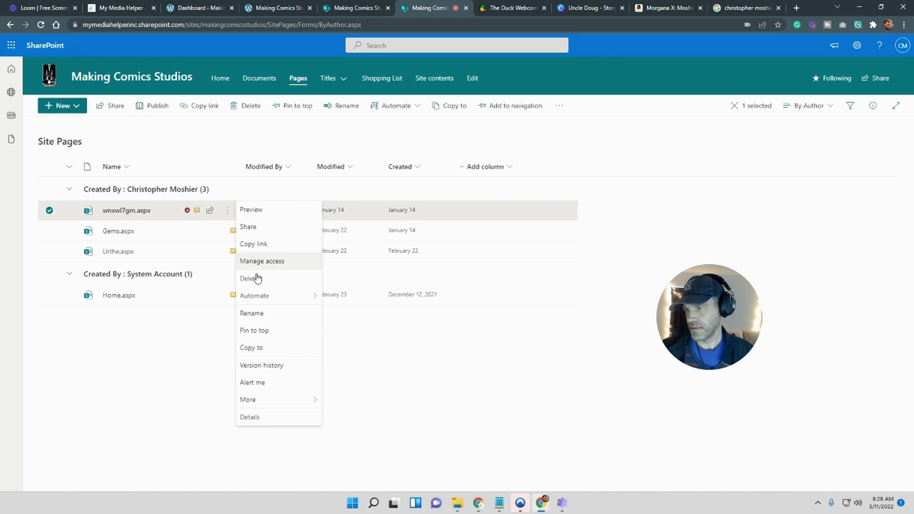
click(480, 431)
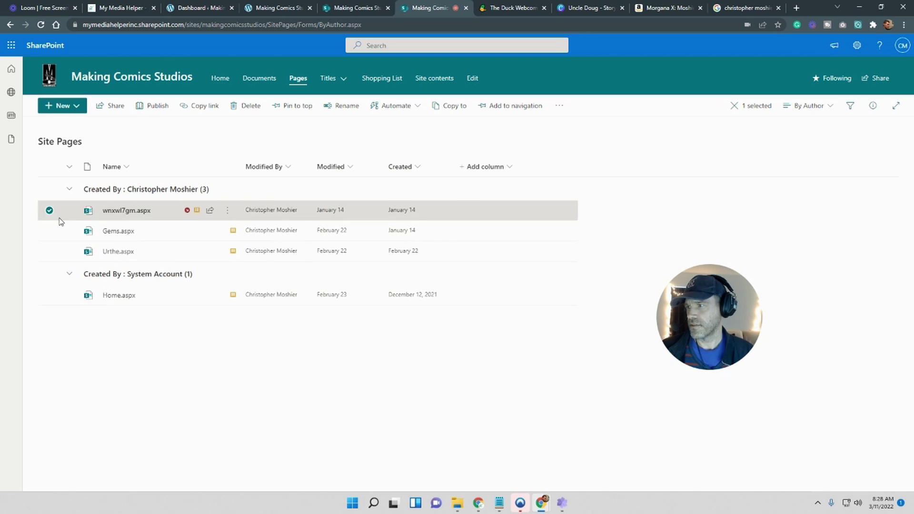
click(252, 107)
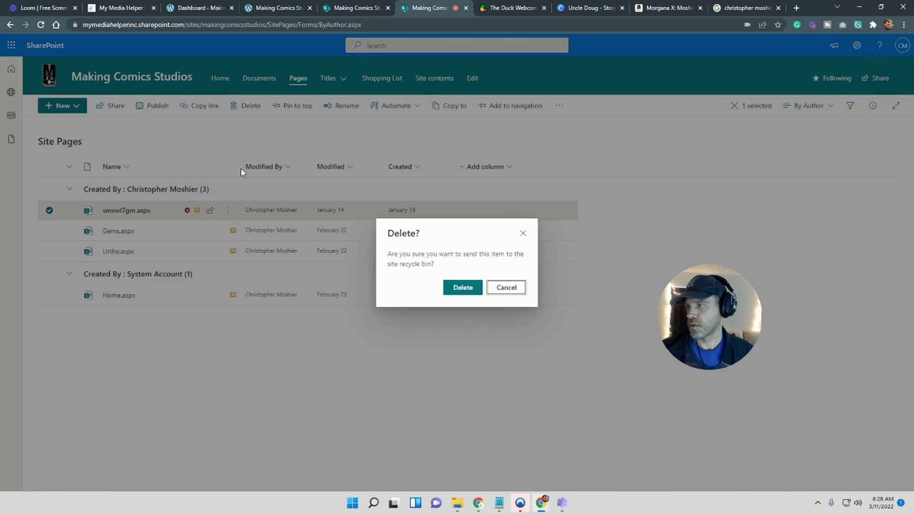
click(463, 288)
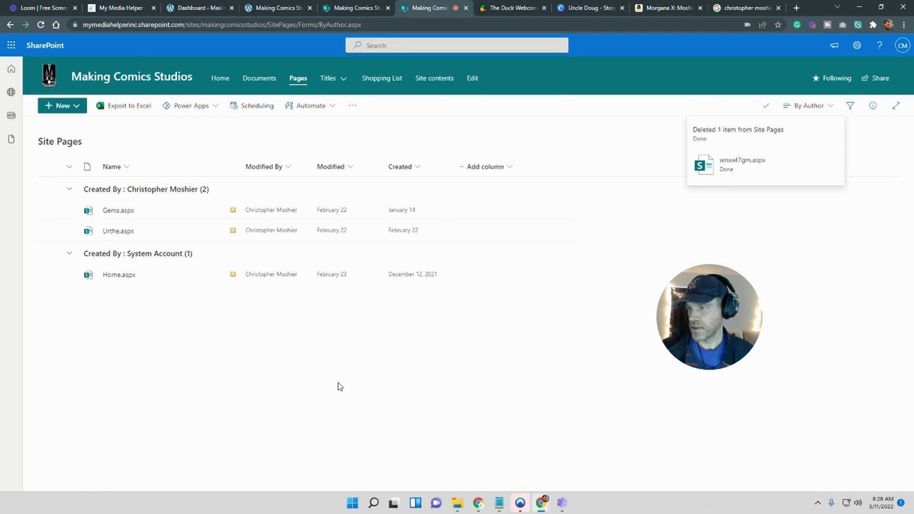
Open Urthe.aspx from the Site Pages library and copy its page address
click(113, 232)
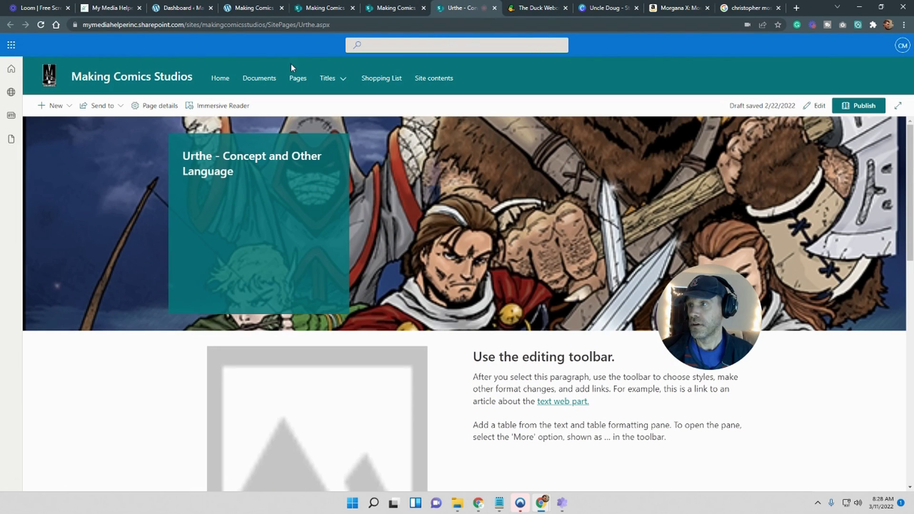
click(232, 28)
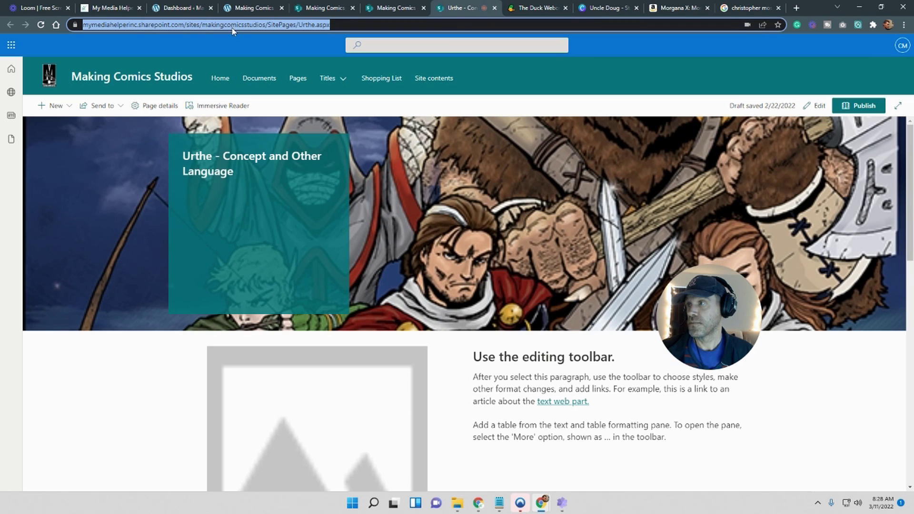
right_click(234, 28)
click(378, 11)
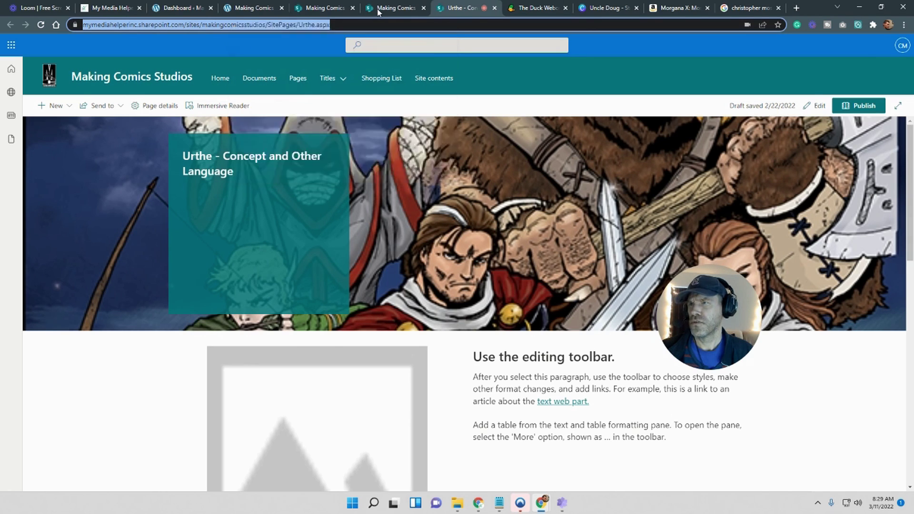
click(378, 12)
click(323, 10)
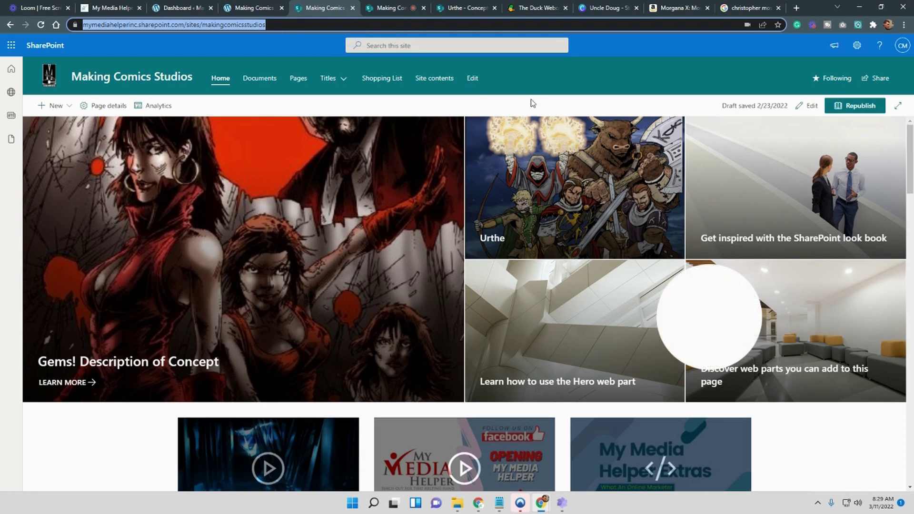
click(460, 8)
right_click(301, 24)
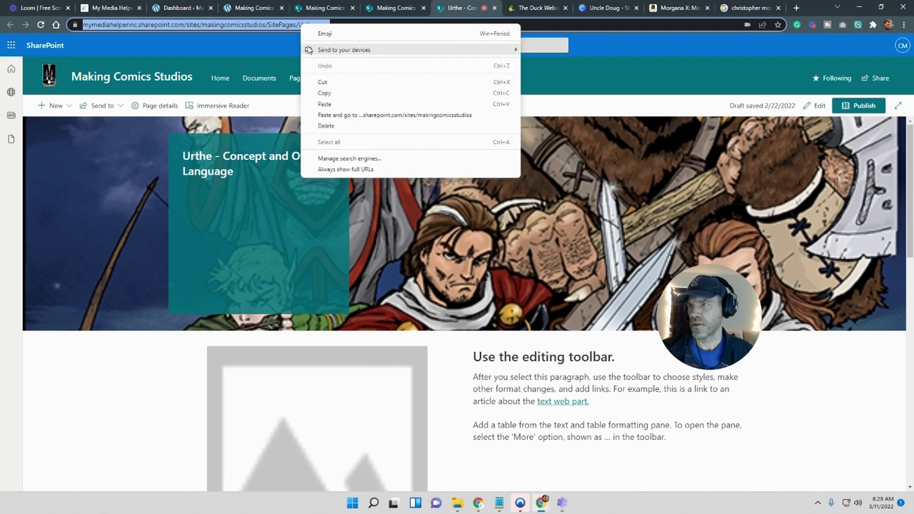
click(333, 92)
On the site's home page, add a navigation link after Site contents with the copied Urthe page address and display name Urthe
click(332, 5)
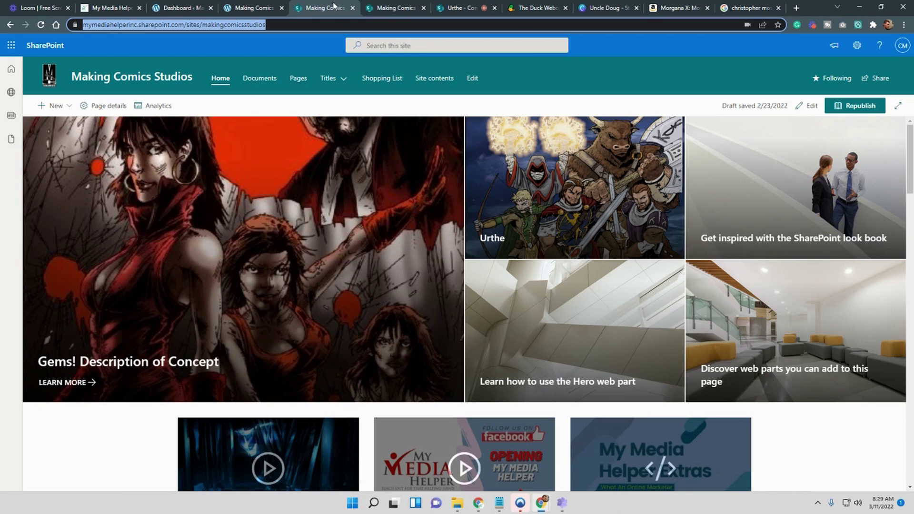
click(395, 8)
click(326, 9)
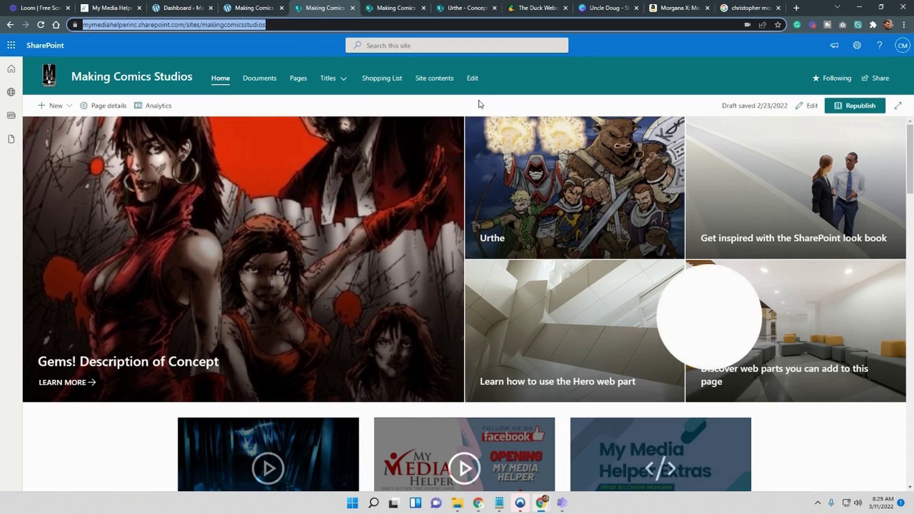
click(471, 79)
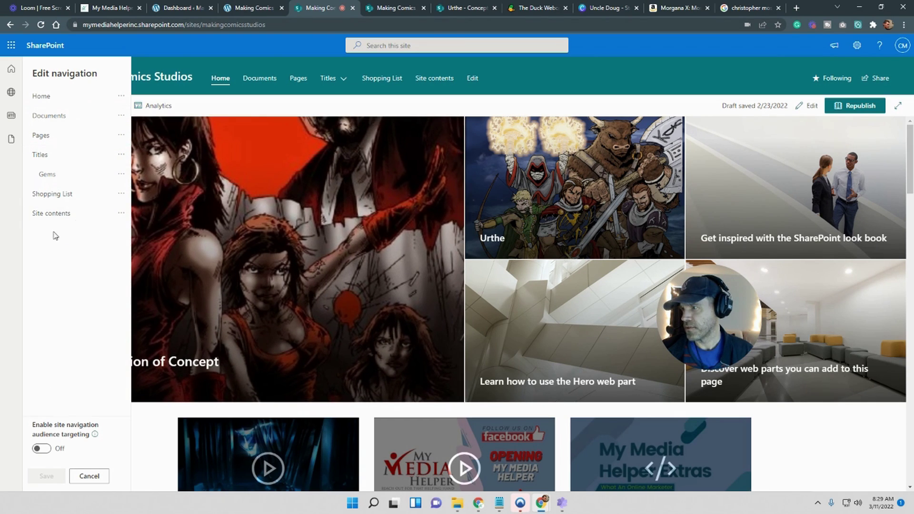
click(77, 223)
click(203, 217)
drag(203, 217, 139, 221)
right_click(166, 223)
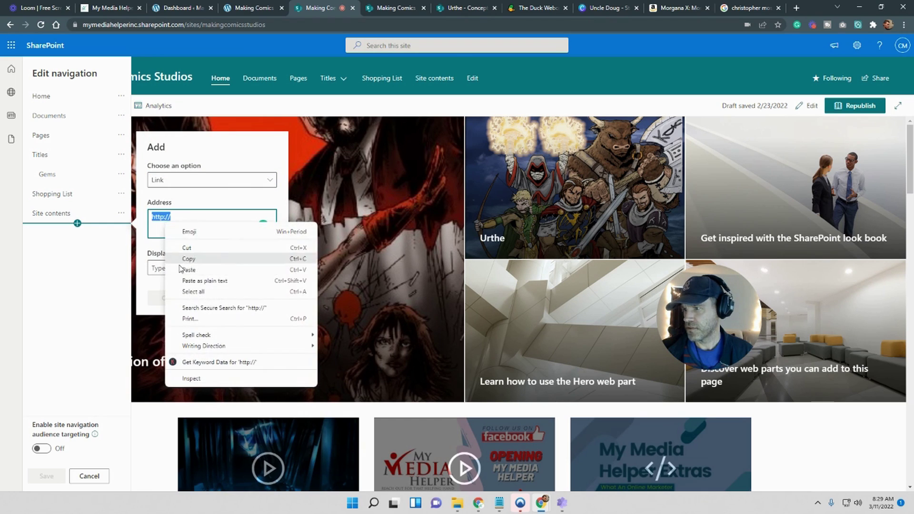
click(194, 267)
click(221, 267)
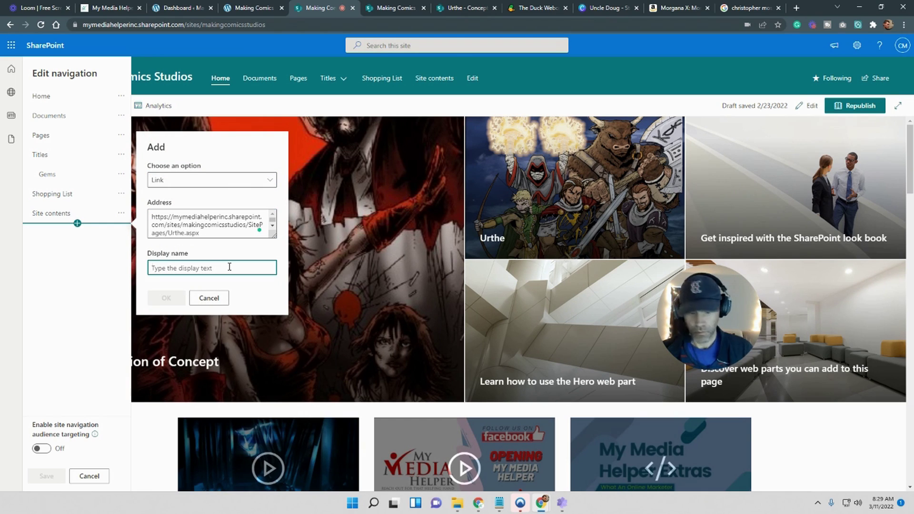
text(Urthe)
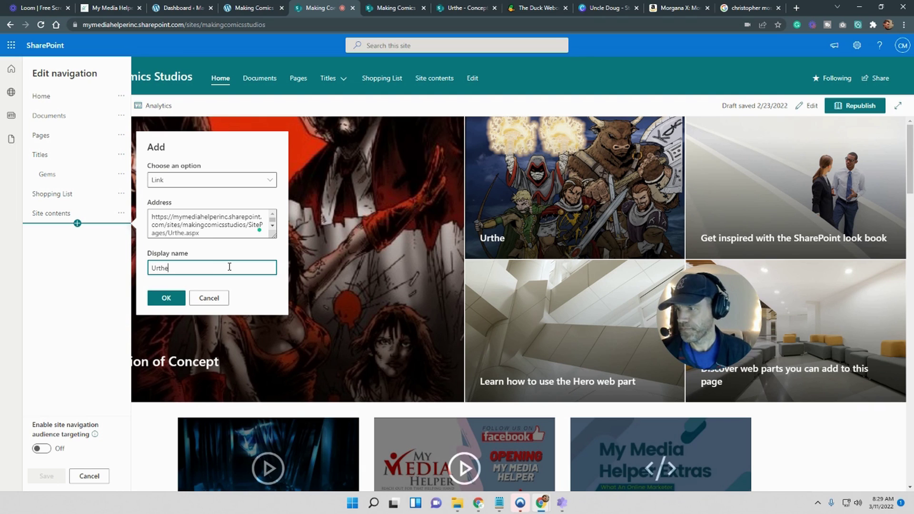
click(164, 298)
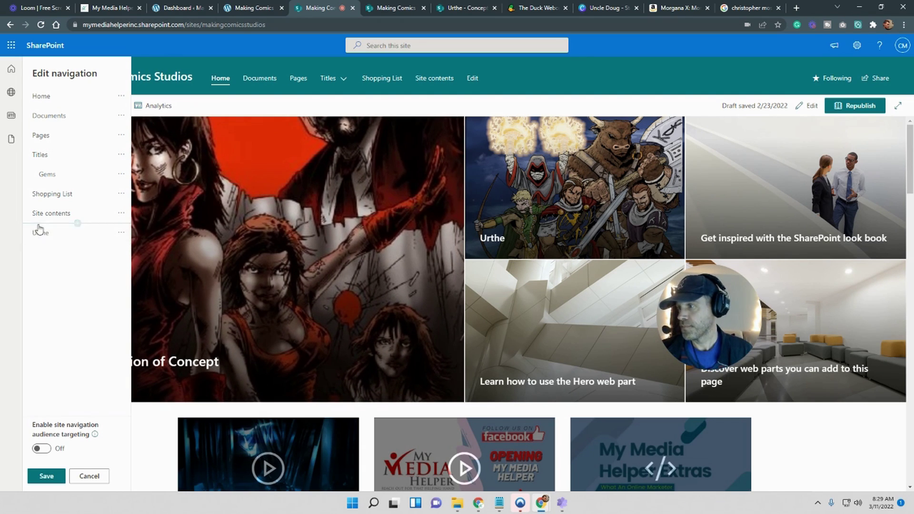
Move the Urthe link directly below Gems, make it a sub link under Titles, and save the navigation
drag(42, 235, 42, 193)
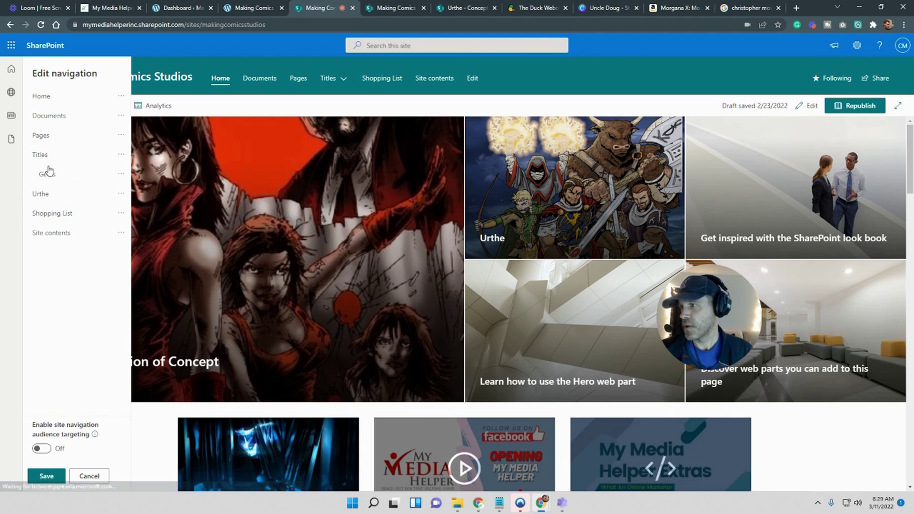
click(123, 195)
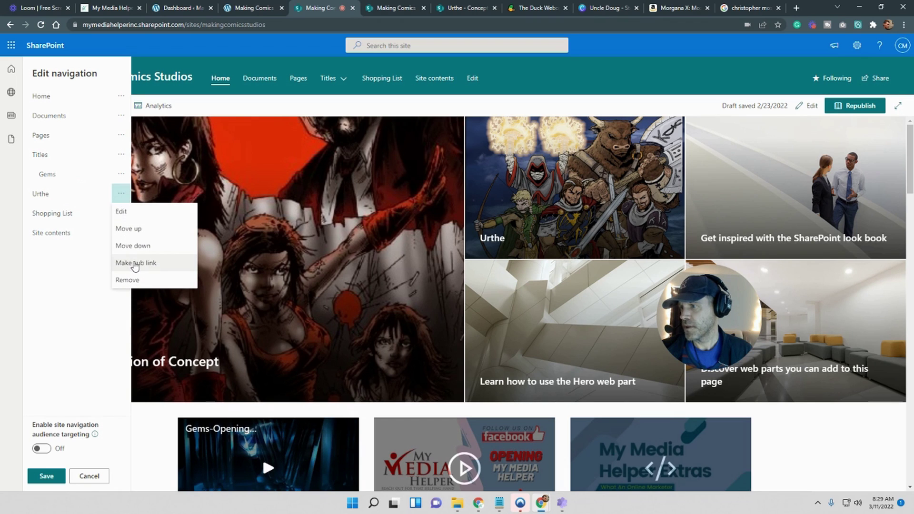
click(136, 264)
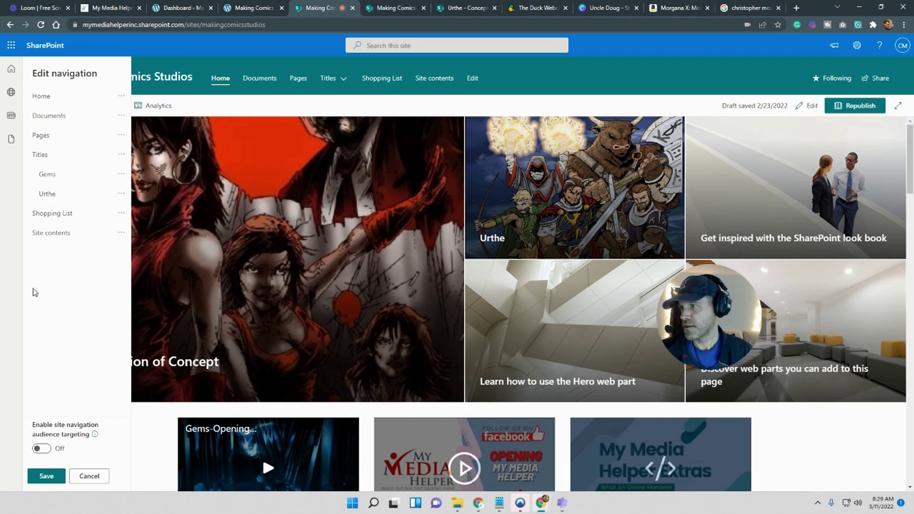
click(52, 476)
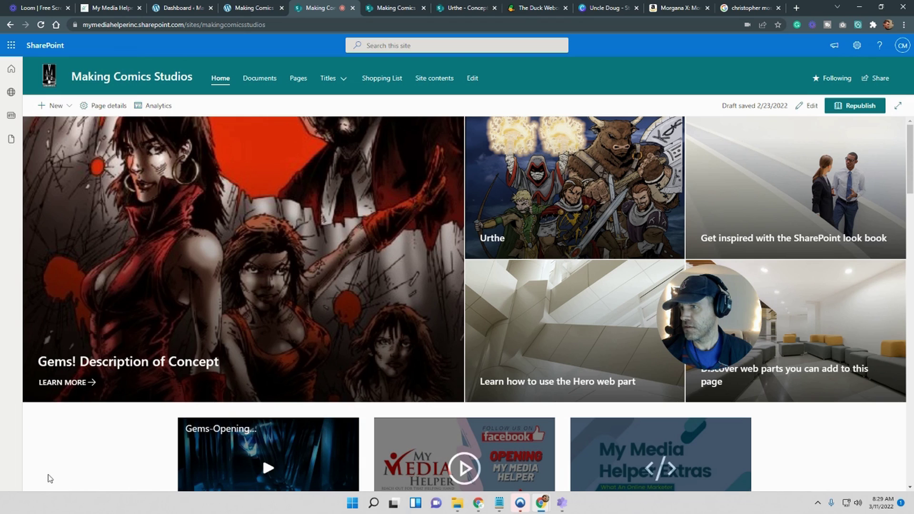
Open the Urthe page through its new link under Titles and look through its content
click(344, 79)
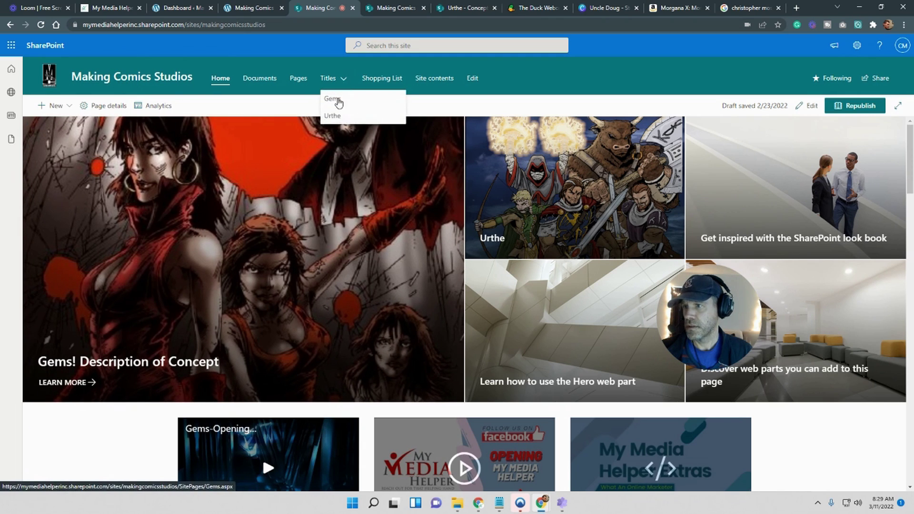
click(336, 116)
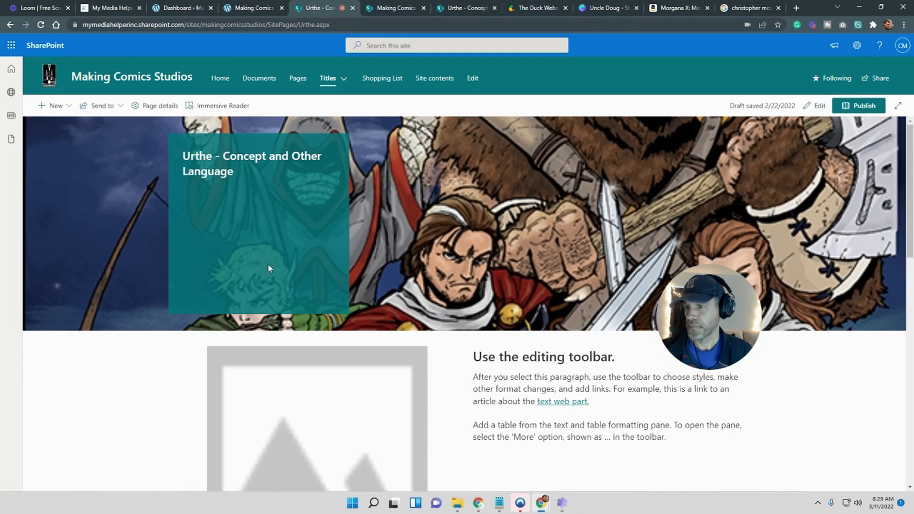
scroll(455, 333, down, 6)
scroll(455, 333, down, 5)
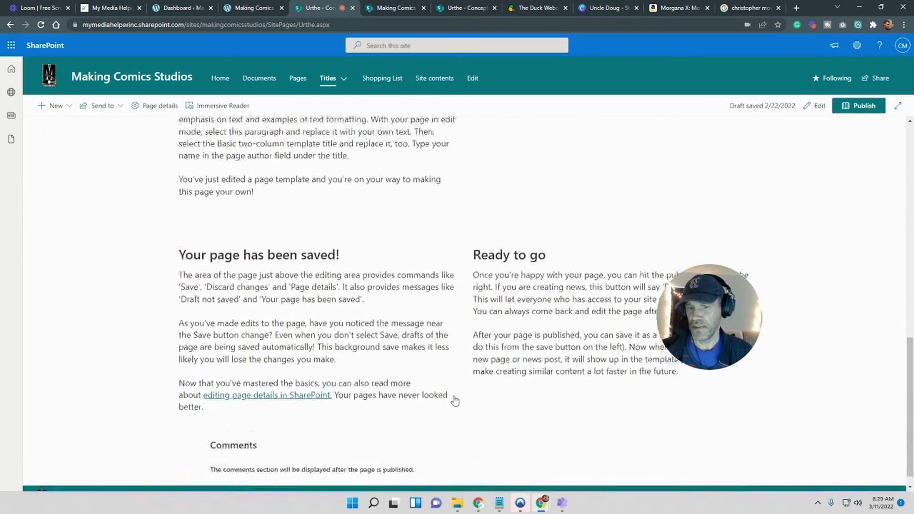
scroll(454, 400, up, 15)
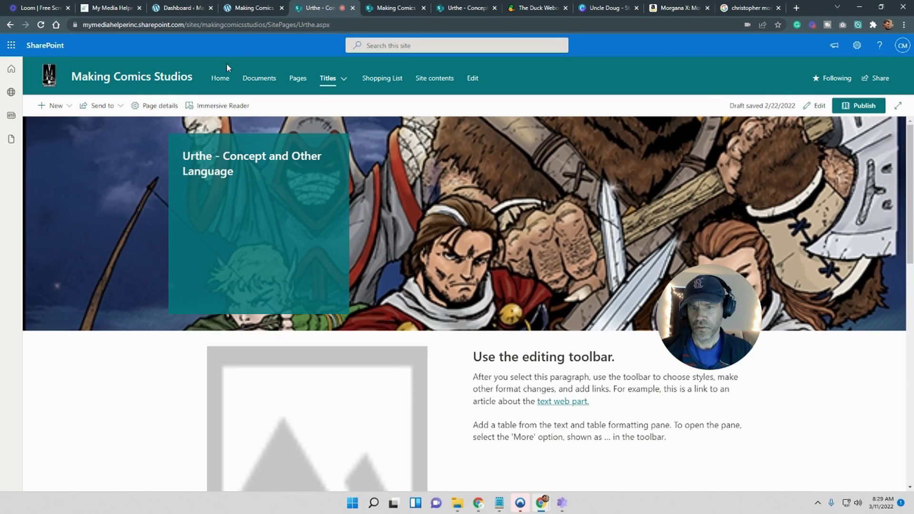
mouse_move(714, 314)
drag(714, 313, 112, 384)
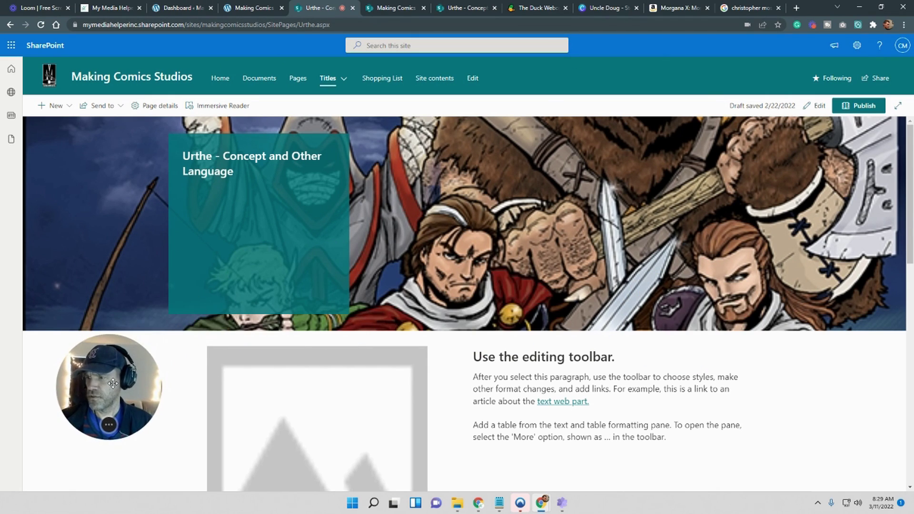
Create a copy of the Urthe page and title the new page Uncle Doug
click(69, 113)
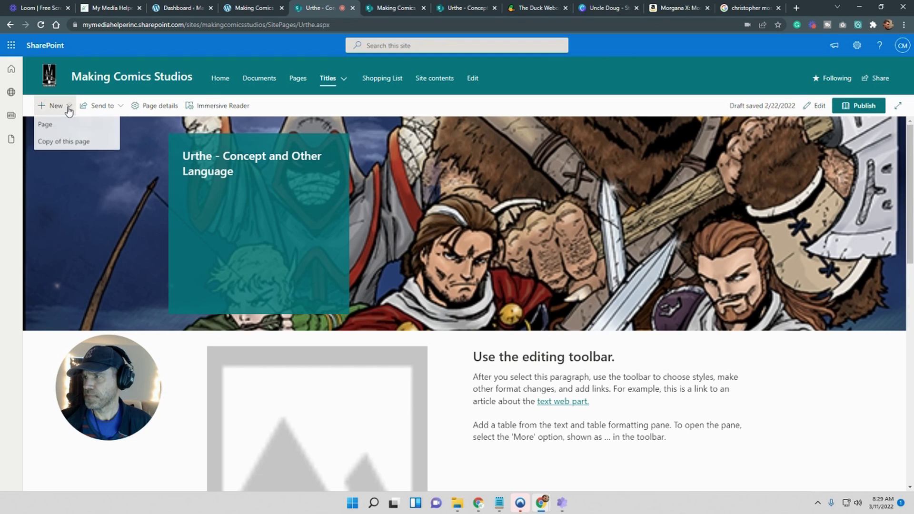
click(72, 143)
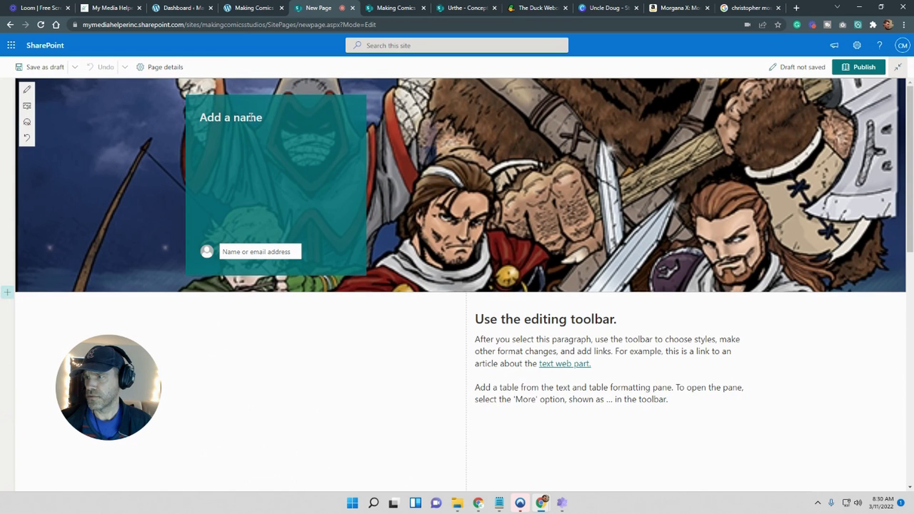
click(261, 117)
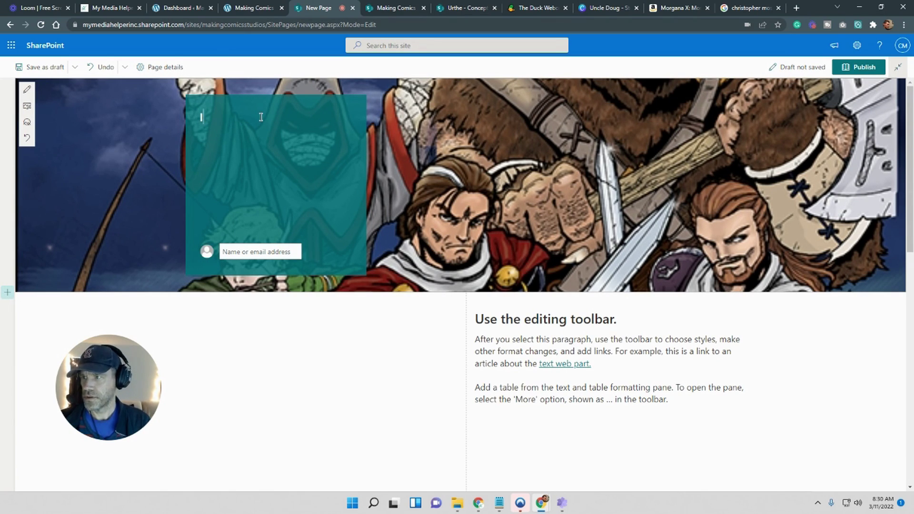
text(Uncle Doug)
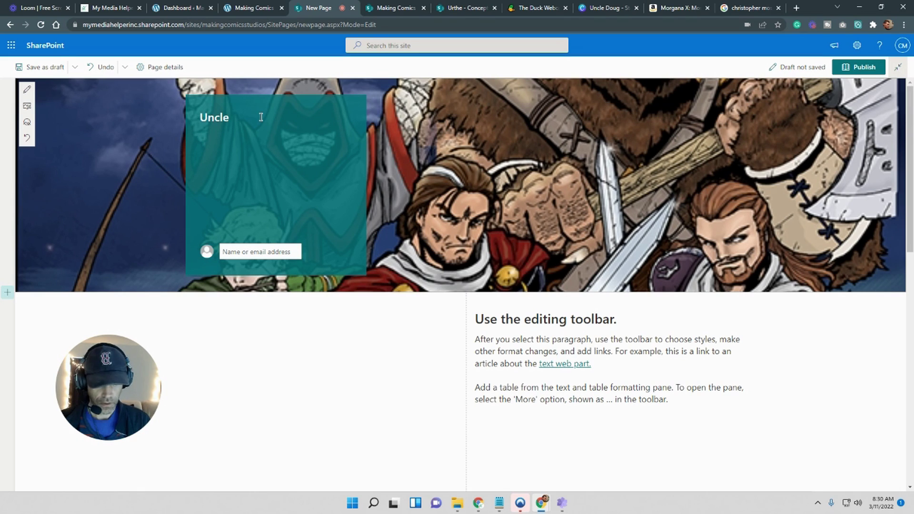
click(353, 369)
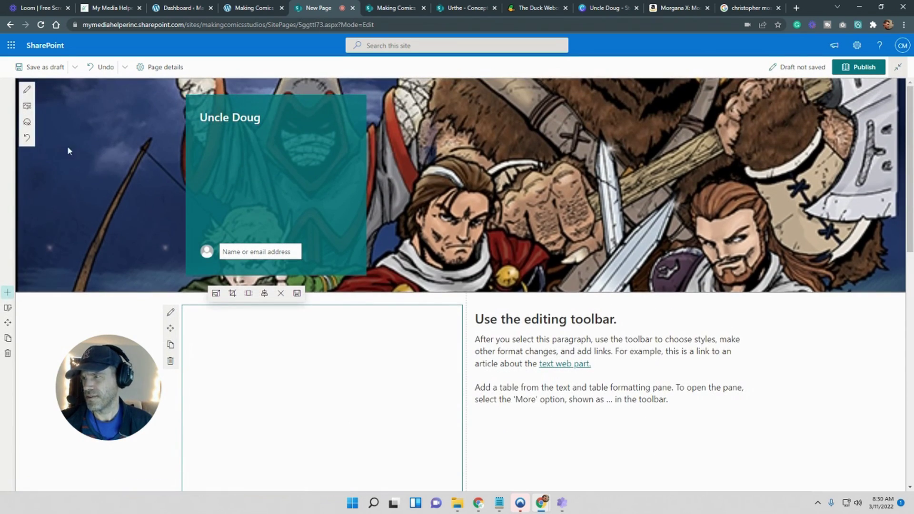
Switch the Uncle Doug page's title area to the Image and title layout and save the page as a draft
click(27, 105)
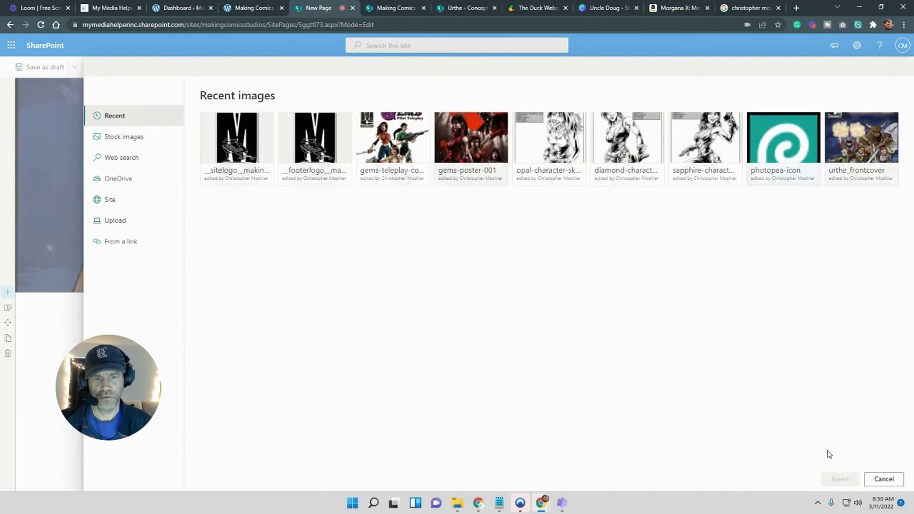
click(884, 479)
click(27, 91)
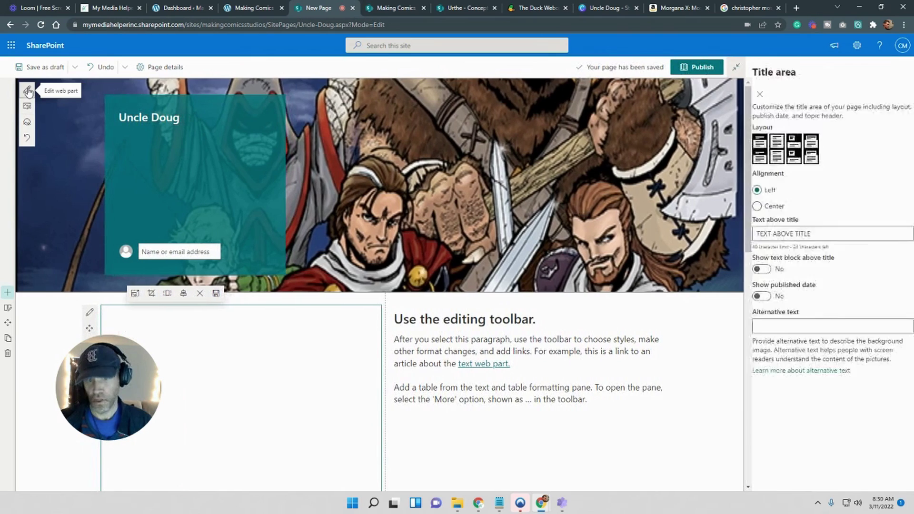
click(837, 156)
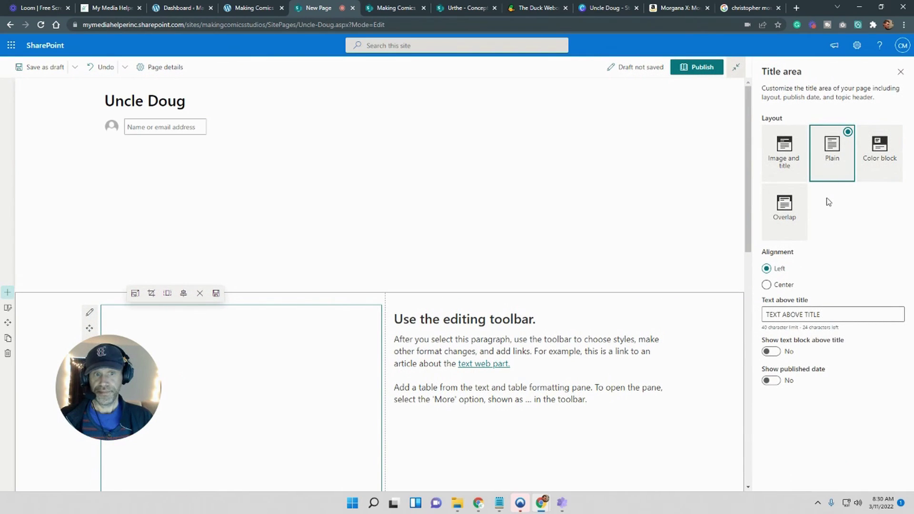
click(878, 150)
click(794, 164)
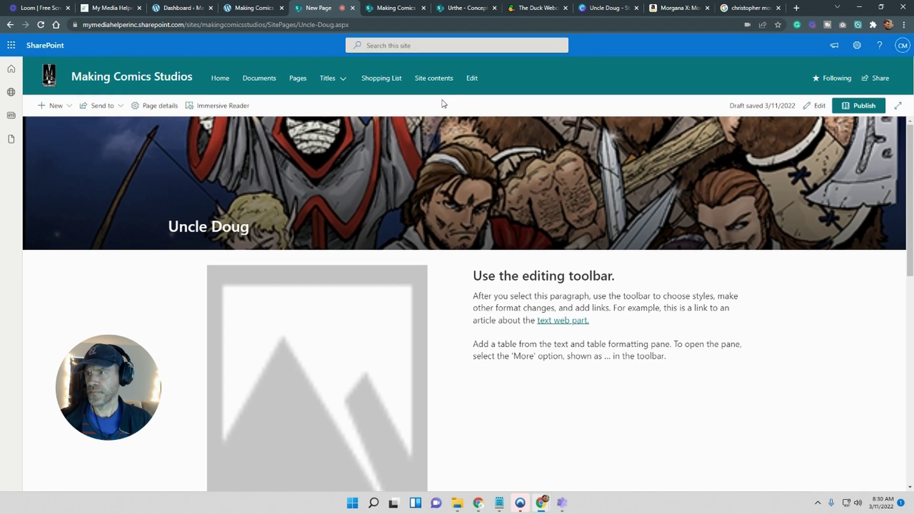
Refresh the Site Pages list and look through the available options for Uncle-Doug.aspx
click(465, 8)
click(395, 7)
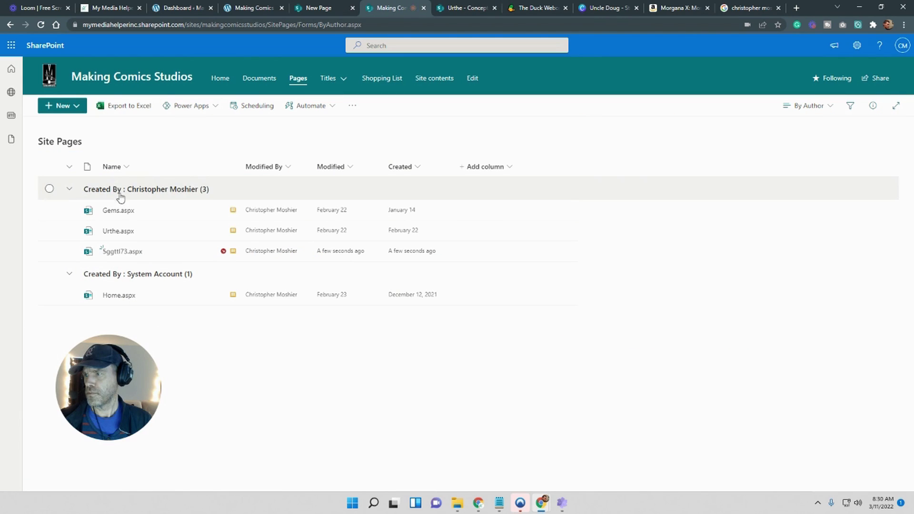
click(41, 24)
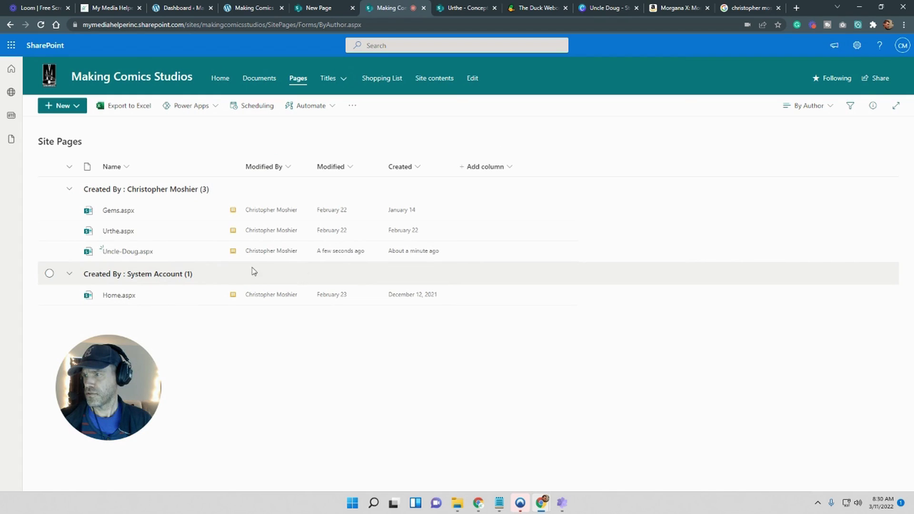
click(226, 255)
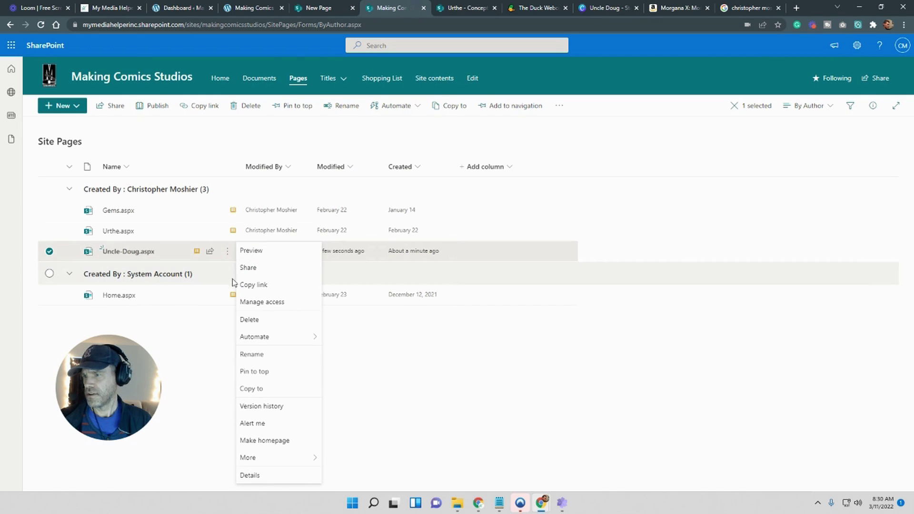
click(603, 380)
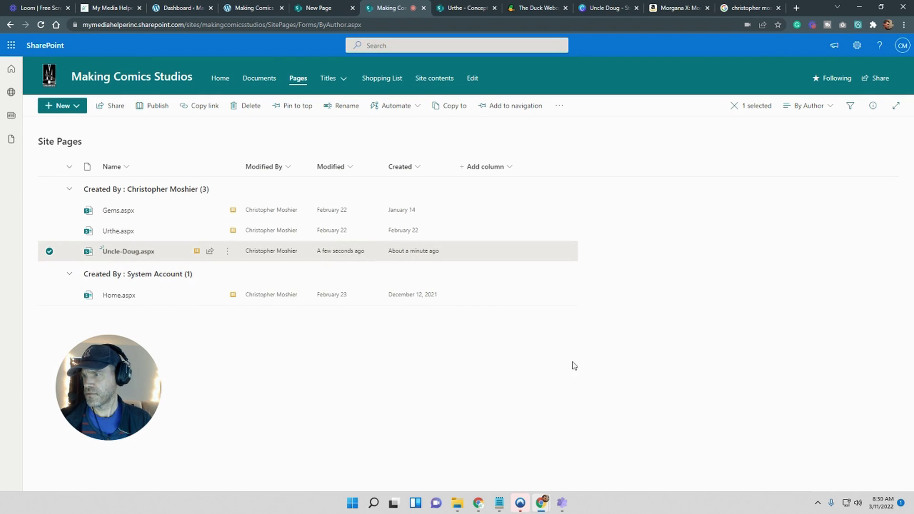
click(230, 259)
mouse_move(280, 346)
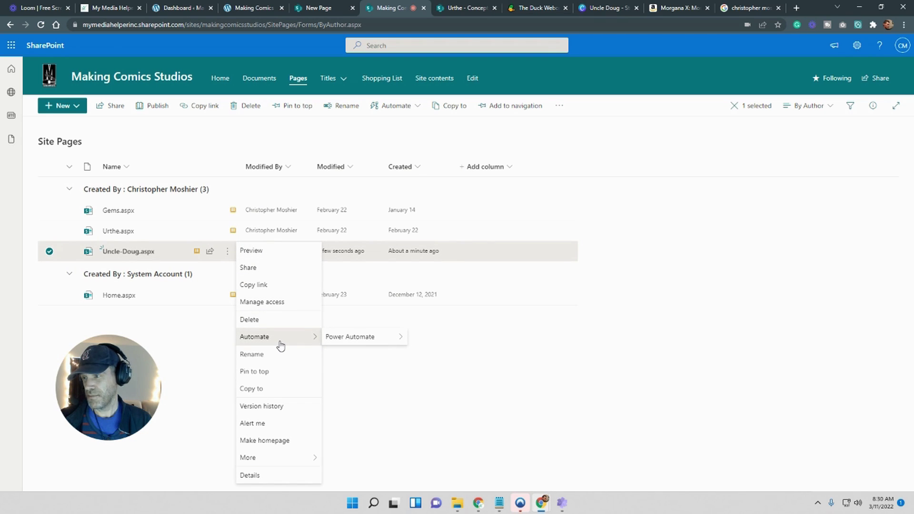
click(541, 414)
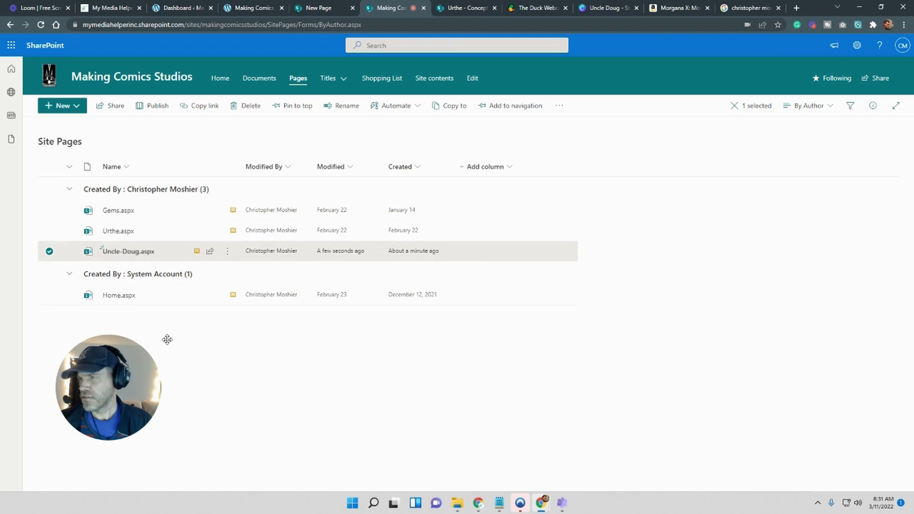
Open the site contents and go to the SitePages folder inside Site Assets
click(857, 45)
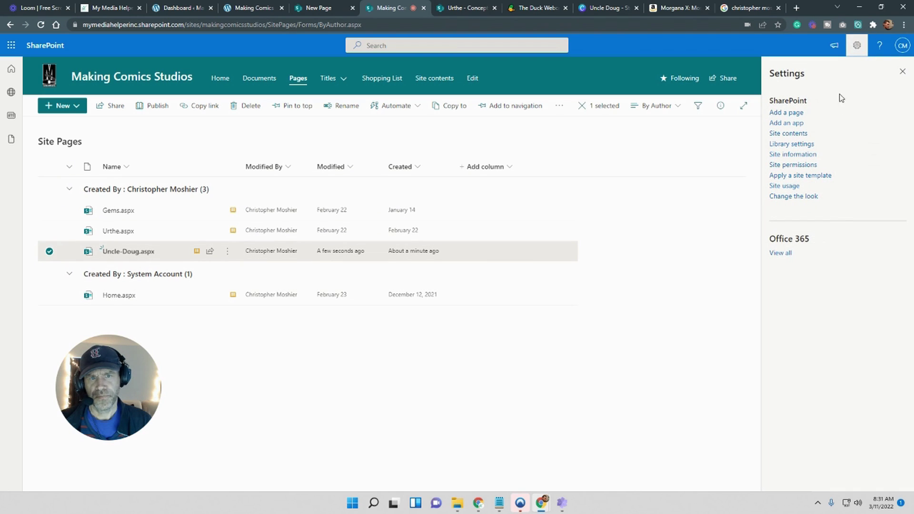
click(801, 135)
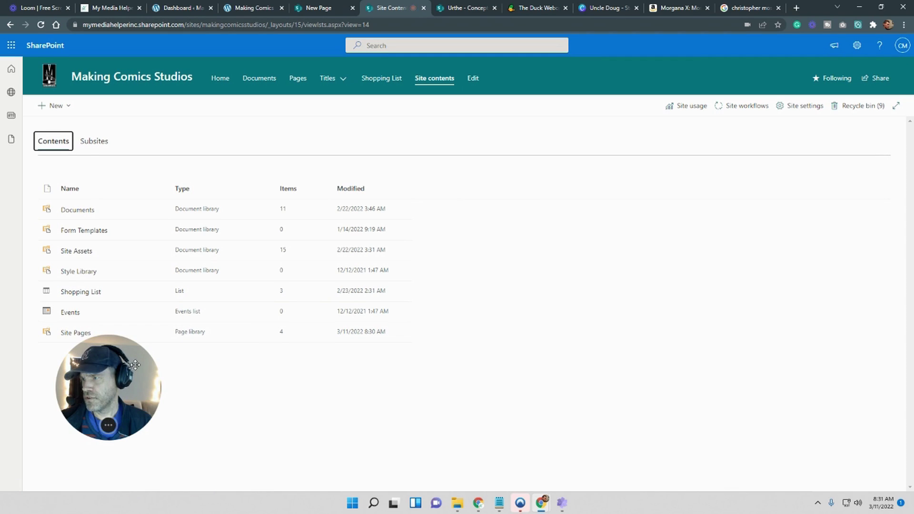
drag(135, 365, 113, 385)
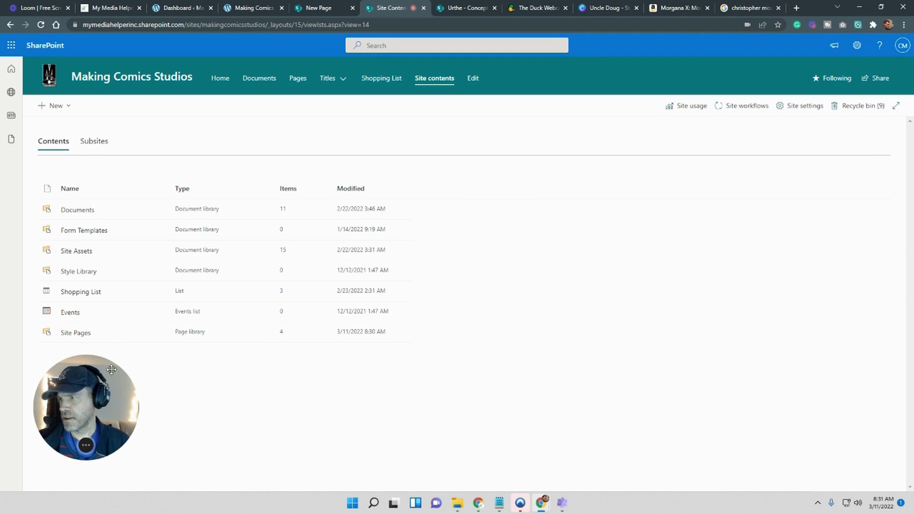
click(86, 255)
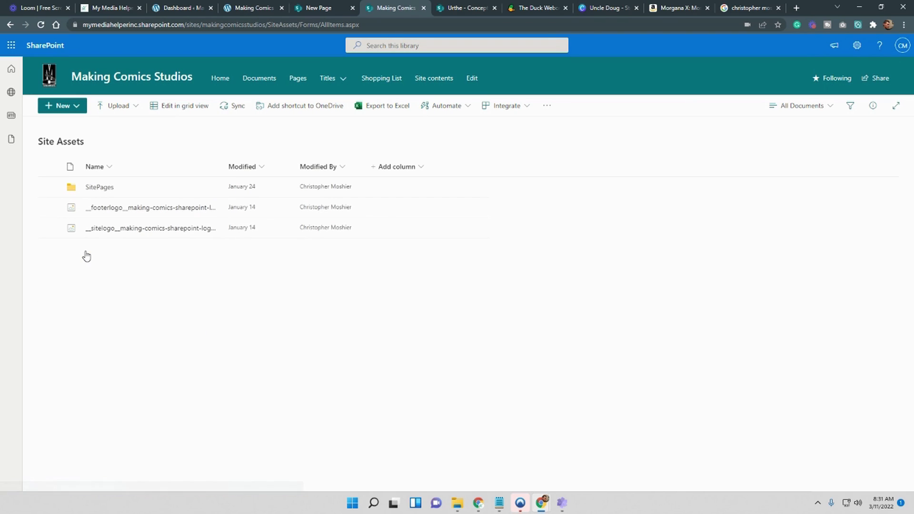
click(107, 188)
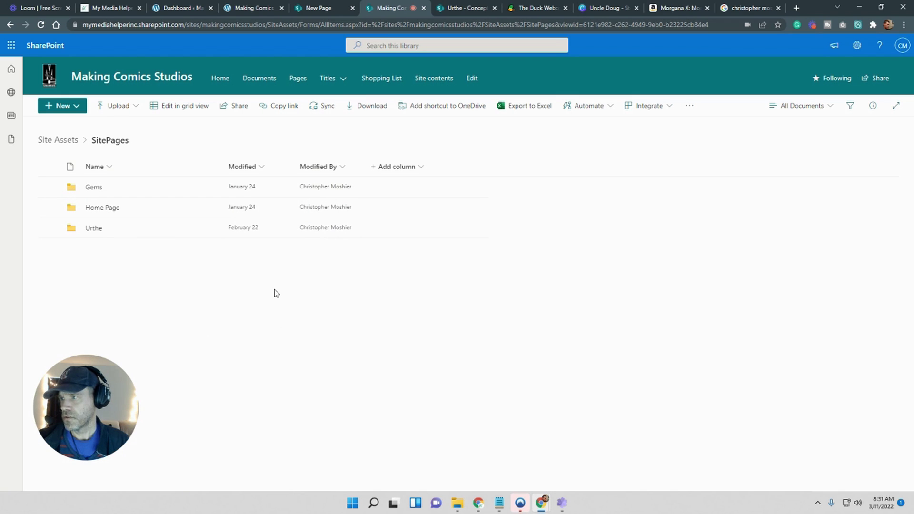
Shrink the browser window, move it aside to uncover the desktop, and open the Uncle Doug folder there
click(881, 6)
drag(381, 39, 262, 29)
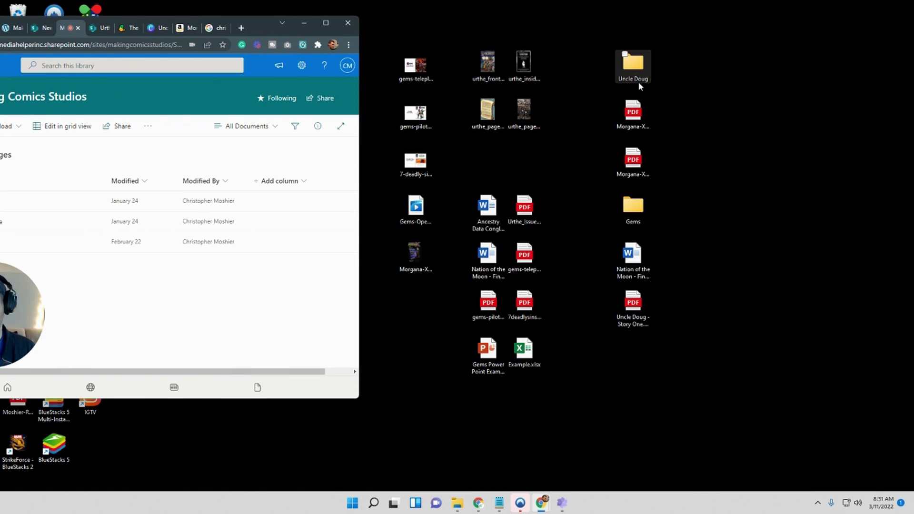
click(648, 62)
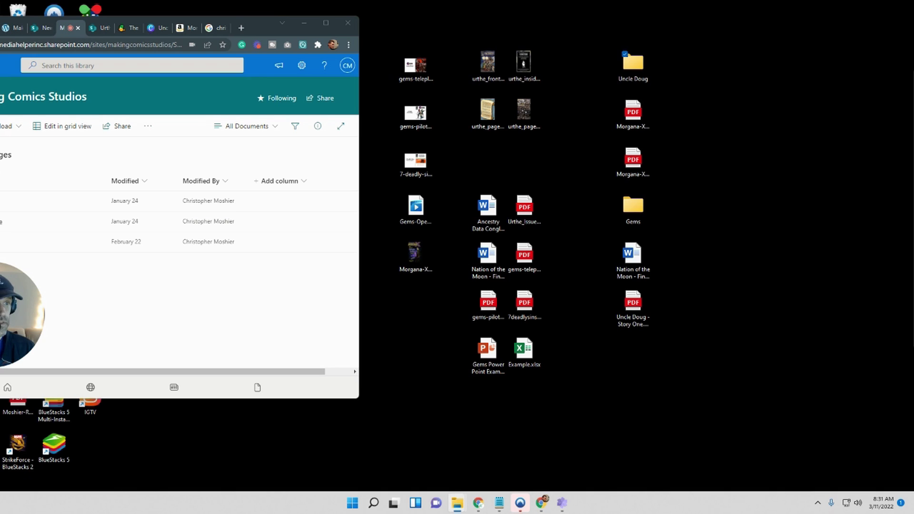
key(Return)
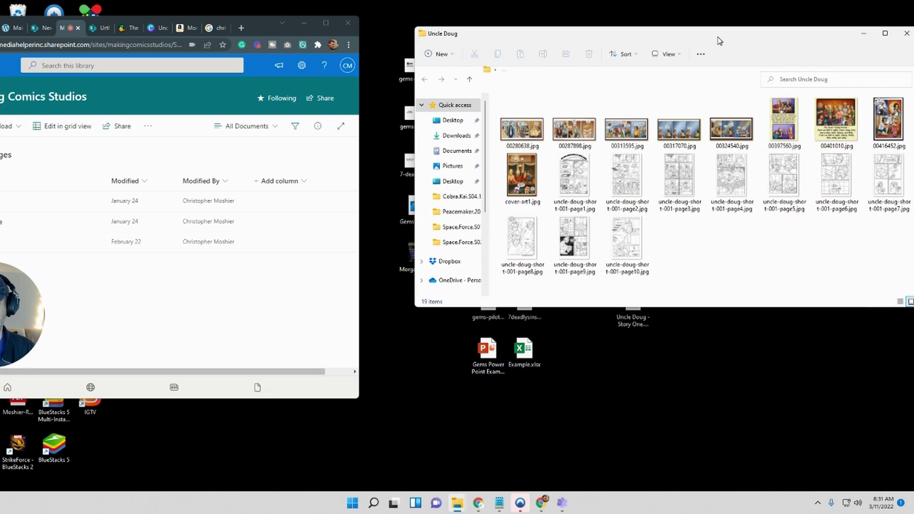
Try to copy cover-art1.jpg from the Uncle Doug folder onto the desktop
right_click(520, 184)
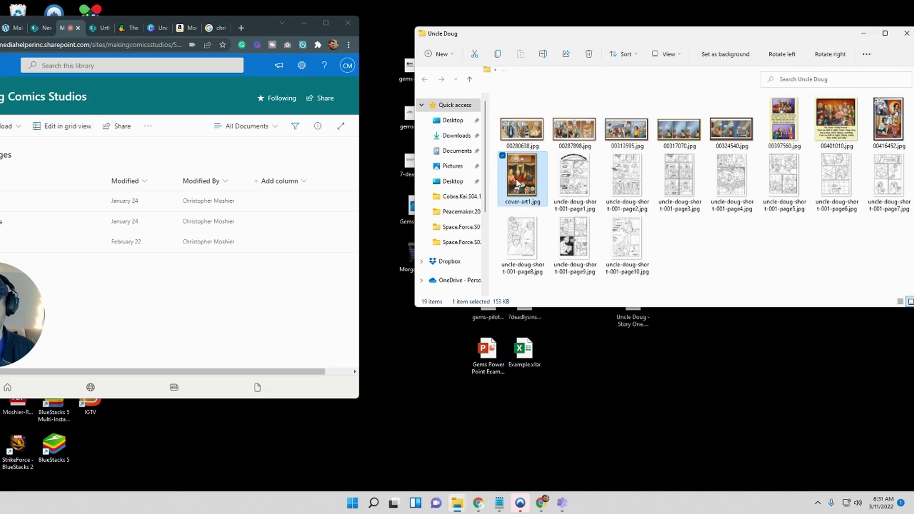
click(559, 357)
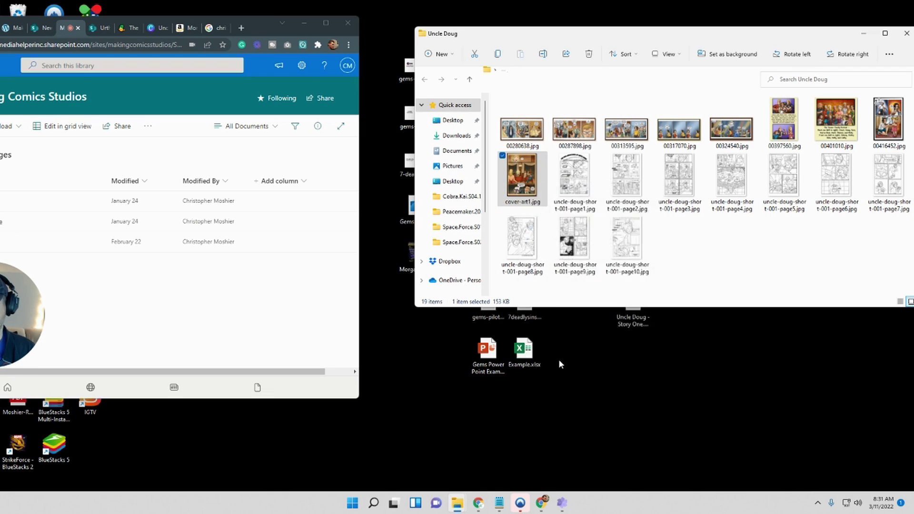
click(590, 308)
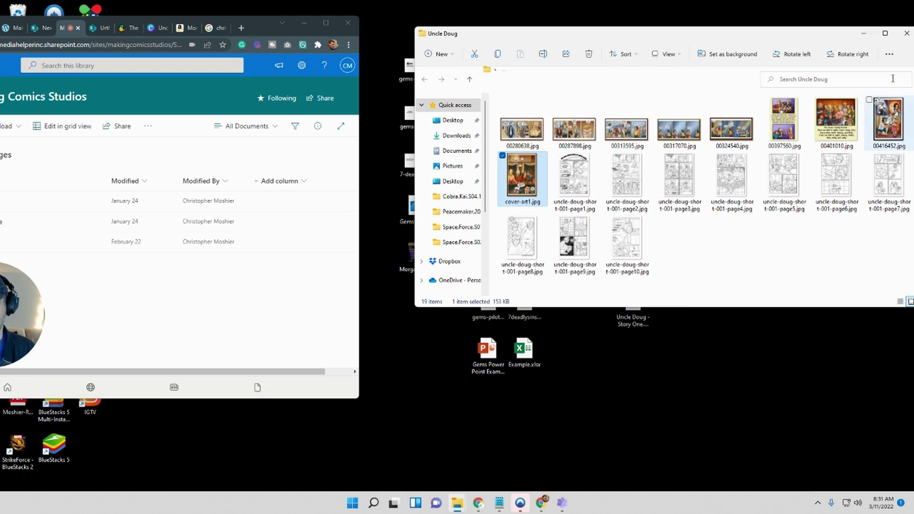
click(865, 36)
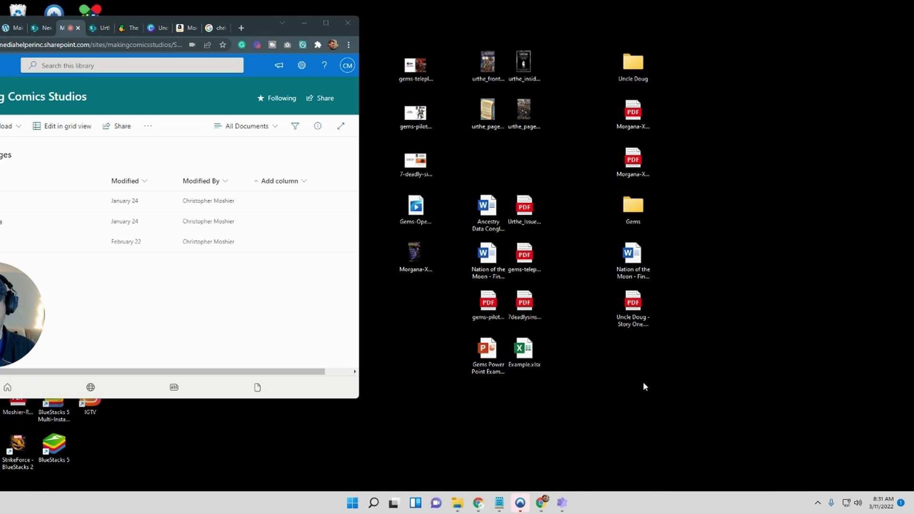
right_click(643, 385)
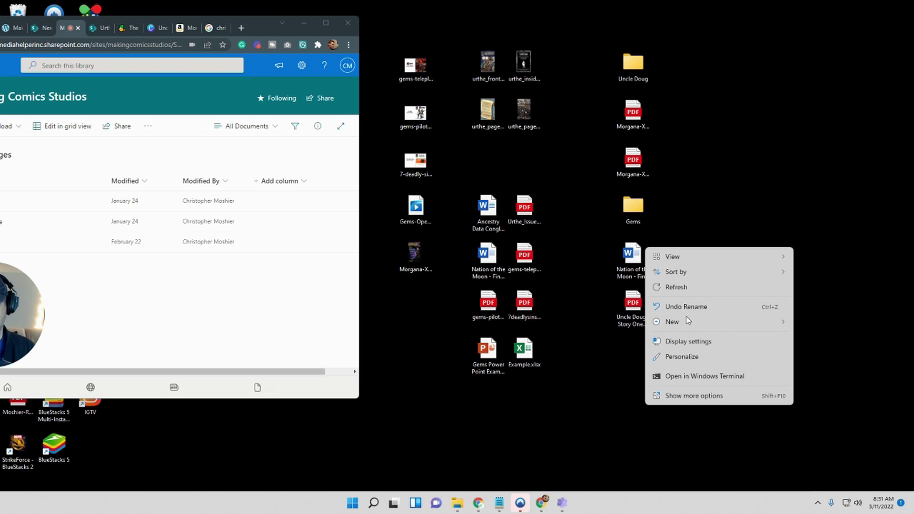
click(675, 396)
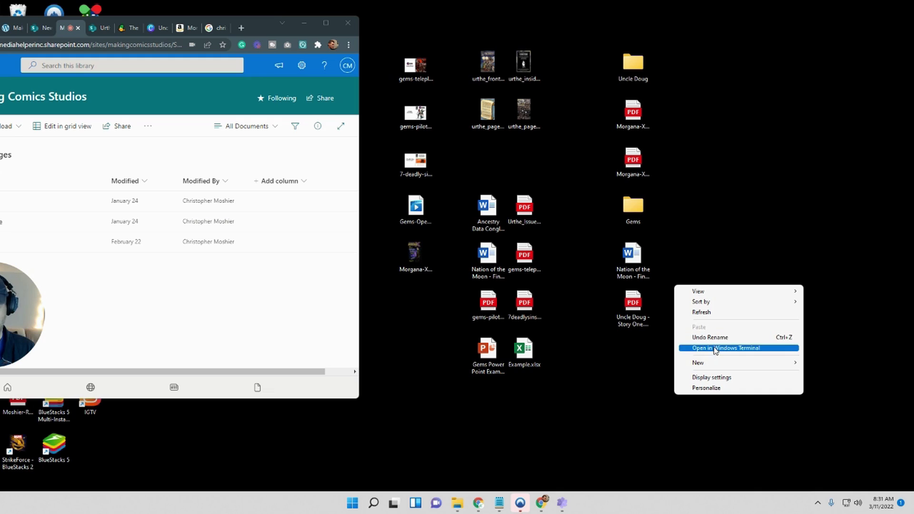
click(652, 402)
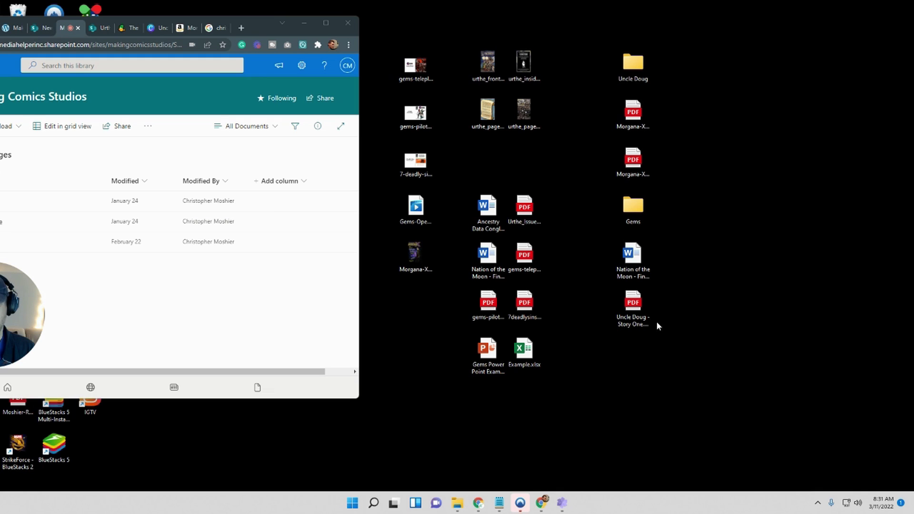
Reopen the Uncle Doug folder and try again to copy cover-art1.jpg and paste it on the desktop
double_click(642, 67)
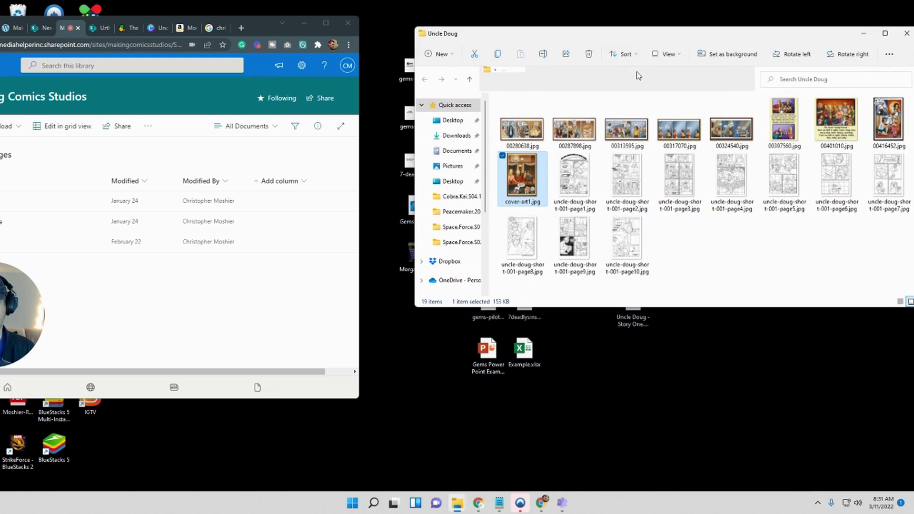
right_click(522, 178)
right_click(524, 174)
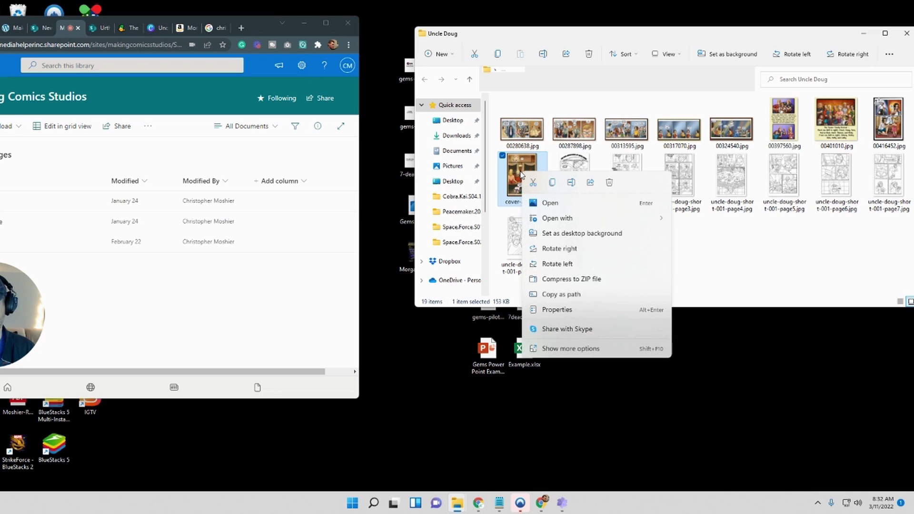
click(567, 350)
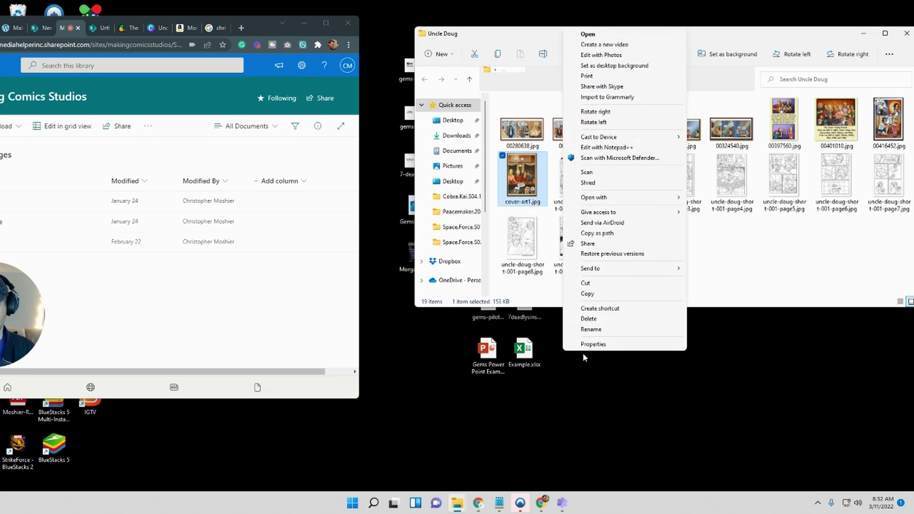
click(587, 294)
click(601, 377)
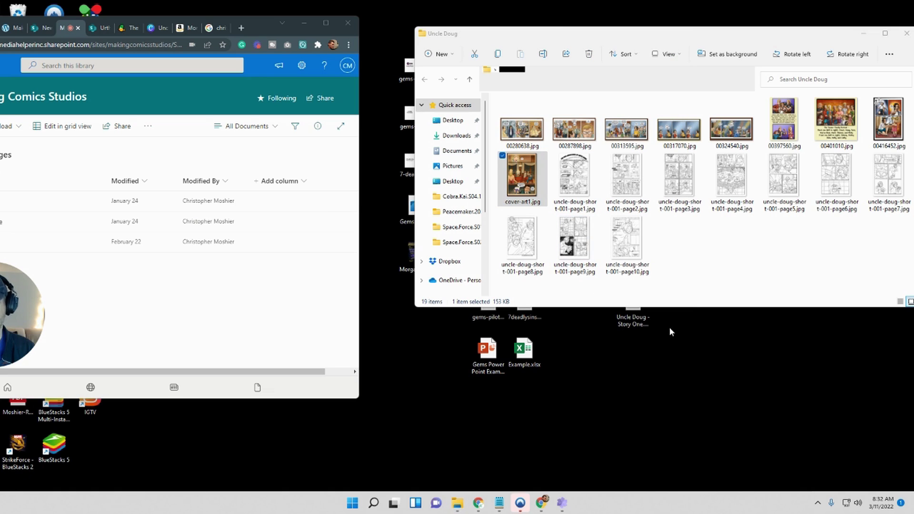
click(863, 34)
right_click(573, 351)
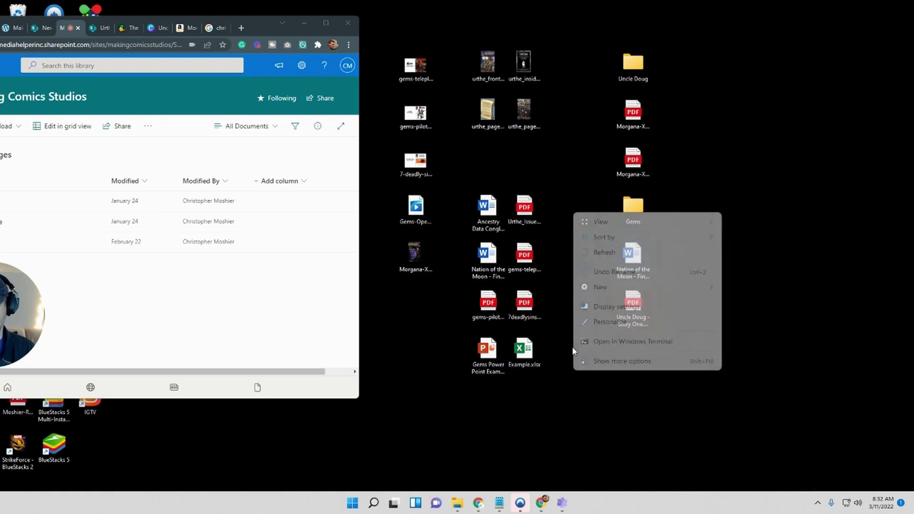
click(604, 363)
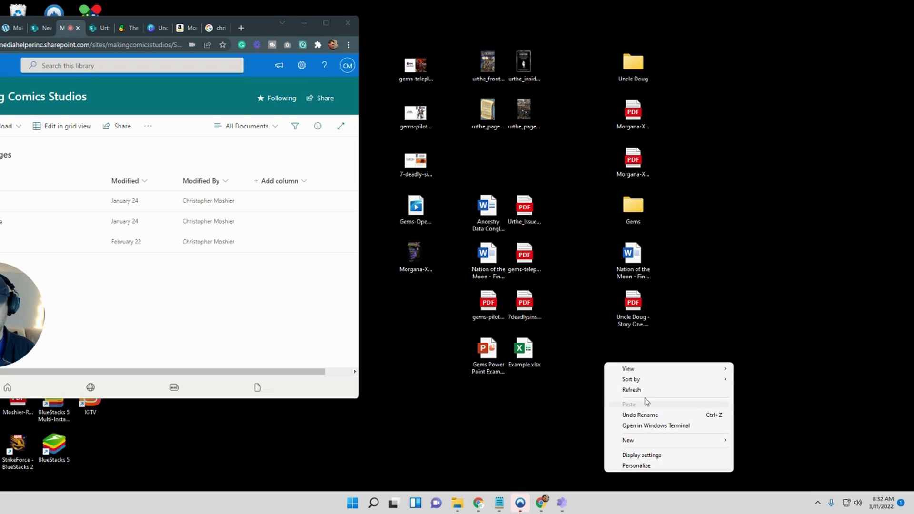
click(722, 297)
Move cover-art1.jpg out of the Uncle Doug folder onto the desktop and minimize the folder window
double_click(636, 77)
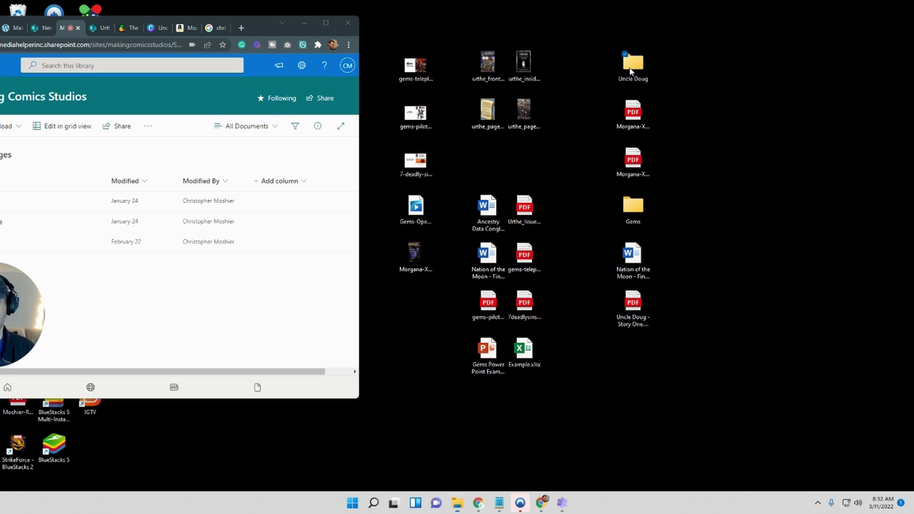
drag(522, 176, 606, 416)
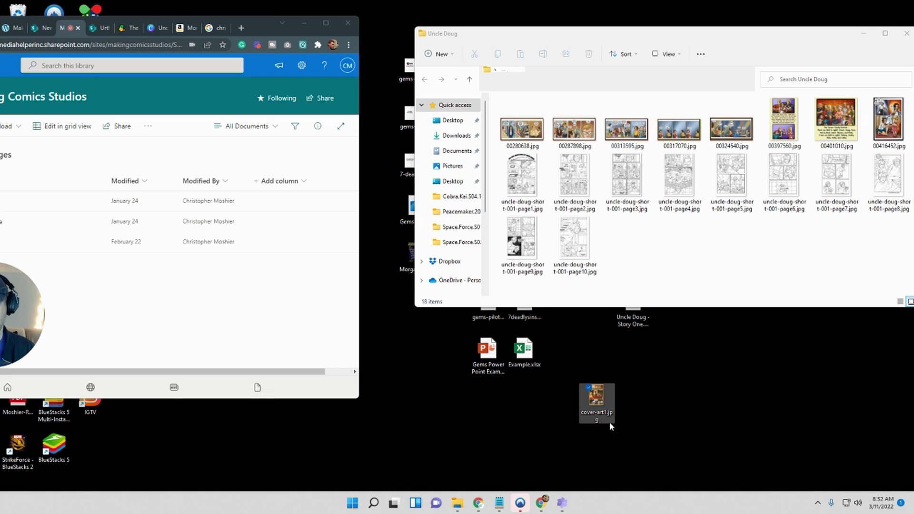
click(864, 38)
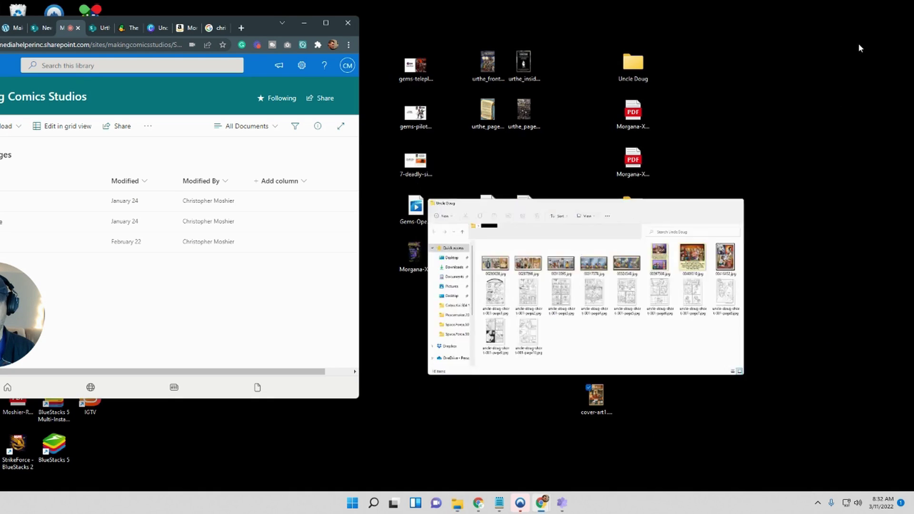
Move cover-art1.jpg to an empty area of the desktop, level with the Uncle Doug folder
right_click(614, 405)
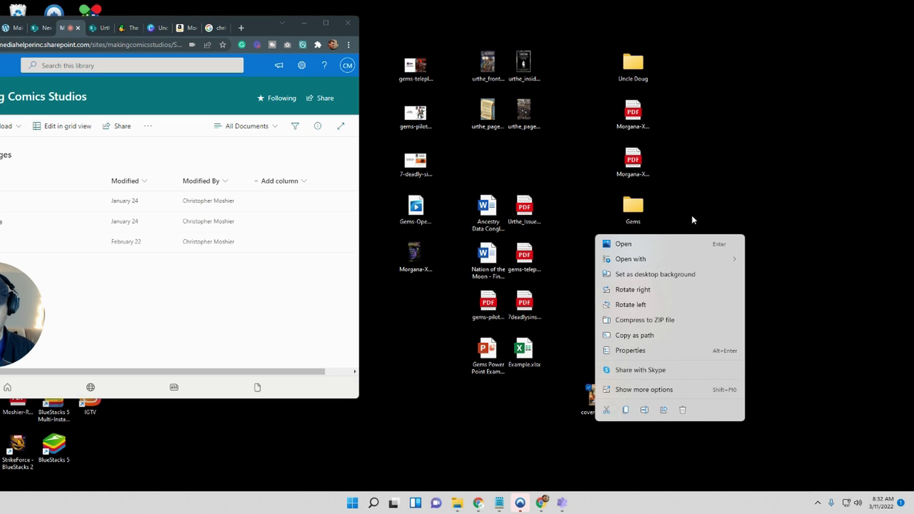
click(735, 202)
drag(592, 405, 723, 110)
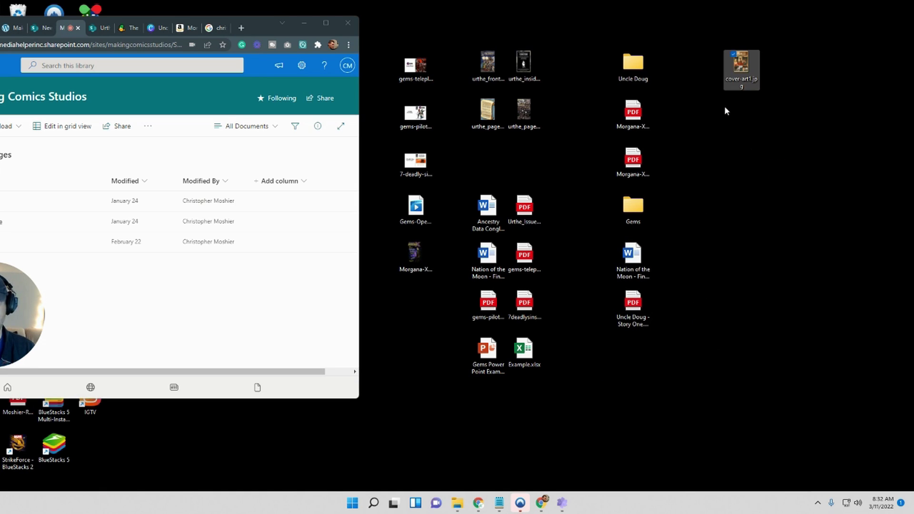
Rename cover-art1.jpg on the desktop as uncle-doug-banner.jpg
right_click(741, 82)
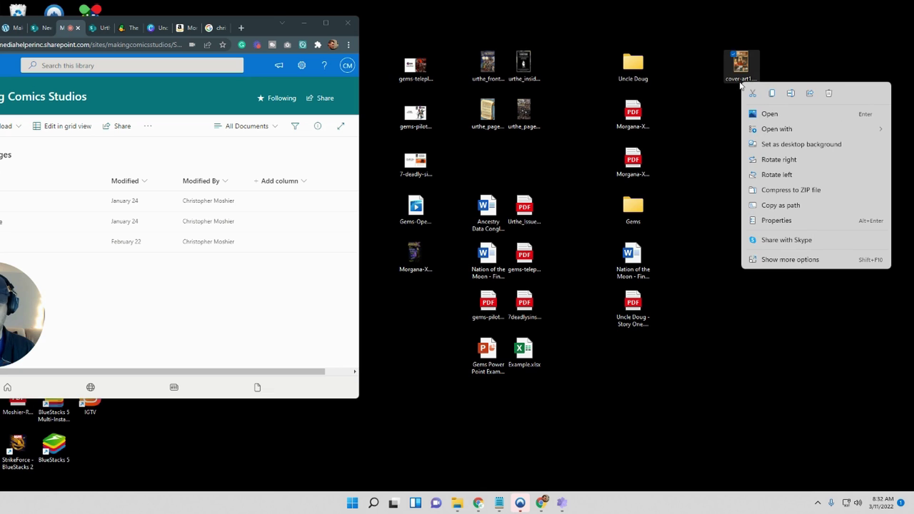
click(797, 262)
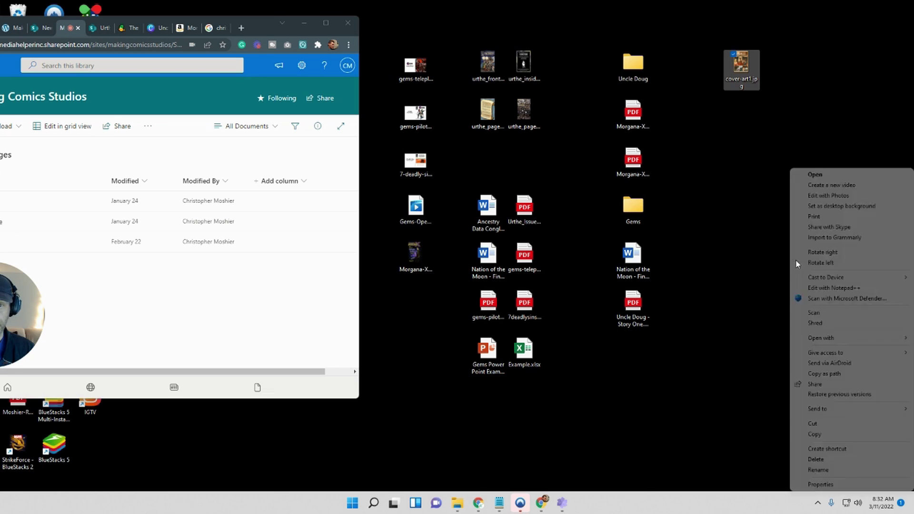
click(824, 471)
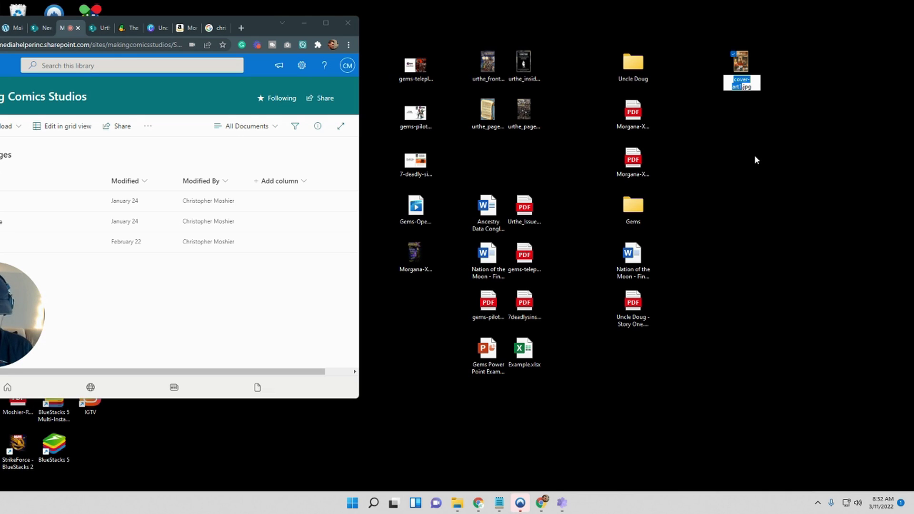
text(uncle-)
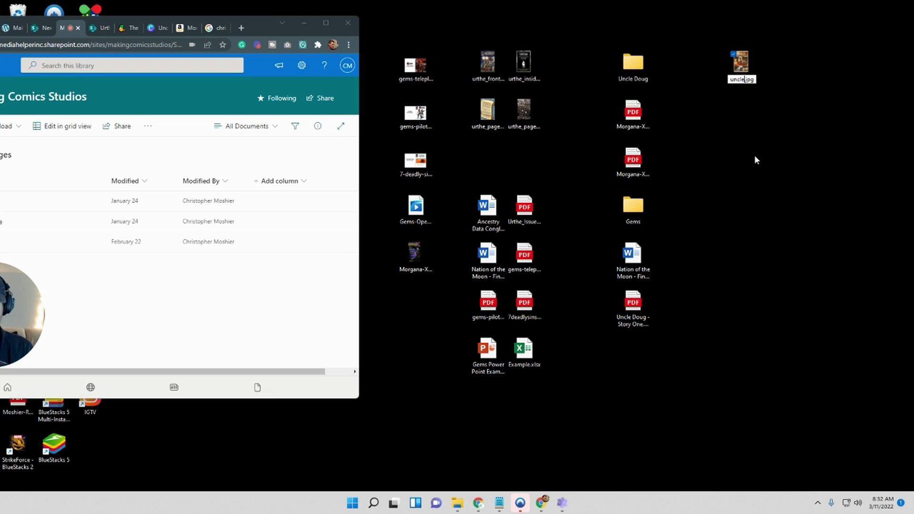
text(doug-)
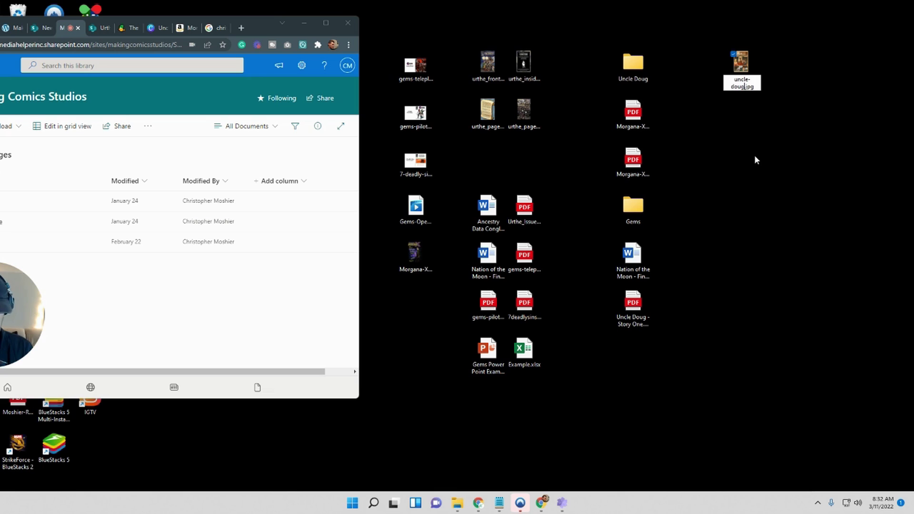
text(banner)
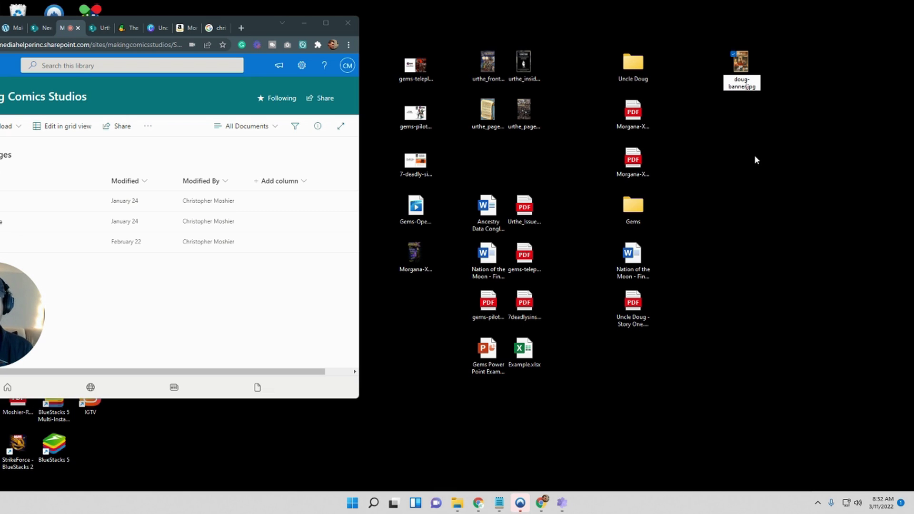
key(Return)
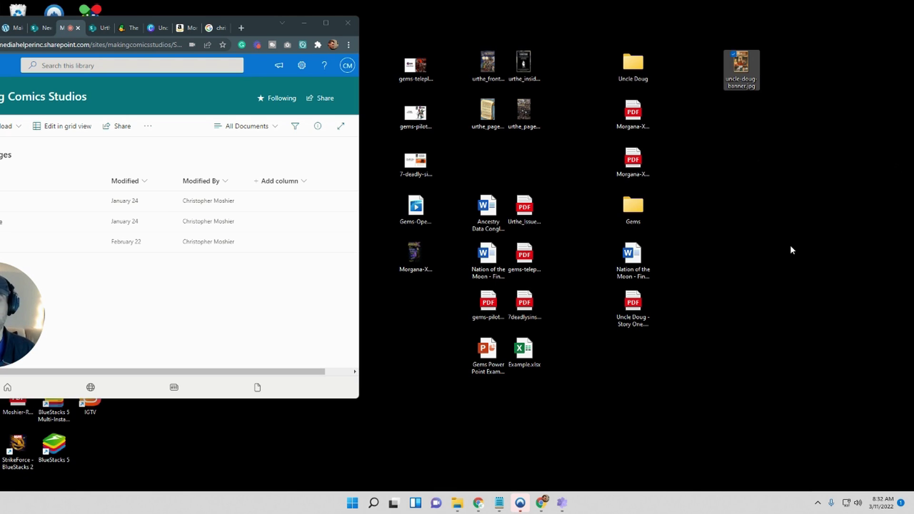
Maximize the browser window, close the Urthe page and return to the Uncle Doug page
click(323, 25)
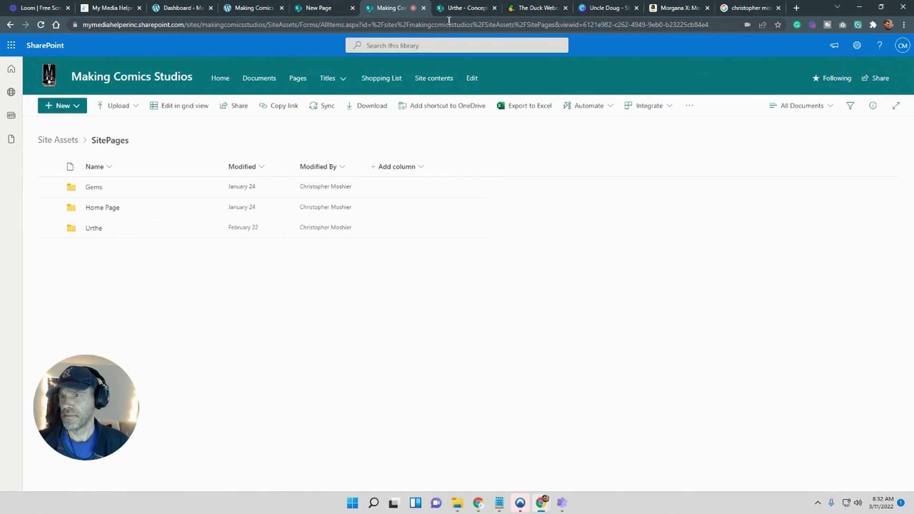
click(454, 9)
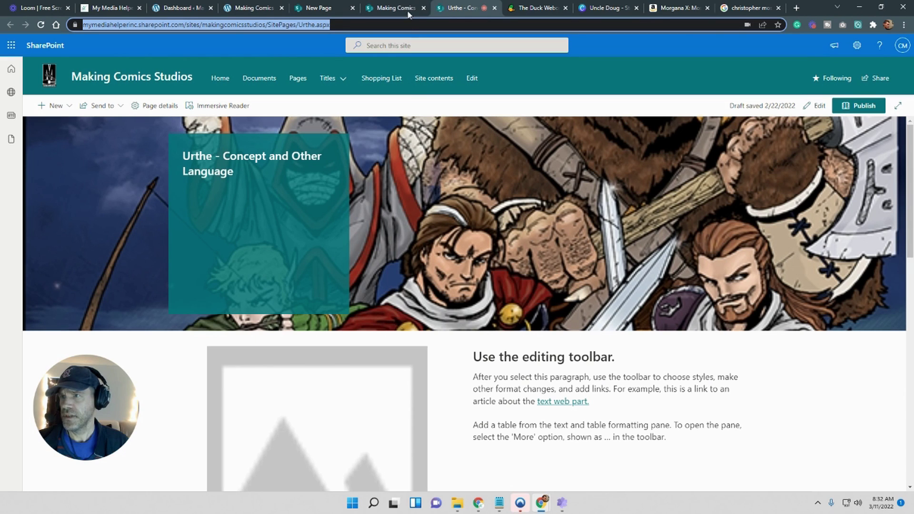
click(317, 8)
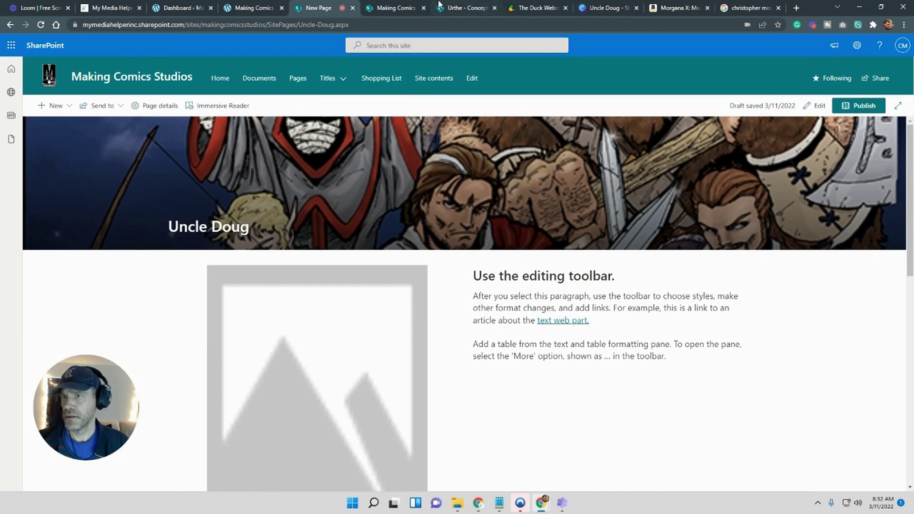
click(478, 8)
click(495, 8)
click(315, 8)
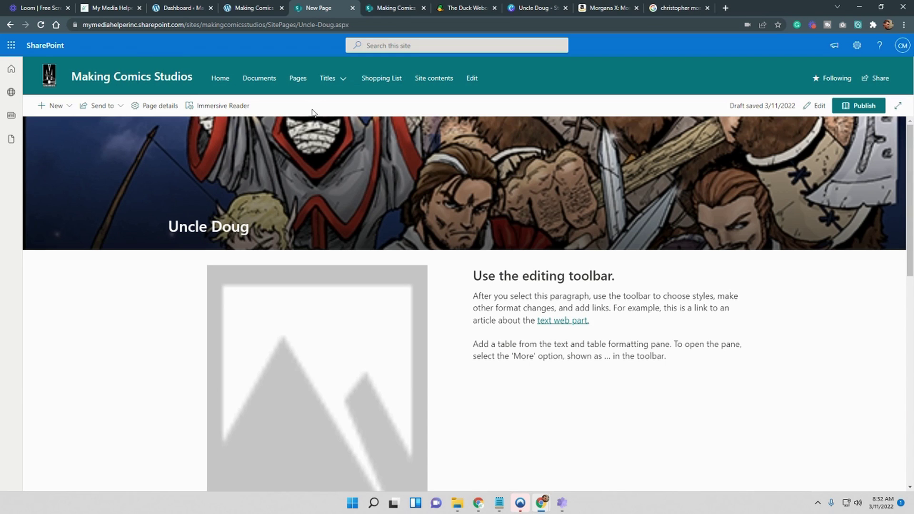
Edit the Uncle Doug page and replace its banner image with uncle-doug-banner.jpg uploaded from the desktop
click(815, 105)
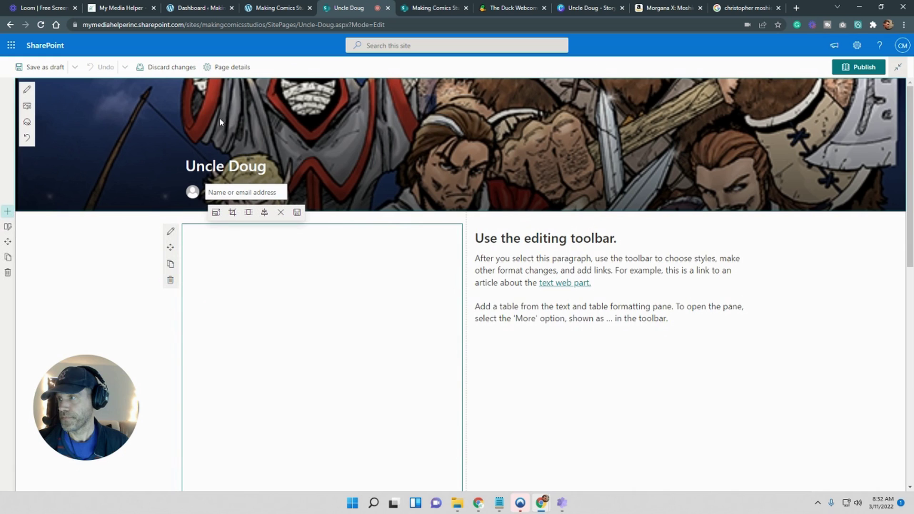
click(27, 106)
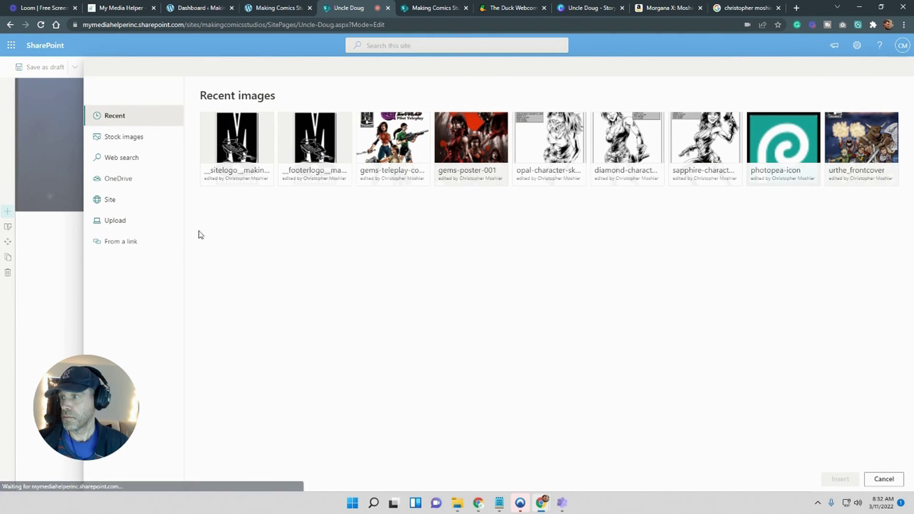
click(122, 227)
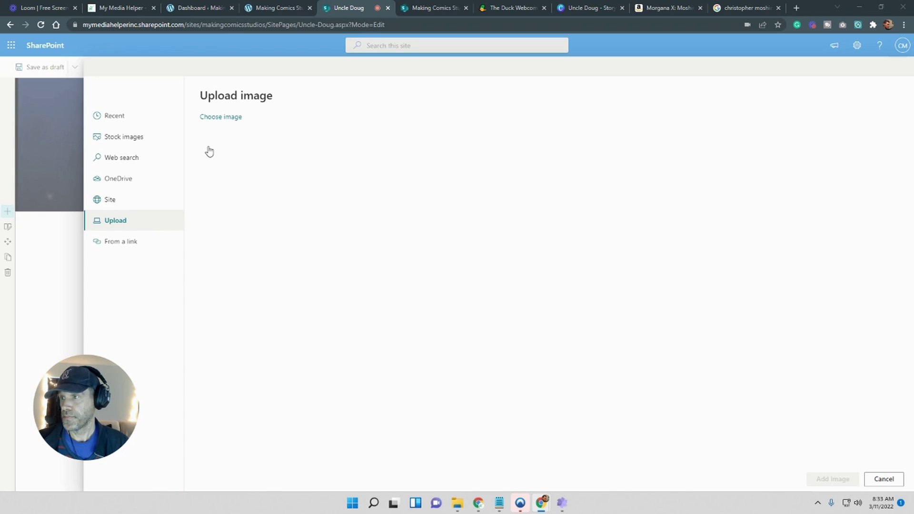
click(223, 119)
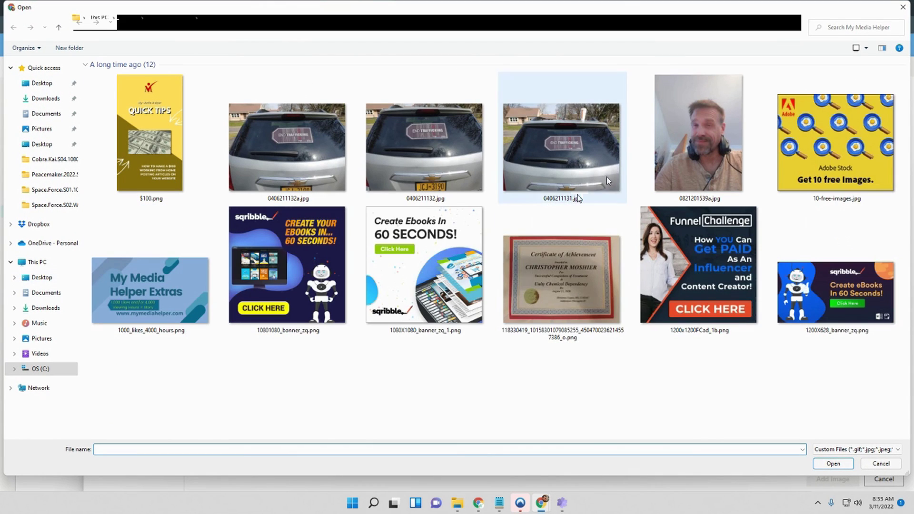
click(42, 277)
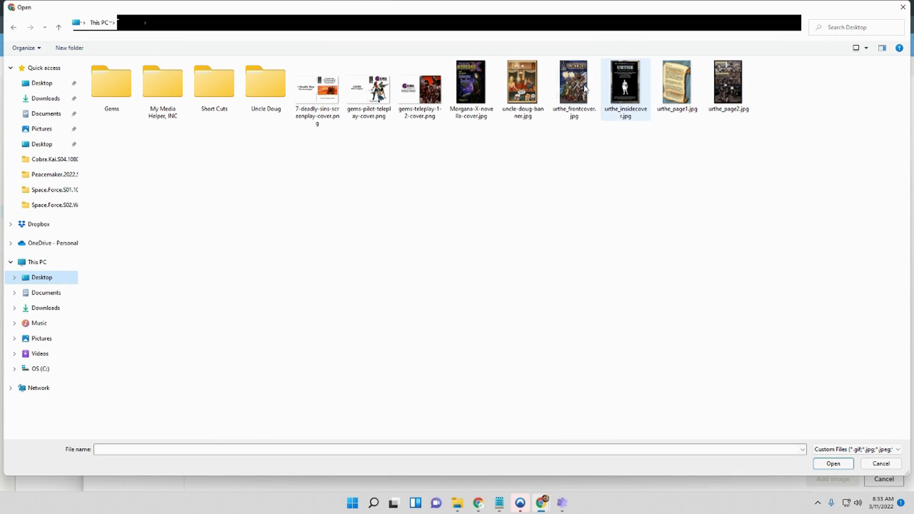
double_click(519, 96)
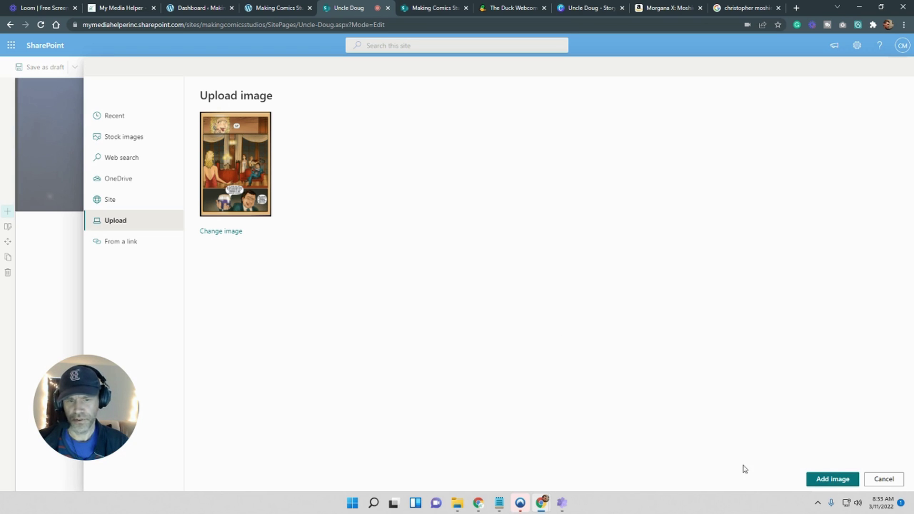
click(833, 479)
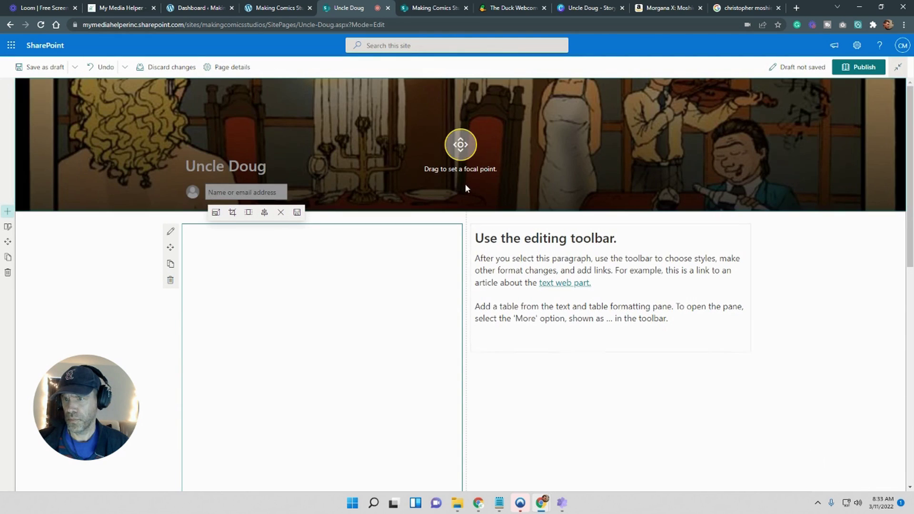
Shift the banner's focal point slightly below the centre and remove the placeholder section containing "Use the editing toolbar."
mouse_move(461, 154)
mouse_down()
mouse_move(461, 141)
mouse_move(457, 155)
mouse_up()
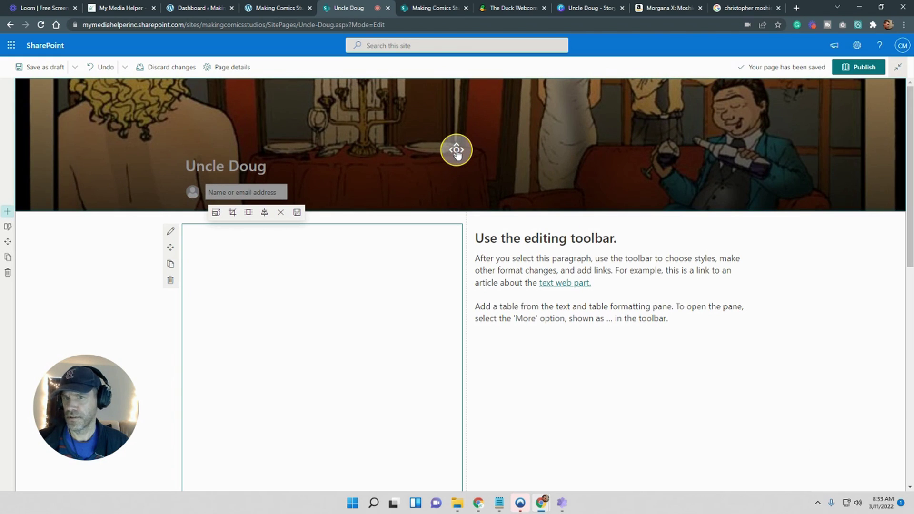
click(457, 149)
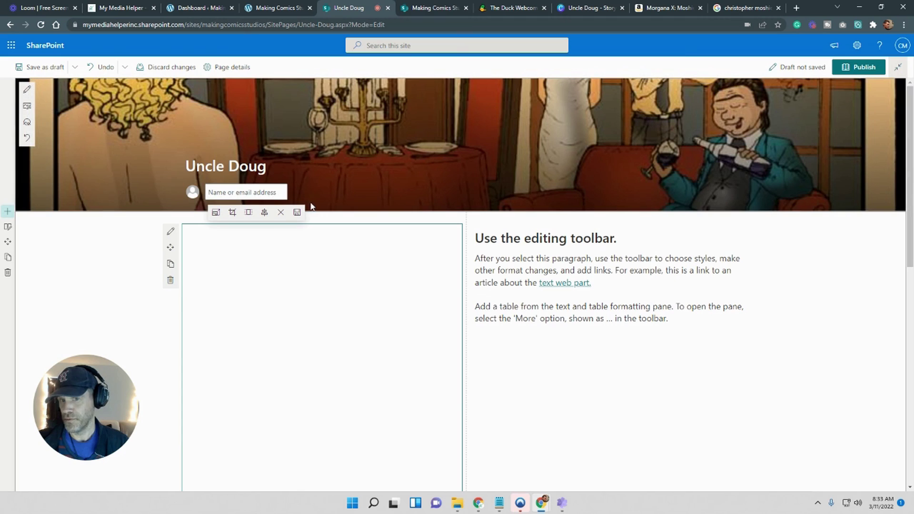
click(670, 387)
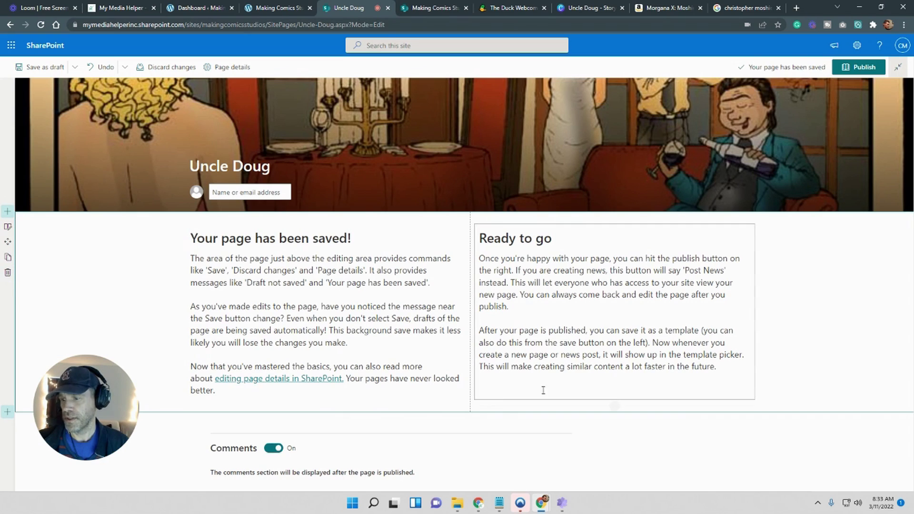
Turn off comments on the Uncle Doug page and save it as a draft
click(274, 448)
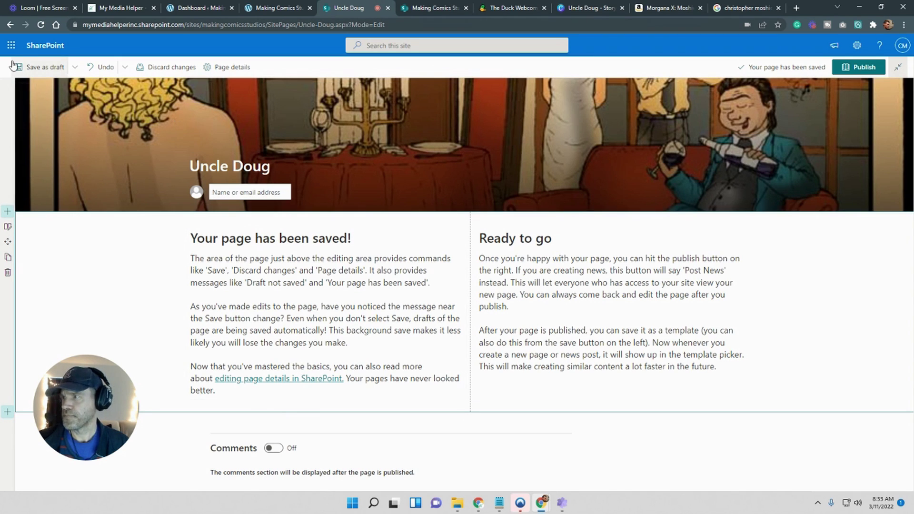
click(43, 68)
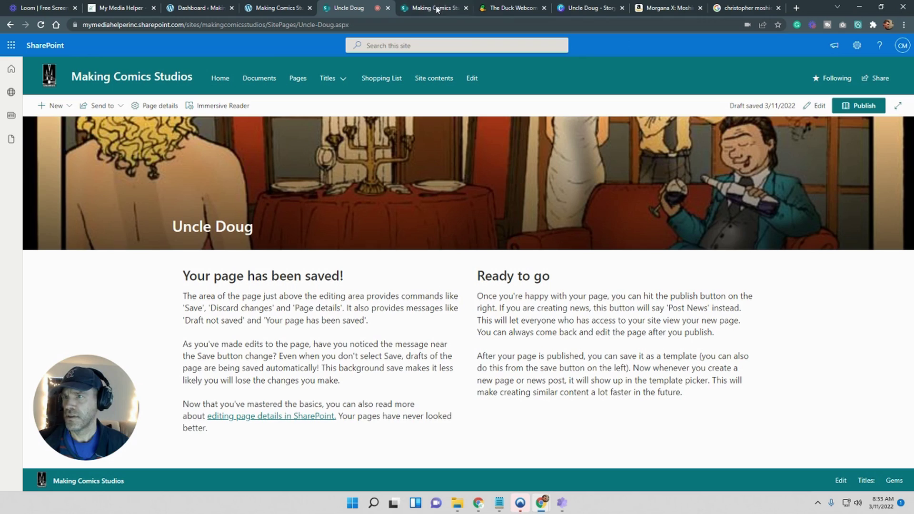
Rename the Uncle-Doug folder under Site Assets > SitePages as Uncle Doug
click(440, 8)
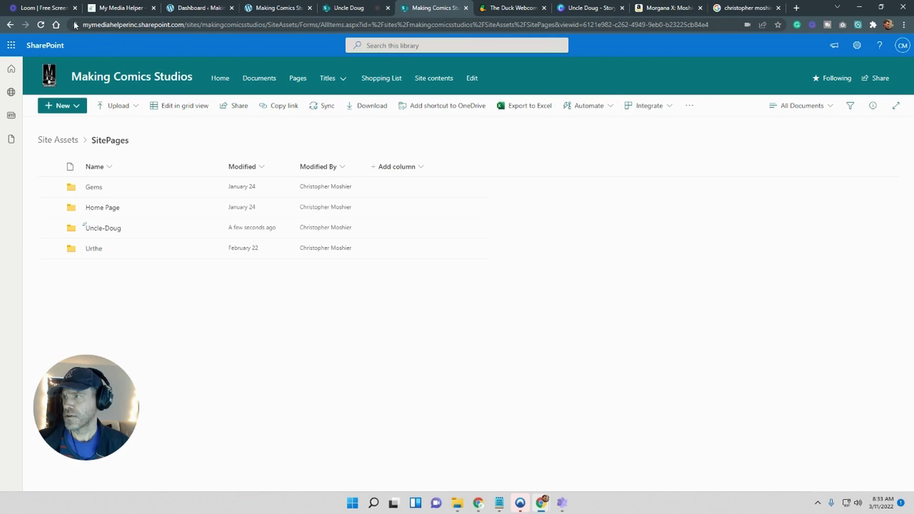
click(43, 25)
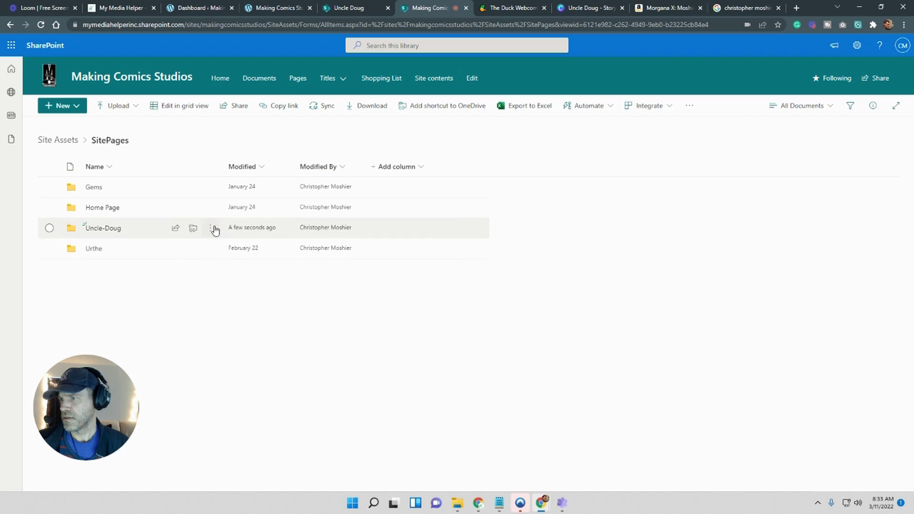
click(209, 229)
click(240, 348)
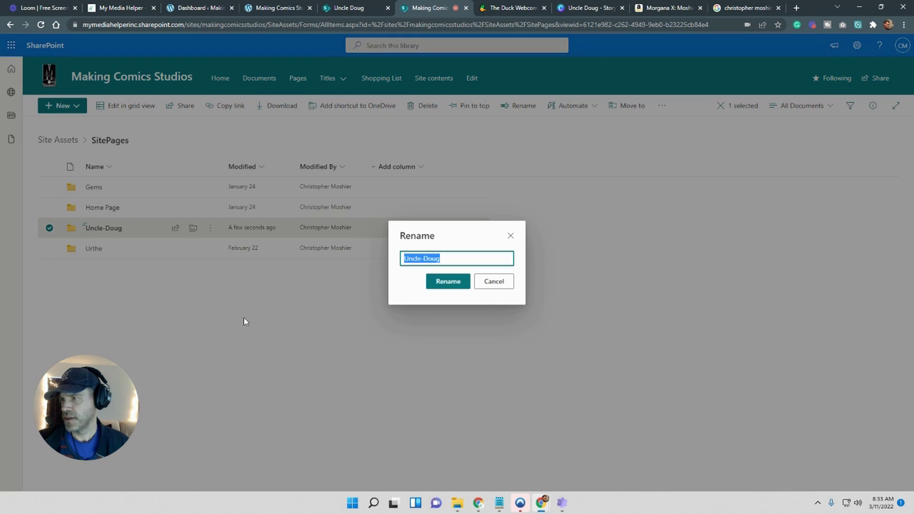
click(423, 257)
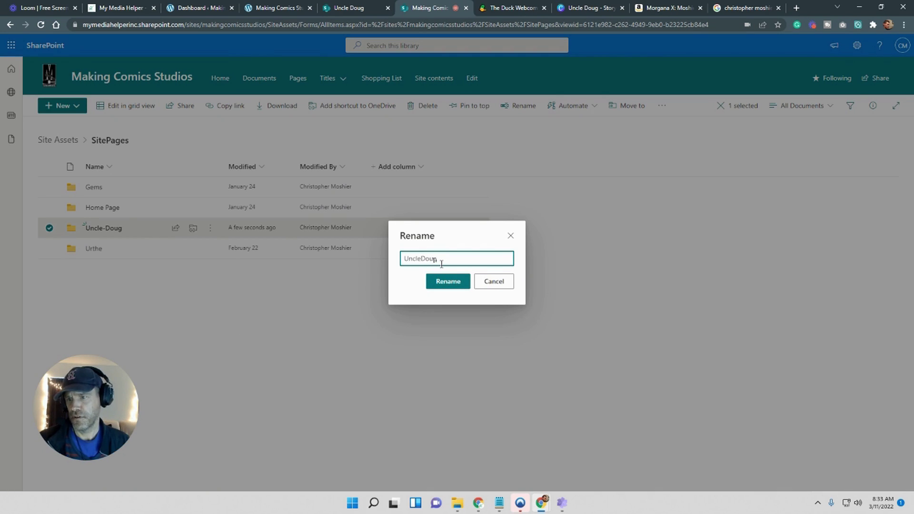
click(445, 281)
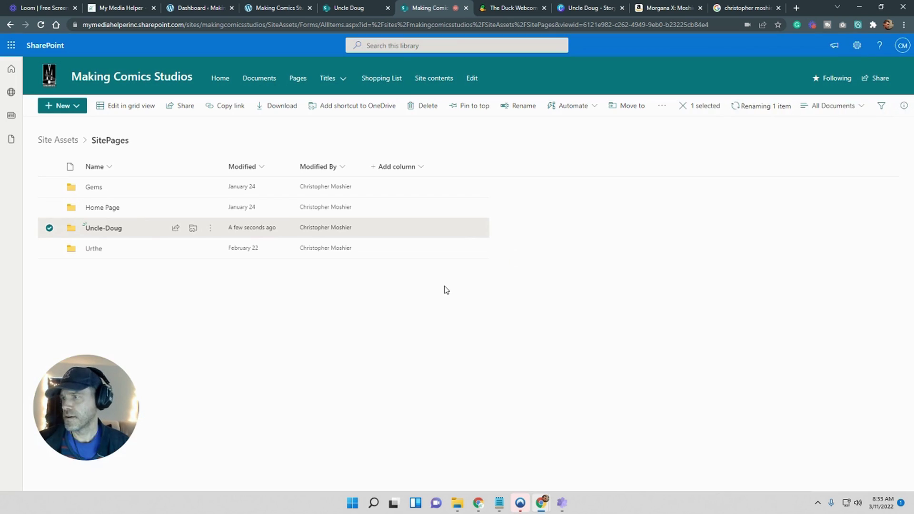
Open the Uncle Doug assets folder and upload uncle-doug-banner.jpg from the desktop, shrinking and moving the browser window to reach the file
click(106, 231)
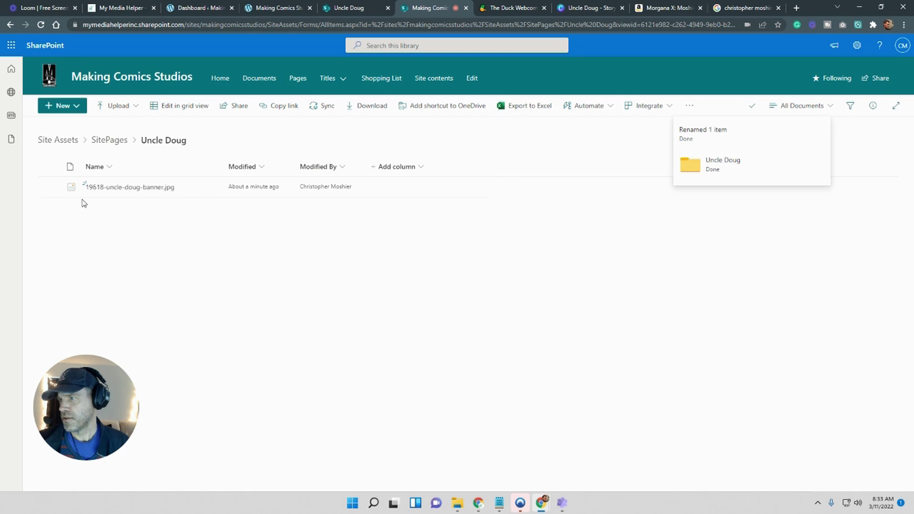
mouse_move(88, 193)
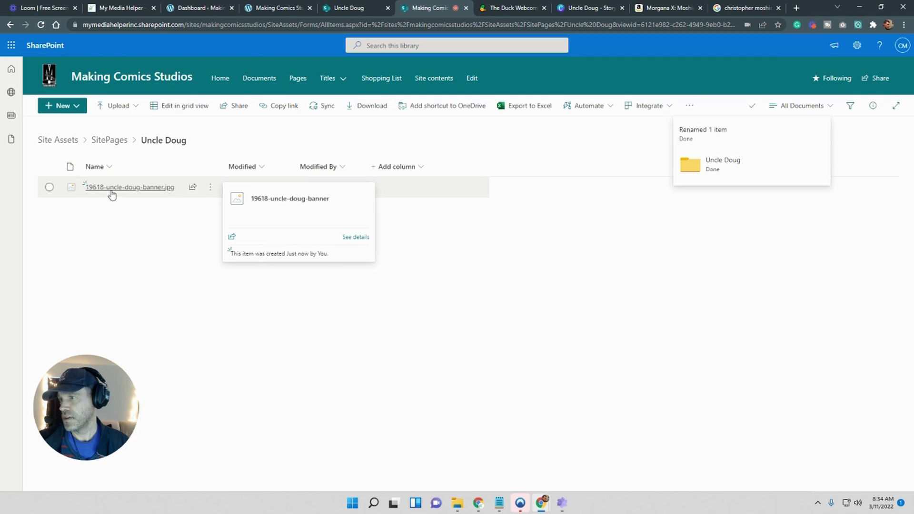
click(881, 6)
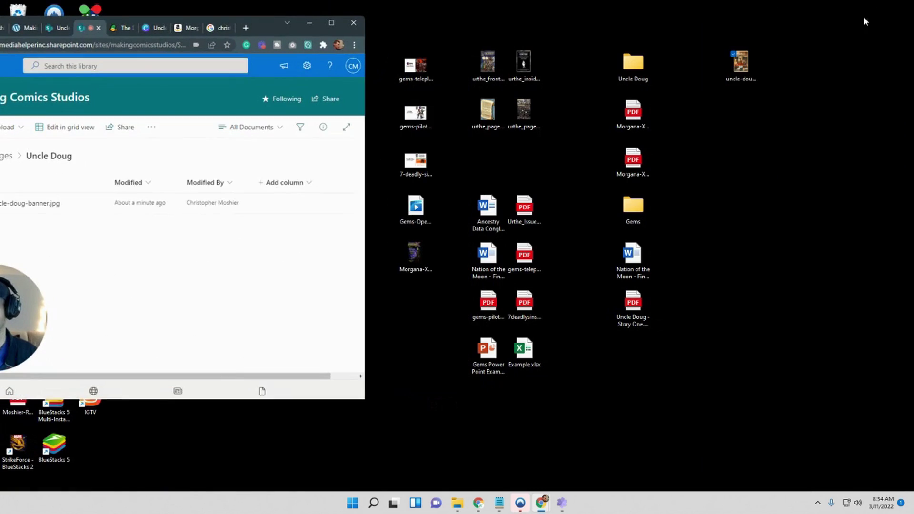
drag(254, 20, 507, 17)
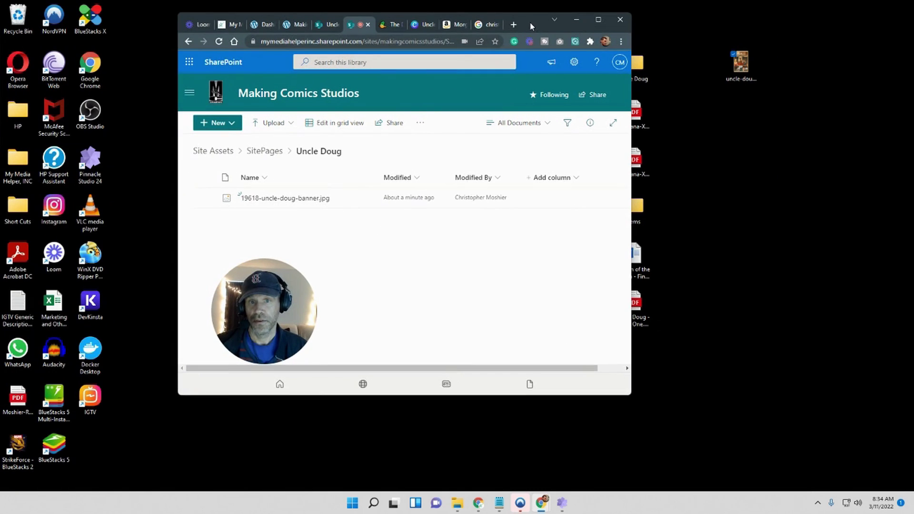
drag(757, 72, 417, 244)
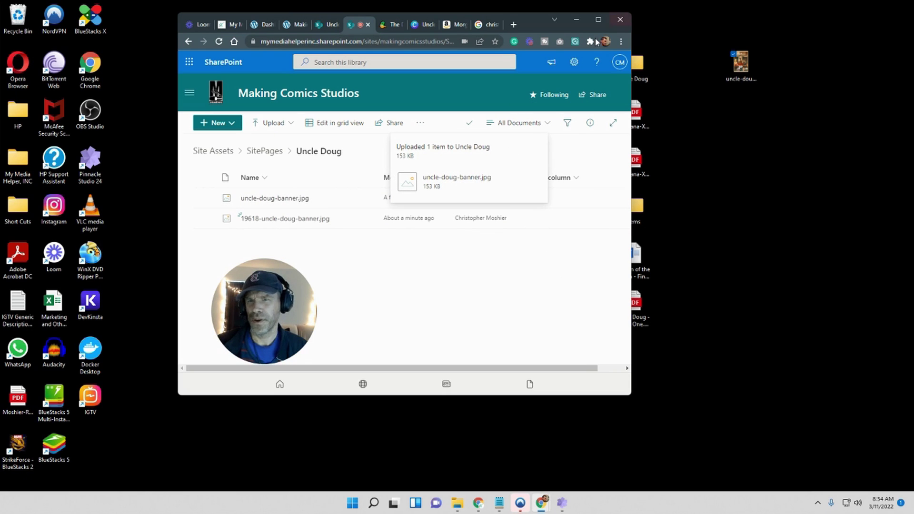
click(599, 20)
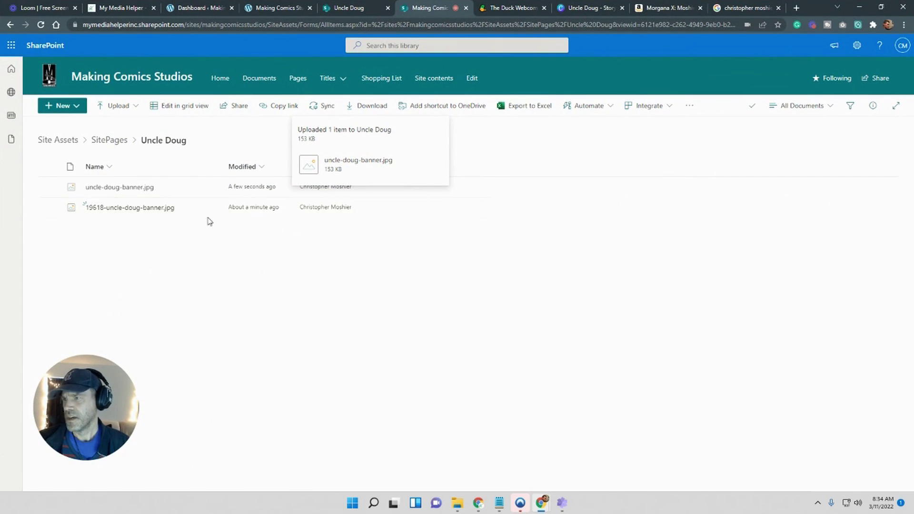
click(209, 210)
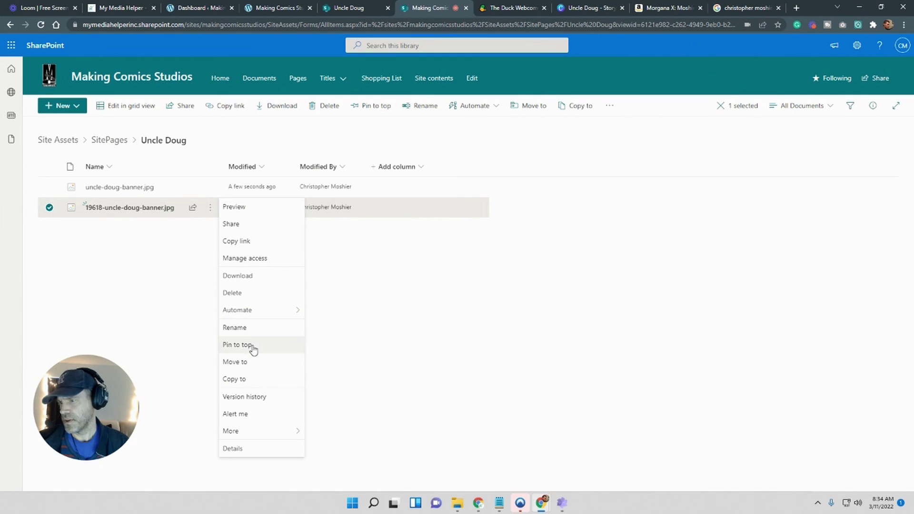
click(253, 329)
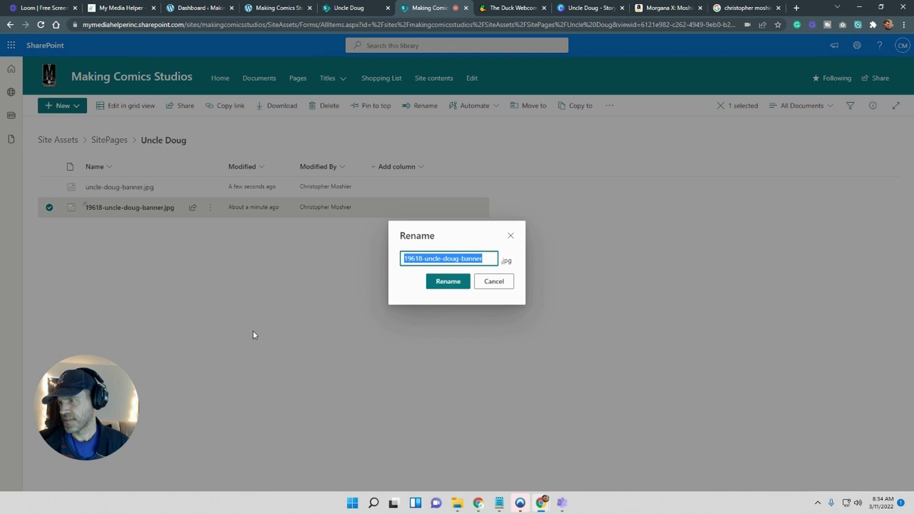
click(426, 258)
drag(405, 256, 403, 258)
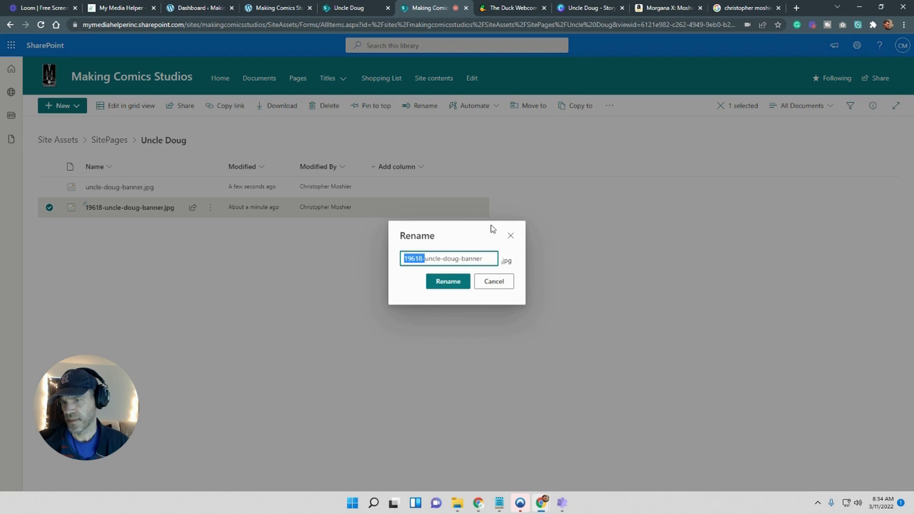
click(510, 235)
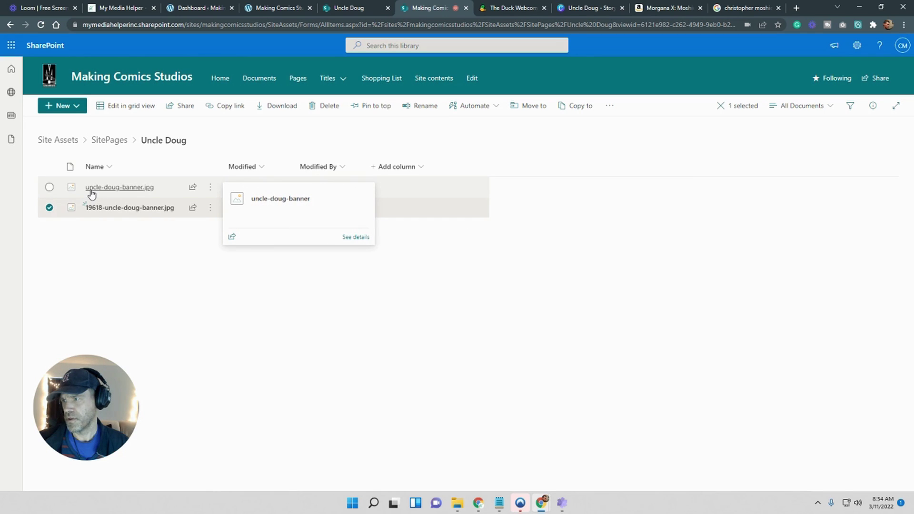
click(322, 316)
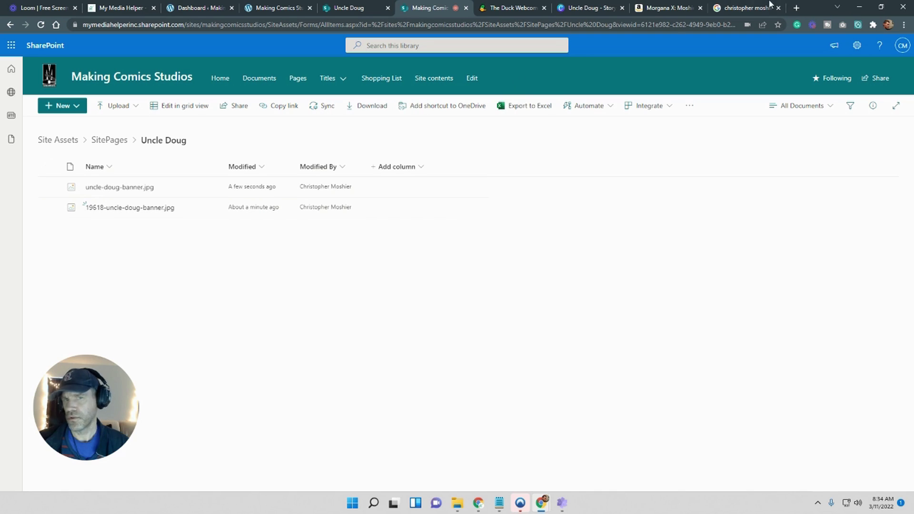
click(881, 7)
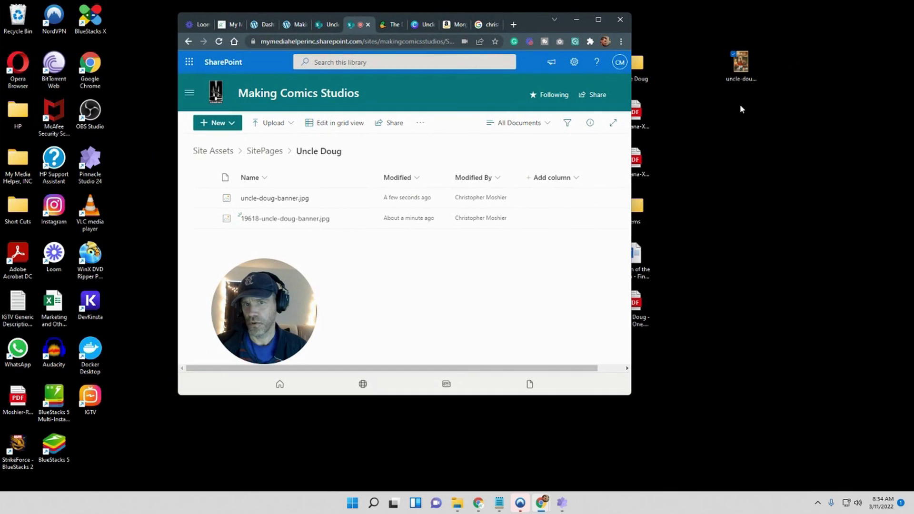
Maximize the browser window and delete the newly uploaded uncle-doug-banner.jpg from the Uncle Doug assets folder
click(603, 22)
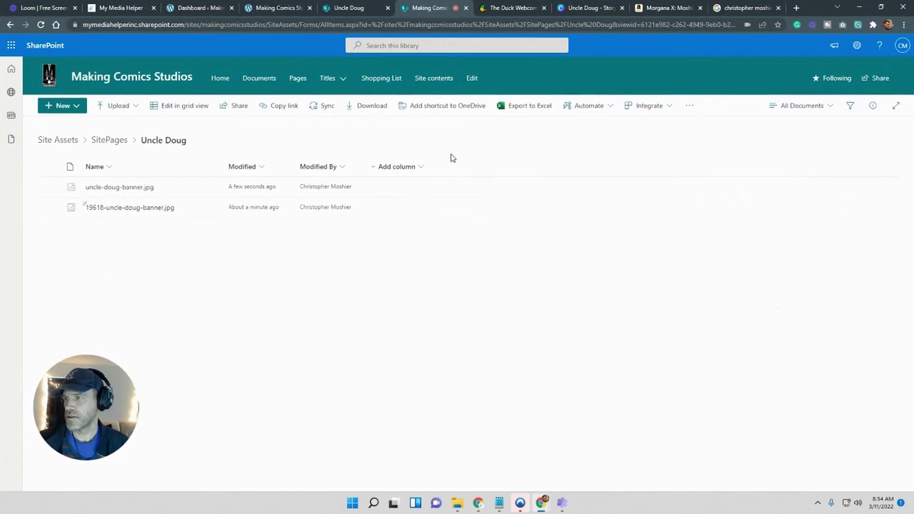
click(50, 187)
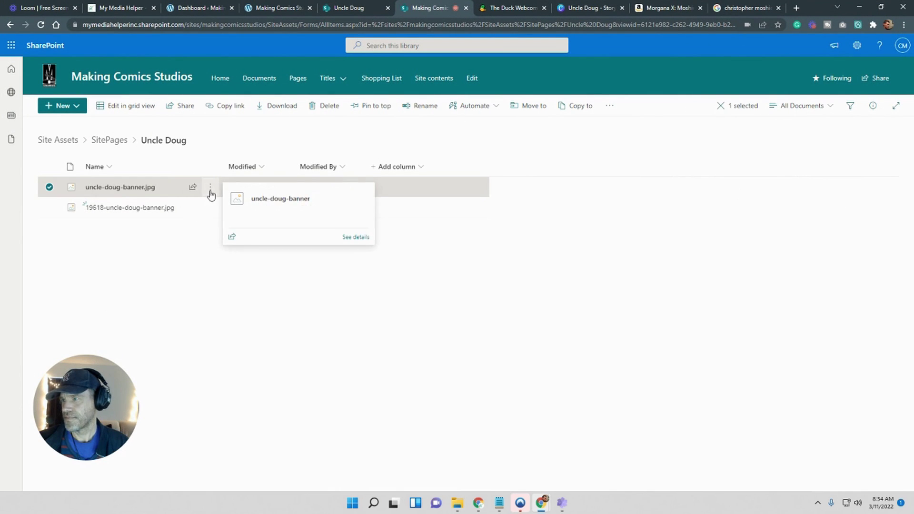
click(142, 265)
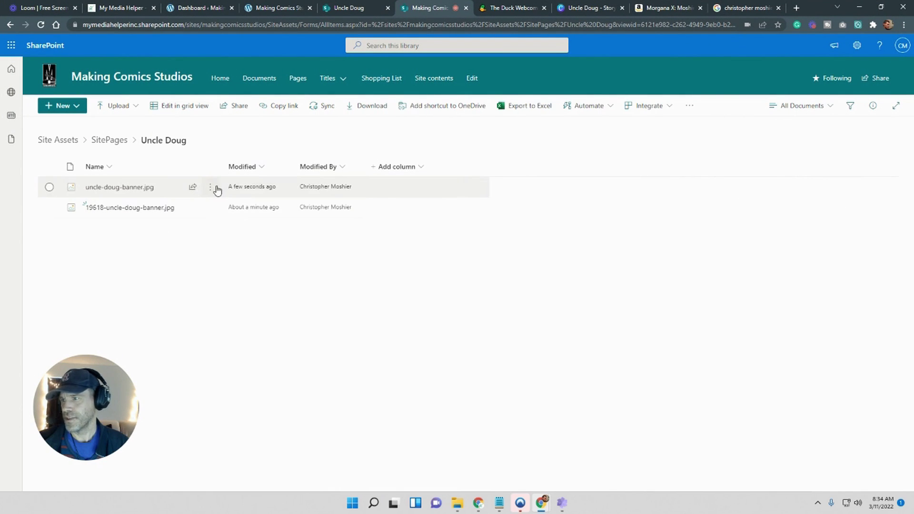
click(50, 188)
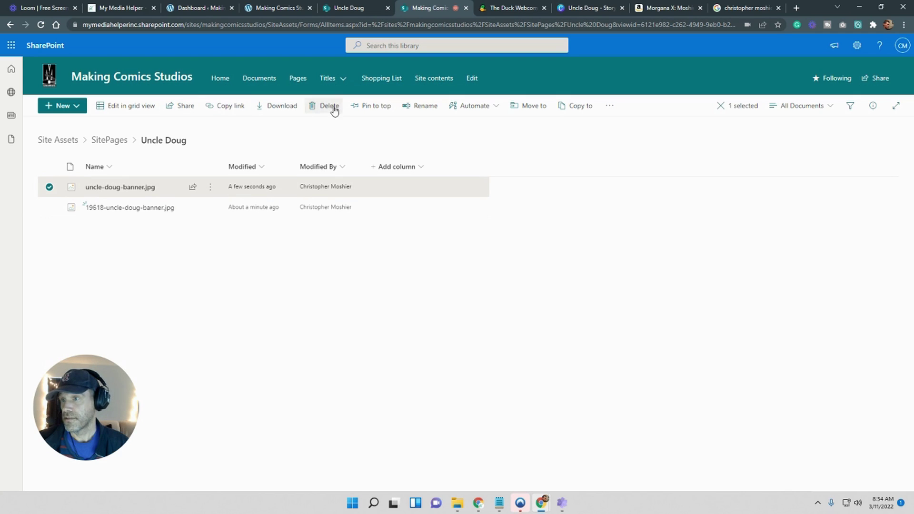
click(210, 191)
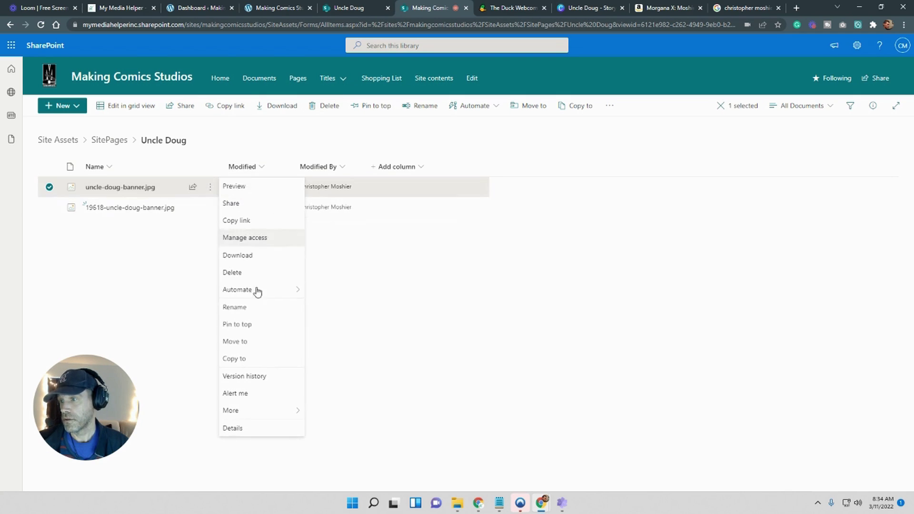
click(247, 274)
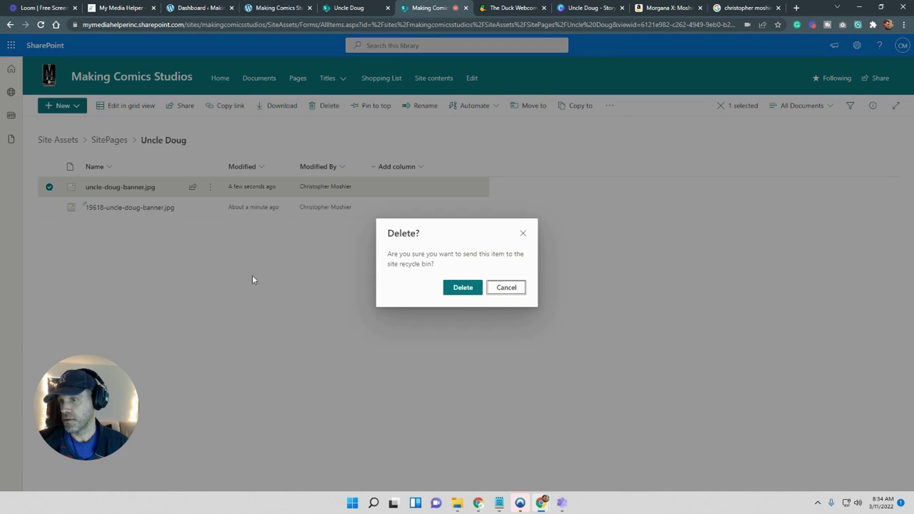
click(457, 288)
Rename 19618-uncle-doug-banner.jpg as uncle-doug-banner by removing its number prefix
click(210, 187)
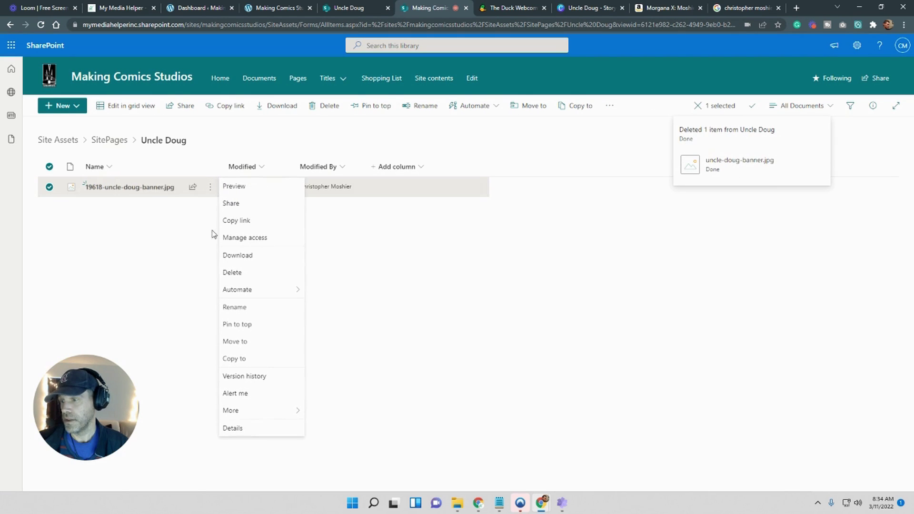
click(238, 307)
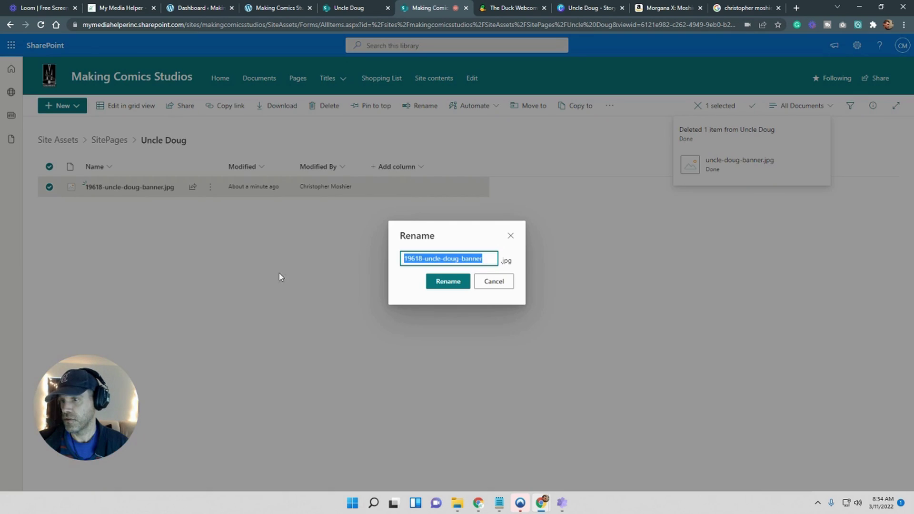
click(426, 261)
key(BackSpace)
key(BackSpace)
key(BackSpace)
key(BackSpace)
key(BackSpace)
key(BackSpace)
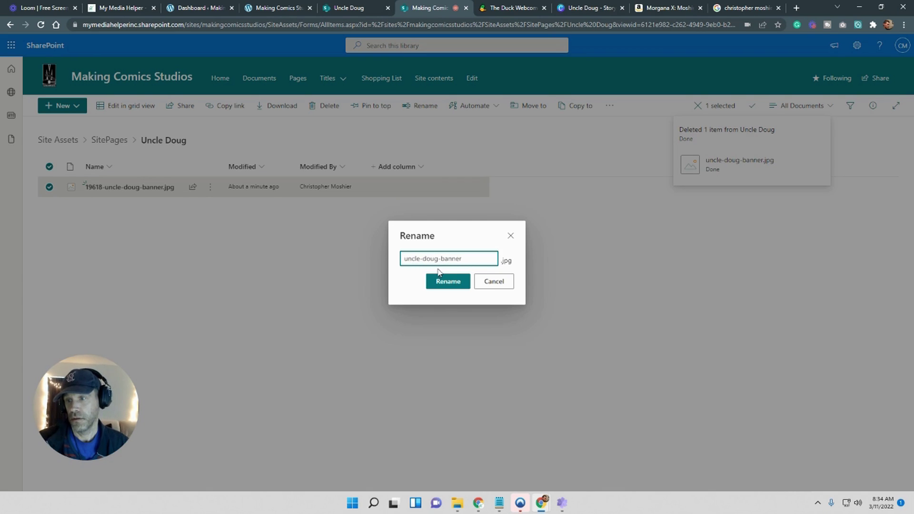
click(439, 283)
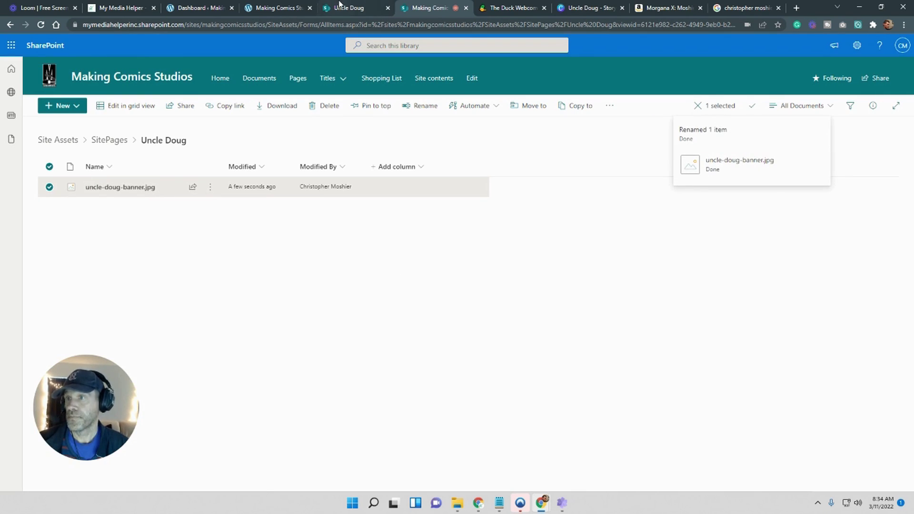
Return to the Uncle Doug page, reload it and open it for editing
click(340, 6)
click(41, 24)
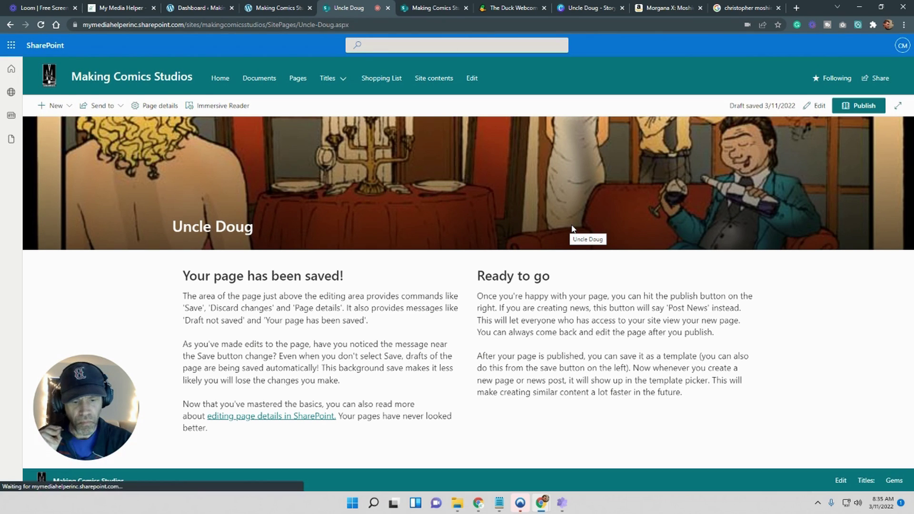
click(824, 106)
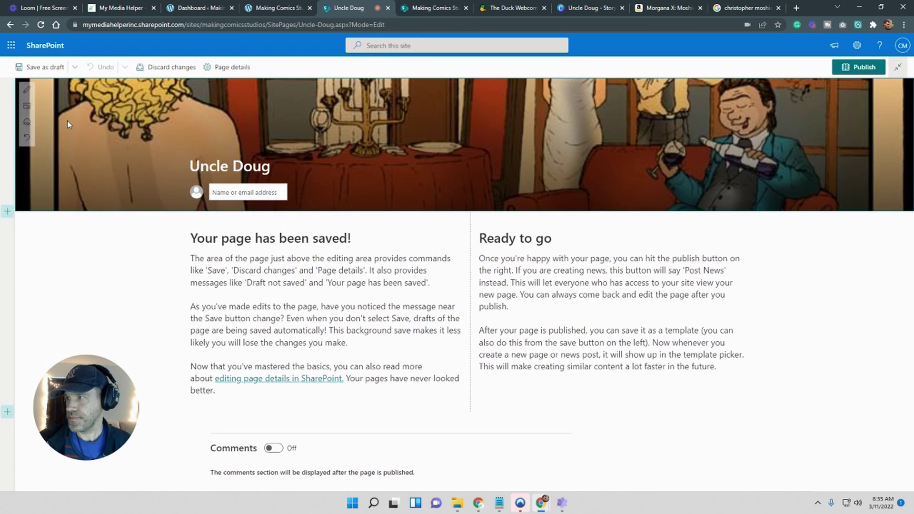
Replace the banner image with uncle-doug-banner.jpg from the site's Site Assets > SitePages > Uncle Doug folder
click(26, 107)
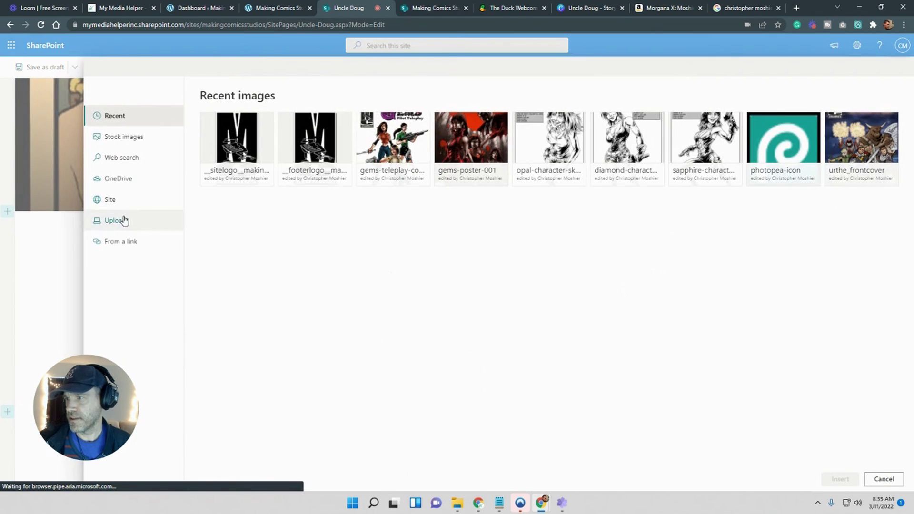
click(127, 199)
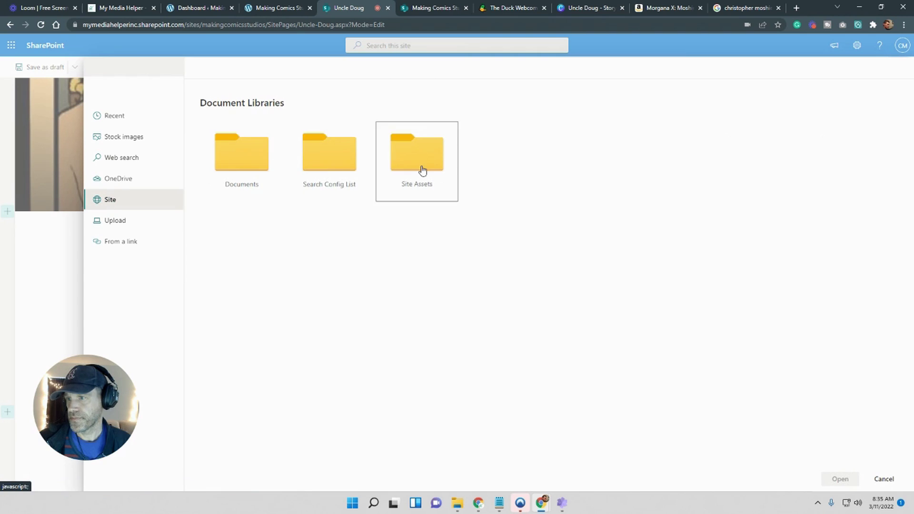
click(423, 170)
click(245, 159)
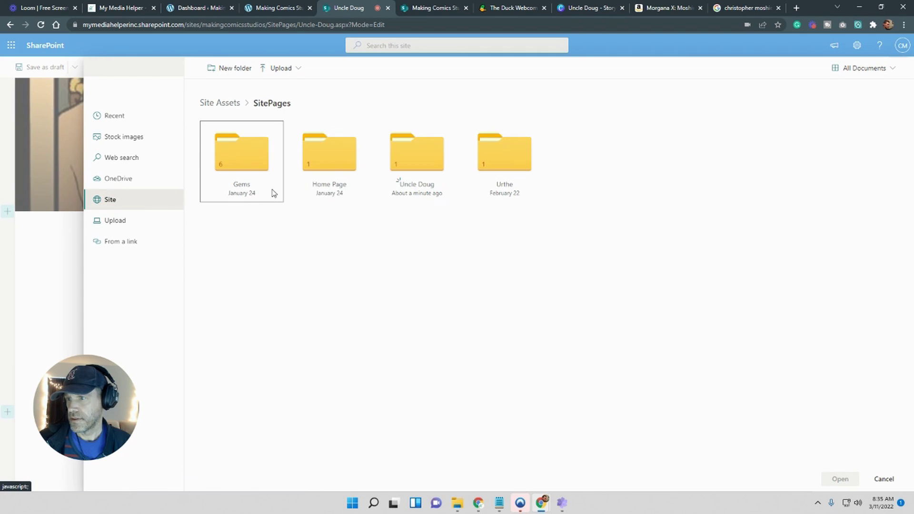
click(414, 165)
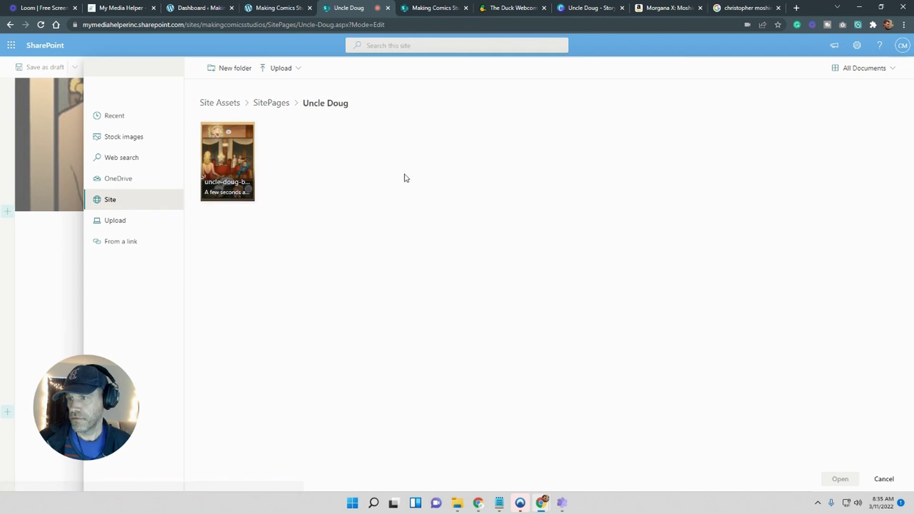
click(241, 156)
click(840, 479)
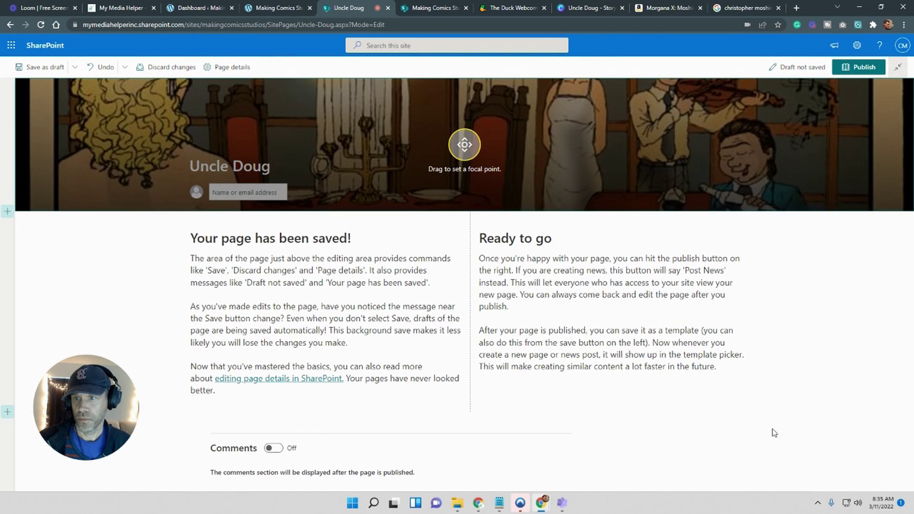
Set the banner's focal point to the right of and slightly below the centre, and save the page as a draft
click(567, 152)
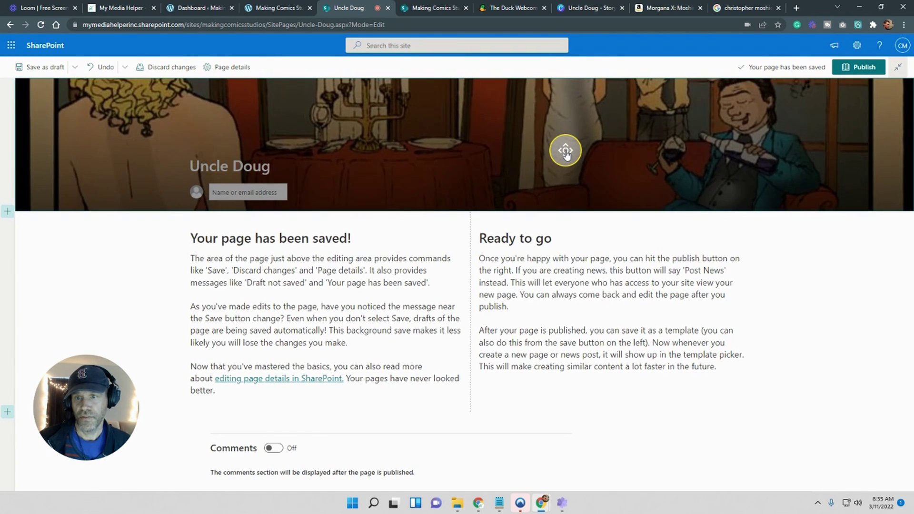
click(800, 291)
mouse_move(710, 126)
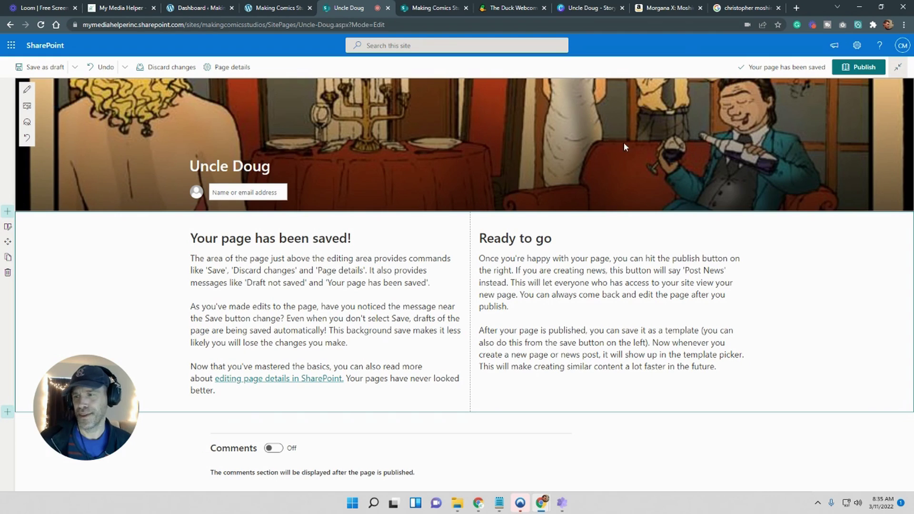
mouse_move(143, 146)
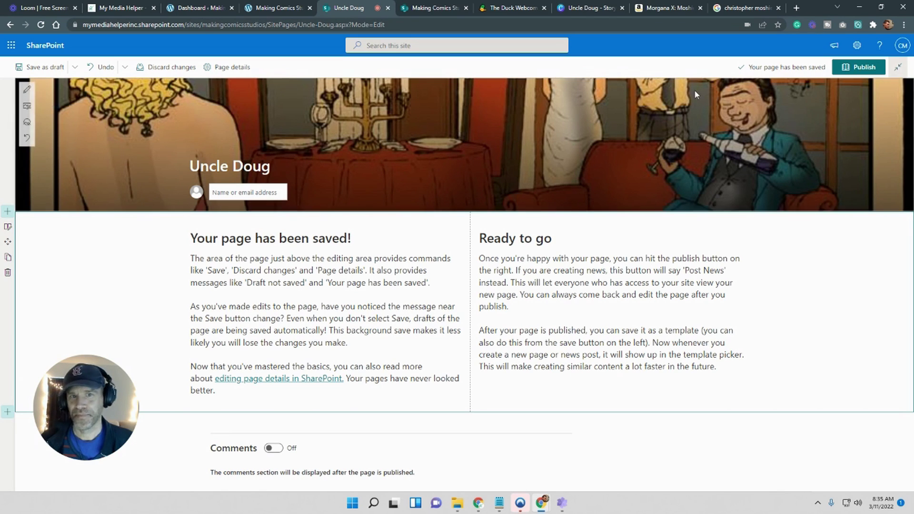
click(34, 69)
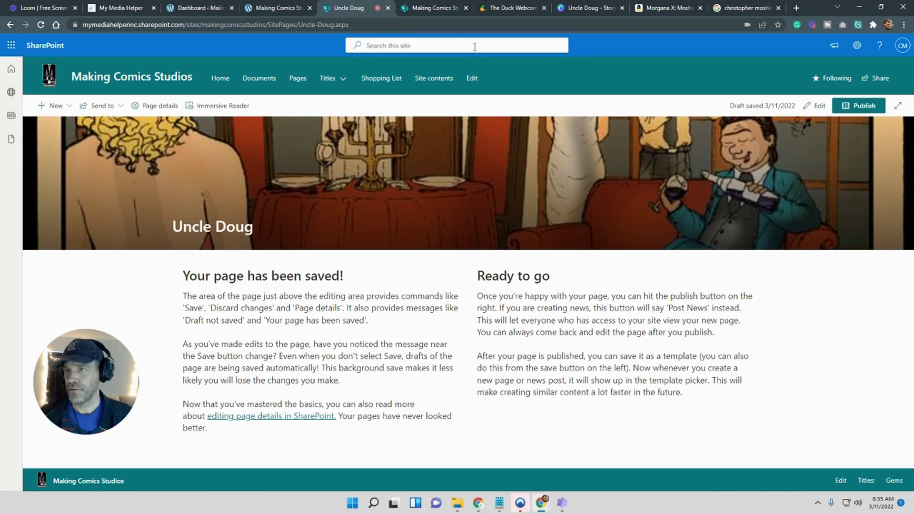
Open the Site Pages library from the Making Comics Studios site contents
click(435, 6)
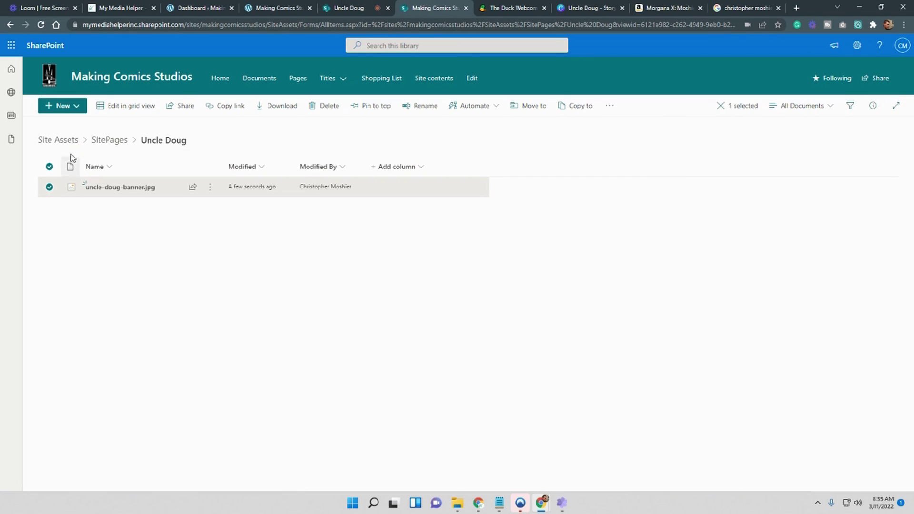
click(857, 45)
click(794, 134)
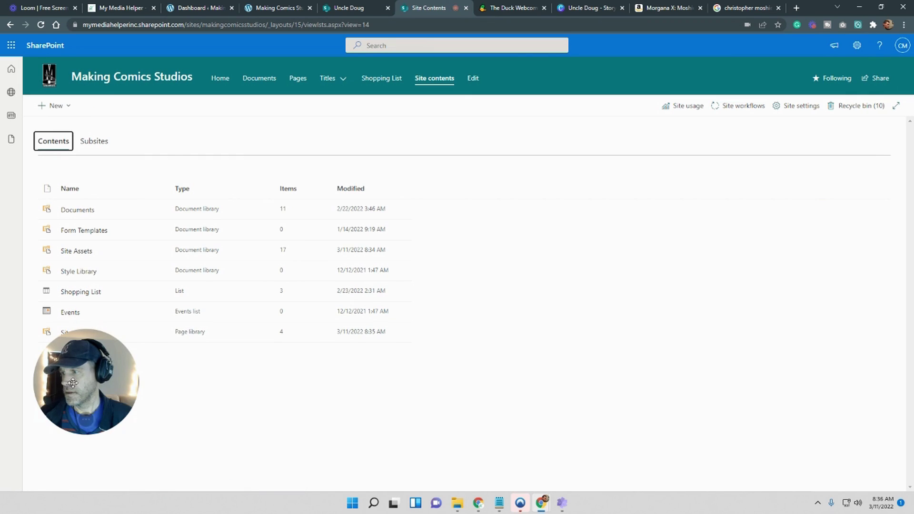
drag(86, 381, 249, 426)
click(74, 335)
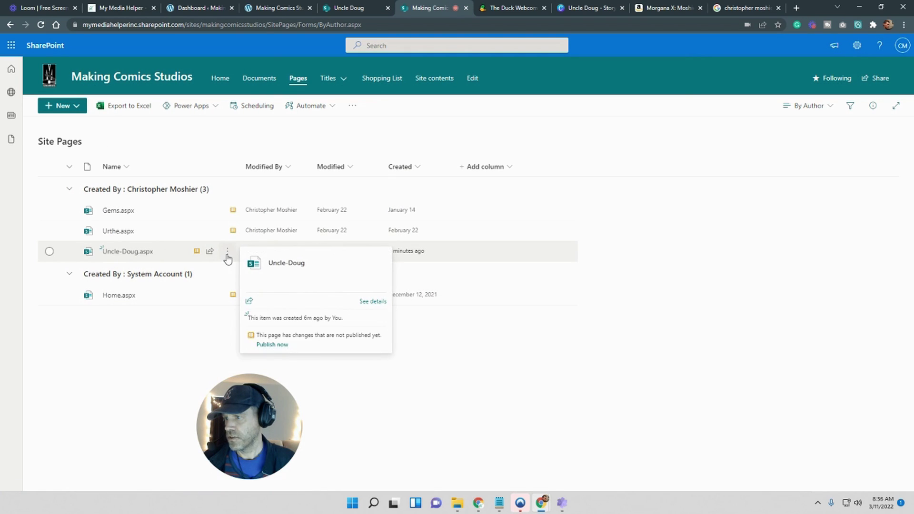
Open the Uncle-Doug.aspx page from the Site Pages library and check its web address
click(227, 251)
drag(248, 428, 121, 405)
click(125, 252)
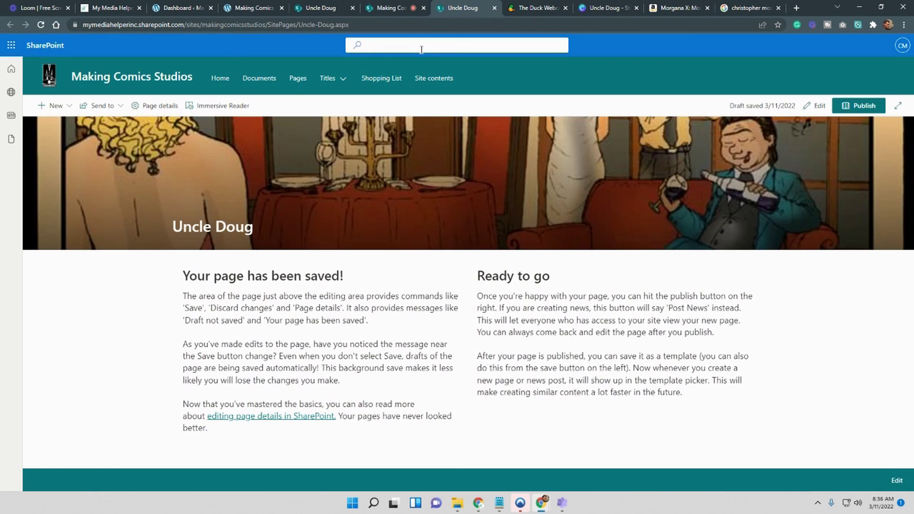
right_click(312, 27)
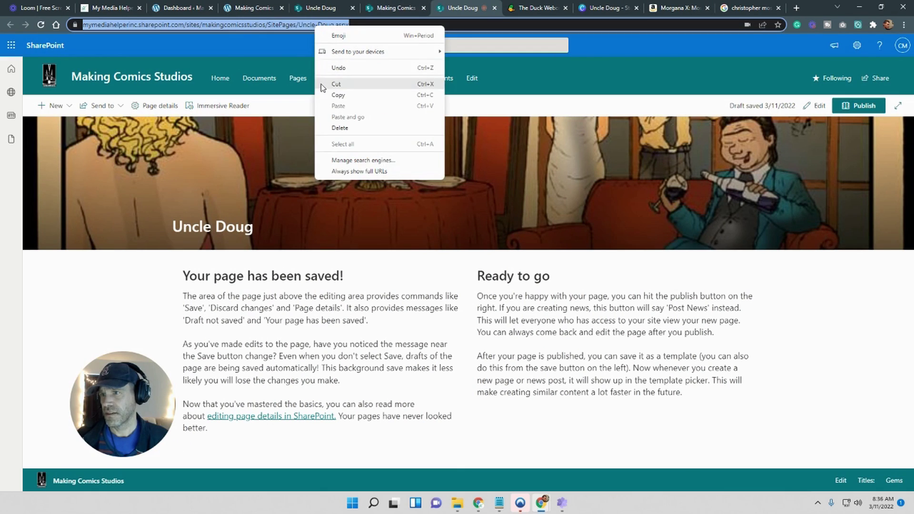
Copy the sharing link of Uncle-Doug.aspx in the Site Pages library, keeping the default organisation-wide edit permission
click(383, 7)
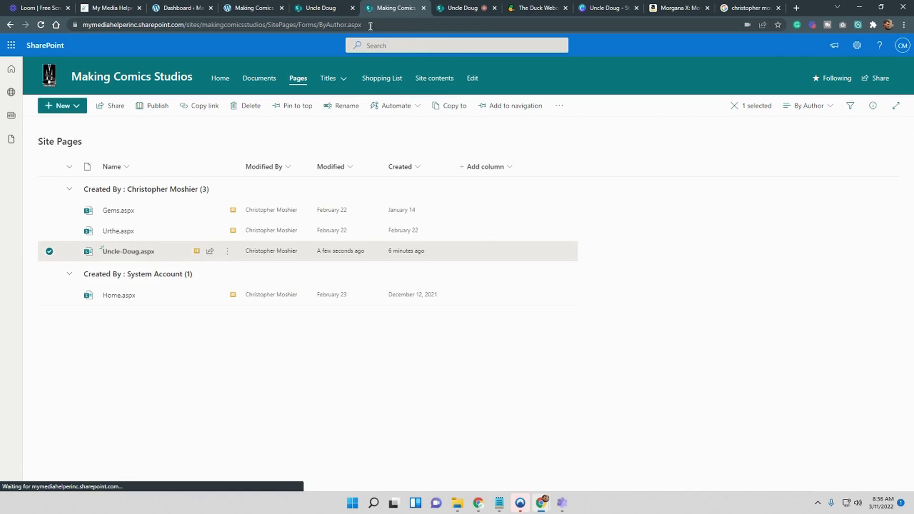
mouse_move(227, 257)
click(227, 255)
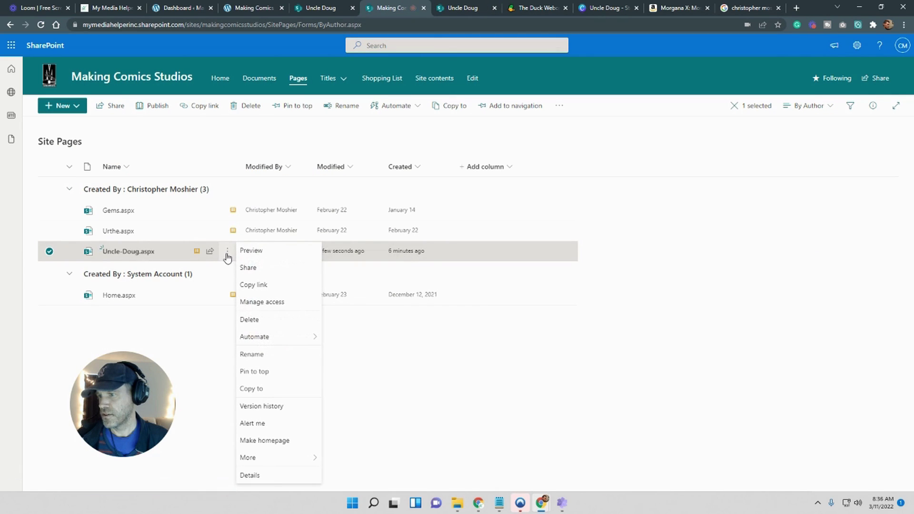
click(254, 285)
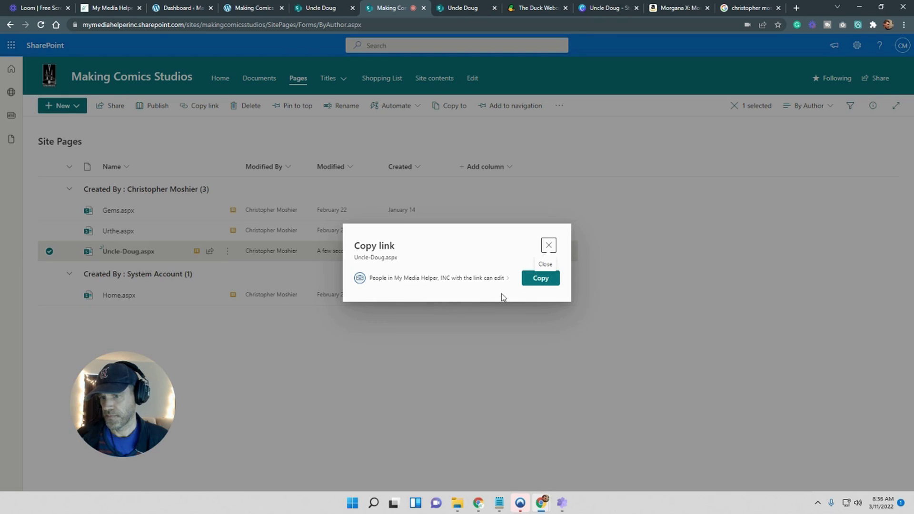
click(535, 280)
click(536, 281)
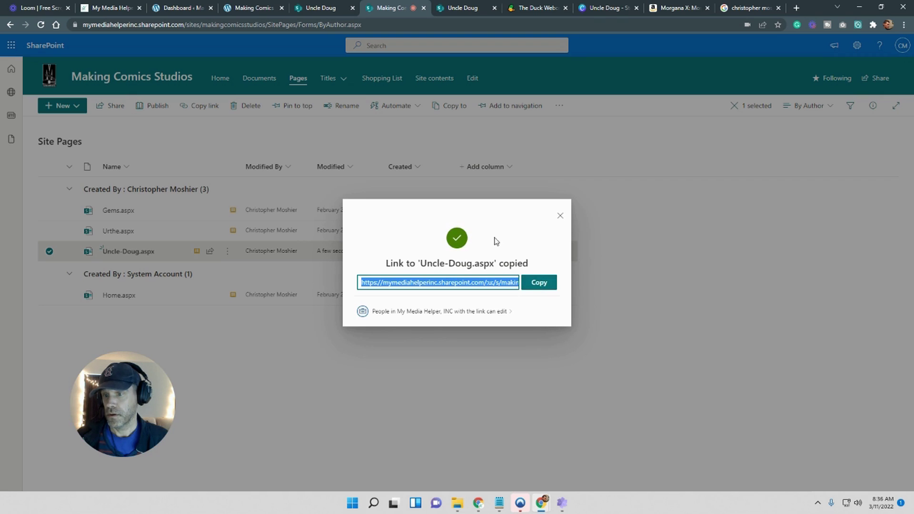
click(561, 215)
Add a link entry below Urthe under Titles in the site navigation, with the copied Uncle-Doug.aspx link as its address
click(320, 8)
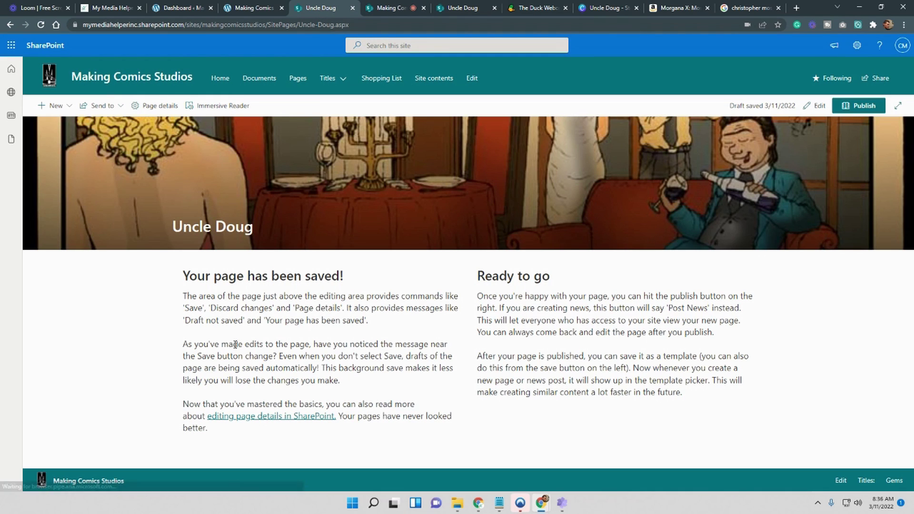
drag(109, 410, 76, 348)
click(472, 79)
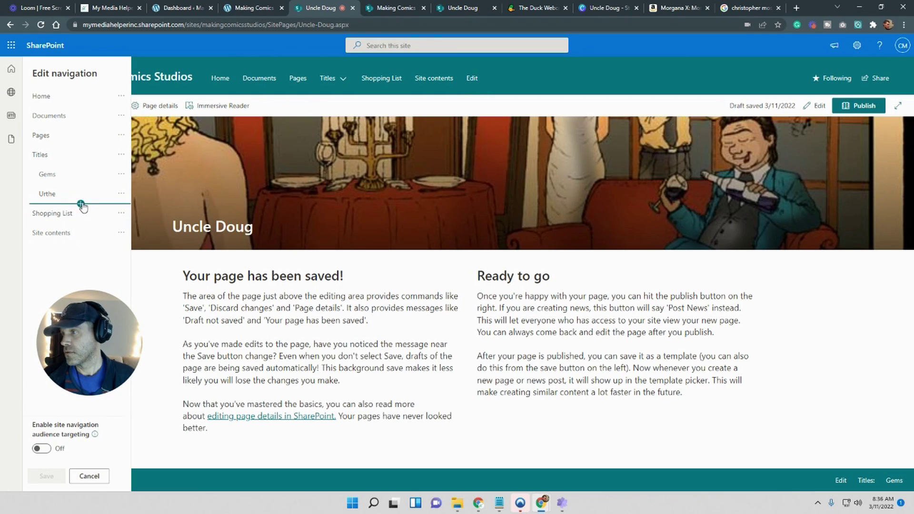
click(80, 204)
double_click(176, 196)
click(177, 196)
key(BackSpace)
key(BackSpace)
key(BackSpace)
key(BackSpace)
key(BackSpace)
key(BackSpace)
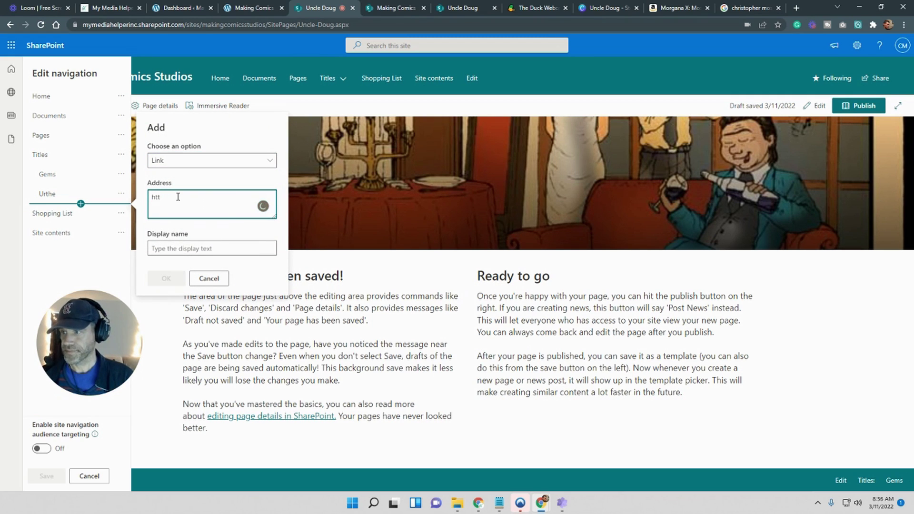
key(ctrl+v)
Set the new navigation link's display name to Uncle Doug and save the site navigation
click(231, 248)
text(U)
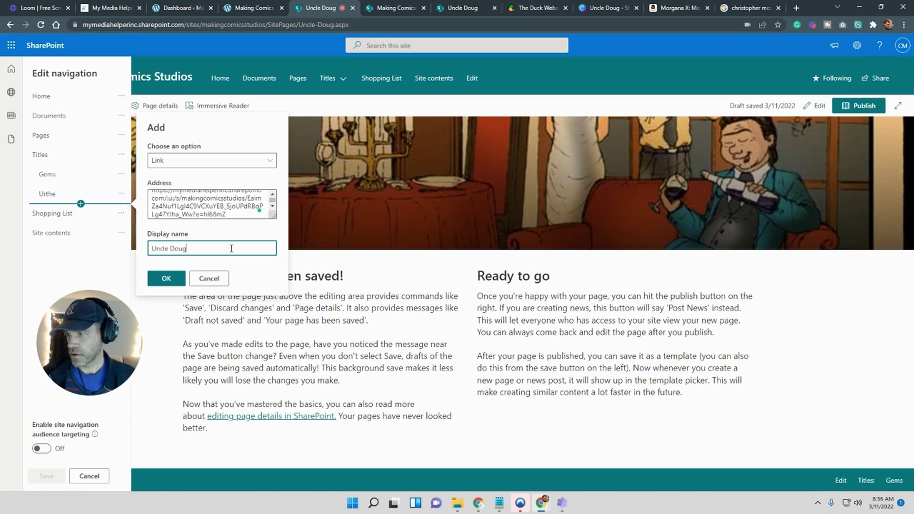
click(167, 279)
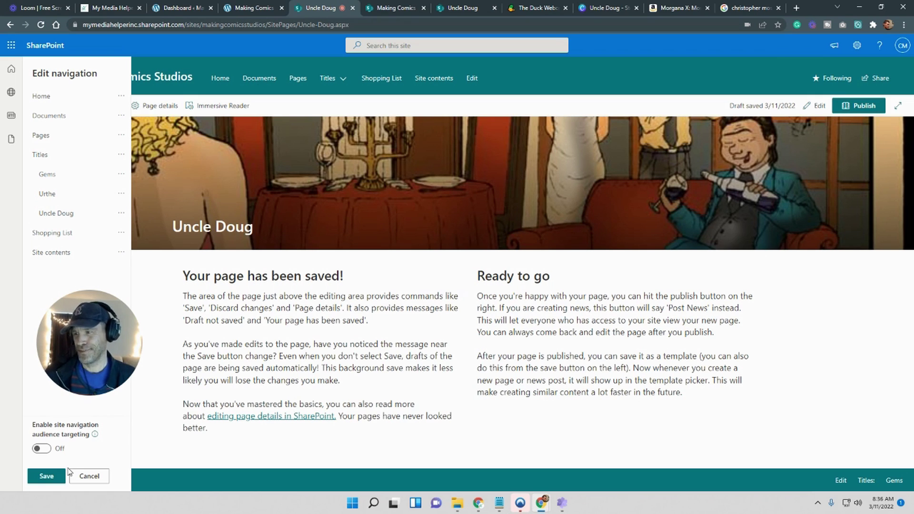
click(46, 477)
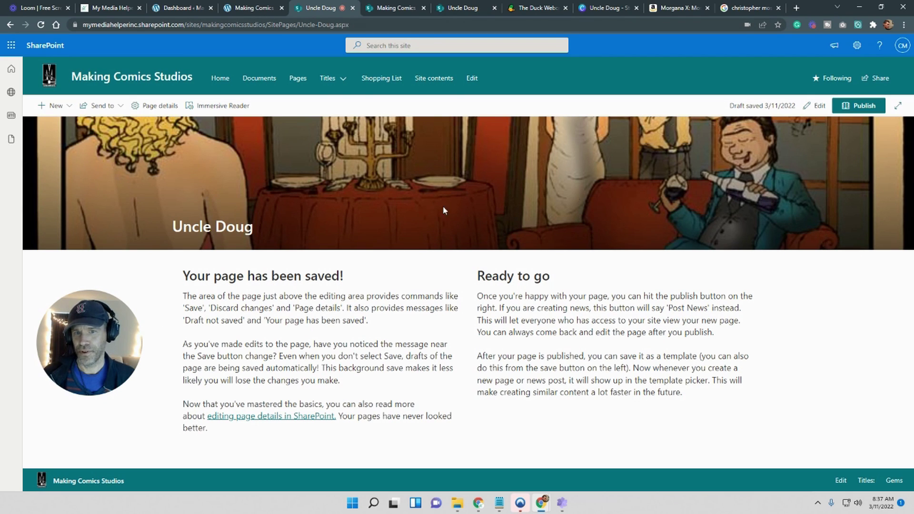
Switch to The Duck Webcomics, open the 7 Deadly Sins comic from the makingcomicsstudios profile and look over its latest page
click(533, 11)
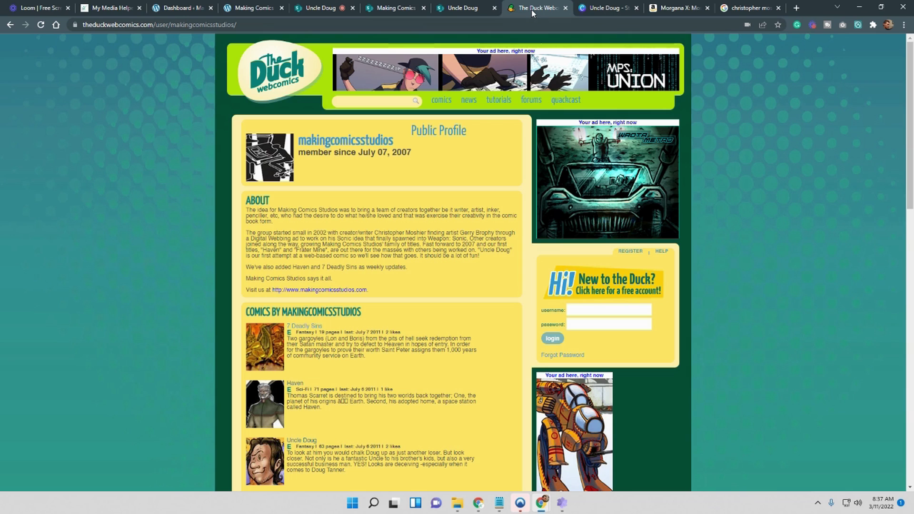
scroll(403, 264, down, 1)
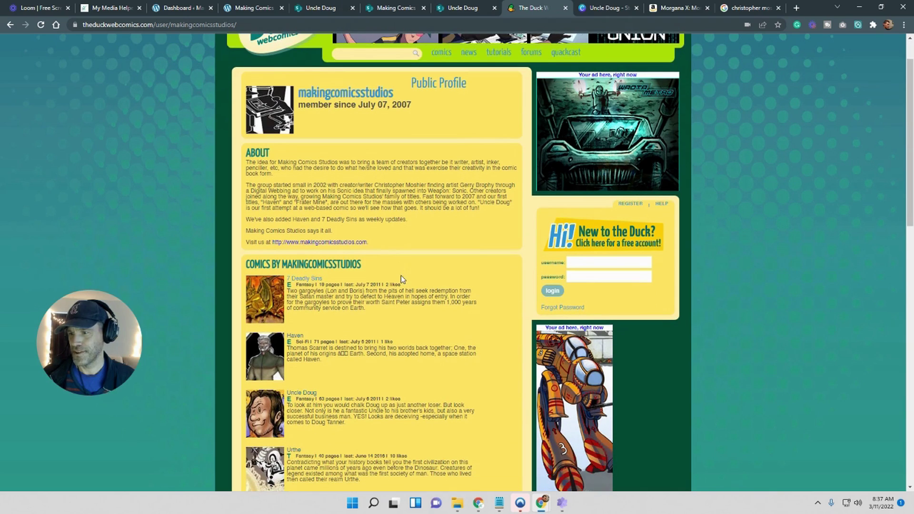
click(312, 281)
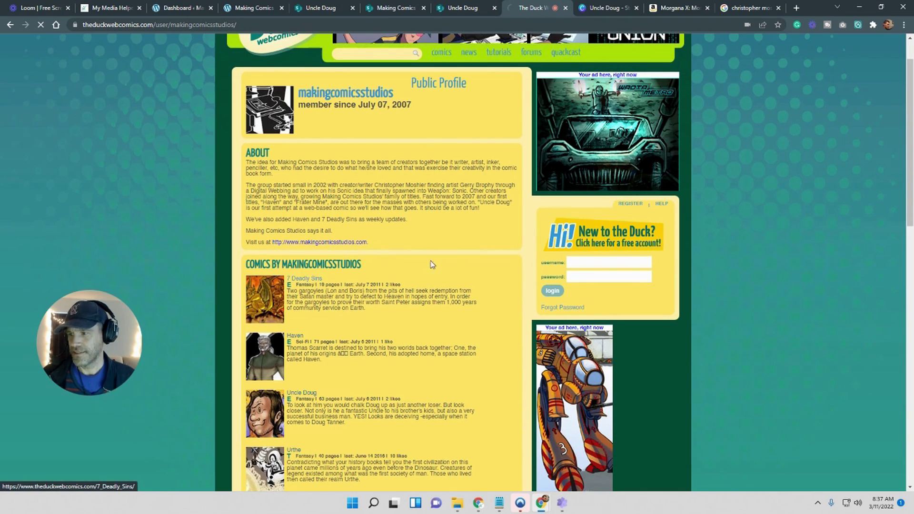
scroll(438, 256, down, 3)
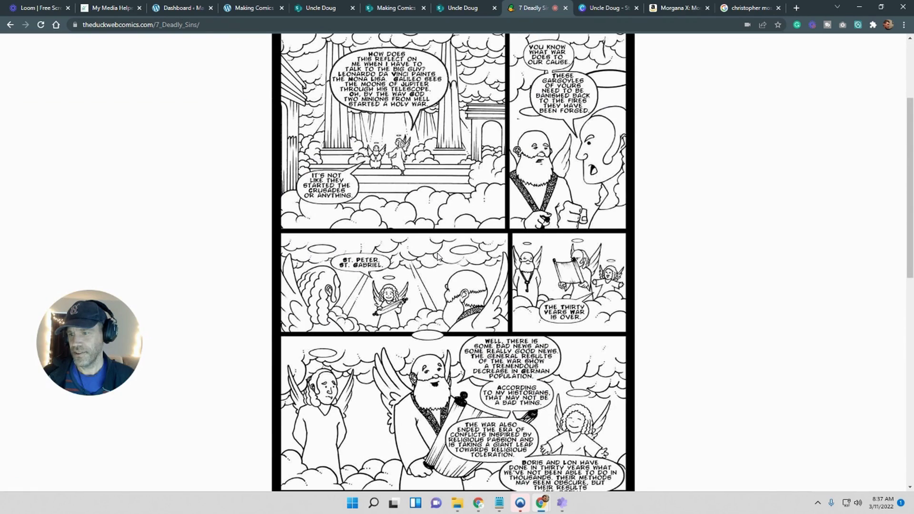
scroll(438, 256, down, 6)
scroll(437, 255, up, 4)
scroll(437, 255, down, 4)
Go to 7 Deadly Sins - Splash Page 1 and look over its artwork
click(499, 245)
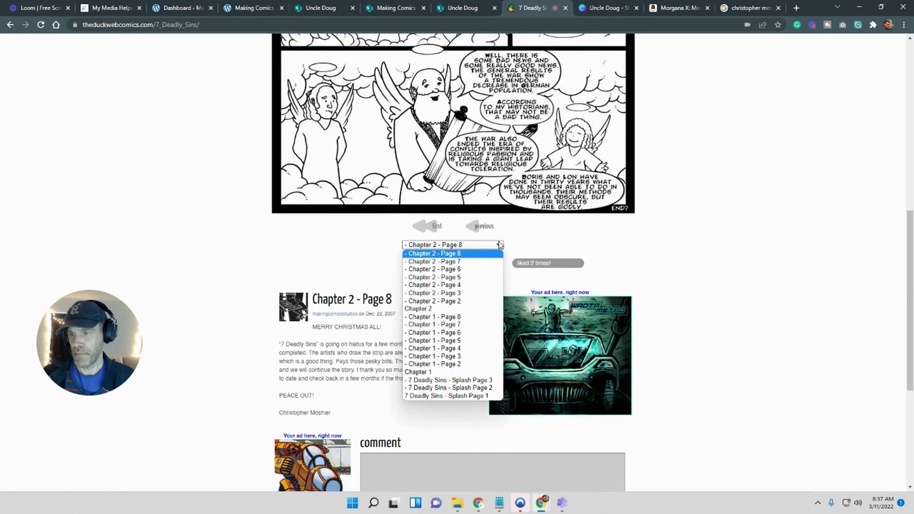
click(485, 396)
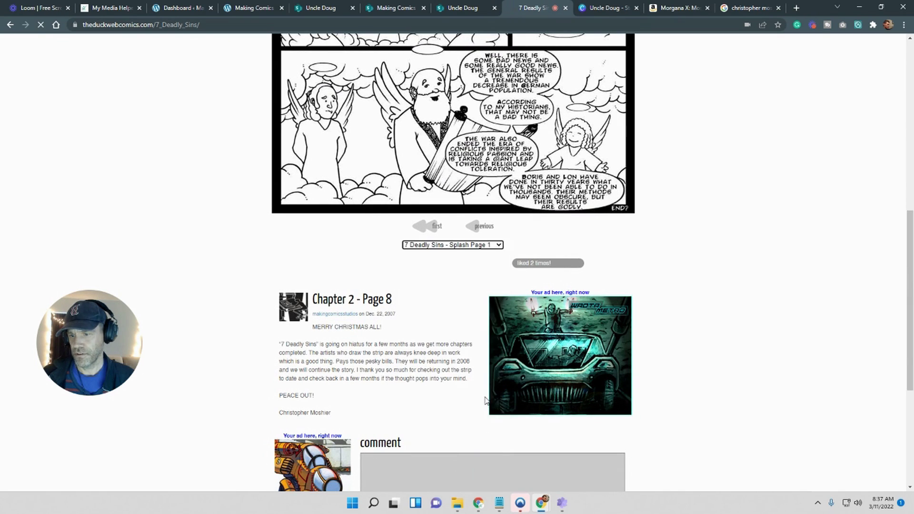
scroll(531, 294, down, 4)
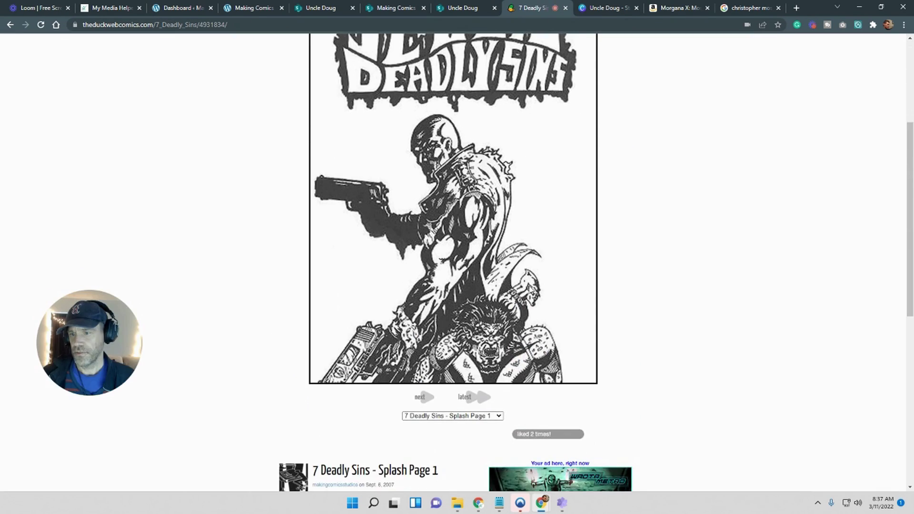
scroll(505, 281, down, 2)
scroll(504, 281, up, 5)
scroll(504, 281, down, 6)
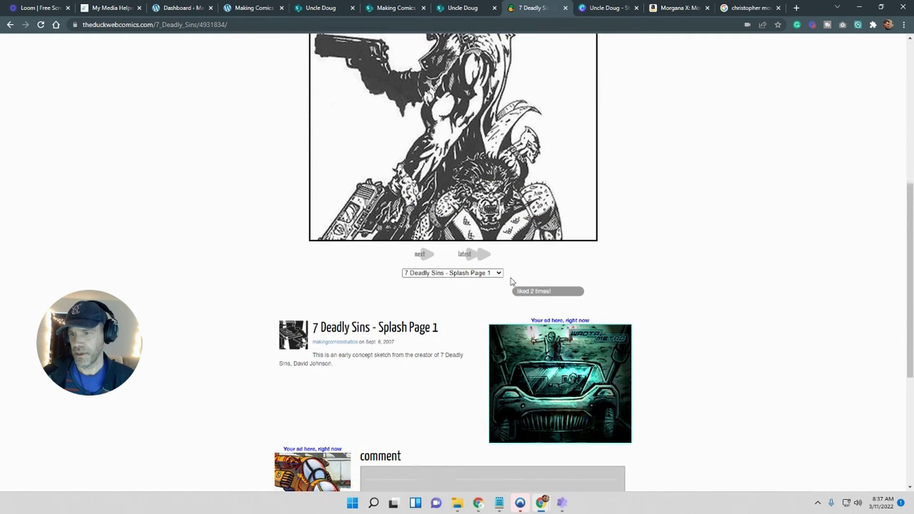
Open 7 Deadly Sins - Splash Page 2 and save its artwork as the JPEG image 7-deadly-sins in the Uncle Doug folder
click(499, 274)
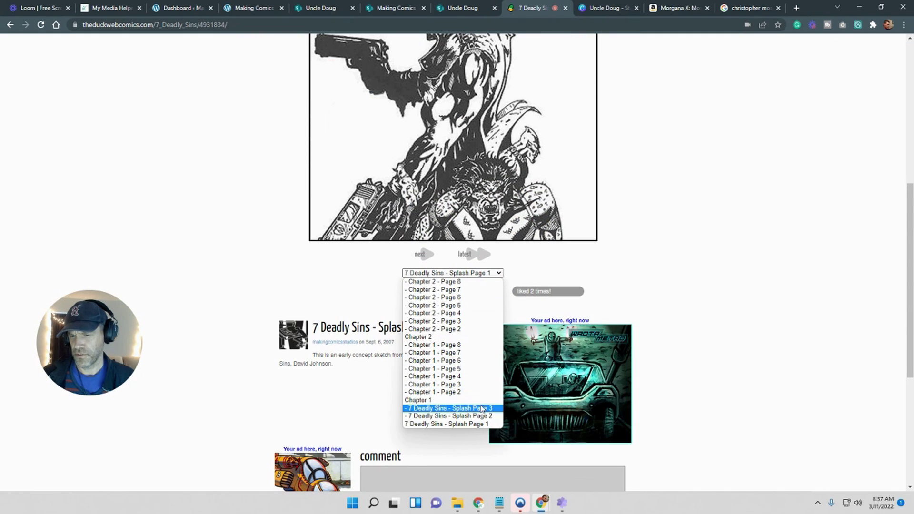
click(479, 408)
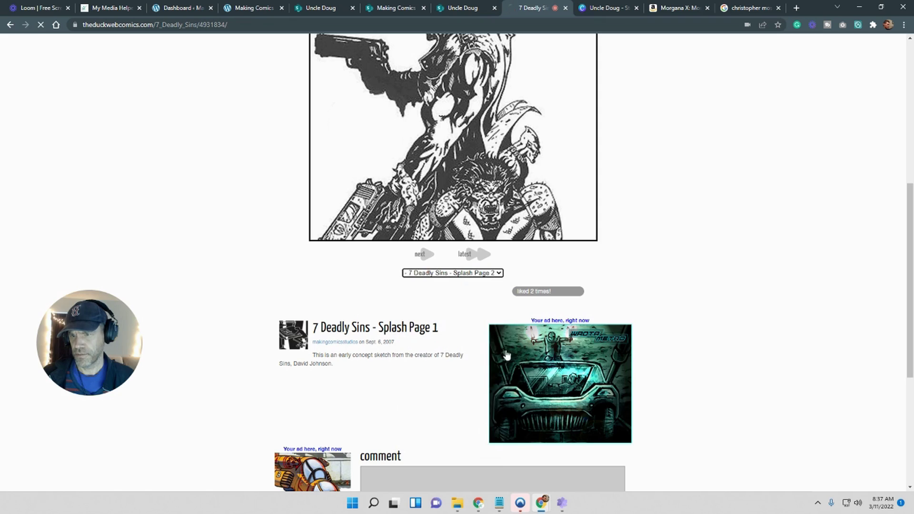
scroll(543, 295, down, 2)
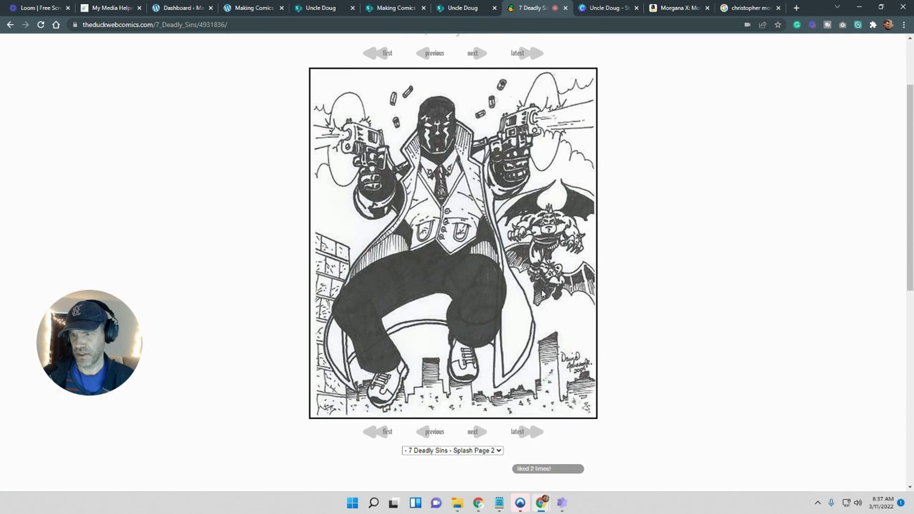
right_click(493, 175)
click(521, 191)
click(126, 430)
key(ctrl+a)
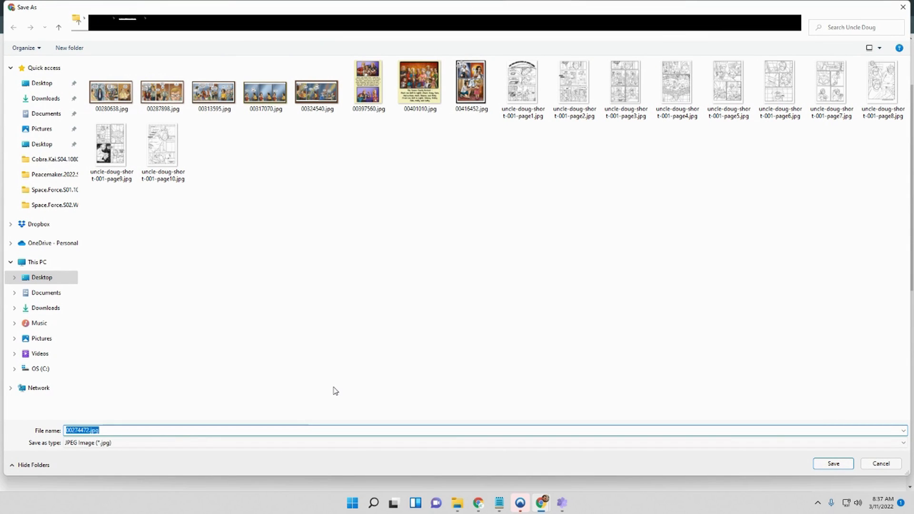
text(7-deadly-sins)
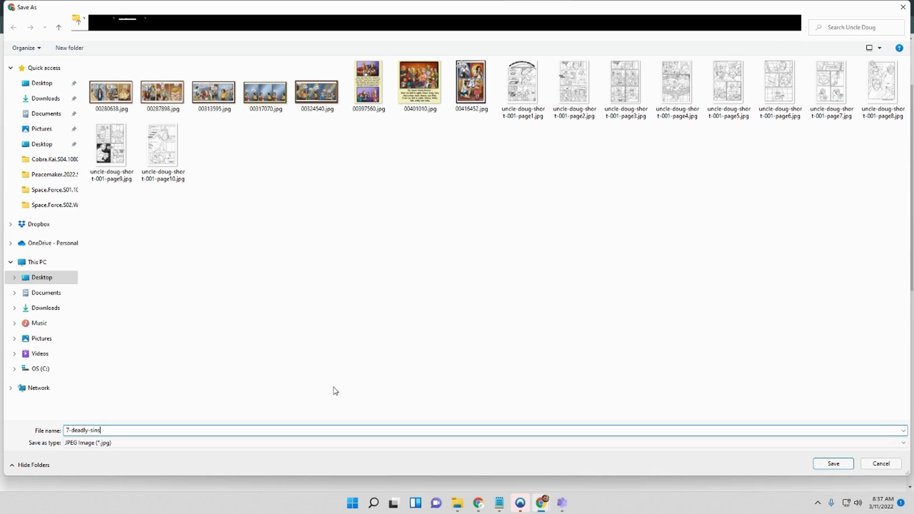
click(828, 464)
click(495, 450)
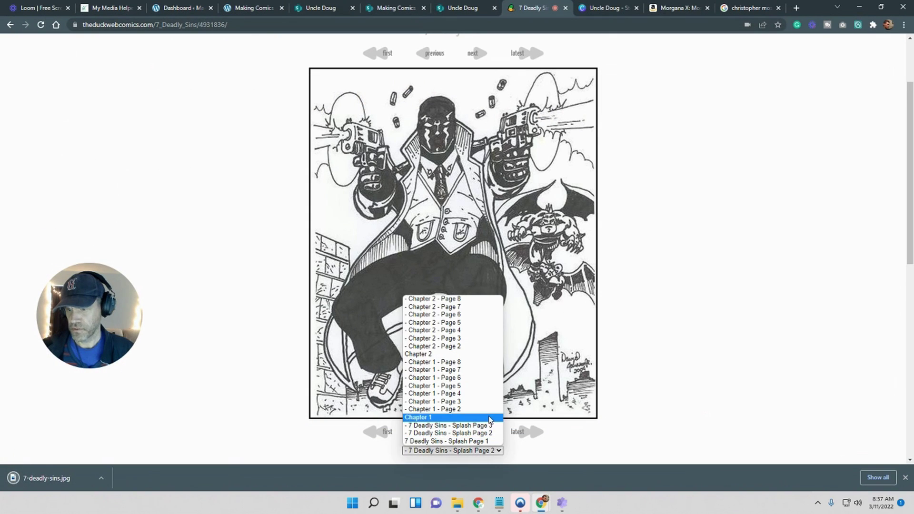
click(745, 306)
scroll(735, 312, up, 1)
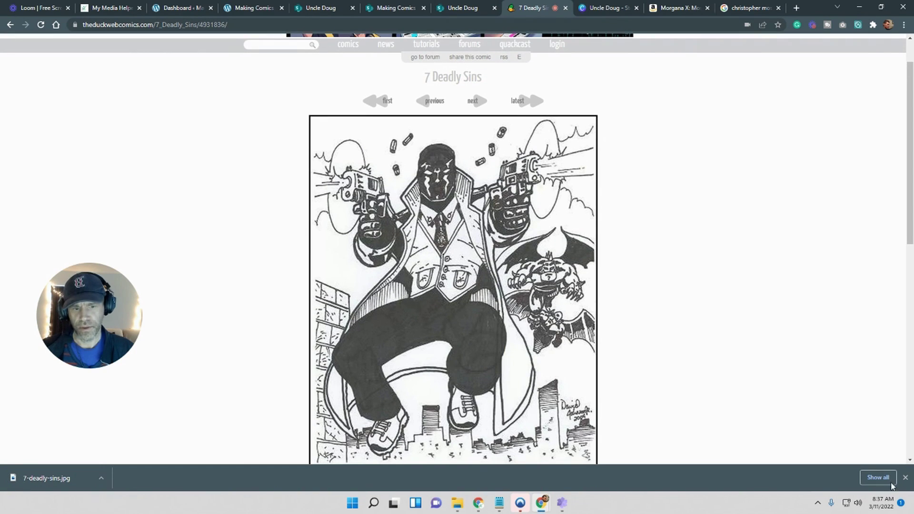
click(905, 478)
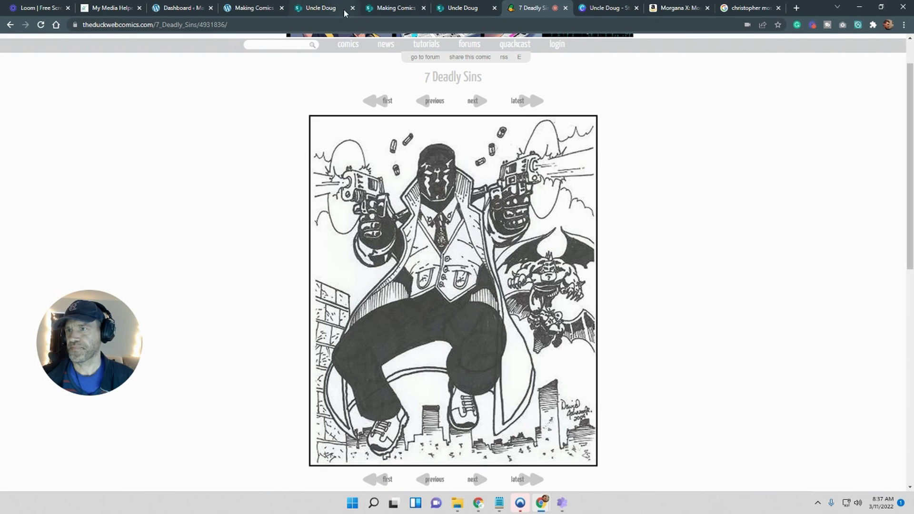
Create a copy of the Uncle Doug page in SharePoint, name it 7 Deadly Sins, and save it as a draft
click(328, 9)
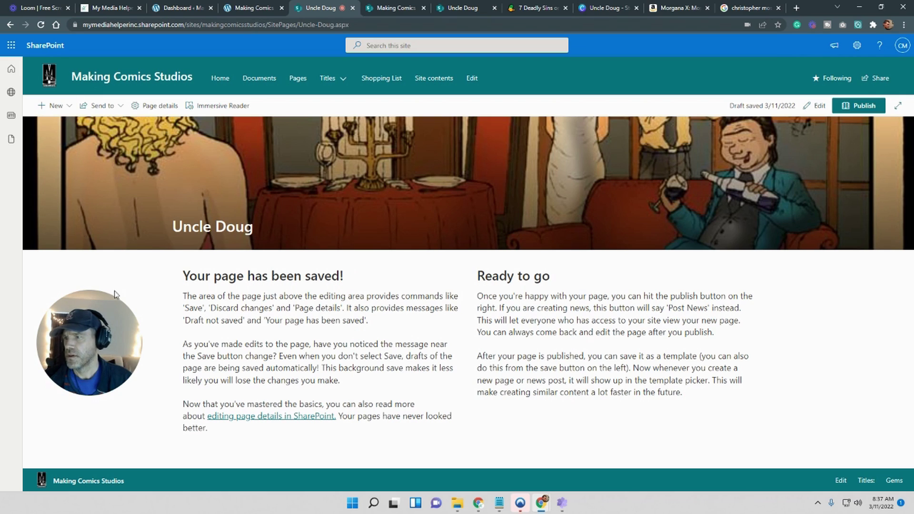
click(73, 111)
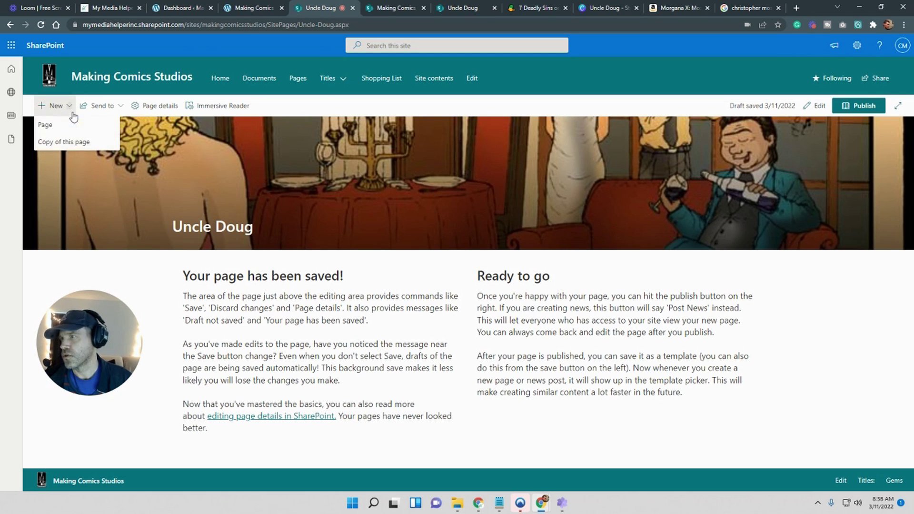
click(68, 142)
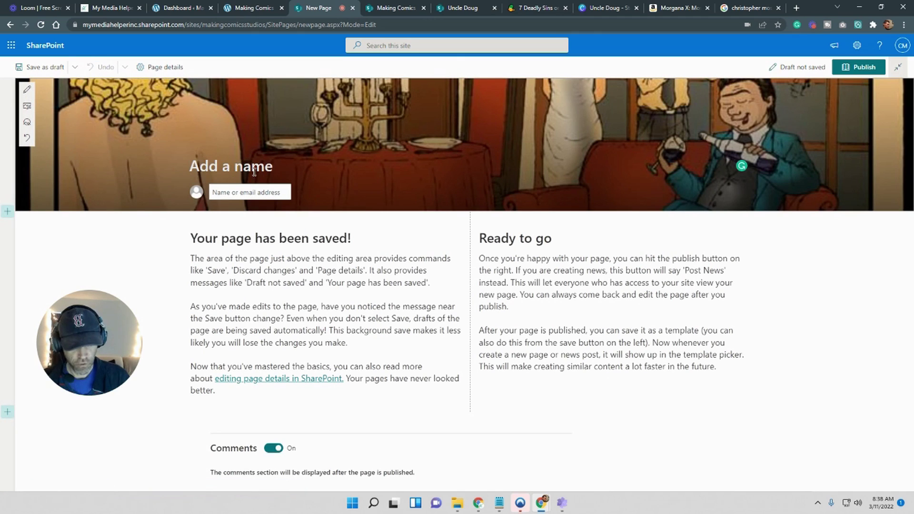
text(7 Deadly Sins)
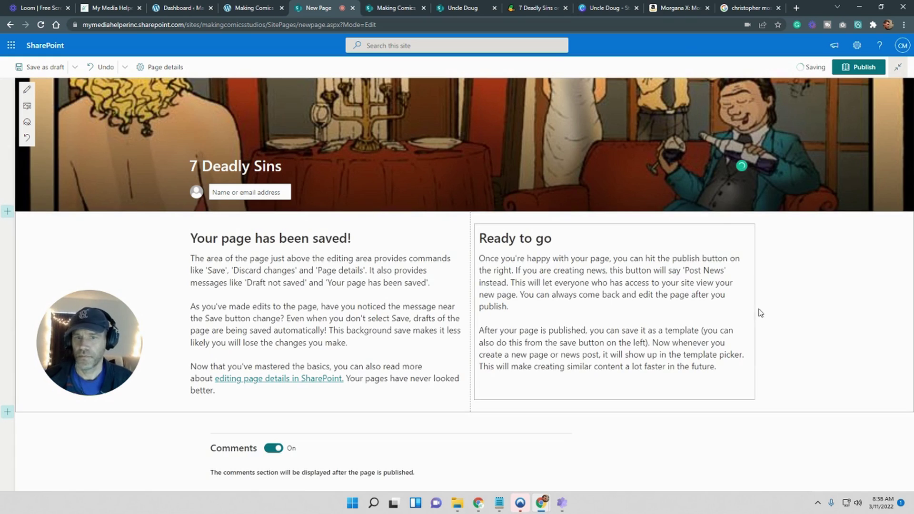
click(810, 282)
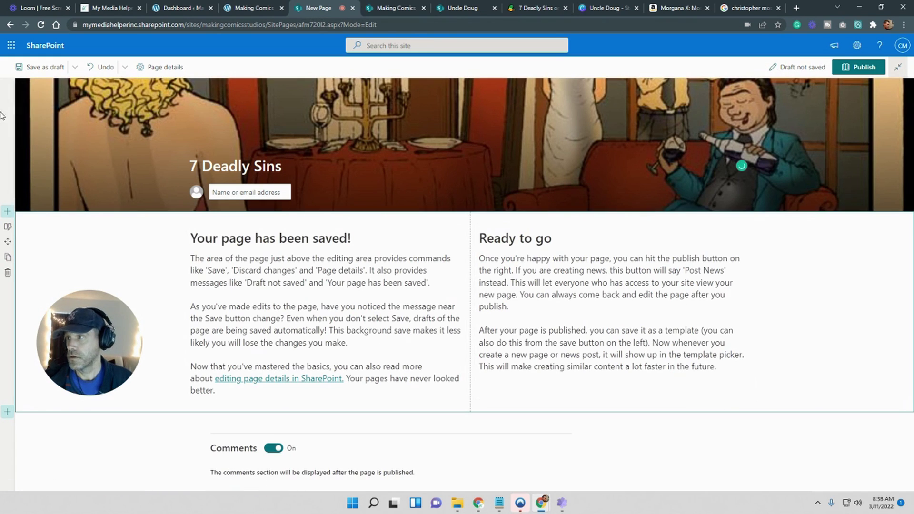
click(39, 70)
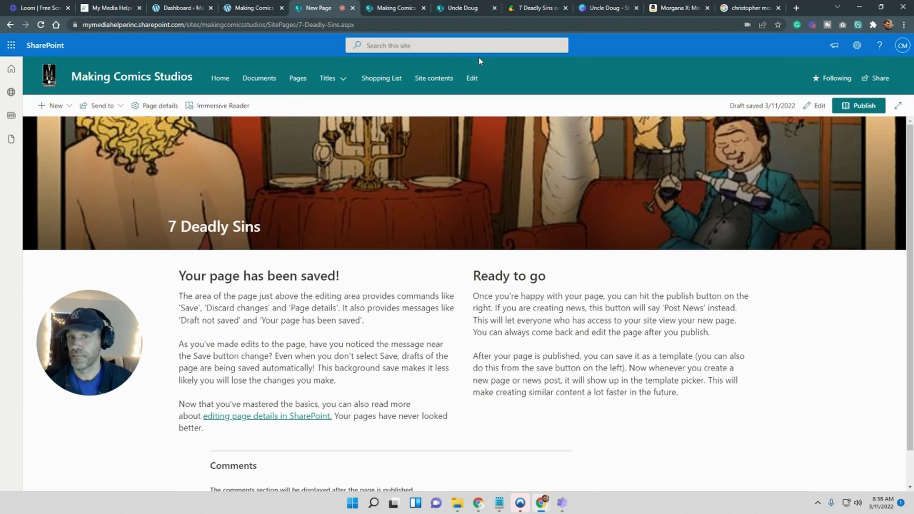
Open the 7 Deadly Sins page for editing and check the desktop files offered for uploading a new banner image
click(816, 105)
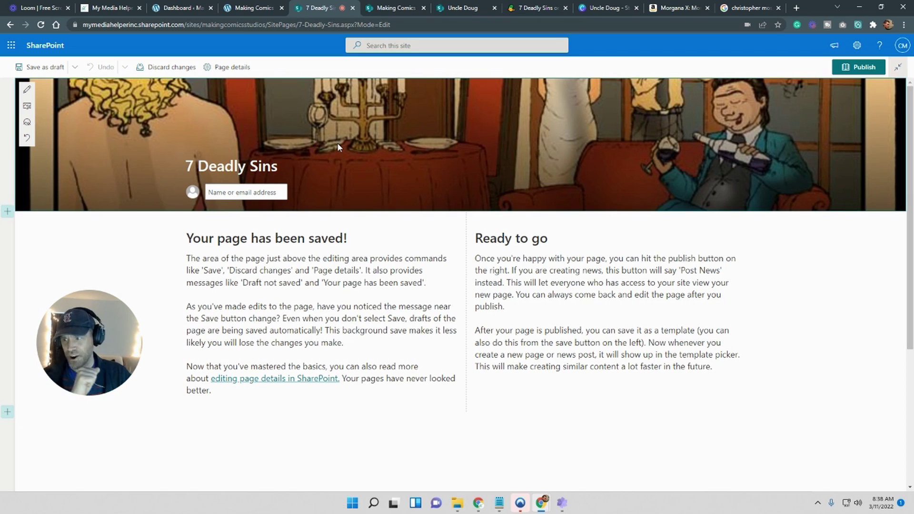
click(27, 106)
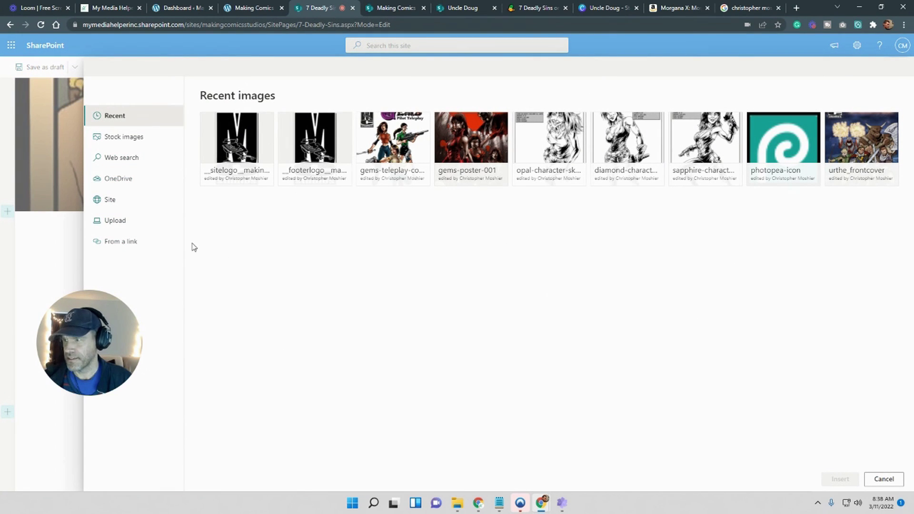
click(138, 200)
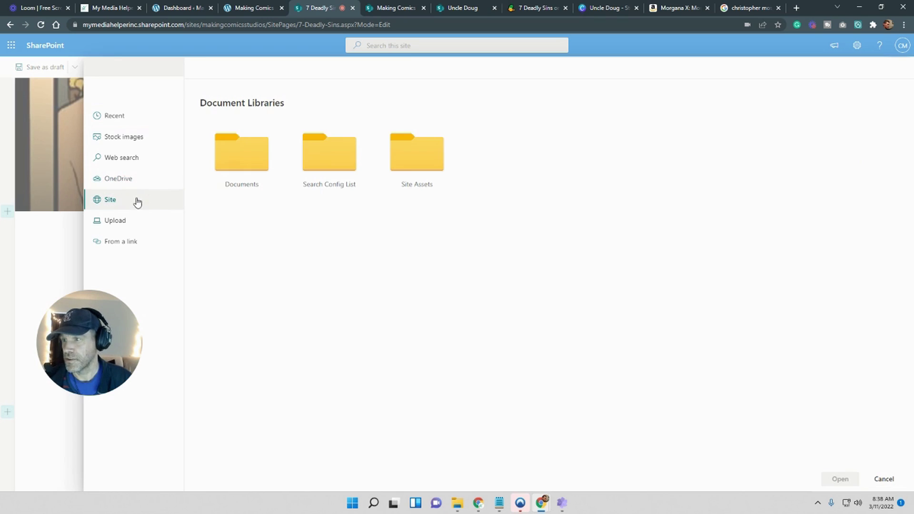
click(883, 479)
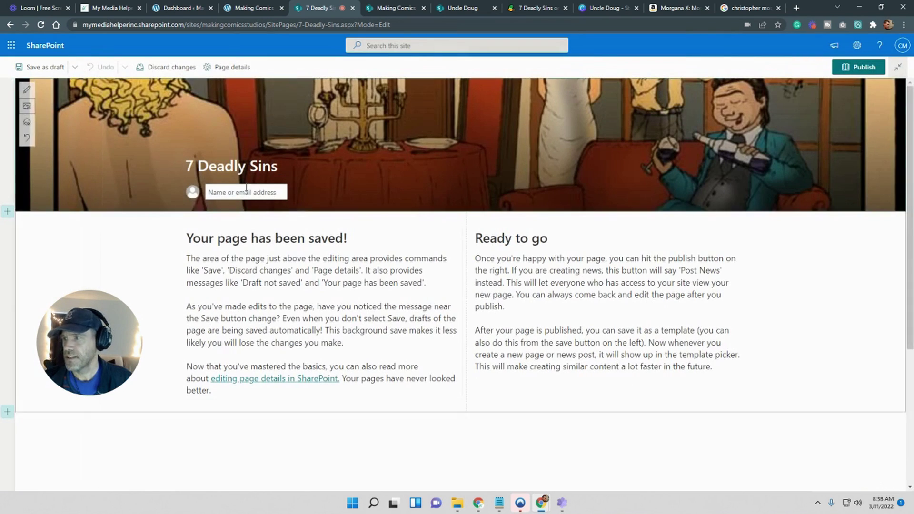
click(26, 105)
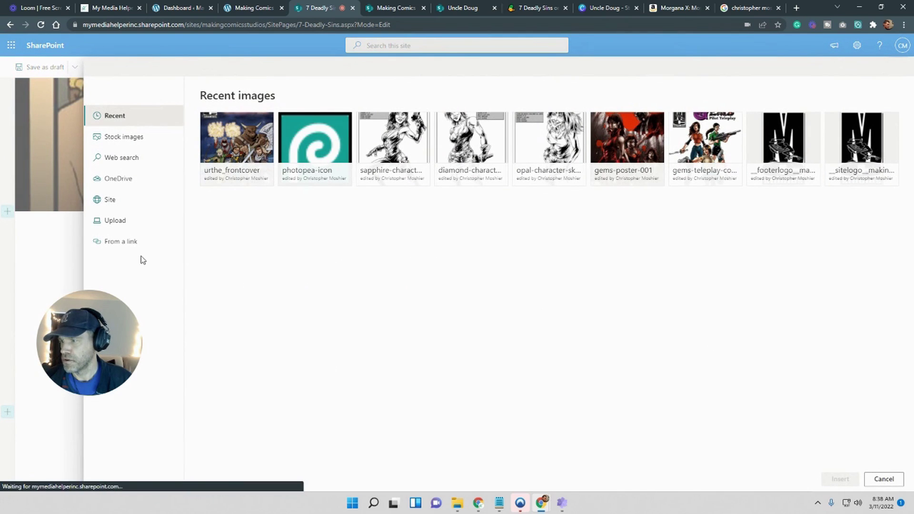
click(139, 222)
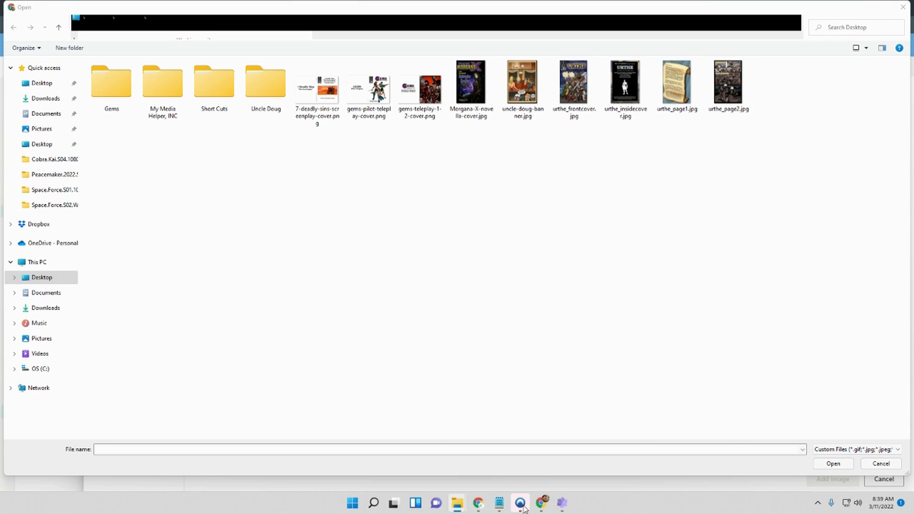
mouse_move(541, 504)
click(499, 471)
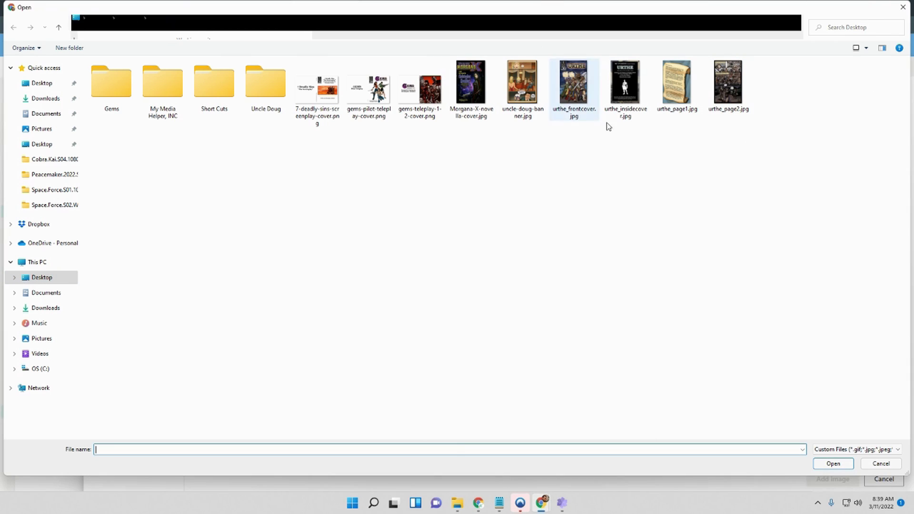
click(903, 8)
Check on The Duck Webcomics which folder the 7 Deadly Sins artwork was saved in, and return to the 7 Deadly Sins SharePoint page
click(517, 7)
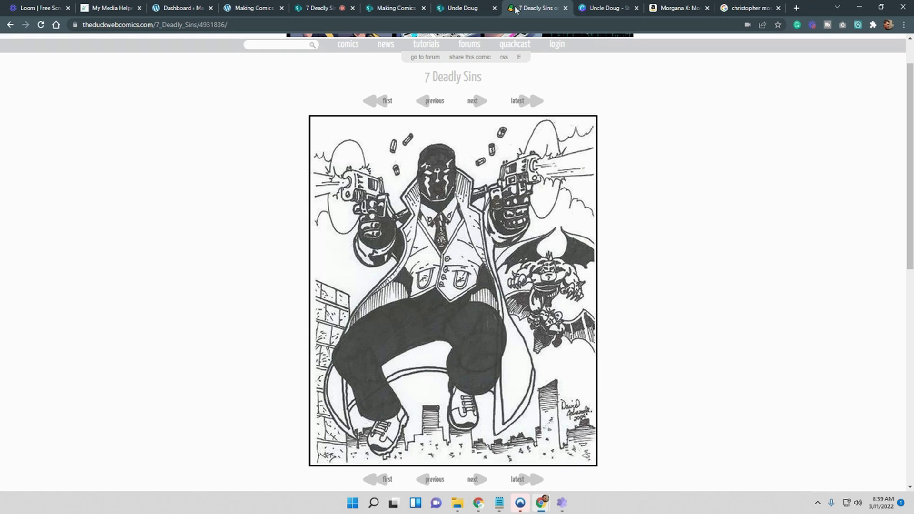
right_click(447, 252)
click(469, 269)
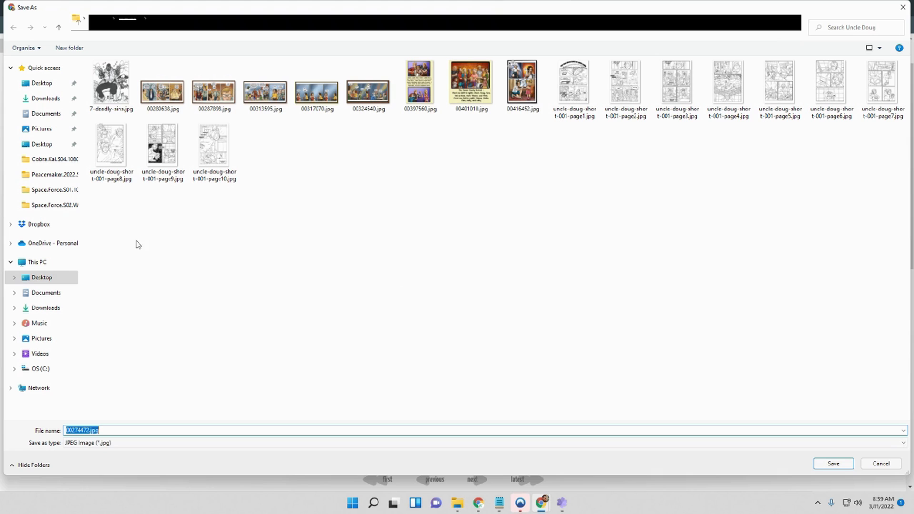
click(881, 463)
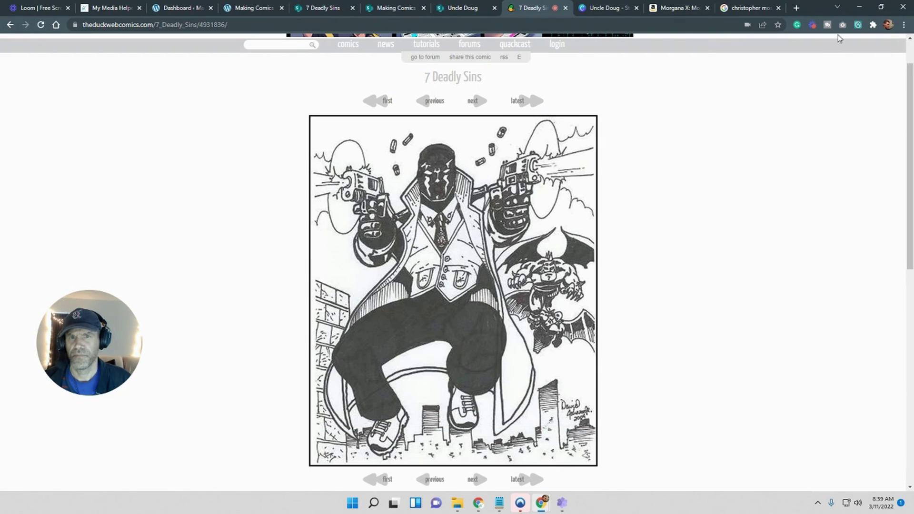
click(460, 8)
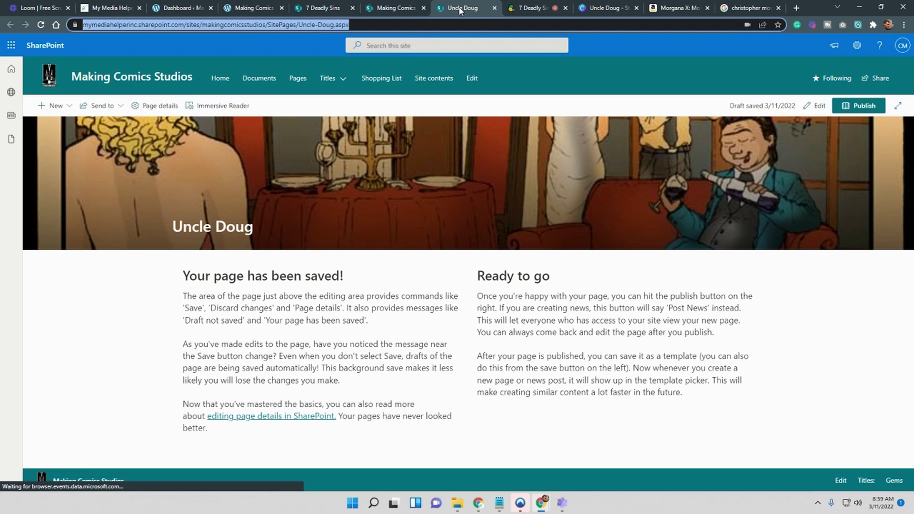
click(327, 79)
click(320, 8)
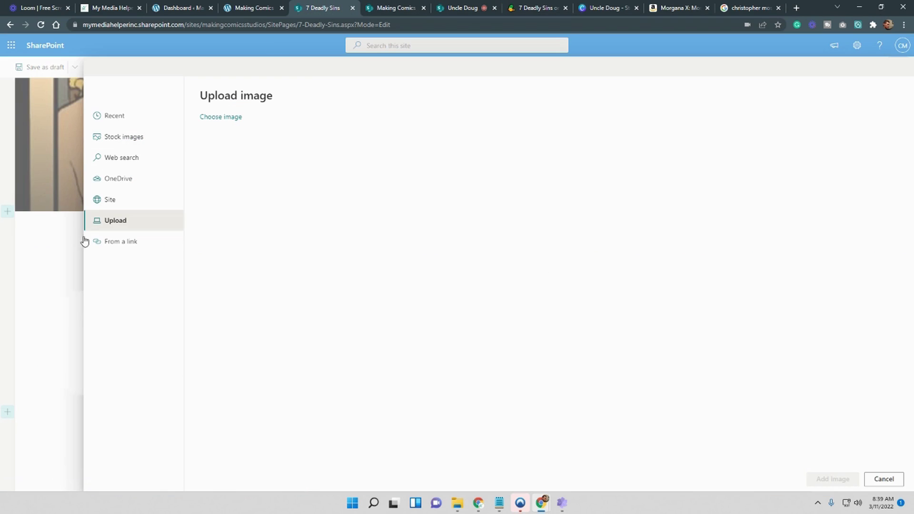
Look for the 7-deadly-sins image on the desktop and the C: drive while choosing the banner upload
click(218, 119)
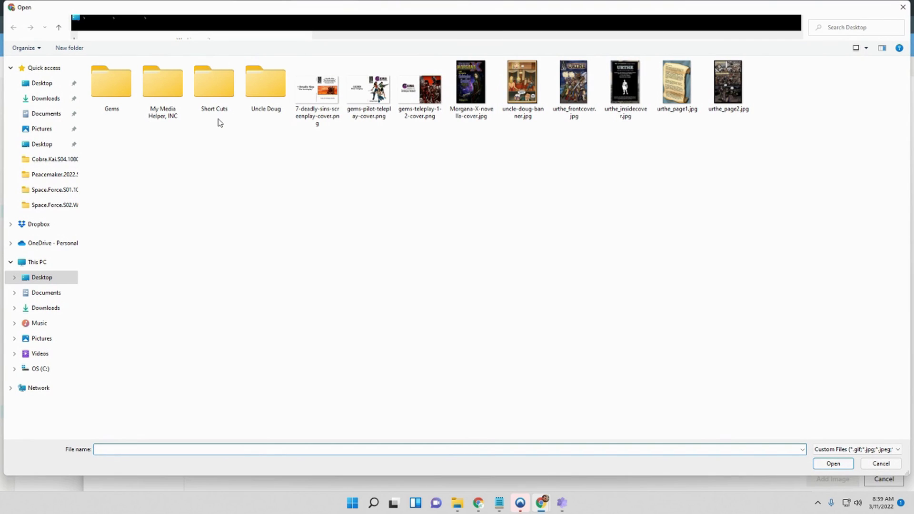
right_click(405, 188)
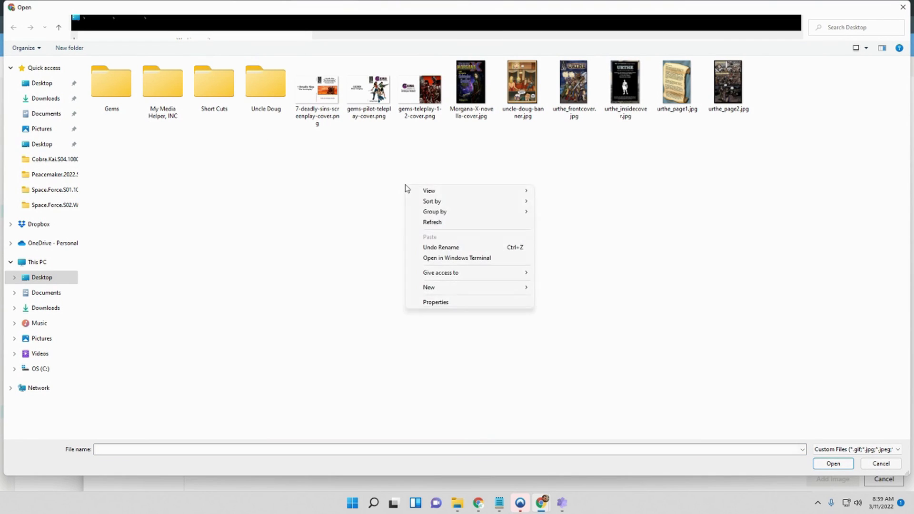
click(430, 225)
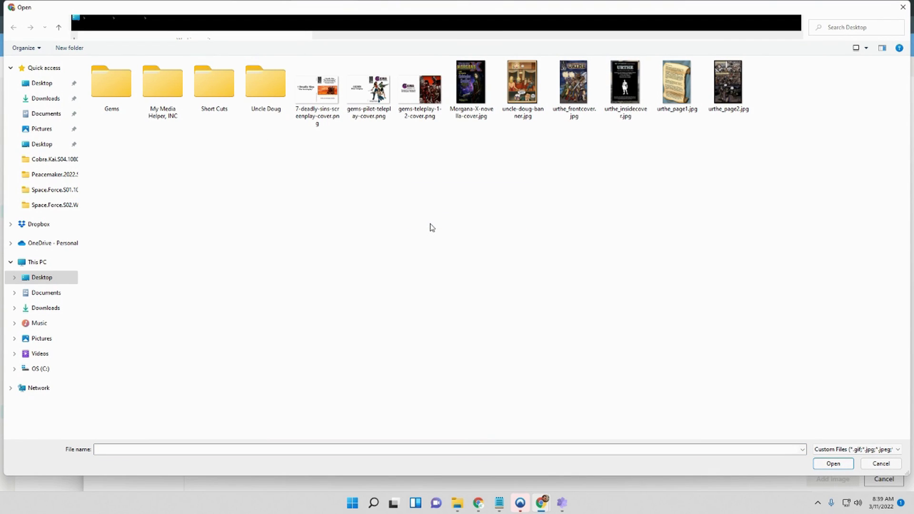
click(39, 368)
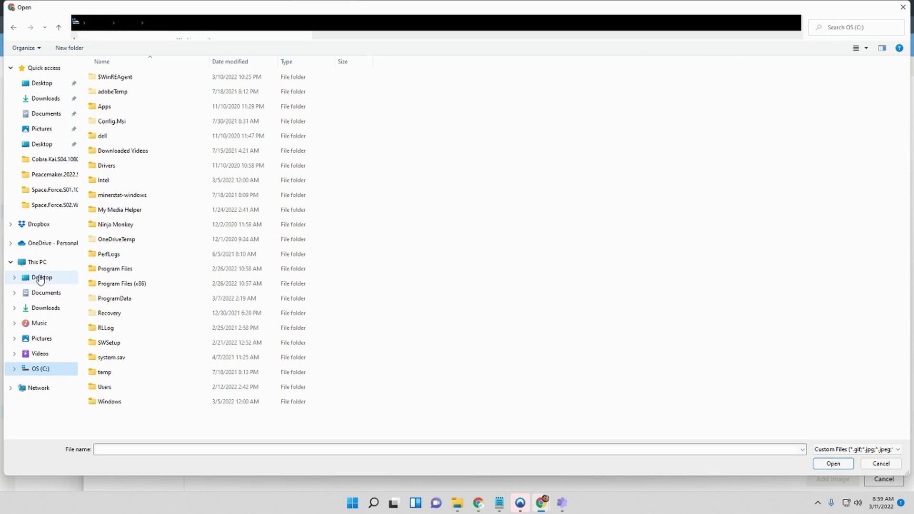
click(40, 278)
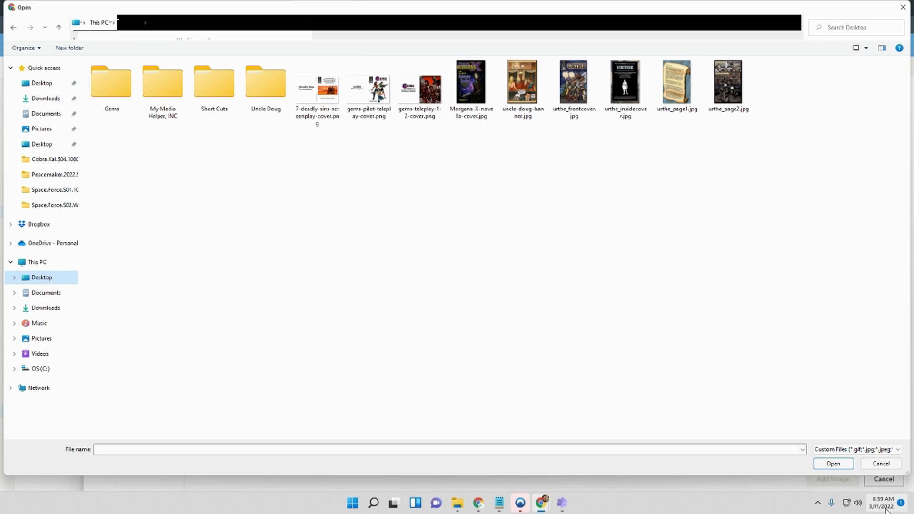
click(881, 463)
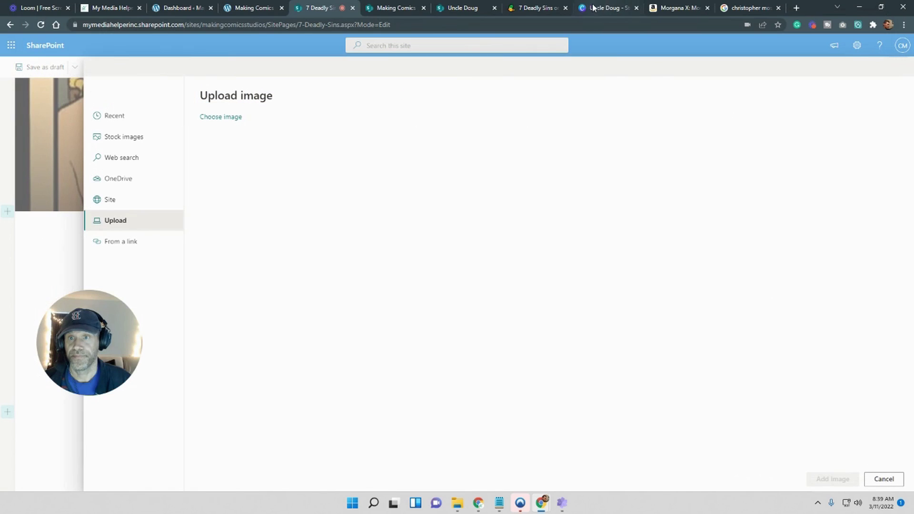
Switch to The Duck Webcomics and recheck where the 7-deadly-sins image is stored, without saving it again
click(530, 8)
right_click(449, 224)
click(464, 241)
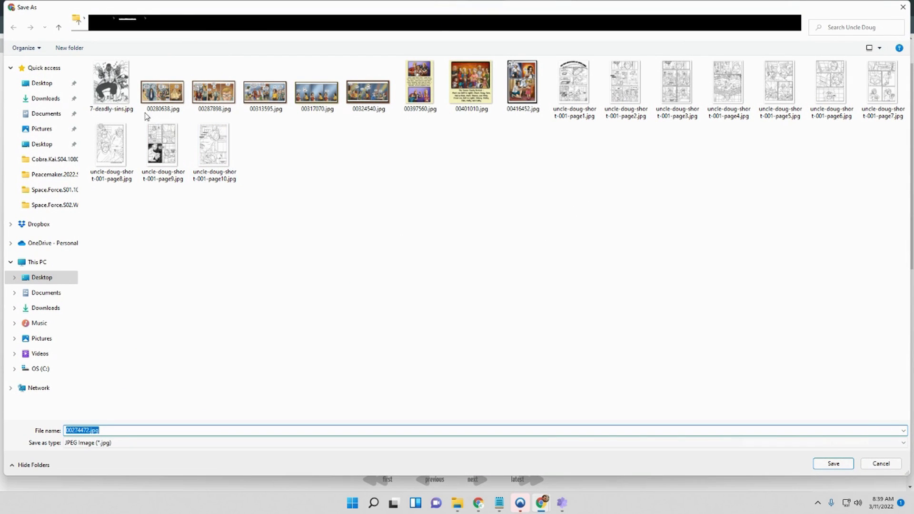
click(903, 7)
Move the 7-deadly-sins image out of the Uncle Doug folder onto the desktop
click(860, 7)
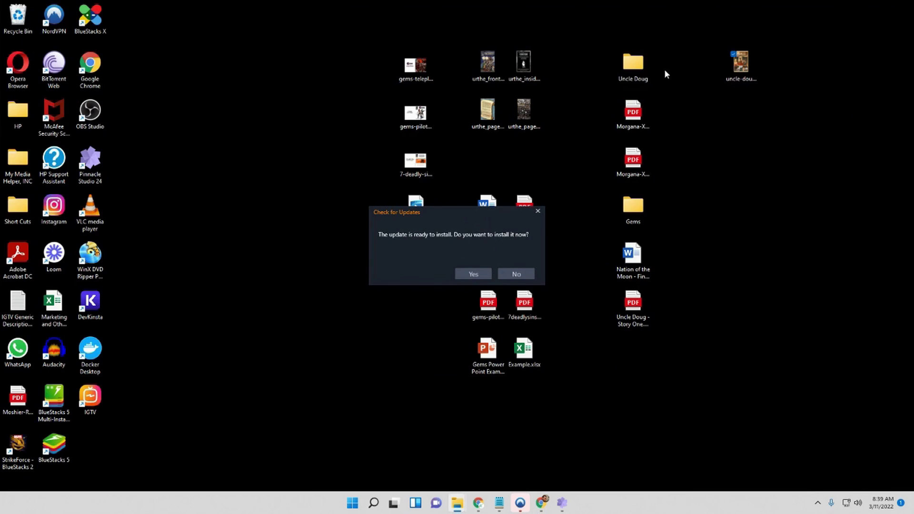
double_click(628, 64)
drag(627, 240, 640, 375)
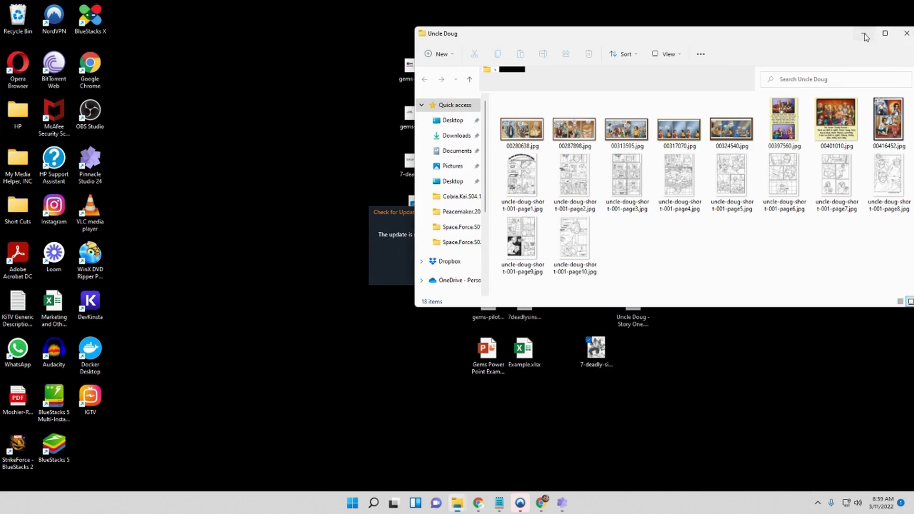
click(863, 33)
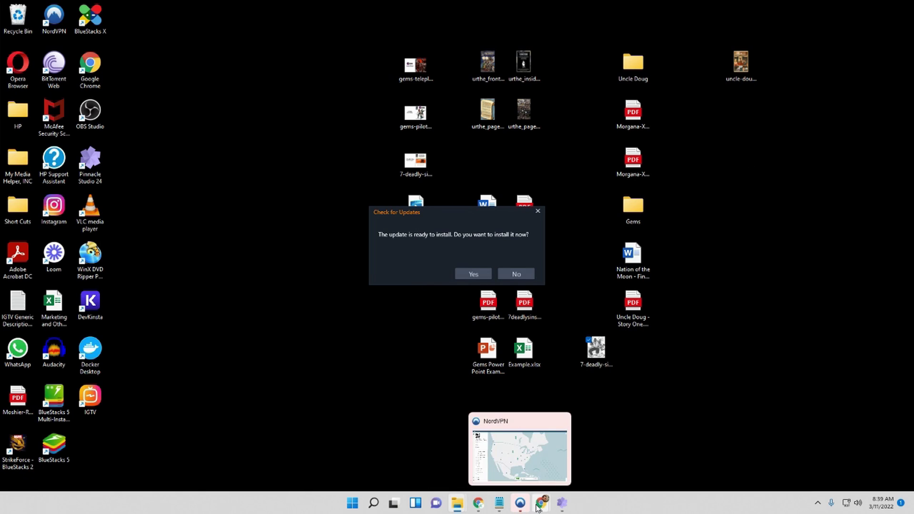
Return to the 7 Deadly Sins SharePoint page and upload the 7-deadly-sins image from the desktop as its banner
mouse_move(541, 503)
click(510, 479)
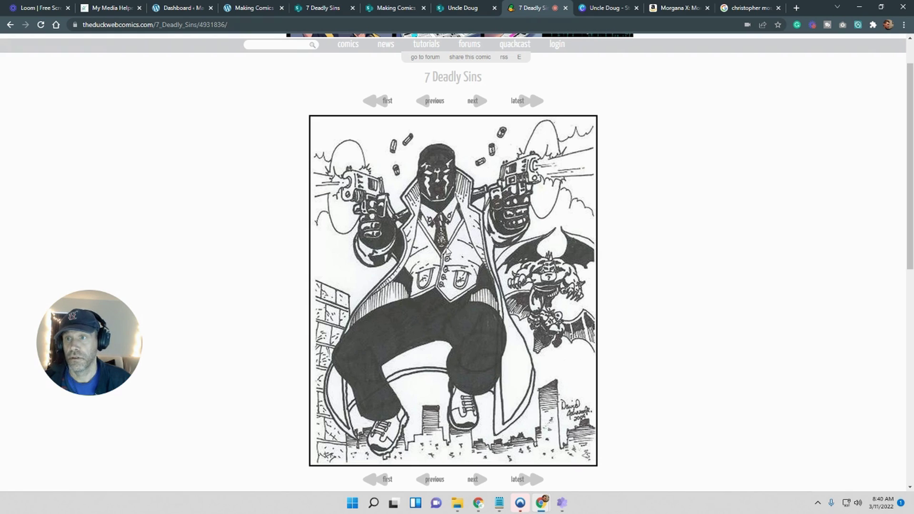
click(303, 7)
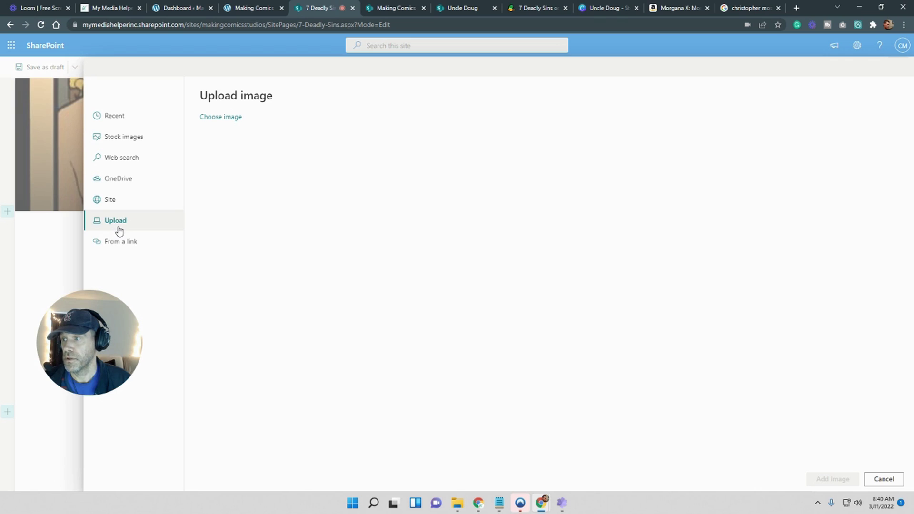
click(223, 119)
double_click(313, 90)
click(813, 480)
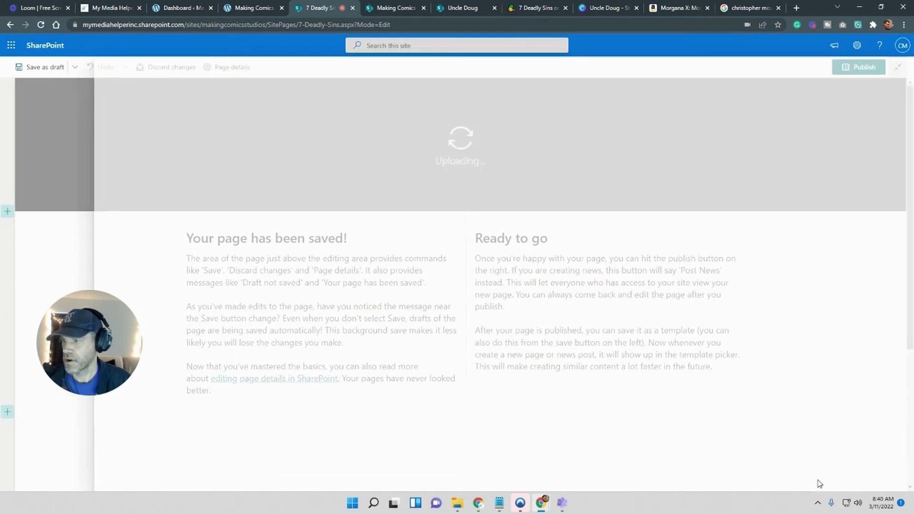
Reposition the banner image's focal point so the masked figure's face and guns fill the header
drag(465, 149, 479, 117)
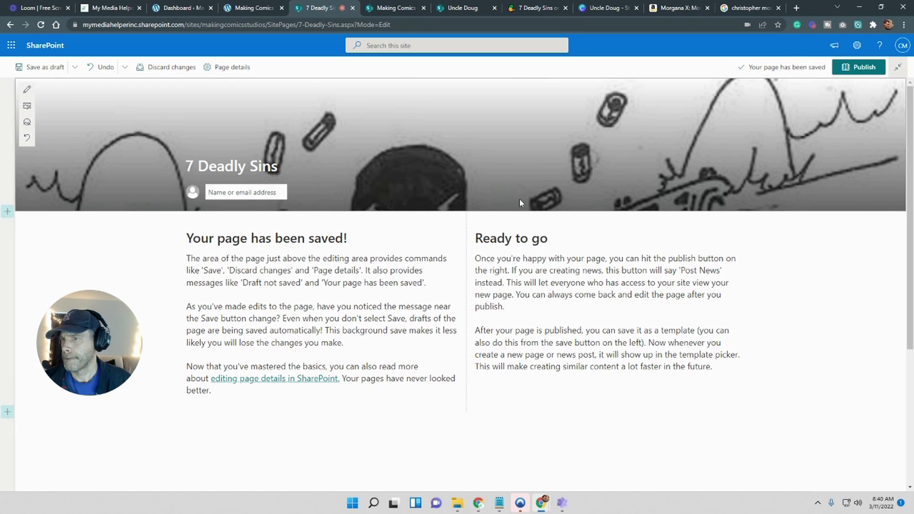
click(27, 124)
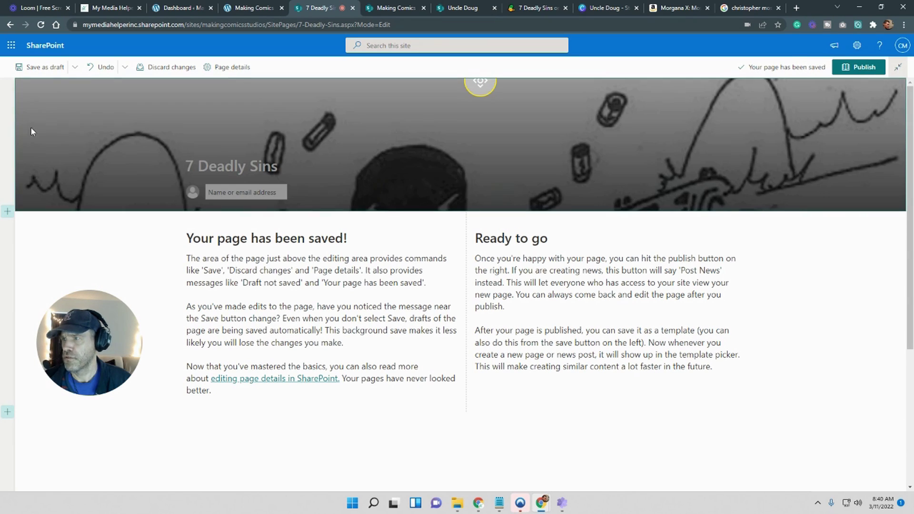
drag(485, 101, 504, 98)
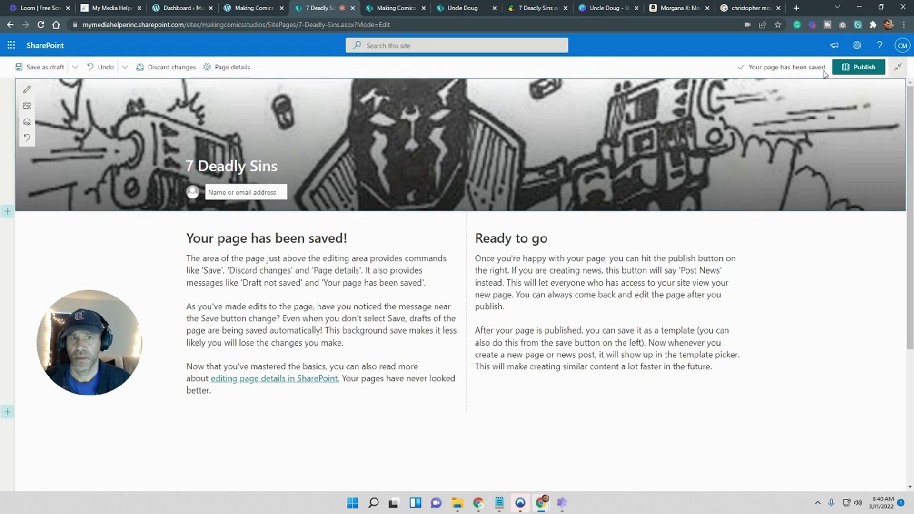
Look over 7-deadly-sins-screenplay-cover.png from the desktop, decline the pending update, and return to the 7 Deadly Sins SharePoint page
click(861, 8)
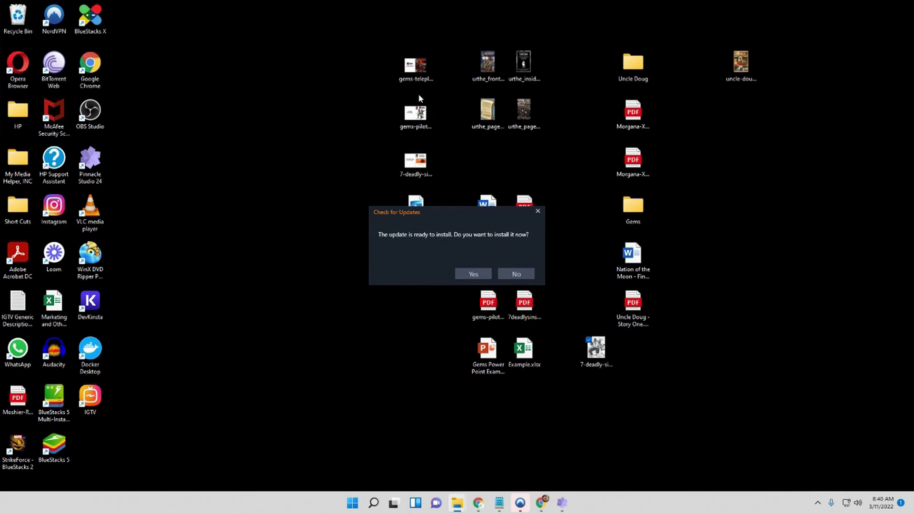
double_click(415, 160)
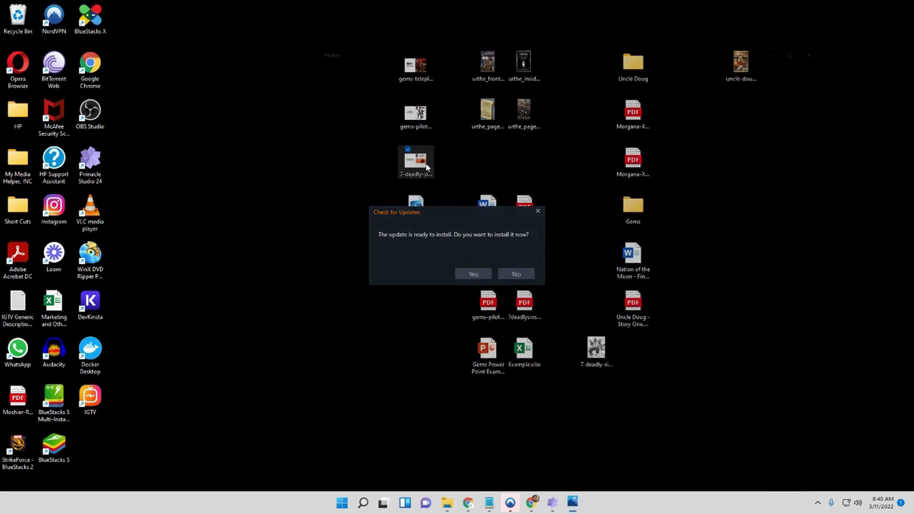
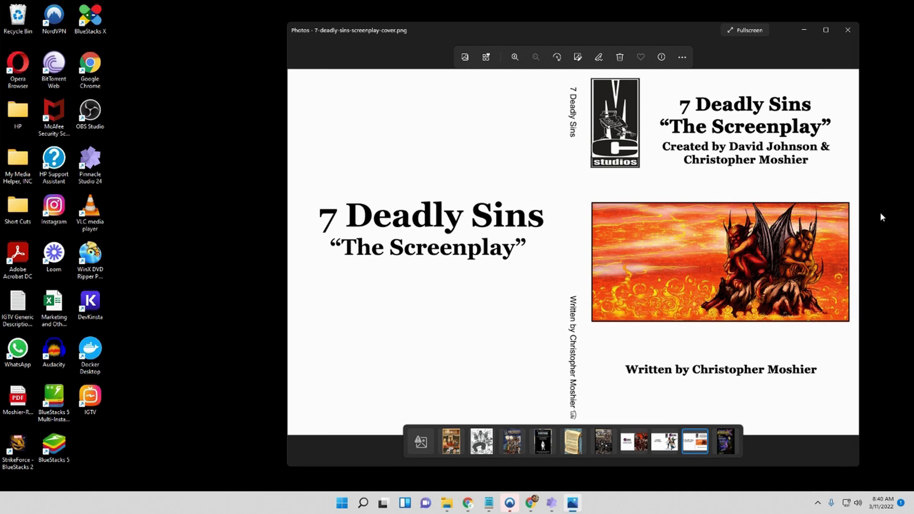
click(848, 30)
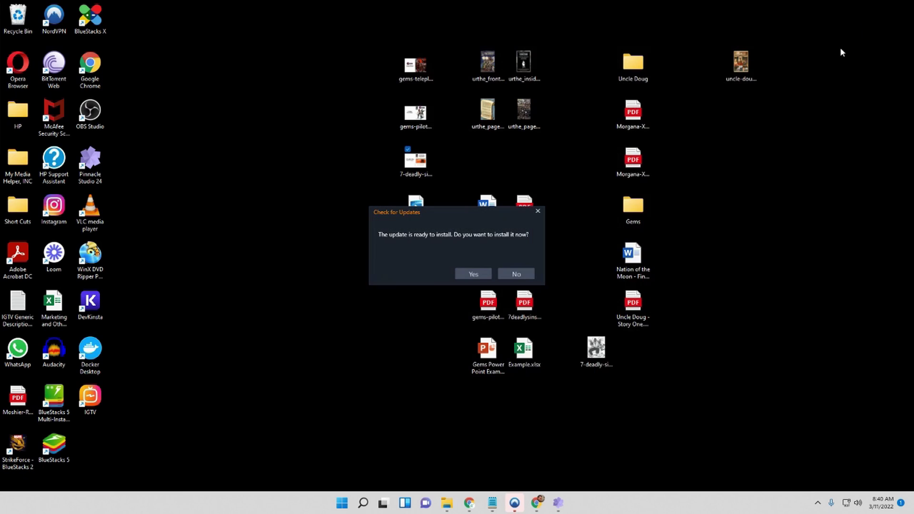
click(517, 274)
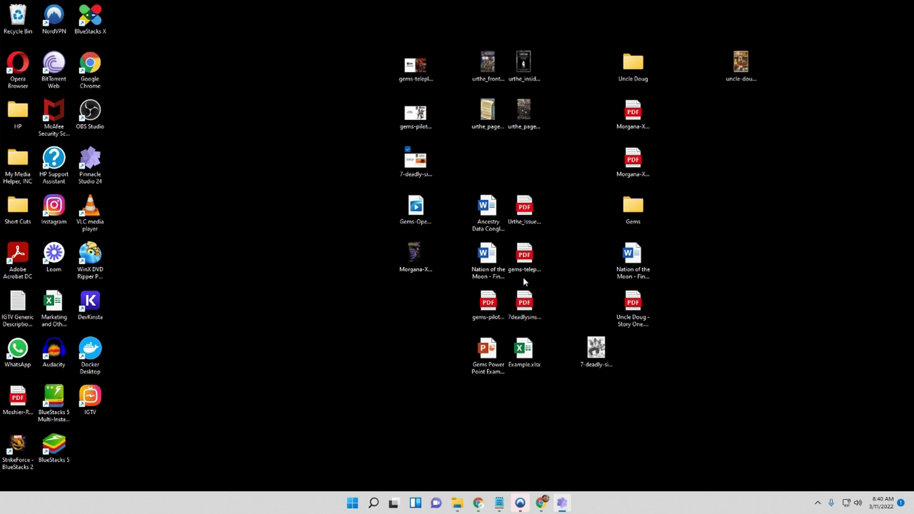
mouse_move(541, 504)
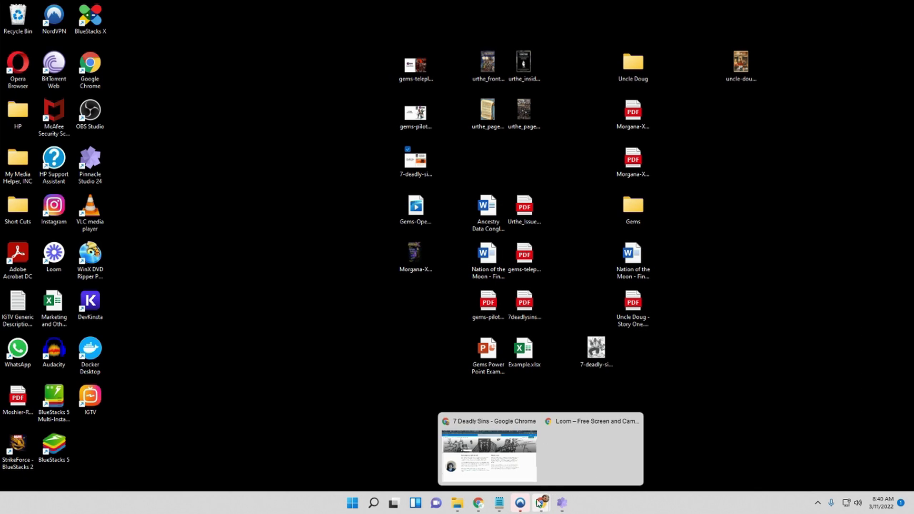
click(516, 479)
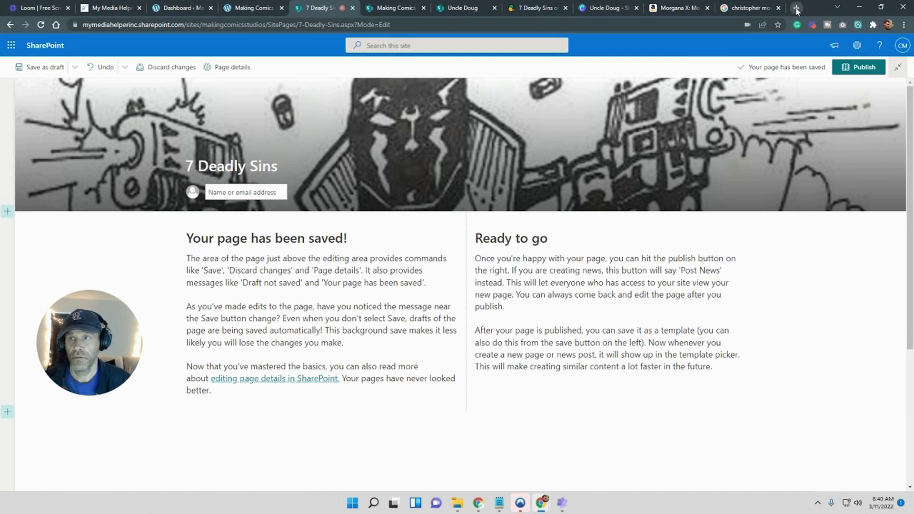
Open the Photopea image editor at photopea.com in a new browser tab
click(796, 7)
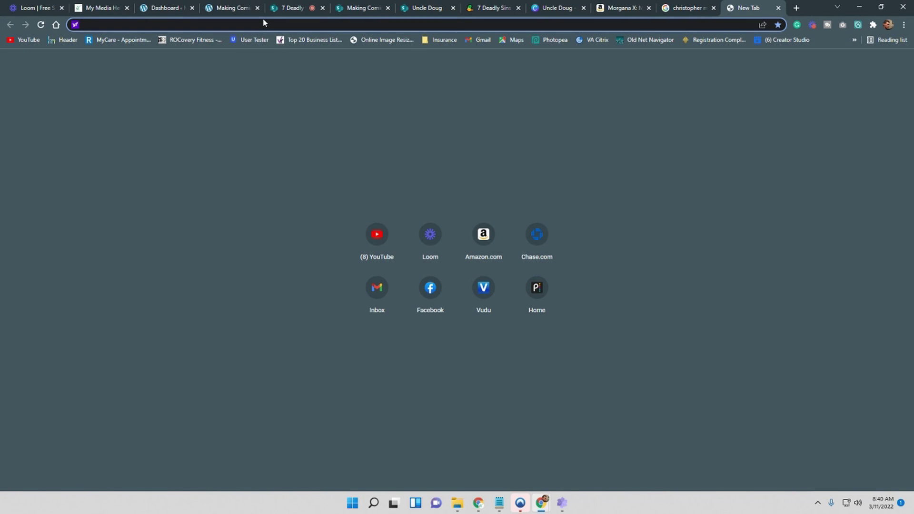
text(phoo)
key(BackSpace)
text(t)
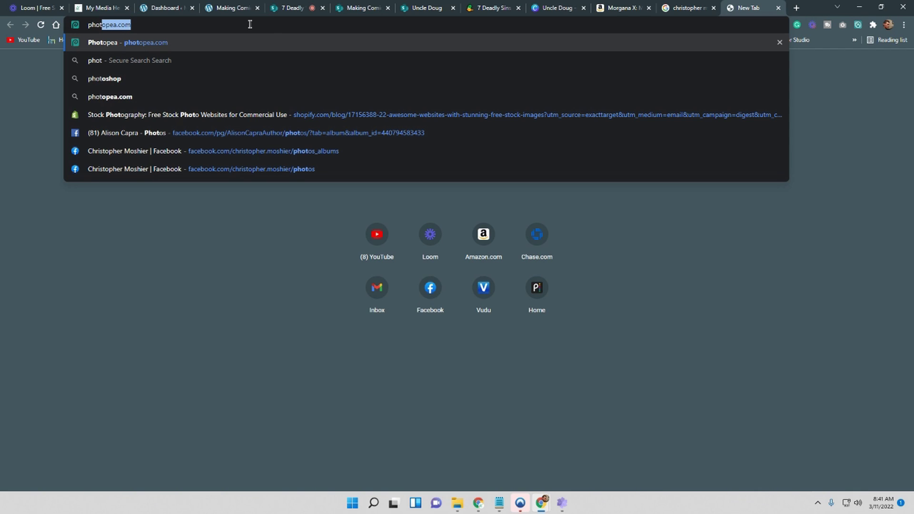
key(Right)
key(Return)
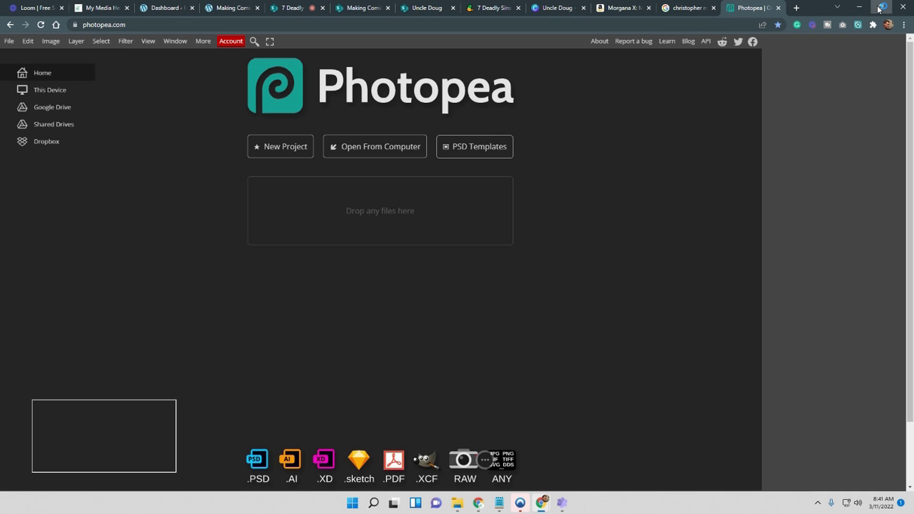
Open the 7-deadly-sins screenplay cover image from the desktop in Photopea and restore the browser to full-screen size
click(880, 8)
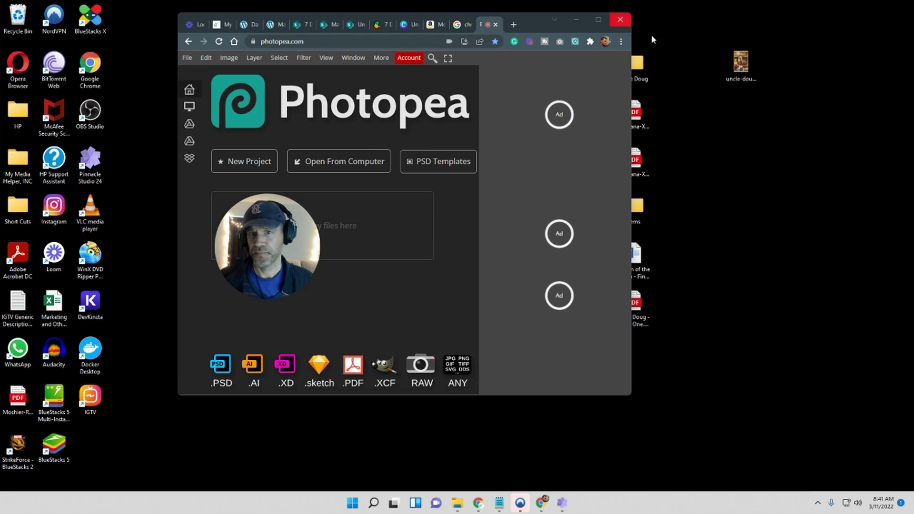
drag(523, 21, 272, 48)
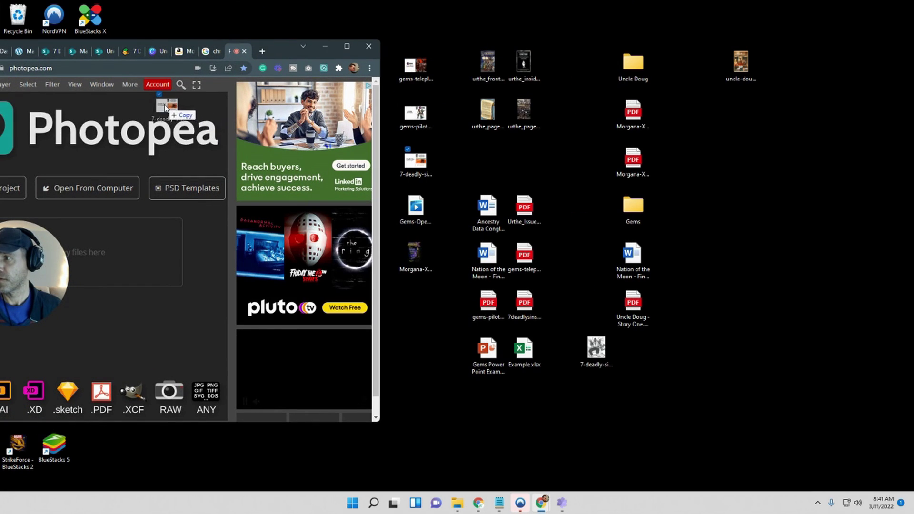
click(346, 47)
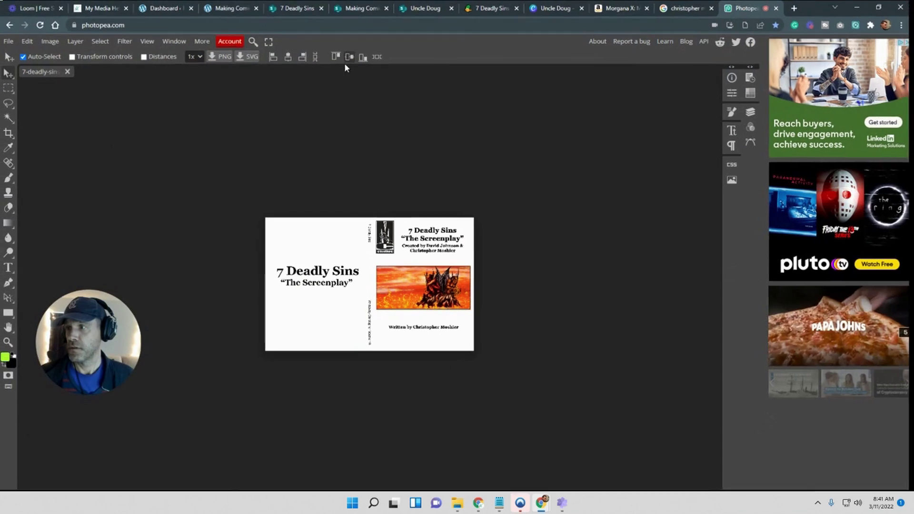
Make a rectangular selection exactly around the framed artwork of the two winged demons on the front cover
key(z)
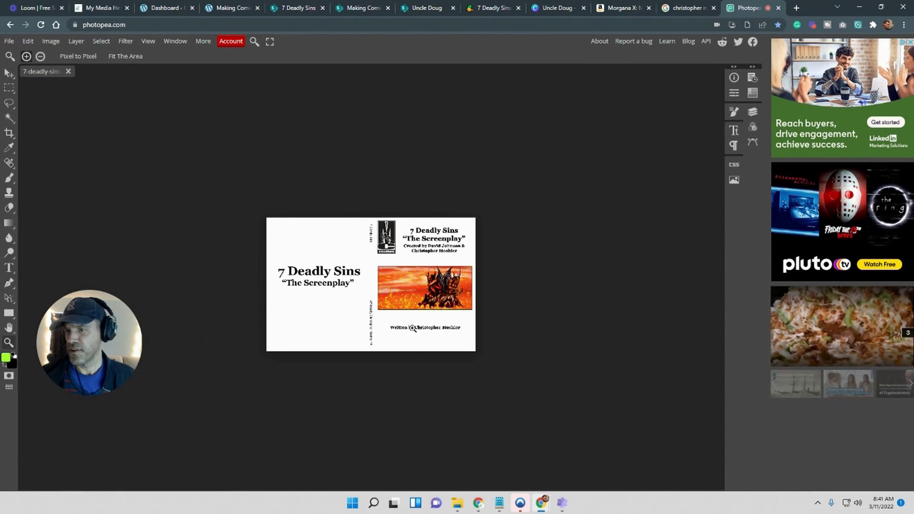
click(429, 314)
click(429, 314)
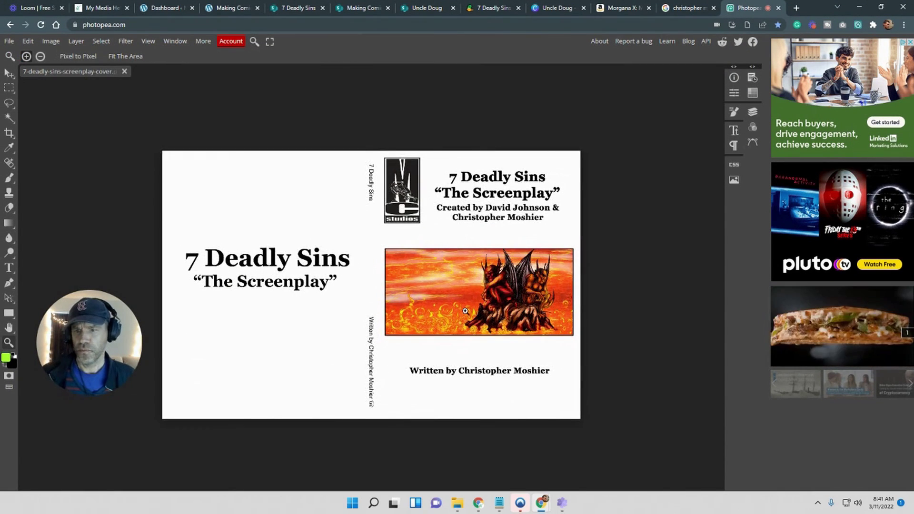
click(561, 309)
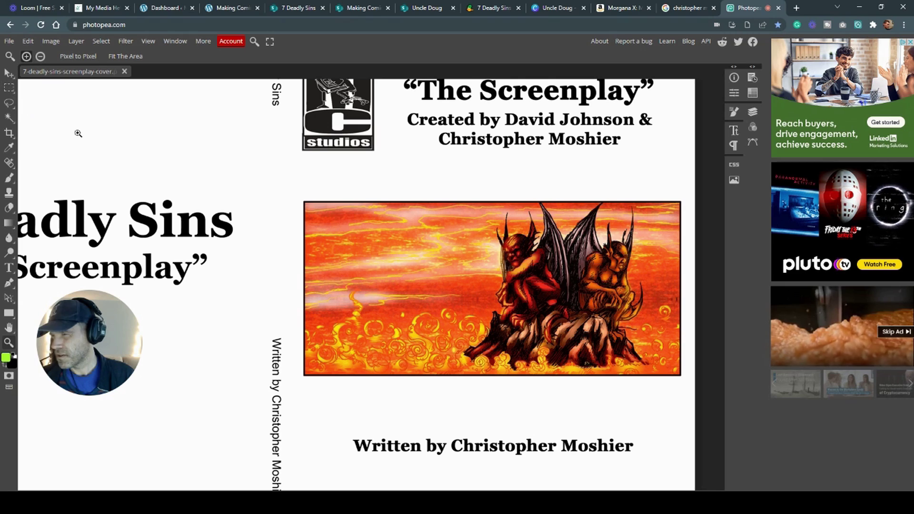
click(9, 88)
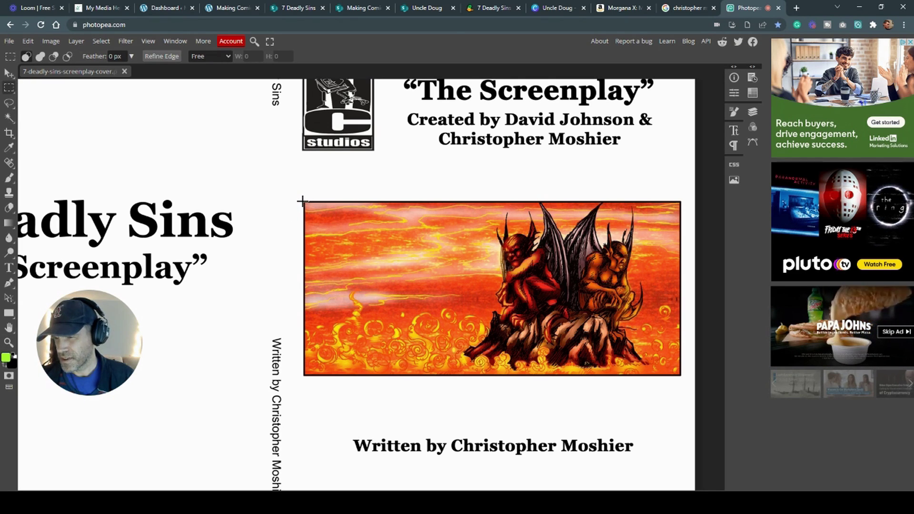
drag(303, 201, 682, 375)
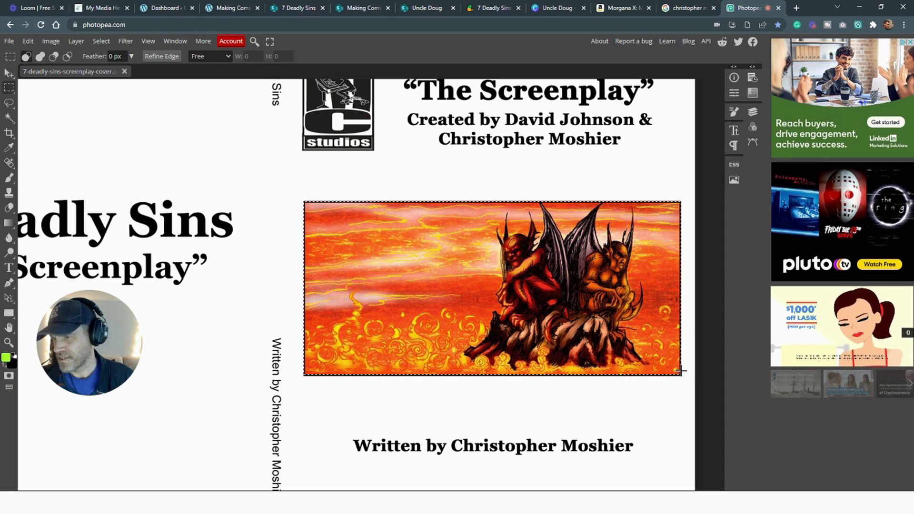
click(675, 397)
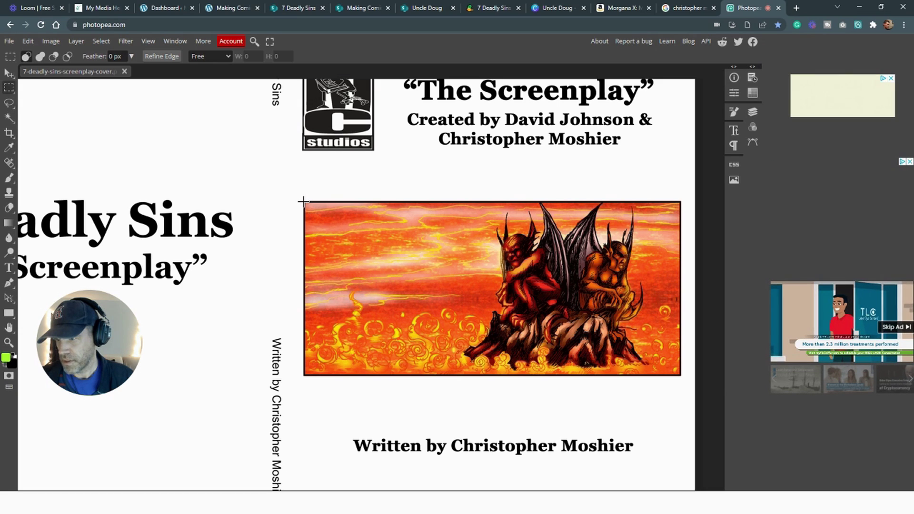
drag(303, 201, 681, 376)
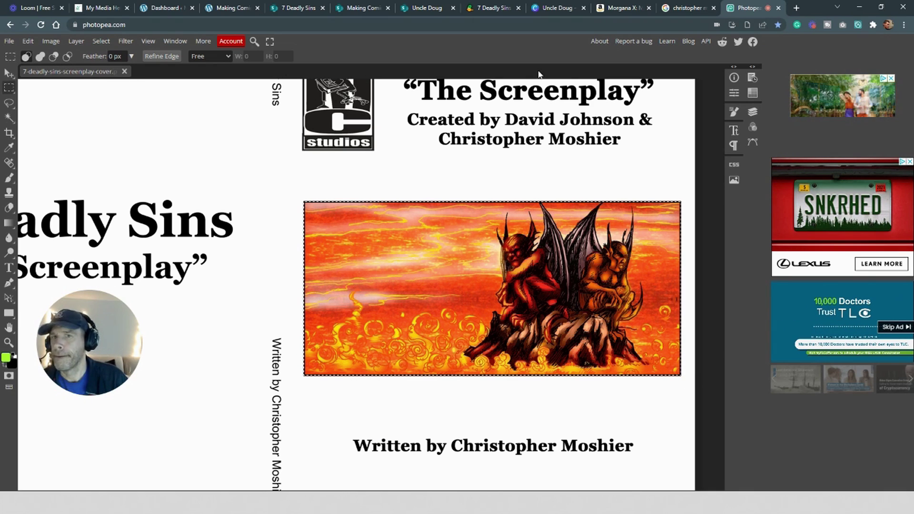
Try to cut the selected demon artwork out of the cover and undo the cut
click(28, 41)
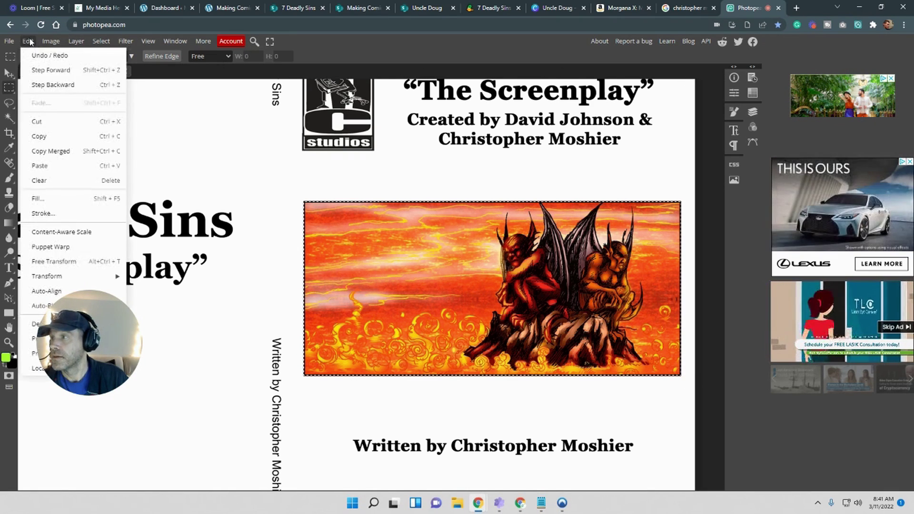
click(37, 122)
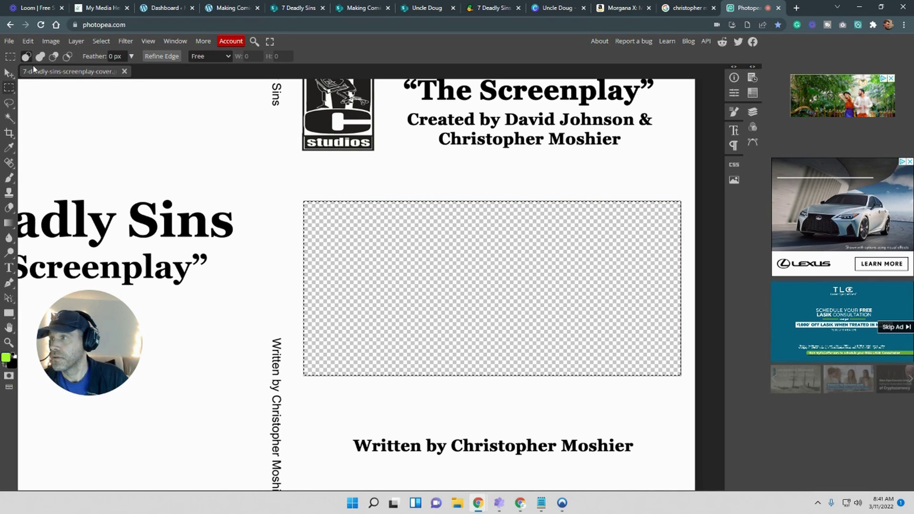
click(28, 41)
click(56, 43)
mouse_move(28, 41)
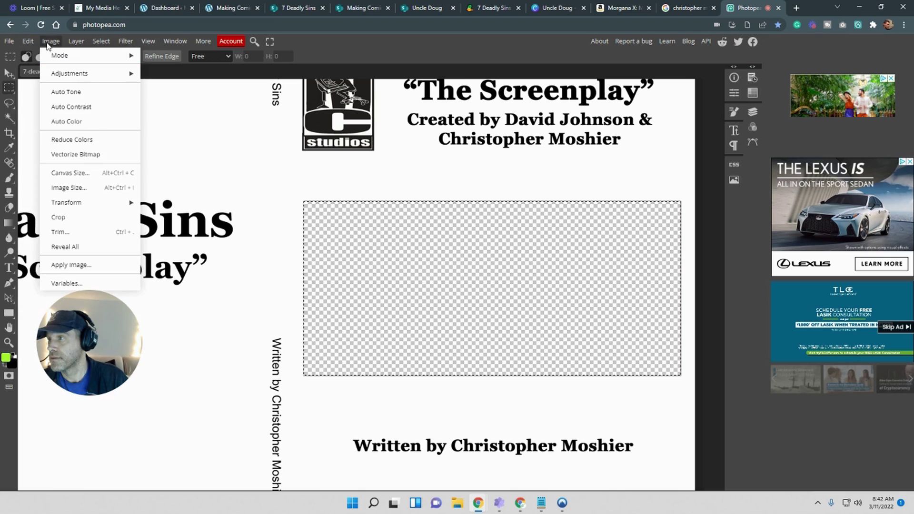
click(35, 55)
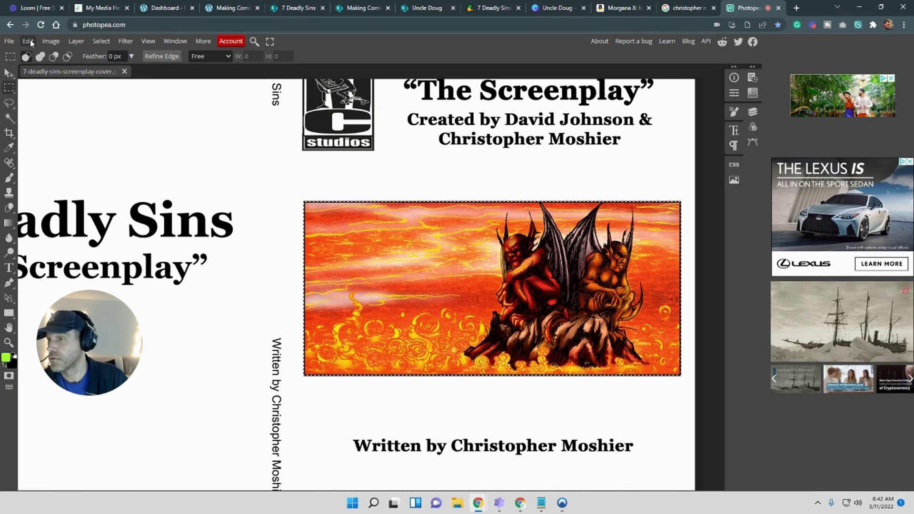
Crop the cover image down to the selected demon artwork
click(28, 41)
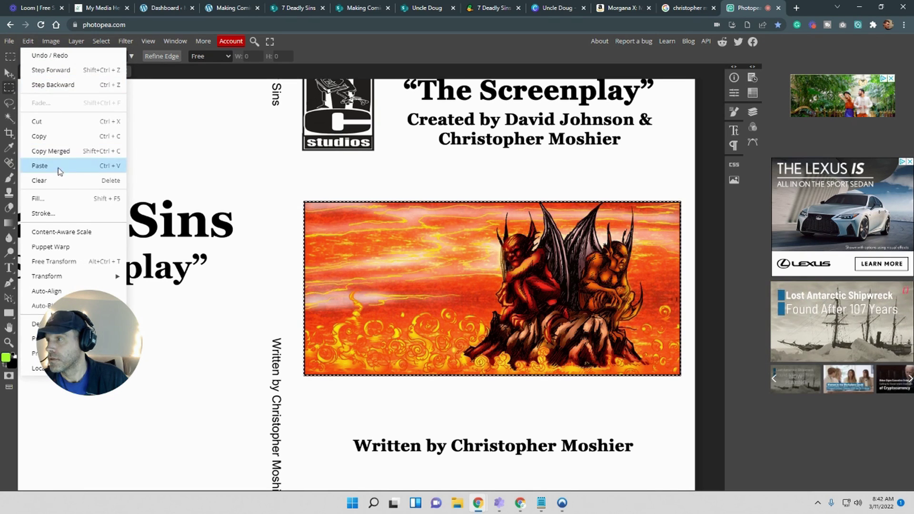
mouse_move(52, 44)
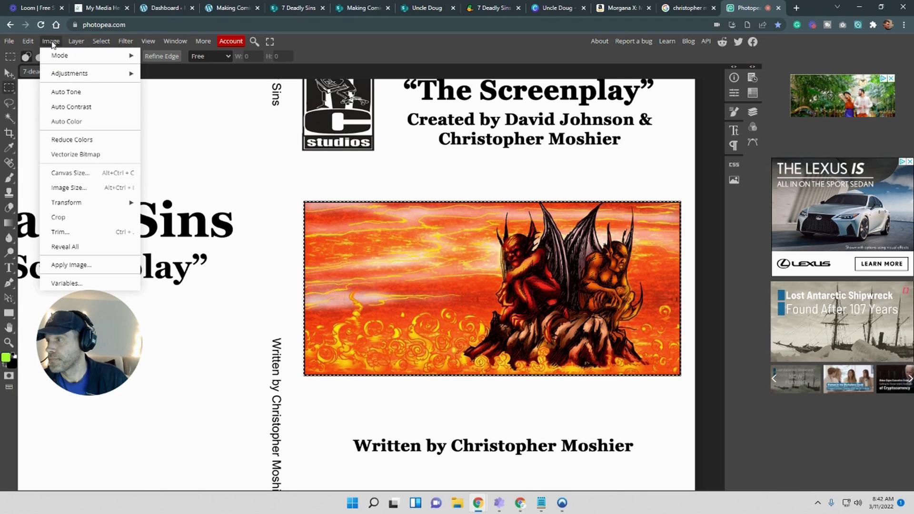
click(85, 217)
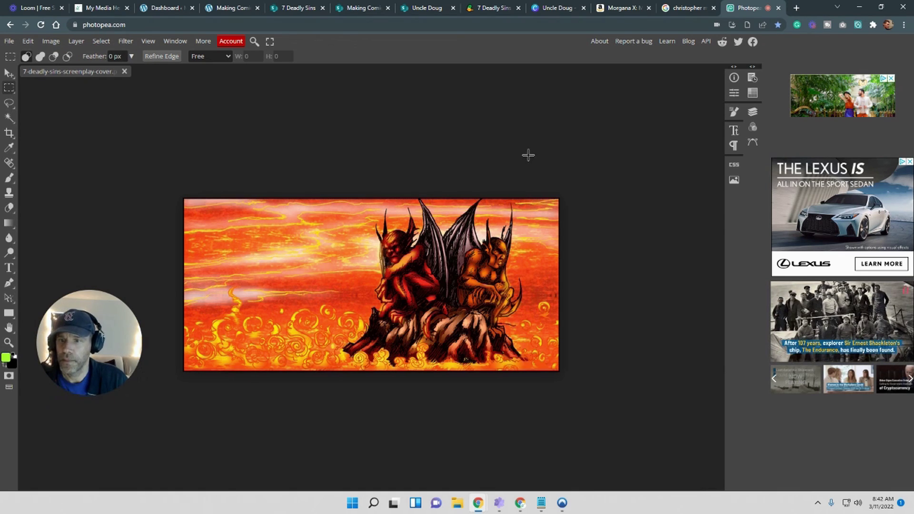
Resize the cropped artwork to 72 DPI and 1500 pixels wide, keeping its proportions
click(51, 41)
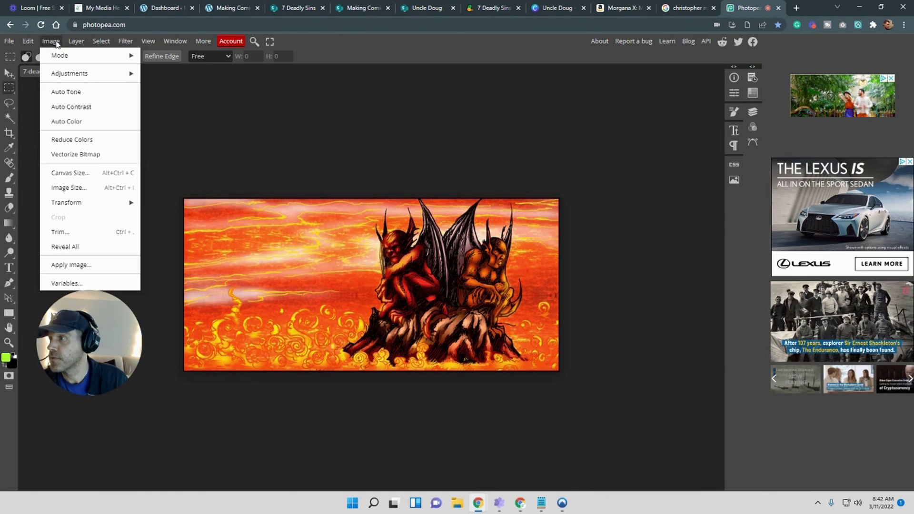
click(91, 190)
click(106, 167)
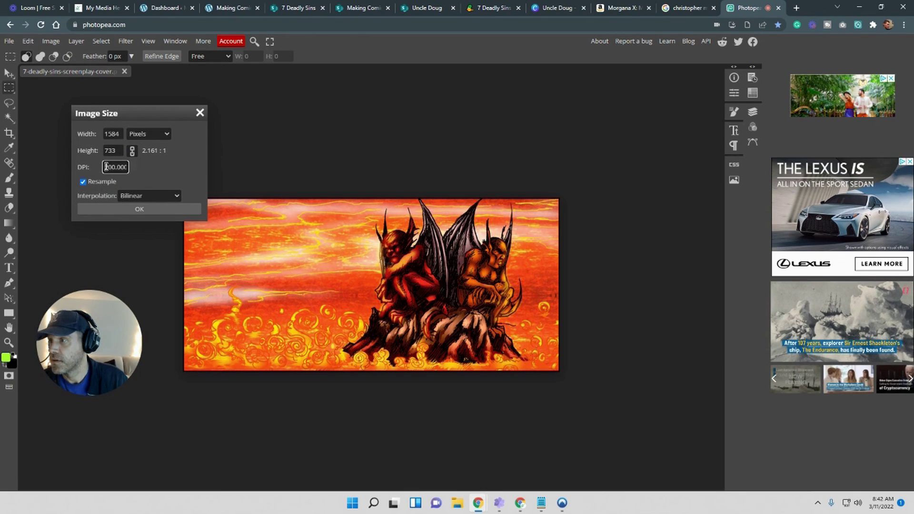
double_click(106, 166)
text(72)
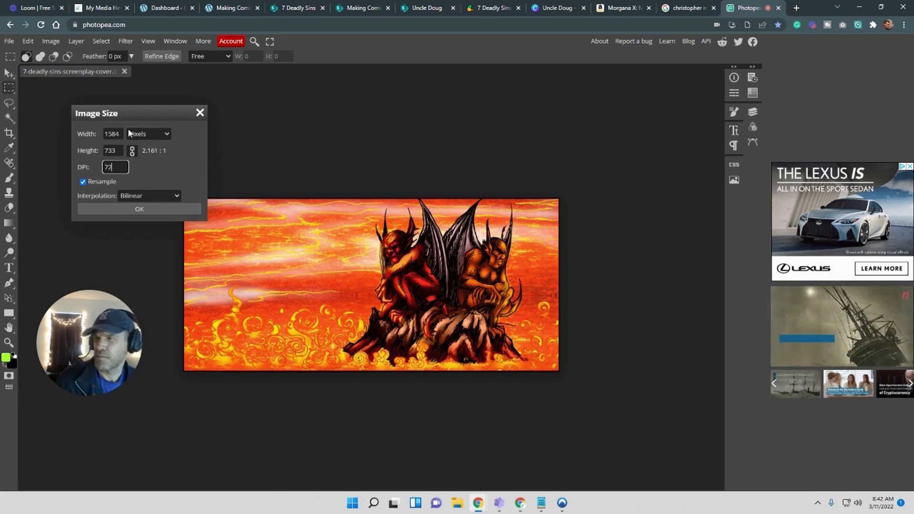
click(122, 134)
double_click(122, 134)
text(1500)
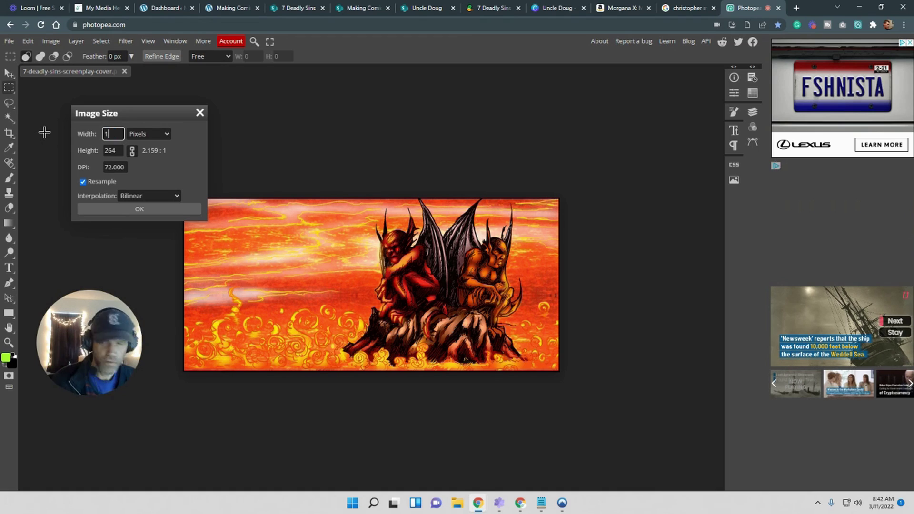
click(121, 147)
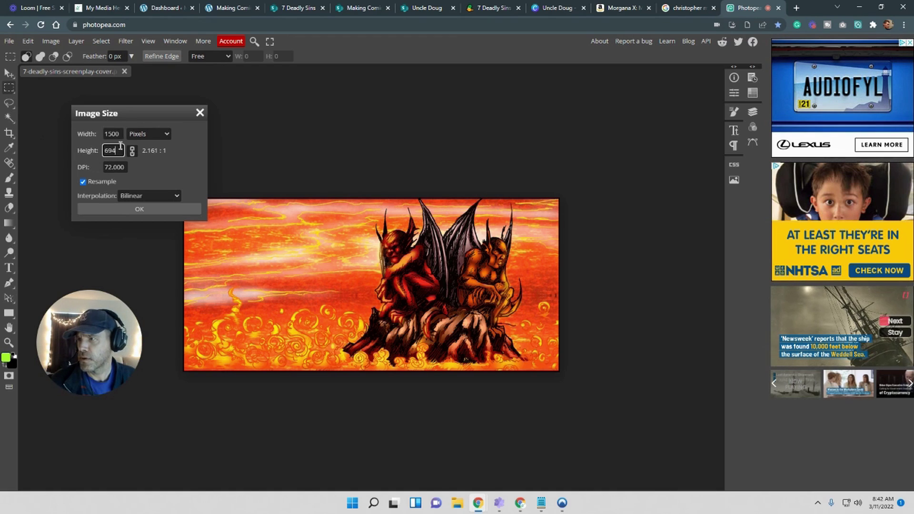
click(123, 207)
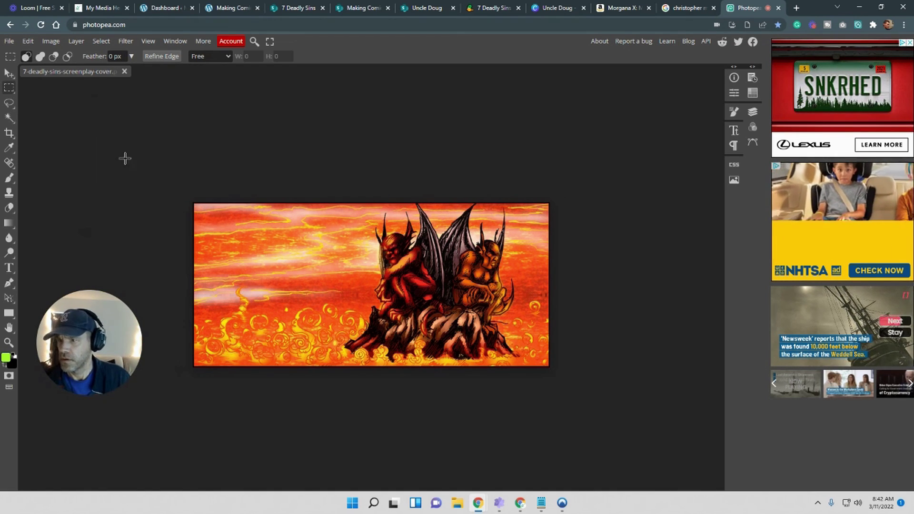
Export the resized artwork as a PNG at 100% quality, replacing "cover" at the end of its file name, and dismiss the download notice
click(9, 41)
mouse_move(79, 185)
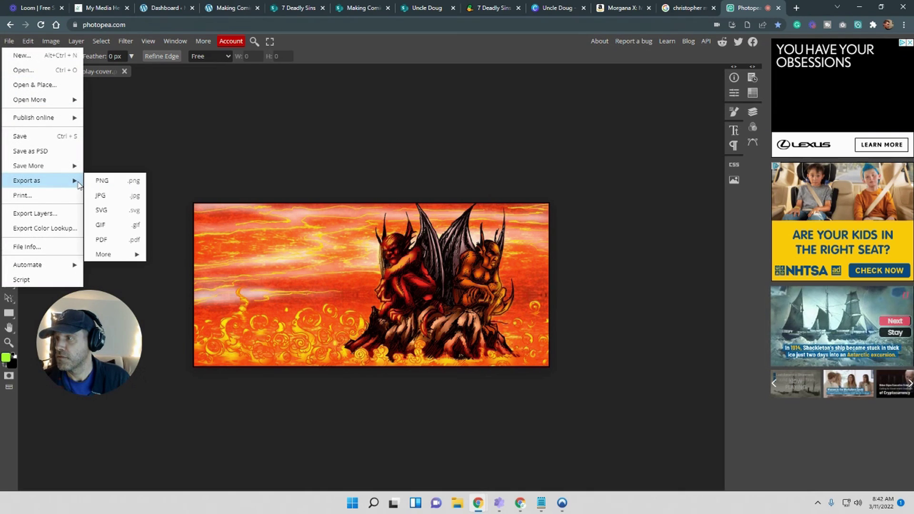
click(113, 186)
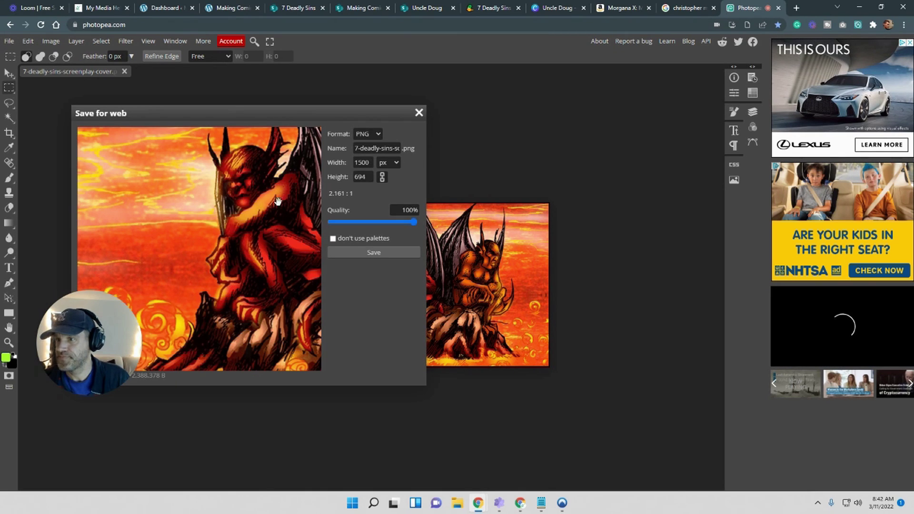
click(384, 147)
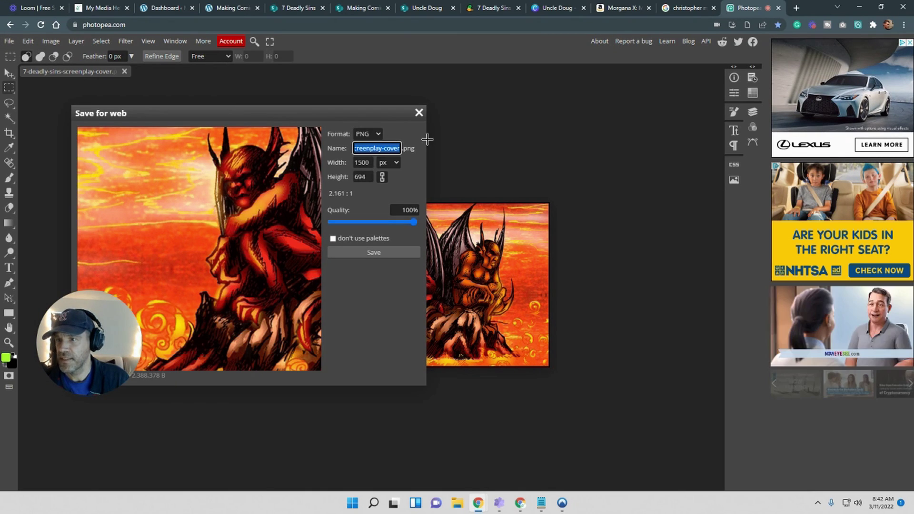
click(400, 149)
key(BackSpace)
key(BackSpace)
key(BackSpace)
key(BackSpace)
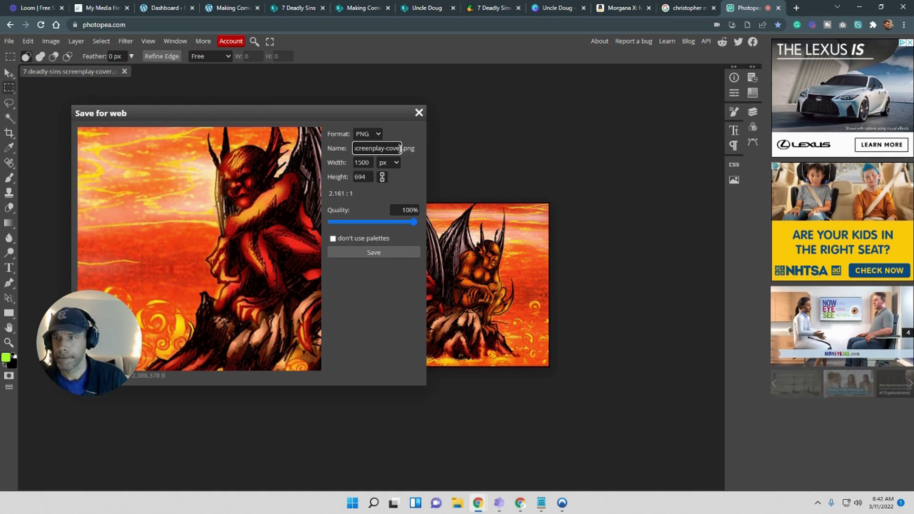
text(ba)
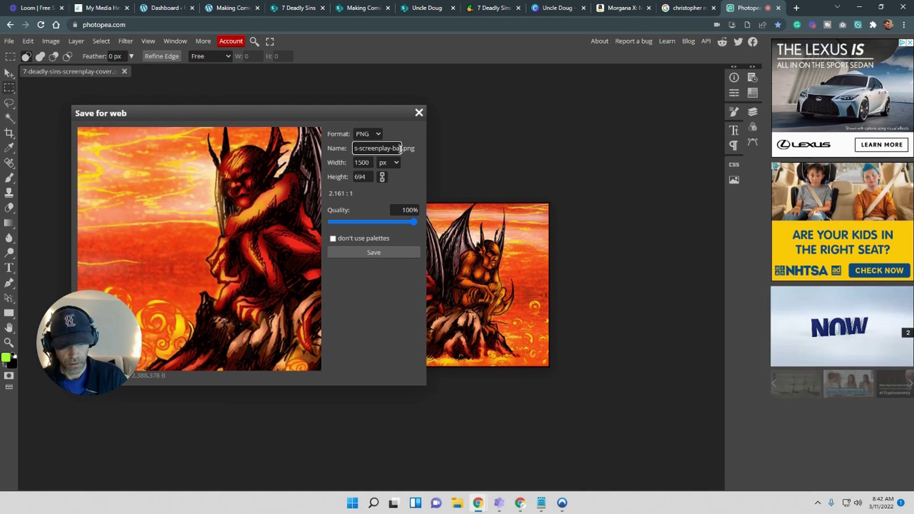
click(361, 248)
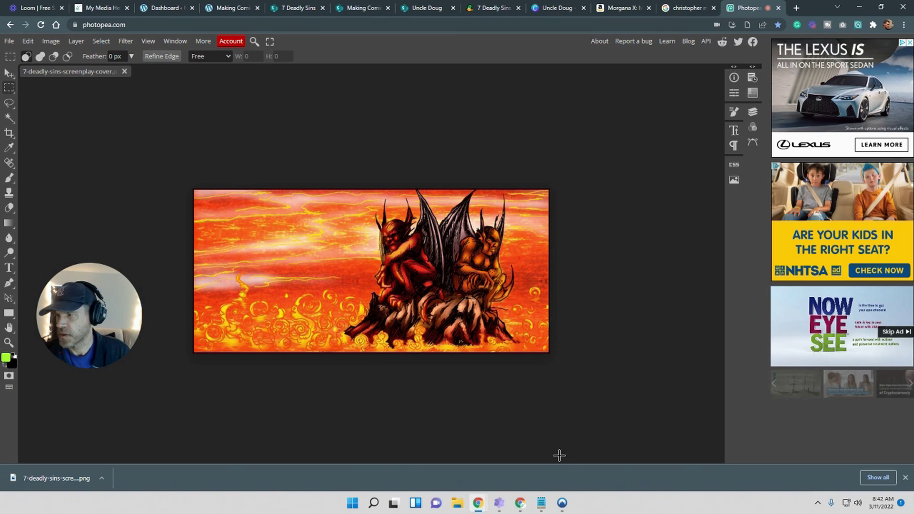
click(905, 479)
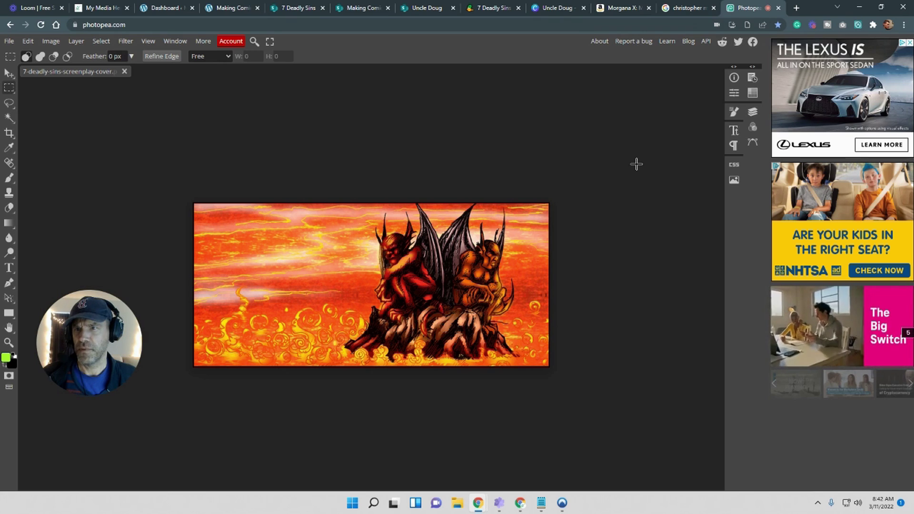
click(556, 9)
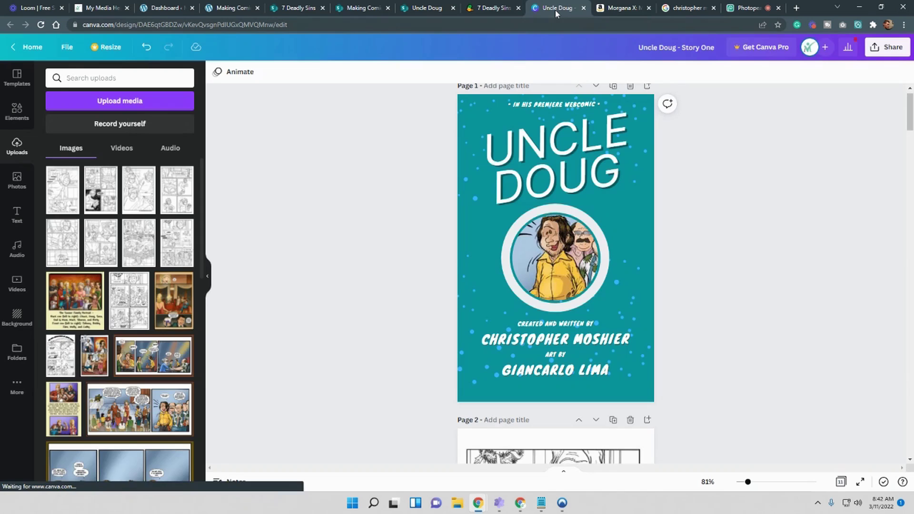
click(752, 9)
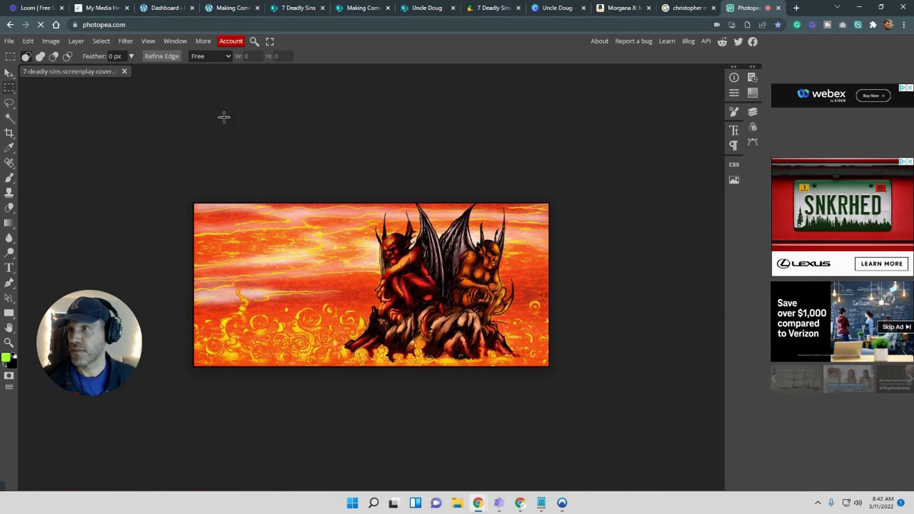
Start replacing the 7 Deadly Sins page's banner image, checking the Site Assets library and the desktop for the new banner file
click(292, 8)
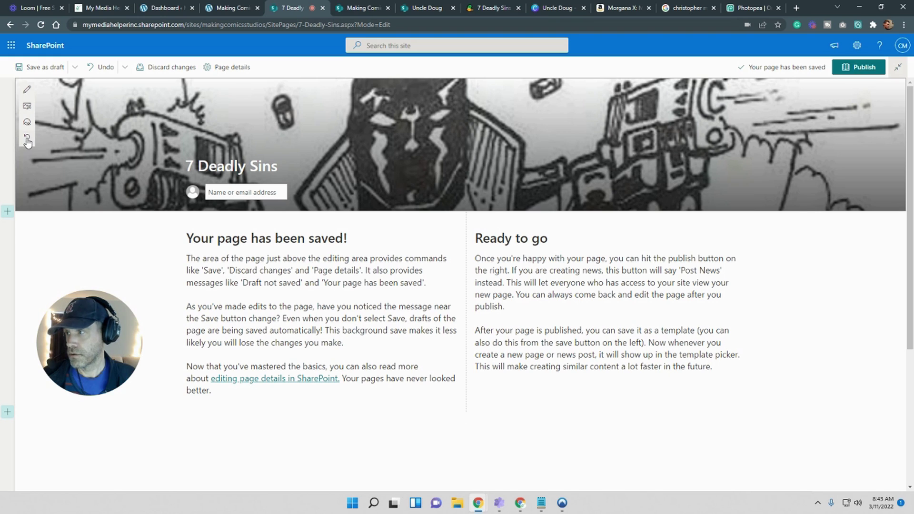
click(24, 111)
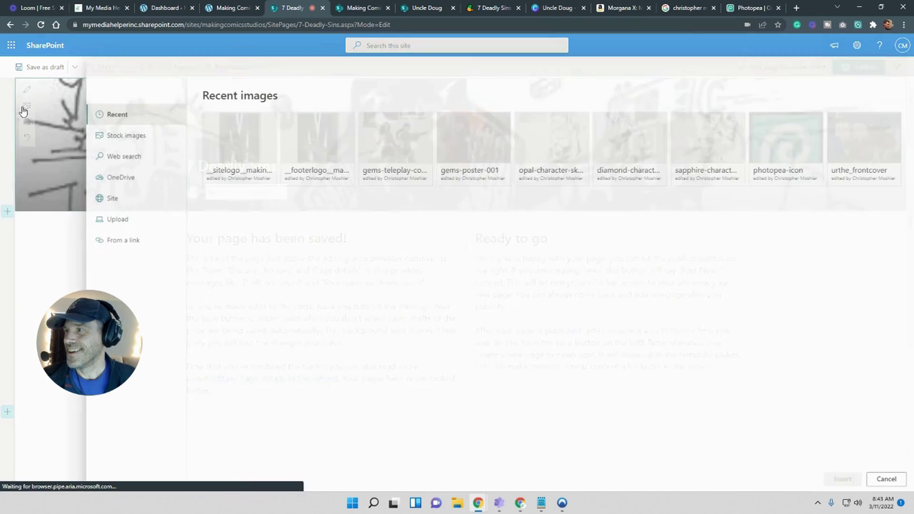
click(113, 204)
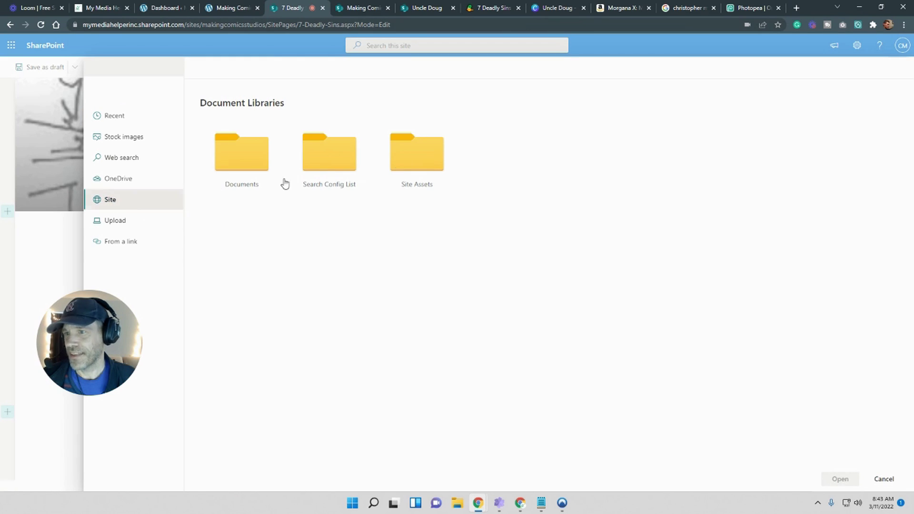
click(441, 155)
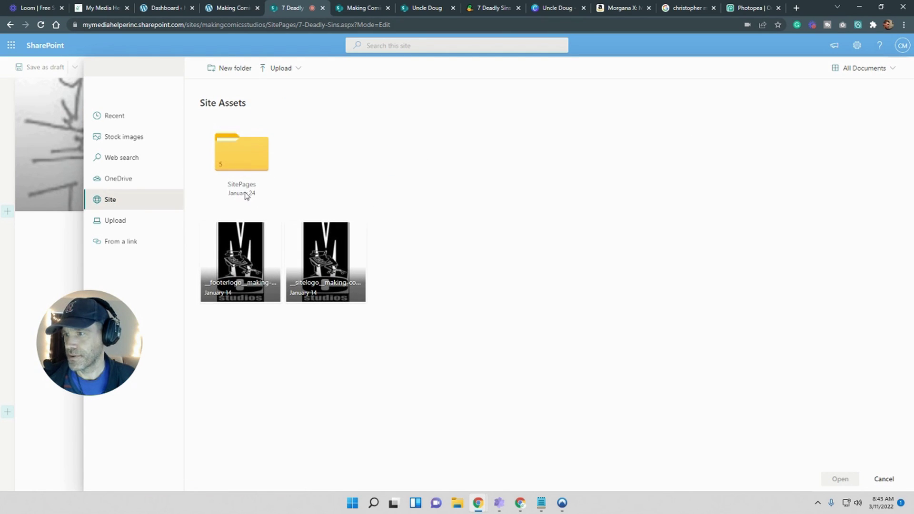
click(135, 224)
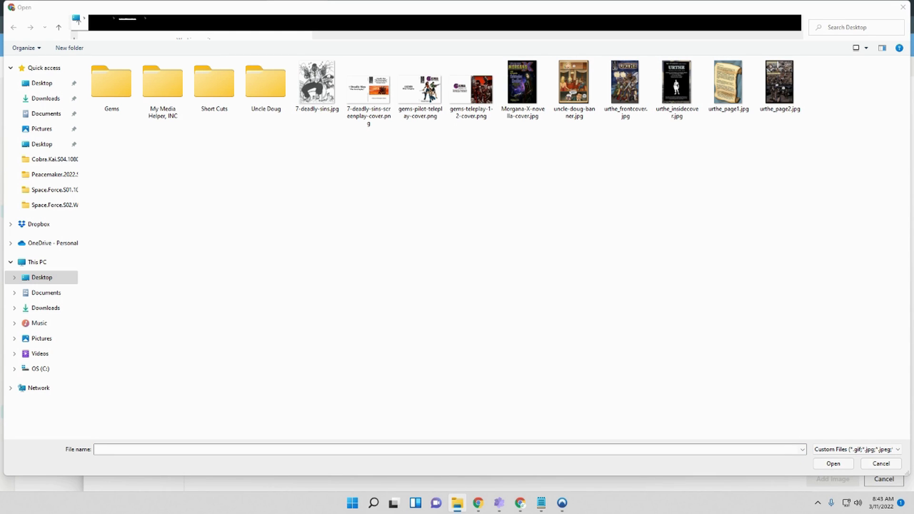
click(903, 8)
Move the exported 7 Deadly Sins banner file onto the main desktop below the Uncle Doug banner, and return to the SharePoint page in Chrome
click(858, 7)
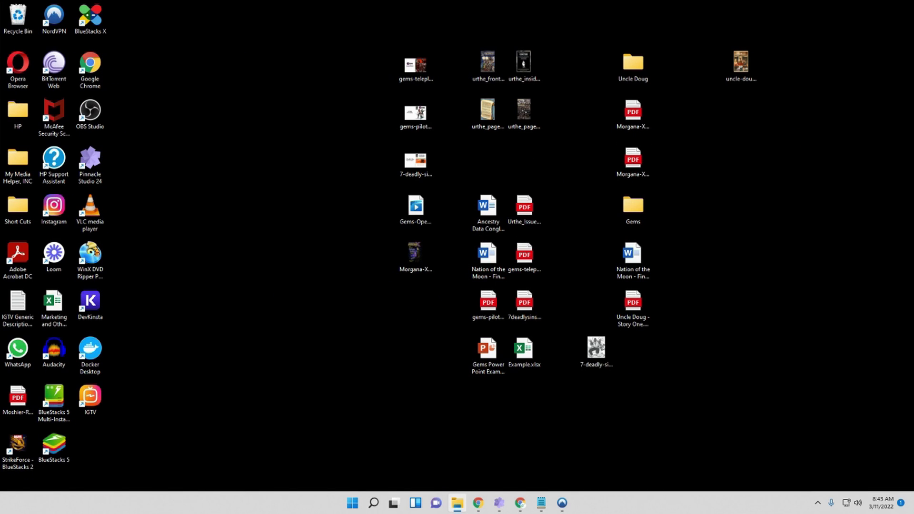
drag(800, 112, 741, 117)
mouse_move(500, 511)
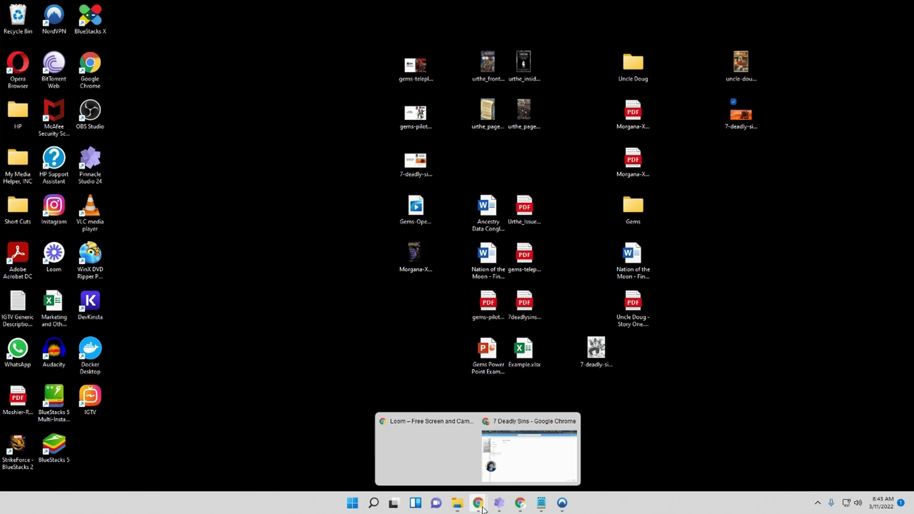
click(492, 464)
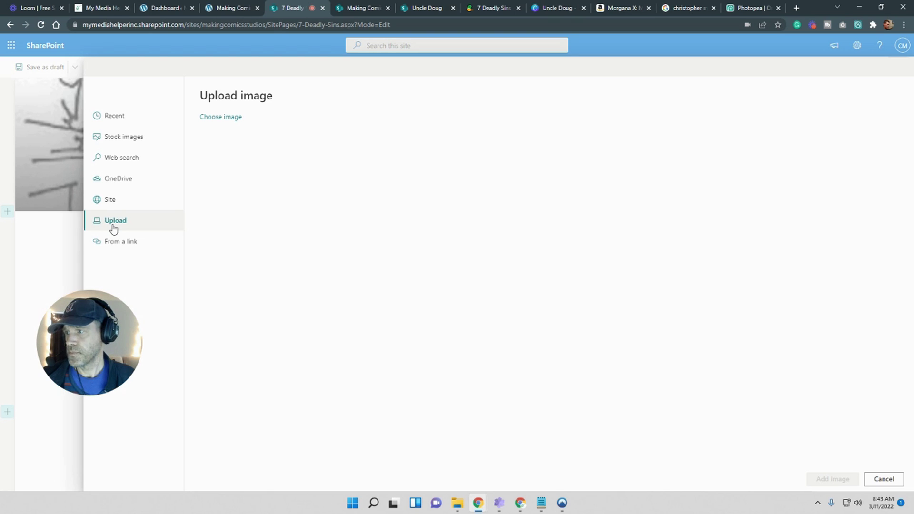
Upload 7-deadly-sins-screenplay-banner.png from the desktop as the page's banner image
click(226, 118)
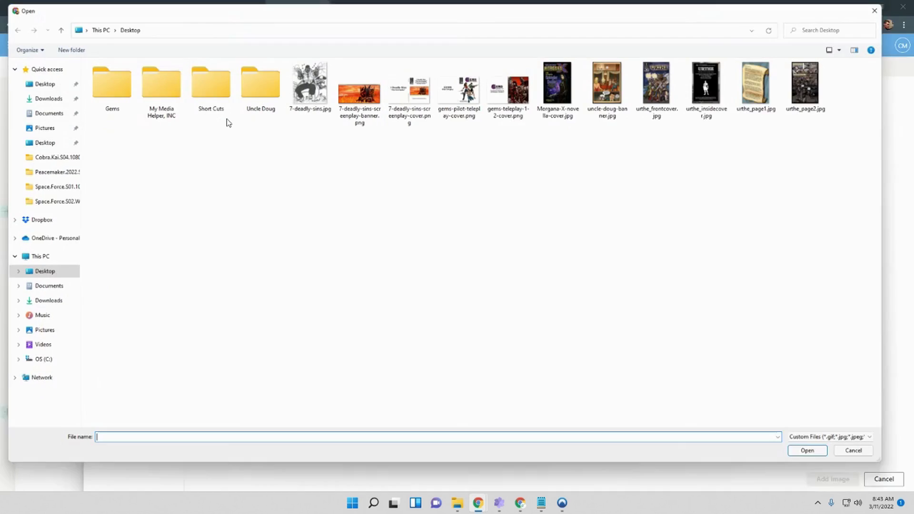
double_click(387, 92)
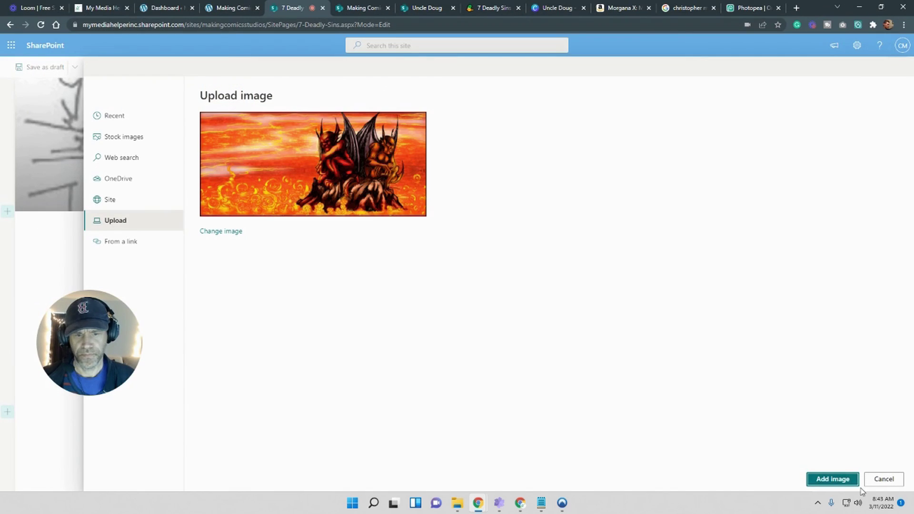
click(849, 481)
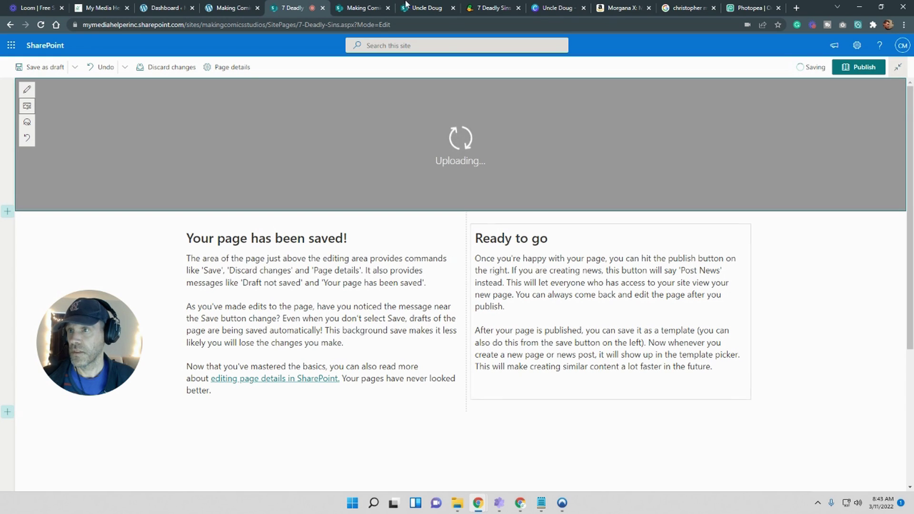
Open the SitePages folder in the Making Comics Studios site's Site Assets library
click(424, 9)
click(362, 8)
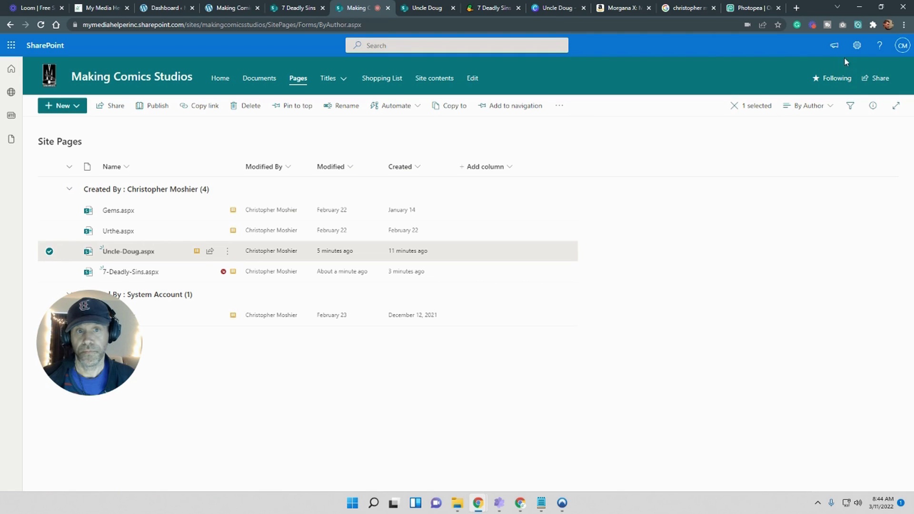
click(857, 45)
click(790, 135)
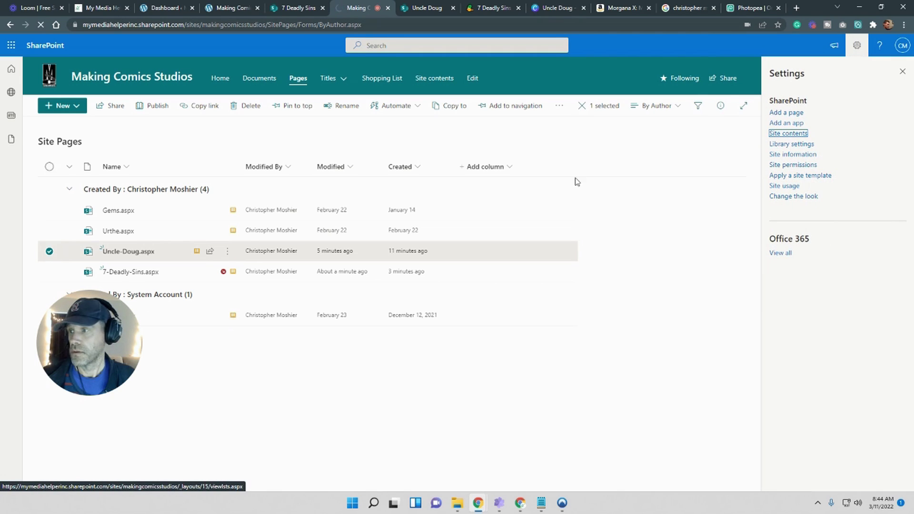
click(788, 133)
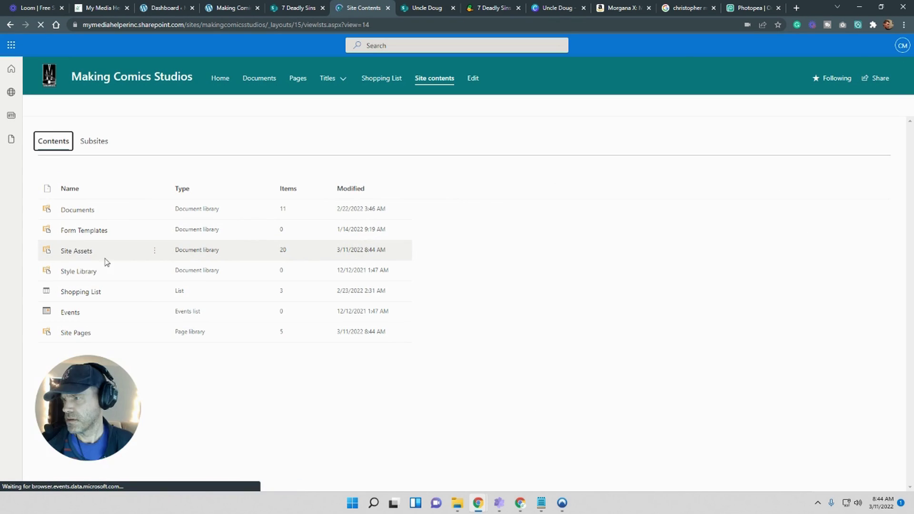
click(71, 254)
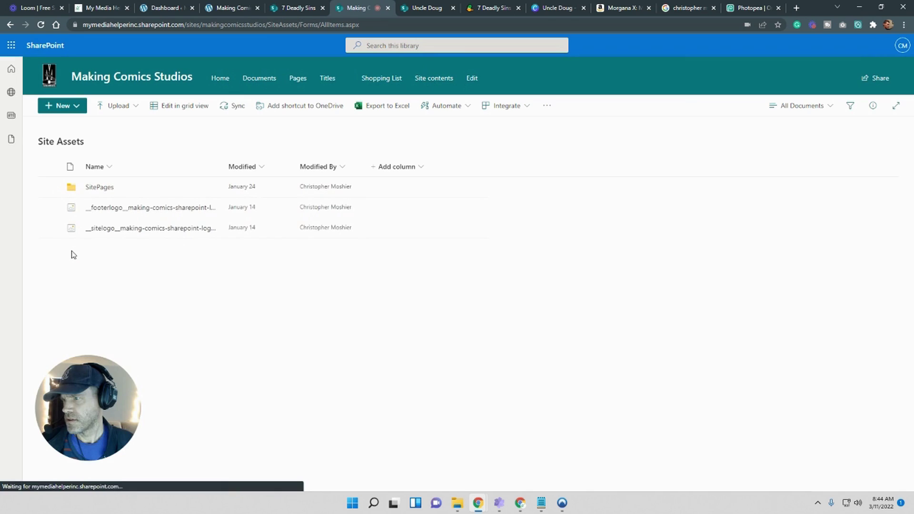
click(99, 188)
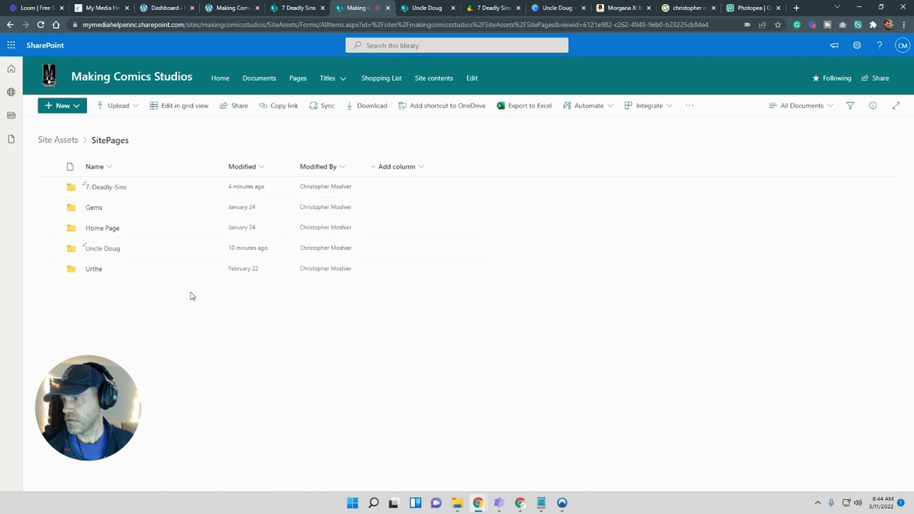
Rename the 7-Deadly-Sins folder as 7 Deadly Sins, with spaces instead of hyphens
click(212, 191)
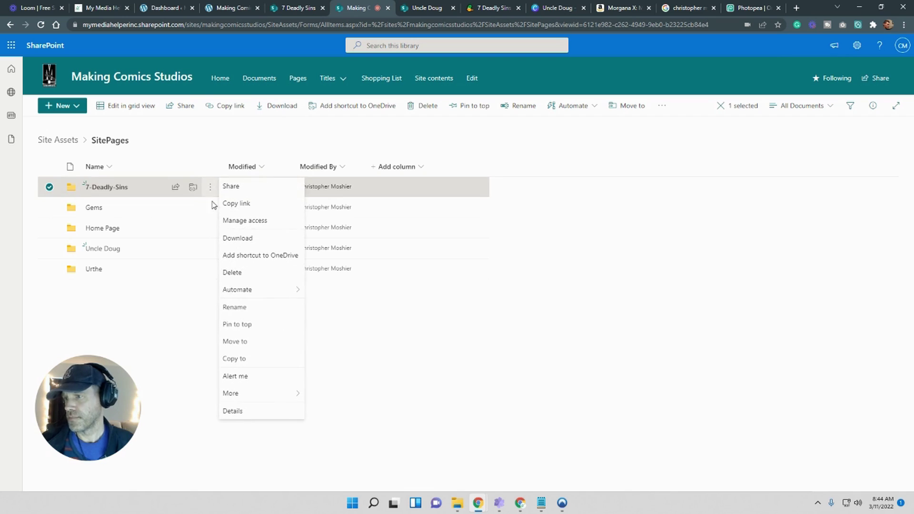
click(240, 304)
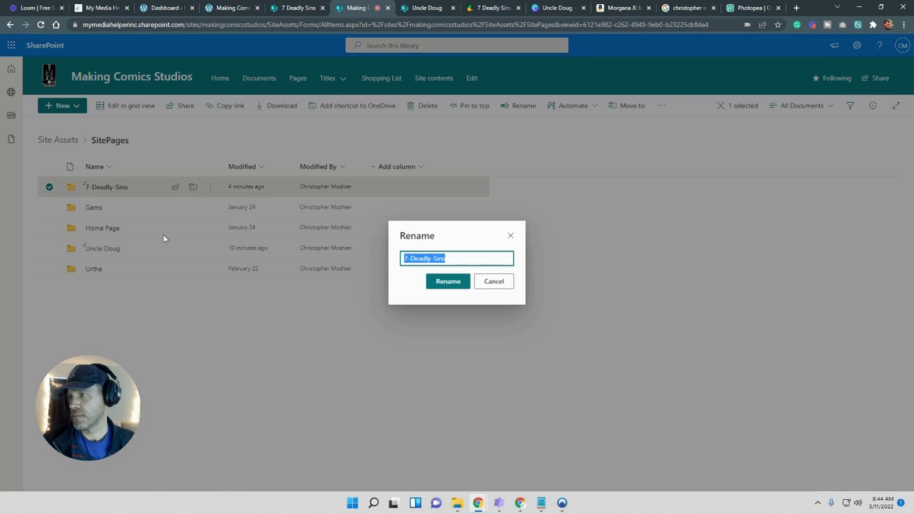
click(410, 262)
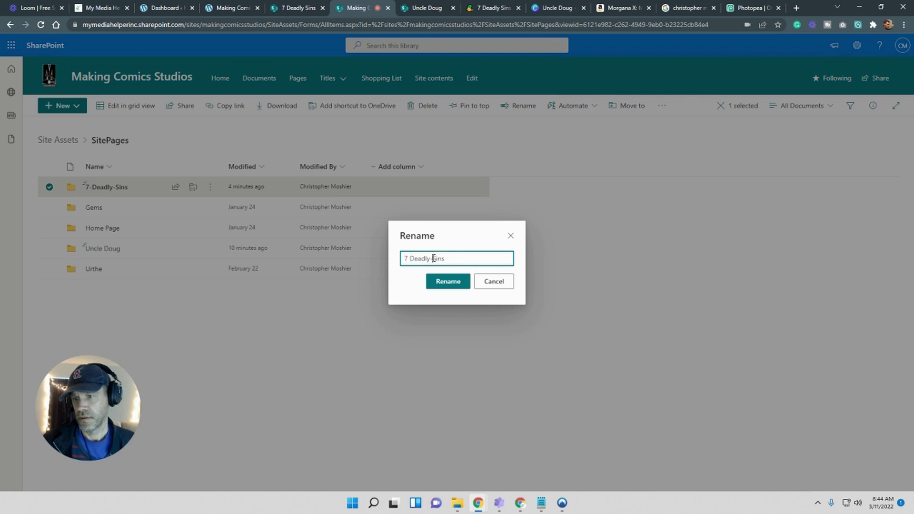
click(448, 282)
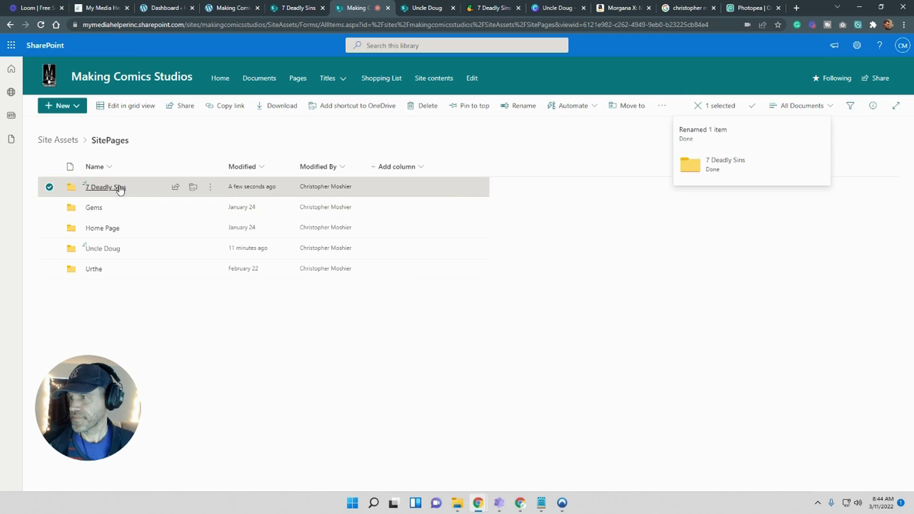
Open the 7 Deadly Sins folder, examine its images as tiles, and switch back to the list view
click(119, 189)
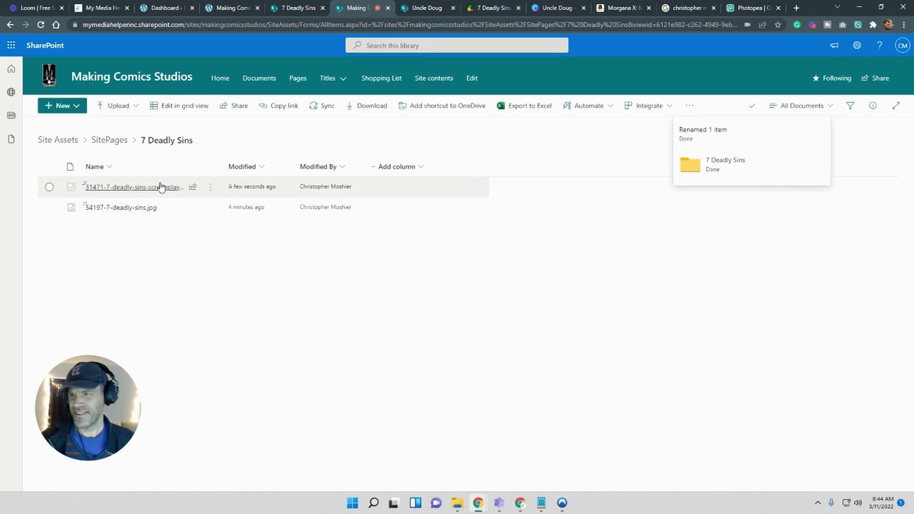
click(831, 107)
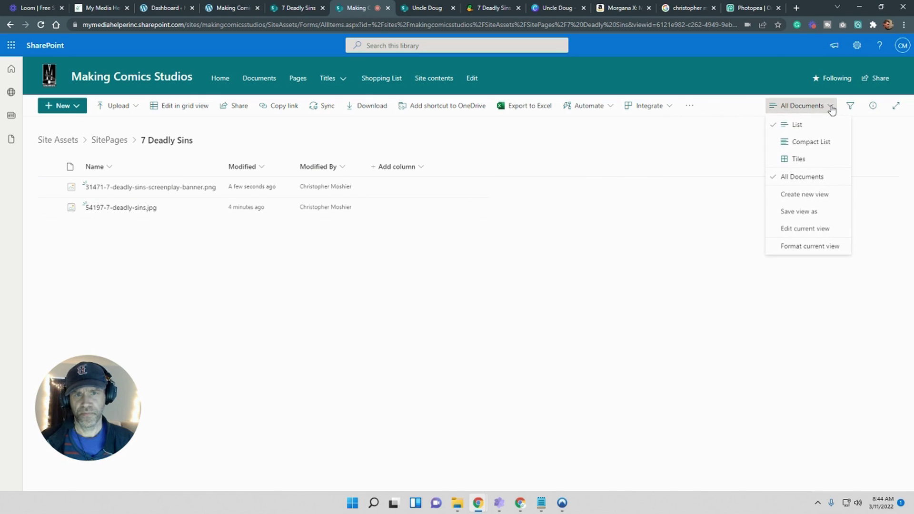
click(800, 161)
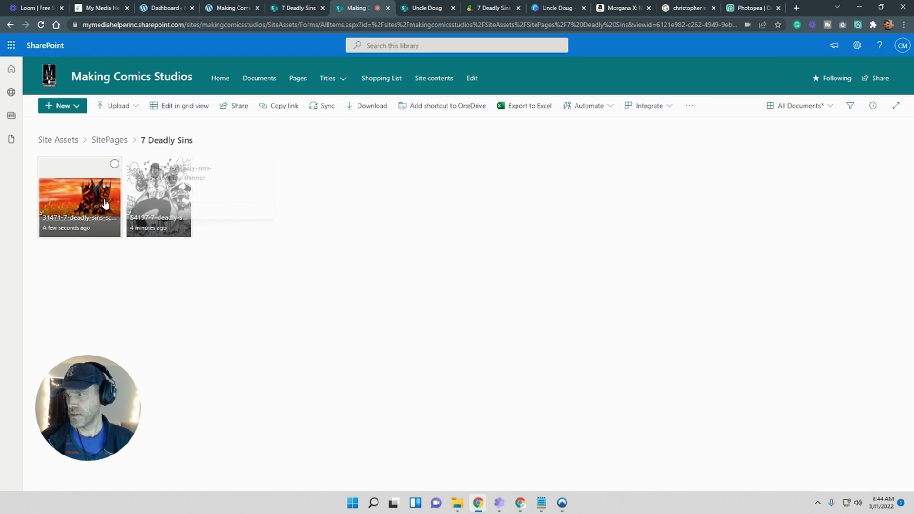
mouse_move(110, 205)
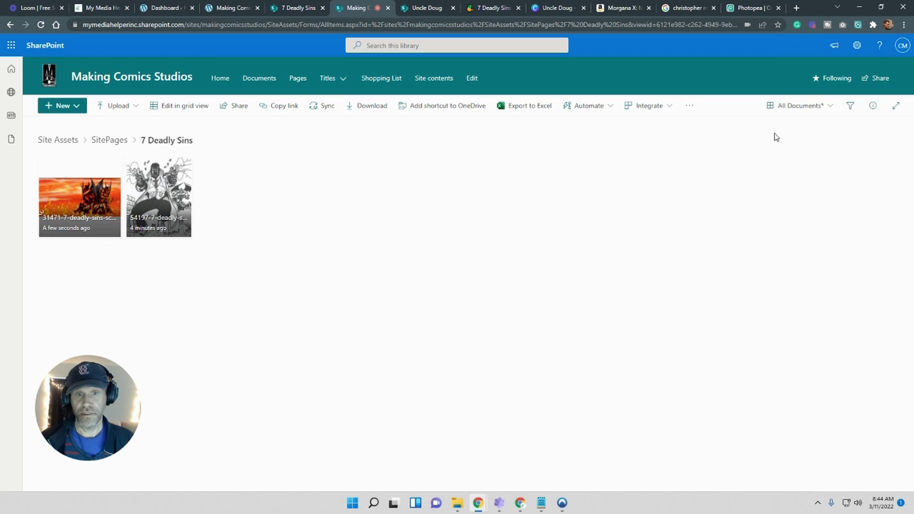
click(831, 106)
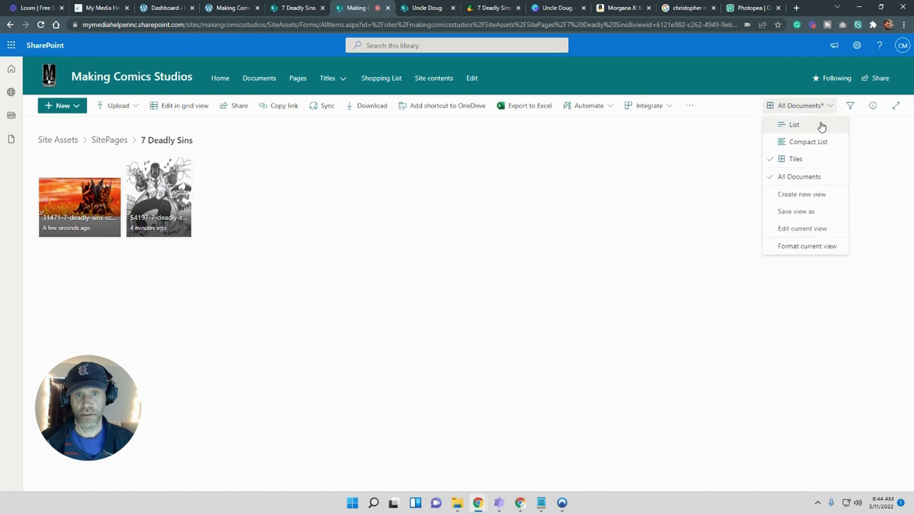
click(790, 125)
Remove the numeric prefix from the PNG banner's file name, making it 7-deadly-sins-screenplay-banner
click(210, 187)
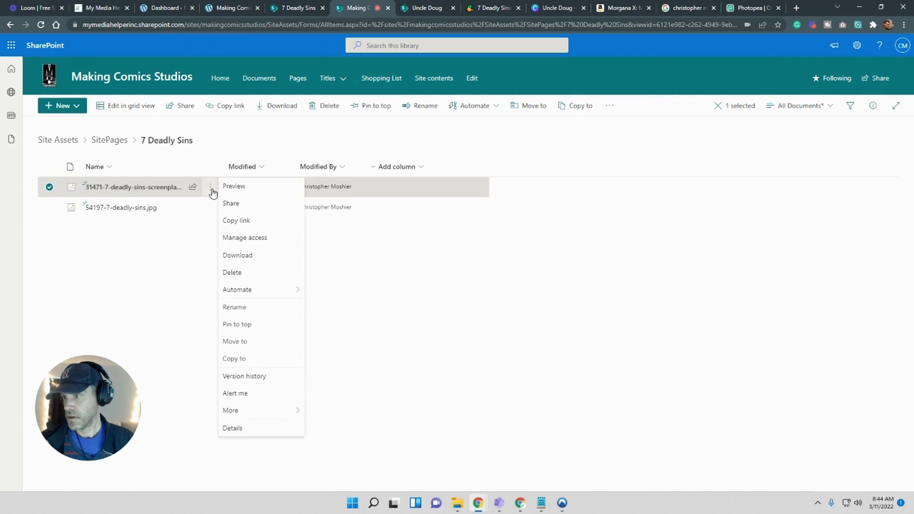
click(247, 312)
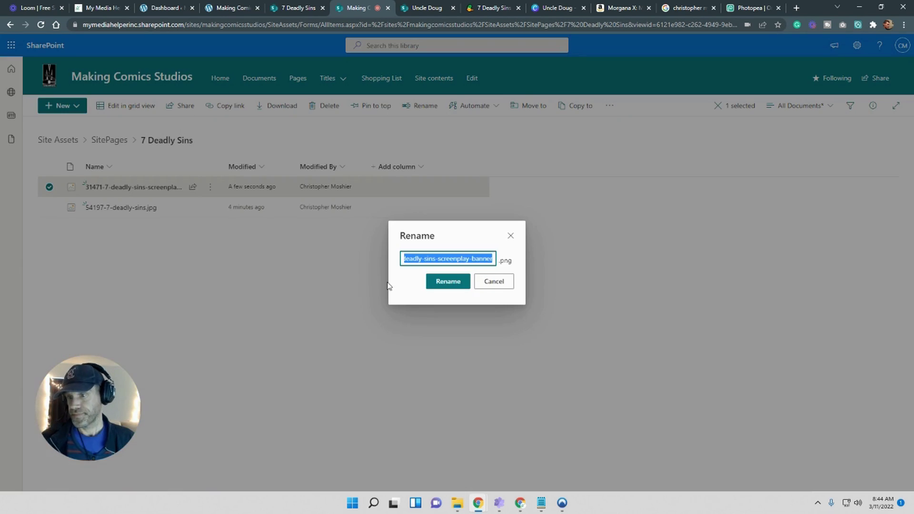
drag(425, 263, 325, 257)
click(432, 258)
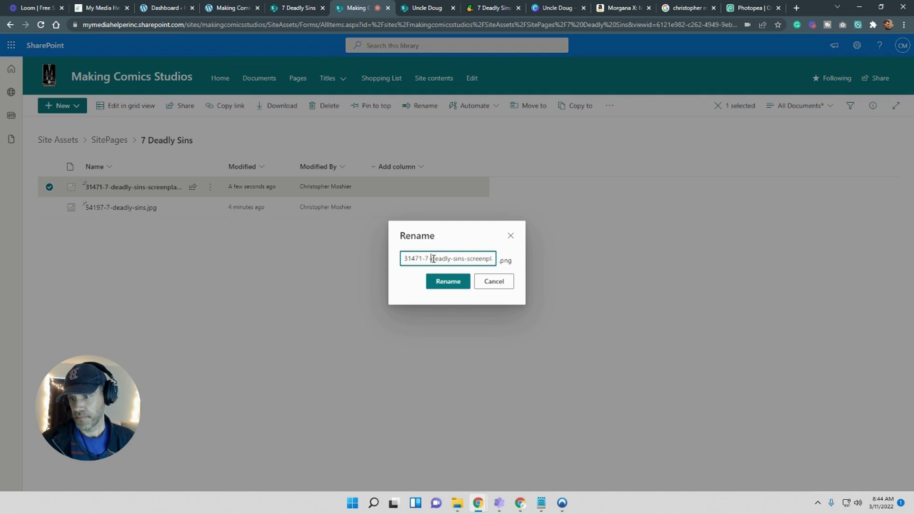
key(BackSpace)
key(BackSpace)
key(BackSpace)
key(BackSpace)
key(BackSpace)
key(BackSpace)
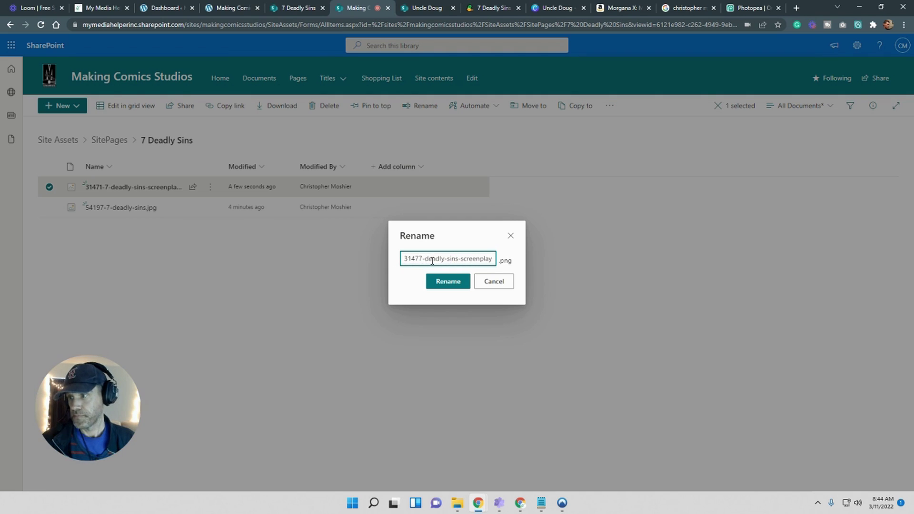
click(434, 281)
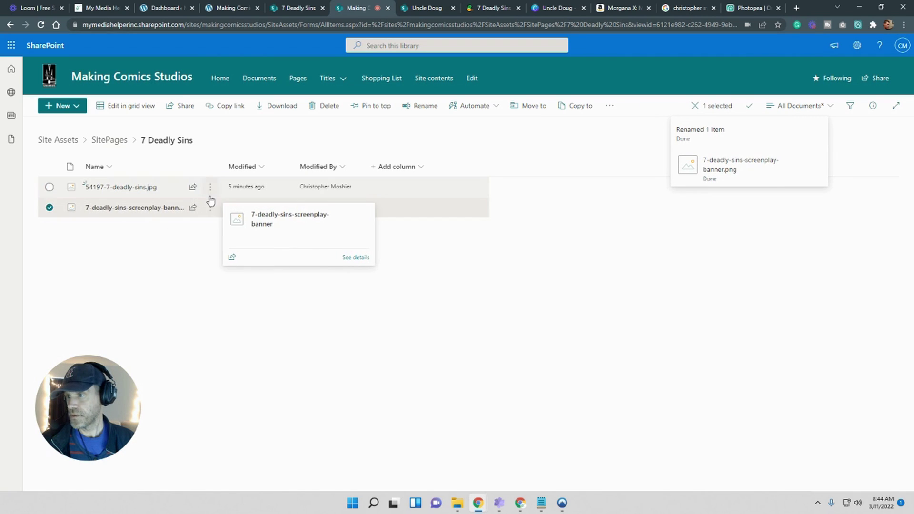
Remove the numeric prefix from the JPG's file name, making it 7-deadly-sins
click(210, 187)
click(236, 307)
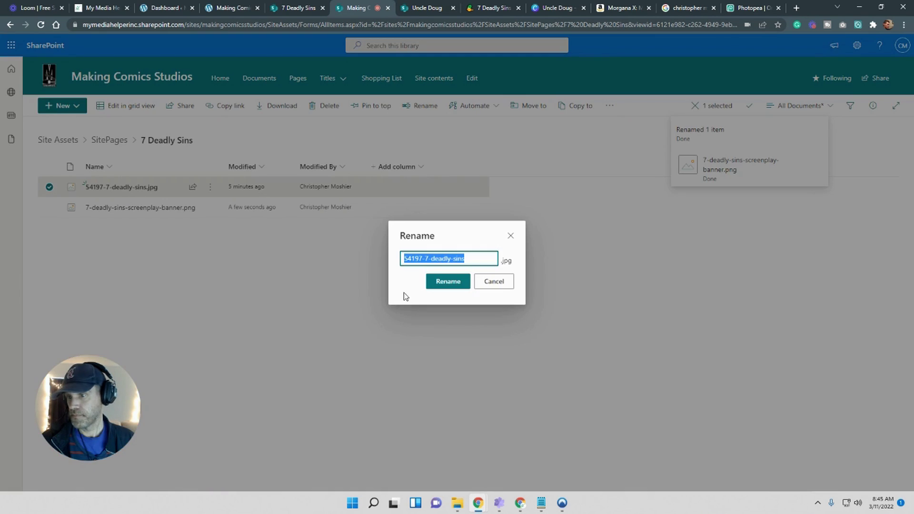
click(426, 261)
key(BackSpace)
key(BackSpace)
key(BackSpace)
key(BackSpace)
key(BackSpace)
key(BackSpace)
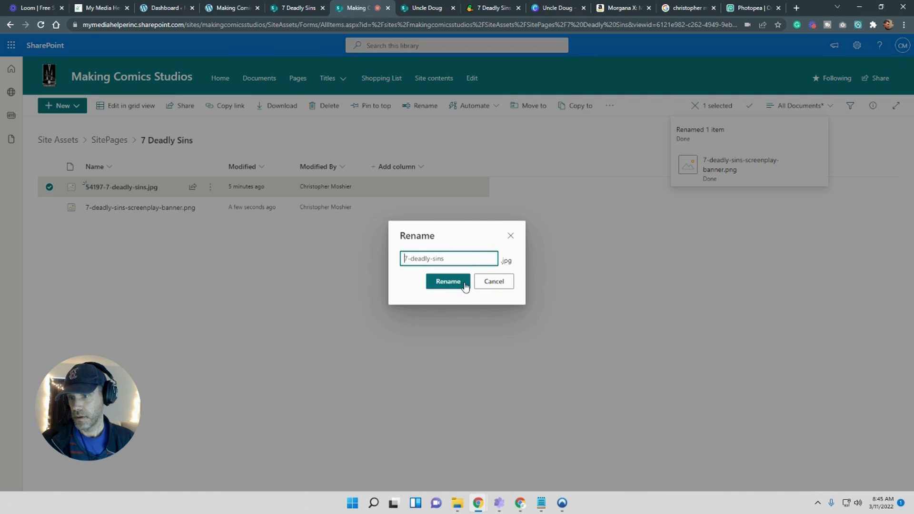
click(455, 288)
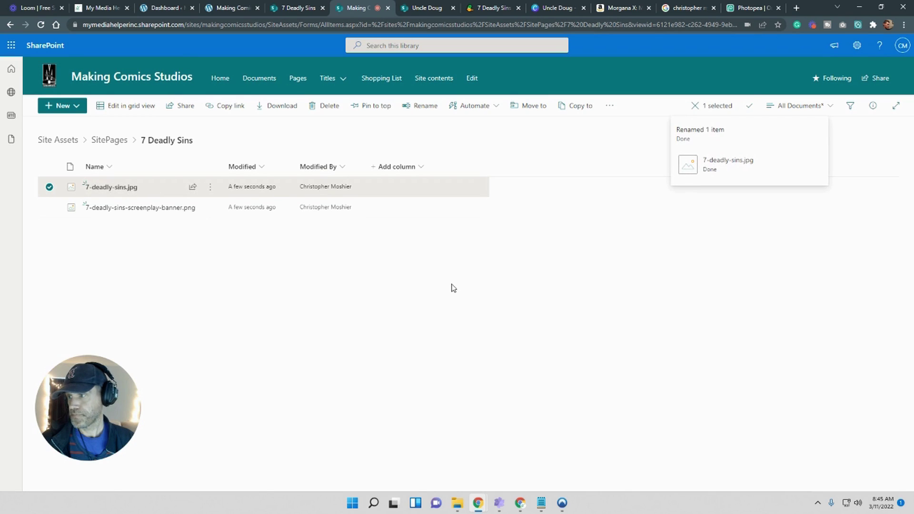
Move the 7 Deadly Sins page banner's focal point upward to bring the demons' heads into the frame
click(279, 5)
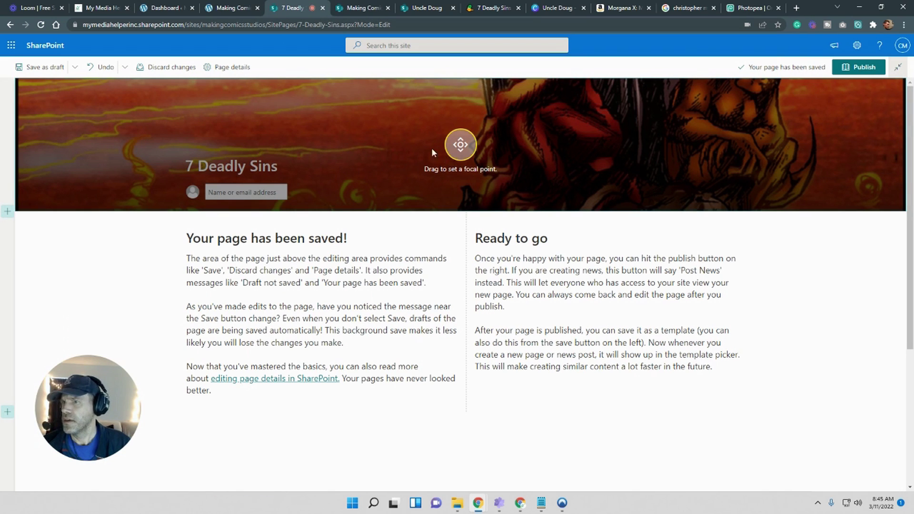
drag(471, 144, 464, 114)
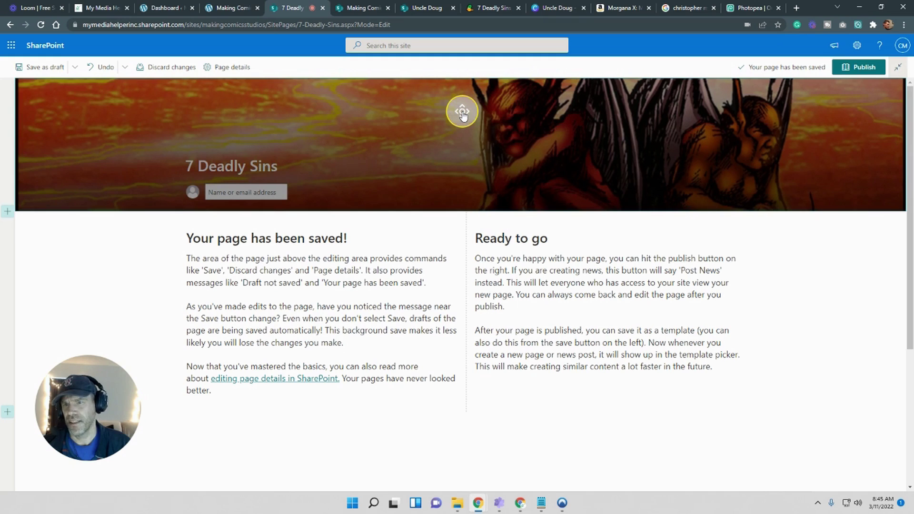
Replace the page banner with 7-deadly-sins-screenplay-banner.png from the site's Site Assets > SitePages > 7 Deadly Sins folder and move its focal point upward
click(462, 112)
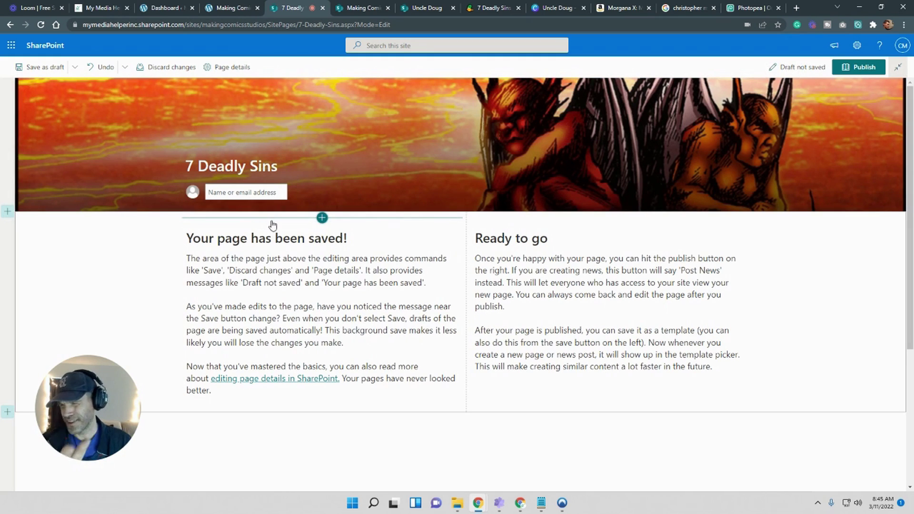
mouse_move(113, 91)
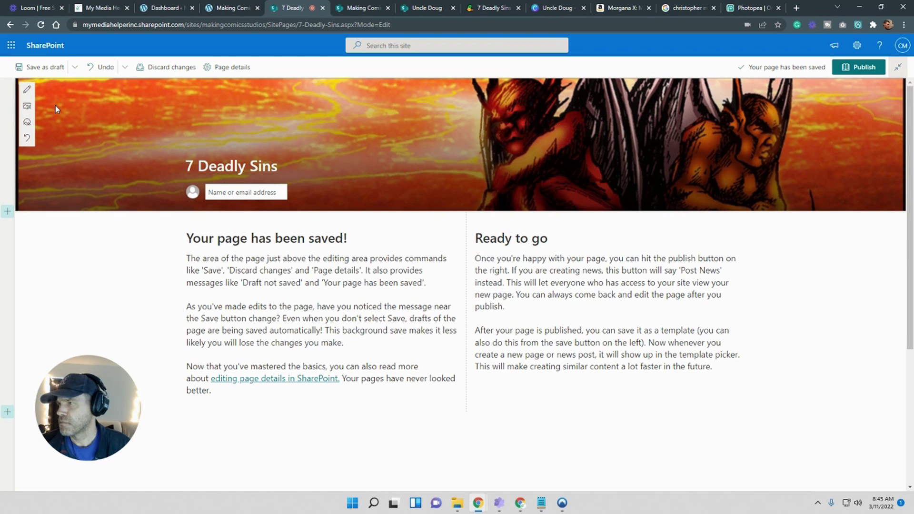
click(26, 108)
click(109, 201)
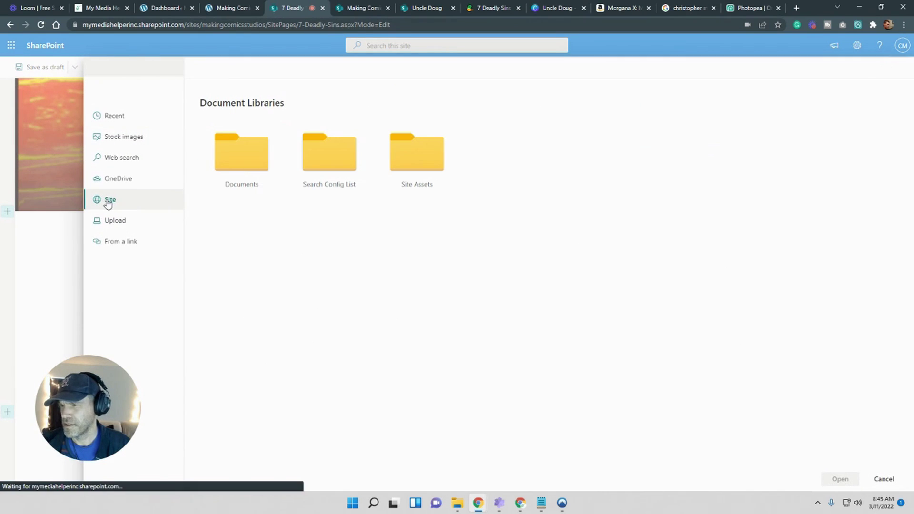
click(409, 155)
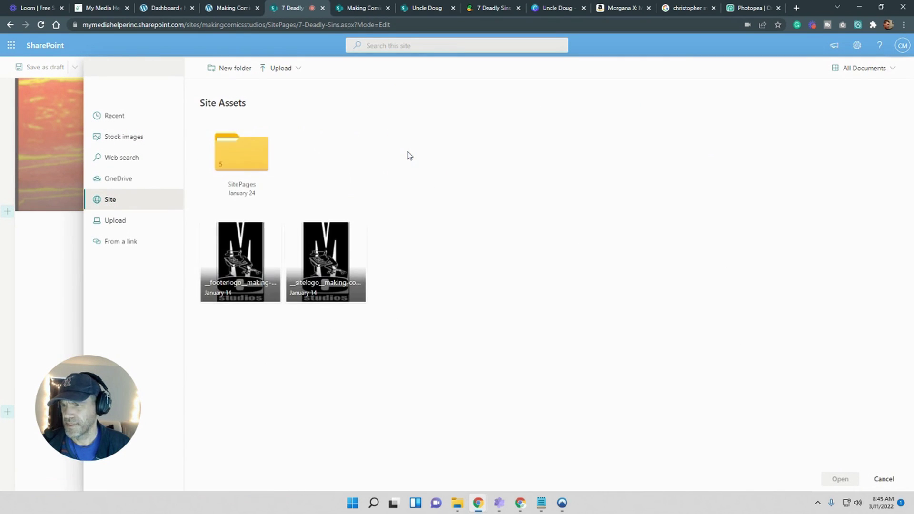
click(247, 157)
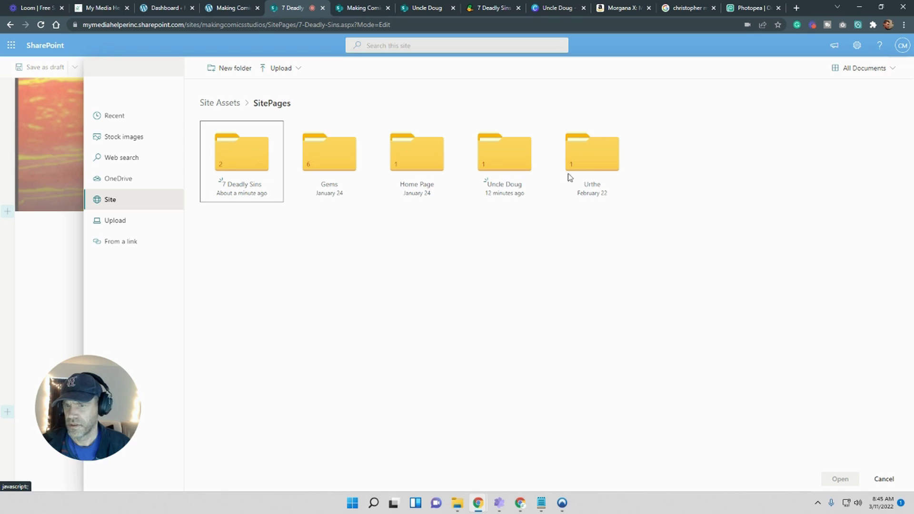
click(239, 160)
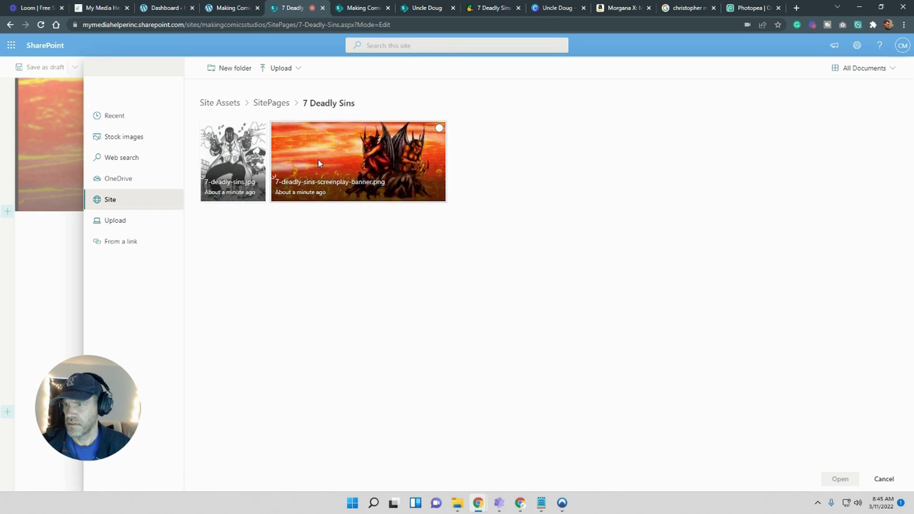
click(363, 181)
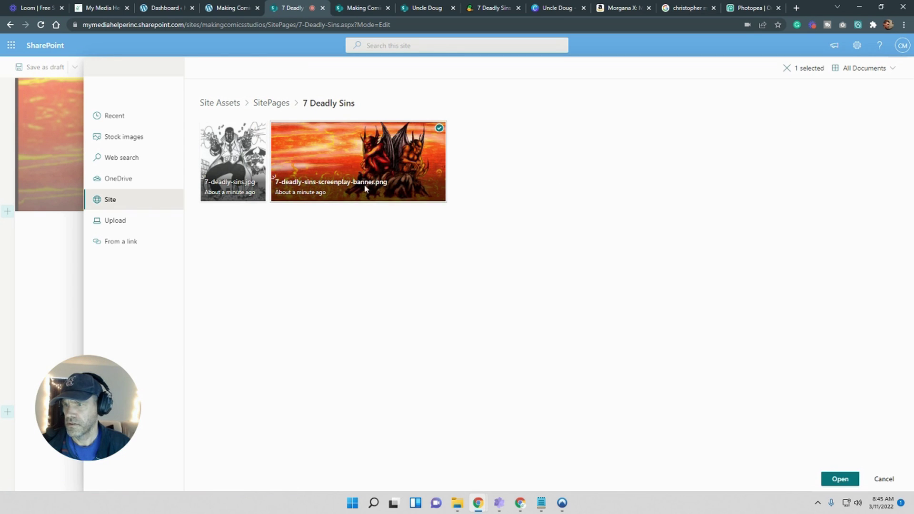
click(839, 482)
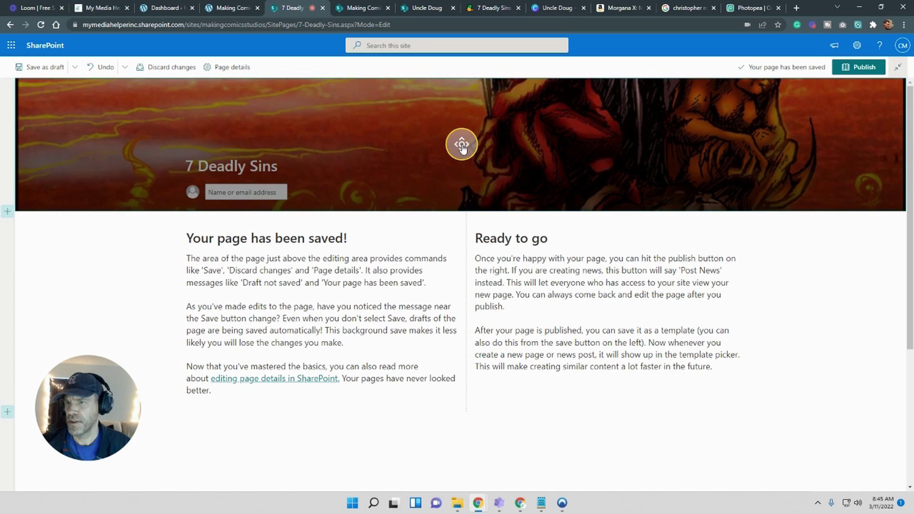
drag(460, 144, 465, 112)
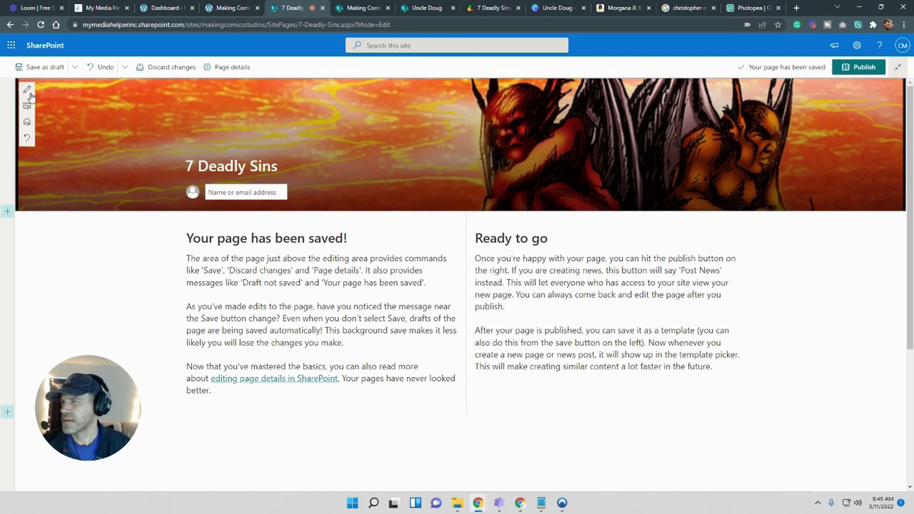
Review the title area's layout and alternative text settings, close them unchanged, and save the 7 Deadly Sins page as a draft
click(27, 89)
scroll(838, 228, down, 2)
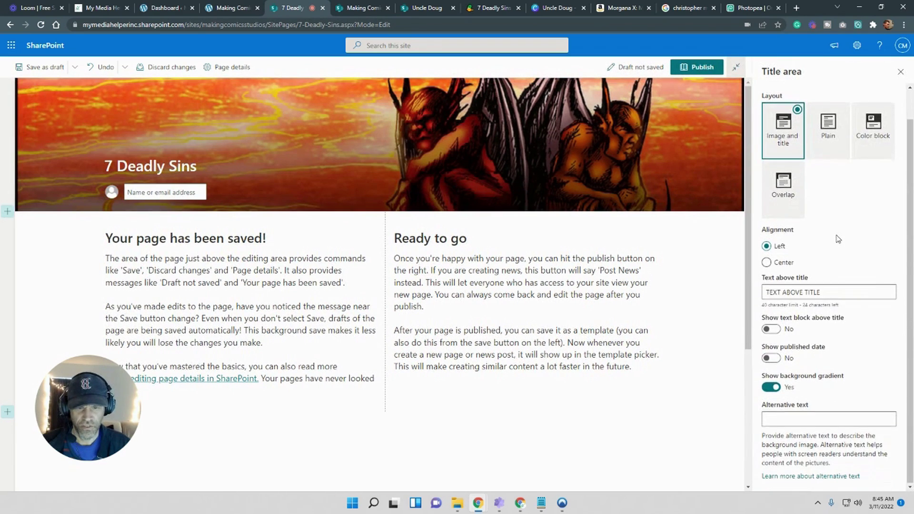
scroll(847, 220, up, 2)
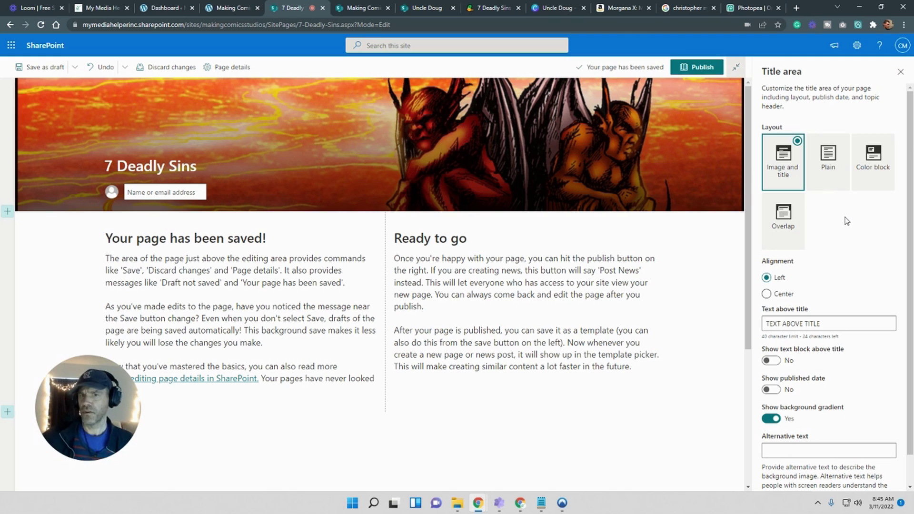
click(900, 72)
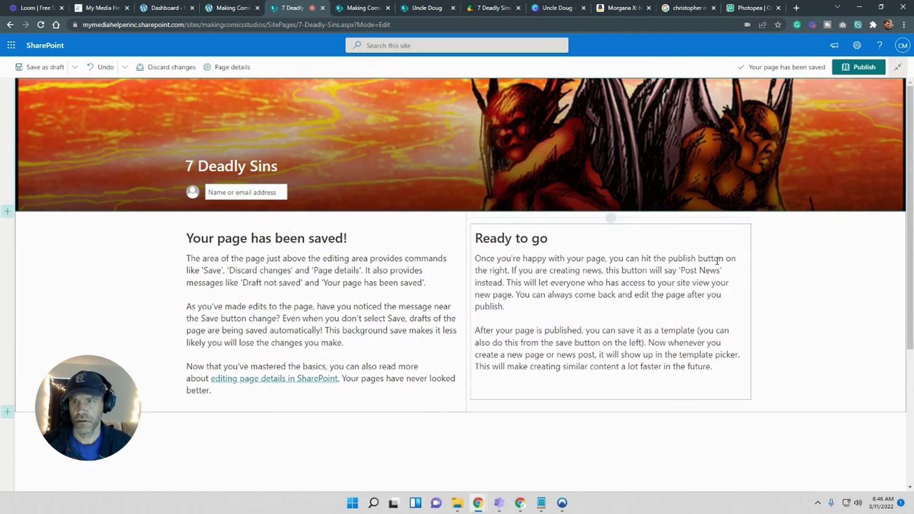
click(38, 67)
Copy the web address of the saved 7 Deadly Sins page
click(280, 26)
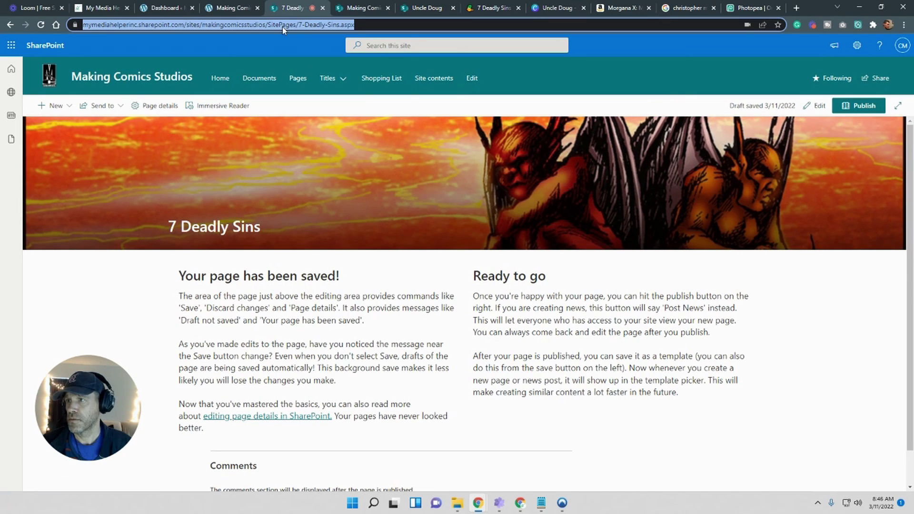
right_click(282, 27)
click(322, 96)
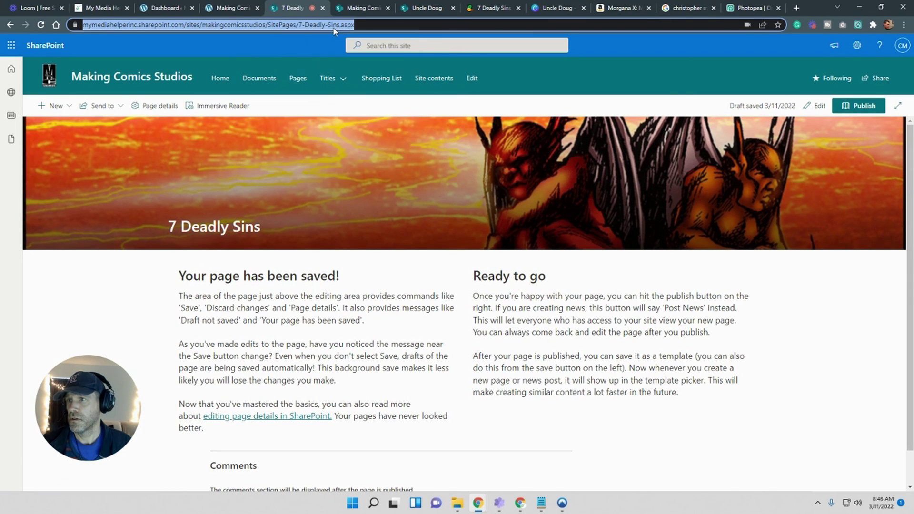
Add a navigation link named 7 Deadly Sins with the copied page address below Uncle Doug under Titles, and save the navigation
click(472, 82)
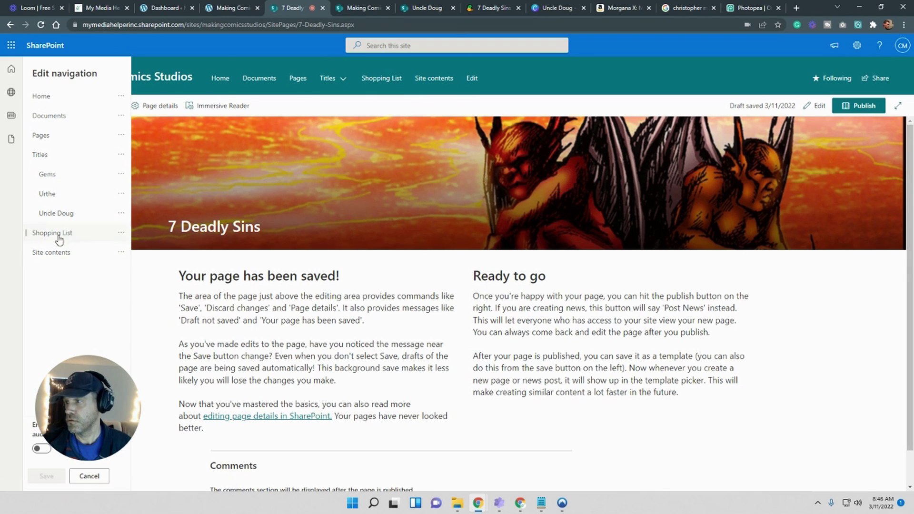
click(81, 224)
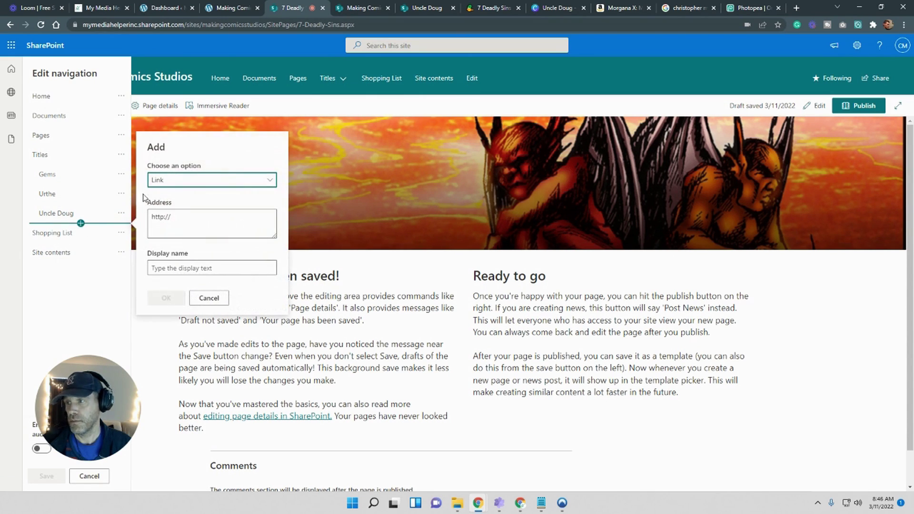
click(179, 226)
drag(181, 217, 151, 216)
key(ctrl+v)
click(217, 268)
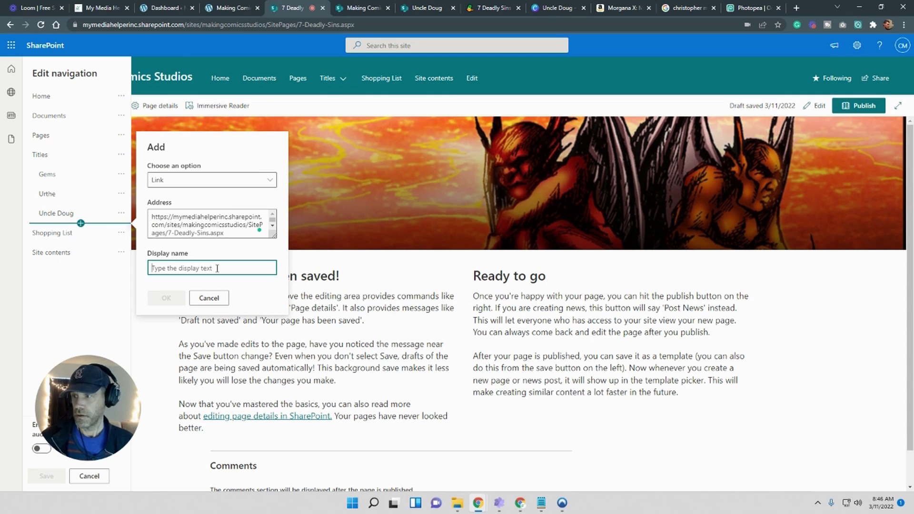
text(7 Deadly Sins)
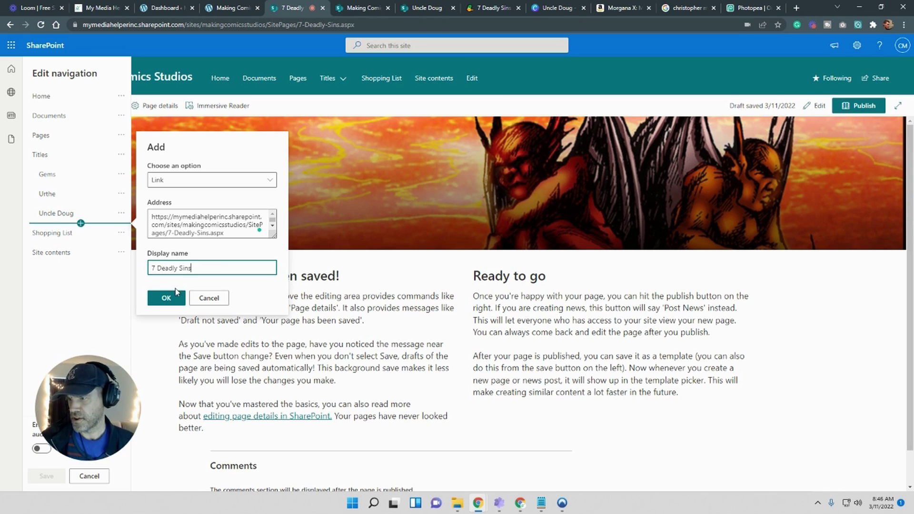
click(168, 299)
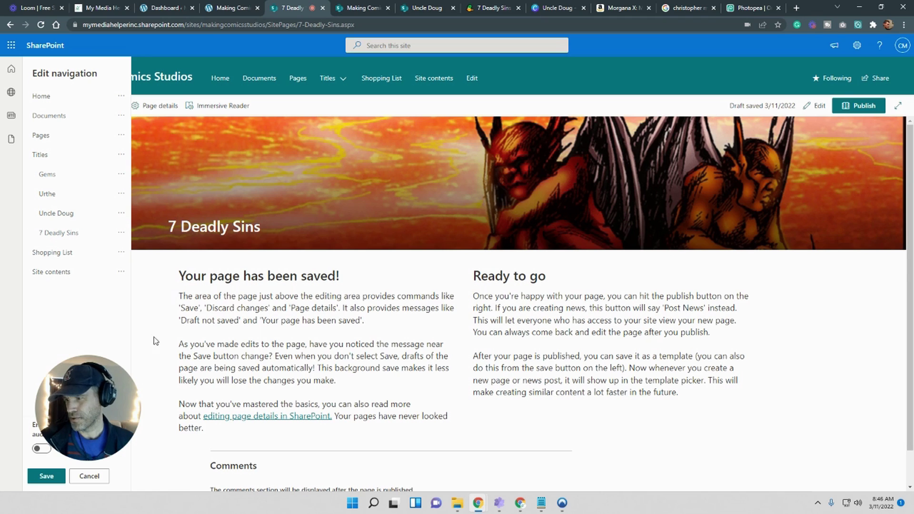
click(46, 476)
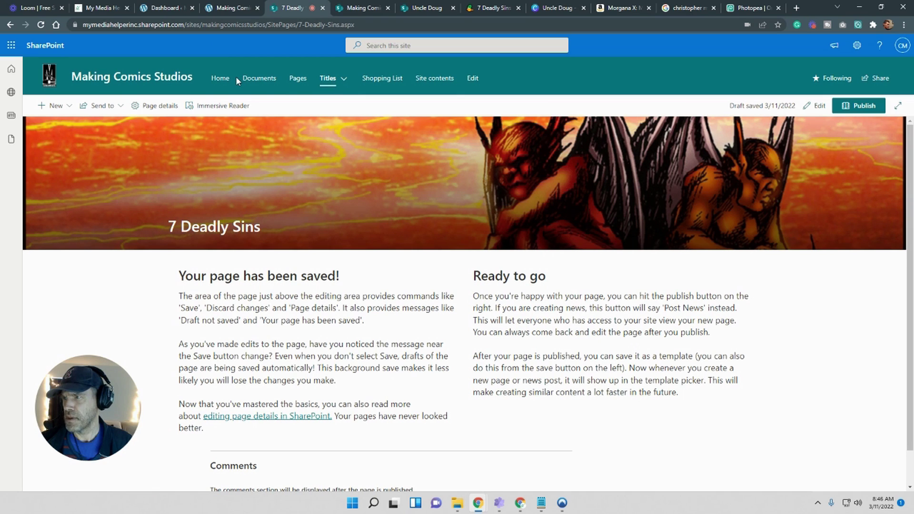
Test the new 7 Deadly Sins link under Titles by following it from the site's home page
click(220, 78)
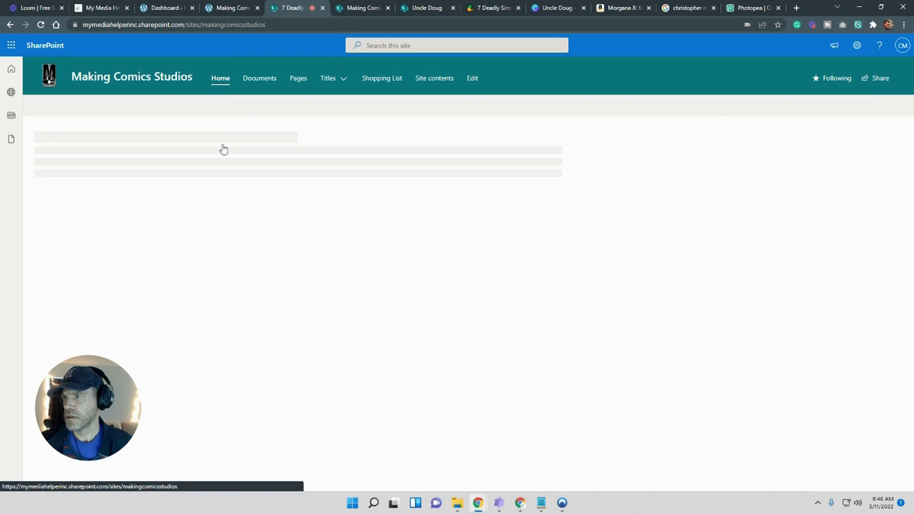
click(343, 80)
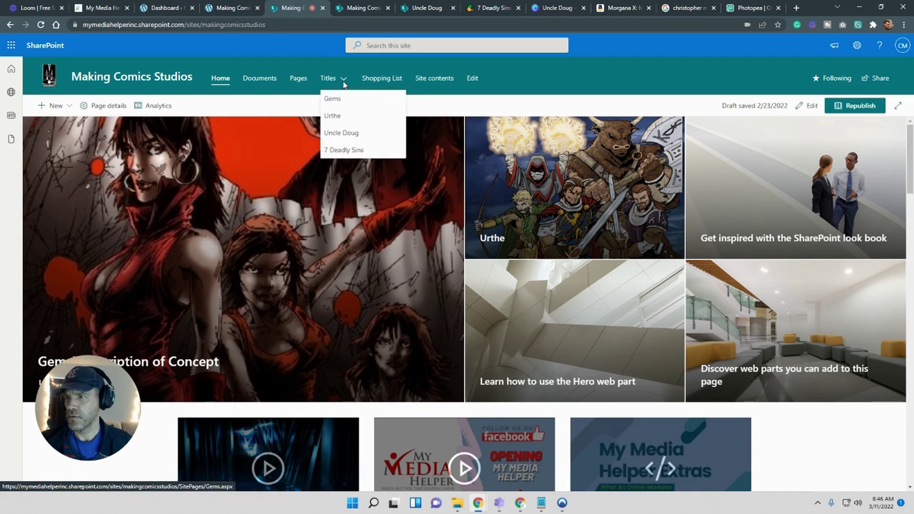
click(339, 150)
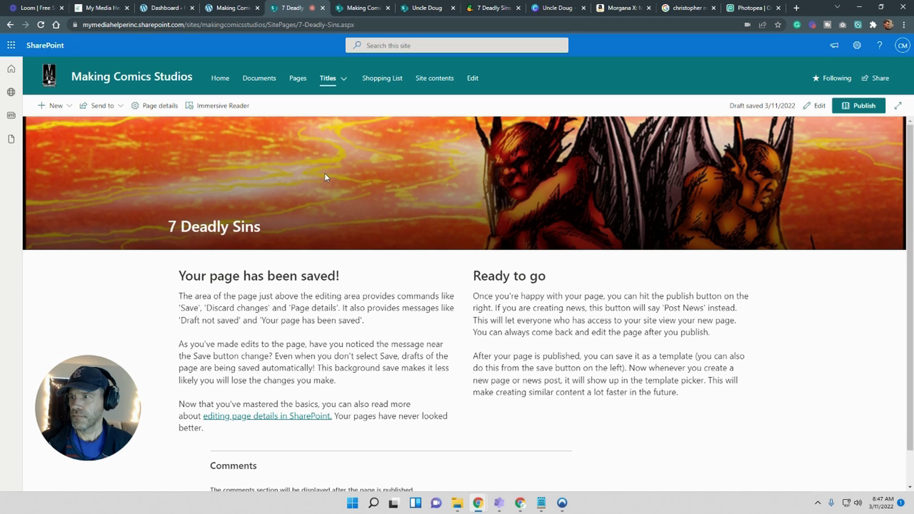
Switch to The Duck webcomics site, return to the main 7 Deadly Sins comic page, and examine the comics list on the makingcomicsstudios profile
click(488, 8)
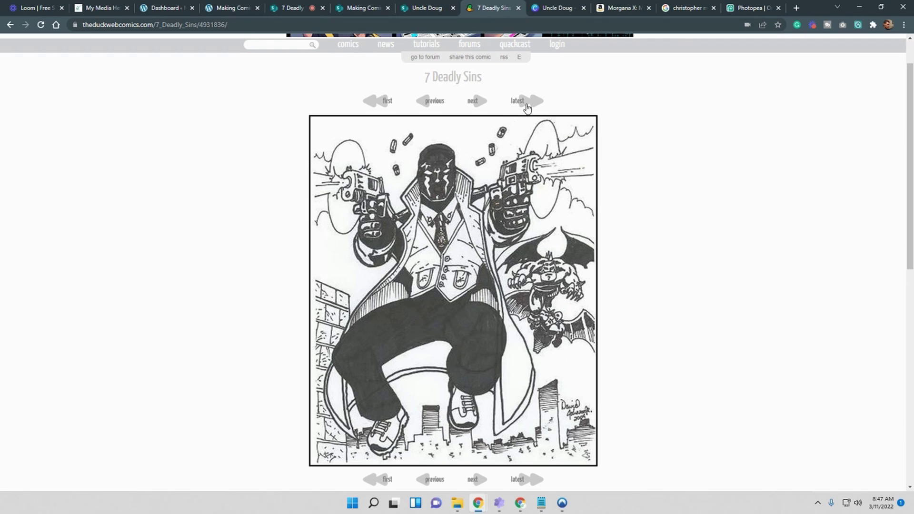
click(8, 25)
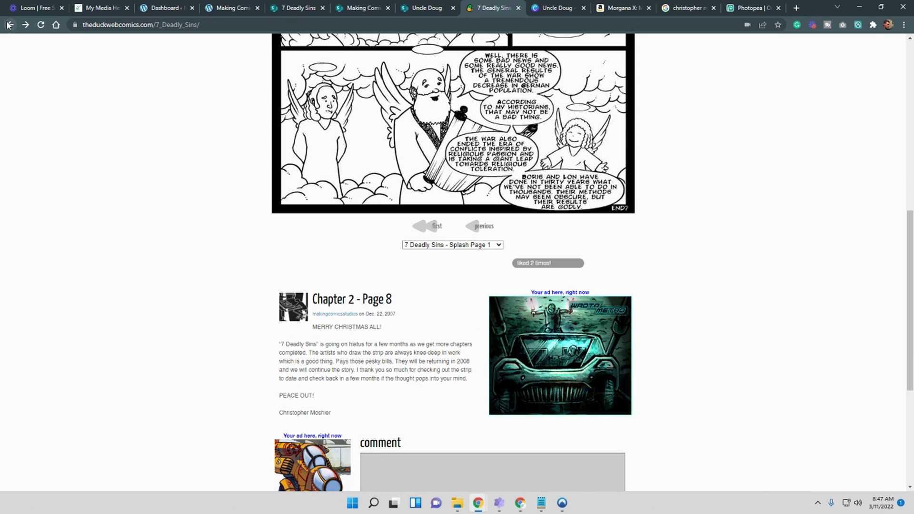
scroll(188, 267, up, 3)
scroll(189, 270, down, 4)
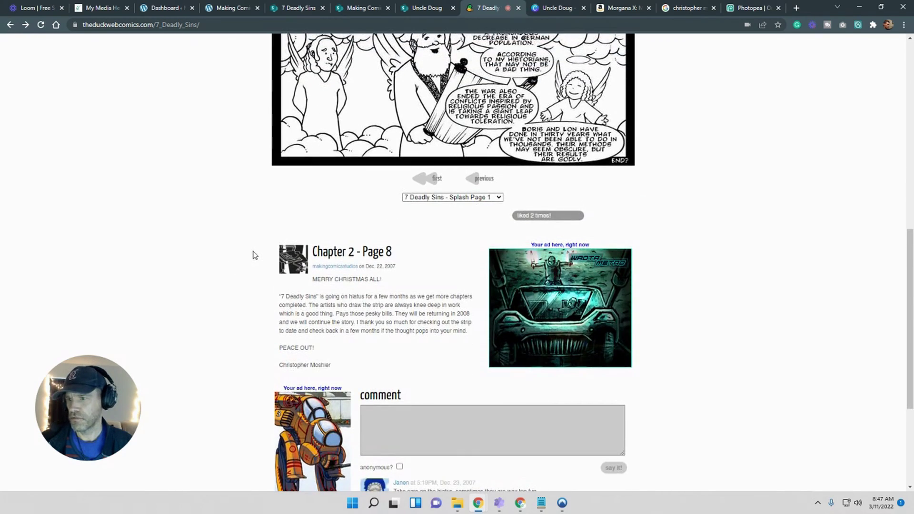
scroll(253, 256, up, 2)
scroll(253, 256, down, 5)
scroll(253, 255, up, 6)
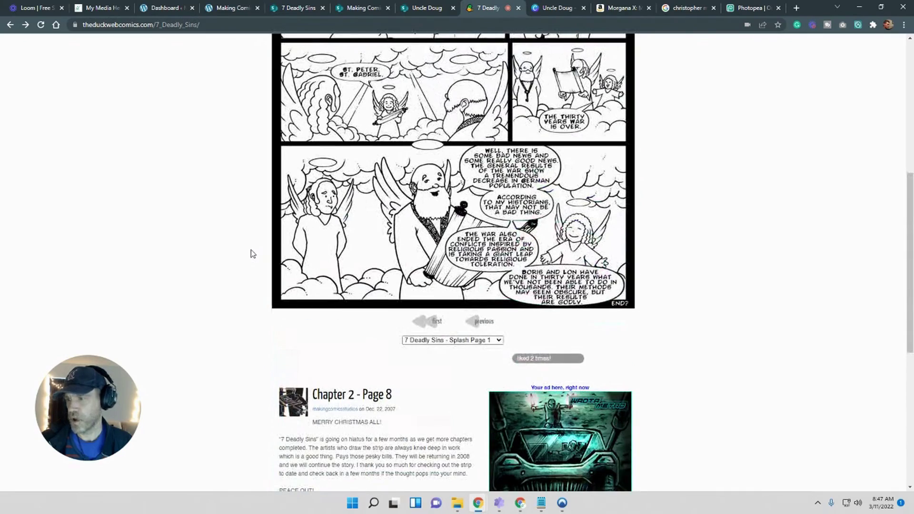
scroll(253, 254, down, 1)
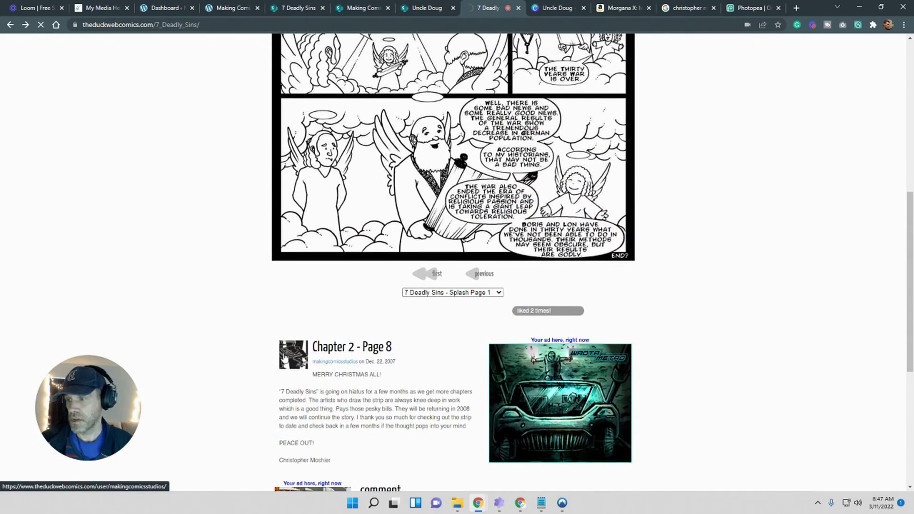
click(286, 358)
scroll(270, 329, down, 4)
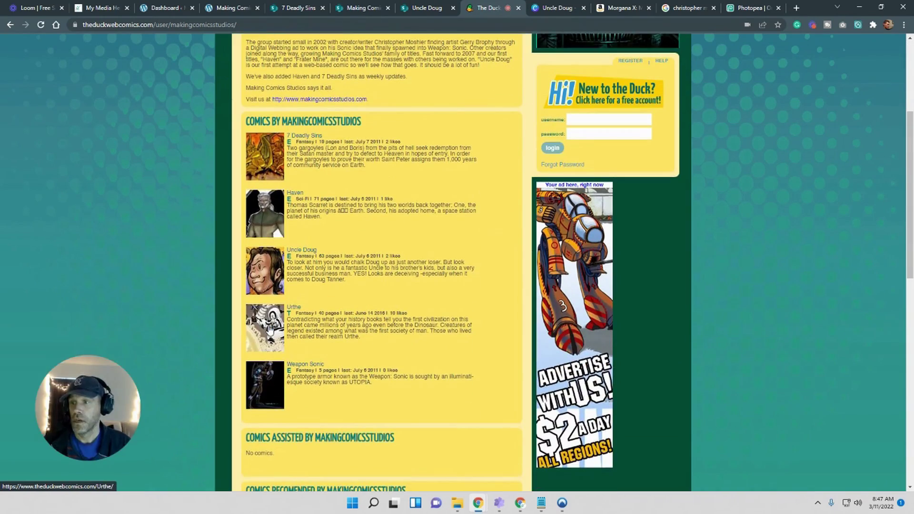
Switch to the Making Comics Studios SharePoint site and create a copy of the Uncle Doug page
click(428, 8)
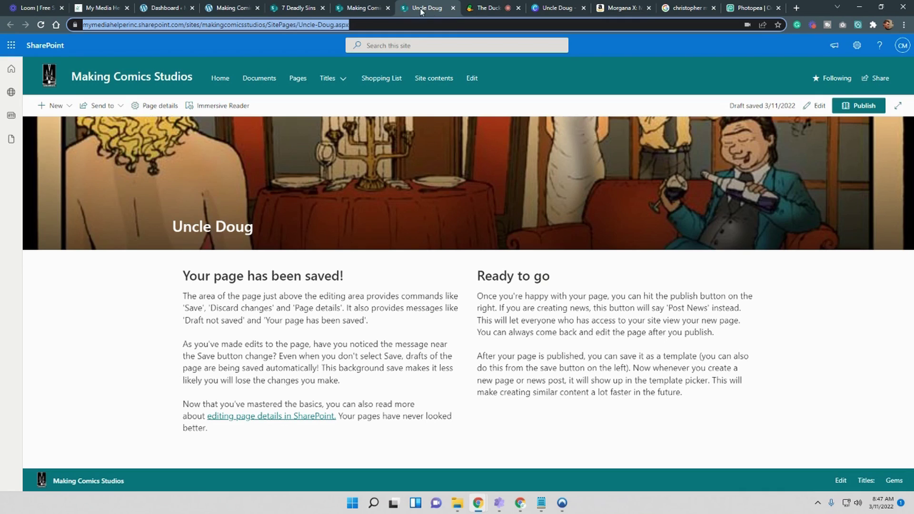
click(365, 9)
click(291, 9)
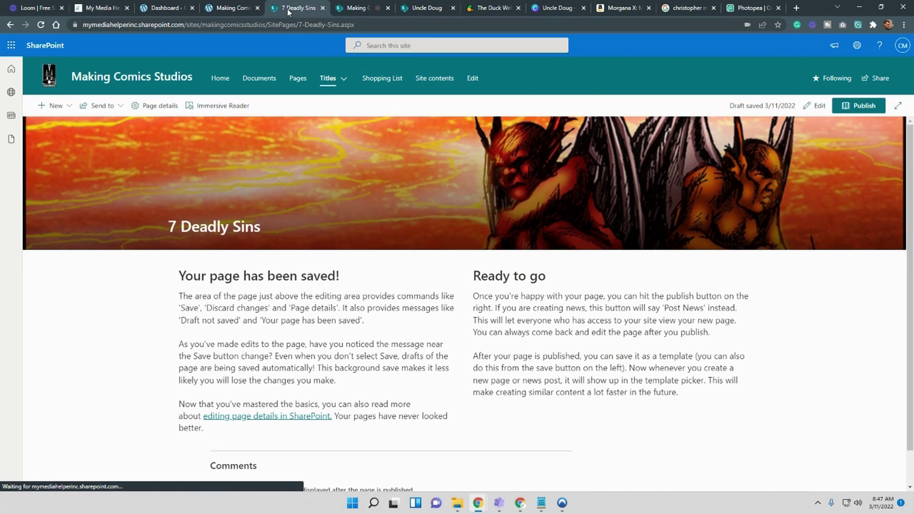
click(343, 79)
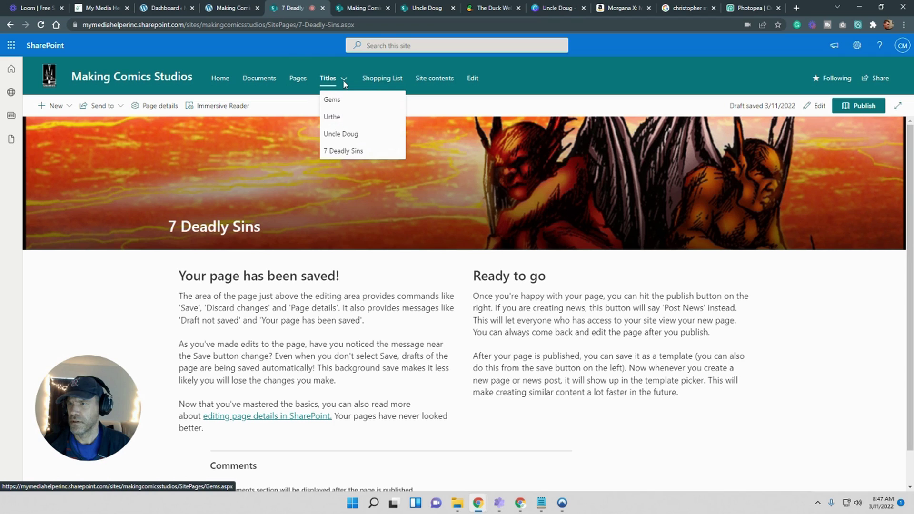
click(365, 8)
click(421, 8)
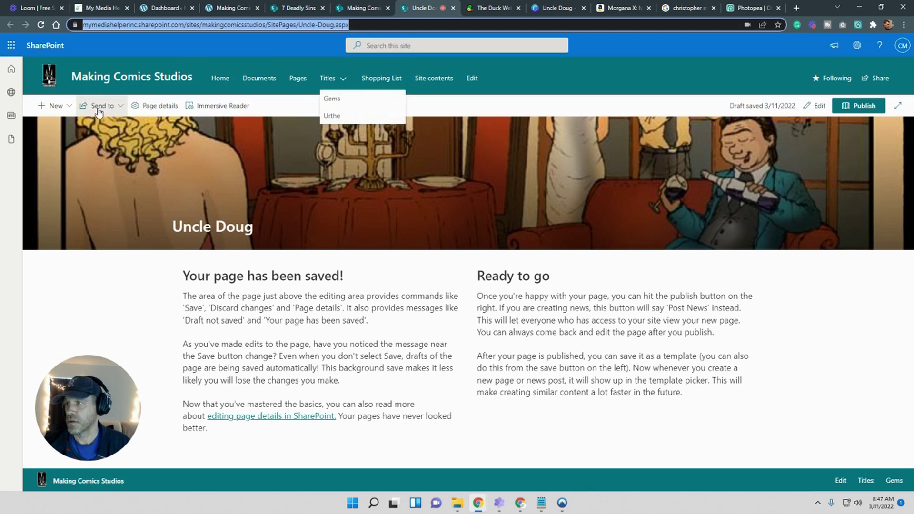
click(81, 109)
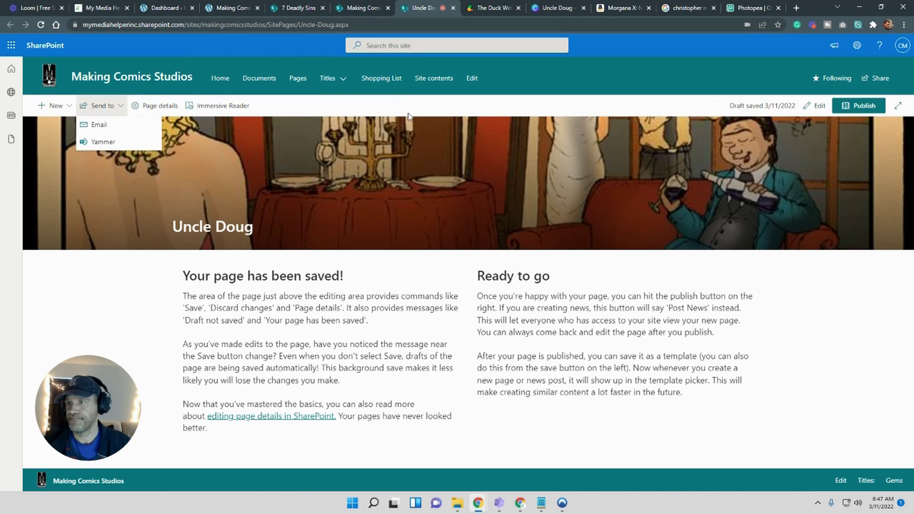
click(68, 108)
click(67, 106)
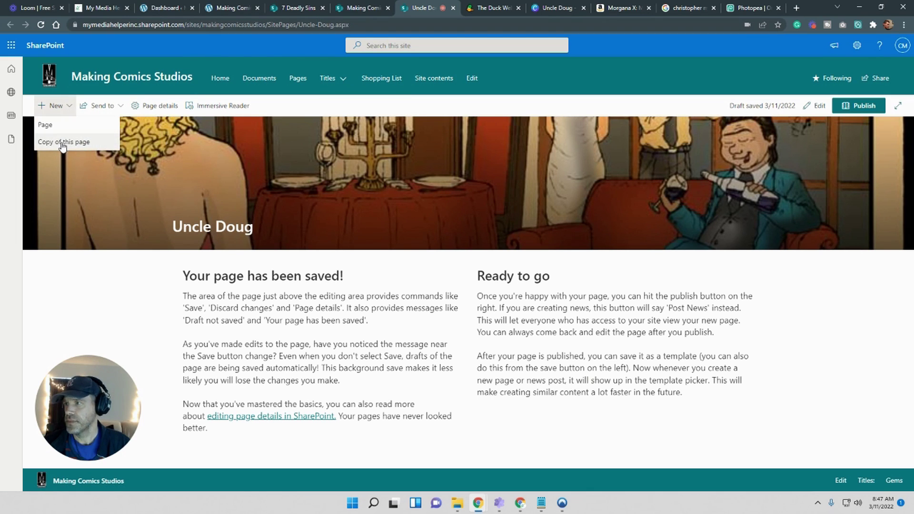
click(62, 143)
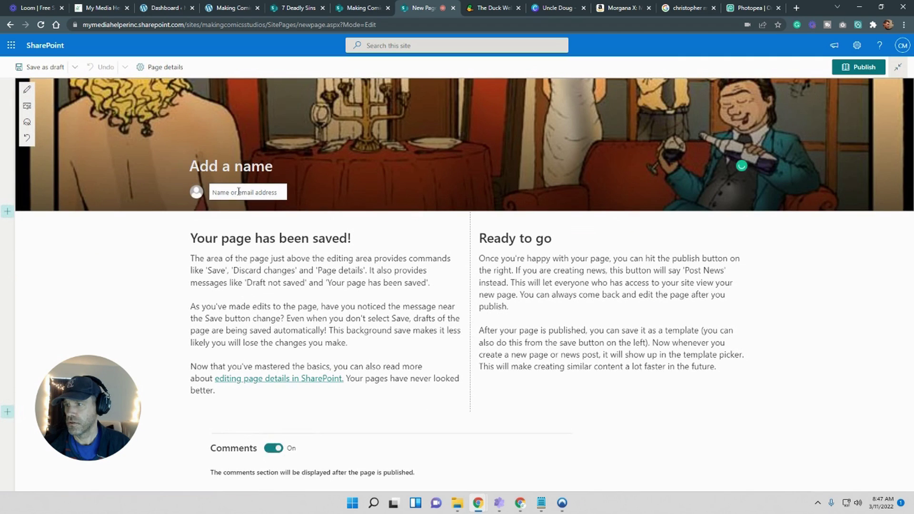
Name the copied page HaVeN and save it as a draft
click(236, 169)
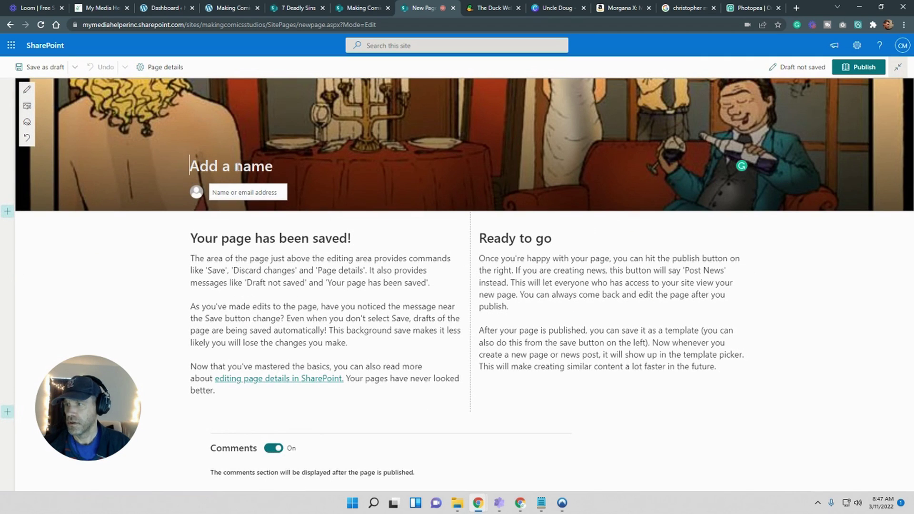
text(HA)
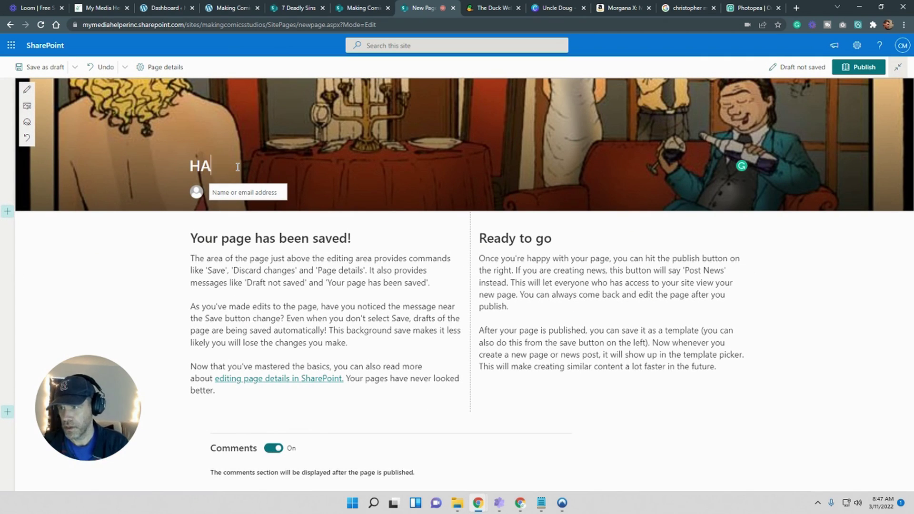
key(BackSpace)
text(a)
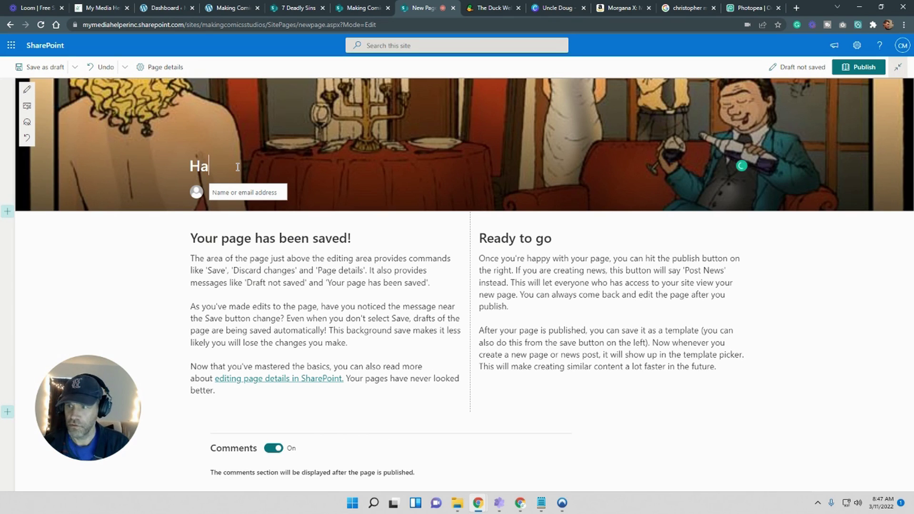
text(VeN)
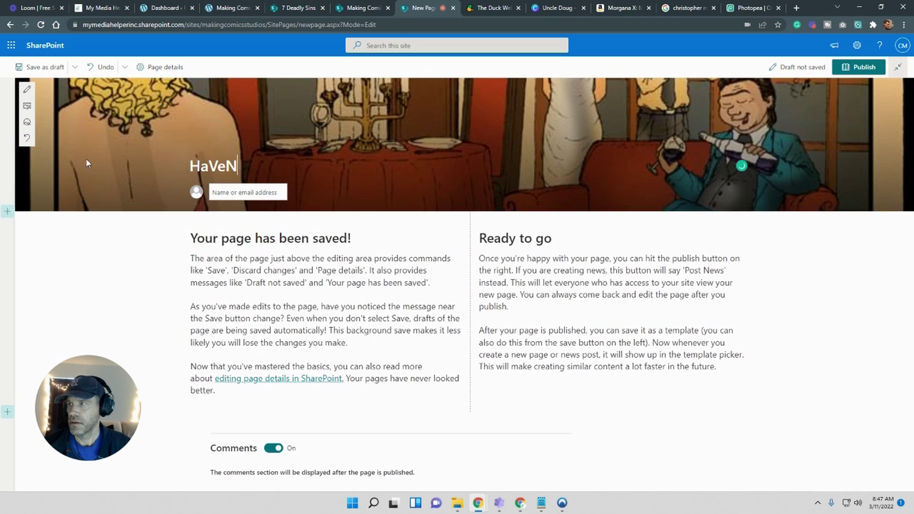
click(37, 71)
click(36, 71)
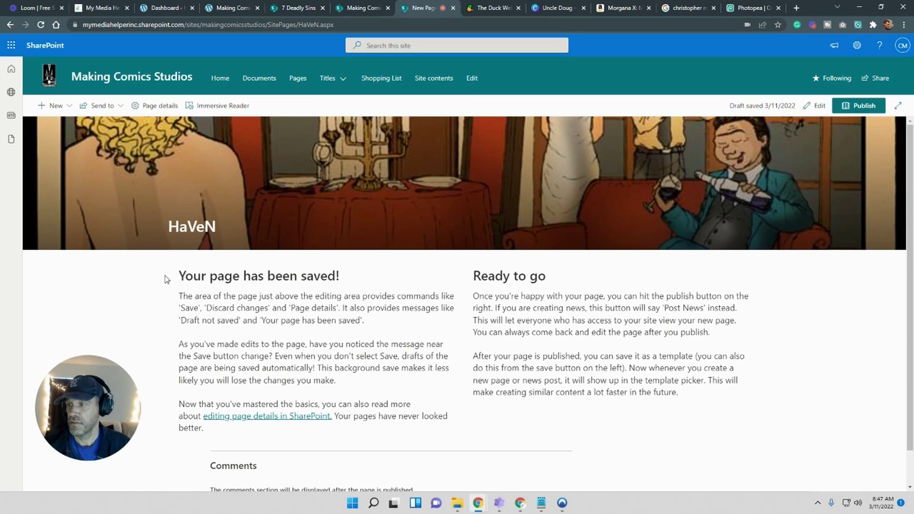
Switch to The Duck Webcomics, open the Haven comic and go to its "Haven - Pinups 2" page
click(497, 8)
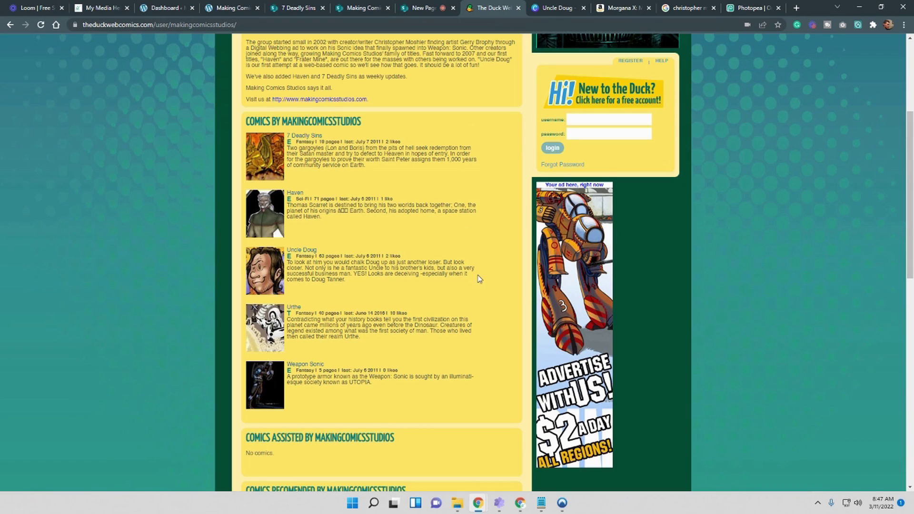
click(274, 210)
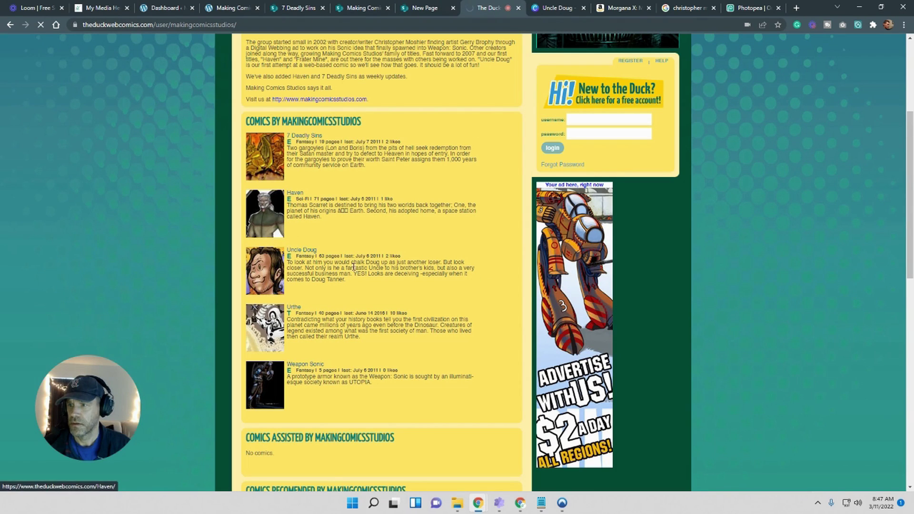
scroll(654, 249, down, 9)
scroll(652, 245, down, 2)
scroll(508, 233, up, 6)
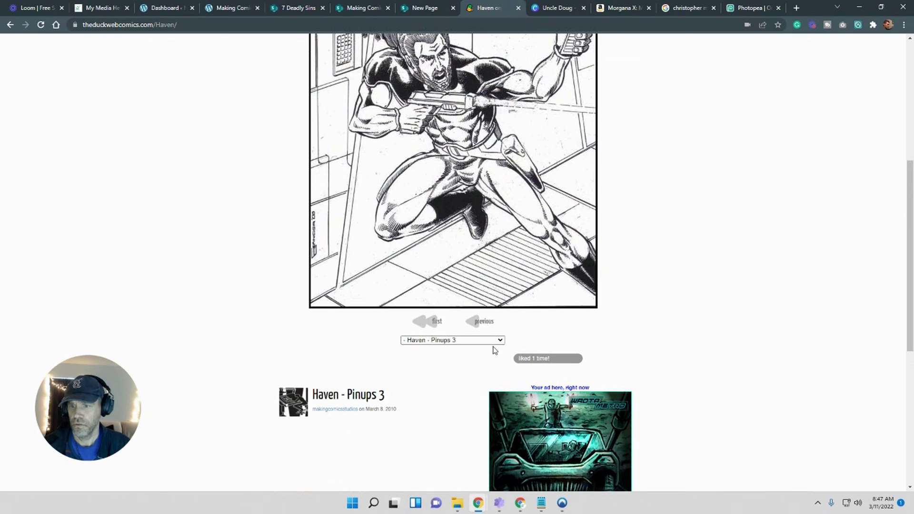
click(495, 341)
scroll(492, 305, down, 3)
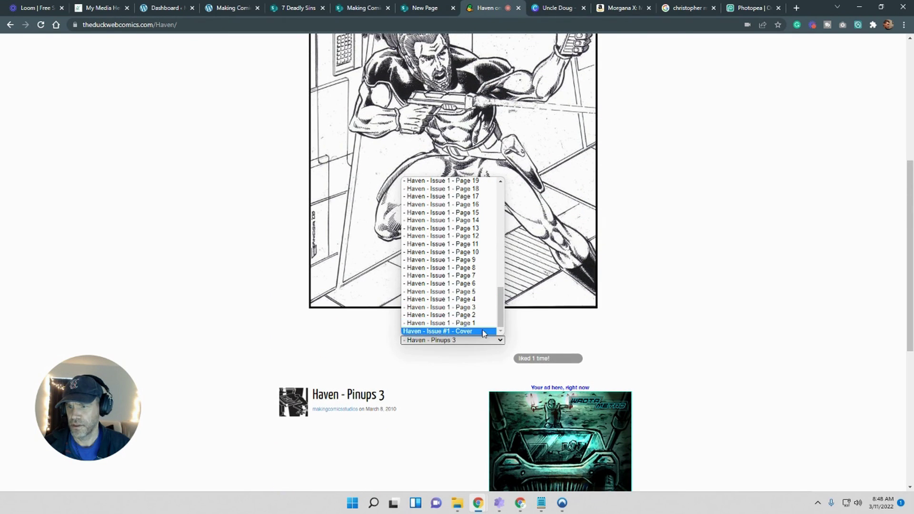
scroll(476, 300, up, 8)
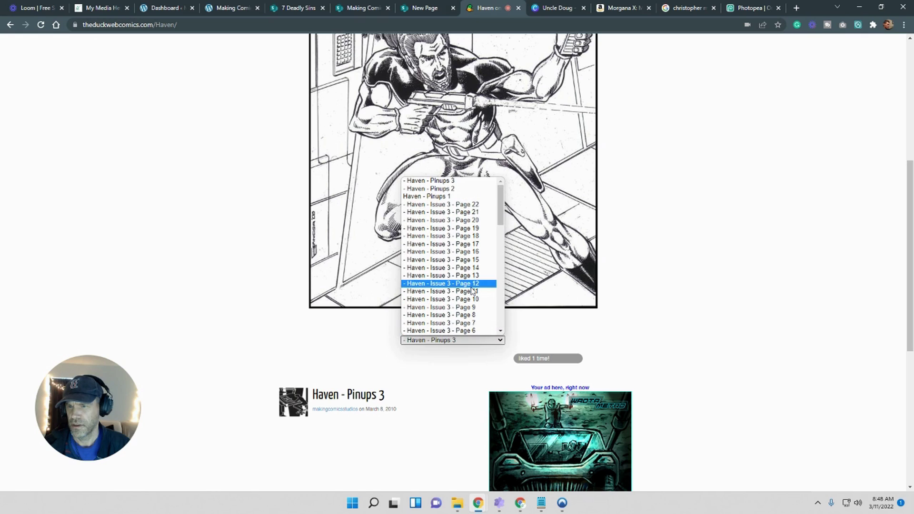
click(455, 190)
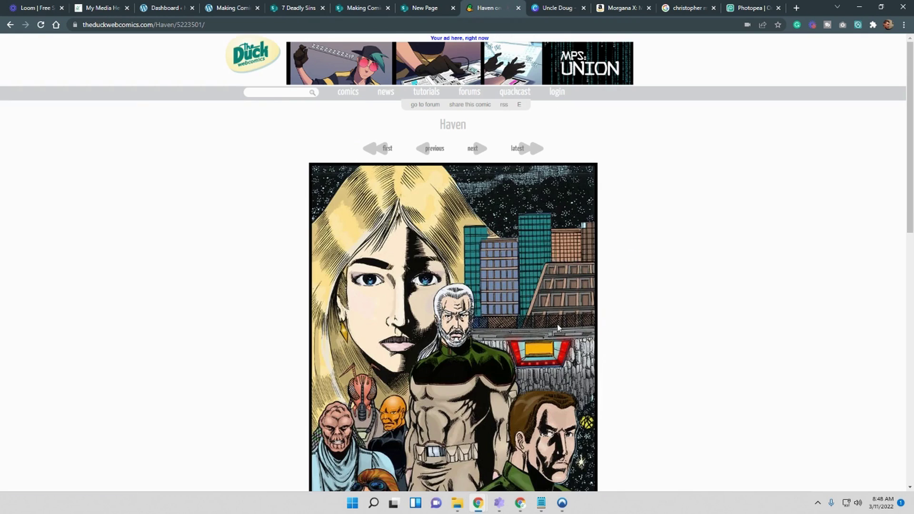
Save the Haven - Pinups 2 image to the Desktop as haven-pinup-001
scroll(652, 312, down, 4)
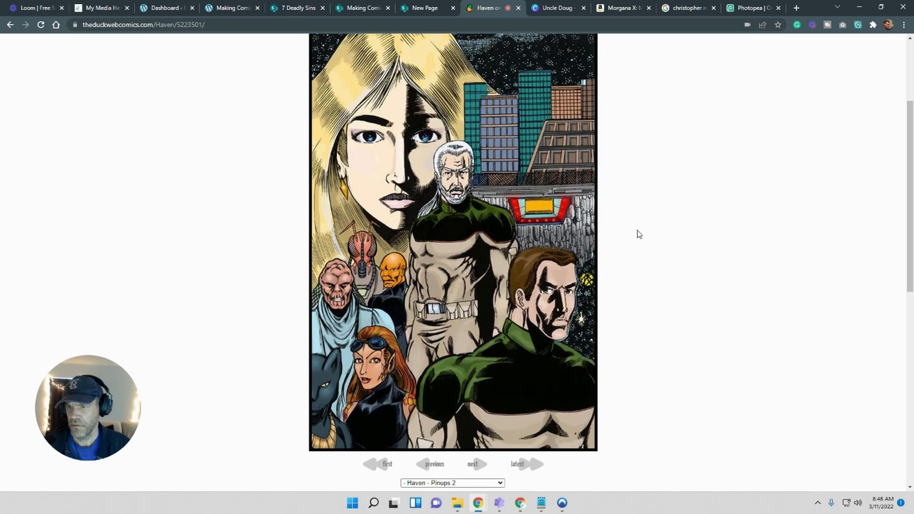
scroll(650, 323, up, 2)
scroll(650, 321, down, 1)
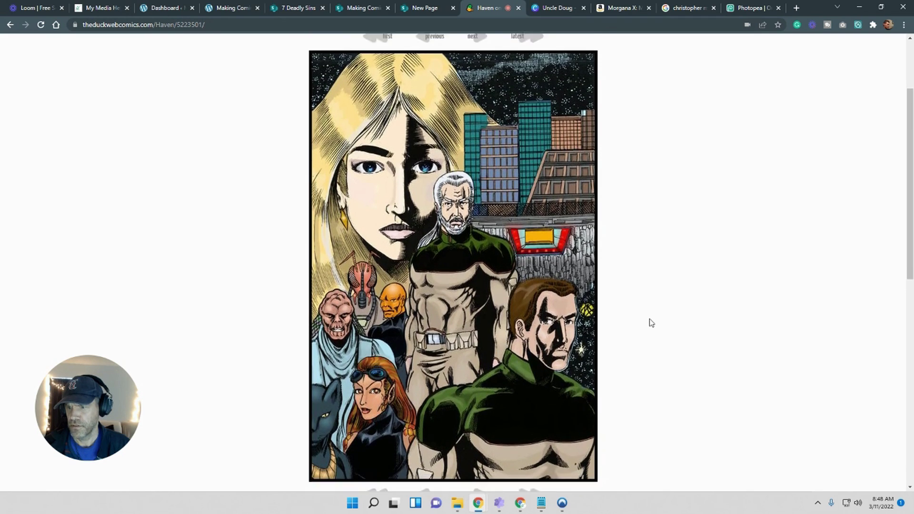
right_click(451, 187)
click(478, 217)
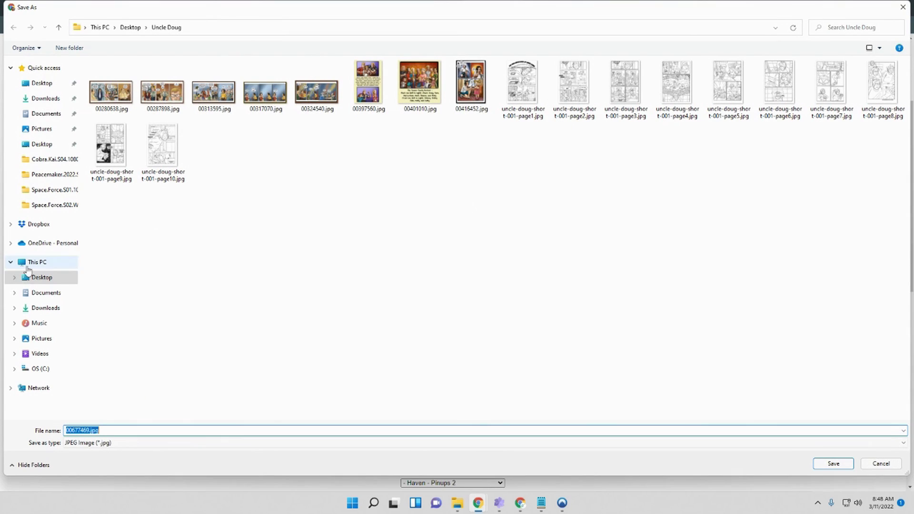
click(39, 281)
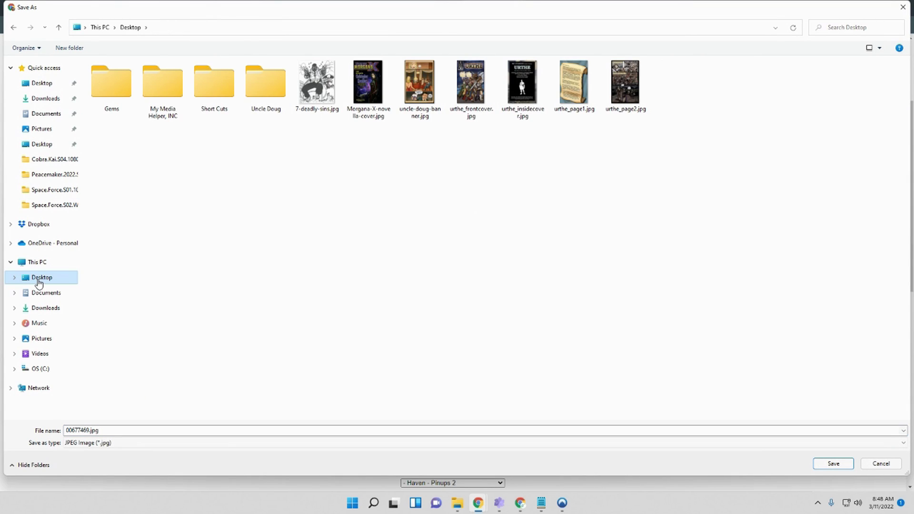
click(123, 430)
text(haven-pinup-001)
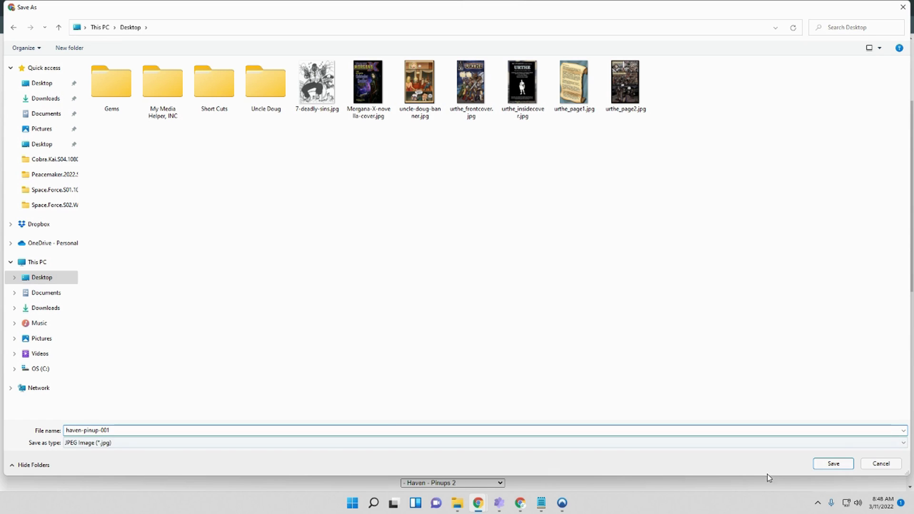
click(837, 465)
View the "Haven - Pinups 3" page and return to the "Haven - Pinups 2" page
scroll(639, 403, down, 5)
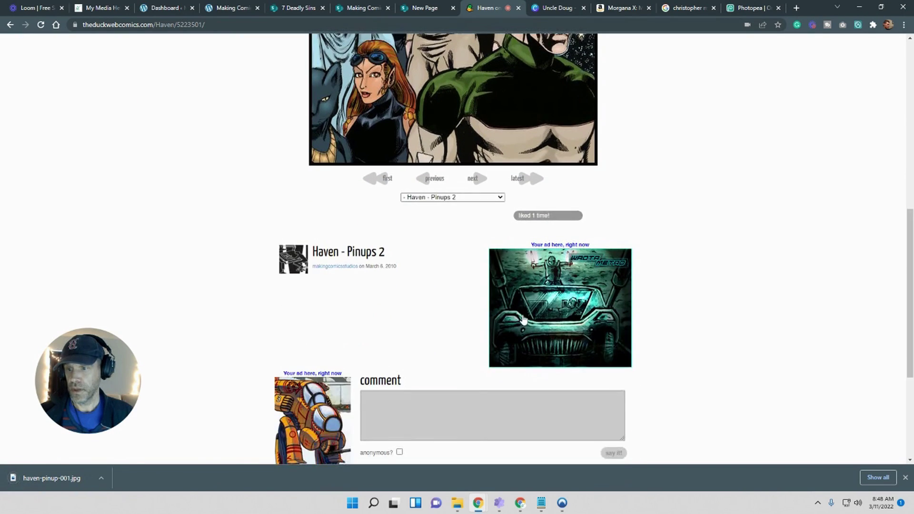
scroll(524, 386, up, 2)
click(500, 387)
click(500, 388)
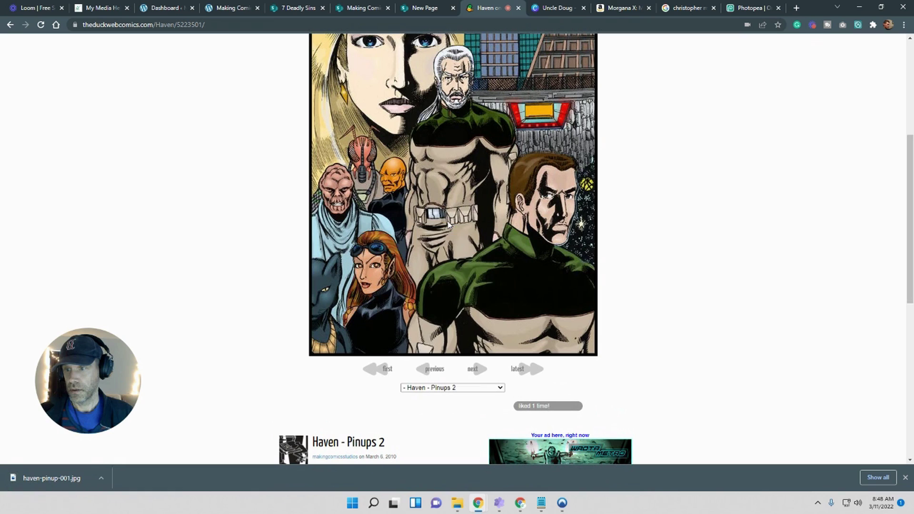
click(443, 228)
scroll(640, 305, down, 9)
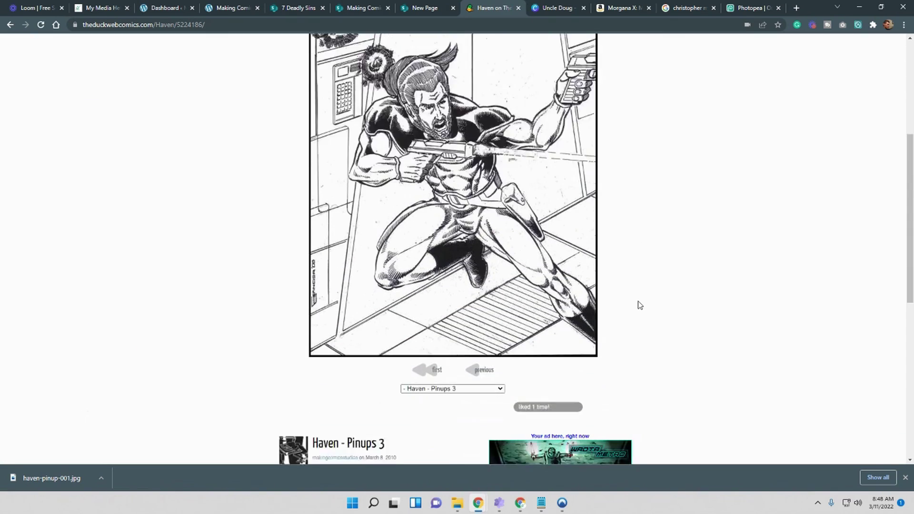
click(498, 244)
click(484, 263)
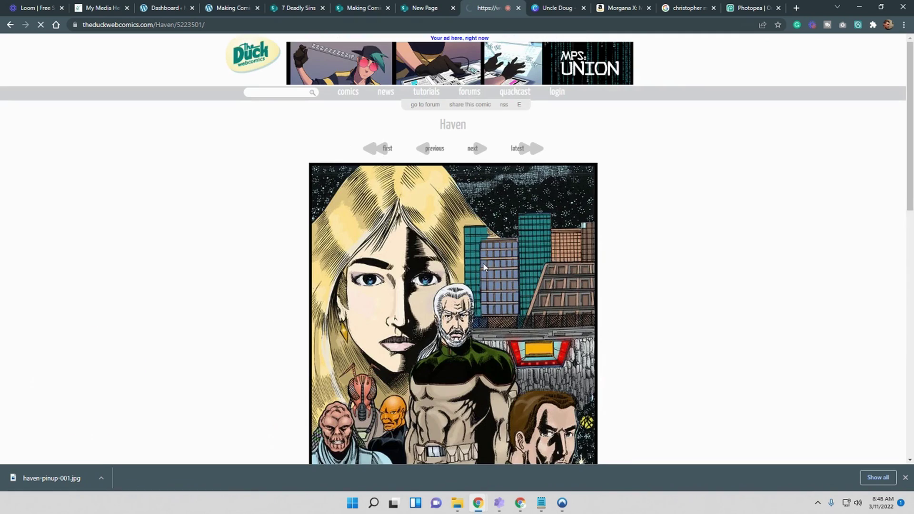
scroll(563, 233, down, 4)
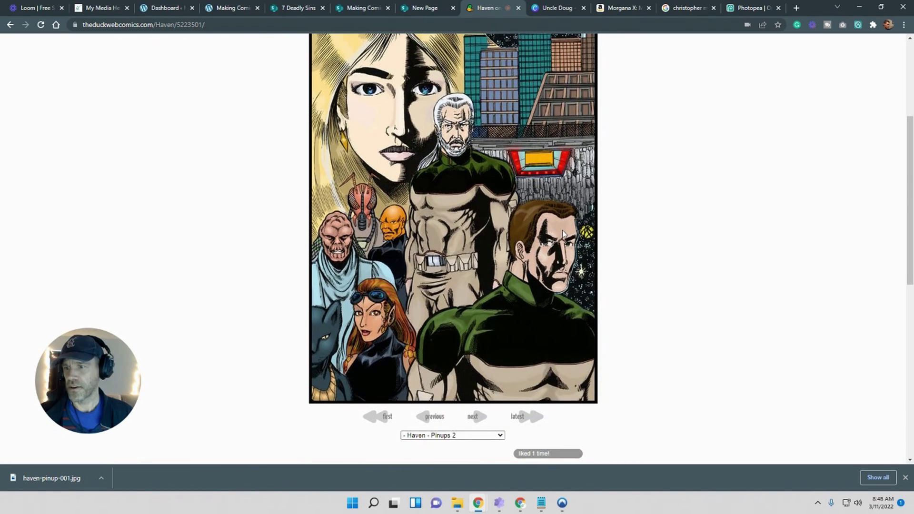
scroll(563, 233, up, 1)
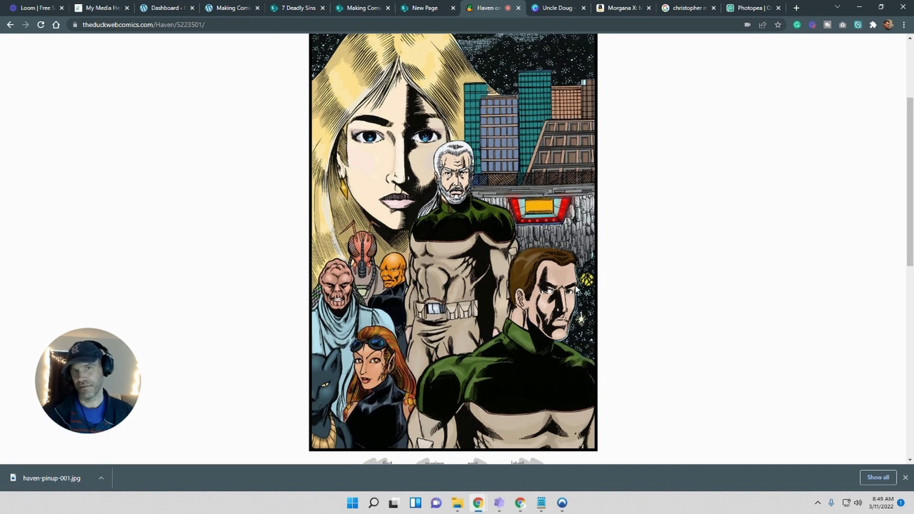
Dismiss the downloads bar and go to the "Haven - Pinups 1" page
click(905, 477)
scroll(777, 360, up, 1)
scroll(774, 360, down, 2)
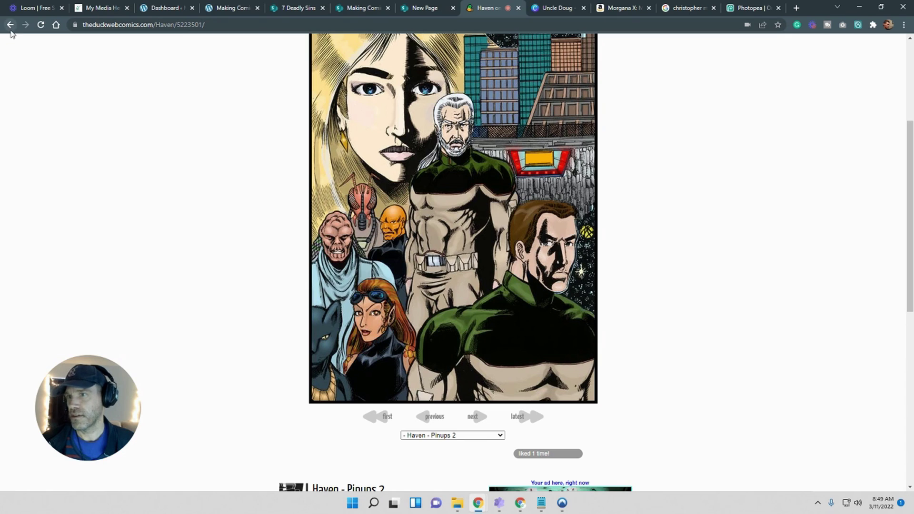
scroll(488, 352, down, 3)
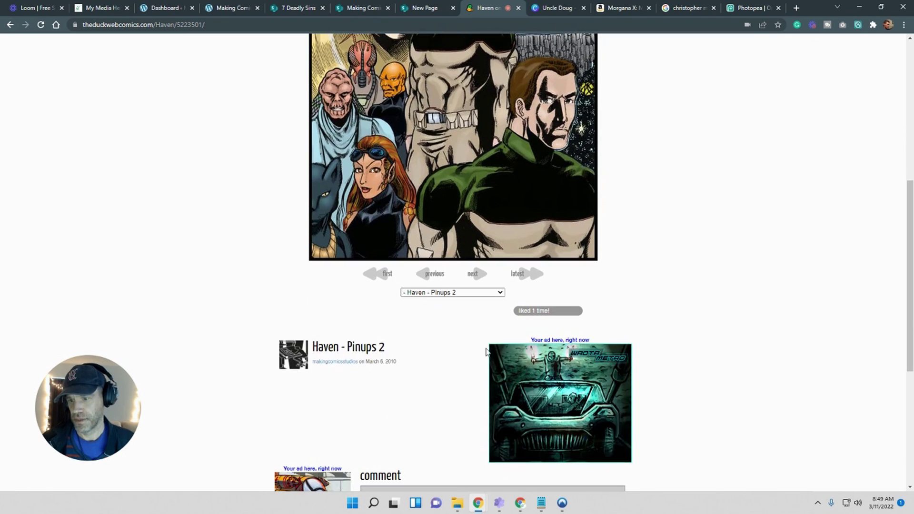
click(486, 294)
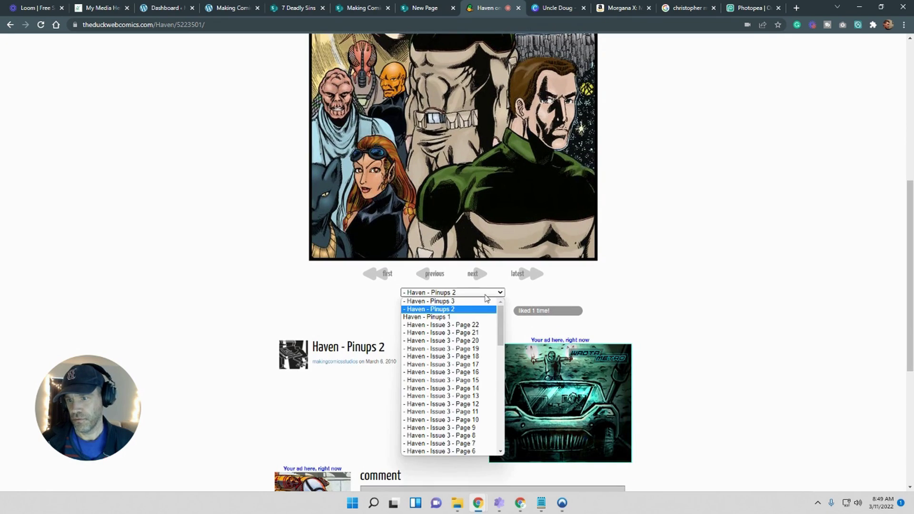
click(463, 320)
scroll(463, 323, down, 2)
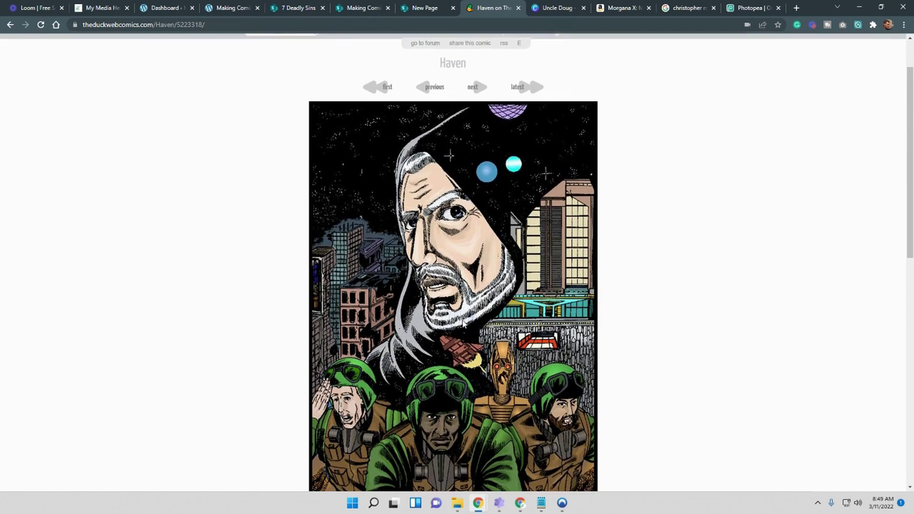
Save the Haven - Pinups 1 image to the Desktop as haven-pinup-002.jpg
scroll(461, 319, down, 2)
scroll(462, 319, up, 1)
right_click(433, 193)
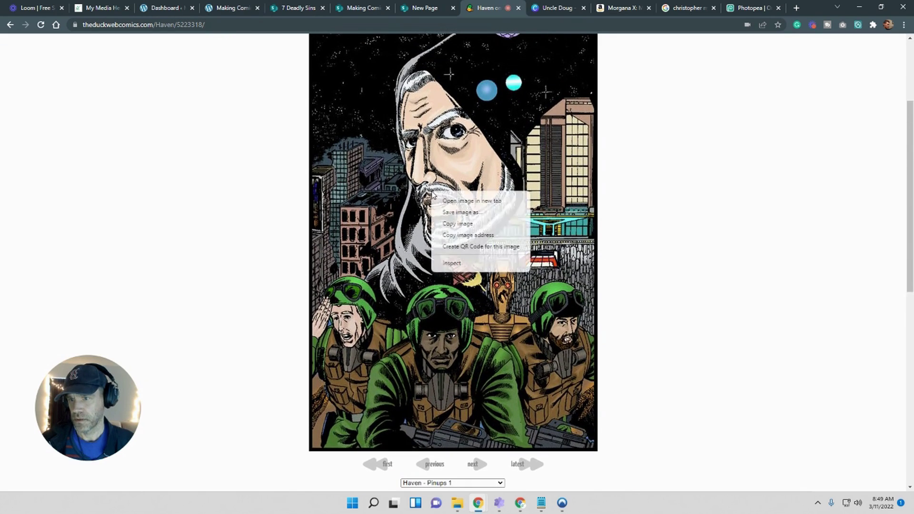
click(449, 212)
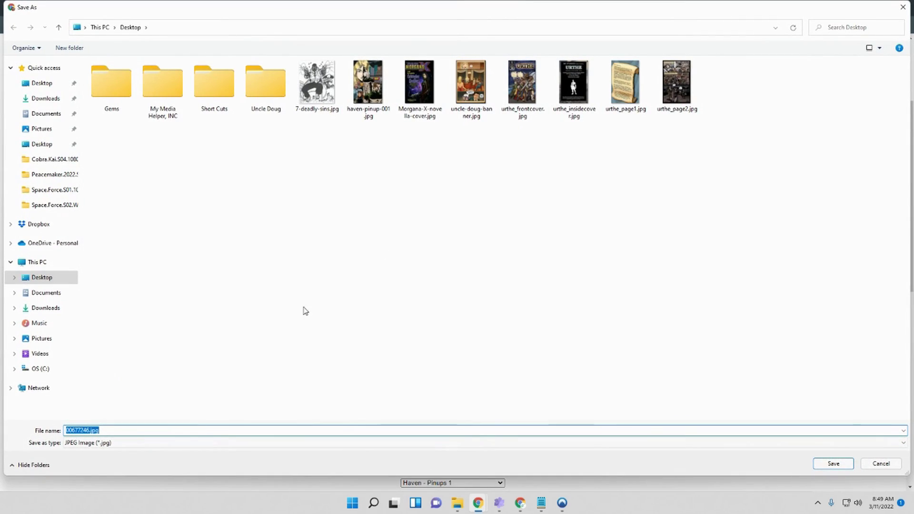
click(368, 88)
click(116, 430)
click(108, 429)
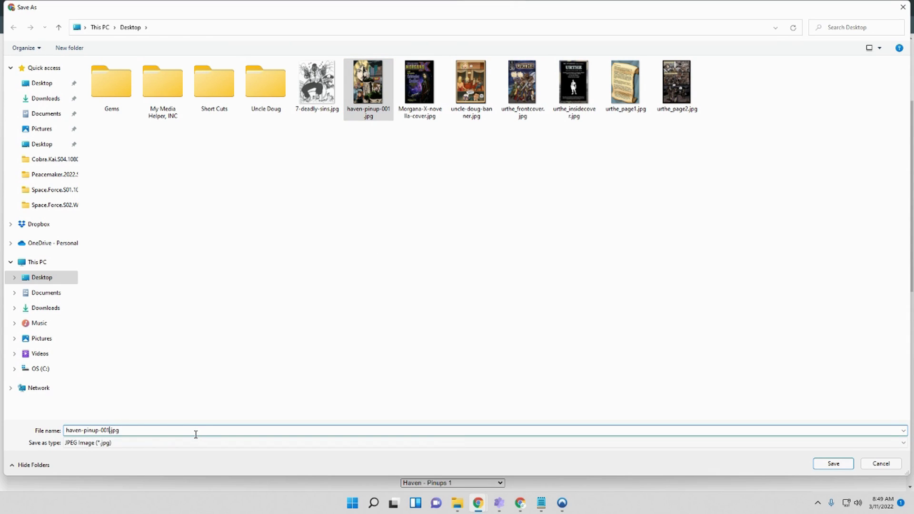
key(BackSpace)
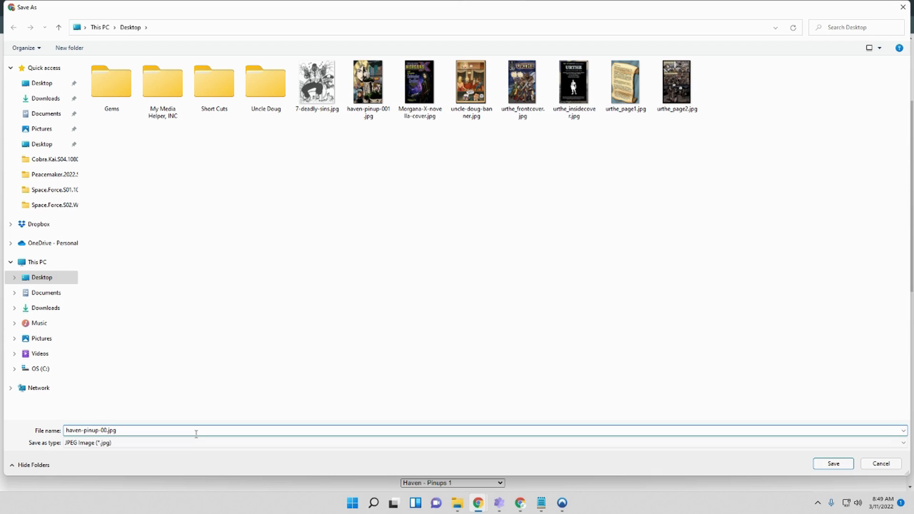
text(2)
click(818, 463)
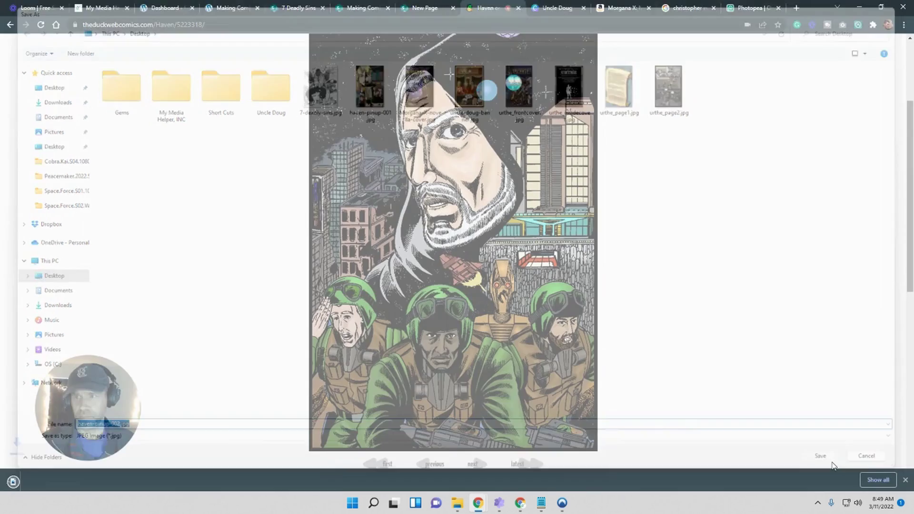
Go to the "Haven - Issue 3 - Page 15" comic page, examine its artwork and dismiss the downloads bar
scroll(578, 296, down, 5)
click(476, 245)
click(465, 350)
scroll(468, 345, down, 4)
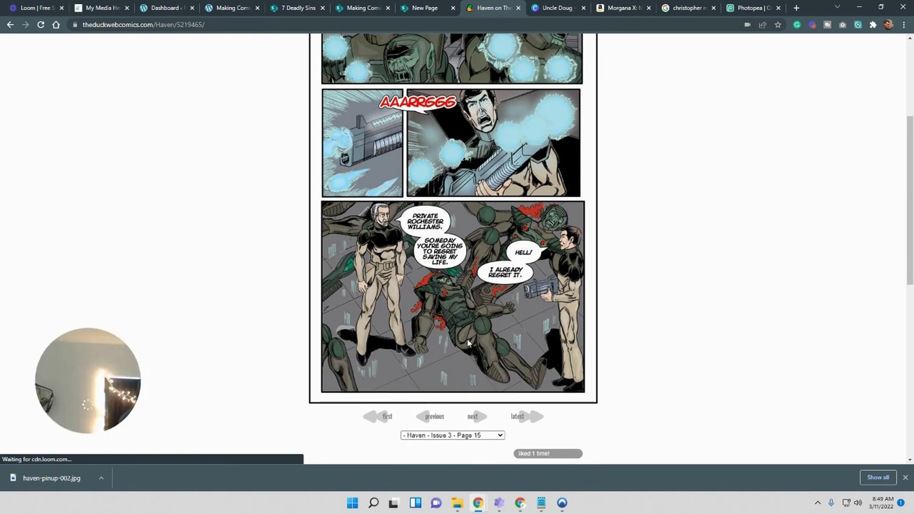
scroll(476, 340, up, 1)
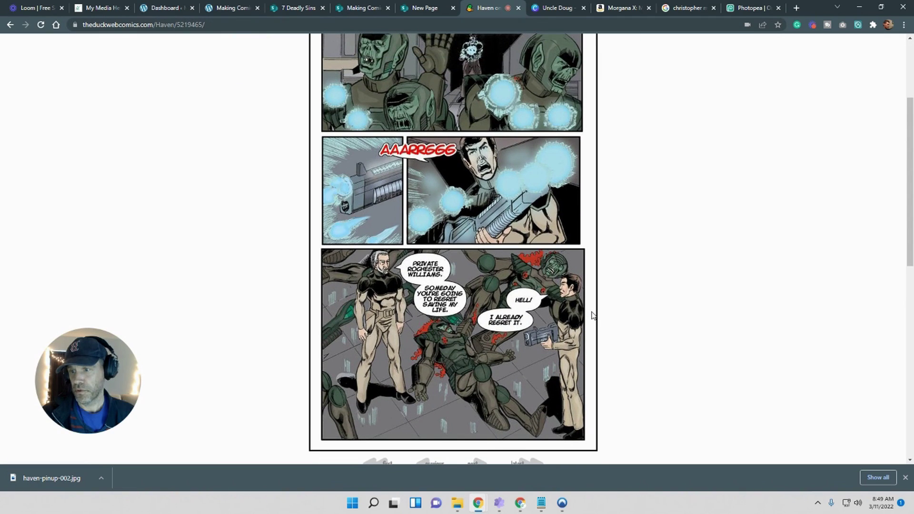
scroll(593, 314, down, 4)
scroll(592, 314, up, 4)
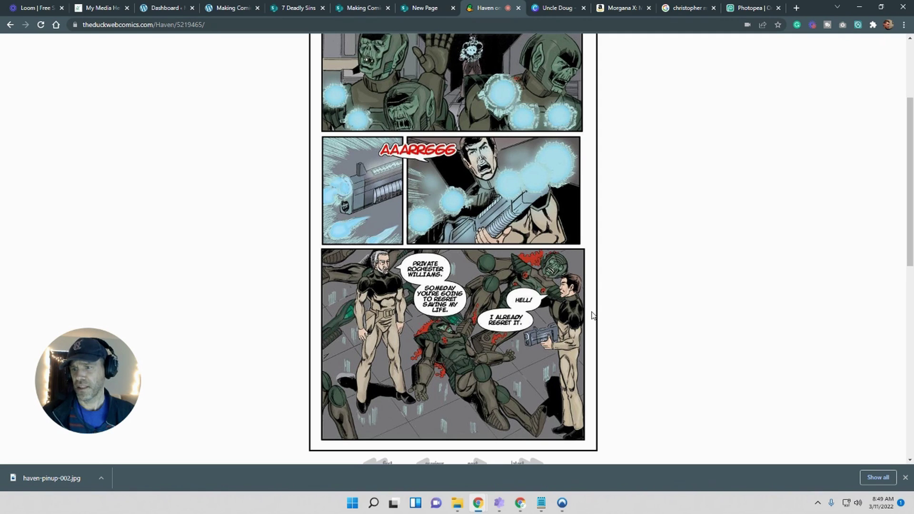
scroll(593, 316, up, 1)
scroll(593, 315, down, 1)
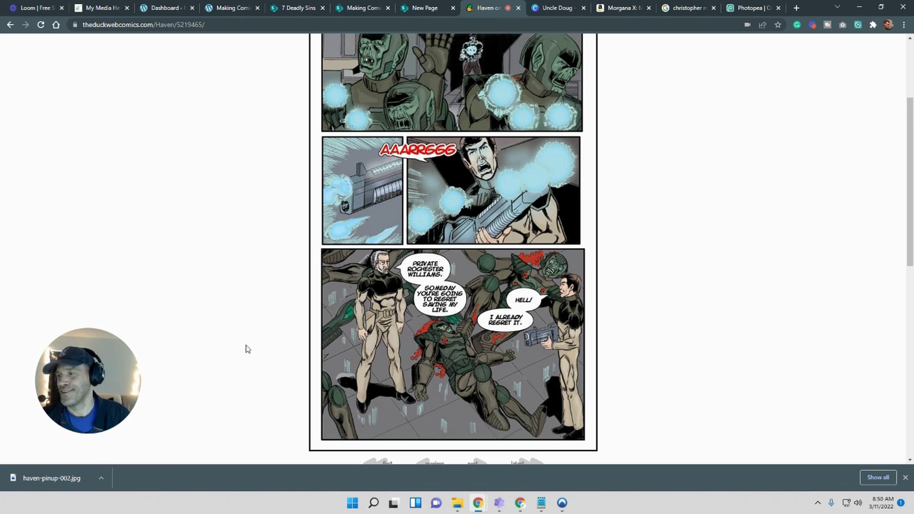
scroll(223, 358, up, 2)
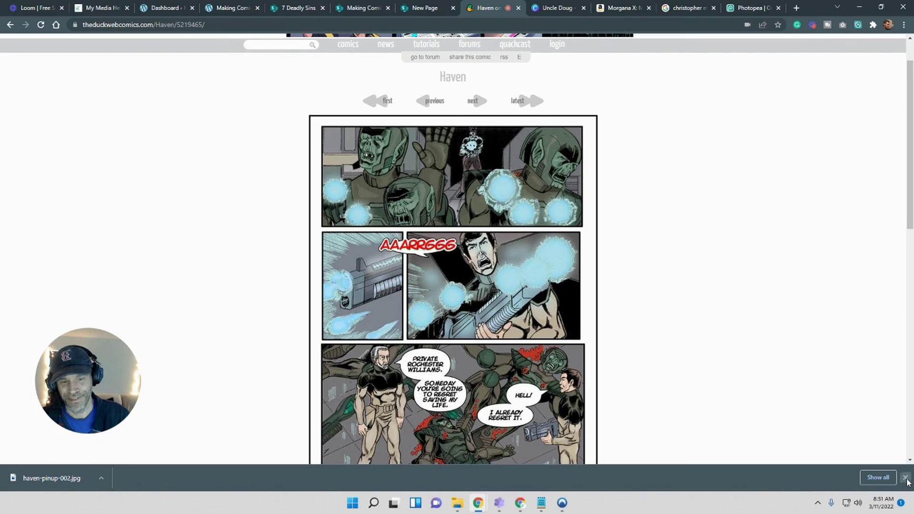
click(906, 477)
scroll(691, 316, down, 1)
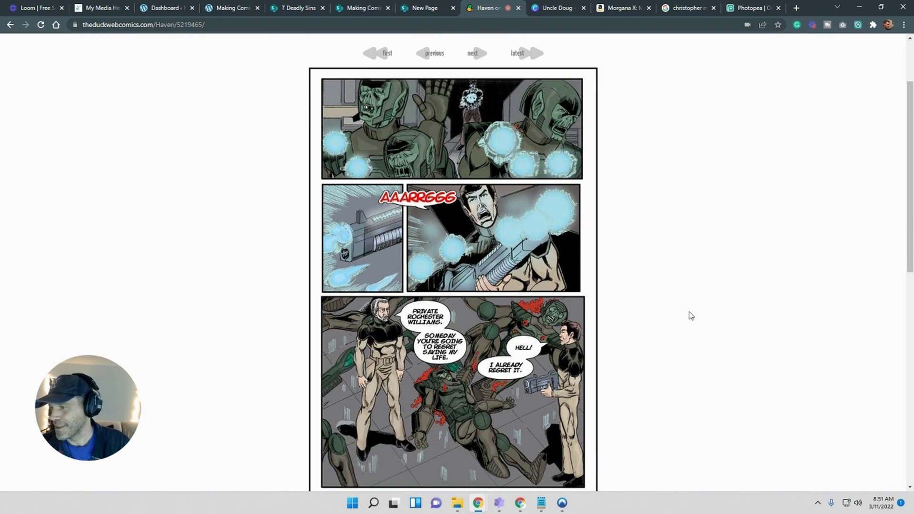
scroll(691, 315, down, 1)
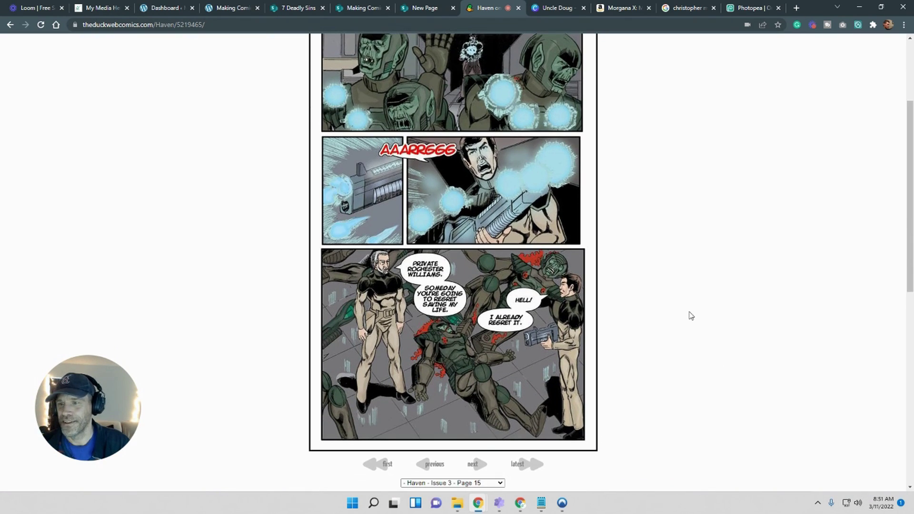
Return to the HaVeN SharePoint page, edit it and replace the title banner image with haven-pinup-001.jpg uploaded from the Desktop
click(423, 8)
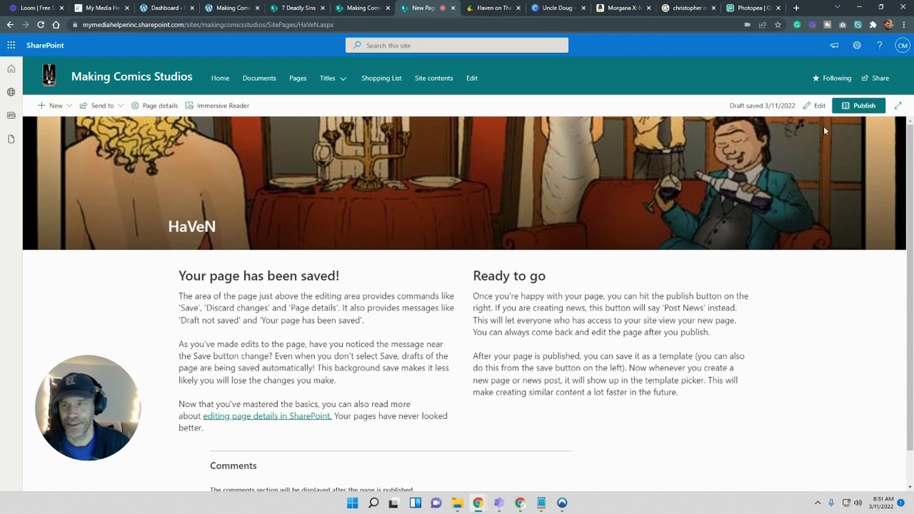
click(816, 106)
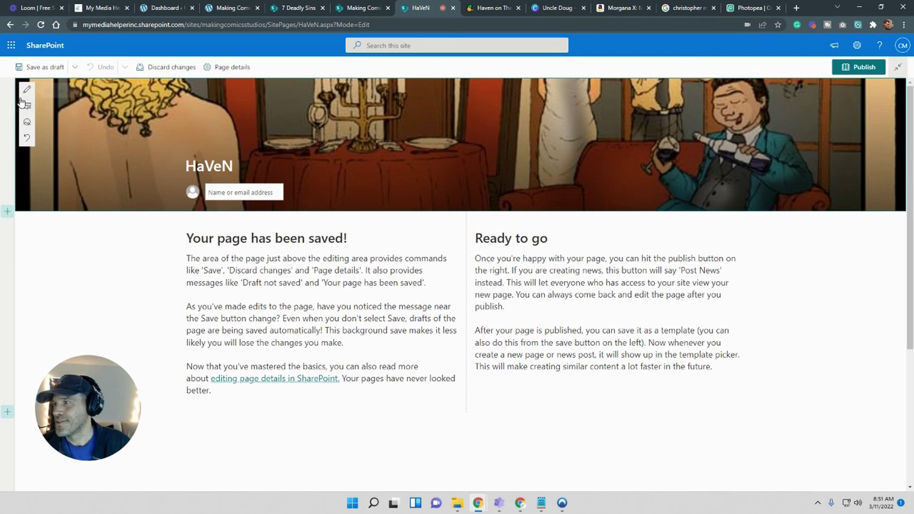
click(25, 109)
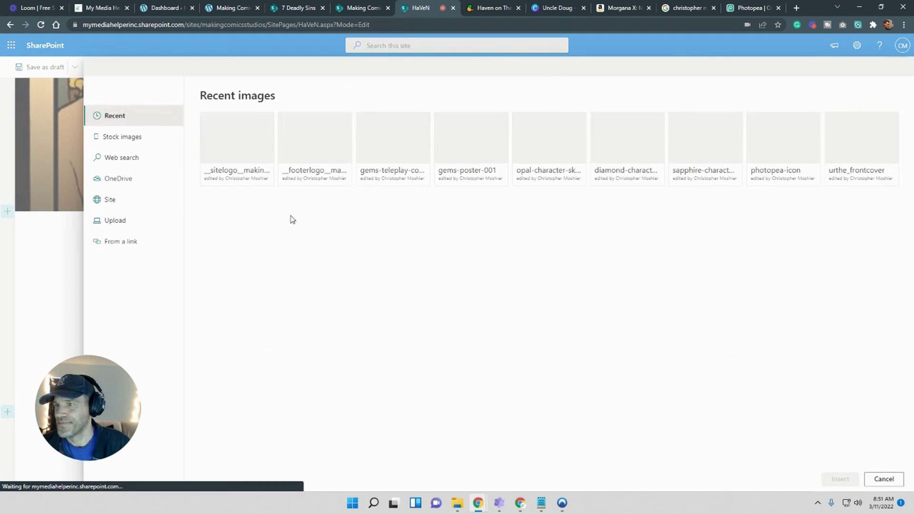
click(120, 222)
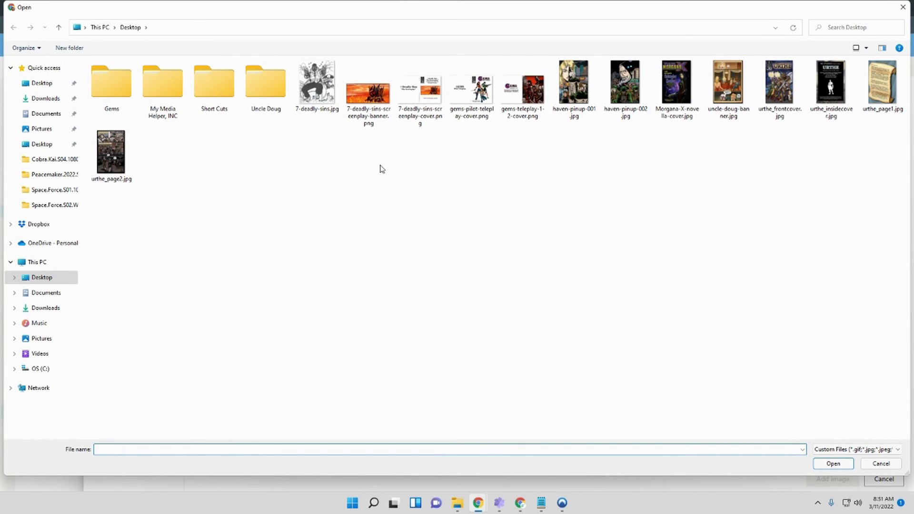
double_click(580, 93)
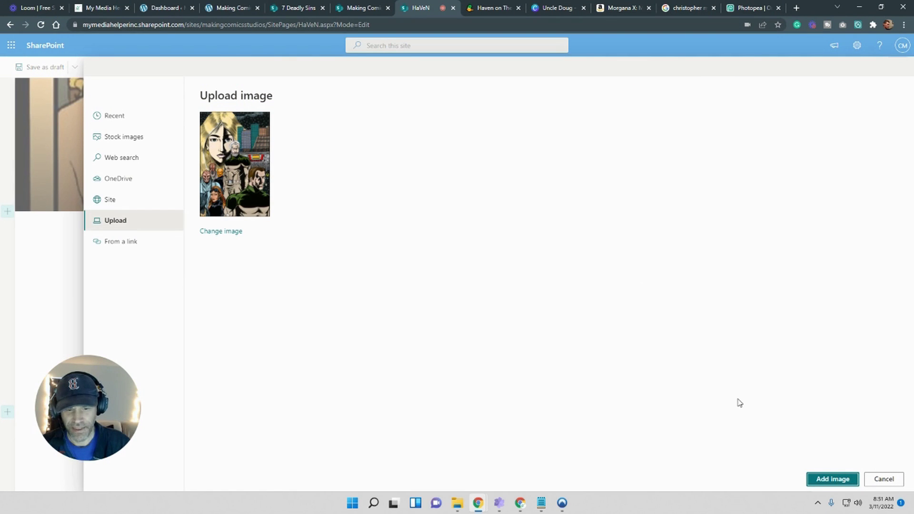
click(832, 481)
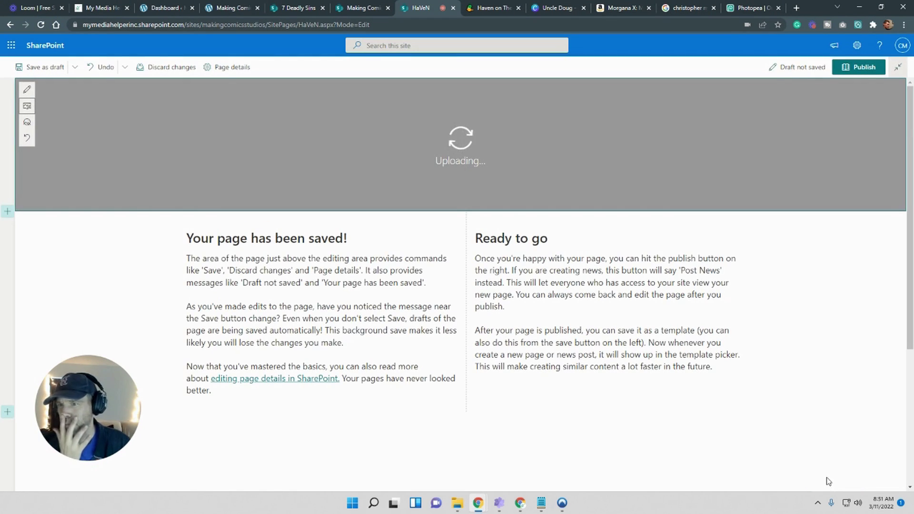
Reposition the banner image's focal point so the bearded man's face shows, and save the page as a draft
drag(460, 144, 495, 127)
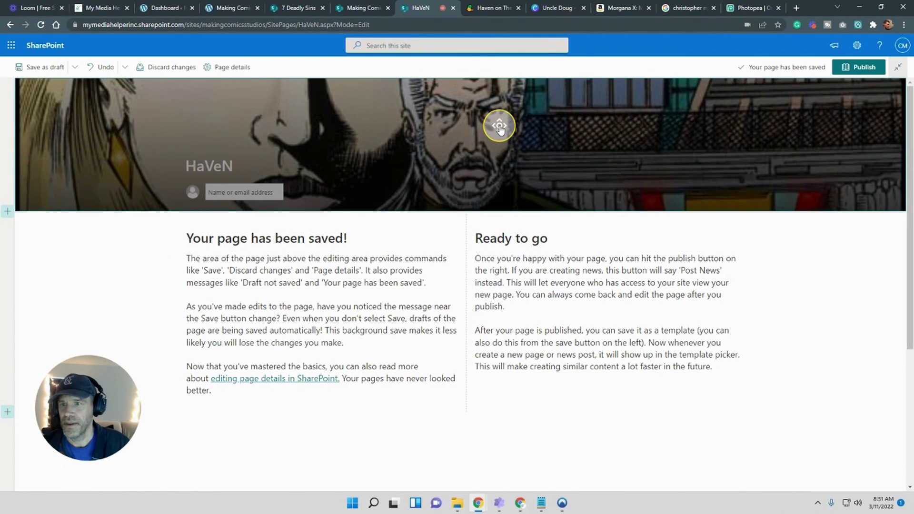
click(836, 347)
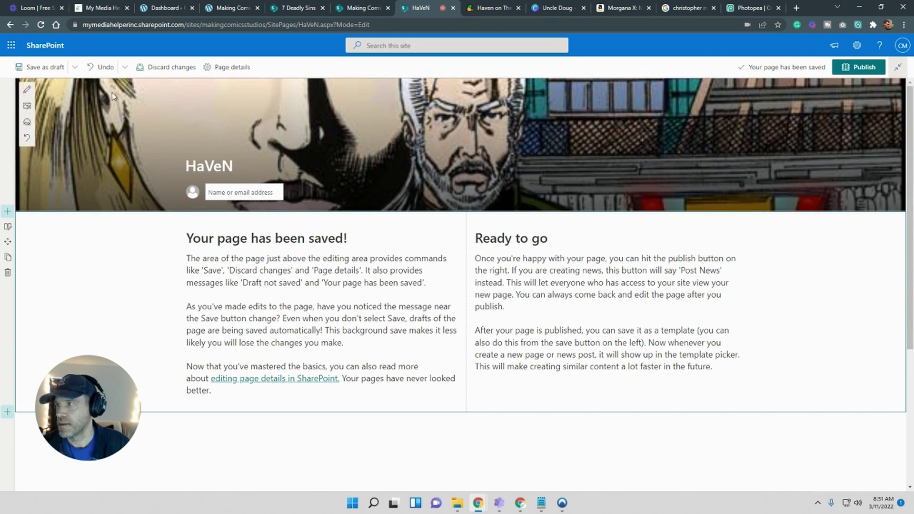
click(40, 67)
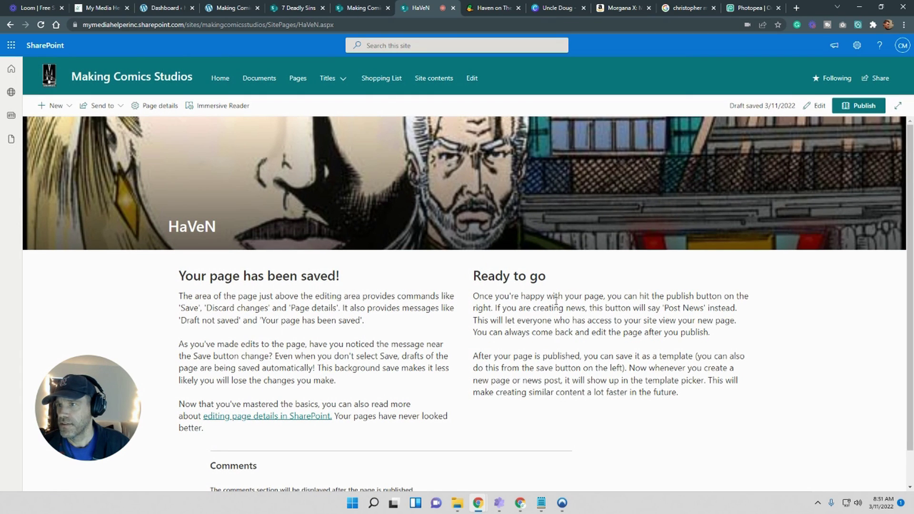
Copy the HaVeN page's web address
right_click(314, 26)
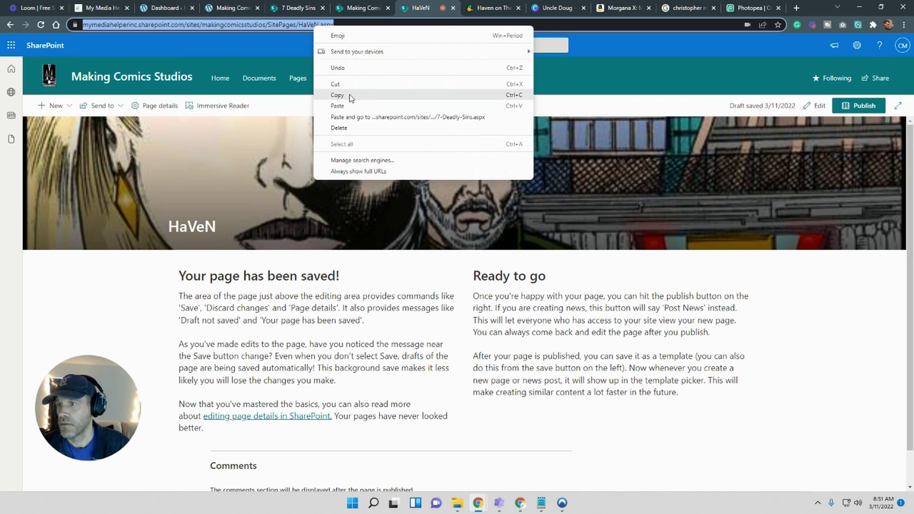
click(350, 95)
click(472, 79)
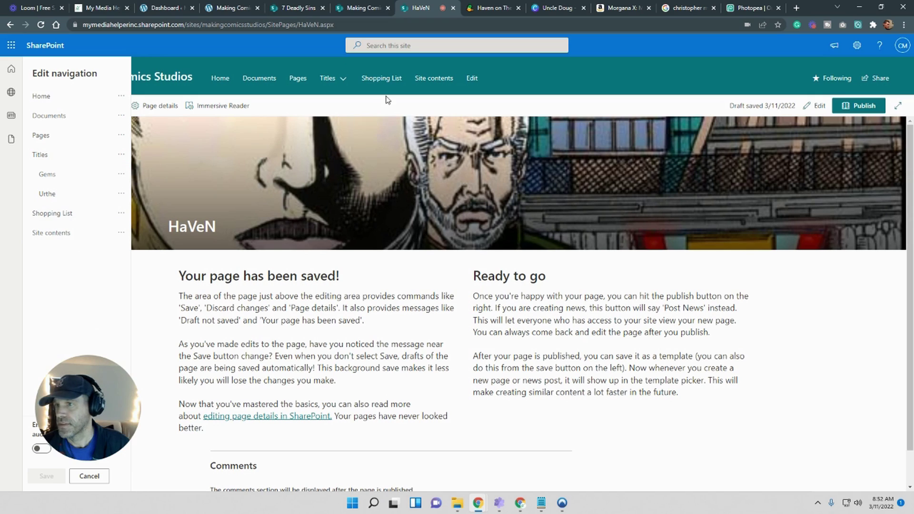
mouse_move(345, 85)
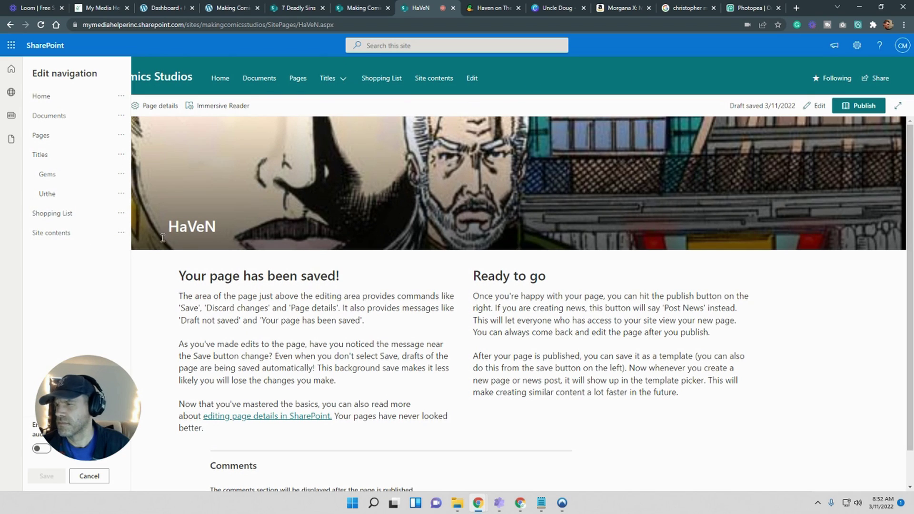
click(100, 479)
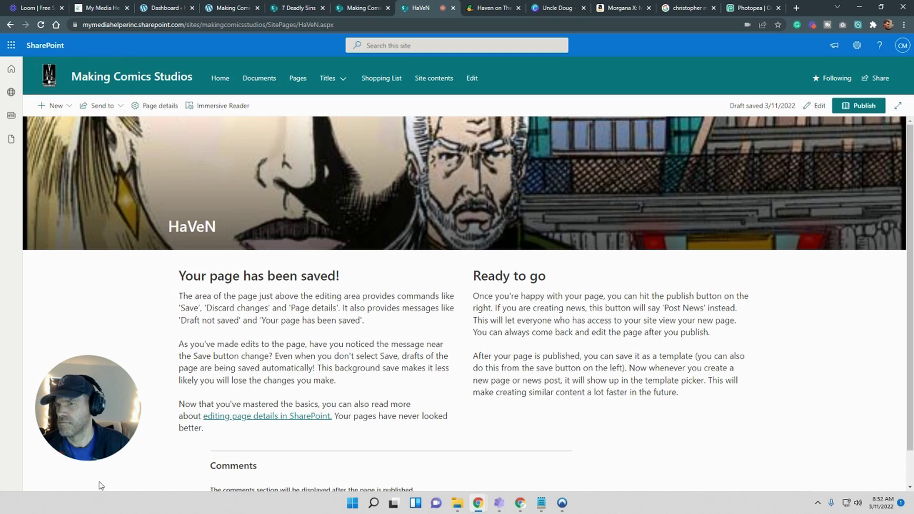
Reload the page and start a site navigation link below 7 Deadly Sins, with the copied HaVeN page URL as its address
click(41, 25)
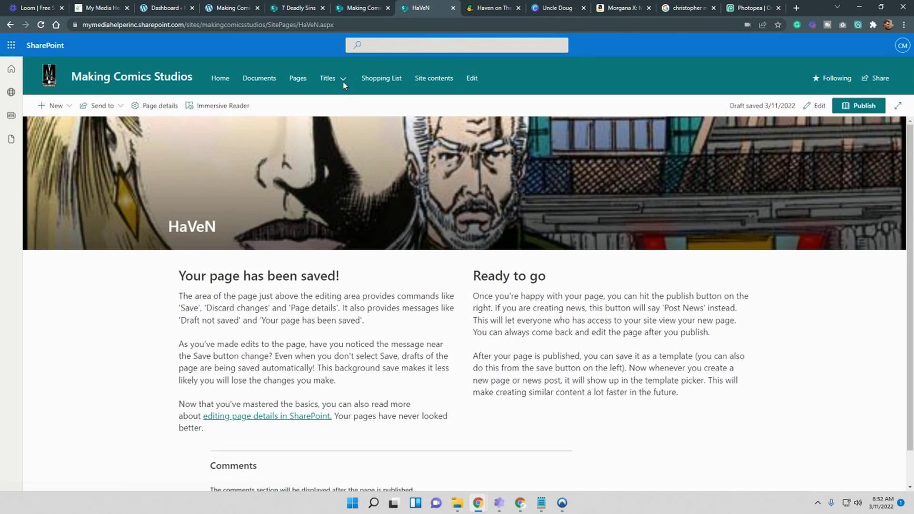
mouse_move(342, 80)
click(472, 78)
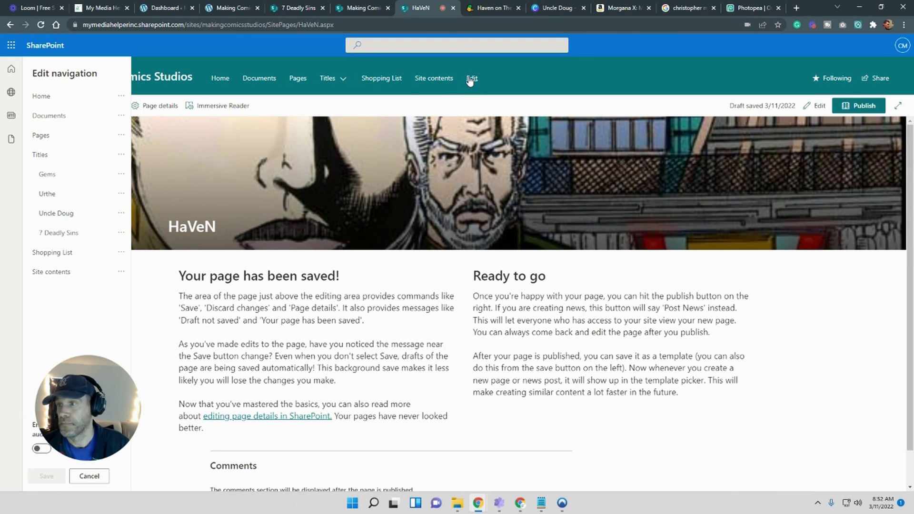
click(81, 243)
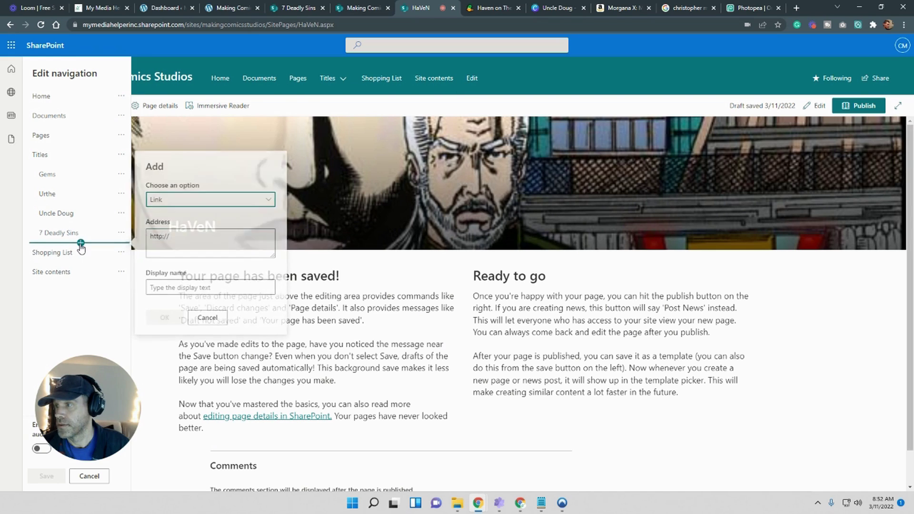
drag(192, 240, 138, 242)
click(162, 236)
click(186, 242)
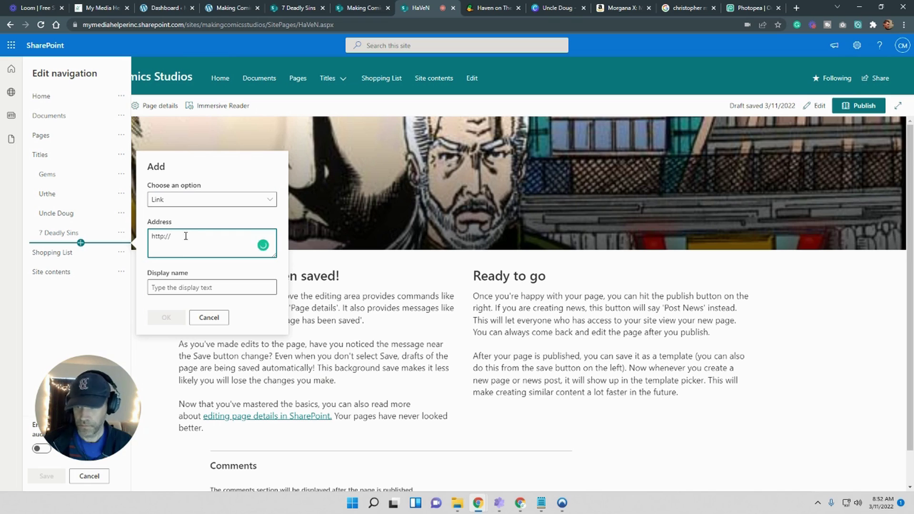
key(BackSpace)
key(BackSpace)
key(BackSpace)
key(BackSpace)
key(BackSpace)
key(BackSpace)
key(BackSpace)
key(ctrl+v)
Give the new navigation link the display name HaVeN and add it under Titles
click(196, 289)
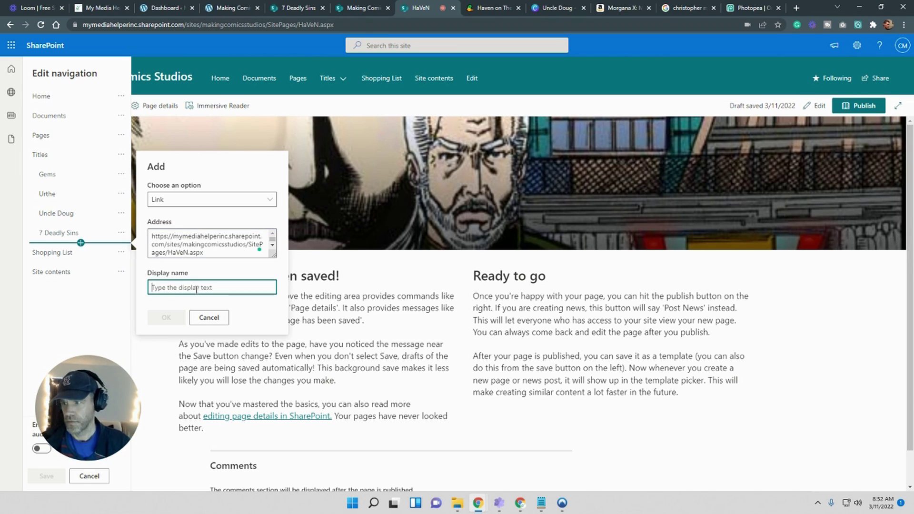
text(HaV)
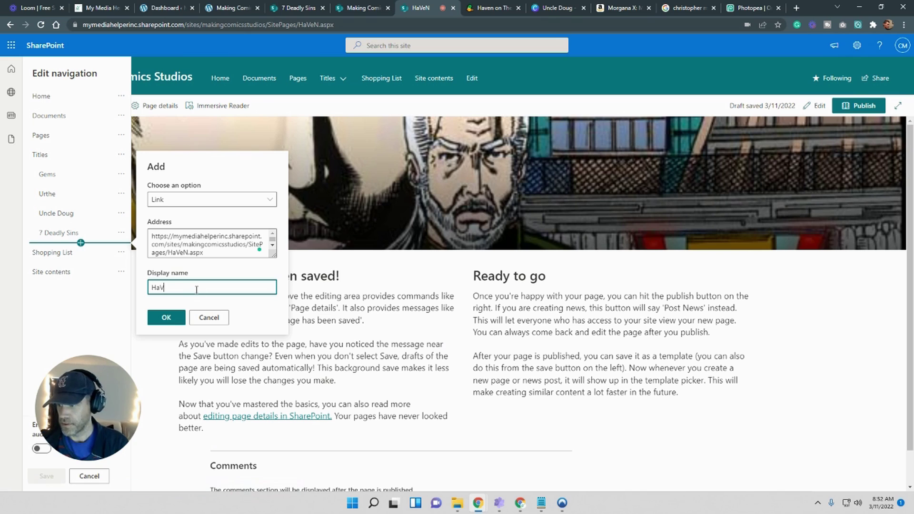
text(en)
key(BackSpace)
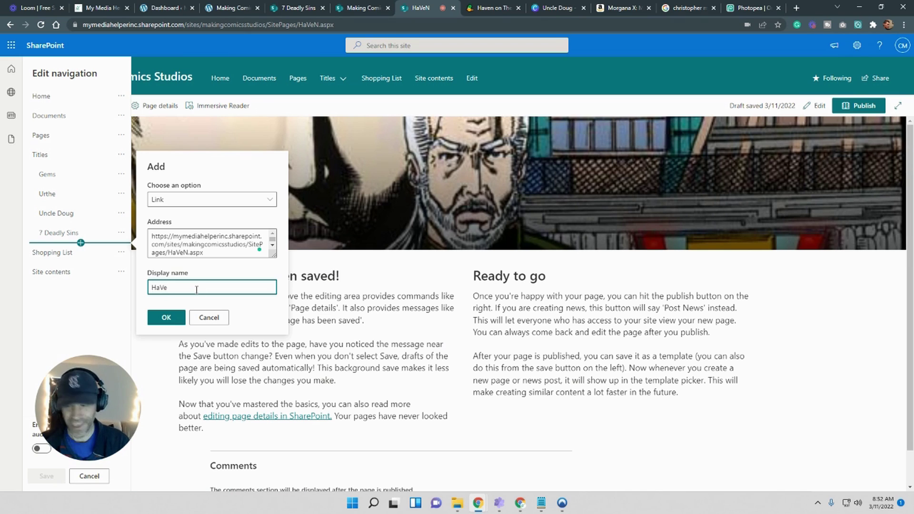
click(167, 318)
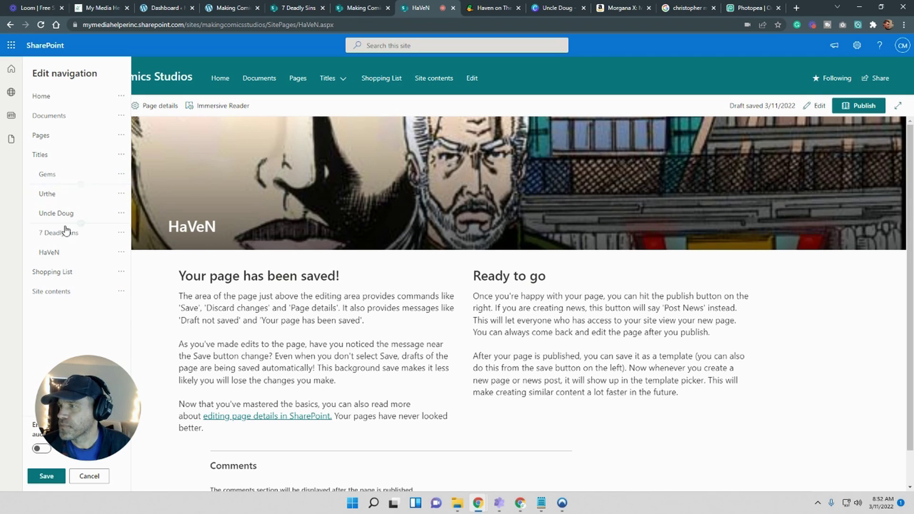
Reorder the Titles links so HaVeN follows Gems and 7 Deadly Sins comes directly after HaVeN
drag(57, 257, 66, 189)
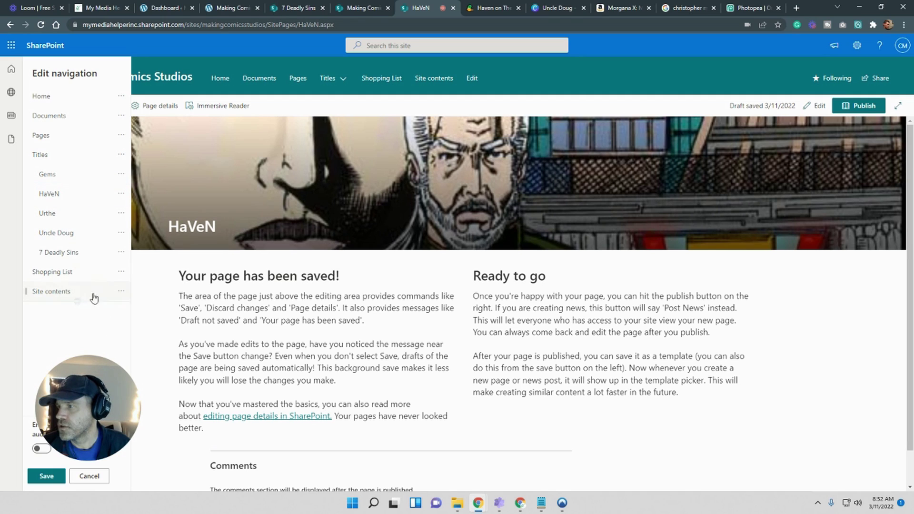
drag(55, 258, 70, 208)
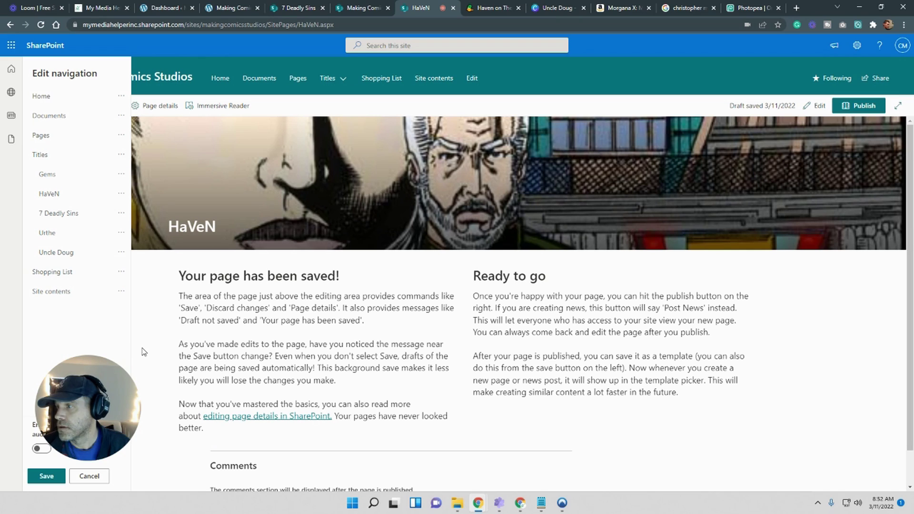
Save the reordered site navigation and check the links listed under Titles
click(43, 477)
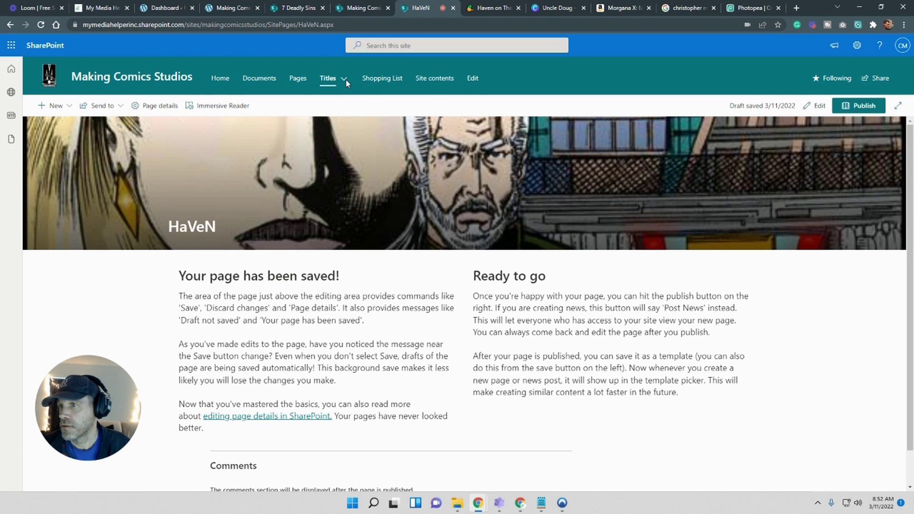
mouse_move(342, 81)
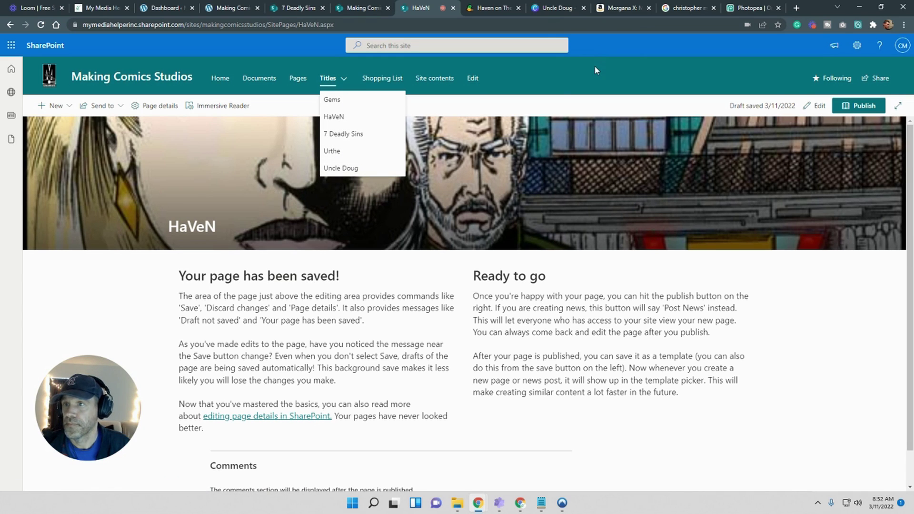
Go back to the Haven comic on The Duck Webcomics, open the makingcomicsstudios profile from its pinup page, and open the Weapon Sonic comic
click(484, 7)
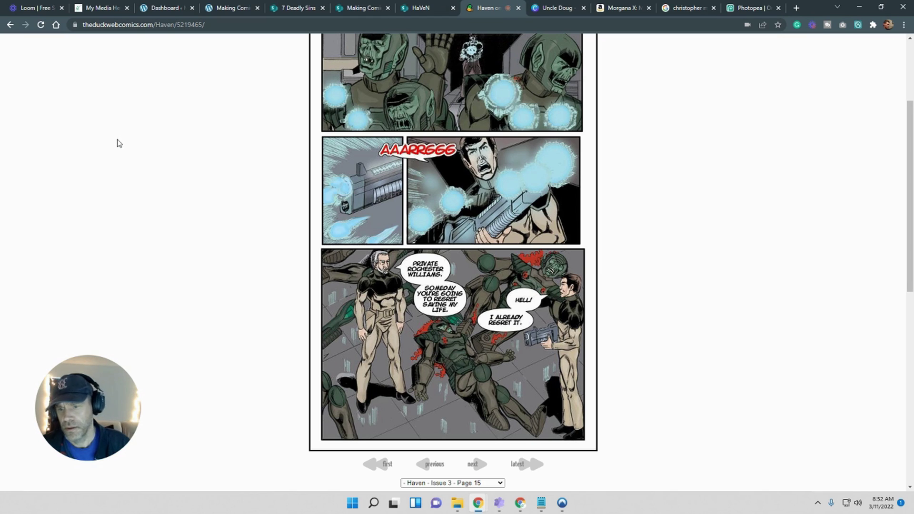
click(9, 24)
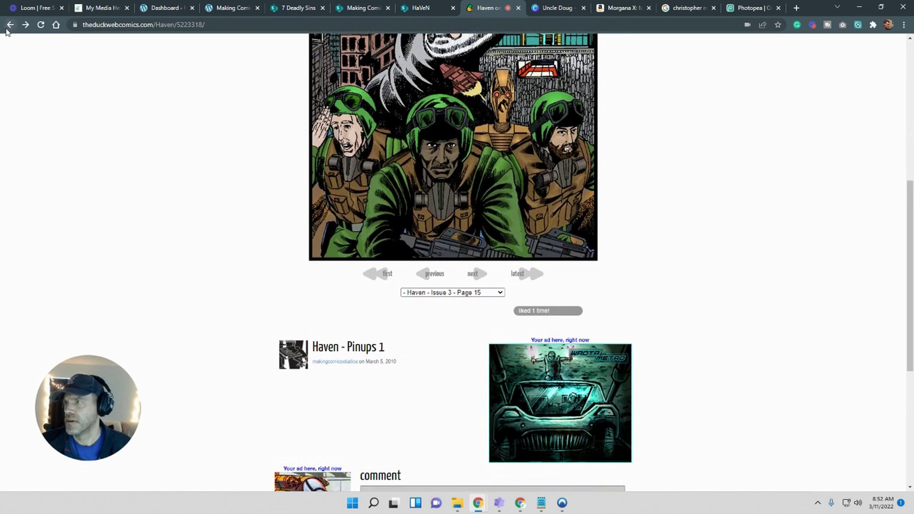
click(7, 27)
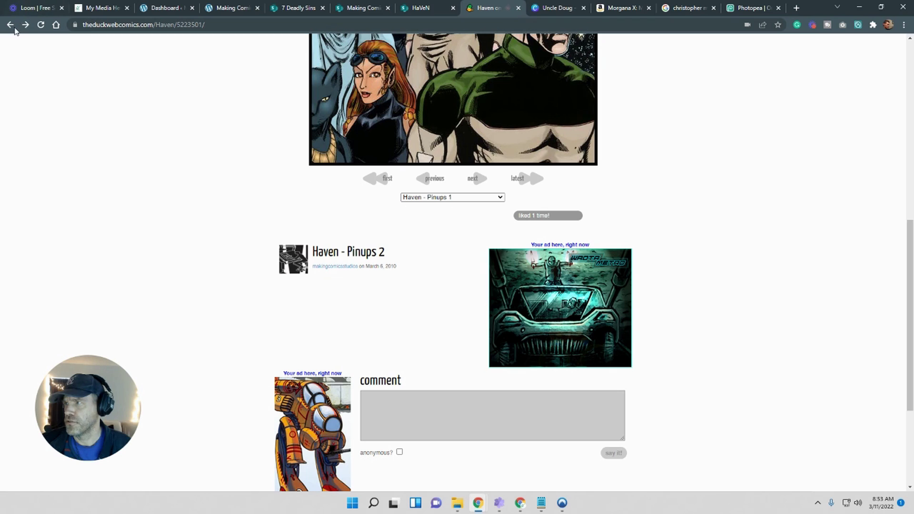
scroll(219, 233, up, 8)
scroll(219, 228, down, 10)
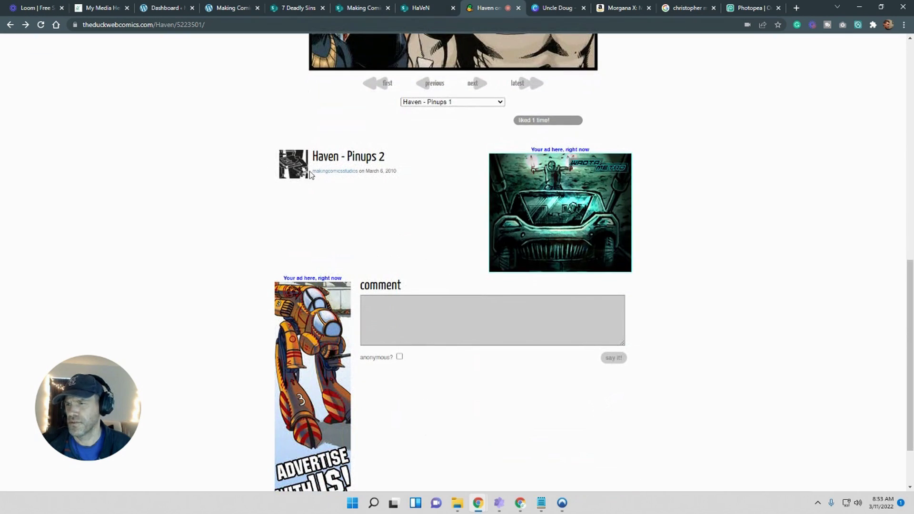
click(297, 175)
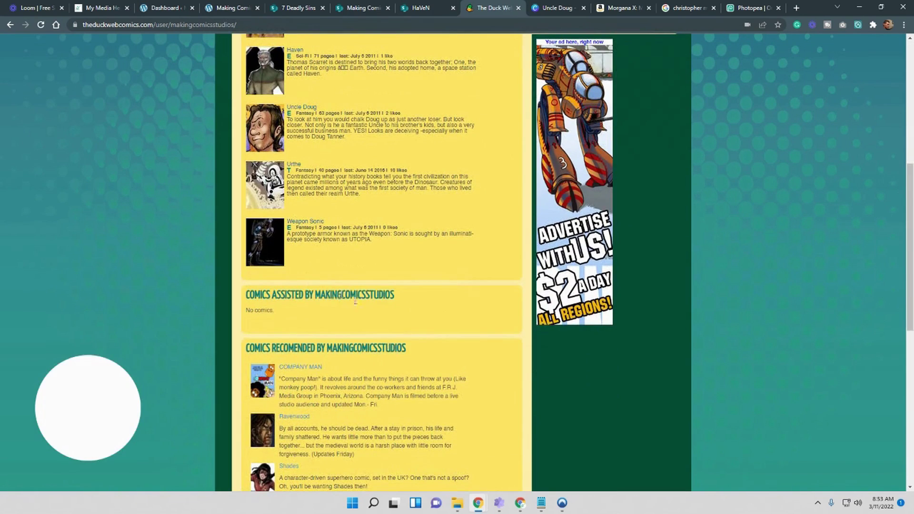
scroll(390, 319, up, 2)
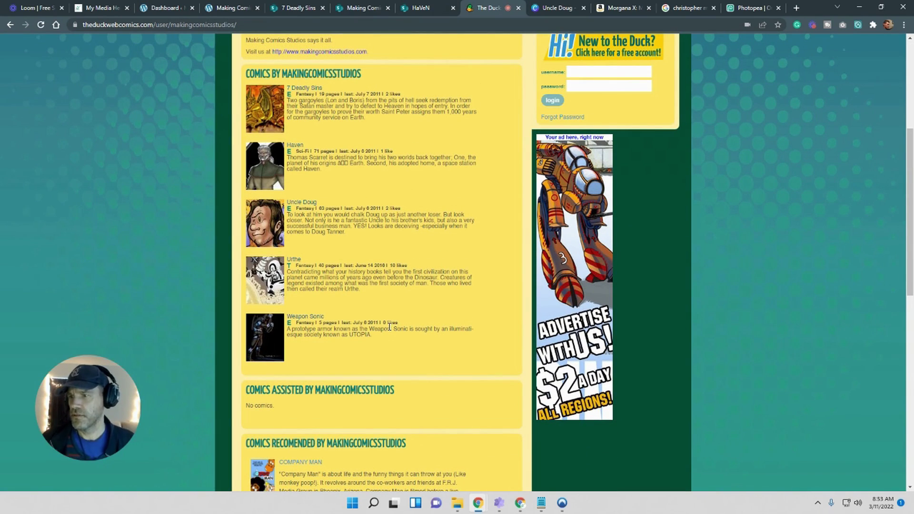
click(265, 343)
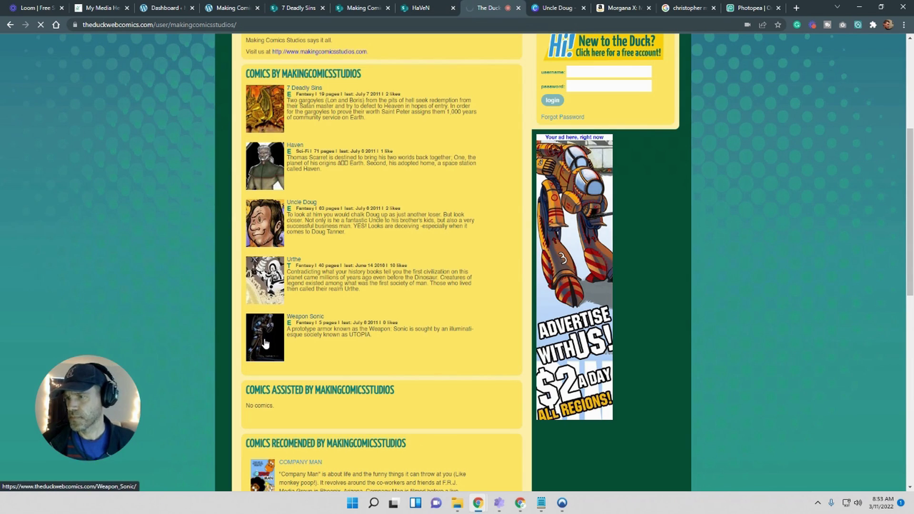
Look through Weapon Sonic's Issue 1 artwork on Page 4 and Page 1
scroll(351, 291, down, 6)
scroll(351, 291, up, 5)
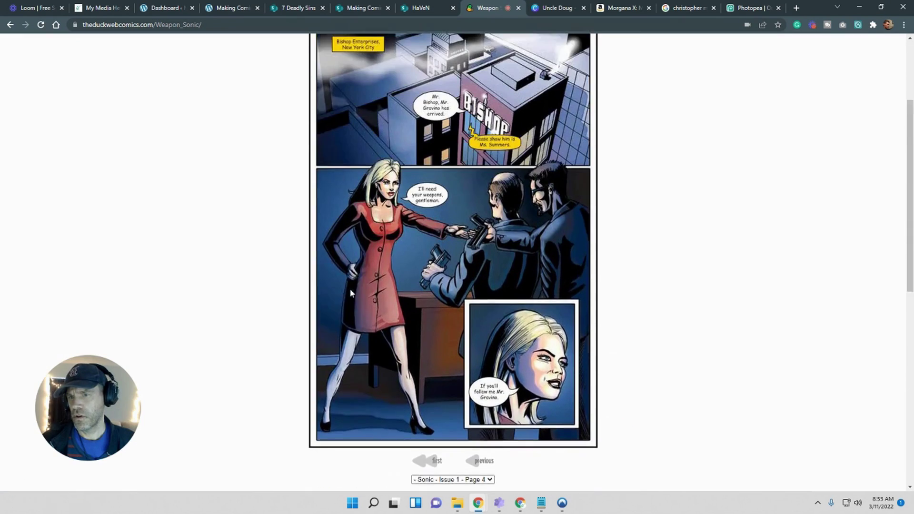
scroll(351, 291, down, 2)
scroll(350, 289, up, 2)
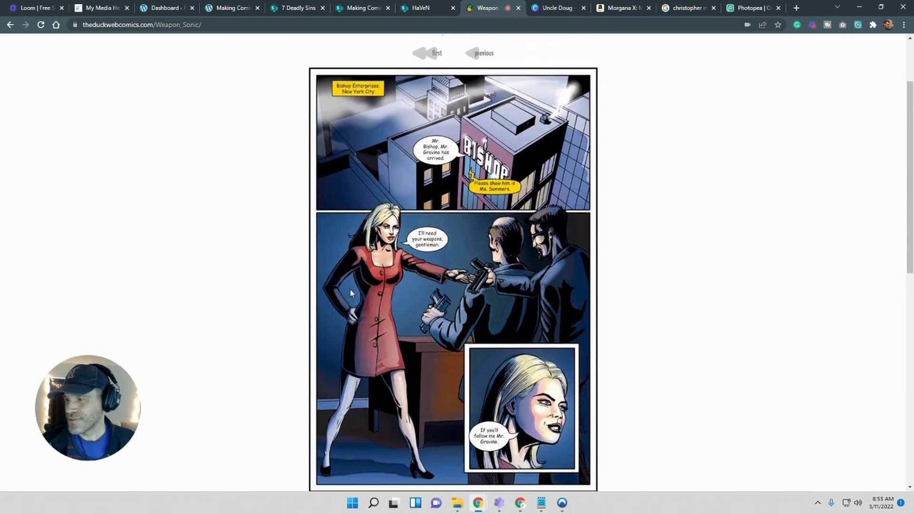
scroll(362, 283, down, 5)
click(484, 288)
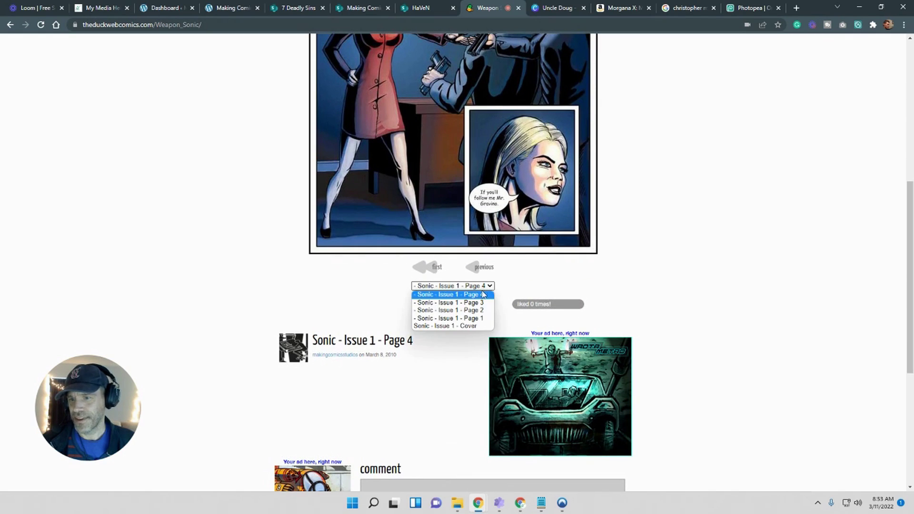
click(468, 319)
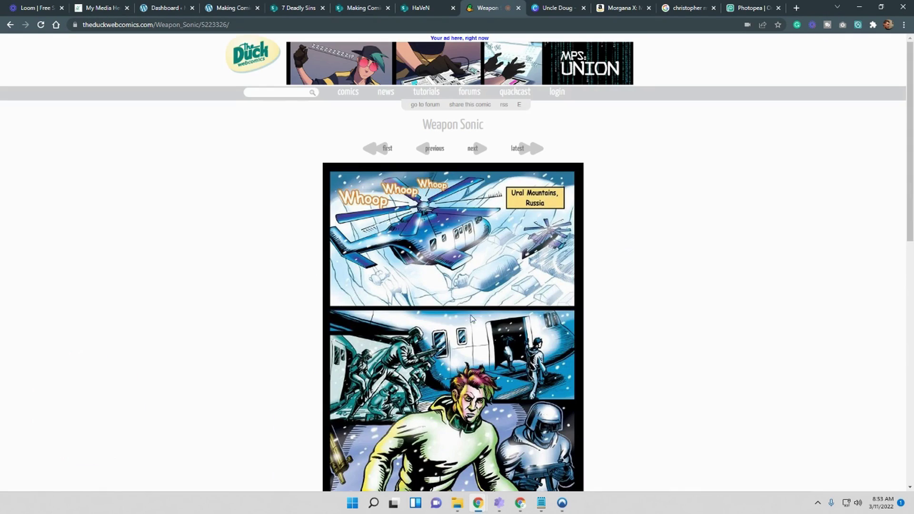
scroll(474, 310, down, 3)
scroll(544, 296, up, 1)
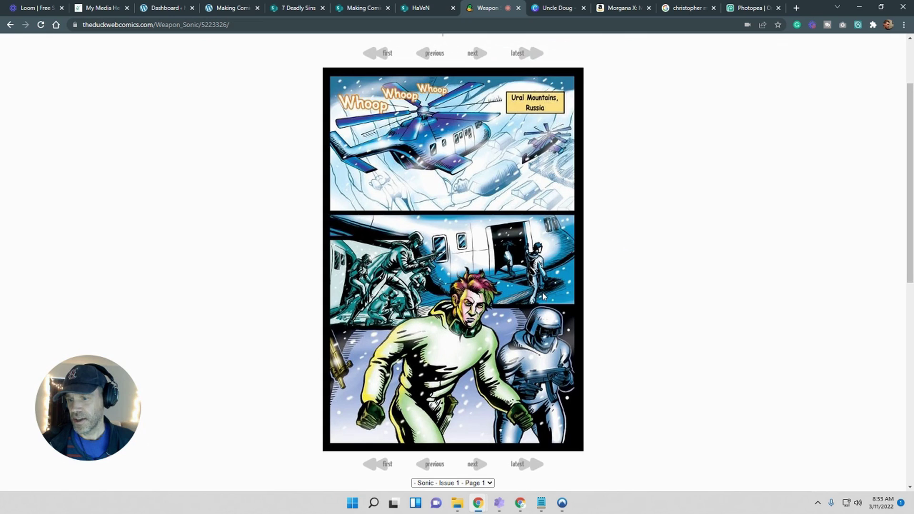
Open the cover of Sonic Issue 1 and view its full artwork
scroll(543, 296, down, 3)
click(487, 340)
click(471, 381)
scroll(664, 351, down, 3)
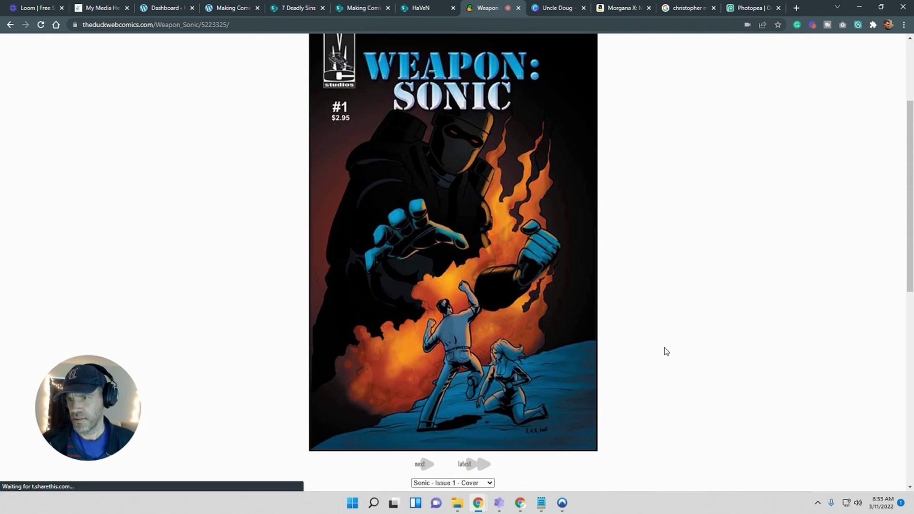
scroll(666, 351, up, 1)
scroll(666, 351, down, 1)
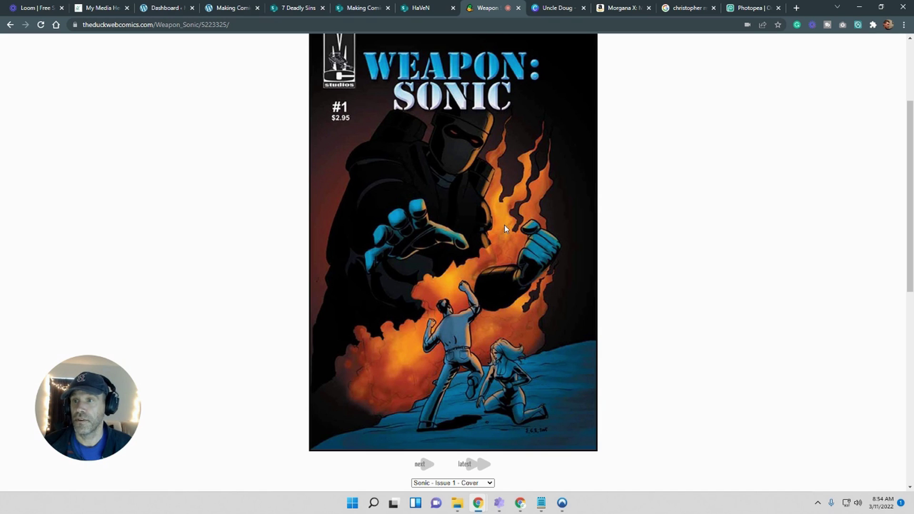
Save the Weapon: Sonic cover image to the Desktop as weapon_sonic_banner
scroll(504, 226, up, 3)
scroll(504, 226, down, 3)
right_click(495, 200)
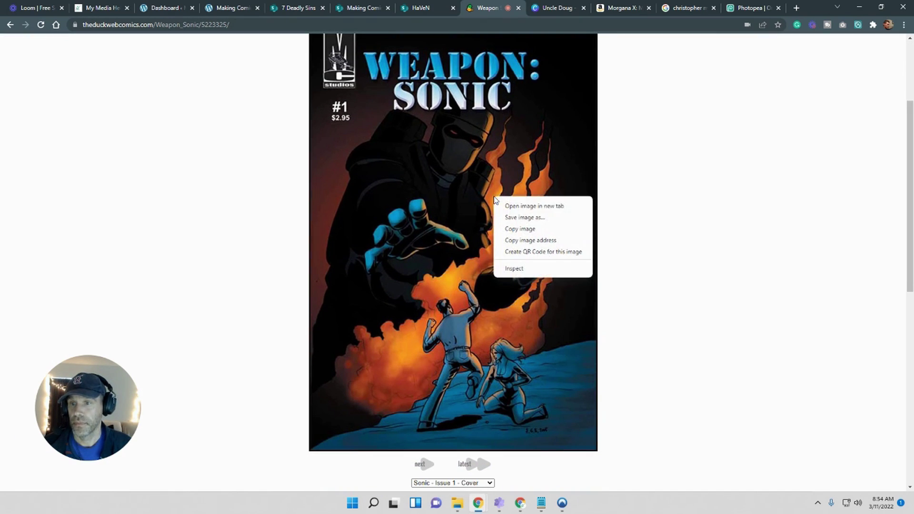
click(525, 217)
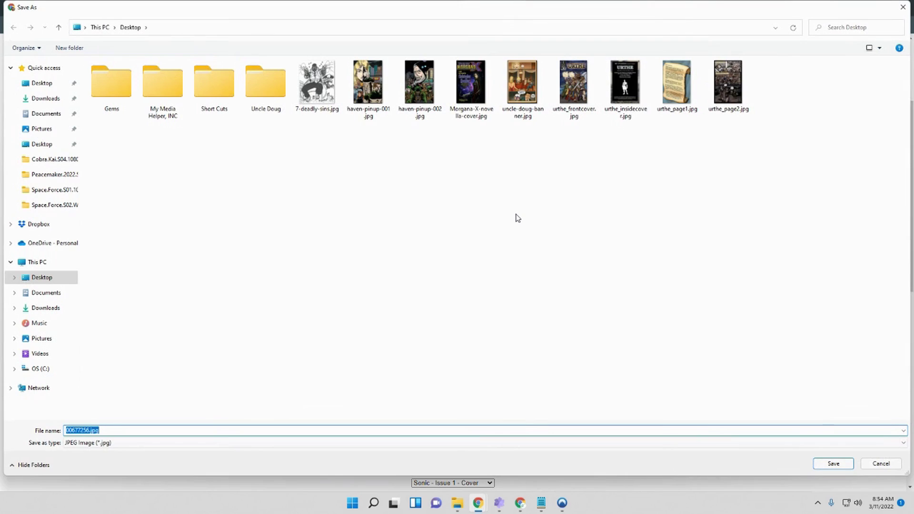
text(weapon)
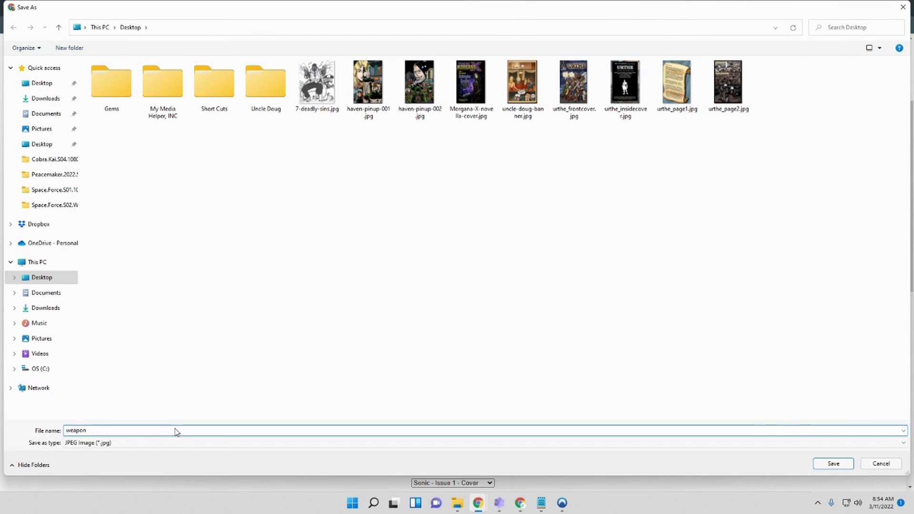
text(_sonic_banner)
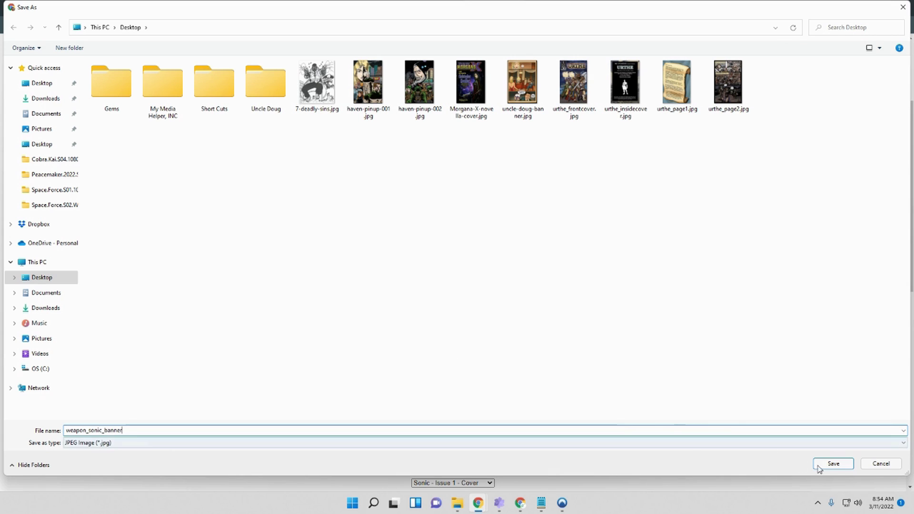
click(829, 463)
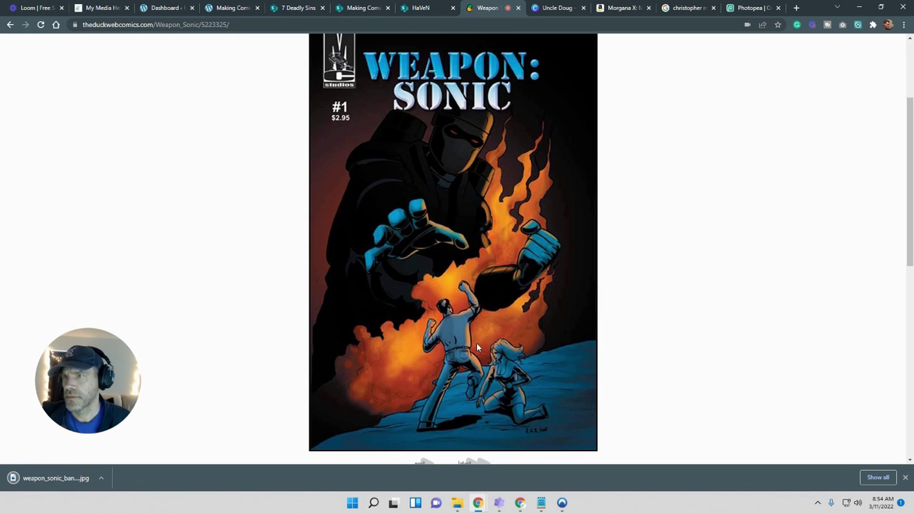
Create a new page as a copy of the 7 Deadly Sins page on the SharePoint site
click(290, 10)
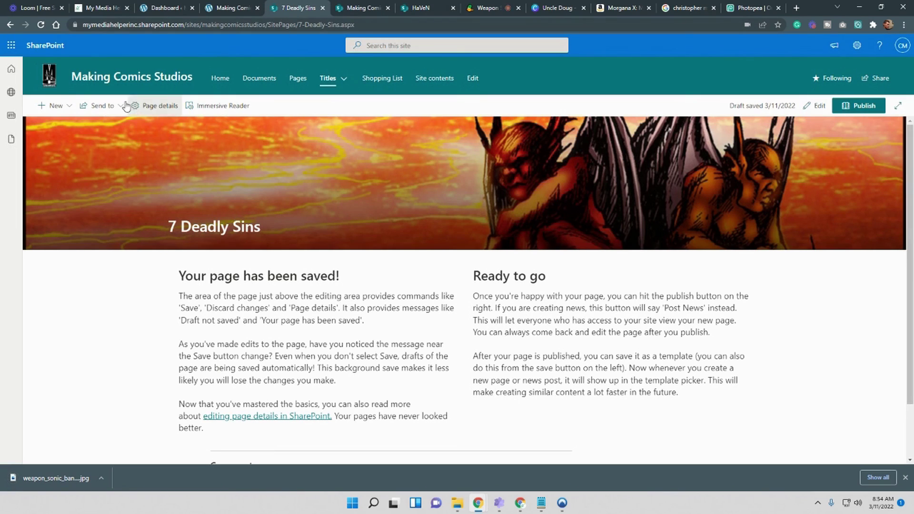
click(70, 107)
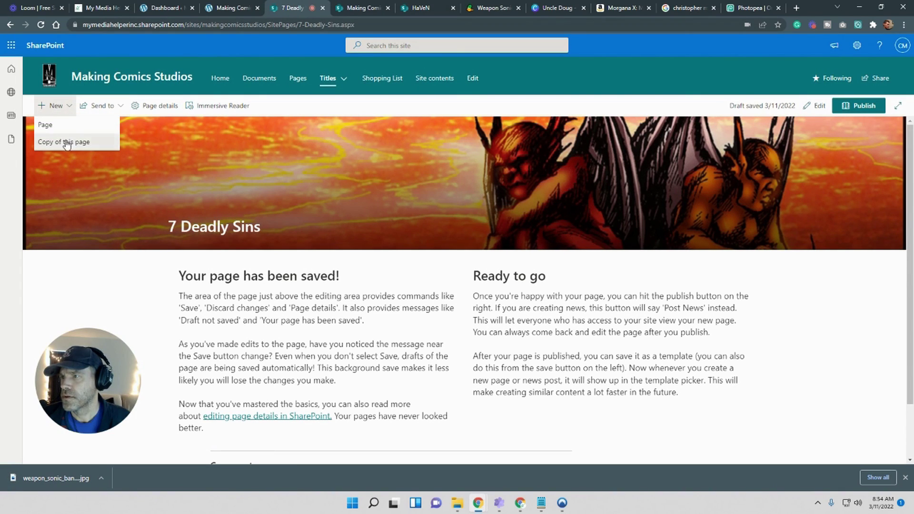
click(67, 141)
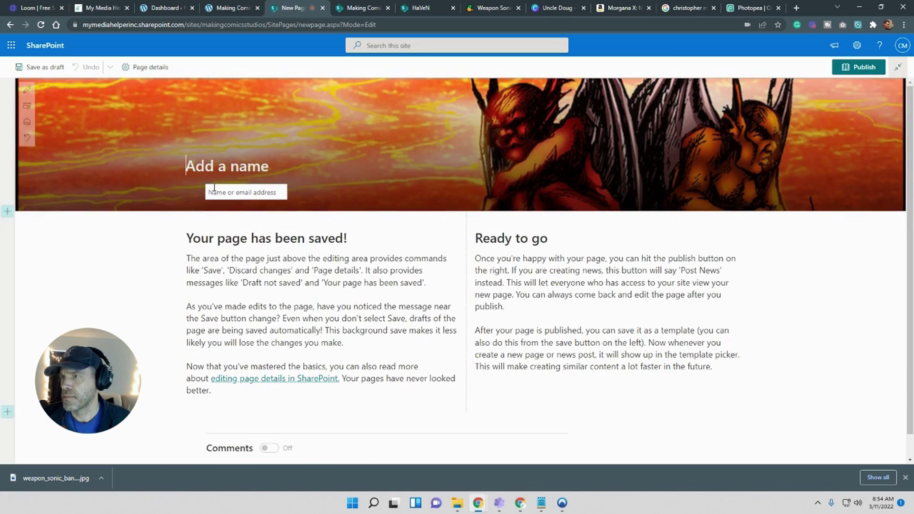
Name the copied page Weapon: Sonic
click(239, 164)
text(Weapon)
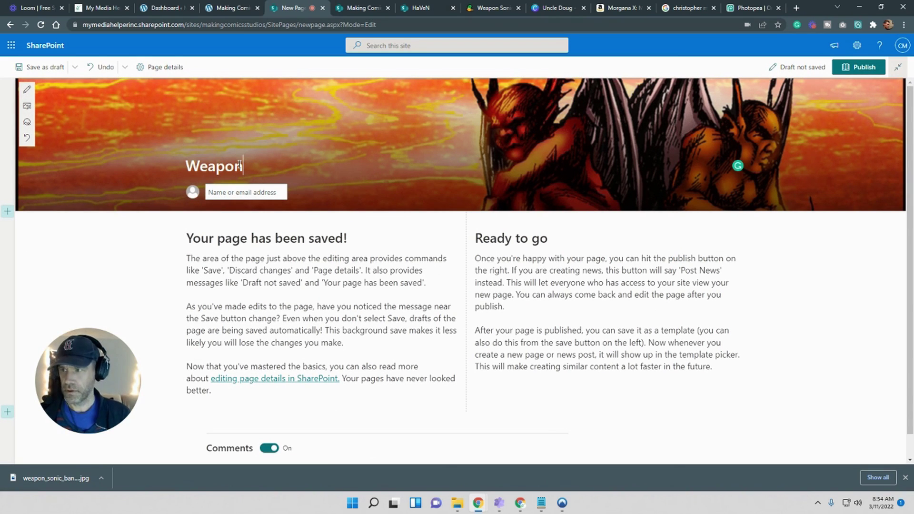
text(: Son)
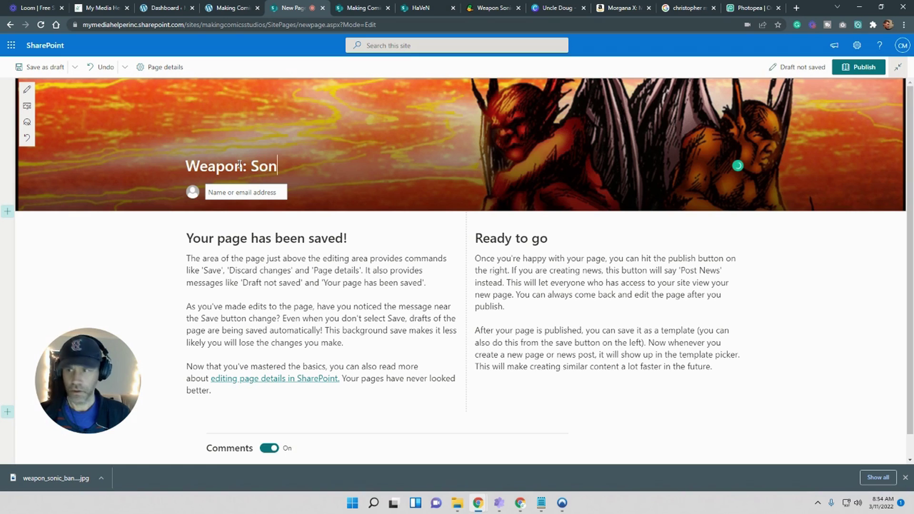
text(ic)
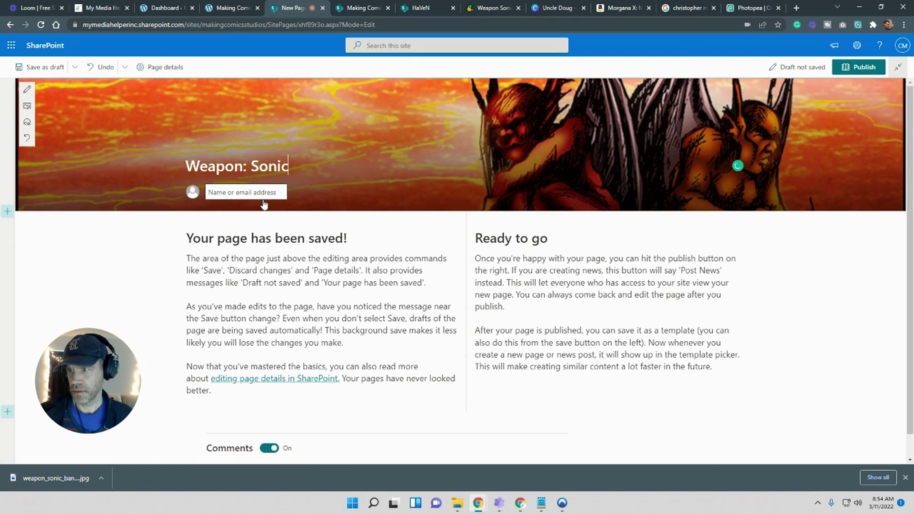
click(832, 304)
scroll(836, 305, down, 1)
scroll(836, 305, down, 1)
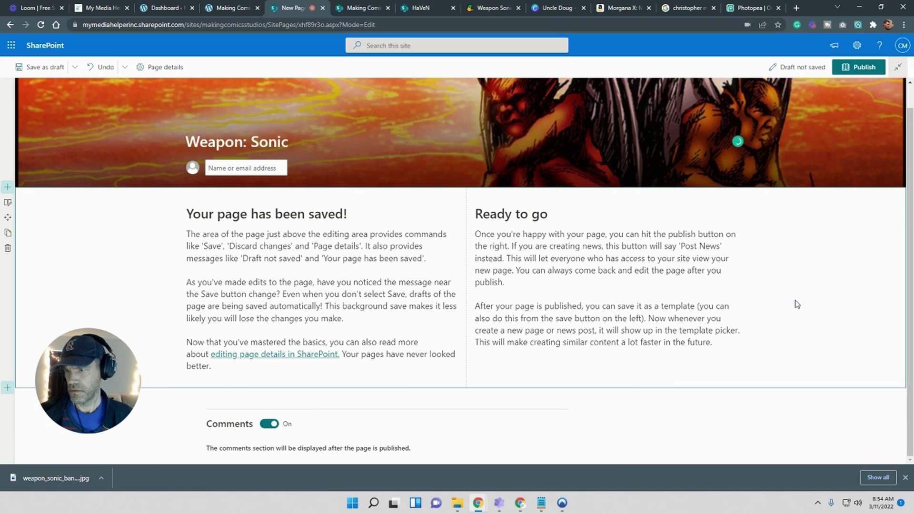
scroll(801, 305, up, 1)
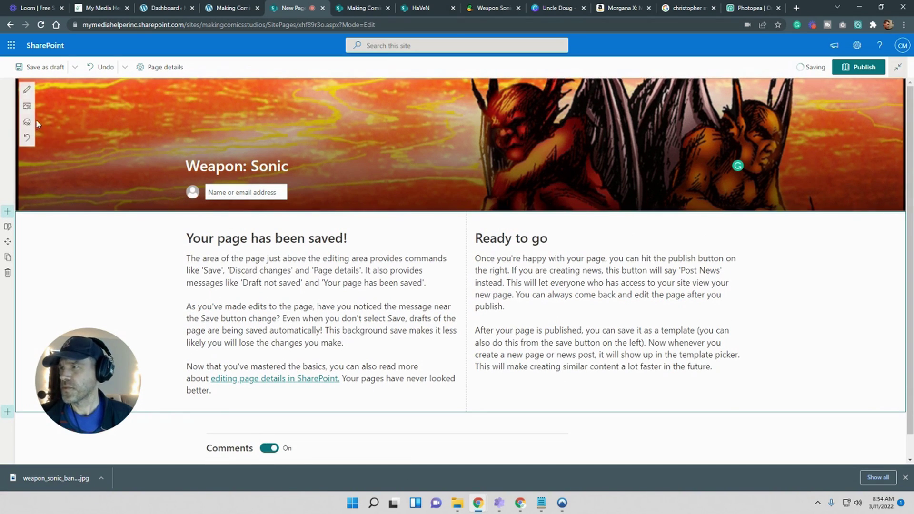
Replace the title area's background with the uploaded weapon_sonic_banner.jpg image
click(26, 107)
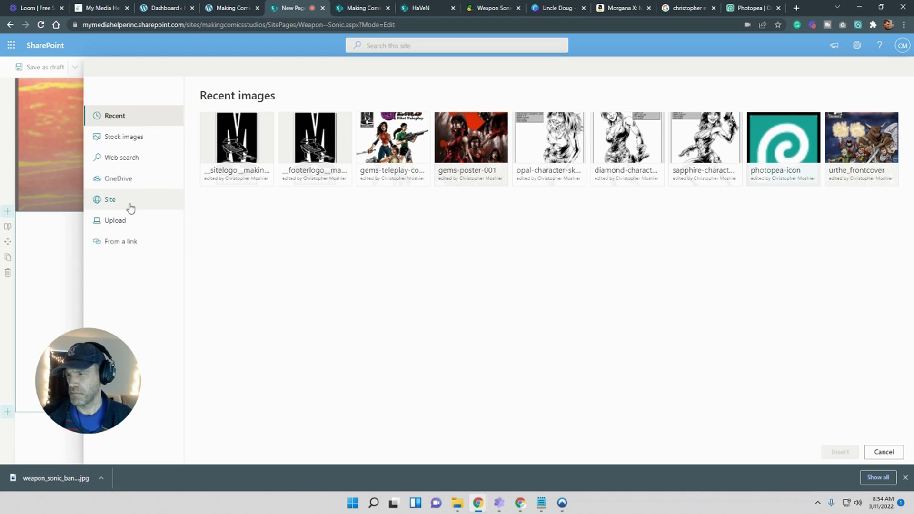
click(142, 222)
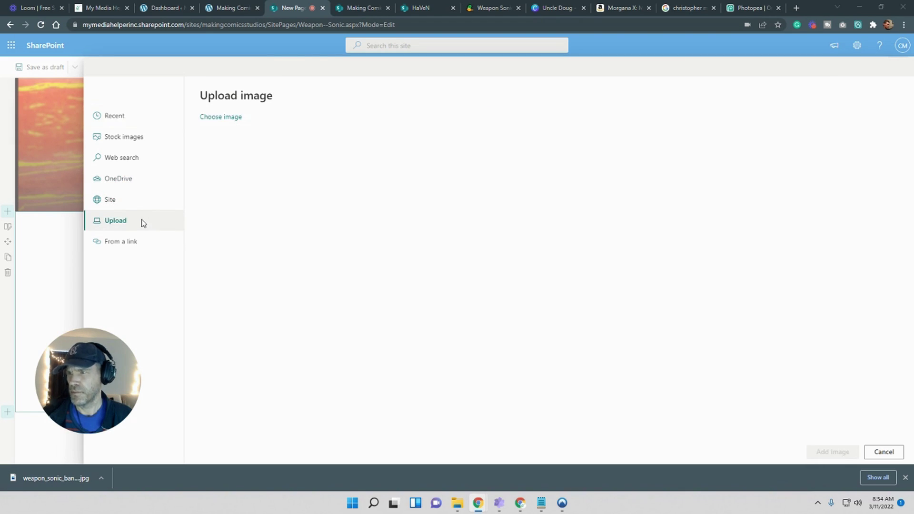
double_click(165, 156)
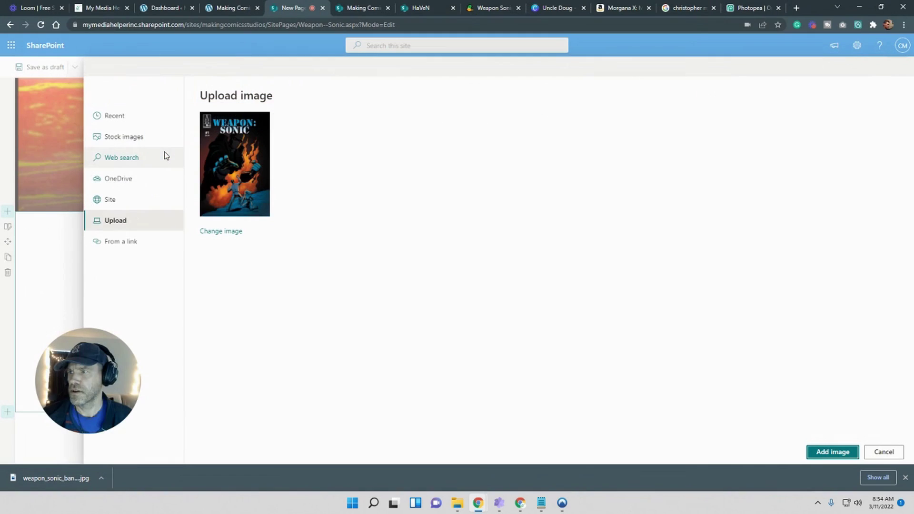
click(832, 452)
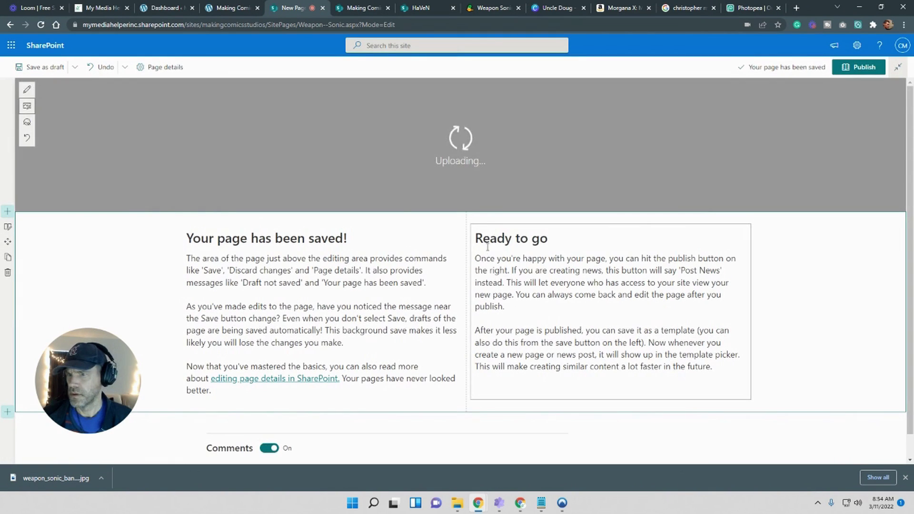
Move the banner image's focal point slightly up to frame the masked face, and save the Weapon: Sonic page as a draft
drag(459, 143, 464, 120)
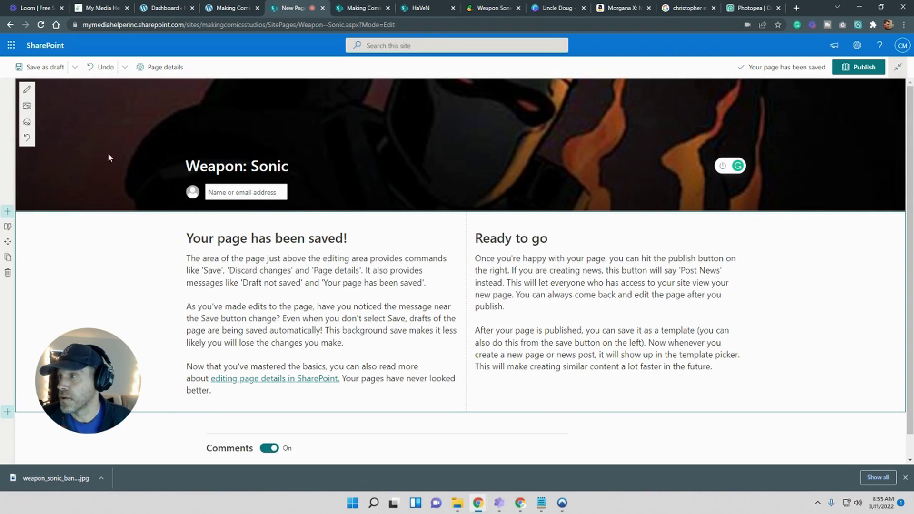
click(24, 123)
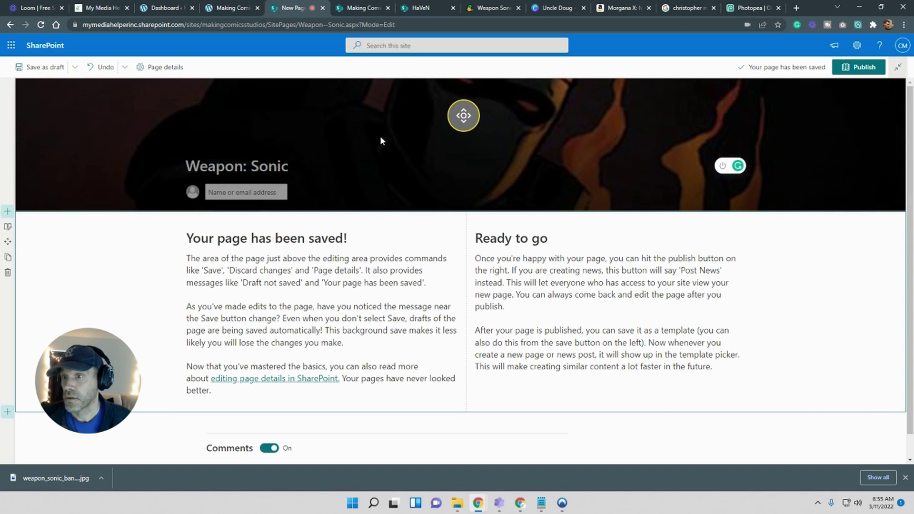
drag(462, 123, 463, 117)
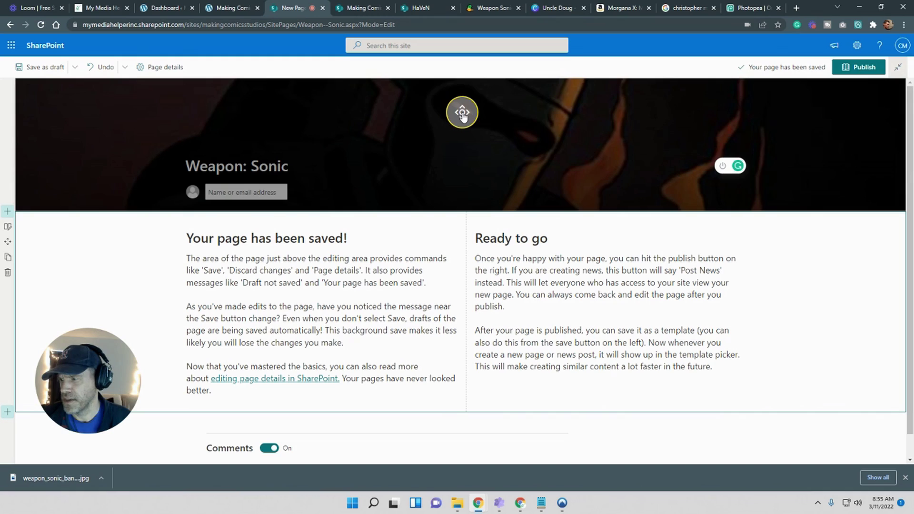
click(616, 193)
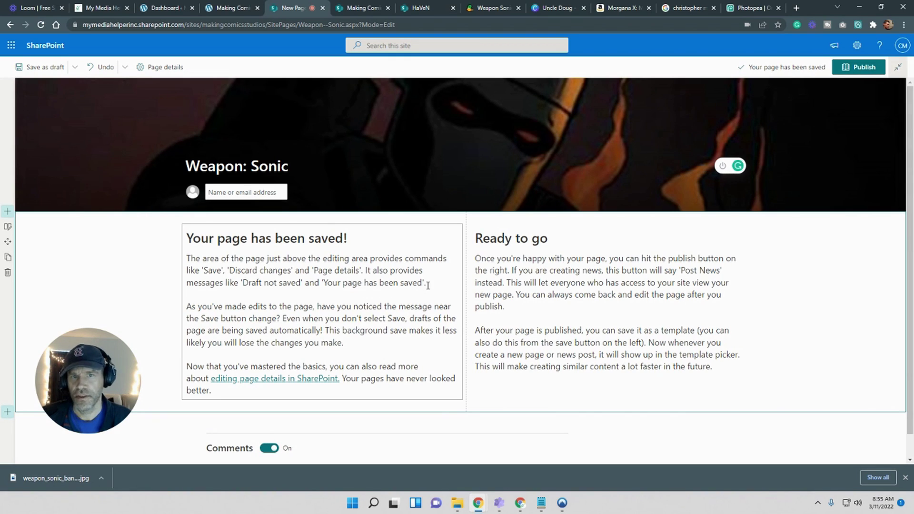
click(43, 67)
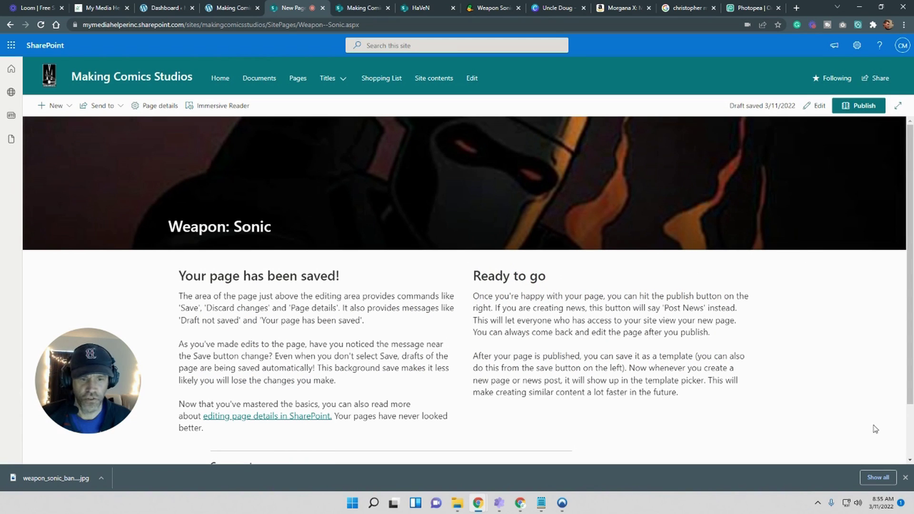
click(905, 477)
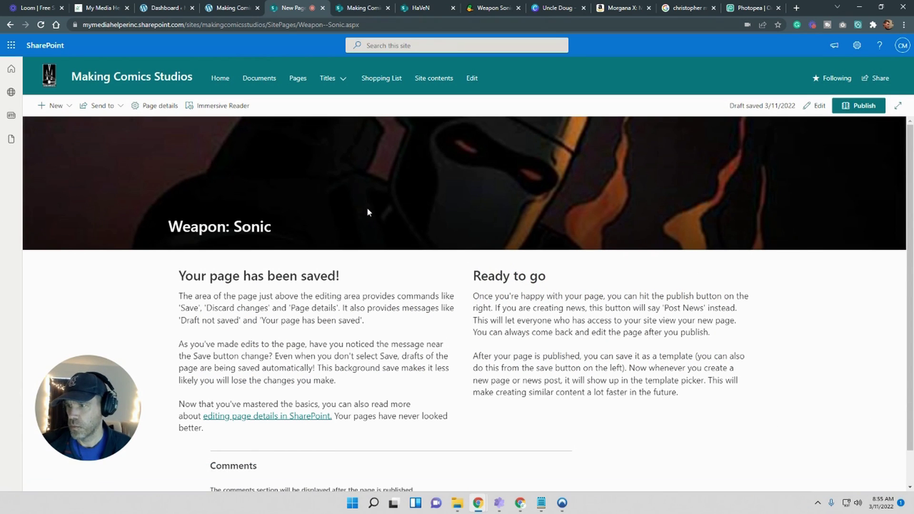
Turn off comments on the Weapon: Sonic page and save it as a draft again
scroll(609, 386, down, 1)
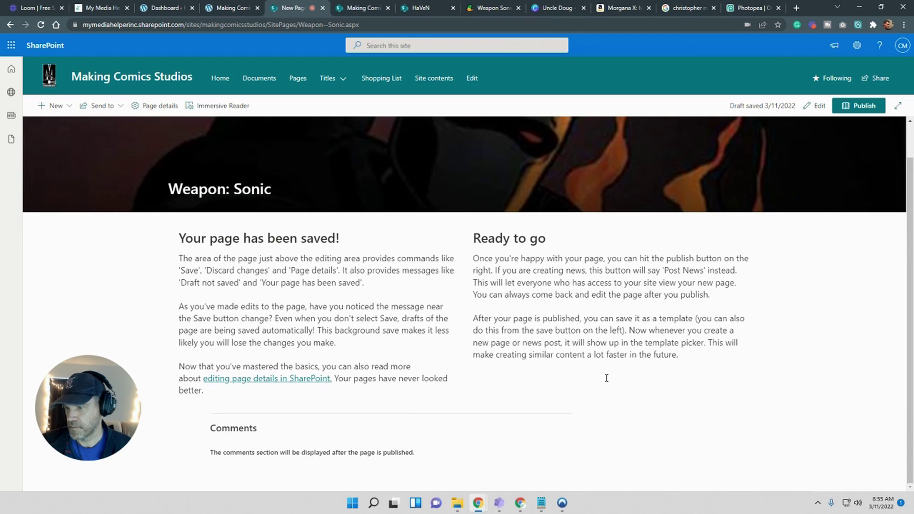
click(818, 107)
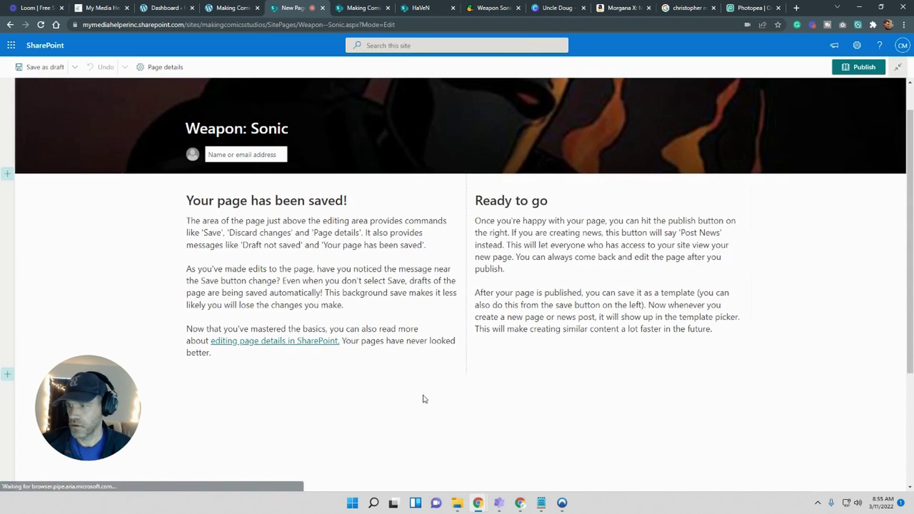
scroll(474, 333, down, 5)
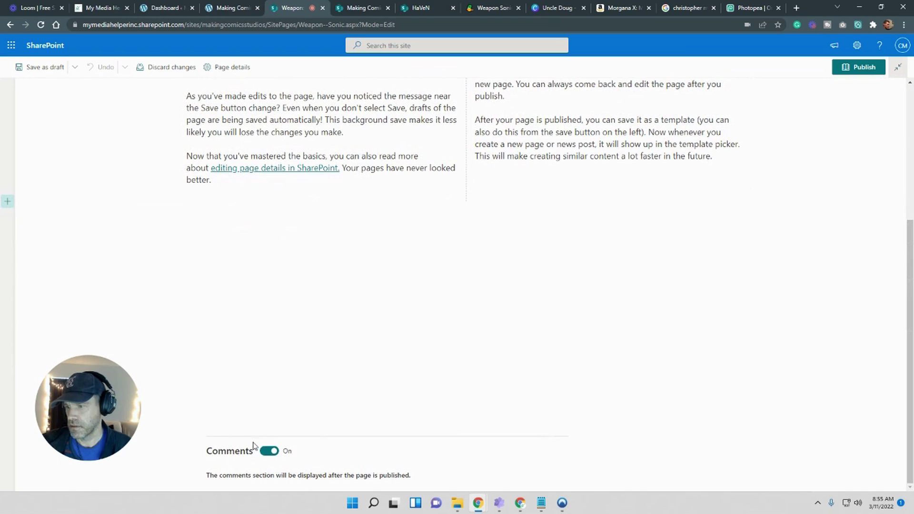
click(269, 451)
scroll(288, 429, up, 5)
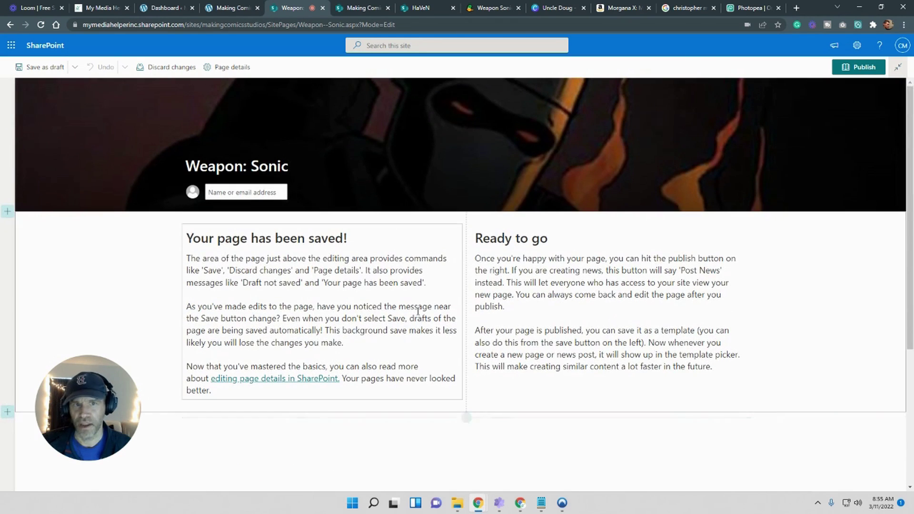
click(42, 71)
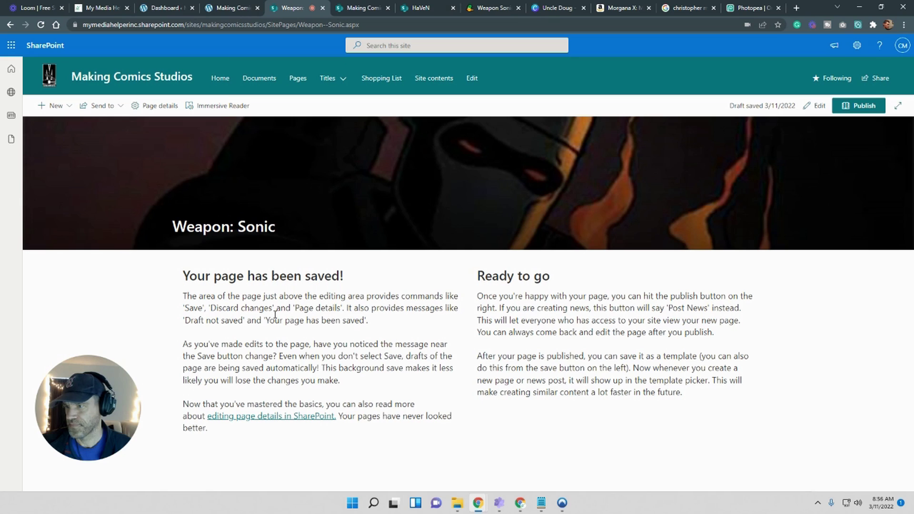
Open the SitePages folder in the site's Site Assets library
click(367, 8)
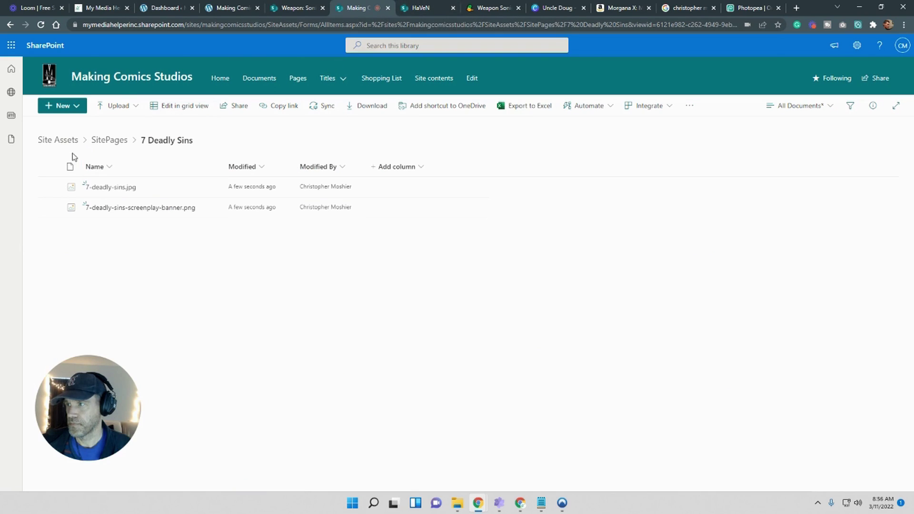
click(857, 45)
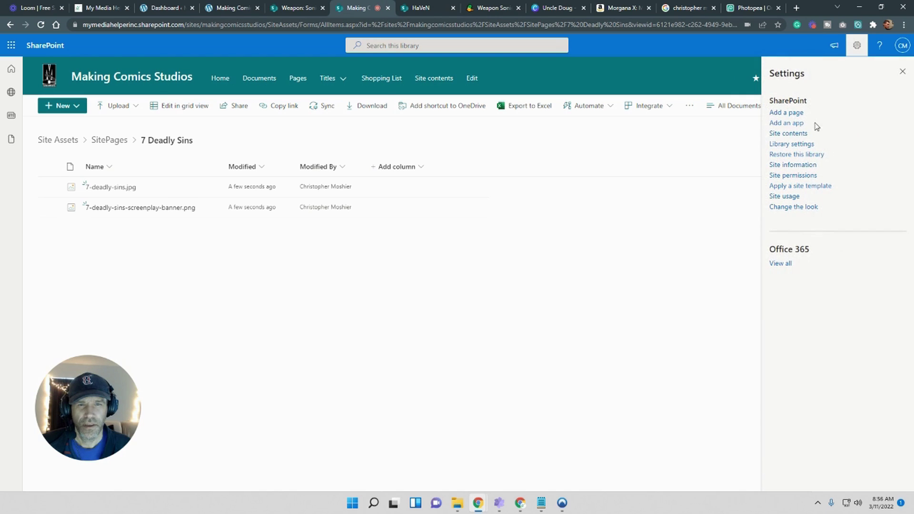
click(803, 137)
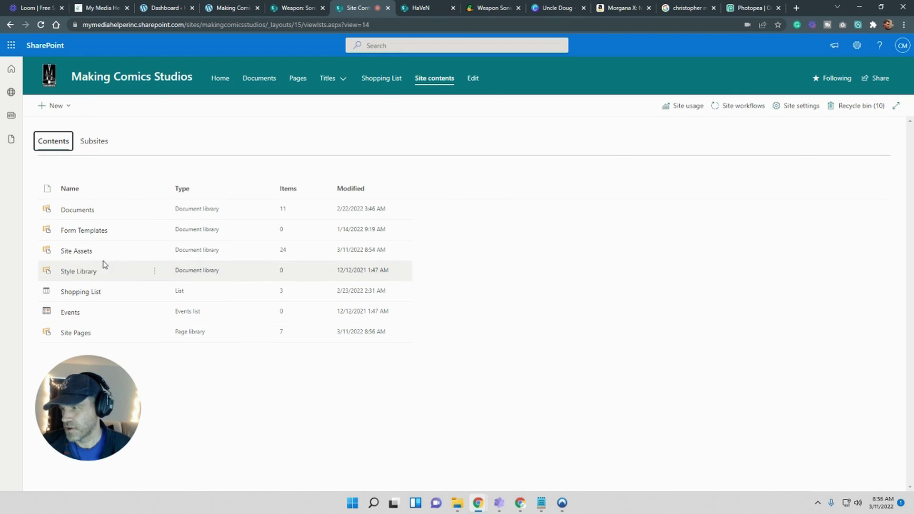
click(74, 252)
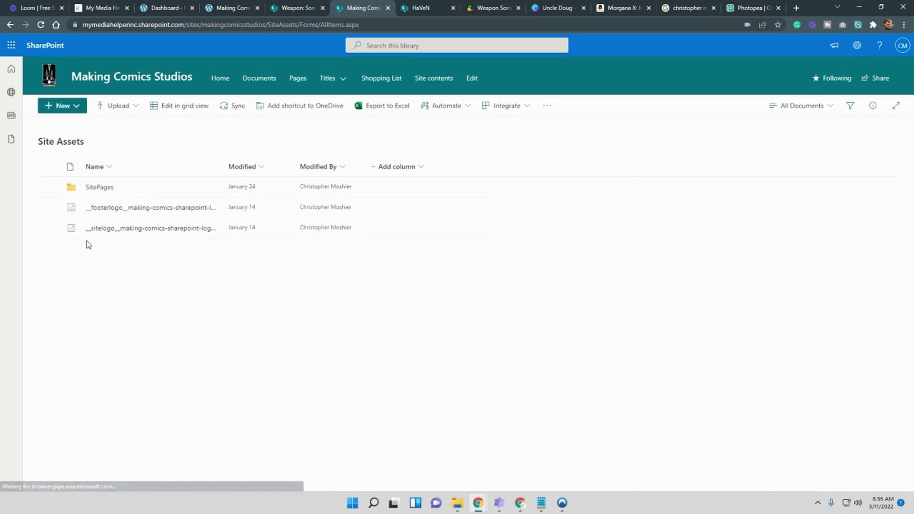
click(100, 188)
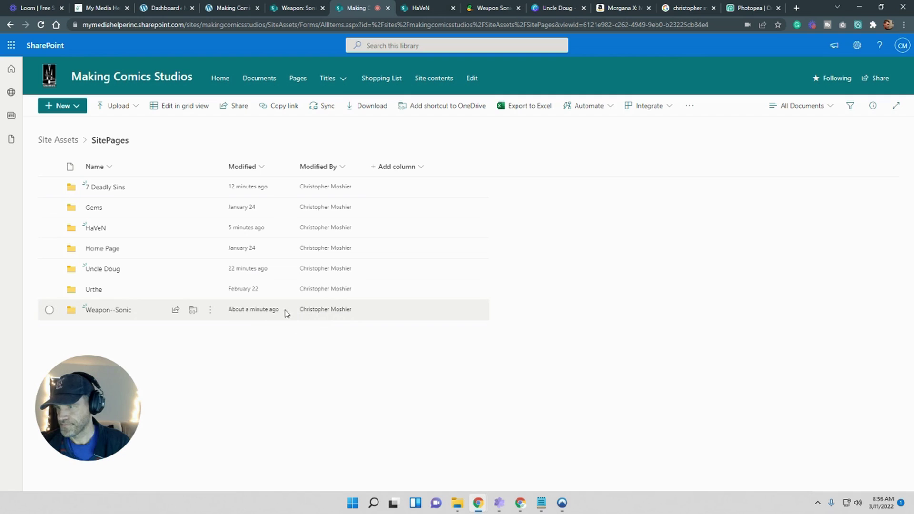
Rename the Weapon--Sonic folder as Weapon Sonic
click(210, 314)
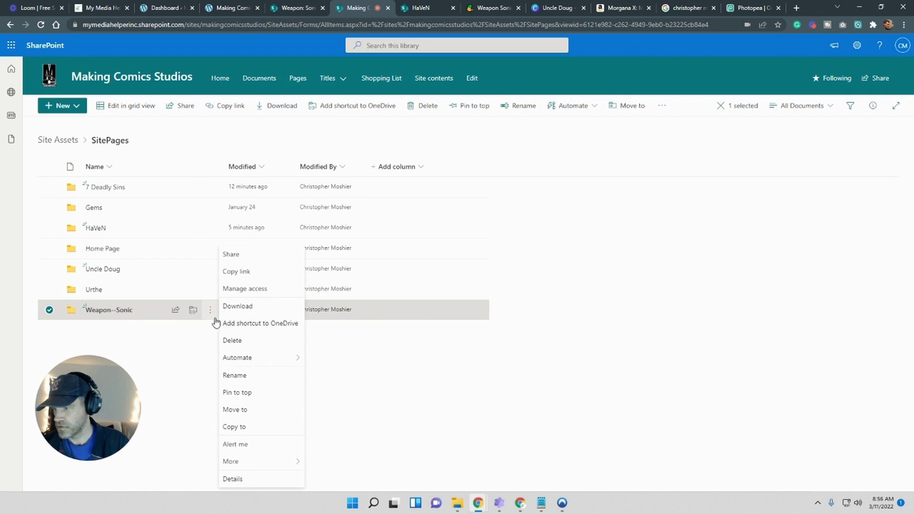
click(244, 375)
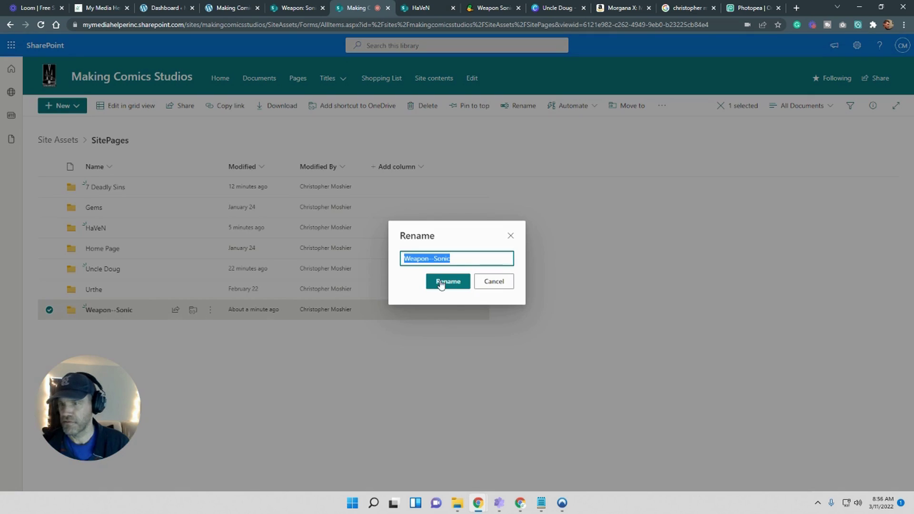
click(434, 258)
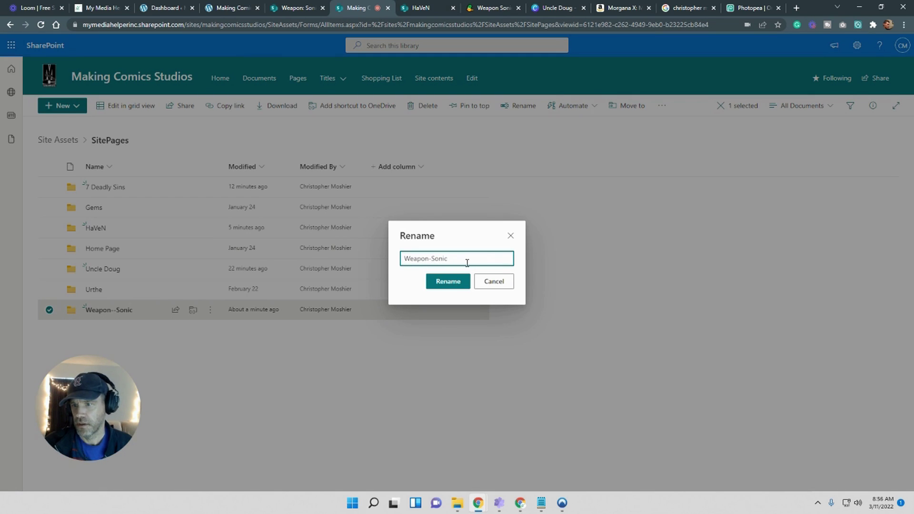
click(451, 281)
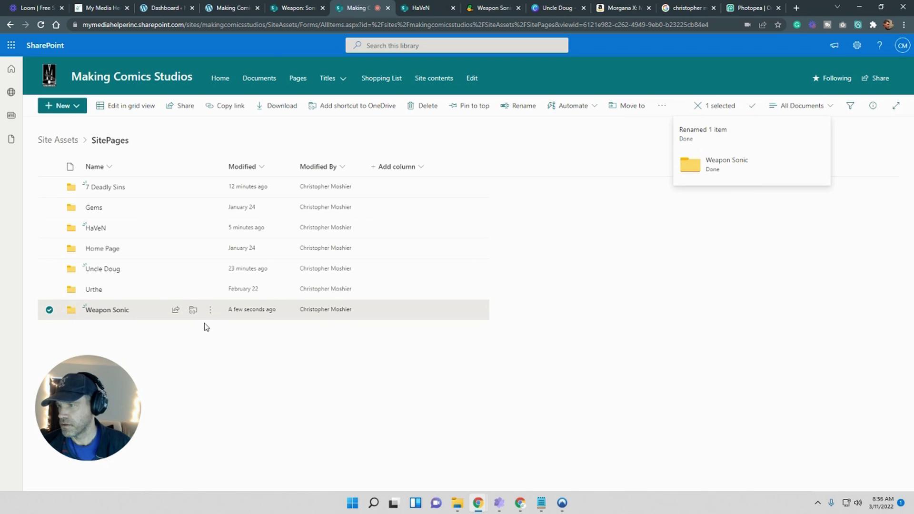
click(210, 310)
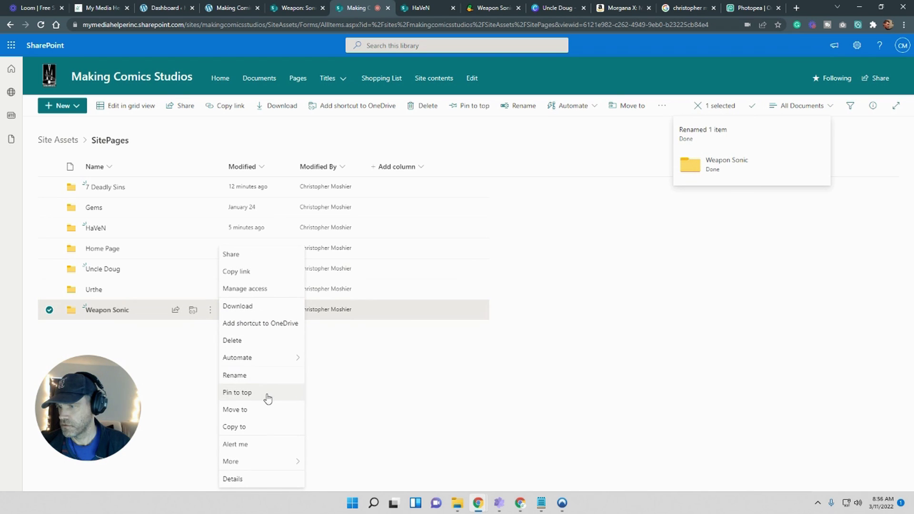
Rename the banner image in the Weapon Sonic folder as weapon_sonic_banner, removing its numeric prefix
click(109, 310)
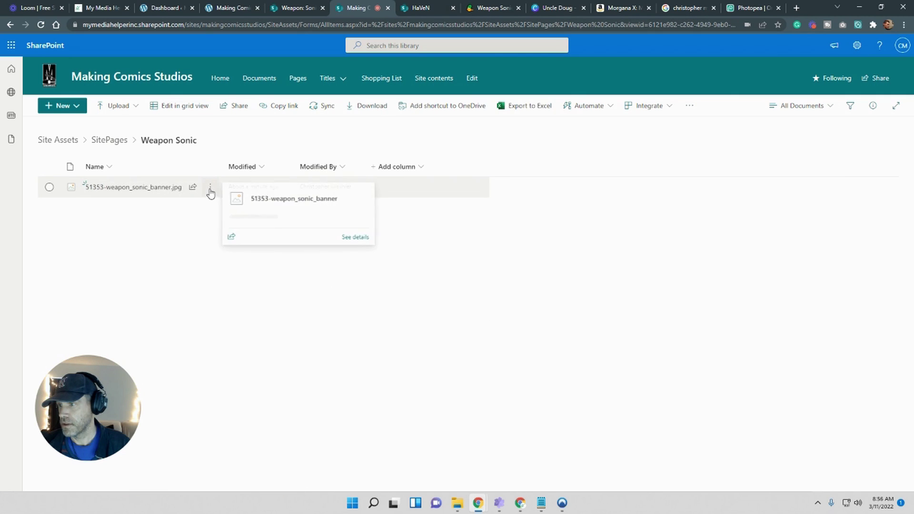
click(210, 187)
click(235, 307)
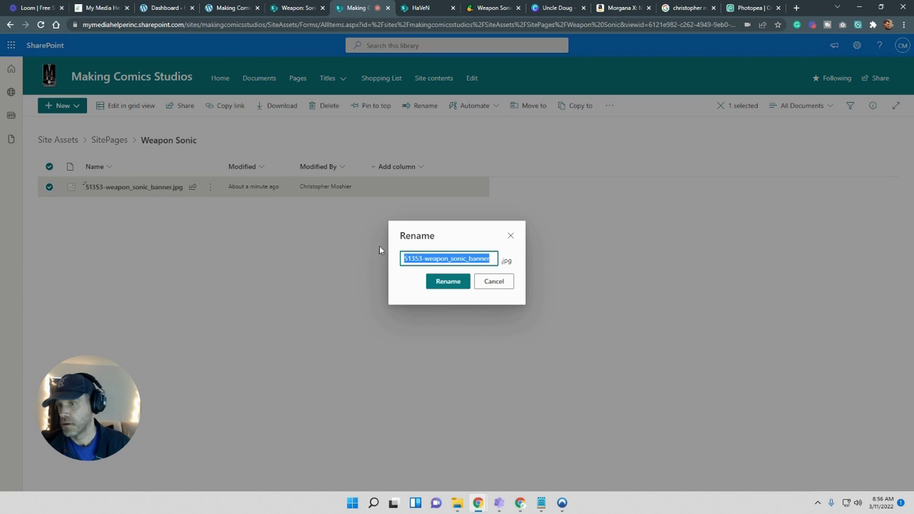
click(423, 258)
key(BackSpace)
key(BackSpace)
key(BackSpace)
key(BackSpace)
key(BackSpace)
key(BackSpace)
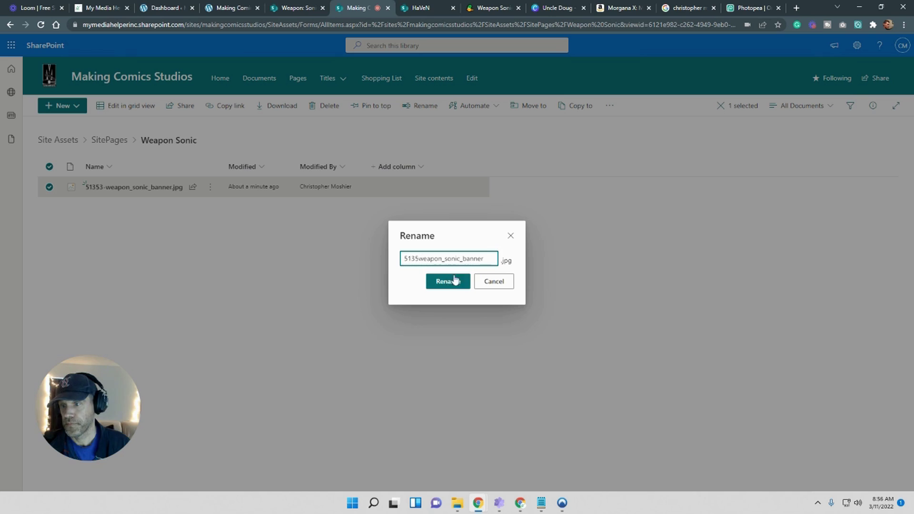
click(448, 282)
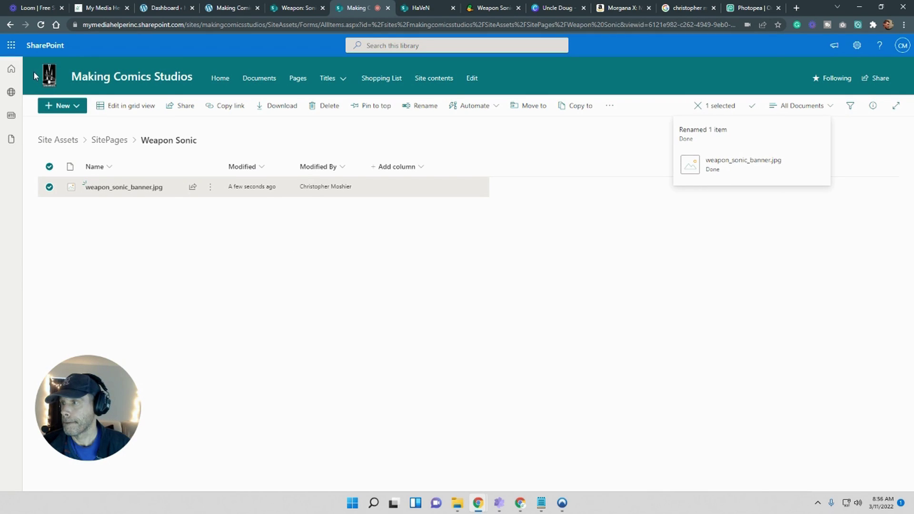
Rename the pinup image in the HaVeN folder as haven-pinup-001, removing its numeric prefix
click(113, 141)
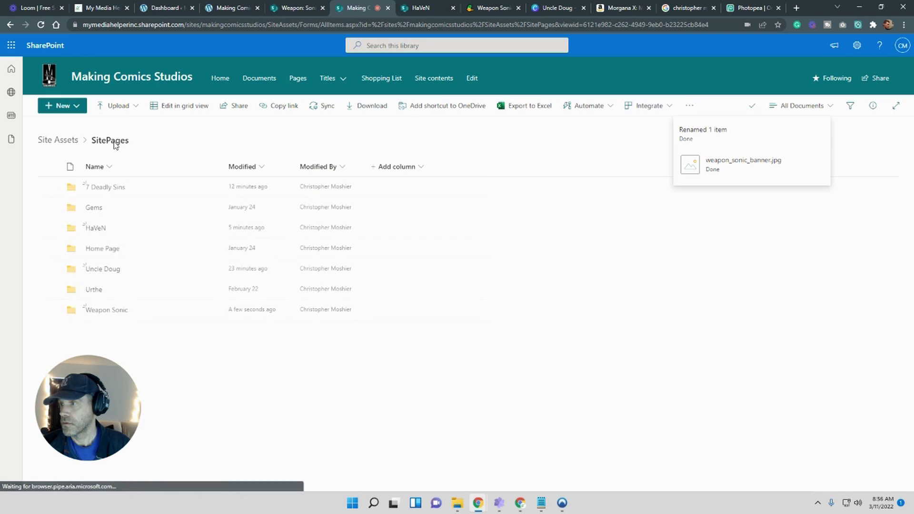
click(100, 229)
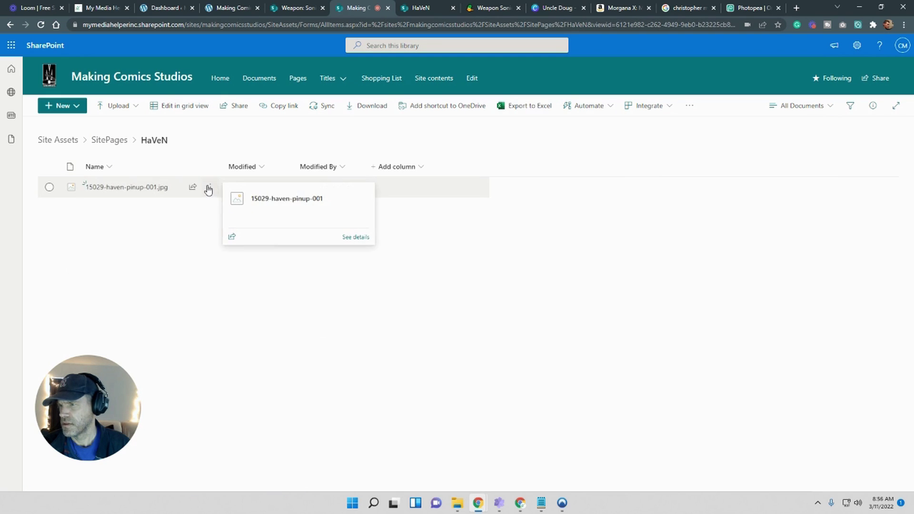
click(210, 187)
click(238, 307)
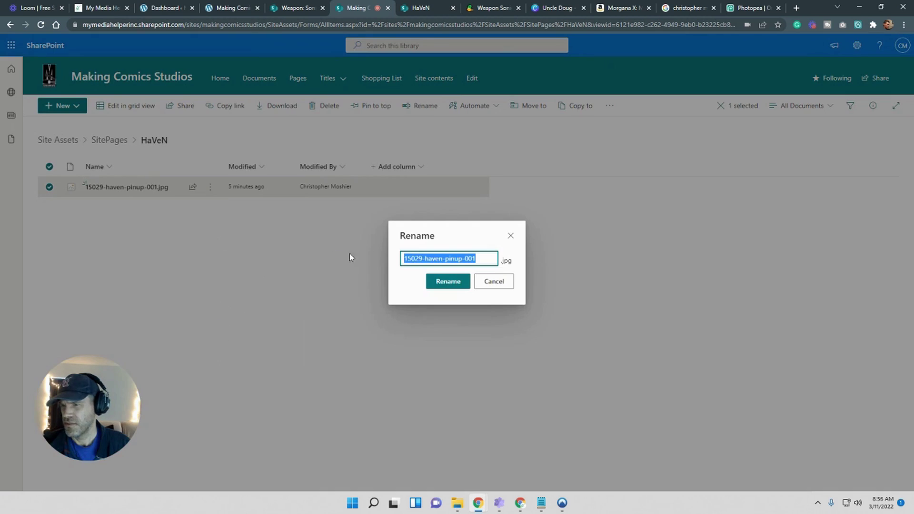
click(425, 258)
key(BackSpace)
key(BackSpace)
key(BackSpace)
key(BackSpace)
key(BackSpace)
key(BackSpace)
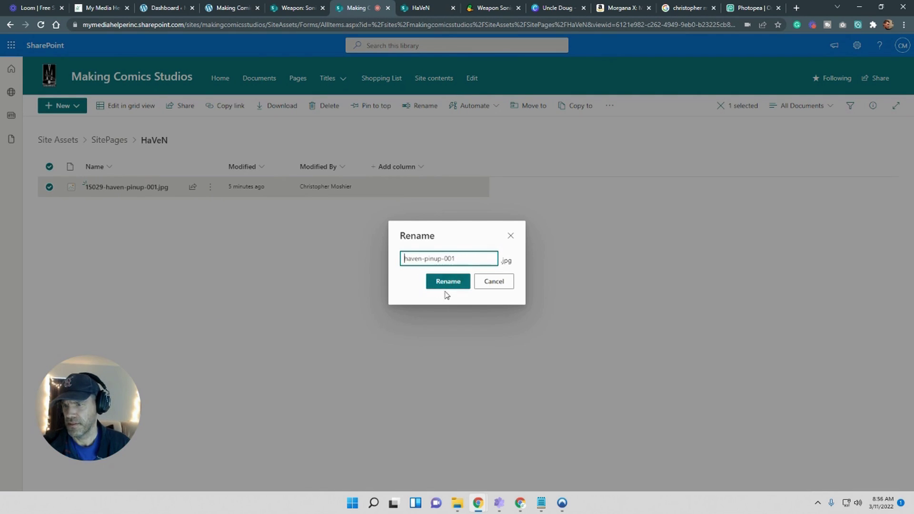
click(443, 282)
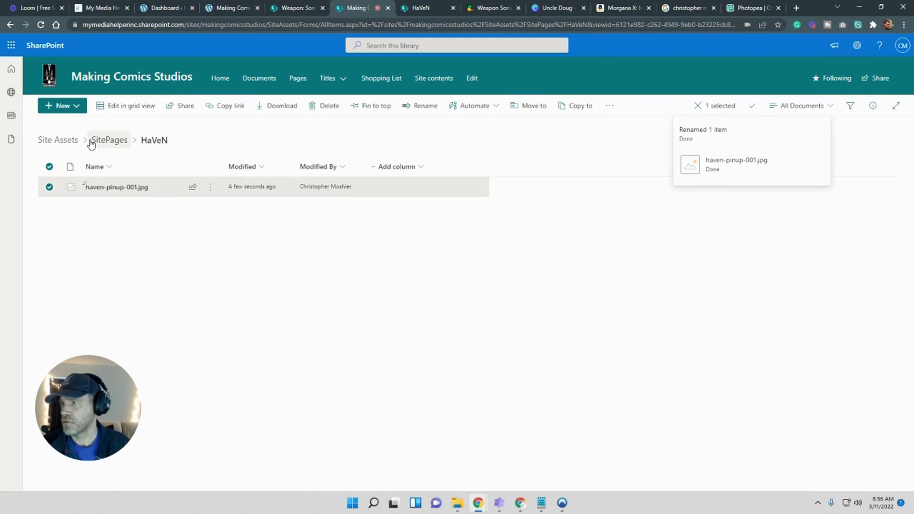
Check the image file names in the Uncle Doug and 7 Deadly Sins folders
click(94, 141)
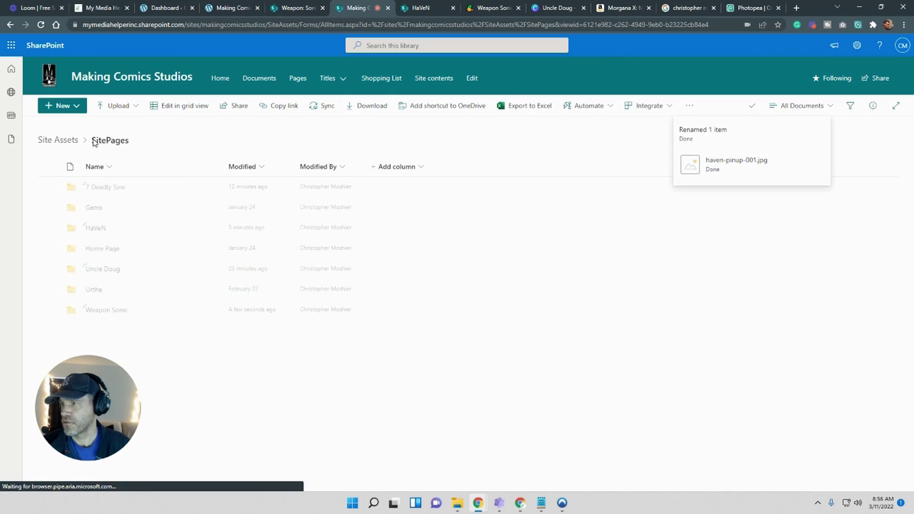
click(117, 269)
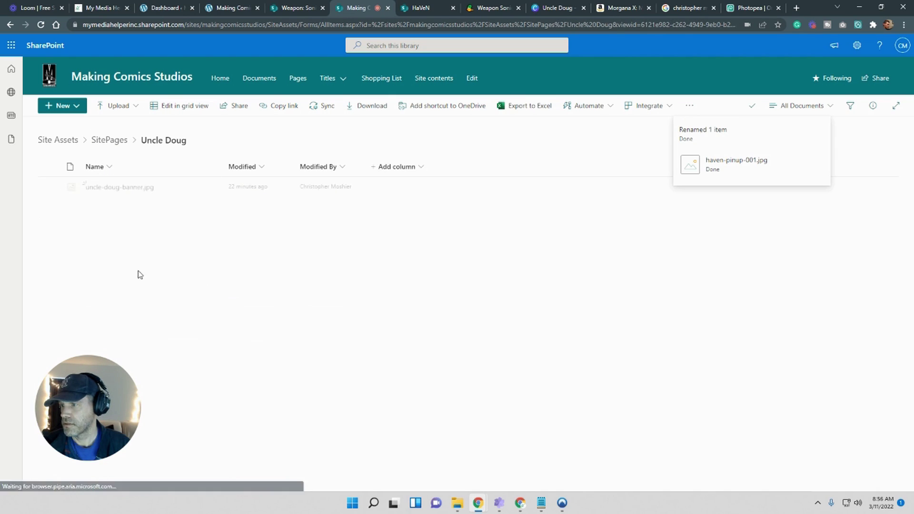
click(99, 140)
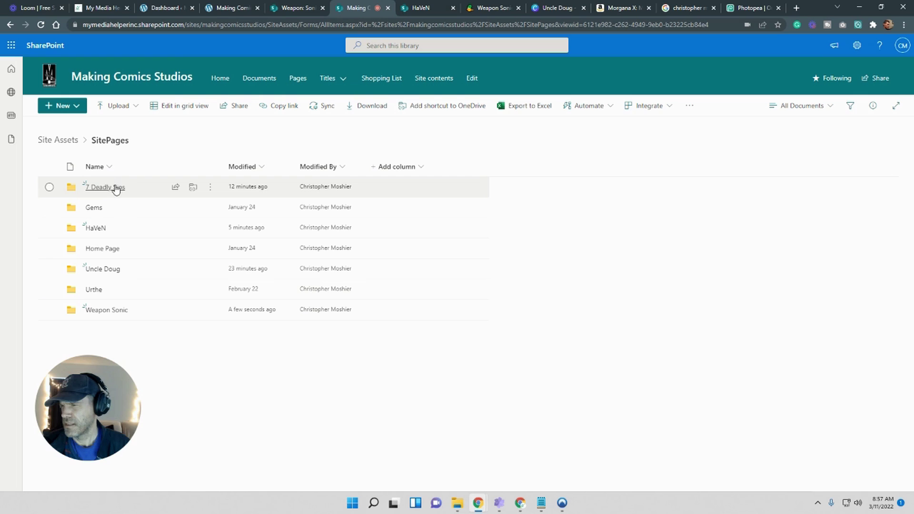
click(115, 189)
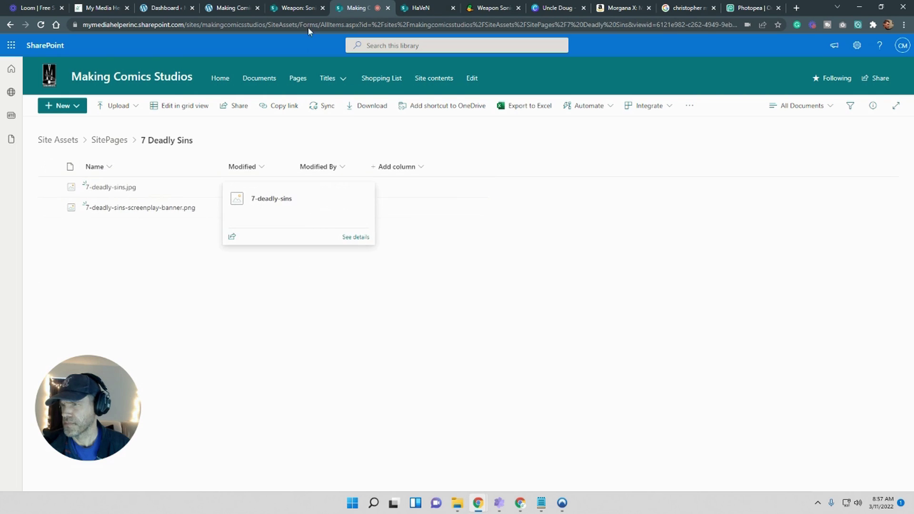
Copy the web address of the Weapon: Sonic page and check the entries under Titles
click(296, 13)
click(288, 26)
right_click(288, 27)
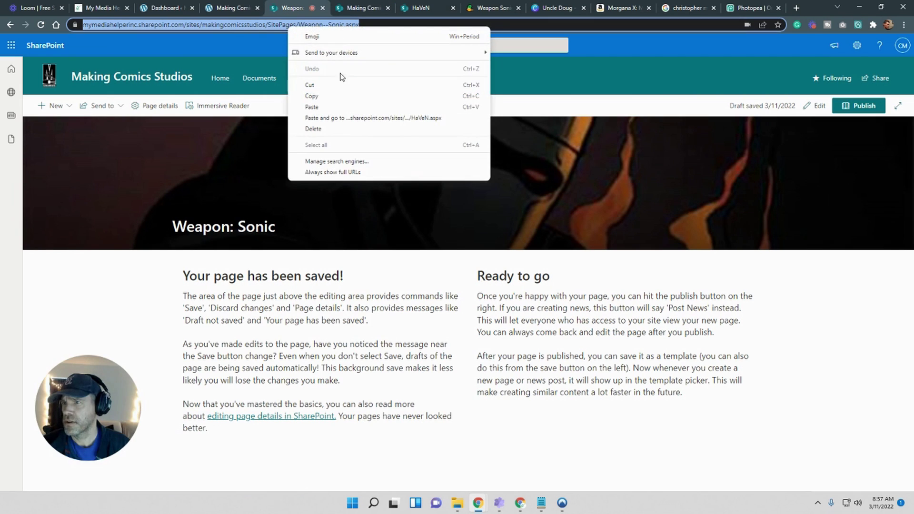
click(312, 96)
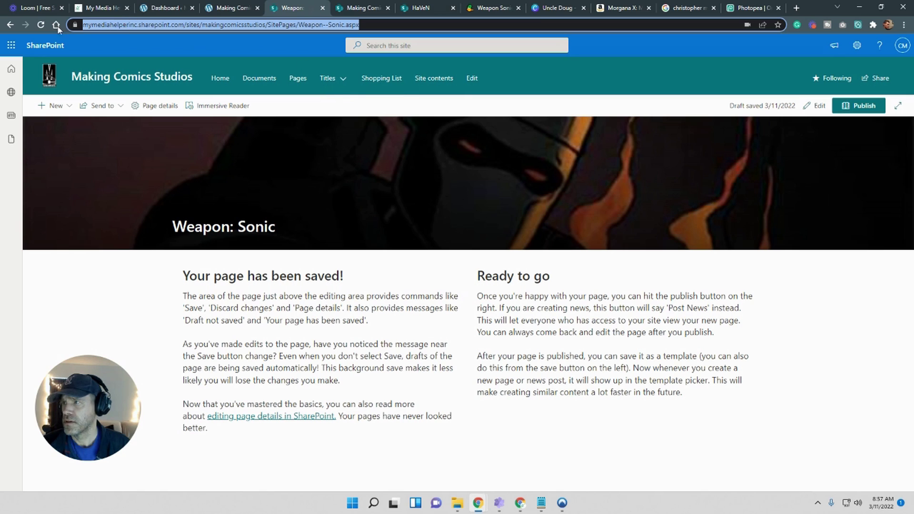
click(328, 78)
click(335, 95)
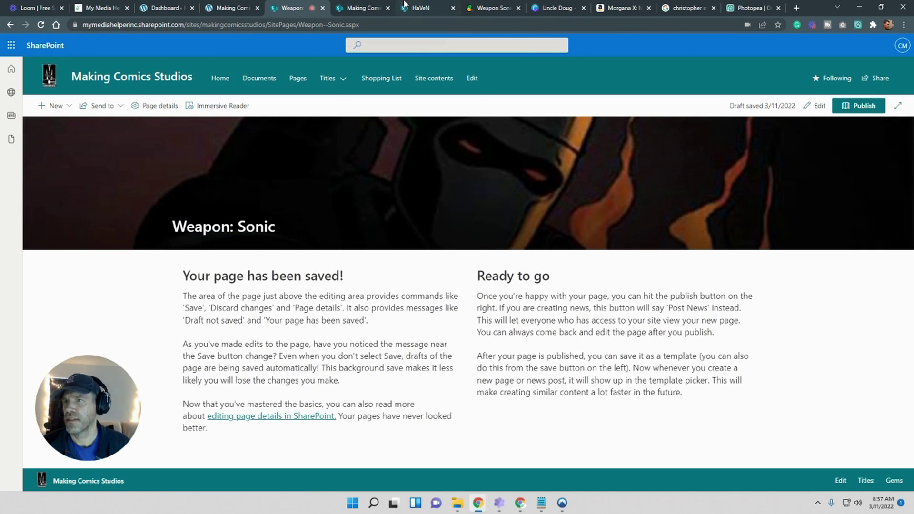
Open the Site Pages library from the site contents
click(362, 7)
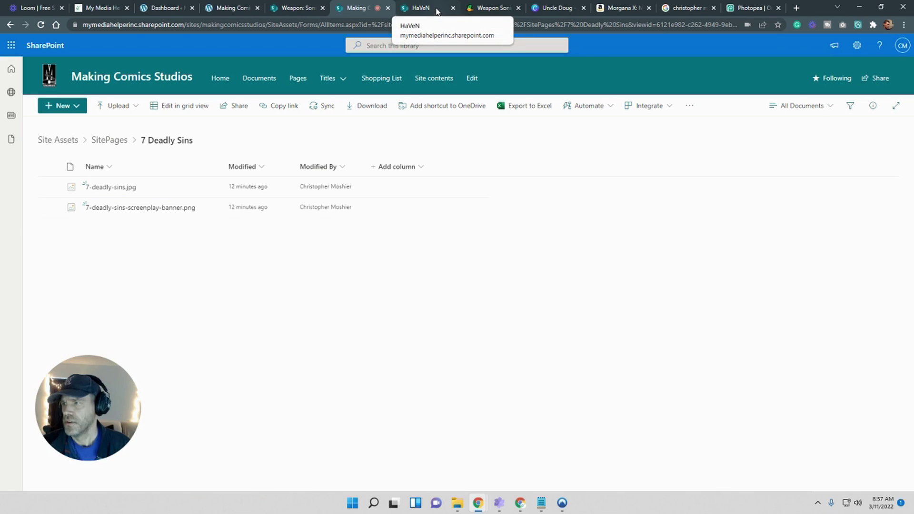
click(857, 45)
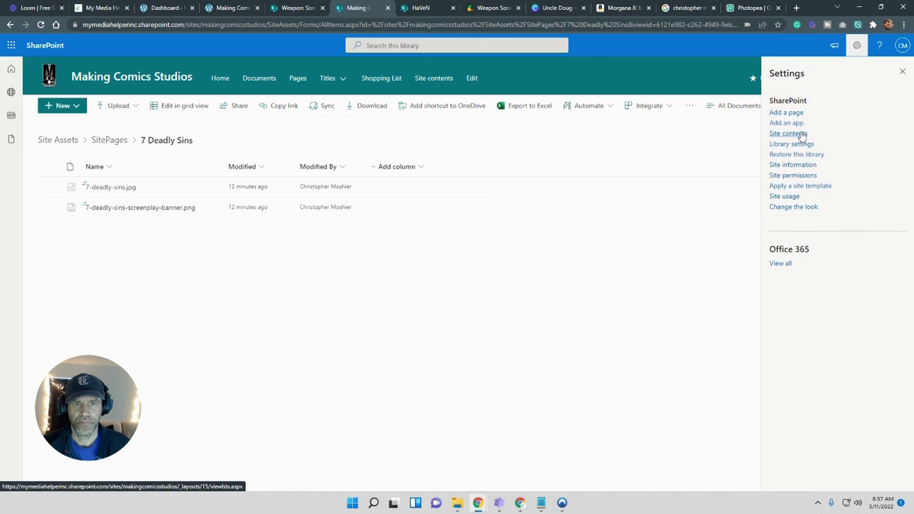
click(802, 134)
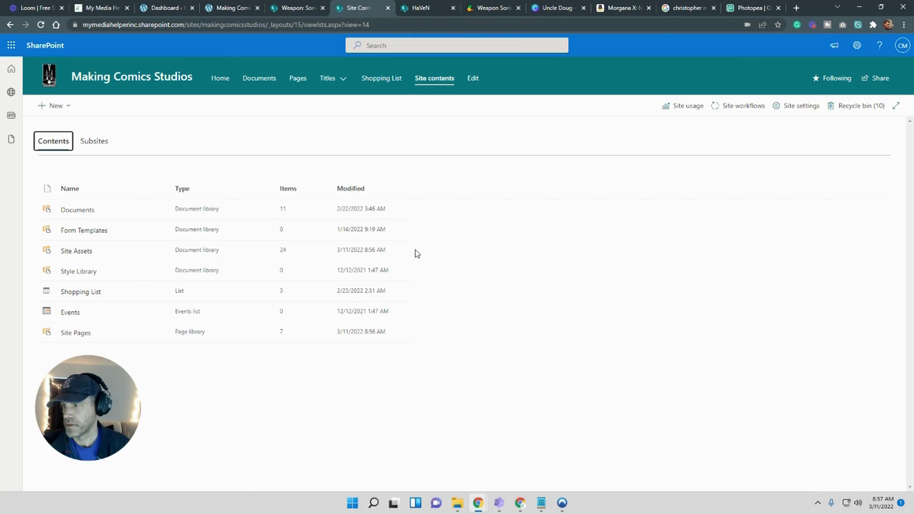
click(73, 333)
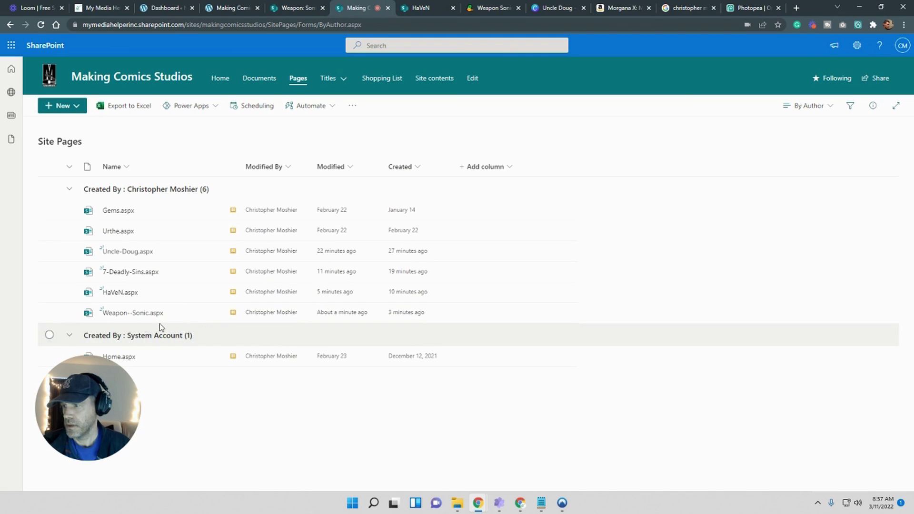
Rename the Weapon--Sonic.aspx page as Weapon-Sonic, removing the extra hyphen
mouse_move(142, 316)
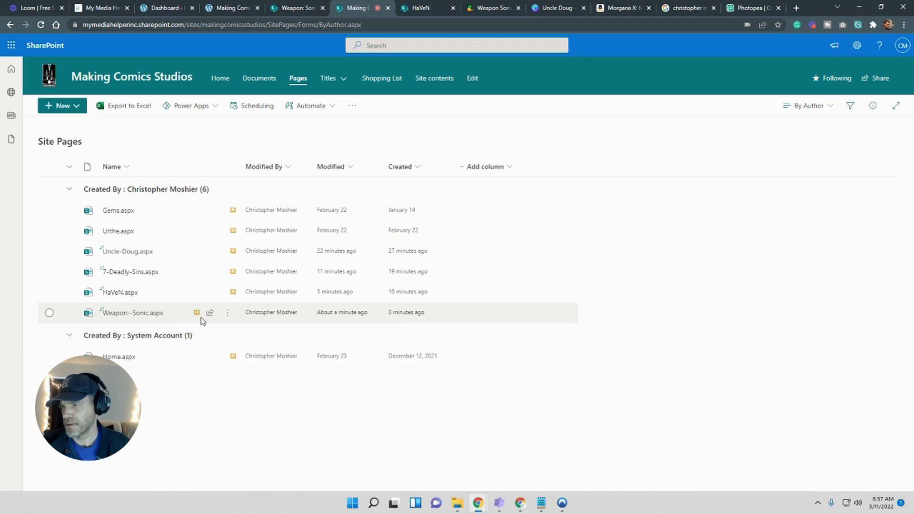
click(228, 315)
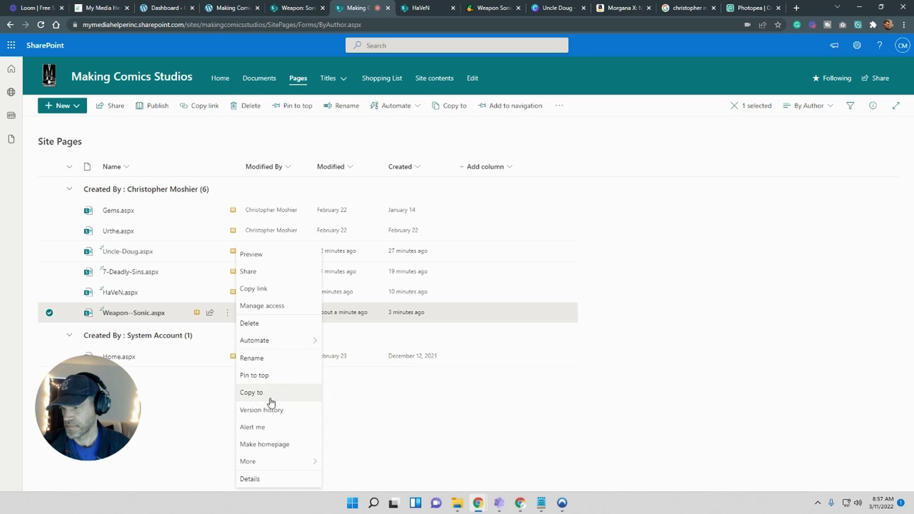
click(252, 358)
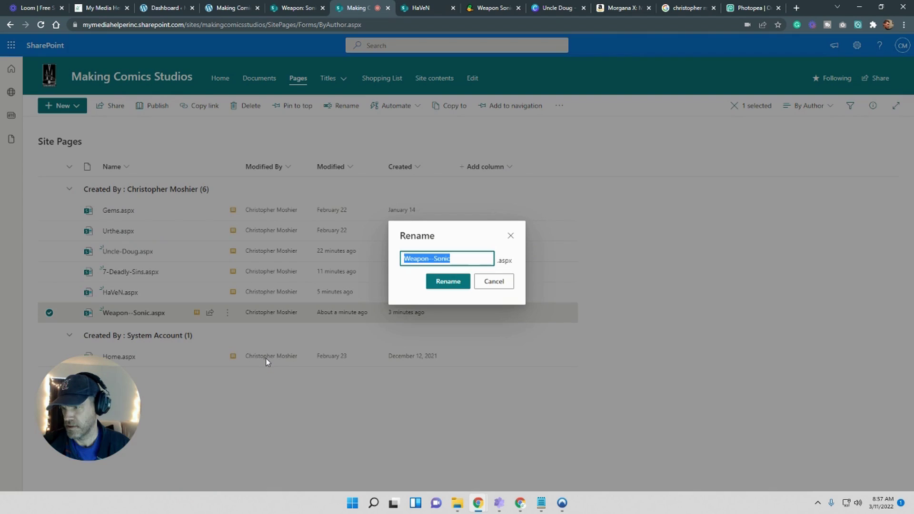
click(435, 258)
key(BackSpace)
click(456, 281)
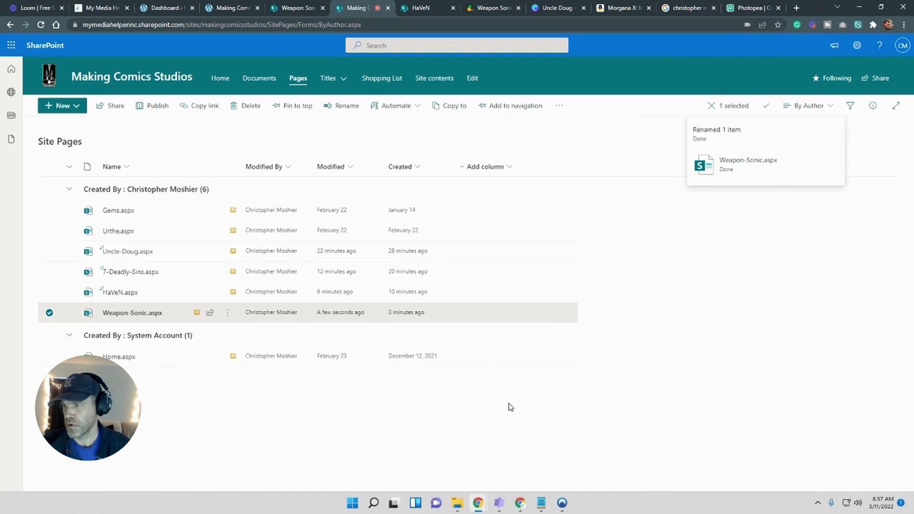
click(436, 412)
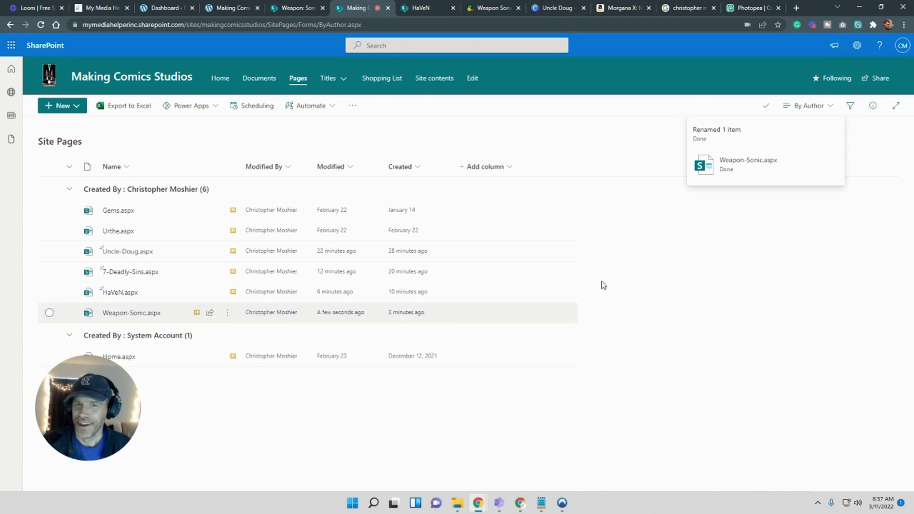
Reload the Weapon: Sonic page, then correct its web address to Weapon-Sonic.aspx, removing the sw=bypass parameter
click(303, 9)
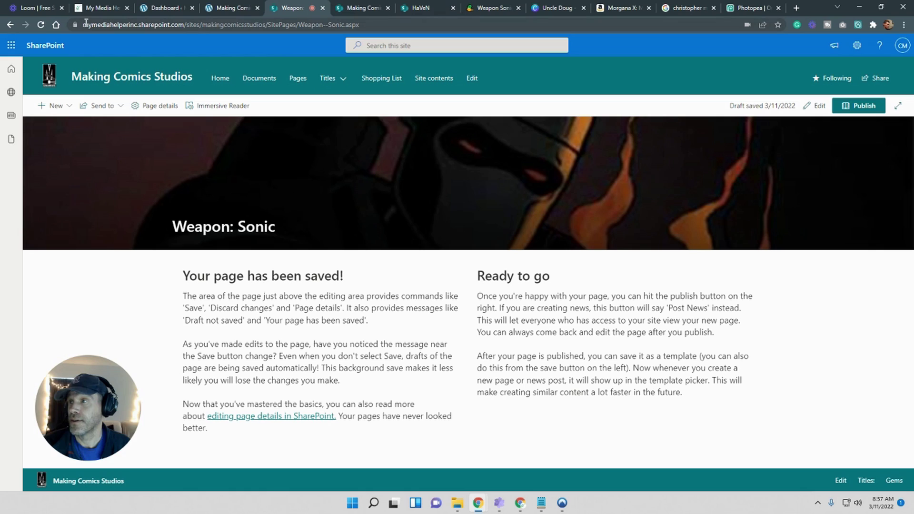
click(41, 26)
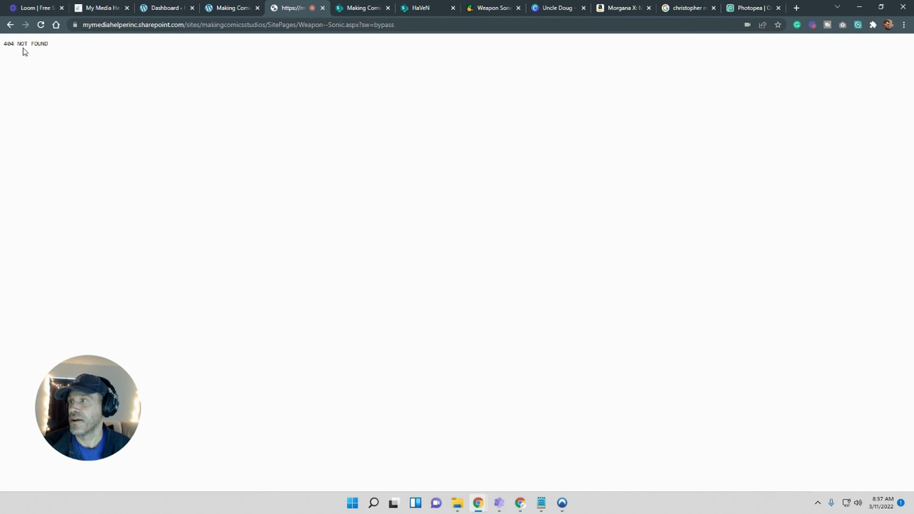
click(409, 22)
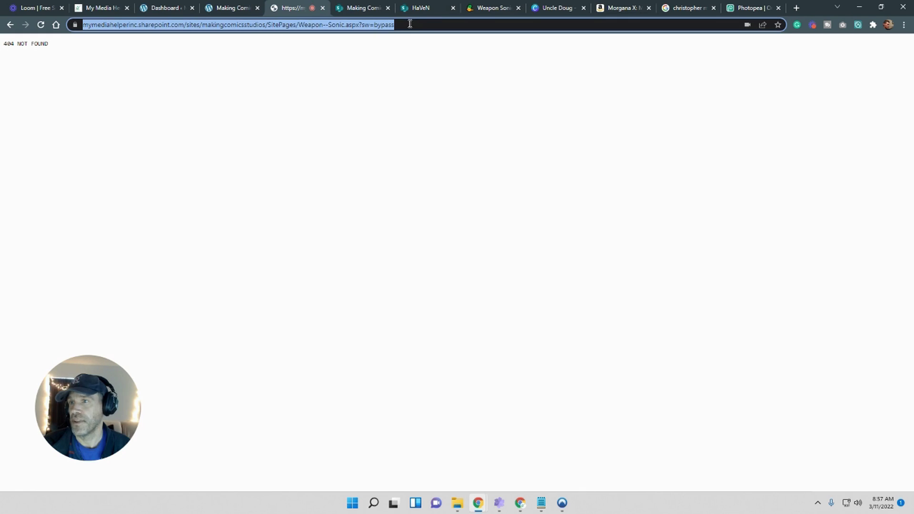
click(410, 23)
key(BackSpace)
key(BackSpace)
key(BackSpace)
key(BackSpace)
key(BackSpace)
key(BackSpace)
key(BackSpace)
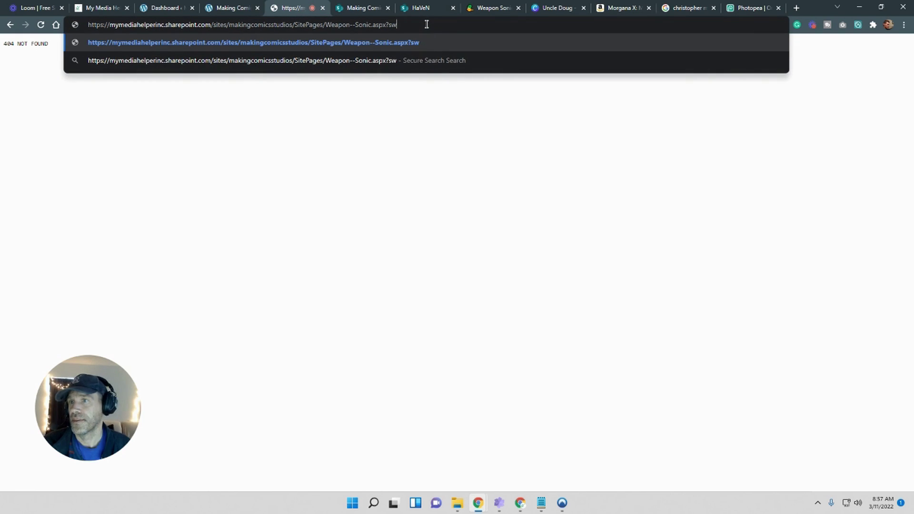
key(BackSpace)
key(BackSpace)
key(BackSpace)
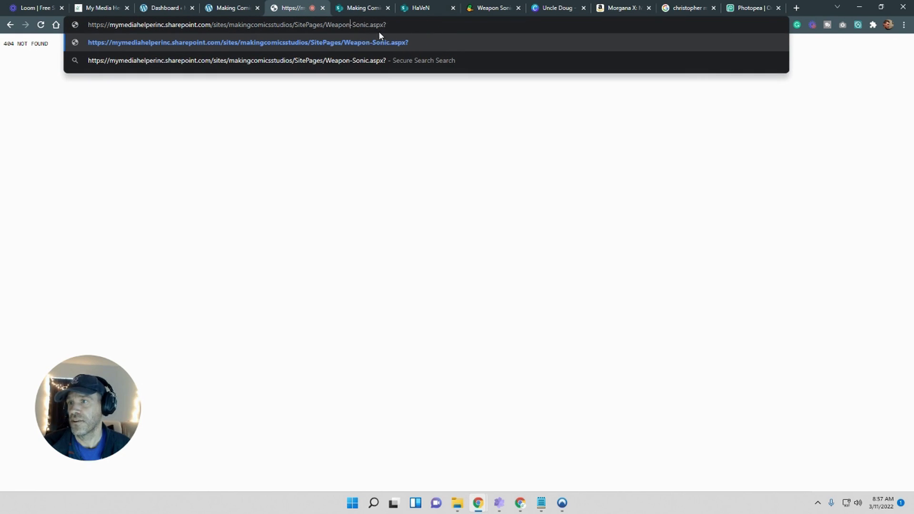
key(Return)
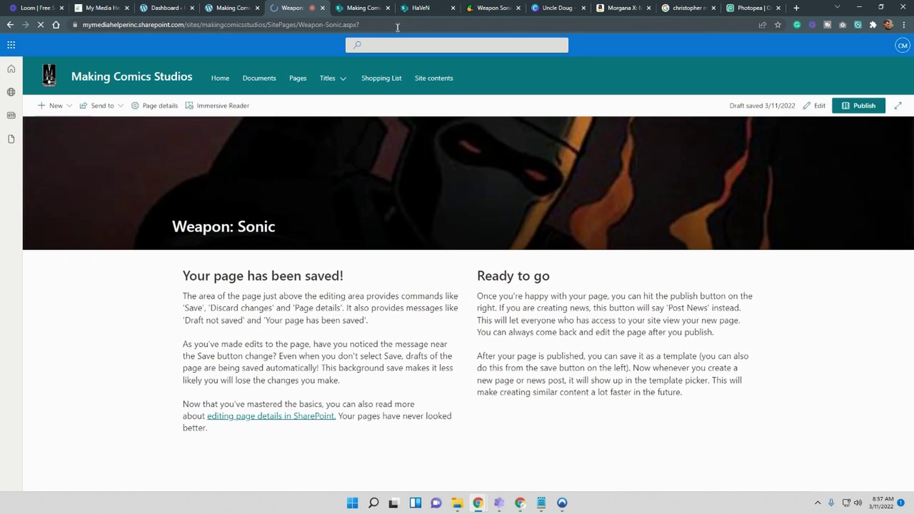
Copy the Weapon: Sonic page's web address and use it for a new navigation link below Uncle Doug
click(309, 25)
right_click(309, 24)
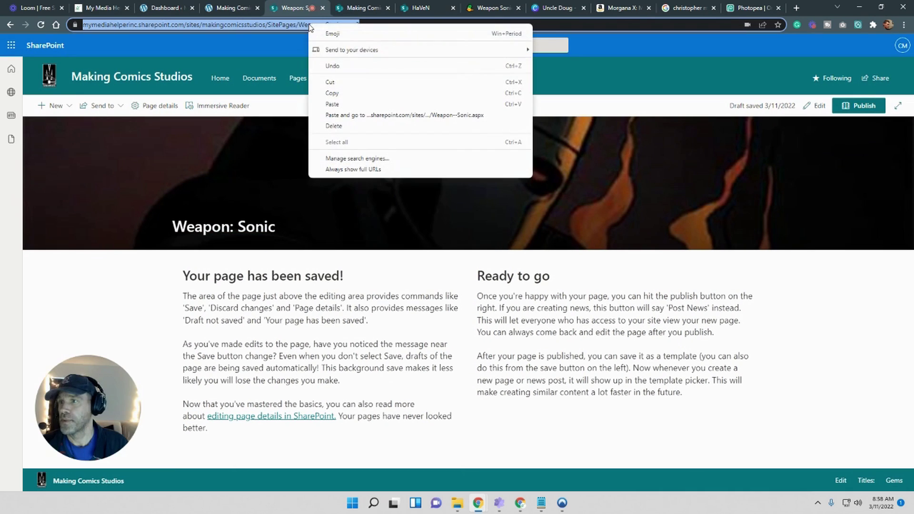
click(346, 90)
click(472, 78)
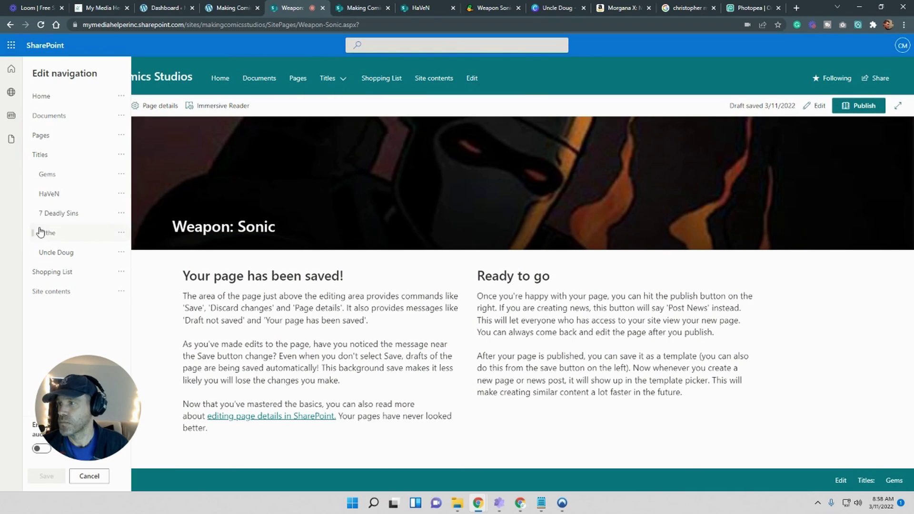
click(81, 263)
triple_click(165, 258)
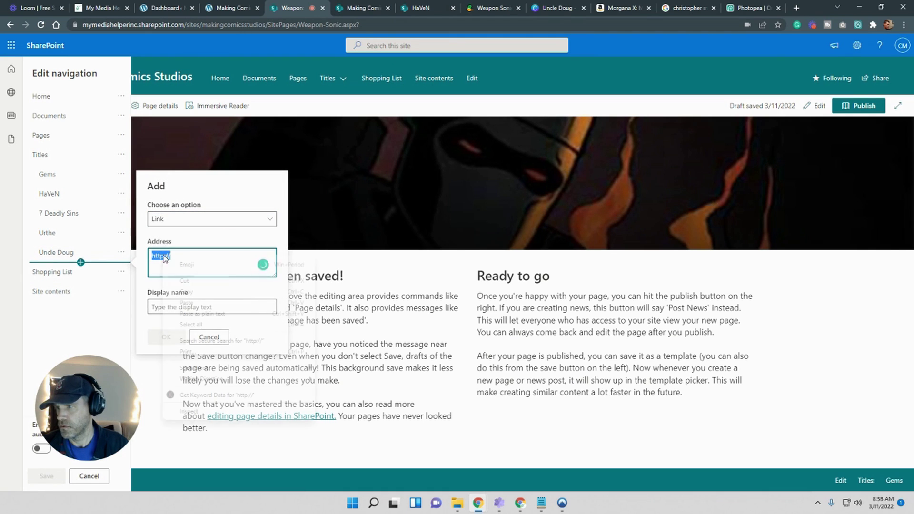
click(193, 305)
Name the new navigation link Weapon: Sonic, add it under Titles, and save the site navigation
click(205, 306)
text(We)
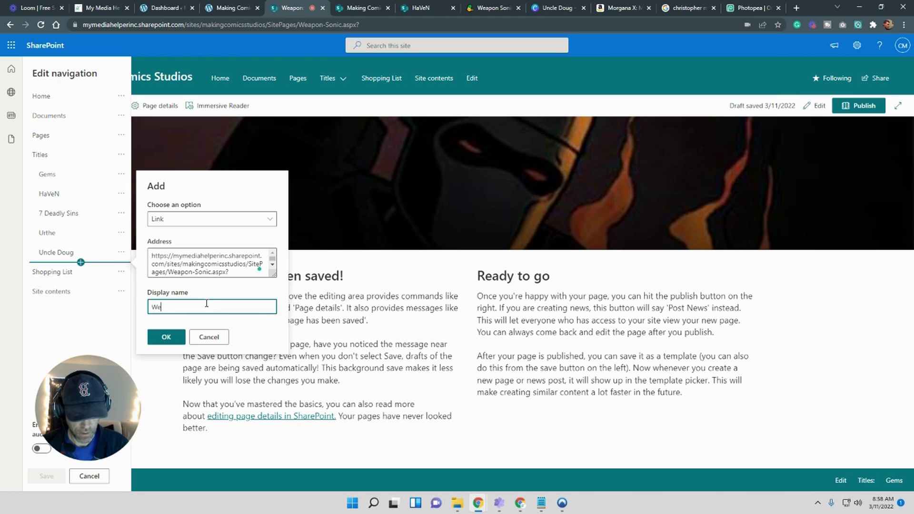
text(apon: Sonic)
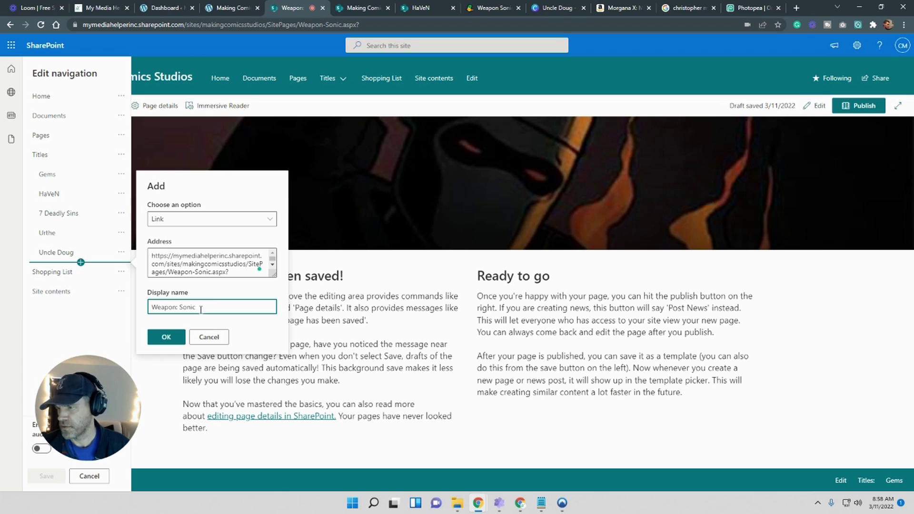
click(159, 341)
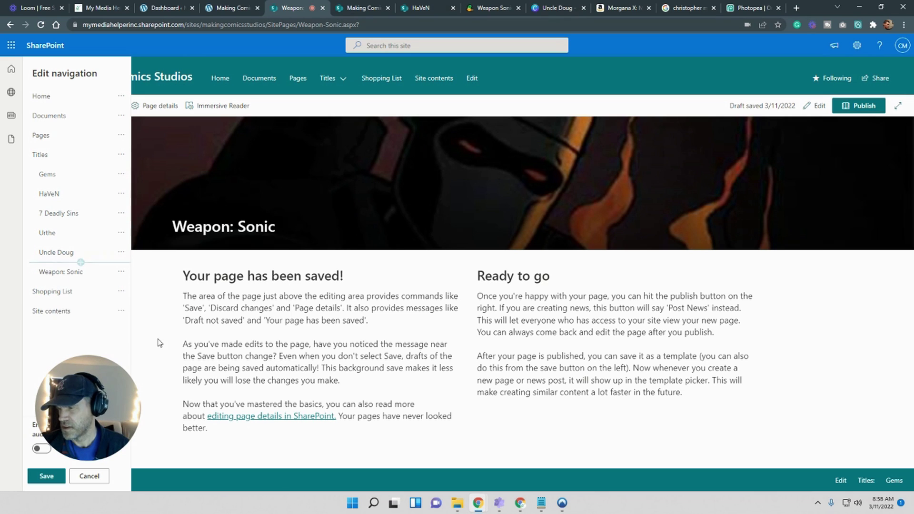
drag(54, 272, 71, 264)
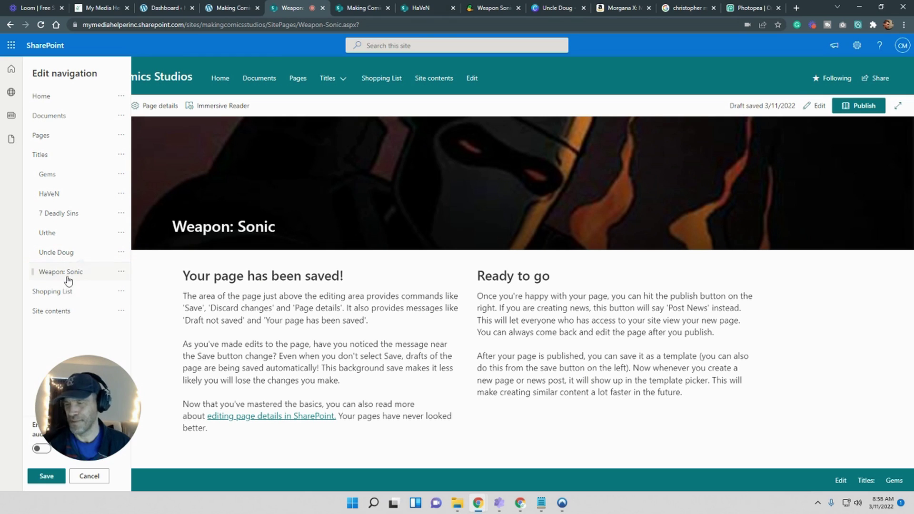
click(46, 476)
Check the title page links listed under Titles in the site navigation
drag(89, 410, 96, 371)
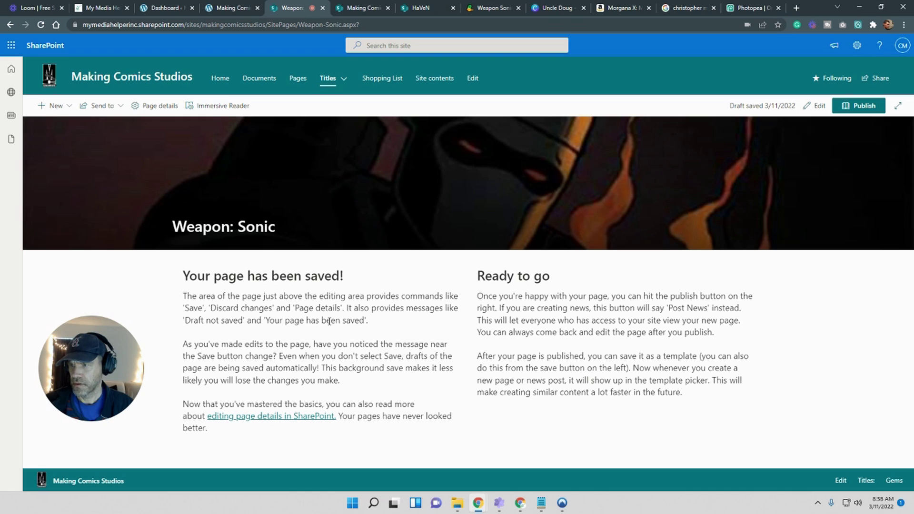
click(345, 81)
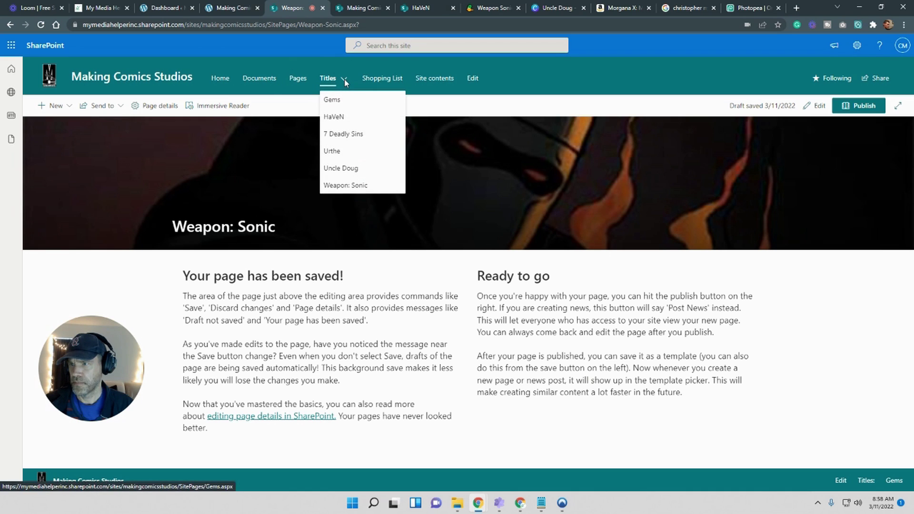
click(344, 78)
click(344, 78)
click(345, 81)
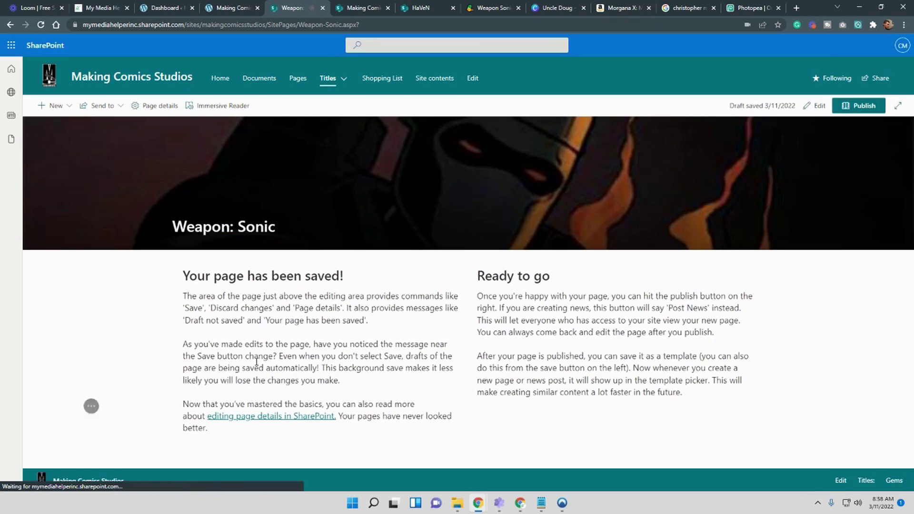
click(345, 79)
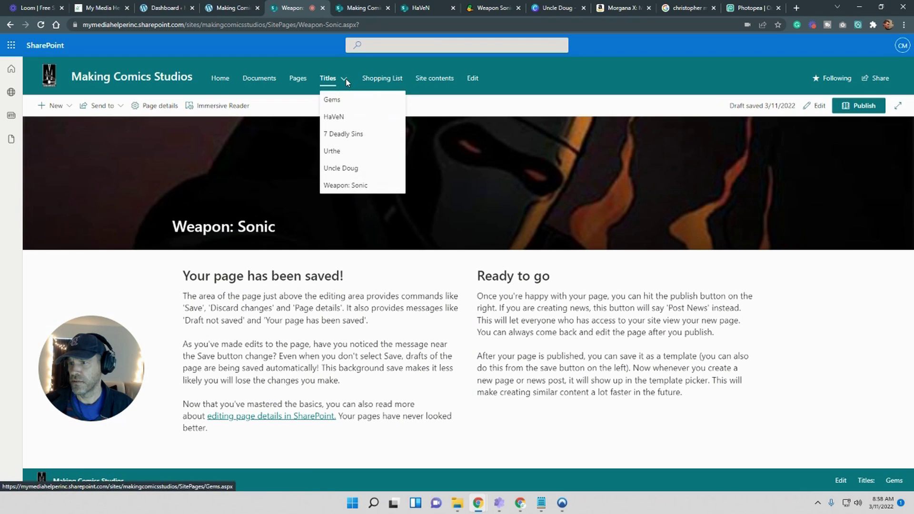
click(333, 207)
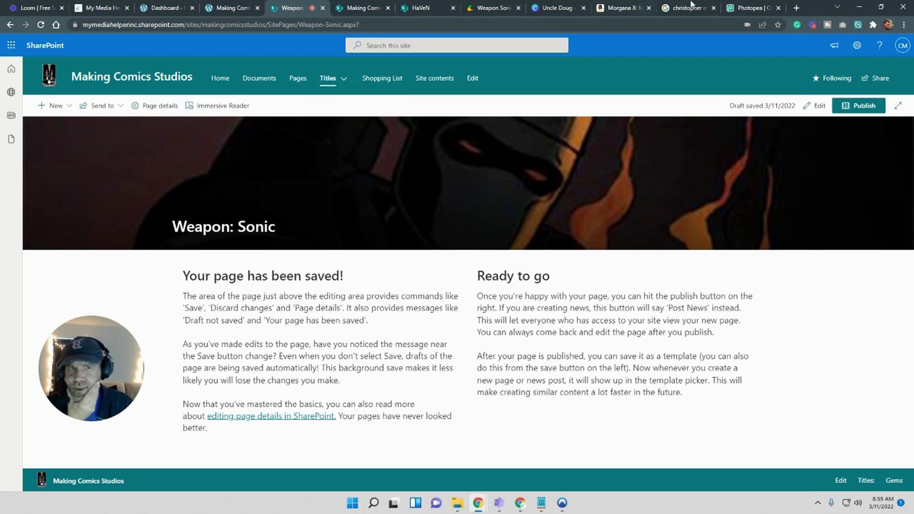
click(344, 79)
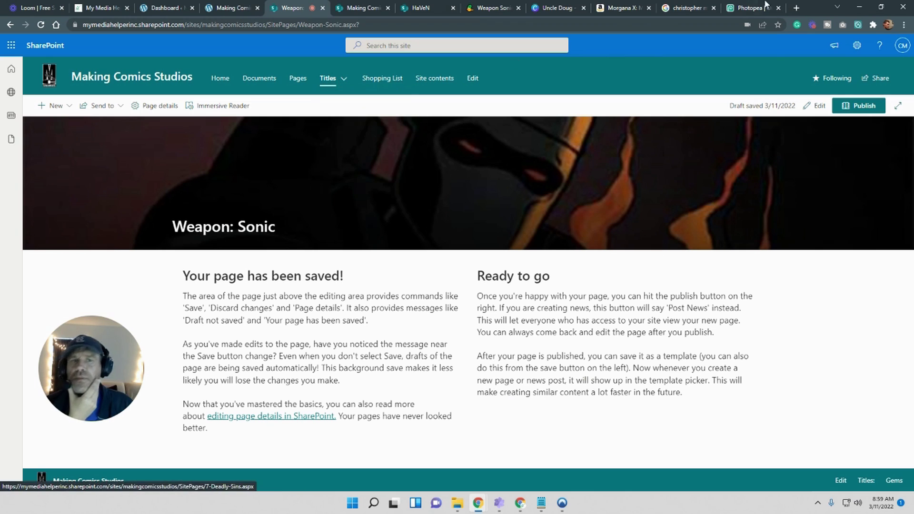
click(865, 8)
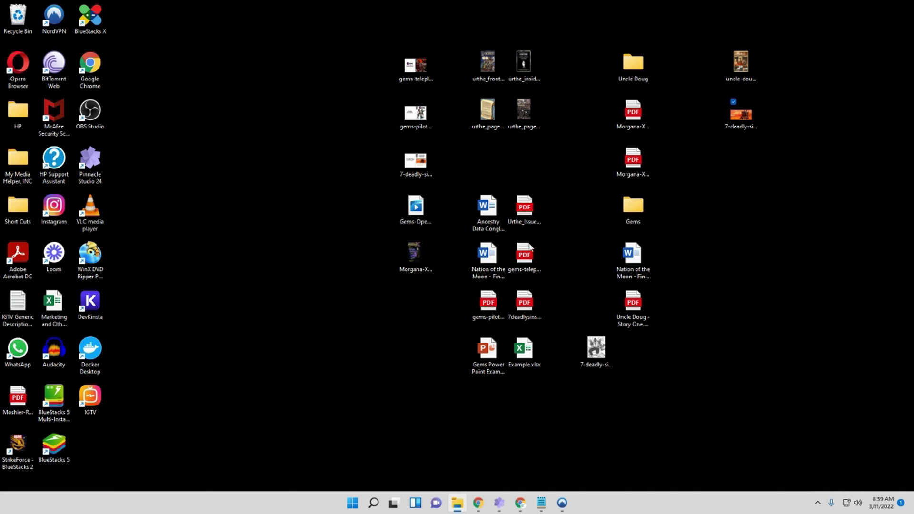
click(520, 503)
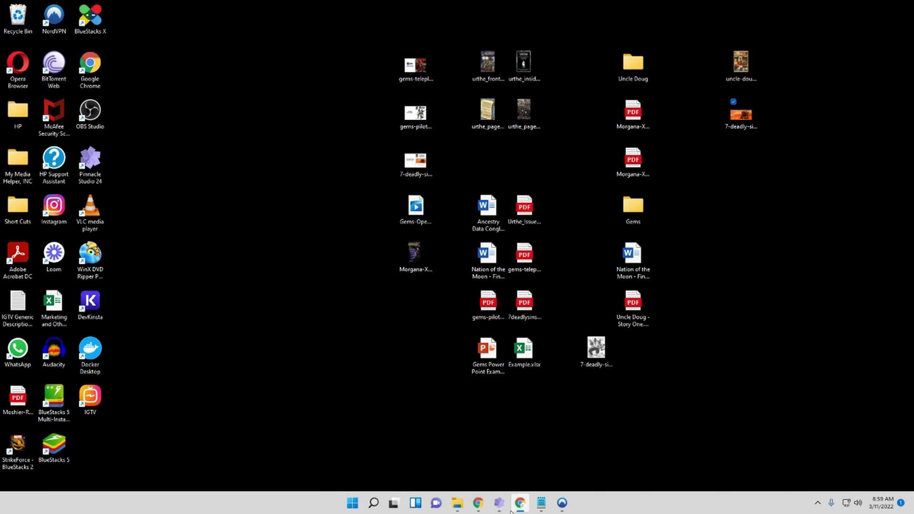
mouse_move(479, 504)
click(529, 455)
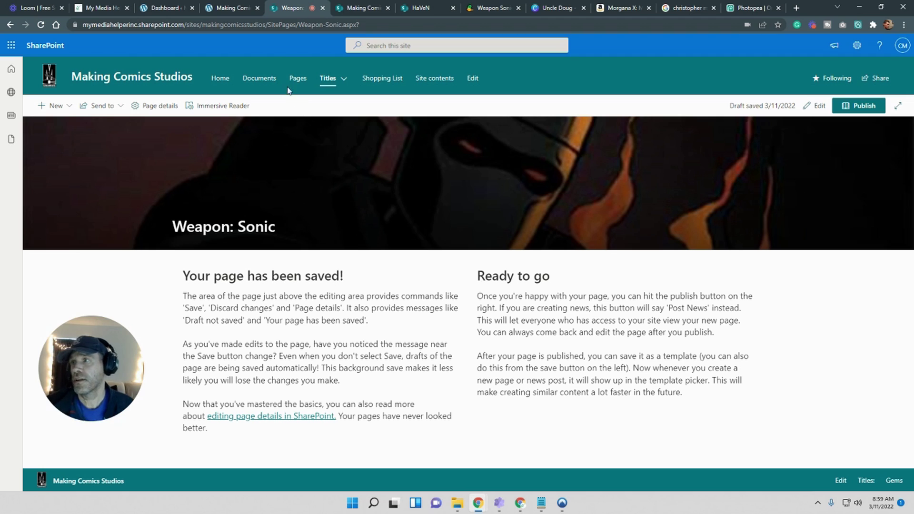
Switch to the old Making Comics Studios website and open the Urthe comic page
click(229, 8)
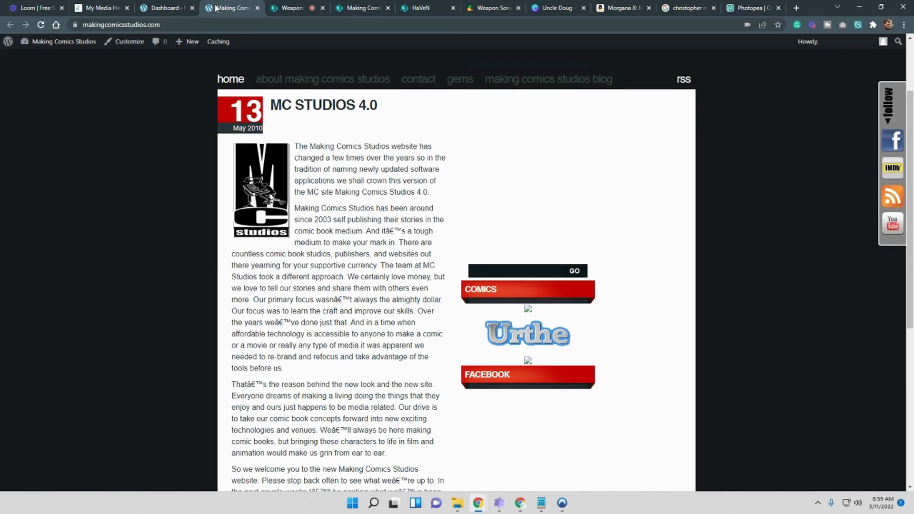
scroll(361, 305, down, 5)
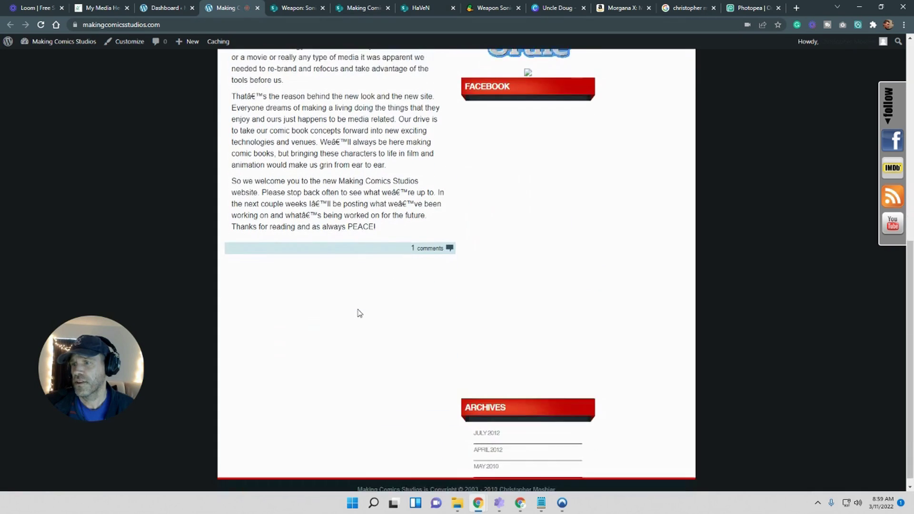
scroll(360, 305, up, 6)
scroll(393, 240, down, 5)
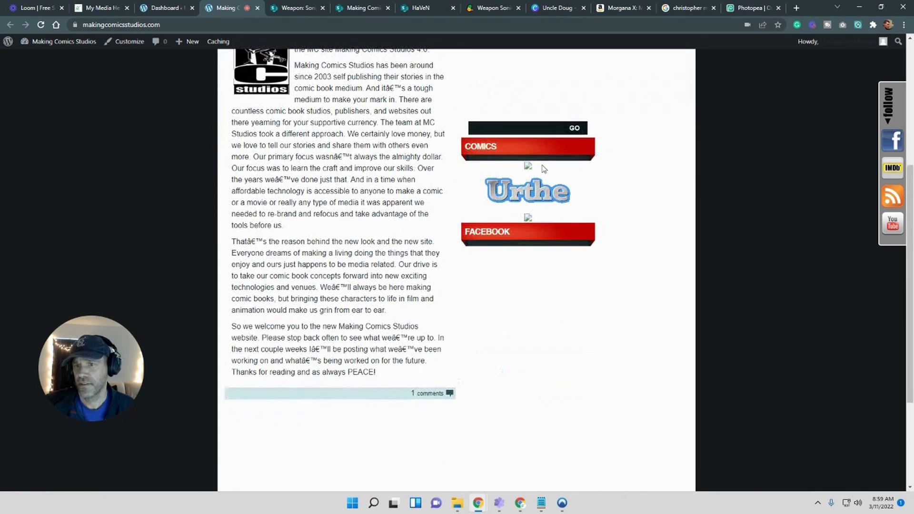
click(532, 171)
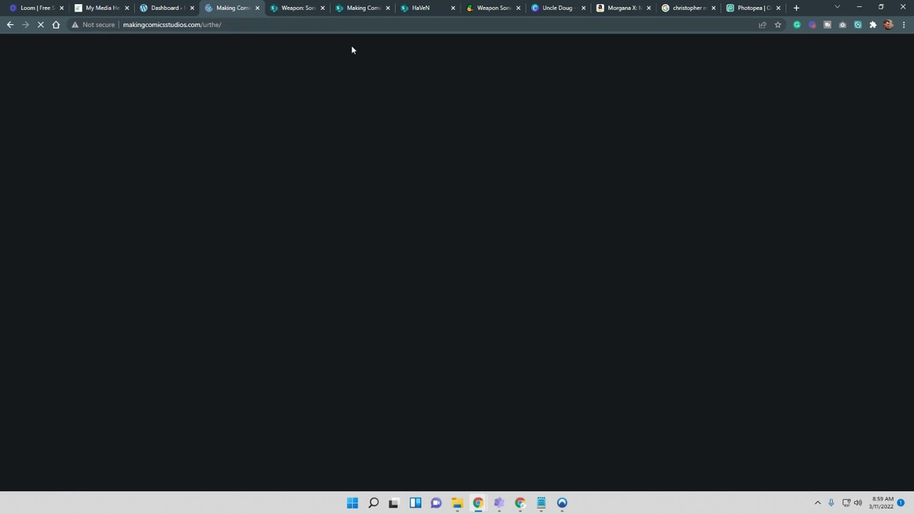
Return to the SharePoint site and open the Urthe page from the Titles navigation to view its layout
click(309, 15)
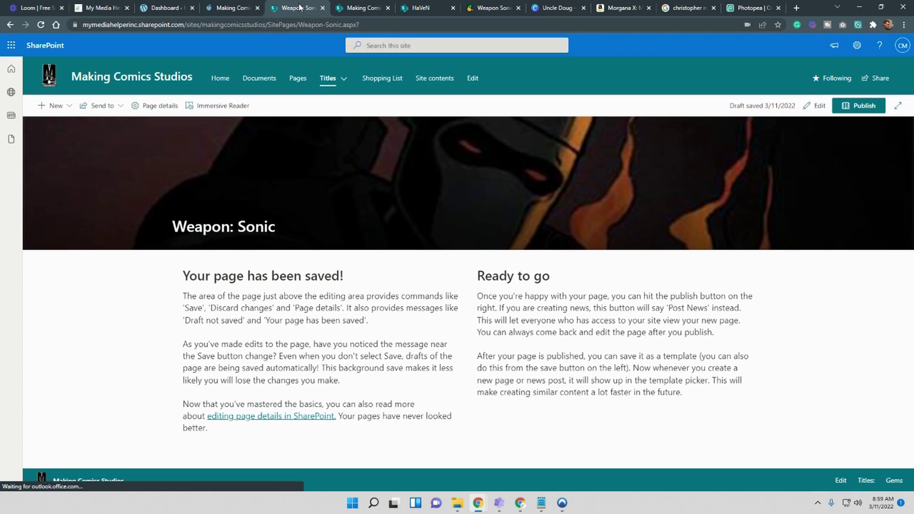
click(334, 79)
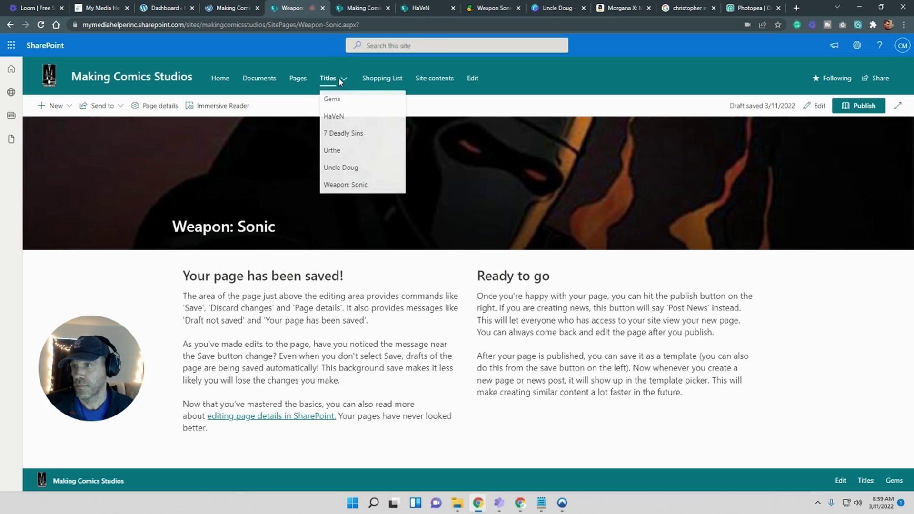
click(341, 152)
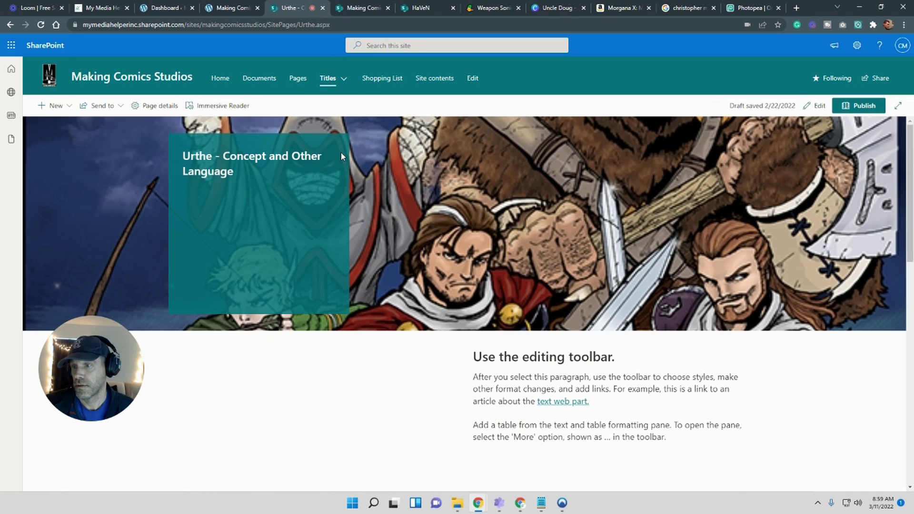
scroll(339, 233, down, 4)
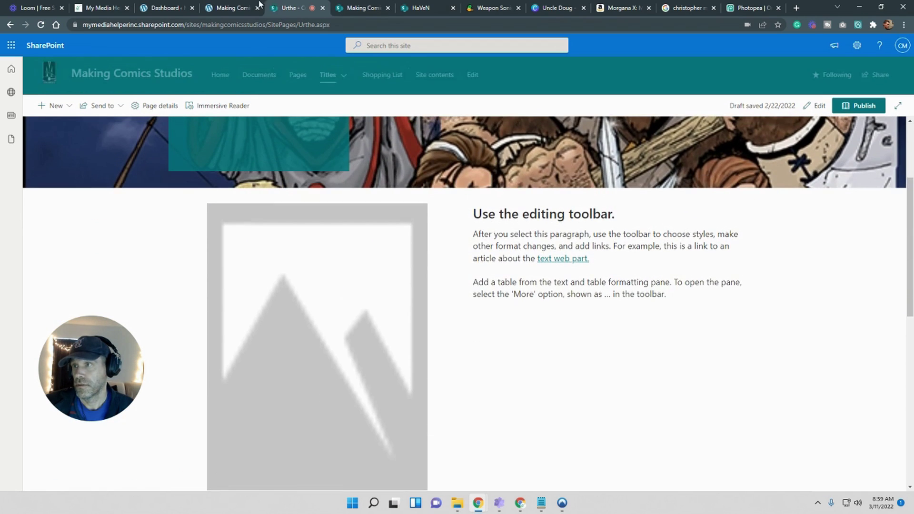
Copy the Urthe story description and book information text from the old website
click(232, 9)
scroll(337, 270, down, 6)
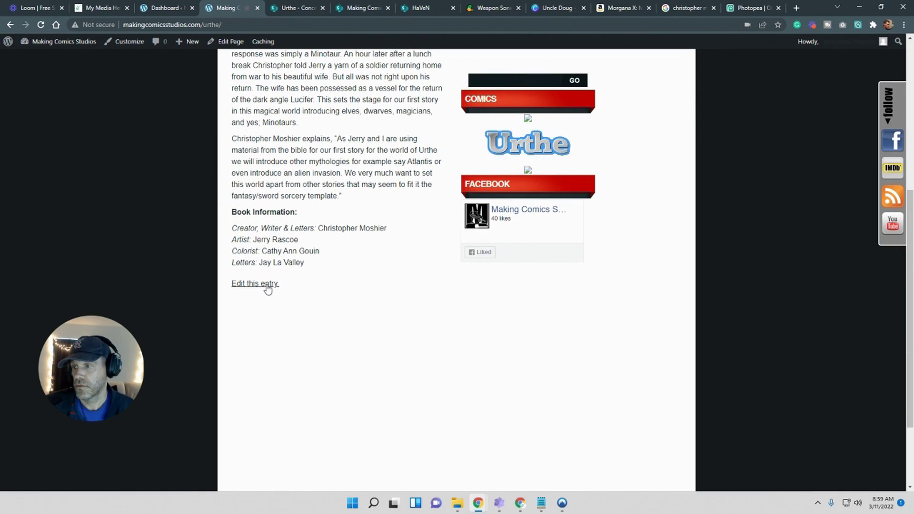
scroll(279, 300, up, 2)
drag(340, 356, 238, 222)
right_click(251, 233)
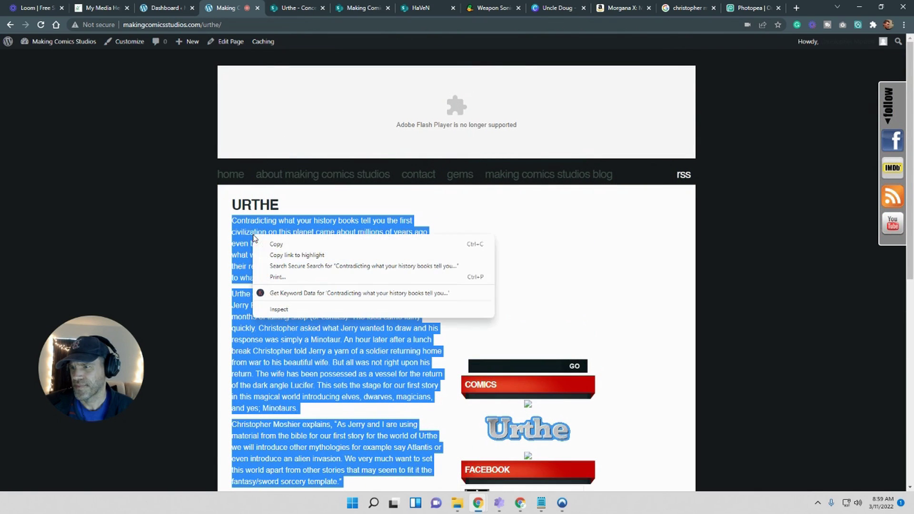
click(273, 245)
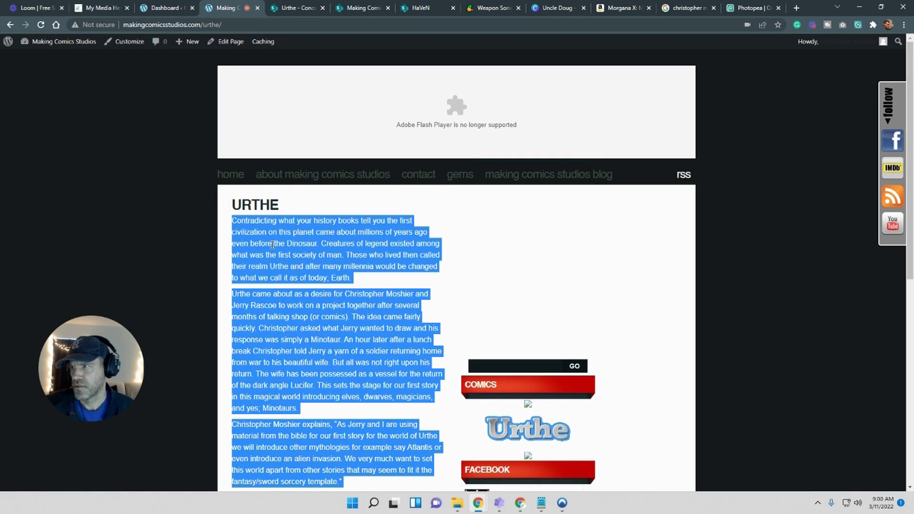
Create a new blank Word document from Microsoft 365 and paste the copied Urthe text into it
click(419, 8)
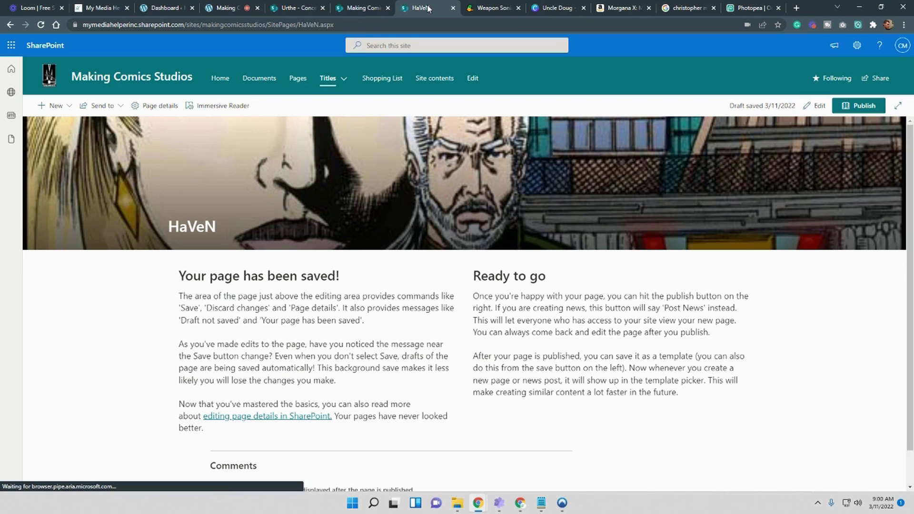
click(11, 45)
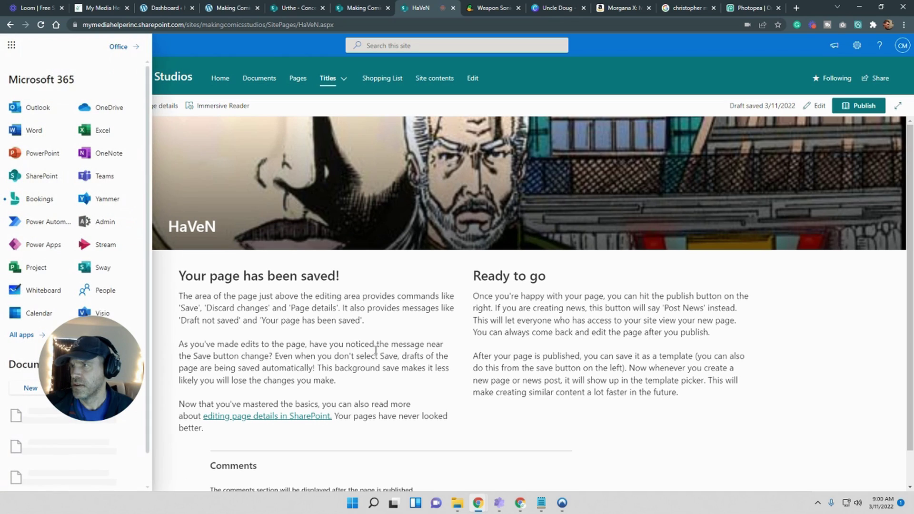
click(52, 171)
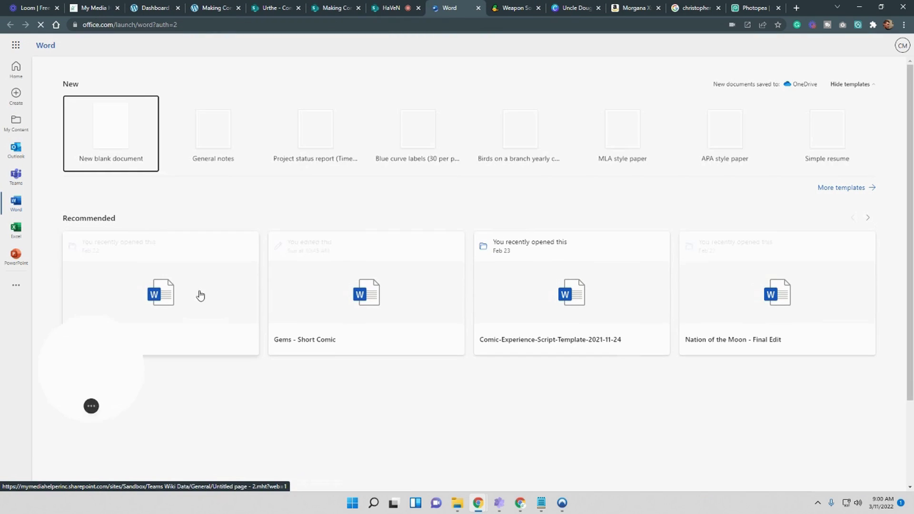
click(114, 138)
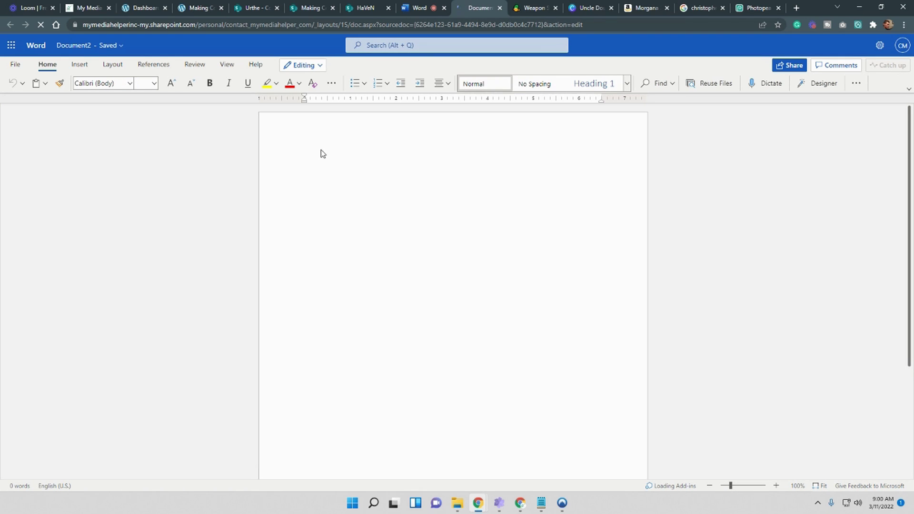
right_click(313, 160)
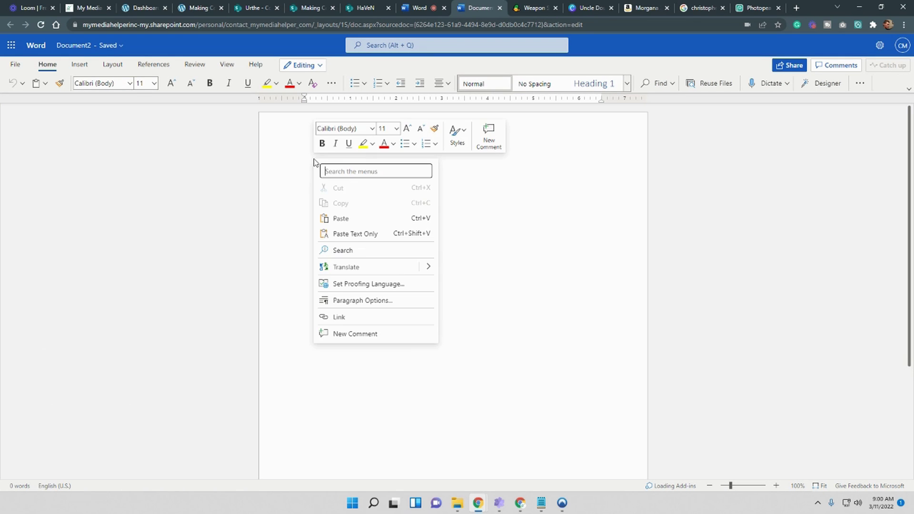
click(352, 225)
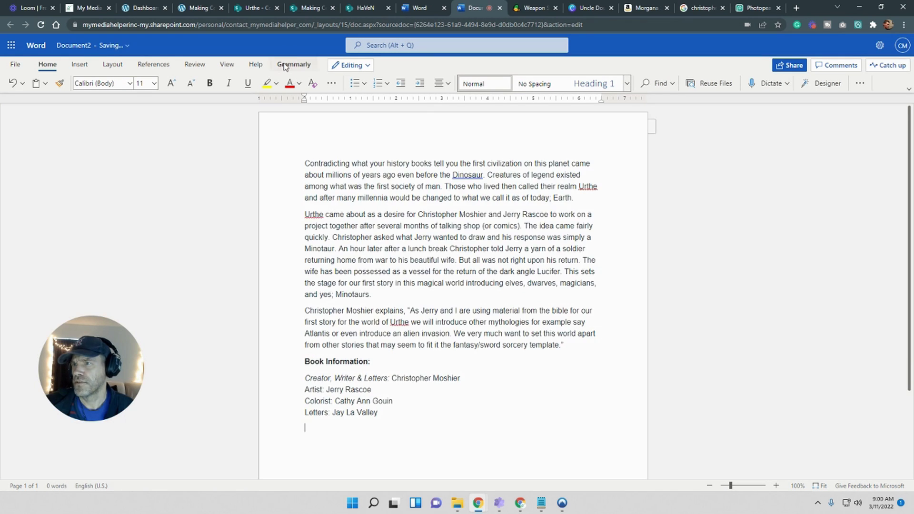
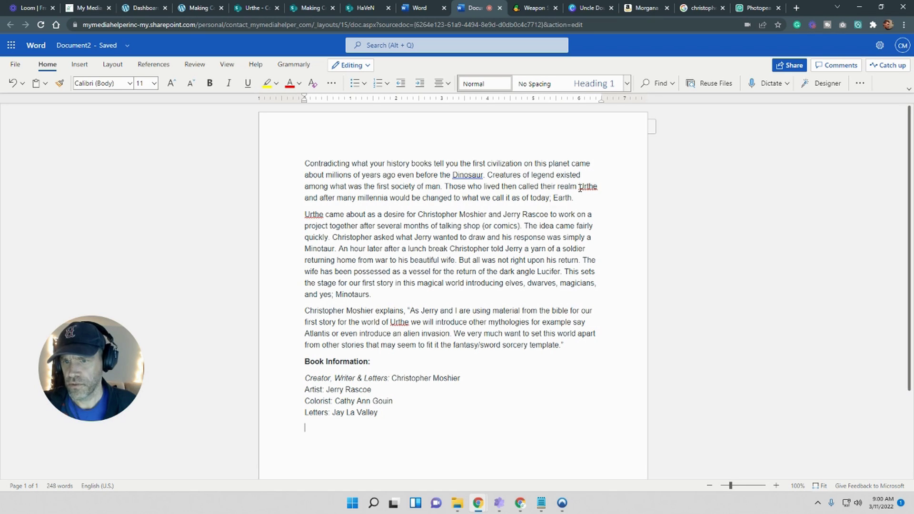
Accept the suggested lowercase spelling "dinosaur" in the document's first paragraph
click(468, 175)
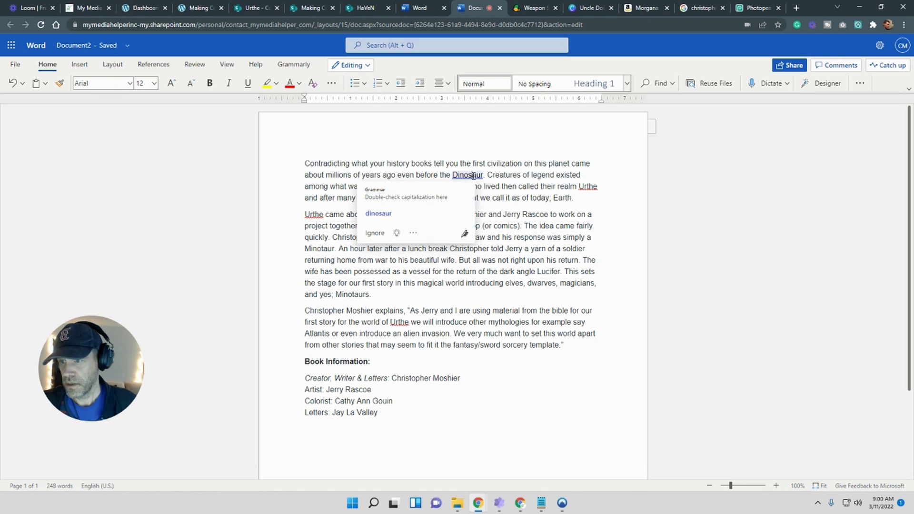
click(415, 214)
click(541, 388)
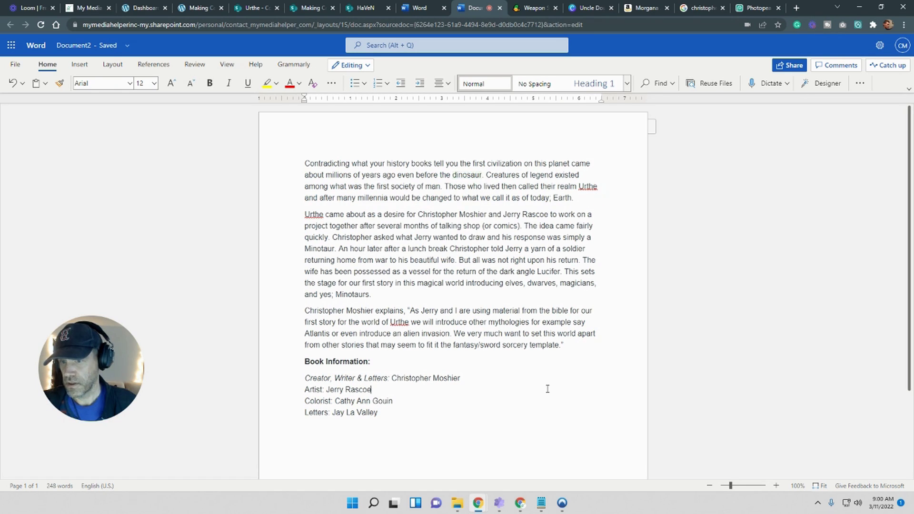
click(312, 215)
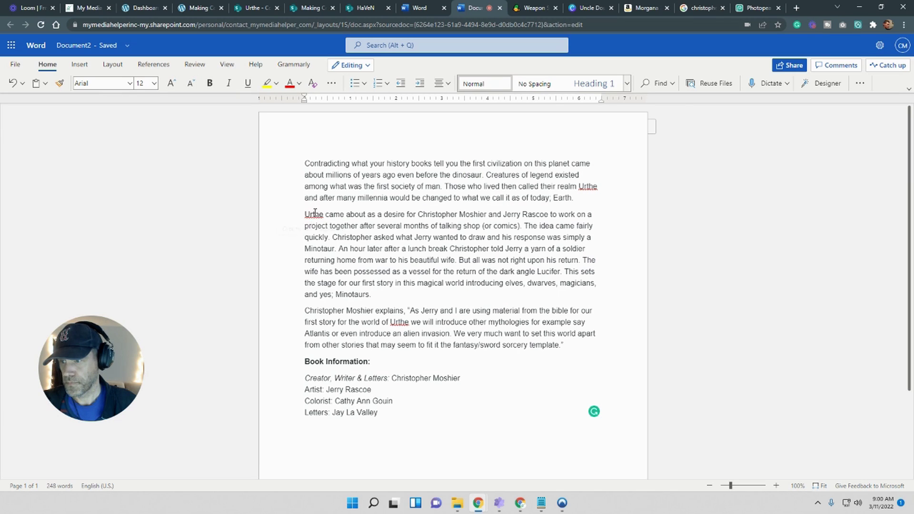
click(611, 268)
In the second paragraph, accept the suggested comma after "lunch break" and correct "angle" to "angel"
click(438, 249)
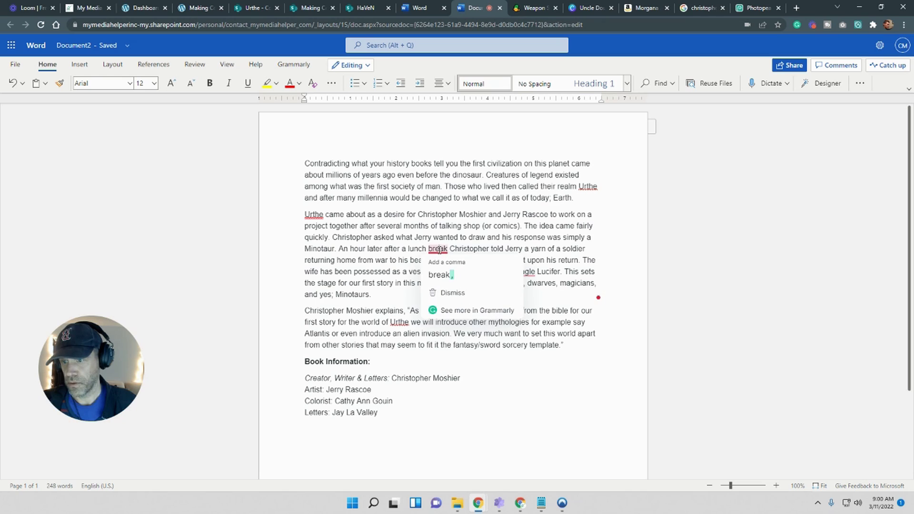
click(441, 274)
click(520, 272)
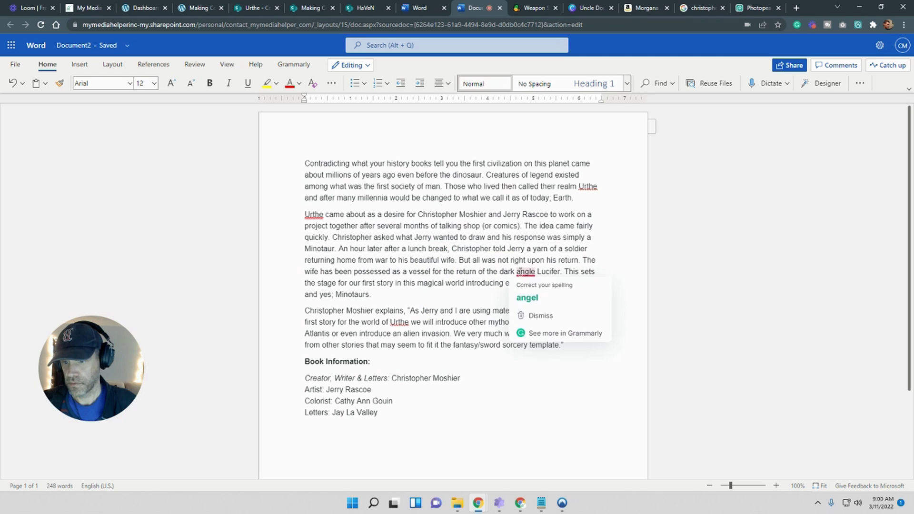
click(528, 298)
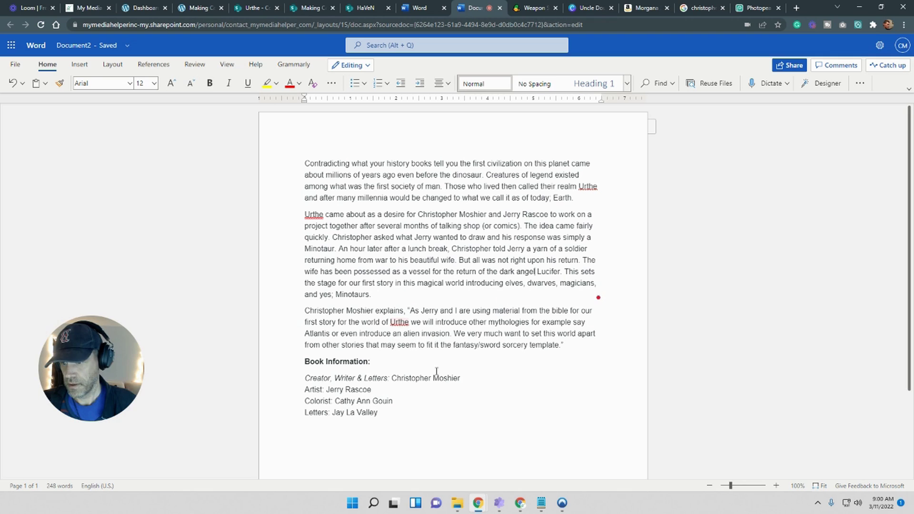
Copy the entire corrected Urthe text, from the first paragraph through the book credits
scroll(501, 425, down, 1)
scroll(501, 424, up, 1)
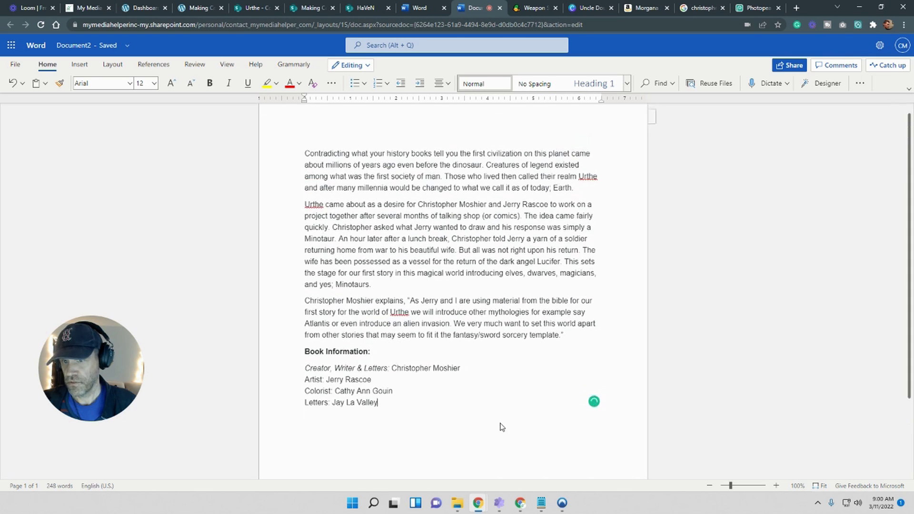
drag(383, 412, 301, 170)
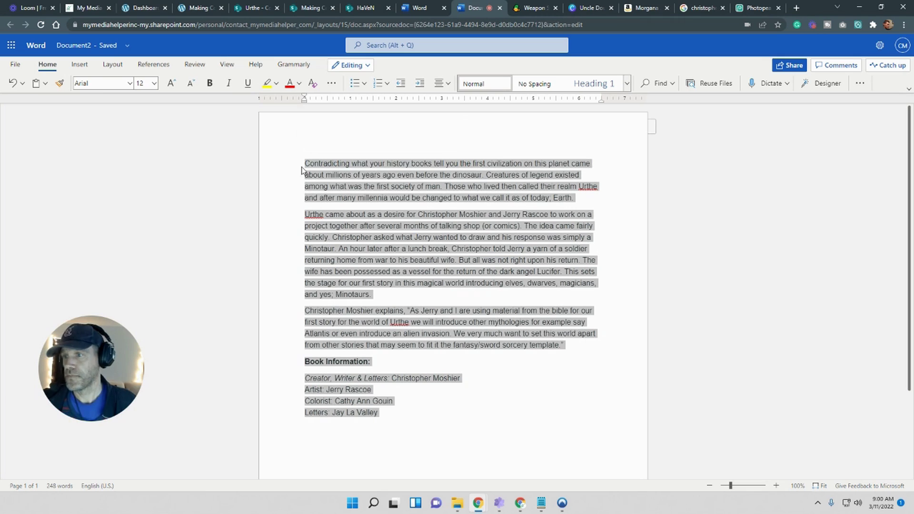
right_click(377, 176)
click(396, 221)
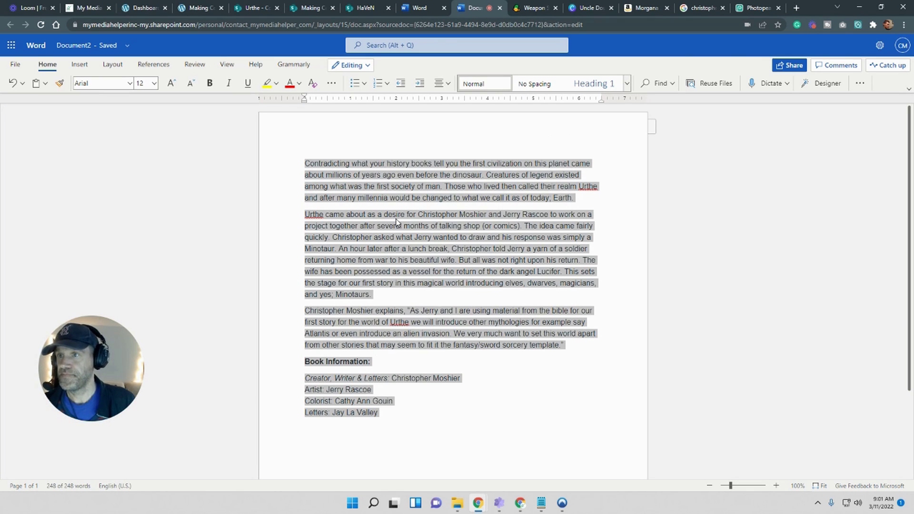
Edit the SharePoint Urthe page and replace the placeholder paragraphs under "Use the editing toolbar." with the copied text
click(257, 9)
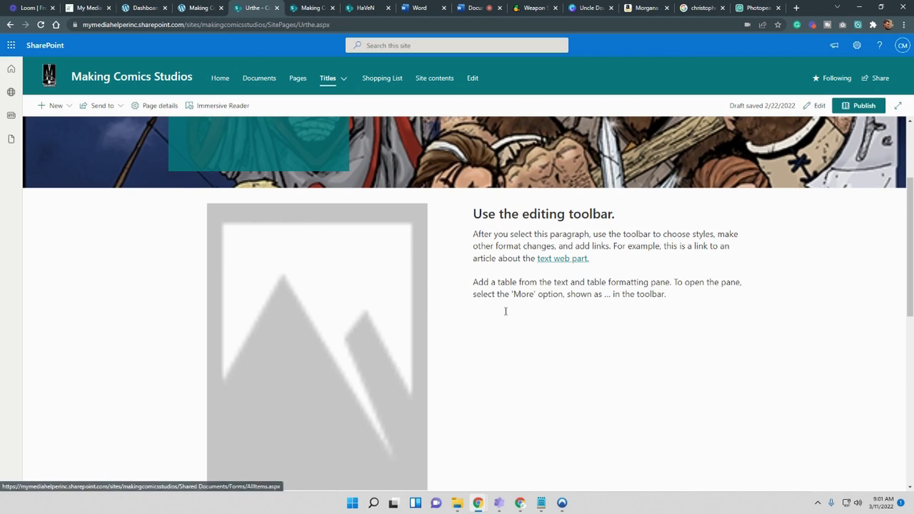
click(816, 105)
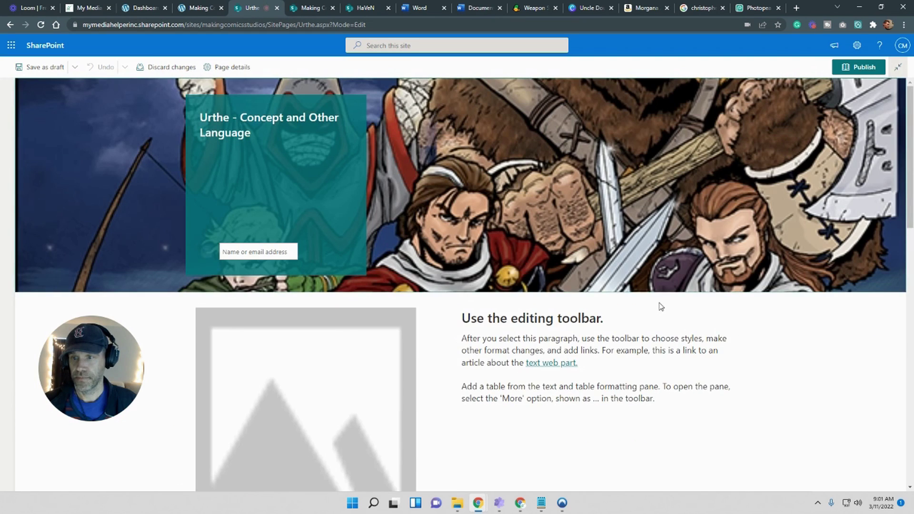
scroll(657, 290, down, 4)
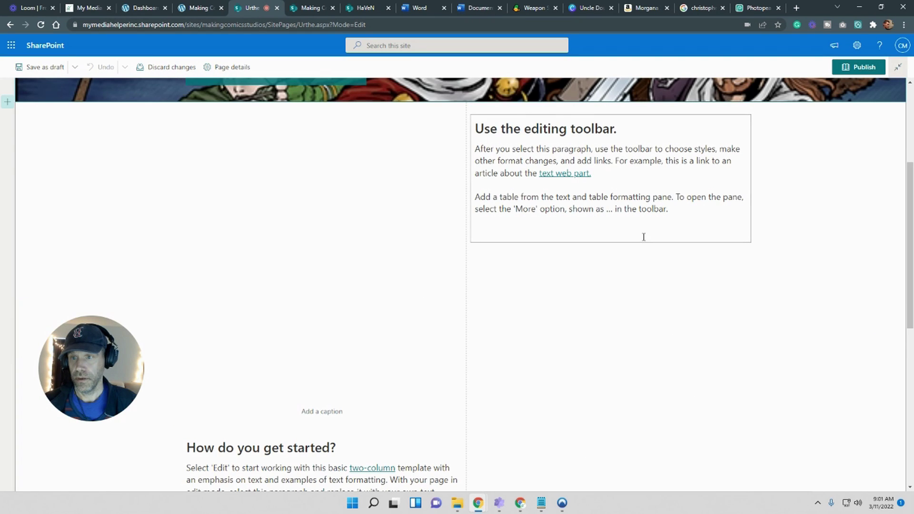
drag(706, 208, 476, 149)
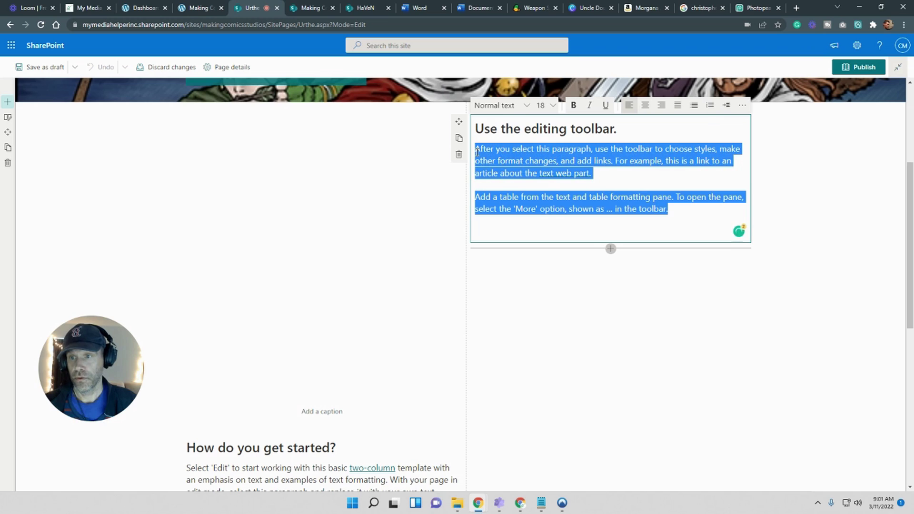
key(ctrl+v)
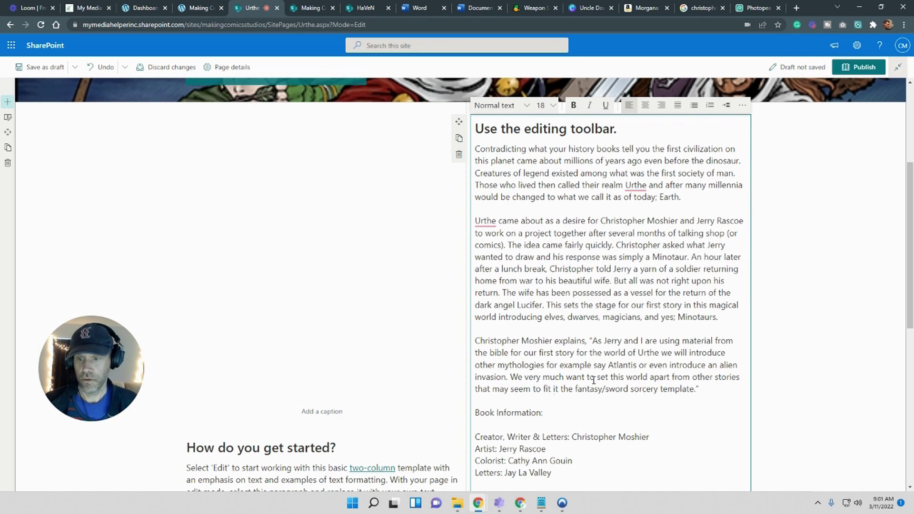
Replace the heading above the pasted Urthe text with "Synopsis."
scroll(611, 216, up, 2)
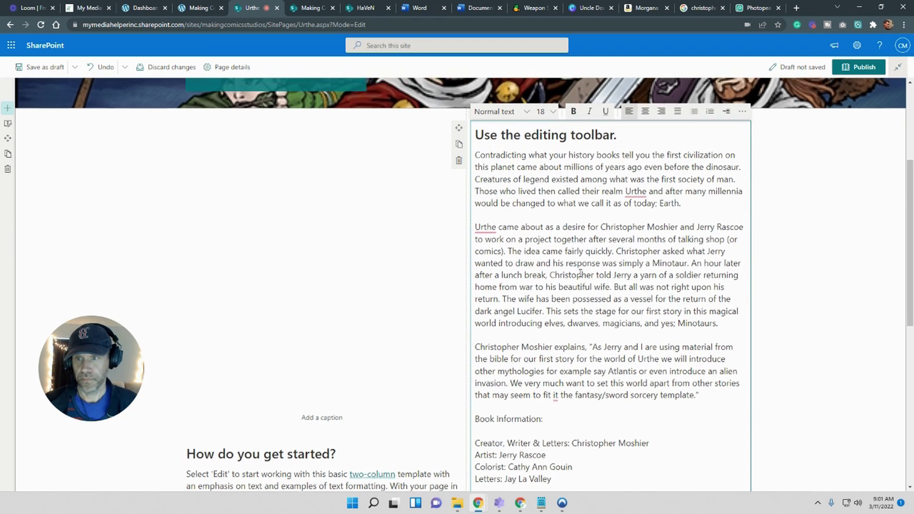
drag(616, 225, 476, 227)
text(Synopsis.)
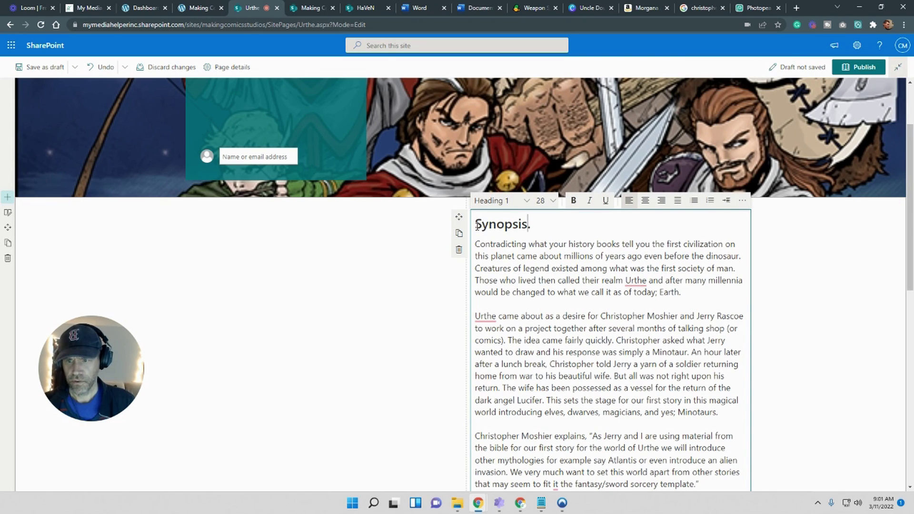
click(534, 375)
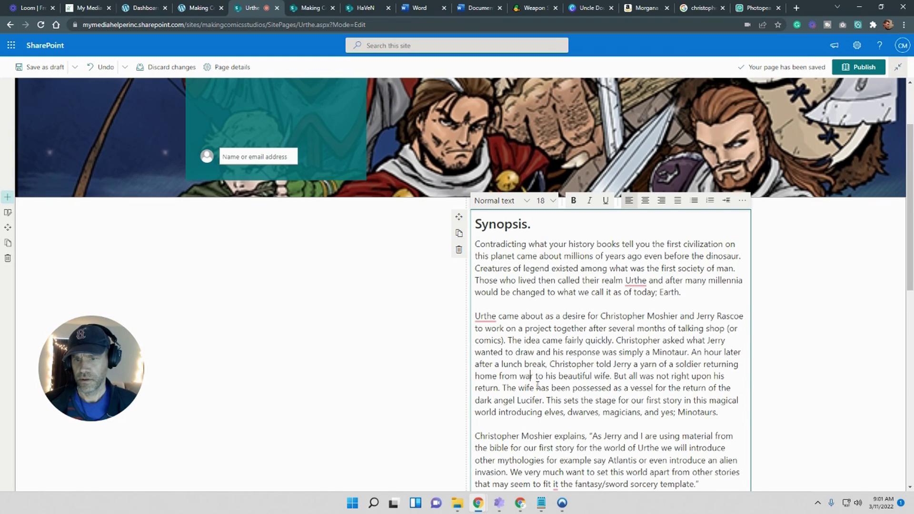
Delete the blank lines after the Letters credit at the end of the Synopsis text
scroll(542, 374, down, 5)
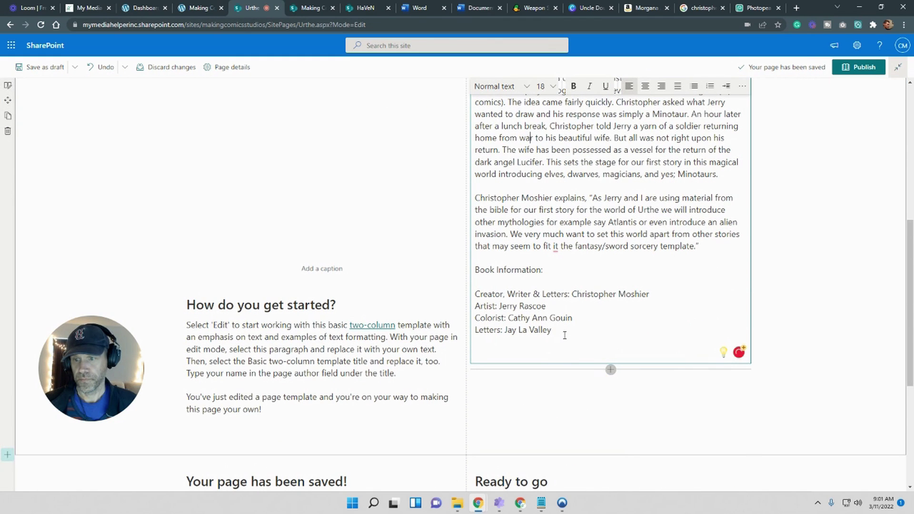
scroll(559, 335, up, 4)
scroll(559, 335, down, 6)
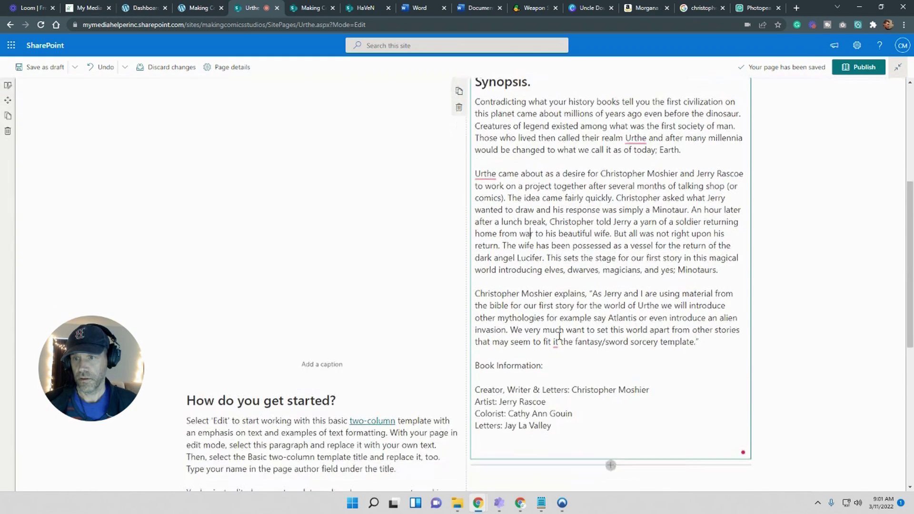
scroll(559, 336, up, 6)
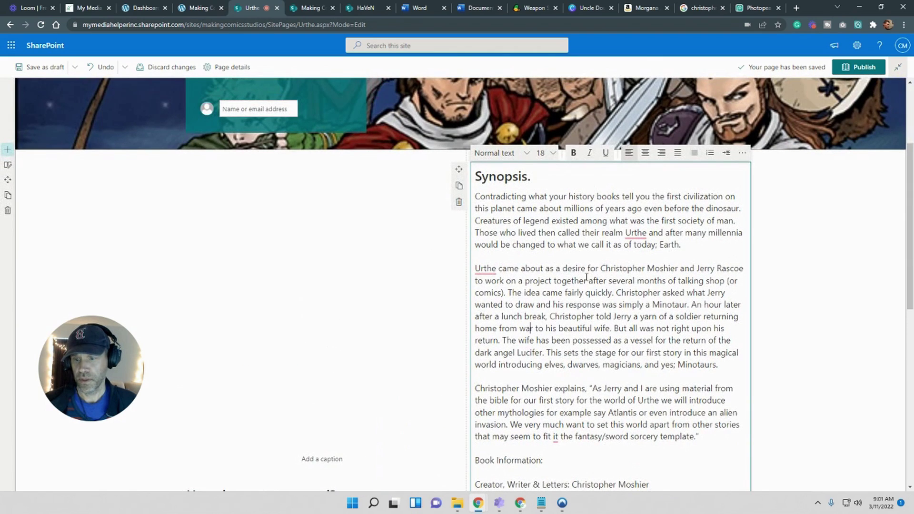
scroll(586, 277, down, 2)
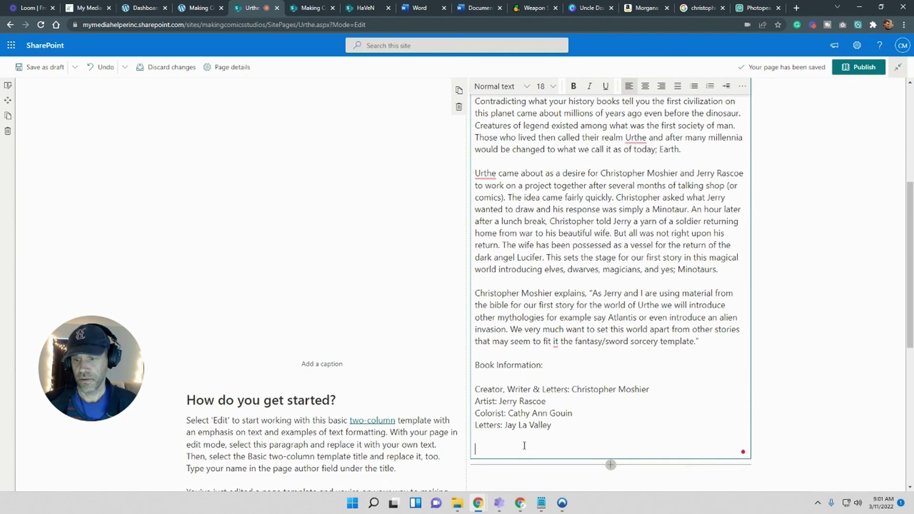
key(BackSpace)
key(BackSpace)
scroll(527, 445, down, 3)
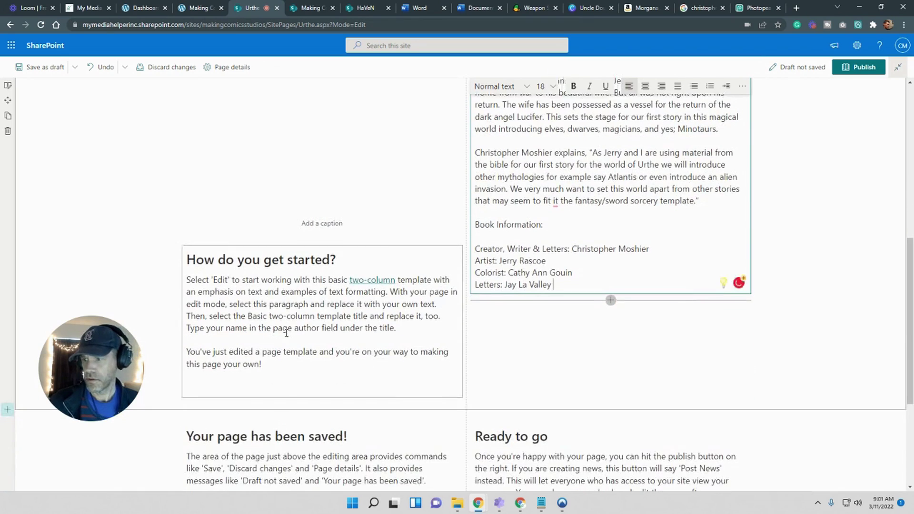
Turn off comments for the Urthe page and delete the section containing "Your page has been saved!" and "Ready to go"
scroll(271, 297, down, 4)
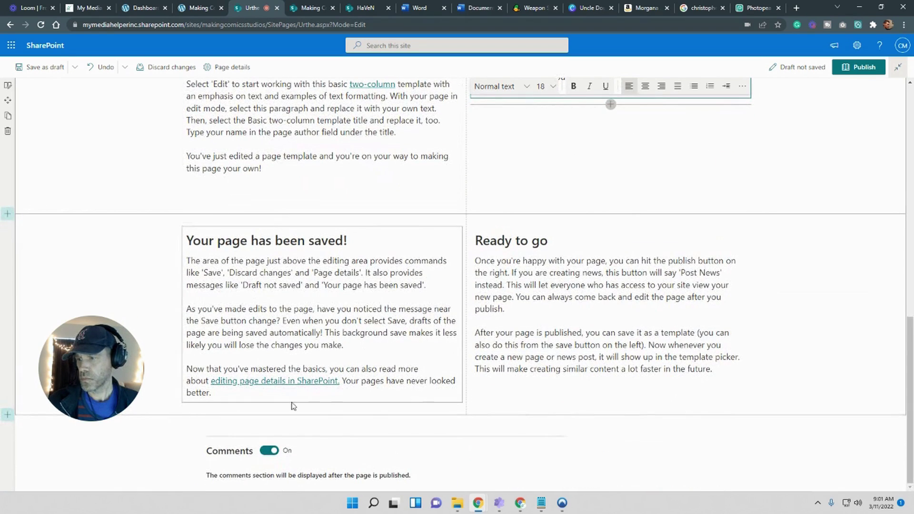
click(271, 454)
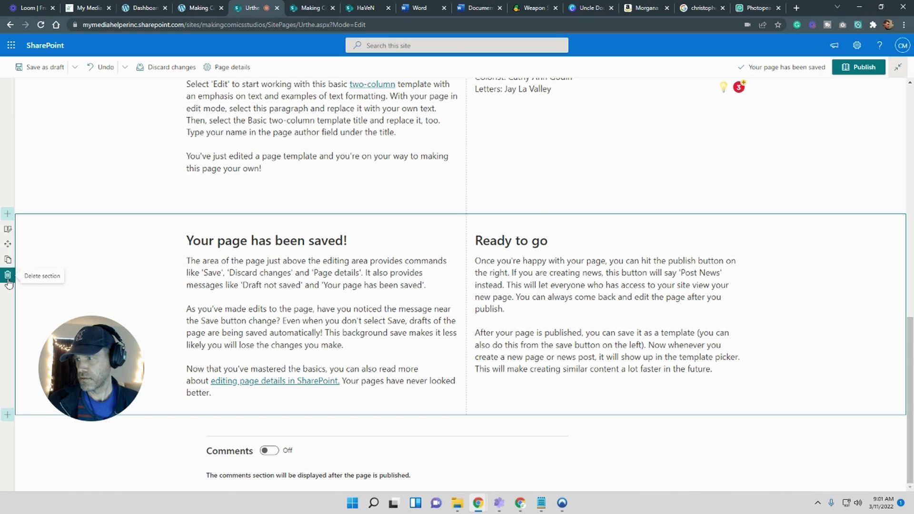
click(8, 275)
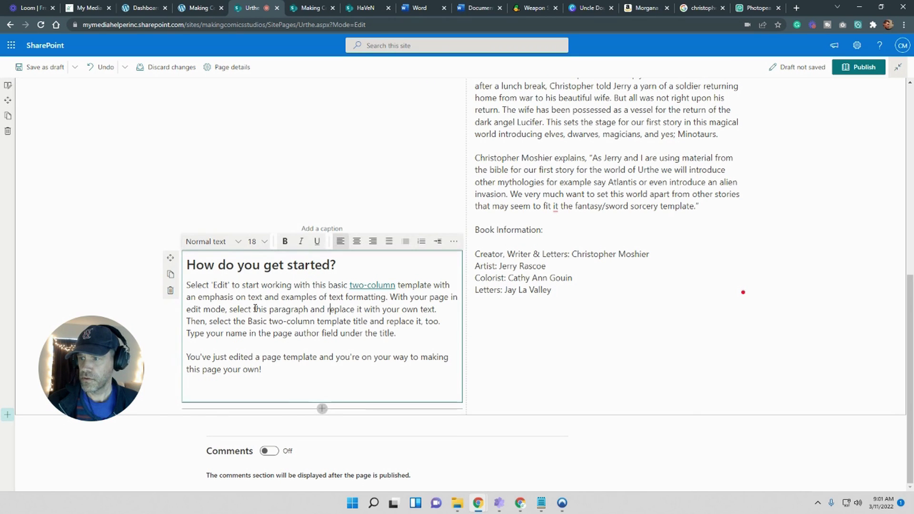
Delete the "How do you get started?" text block below the empty image
click(169, 291)
scroll(367, 291, up, 5)
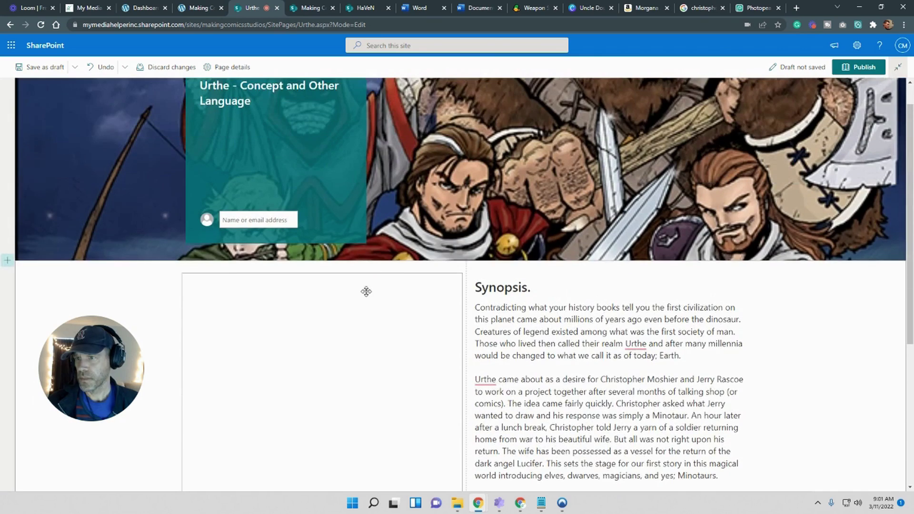
scroll(327, 269, down, 3)
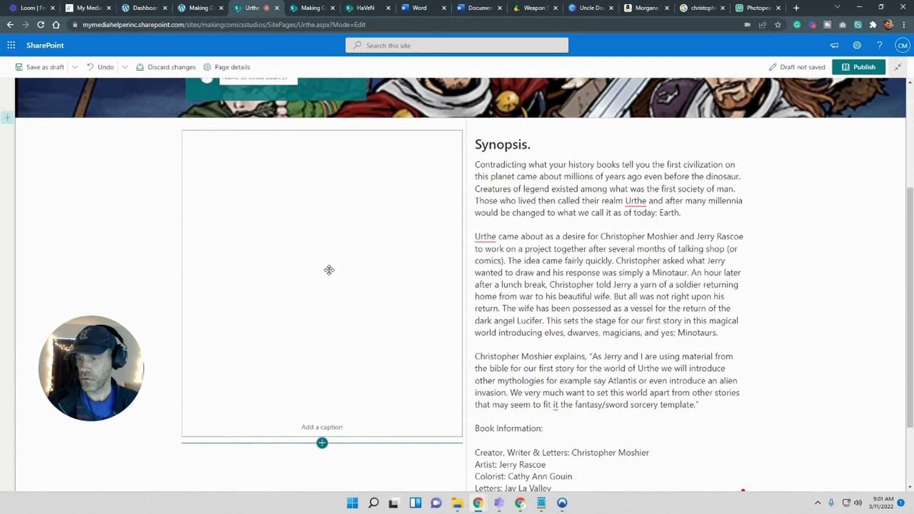
Switch to The Duck Webcomics and open the Urthe comic from the makingcomicsstudios profile
click(533, 7)
scroll(429, 450, down, 2)
scroll(428, 449, down, 3)
click(285, 323)
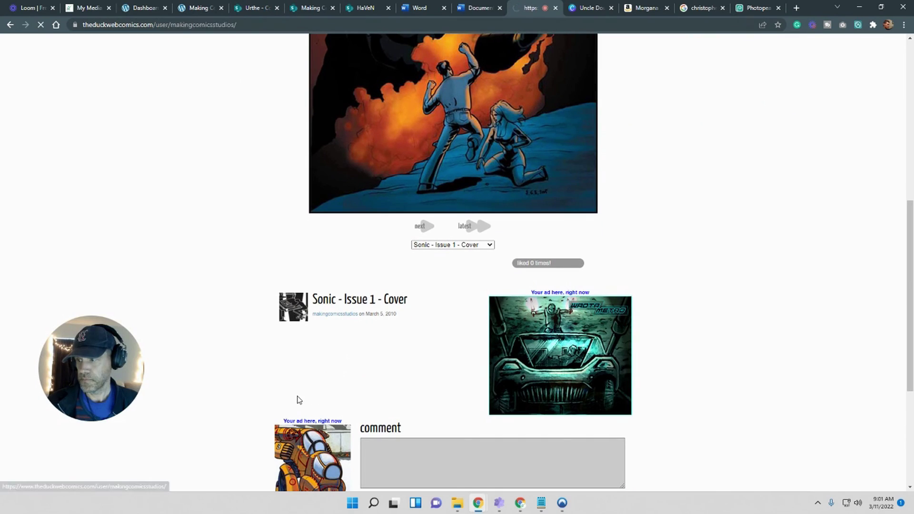
scroll(300, 396, down, 2)
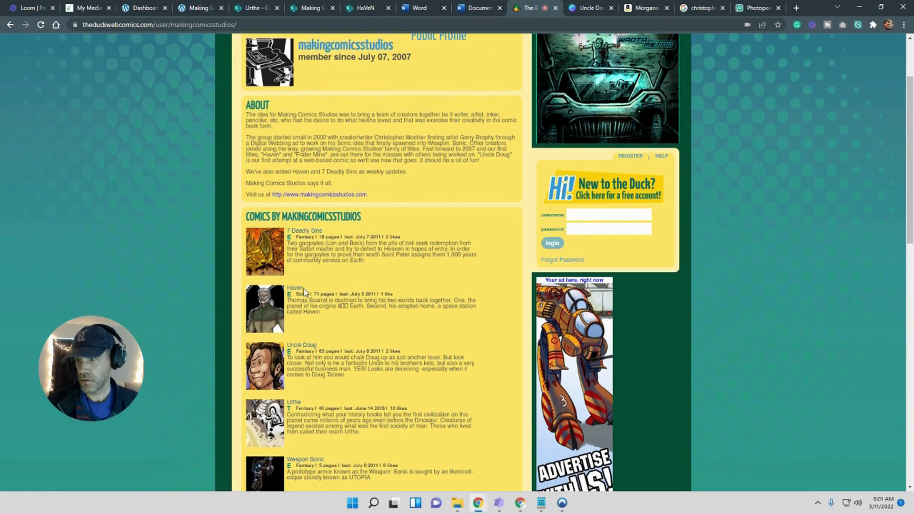
scroll(295, 376, down, 1)
click(293, 357)
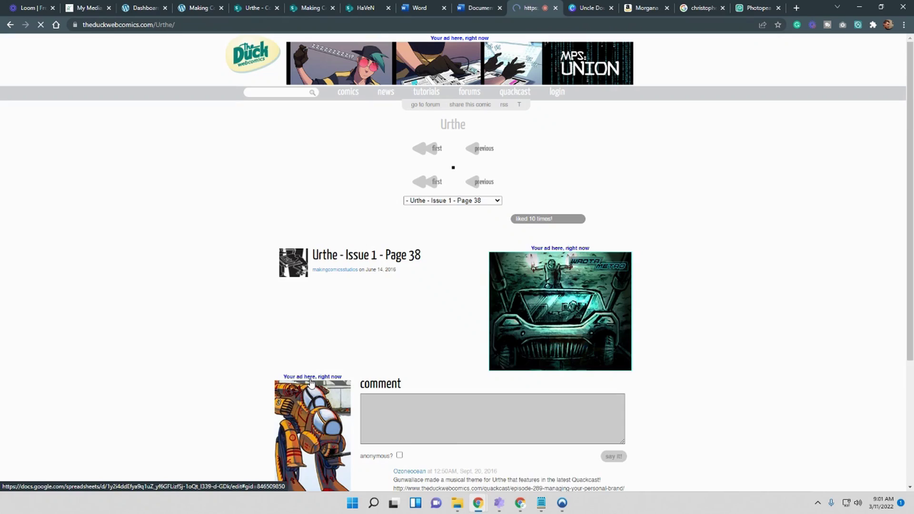
Go to the Cover page of Urthe Issue 1
scroll(465, 240, down, 1)
scroll(465, 239, down, 8)
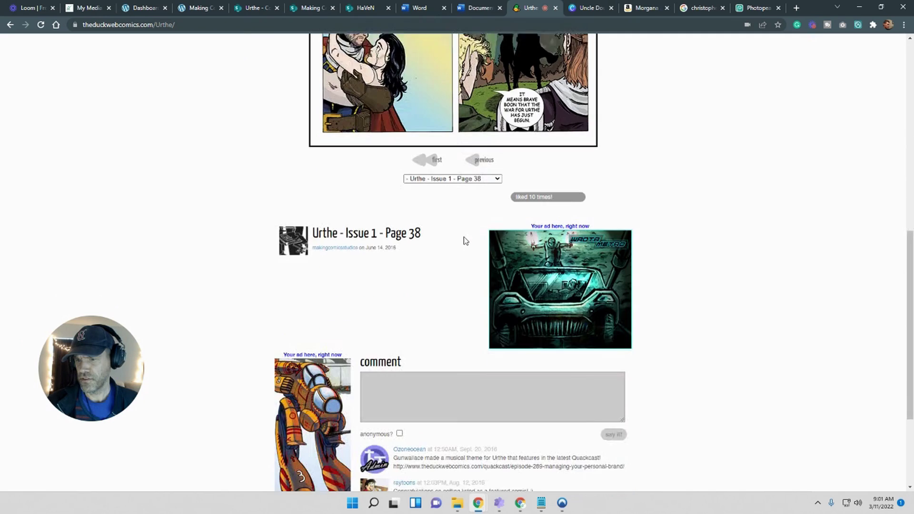
click(497, 163)
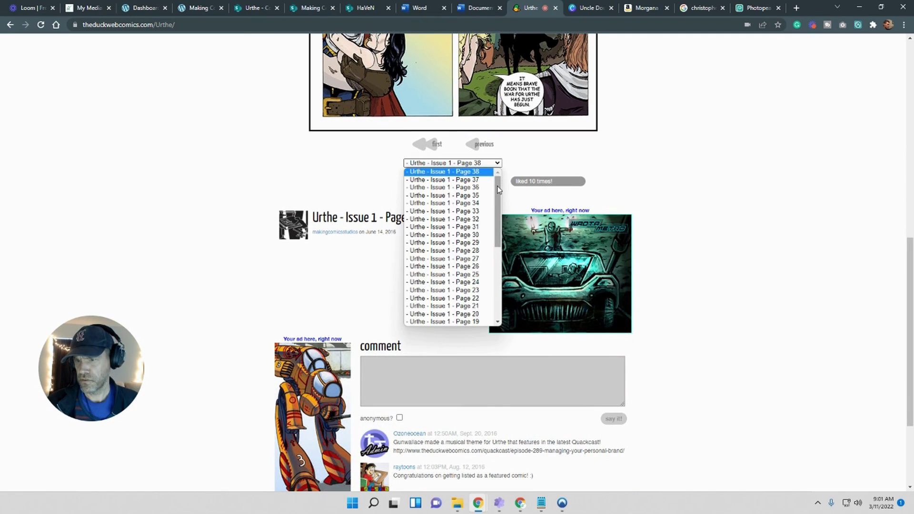
drag(497, 214, 504, 286)
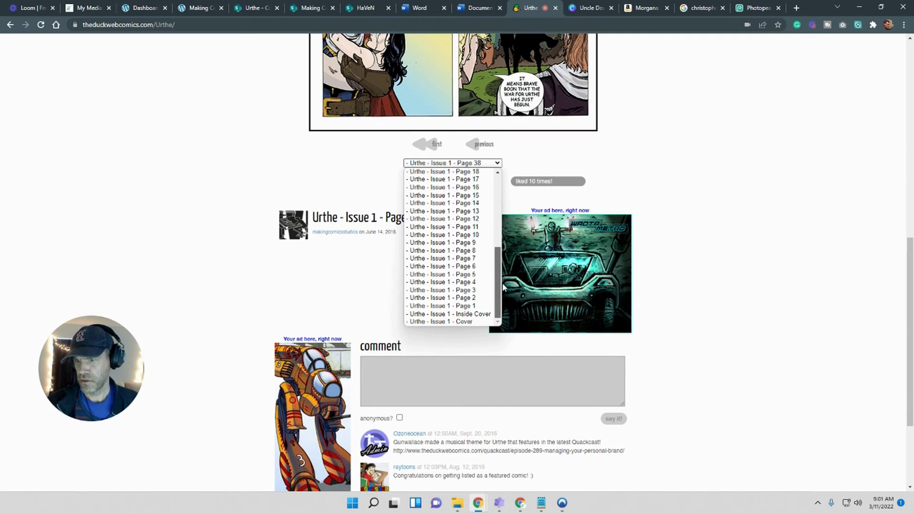
click(469, 322)
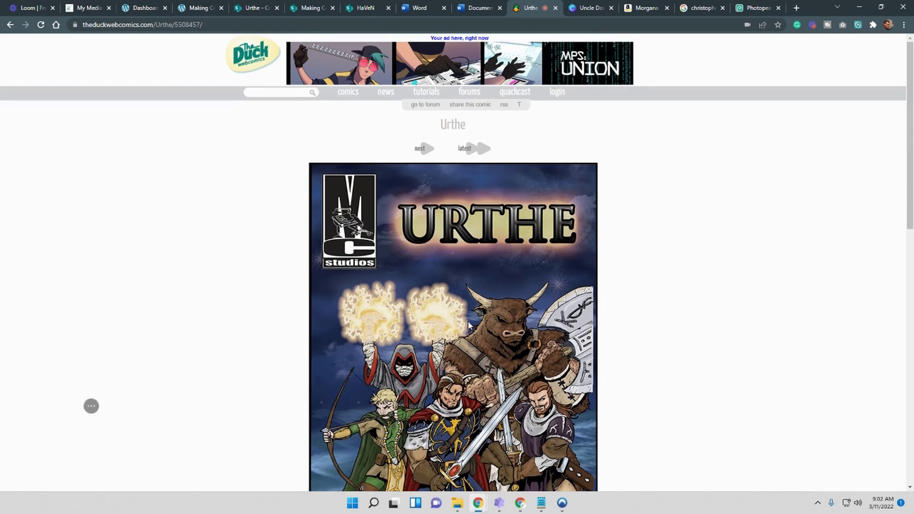
Try to save the Urthe cover image to the Desktop as urthe_frontcover.jpg
scroll(469, 317, down, 4)
scroll(469, 315, up, 2)
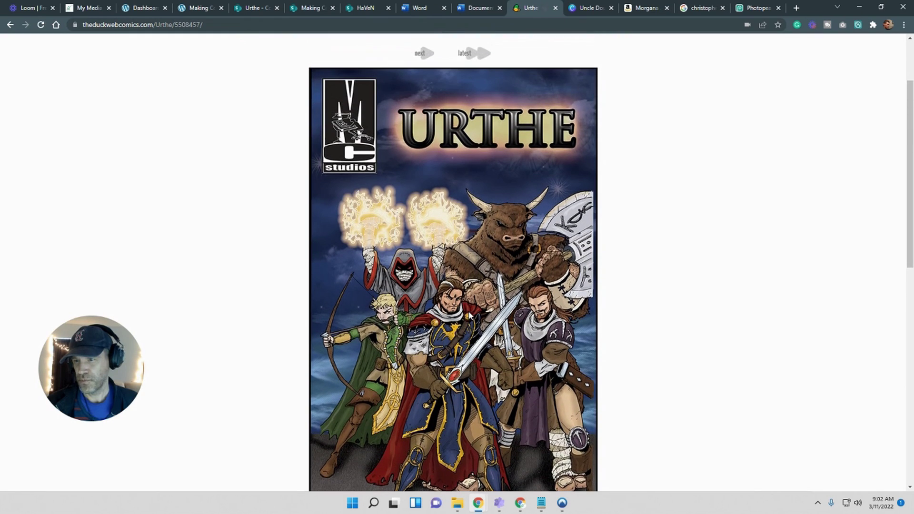
scroll(500, 253, down, 1)
right_click(497, 232)
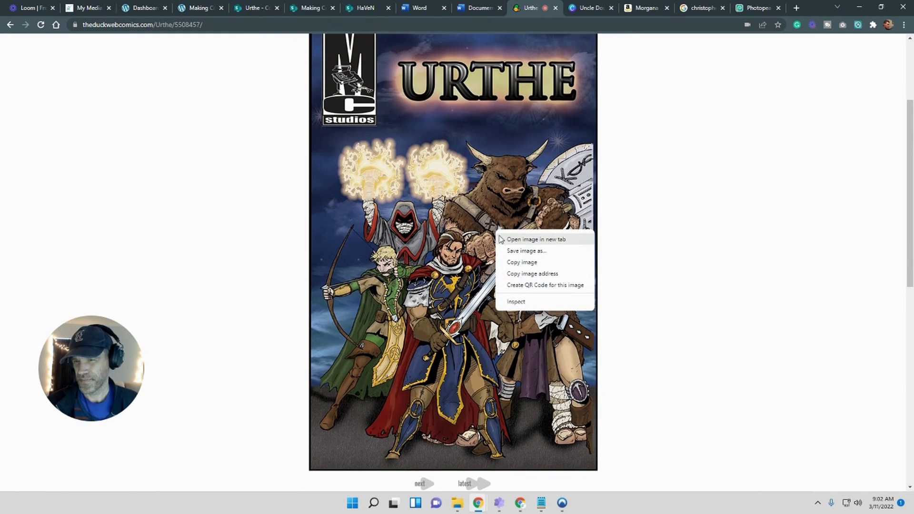
click(512, 250)
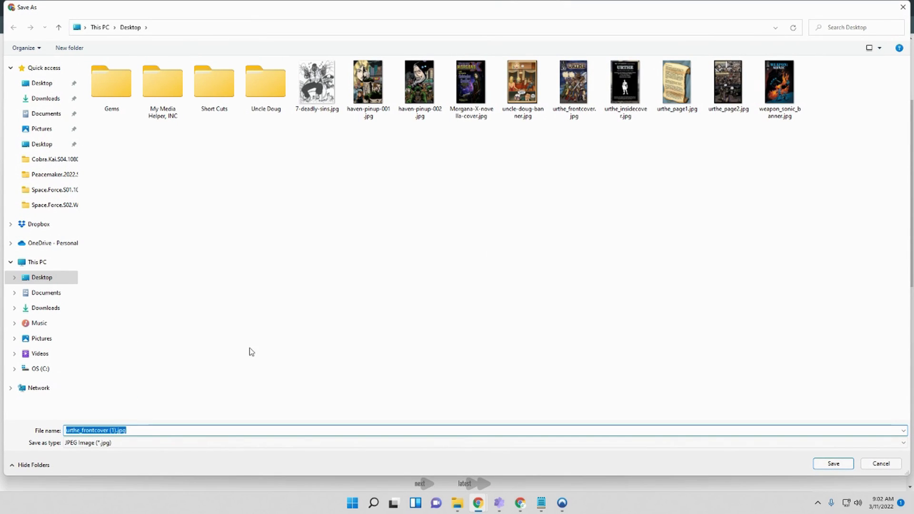
click(117, 430)
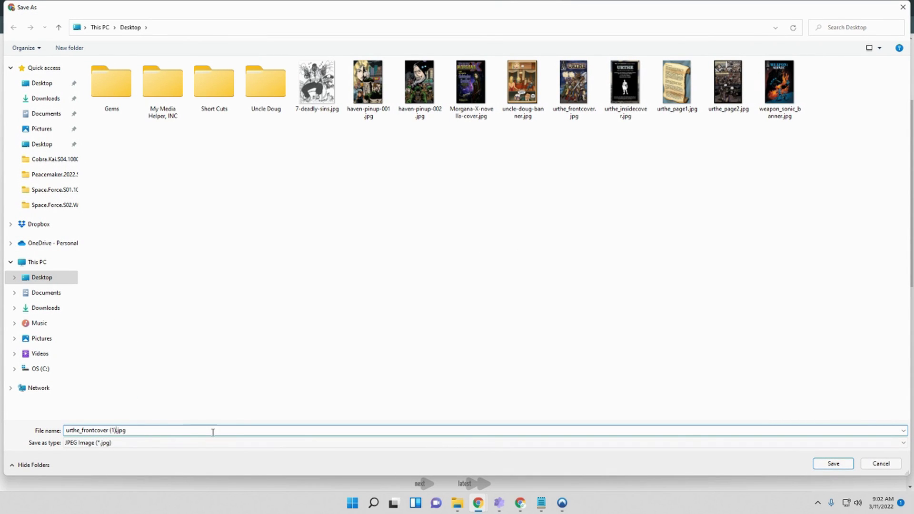
key(BackSpace)
key(BackSpace)
key(BackSpace)
key(BackSpace)
key(BackSpace)
click(834, 463)
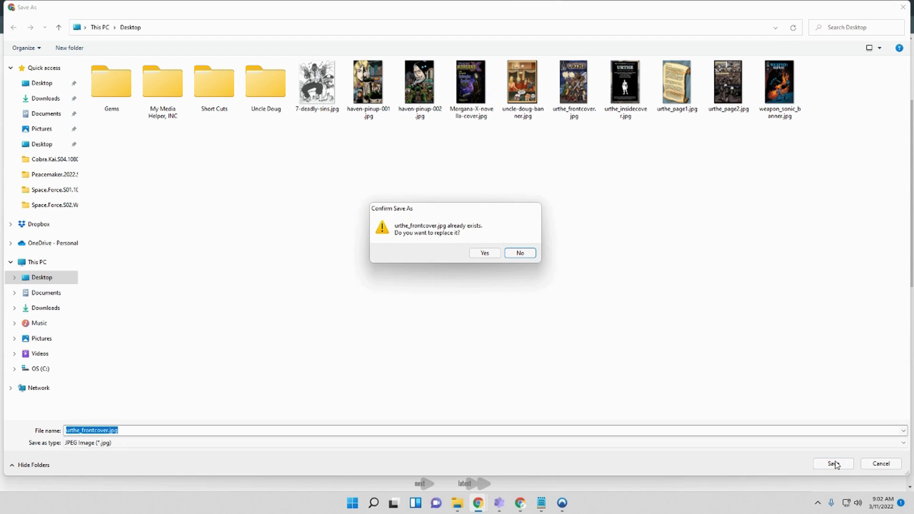
click(520, 253)
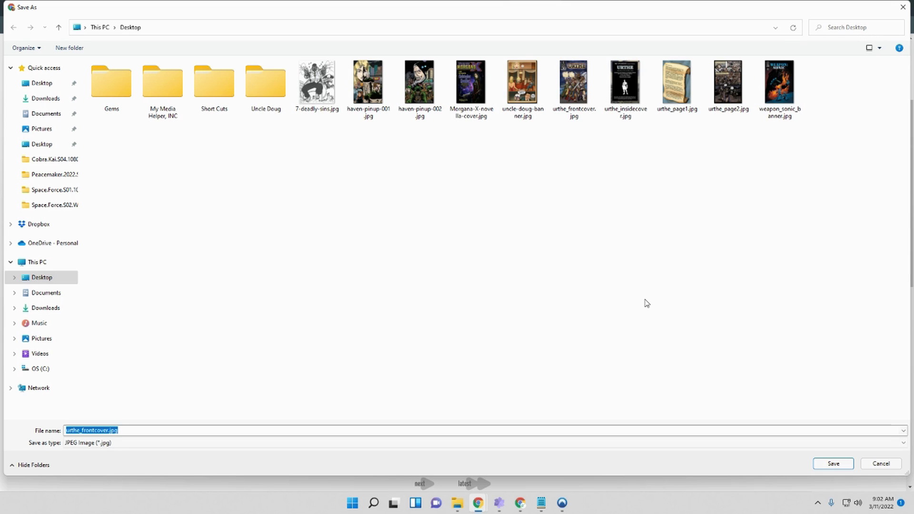
click(877, 463)
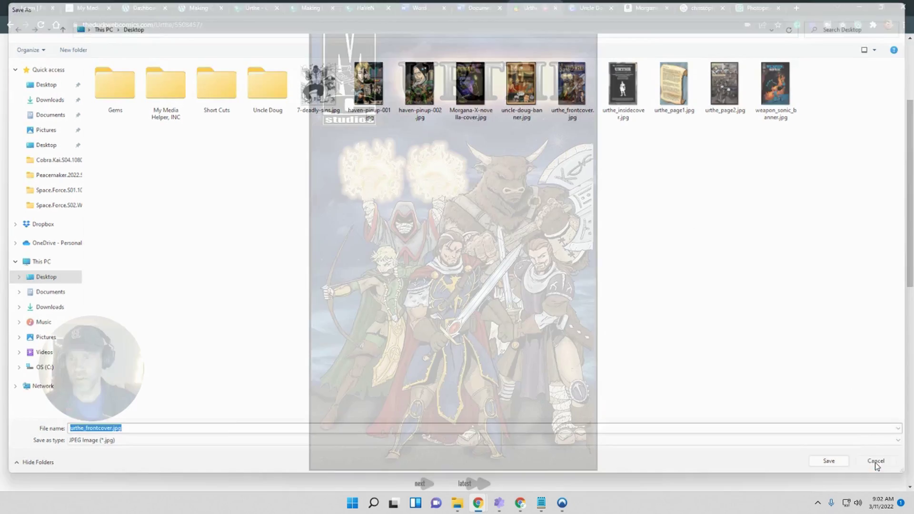
Return to the SharePoint Urthe page and open the image picker to change the empty image beside the Synopsis
click(589, 9)
click(481, 8)
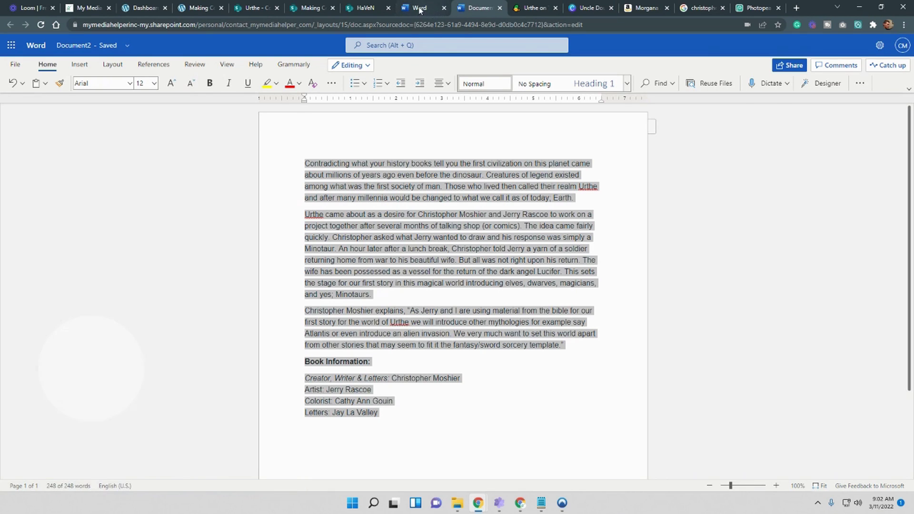
click(419, 7)
click(378, 11)
click(303, 10)
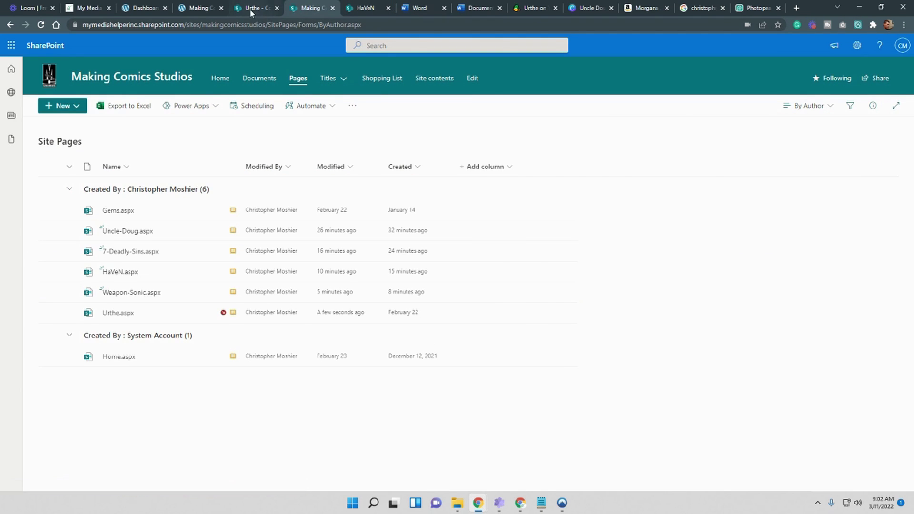
click(250, 9)
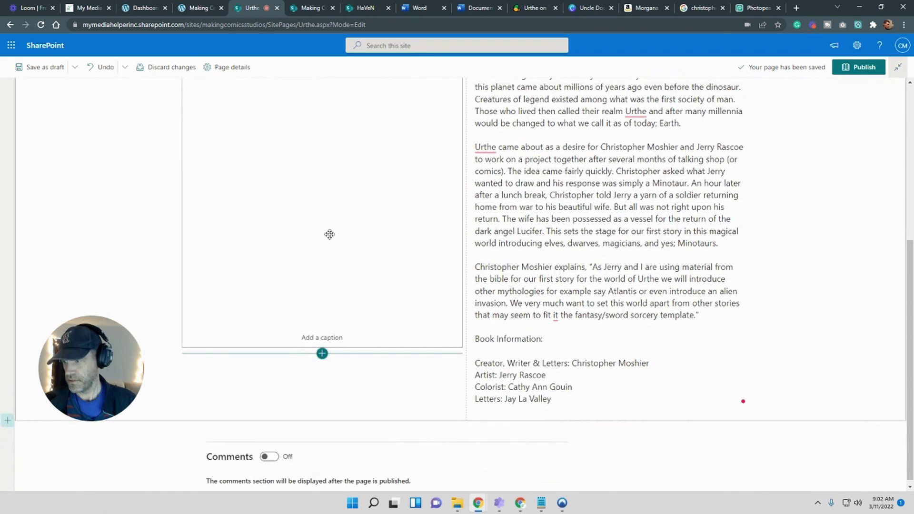
click(329, 236)
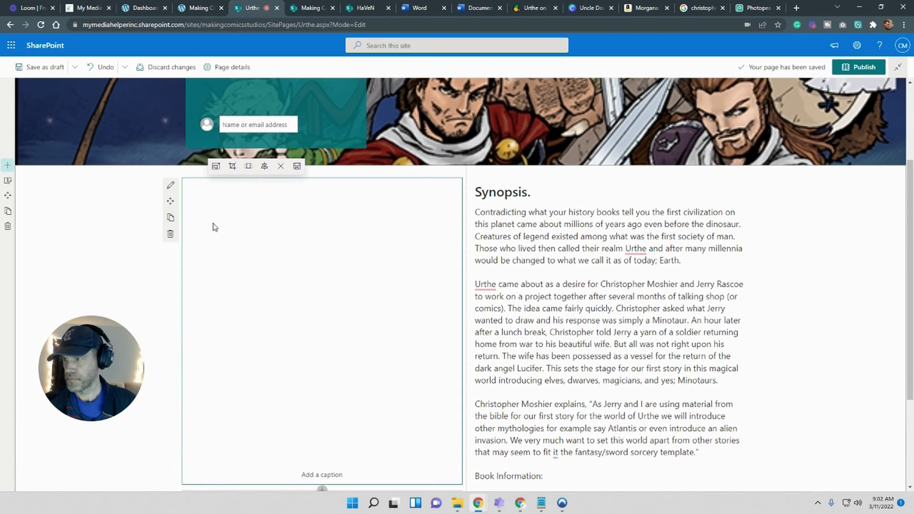
scroll(322, 245, down, 1)
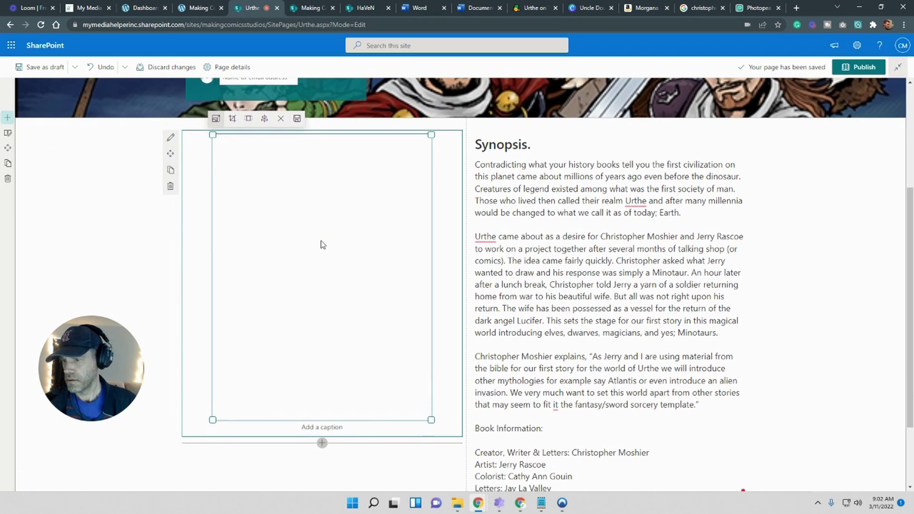
click(170, 138)
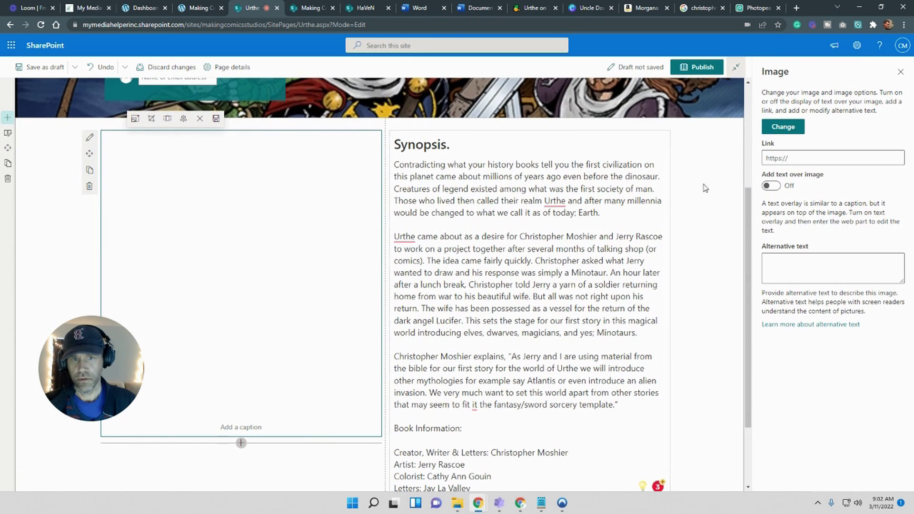
click(791, 127)
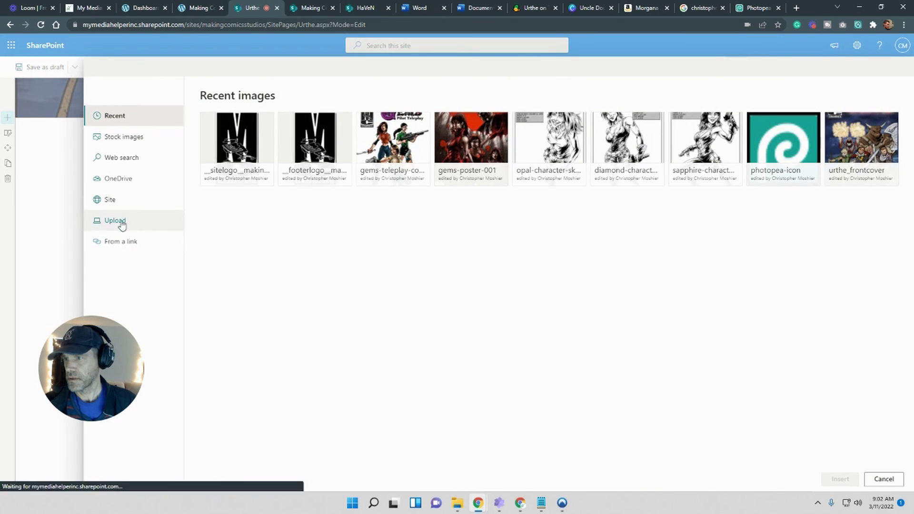
Insert the existing urthe_frontcover image from the site's SitePages > Urthe assets folder beside the Synopsis
click(115, 204)
click(409, 165)
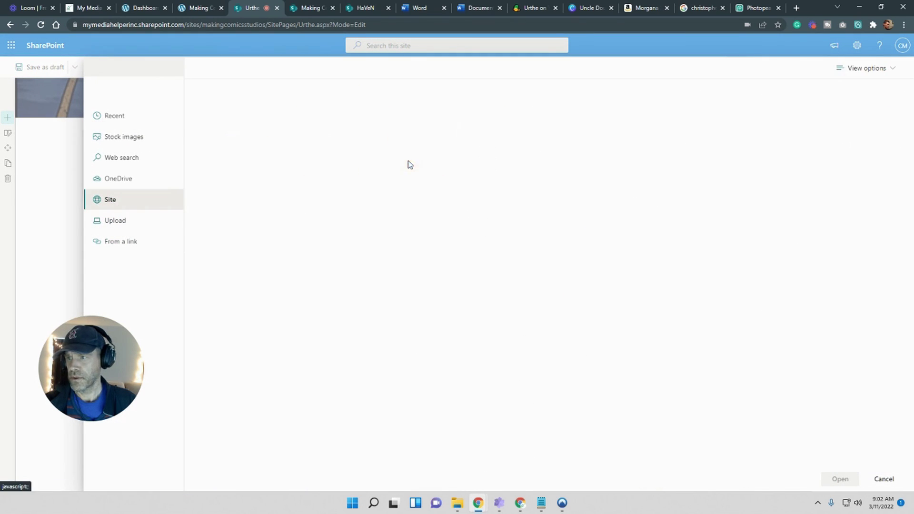
click(241, 163)
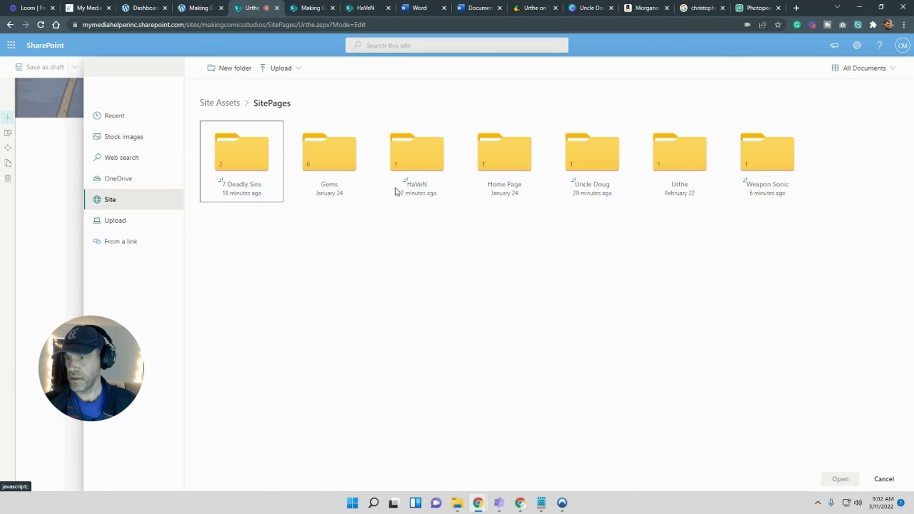
click(669, 175)
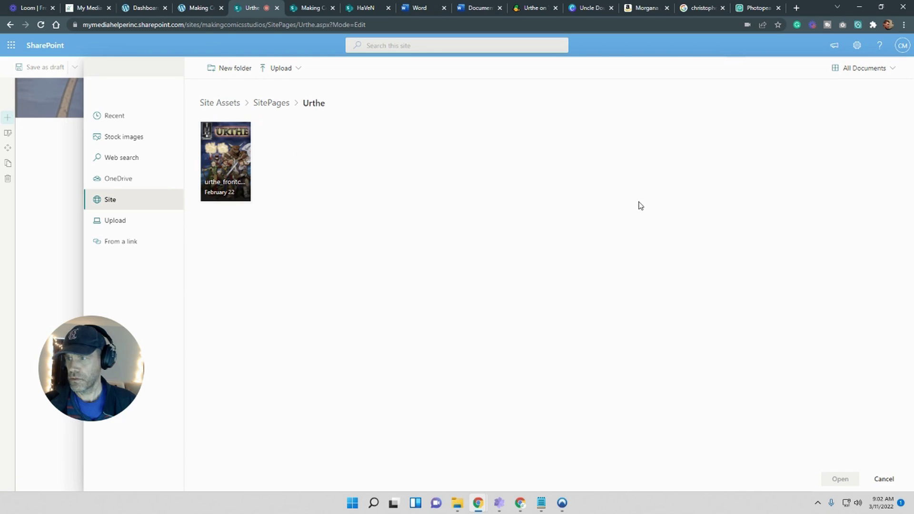
click(231, 164)
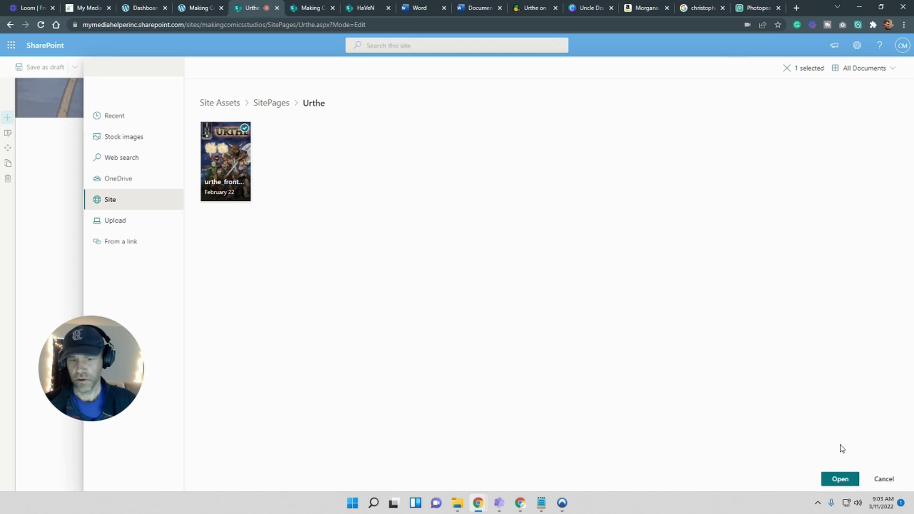
click(840, 479)
Check the Urthe page's cover image and text, and save the page as a draft
scroll(584, 157, up, 4)
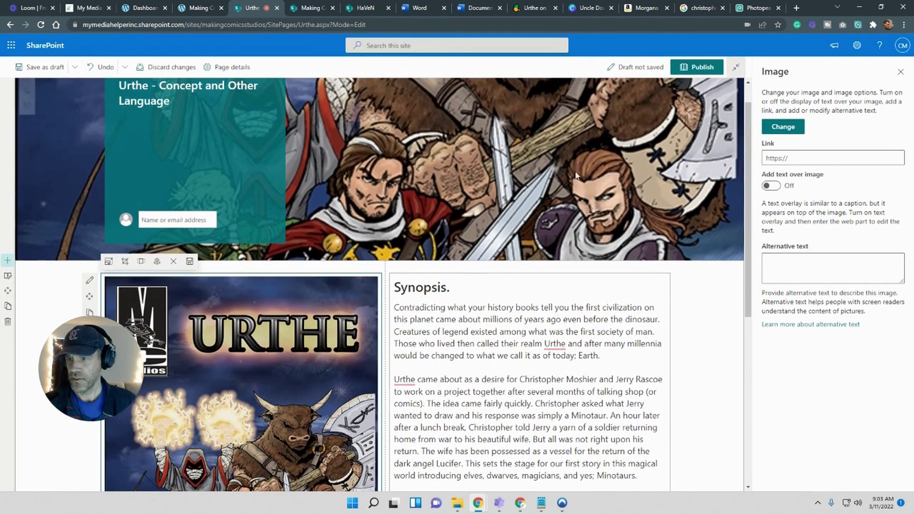
scroll(426, 230, up, 1)
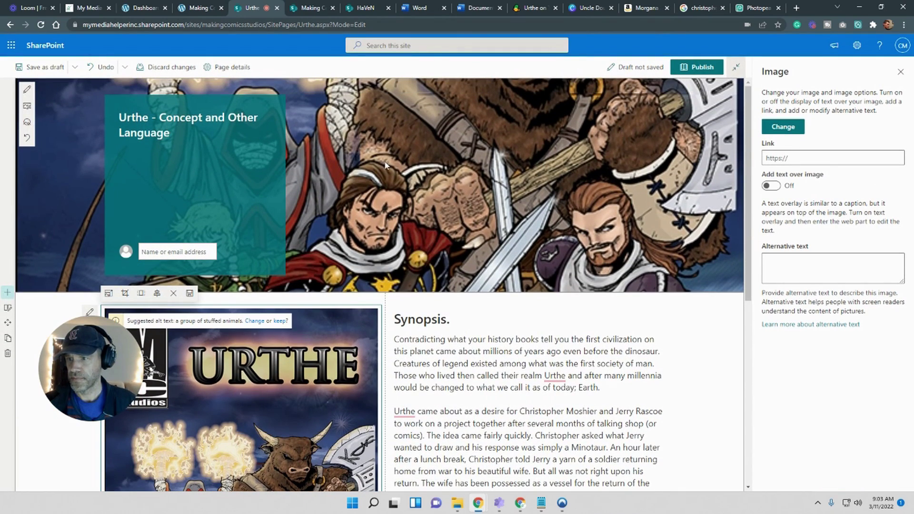
scroll(502, 300, down, 8)
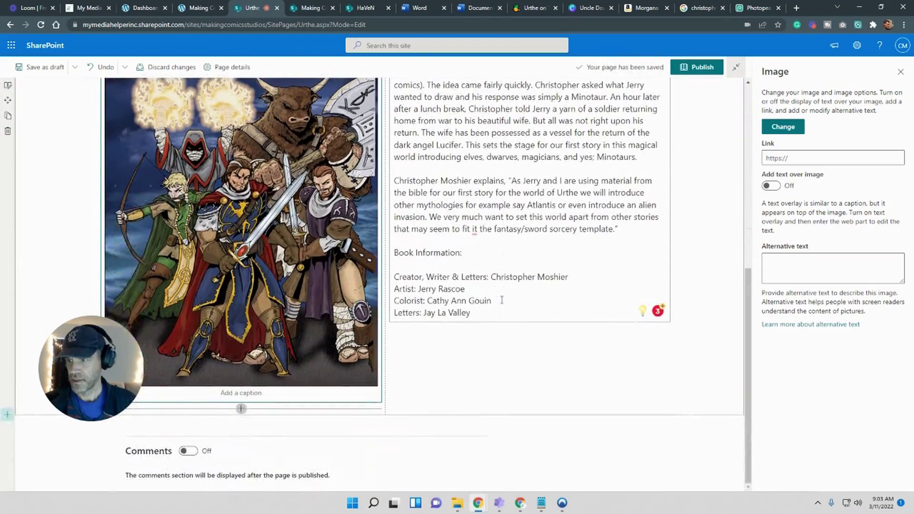
scroll(502, 300, up, 2)
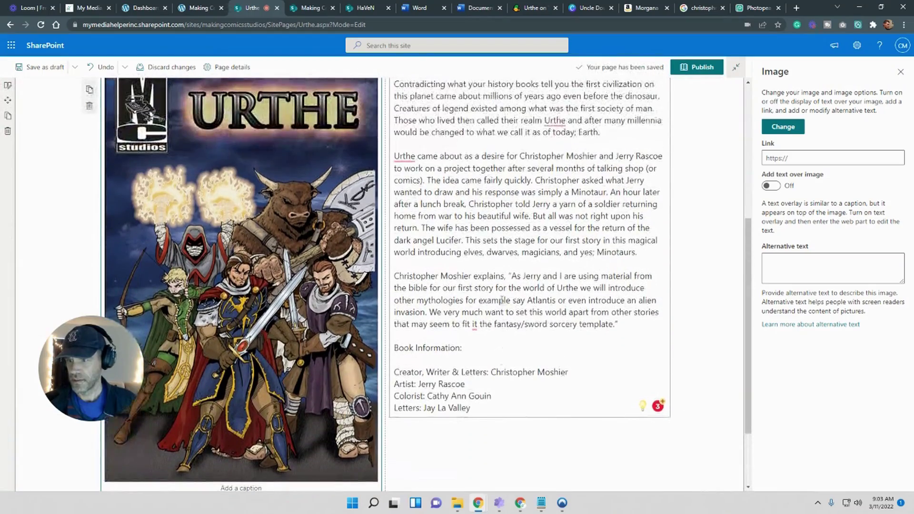
click(39, 67)
scroll(694, 259, down, 4)
scroll(693, 260, up, 6)
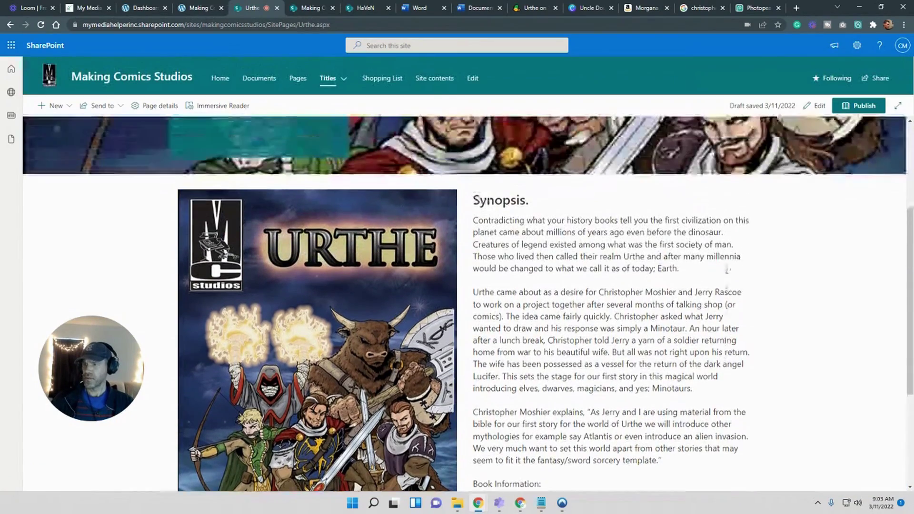
scroll(700, 250, up, 1)
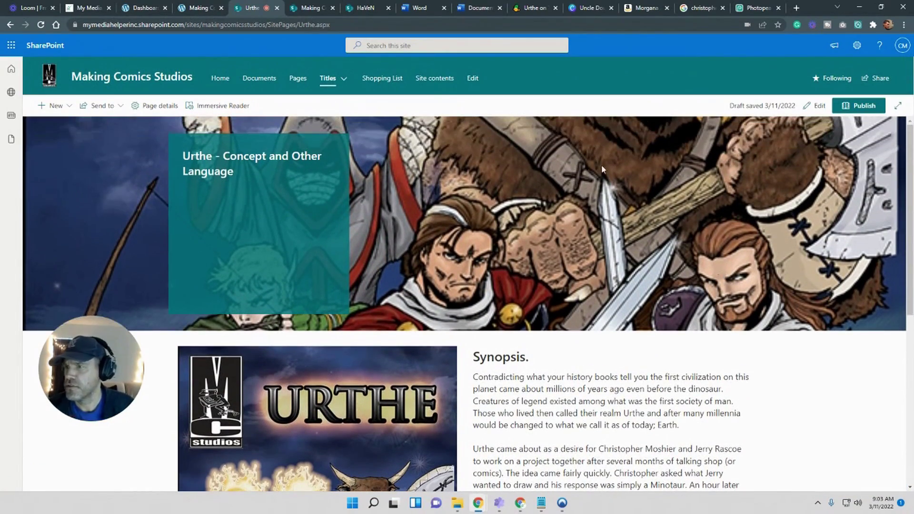
Reopen the Urthe page for editing and set the title area layout to Image and title
click(816, 105)
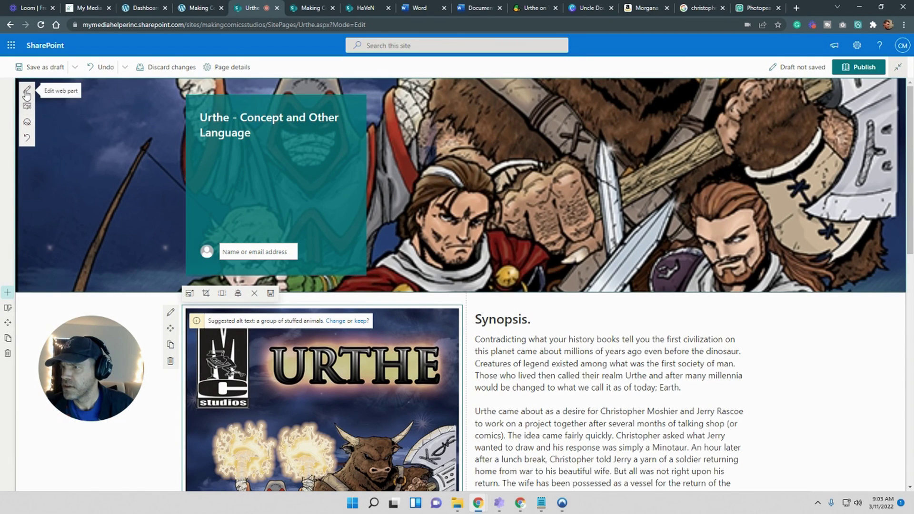
click(26, 93)
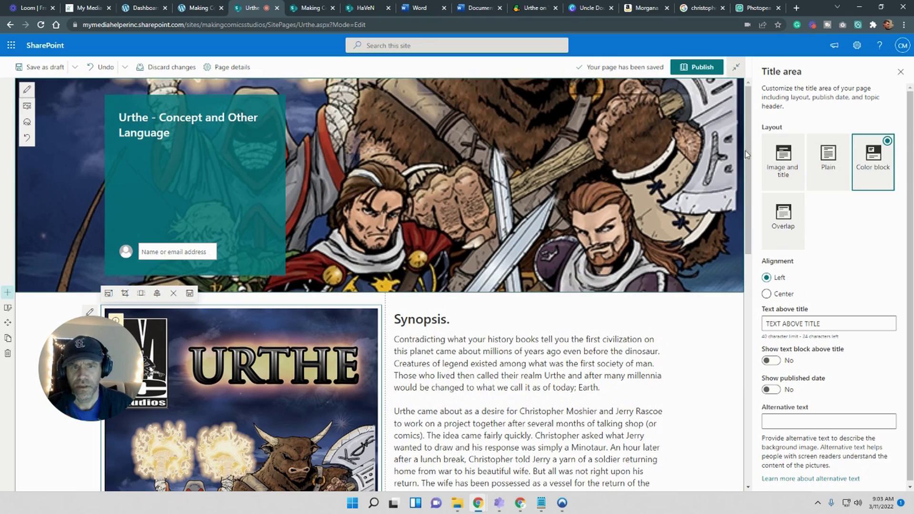
click(783, 167)
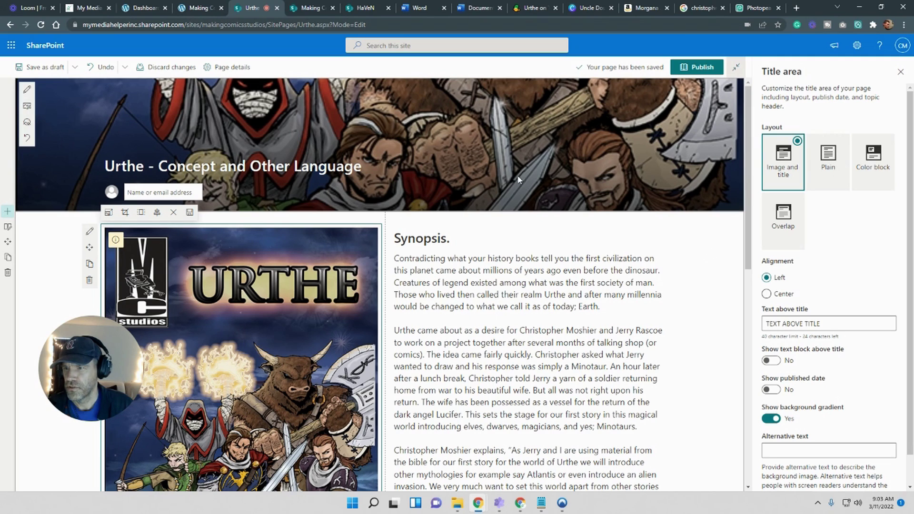
Switch to the Urthe comic on The Duck Webcomics and open Page 10 and Page 26 of Issue 1
click(530, 9)
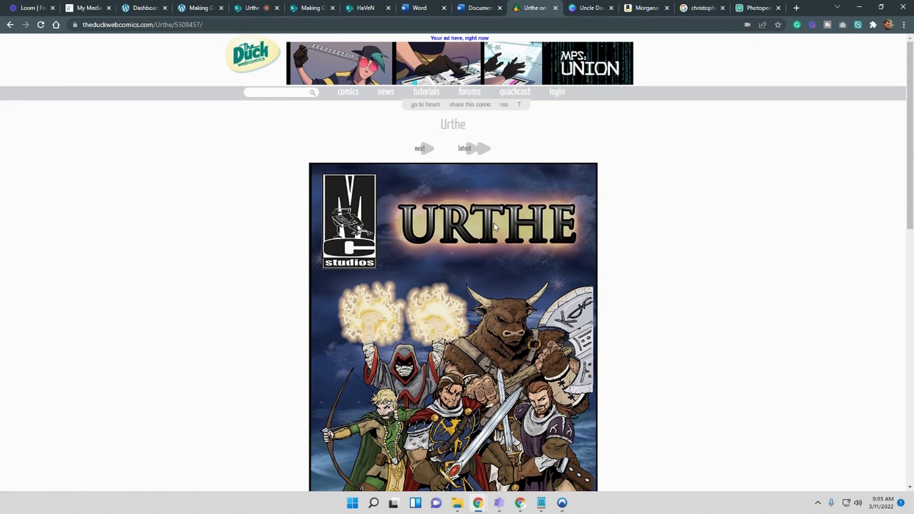
scroll(495, 226, down, 10)
click(495, 218)
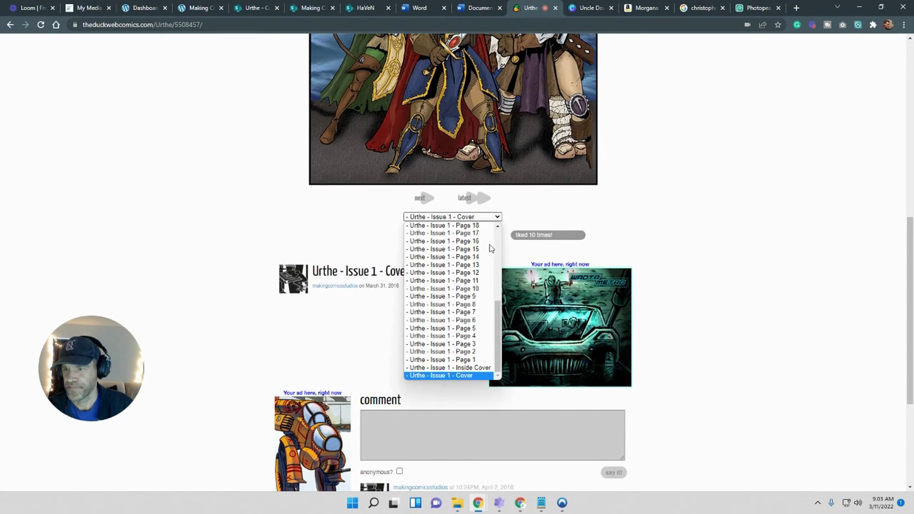
click(481, 288)
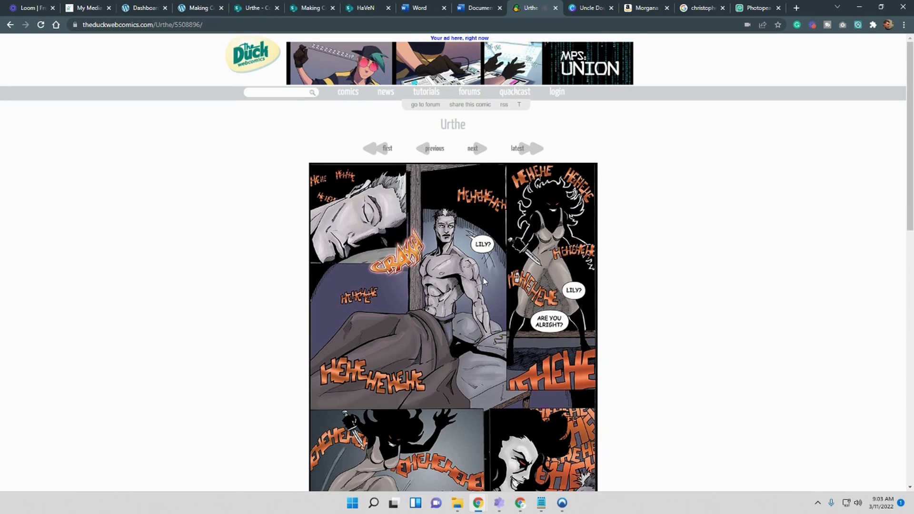
scroll(484, 278, down, 6)
click(498, 354)
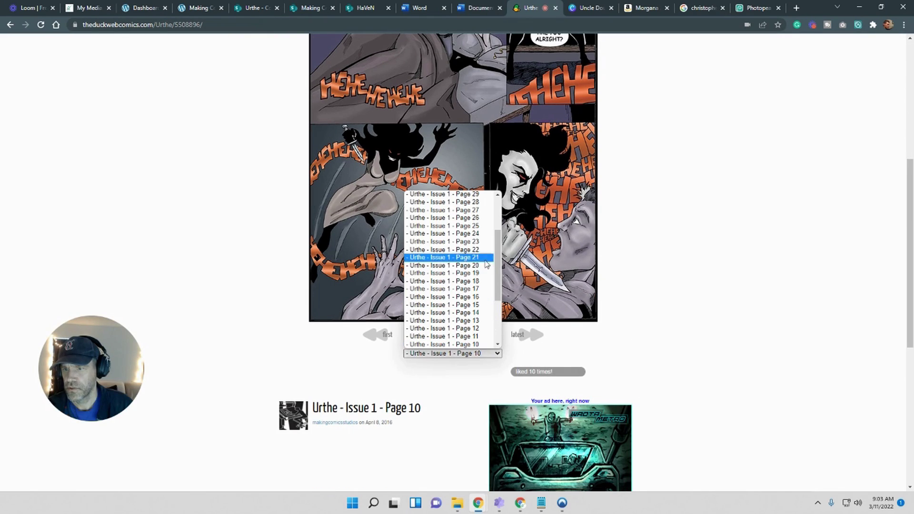
click(486, 218)
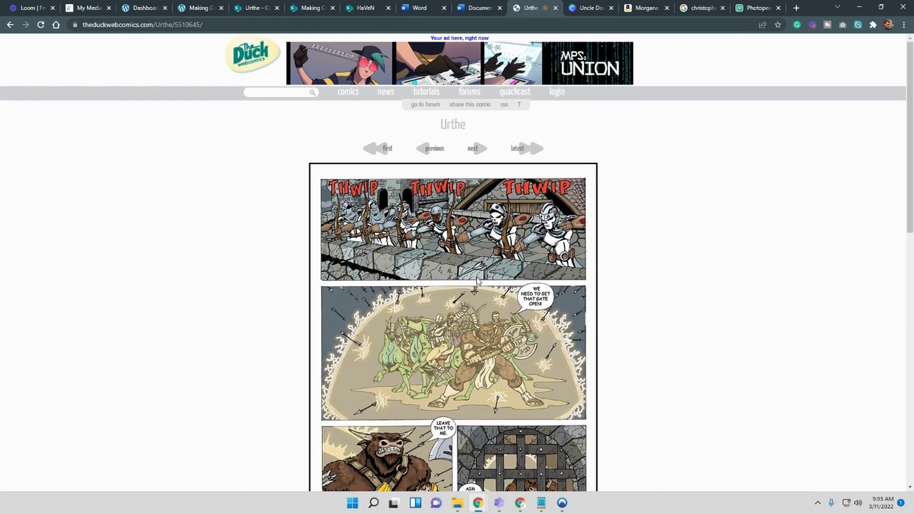
Look at Page 31 of Urthe Issue 1 and go on to Page 34
scroll(478, 281, down, 5)
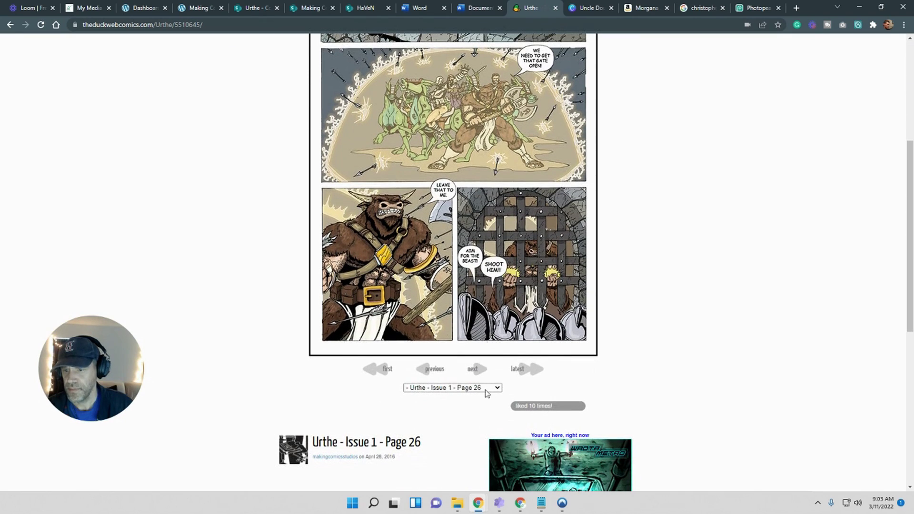
click(482, 389)
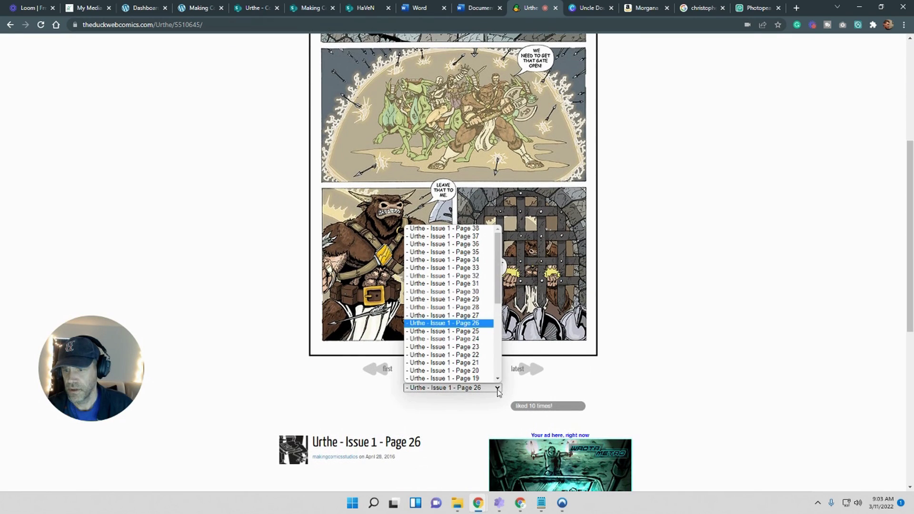
click(483, 284)
scroll(369, 57, down, 2)
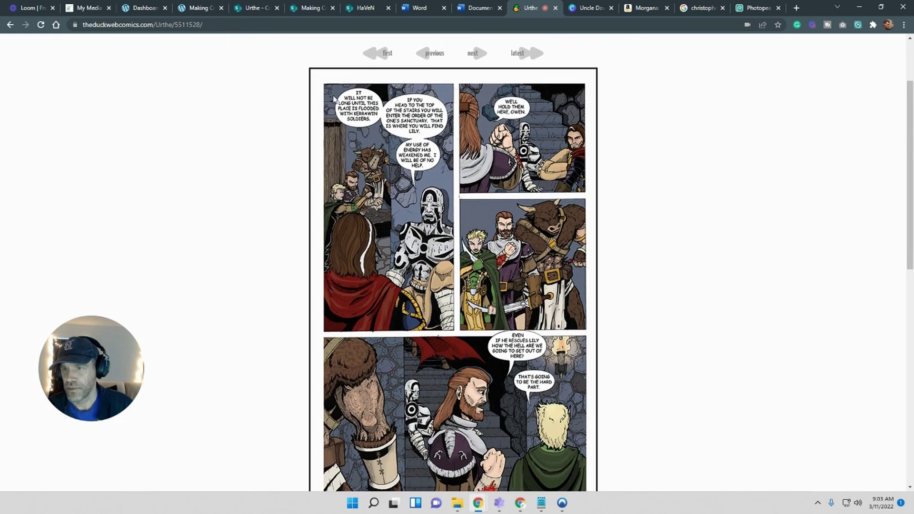
scroll(444, 181, down, 3)
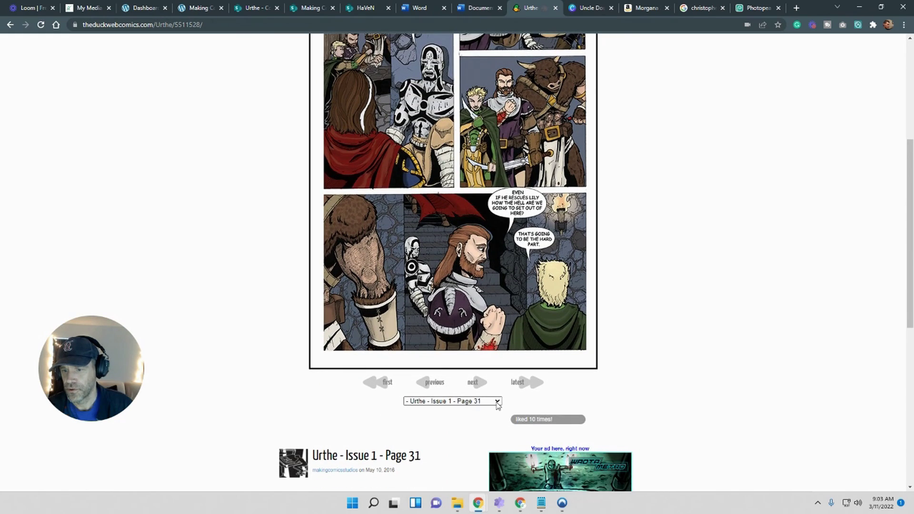
click(498, 403)
click(481, 273)
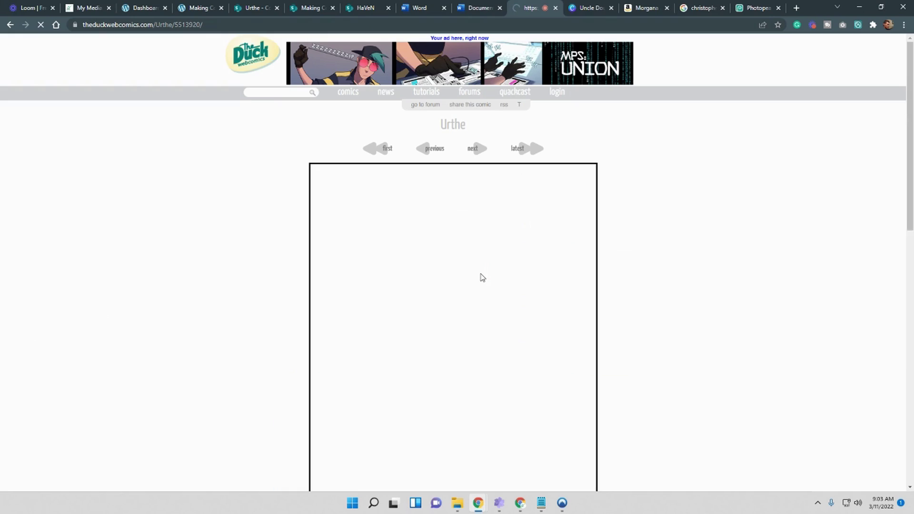
Examine the artwork on Page 34 and on another page near the end of Urthe Issue 1
scroll(518, 376, down, 5)
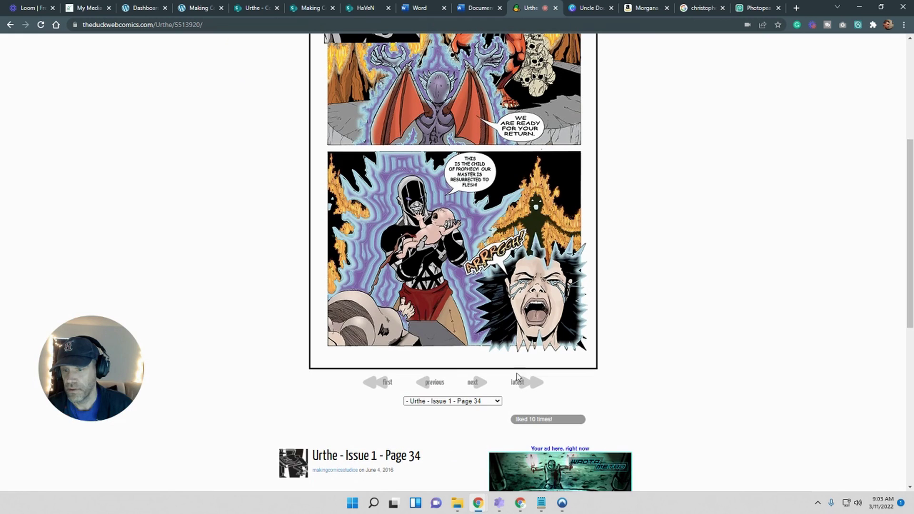
click(495, 401)
click(457, 253)
scroll(527, 358, down, 5)
scroll(528, 358, up, 5)
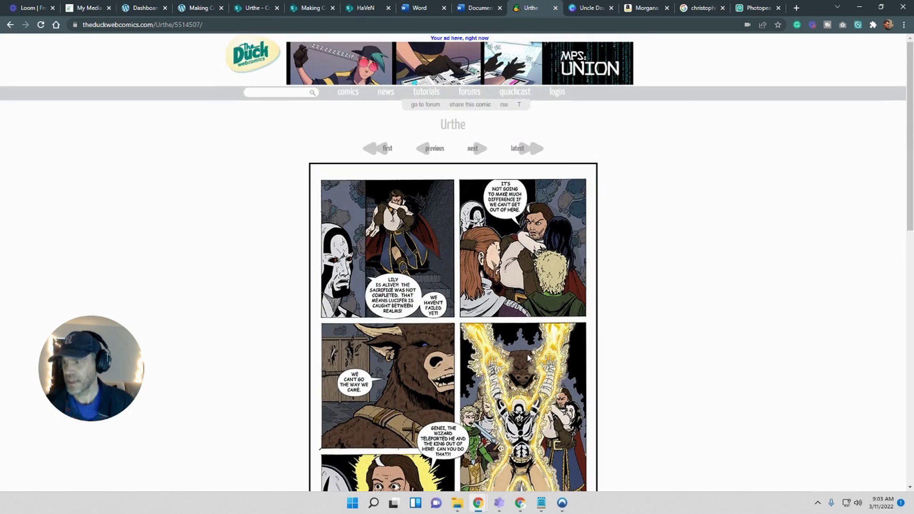
Glance at the SharePoint HaVeN page and review the Urthe page's header, cover image, Synopsis and Book Information
click(368, 8)
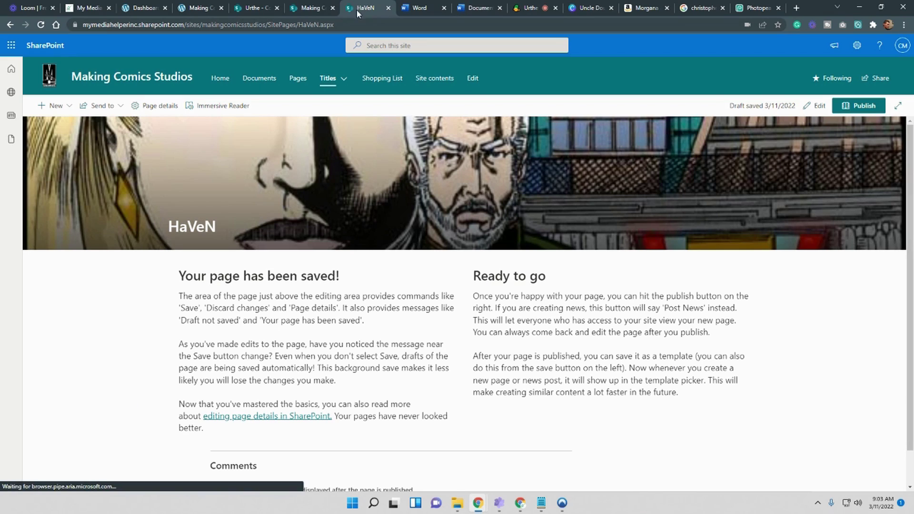
click(255, 8)
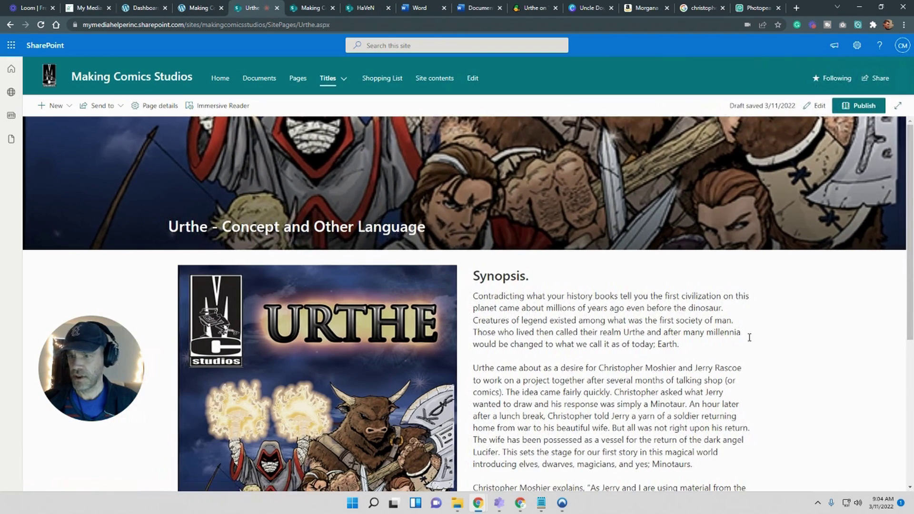
scroll(757, 337, down, 5)
scroll(781, 305, down, 1)
scroll(781, 305, up, 5)
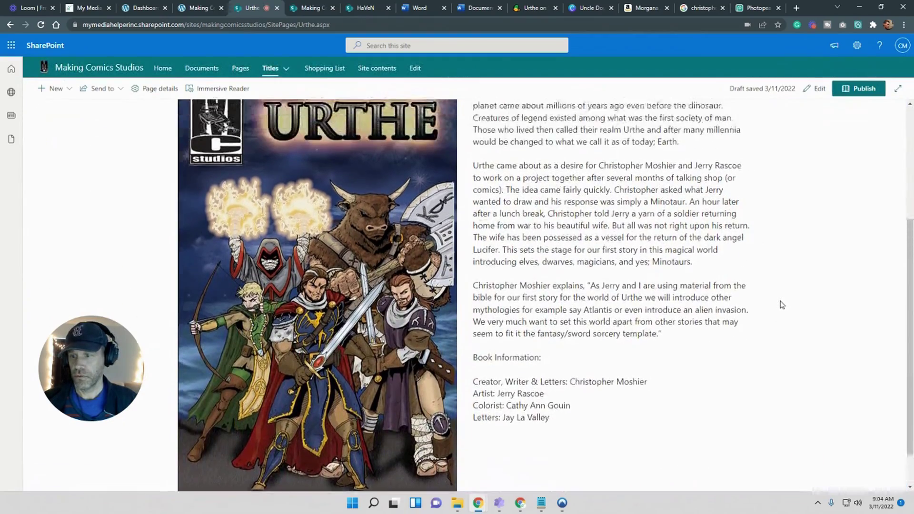
scroll(781, 305, down, 5)
scroll(776, 319, down, 1)
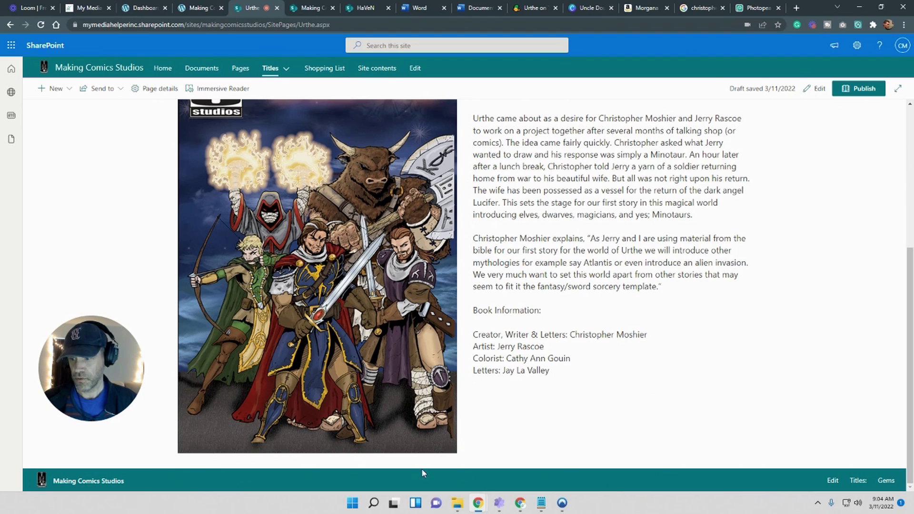
scroll(418, 485, up, 3)
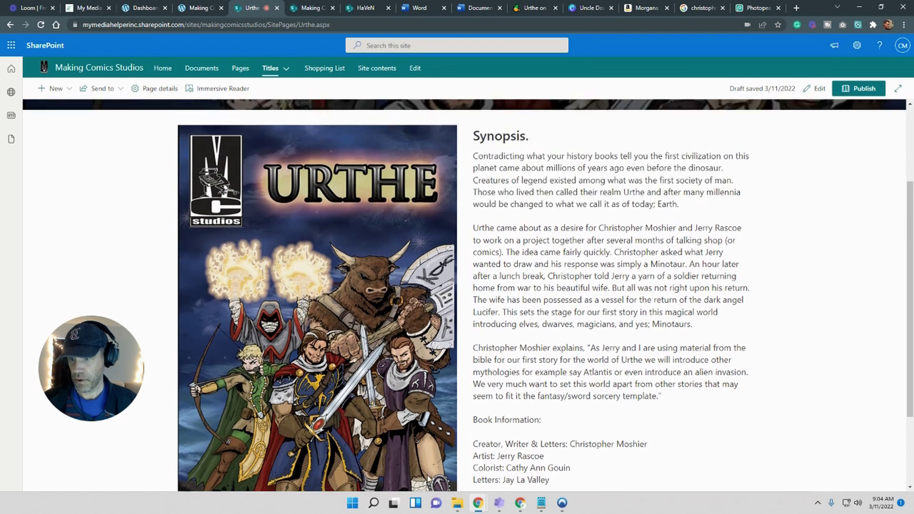
scroll(428, 470, down, 3)
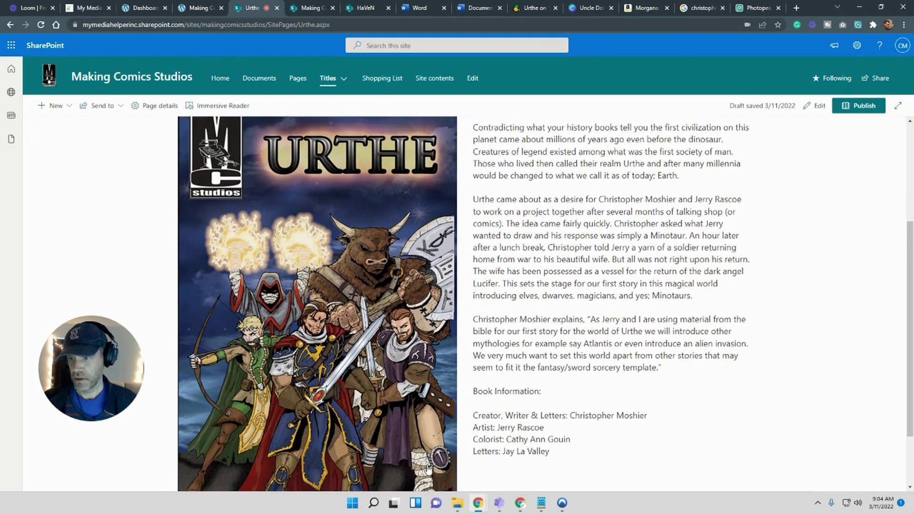
scroll(428, 469, up, 5)
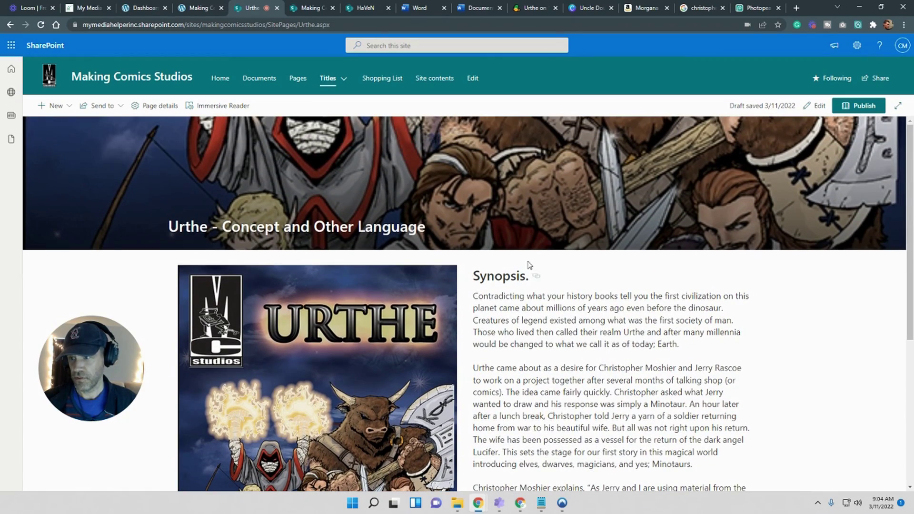
scroll(568, 363, down, 5)
scroll(568, 363, up, 5)
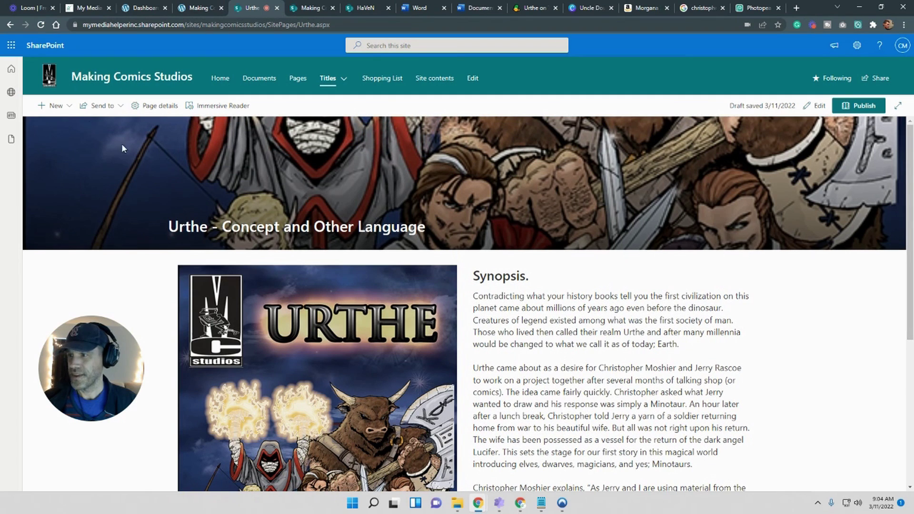
Edit the Urthe page, shorten its title to "Urthe" and save the page as a draft
click(815, 106)
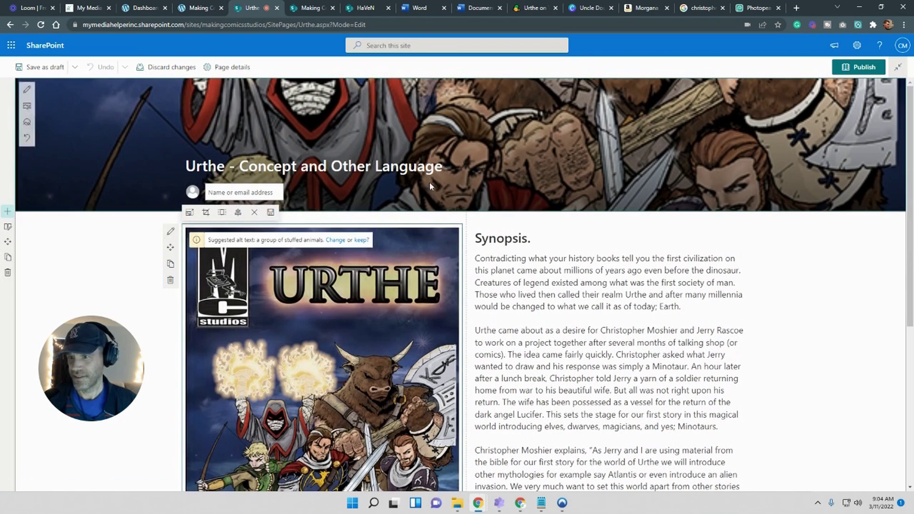
click(443, 168)
key(BackSpace)
key(BackSpace)
key(BackSpace)
key(BackSpace)
key(BackSpace)
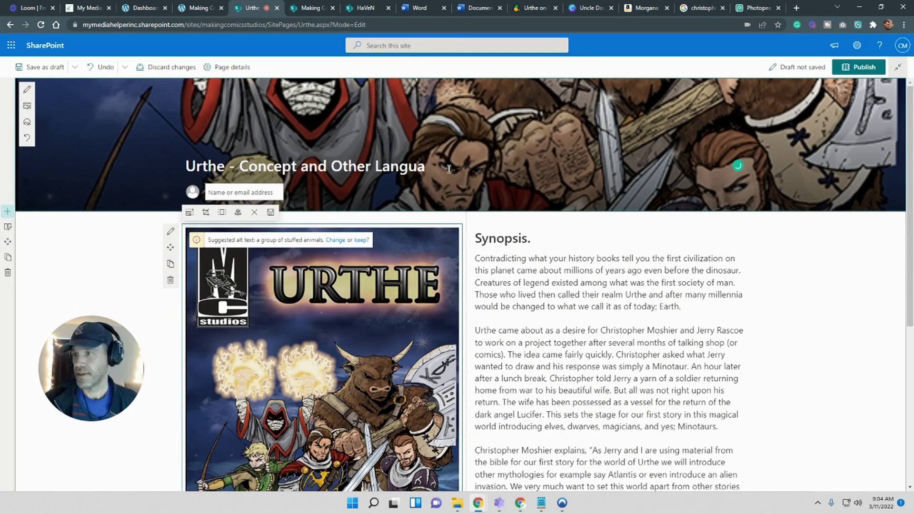
key(BackSpace)
key(BackSpace)
key(BackSpace)
key(BackSpace)
key(BackSpace)
key(BackSpace)
key(BackSpace)
key(BackSpace)
key(BackSpace)
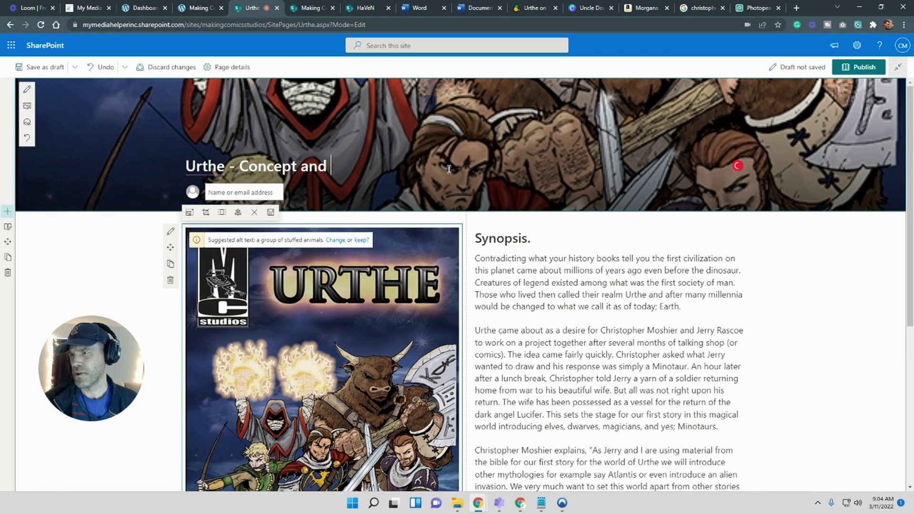
key(BackSpace)
key(BackSpace)
key(BackSpace)
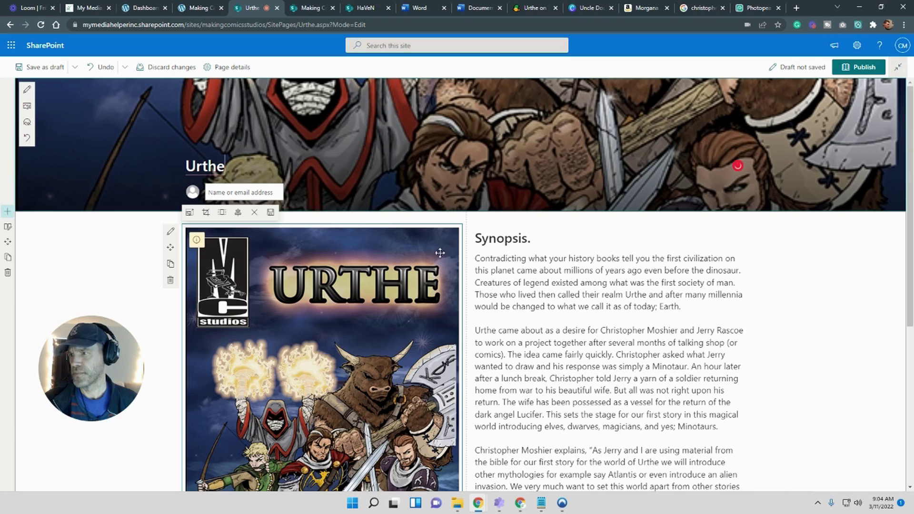
scroll(440, 253, down, 5)
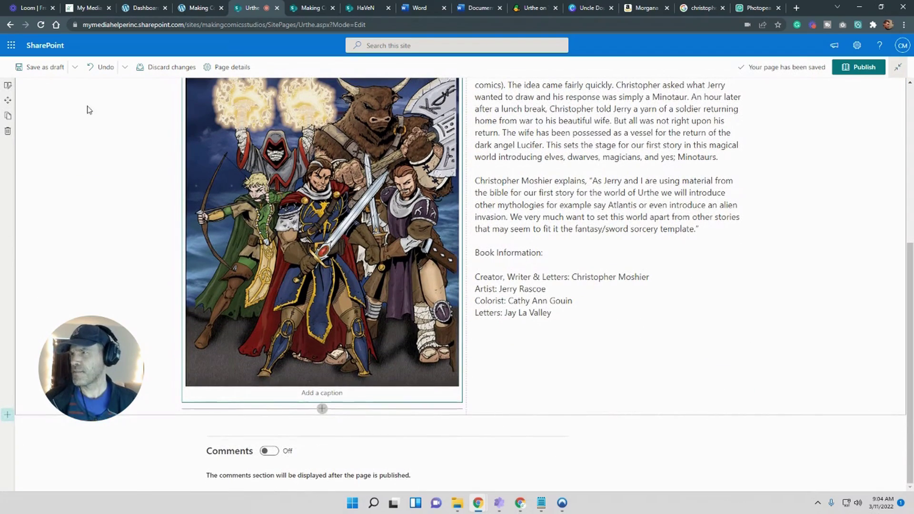
click(45, 71)
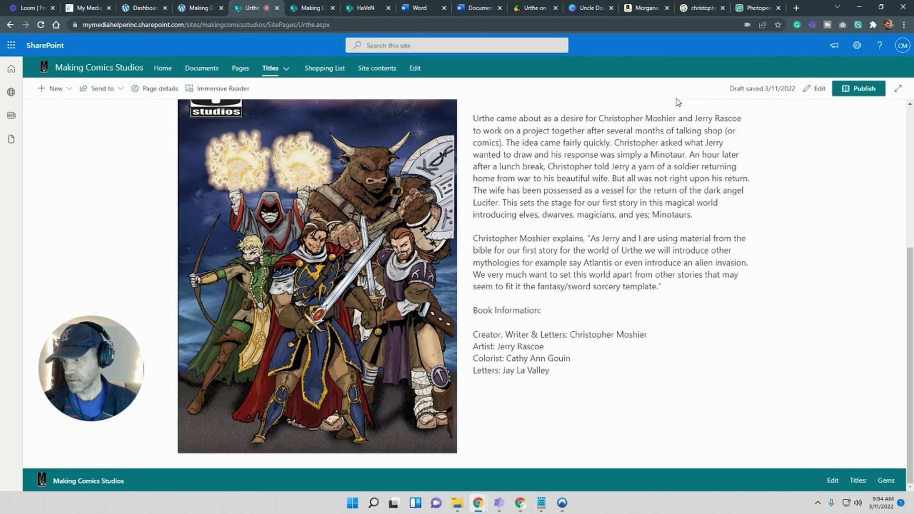
Review the saved Urthe page, then glance at the Uncle Doug design, the Word document and the HaVeN page
scroll(643, 175, up, 5)
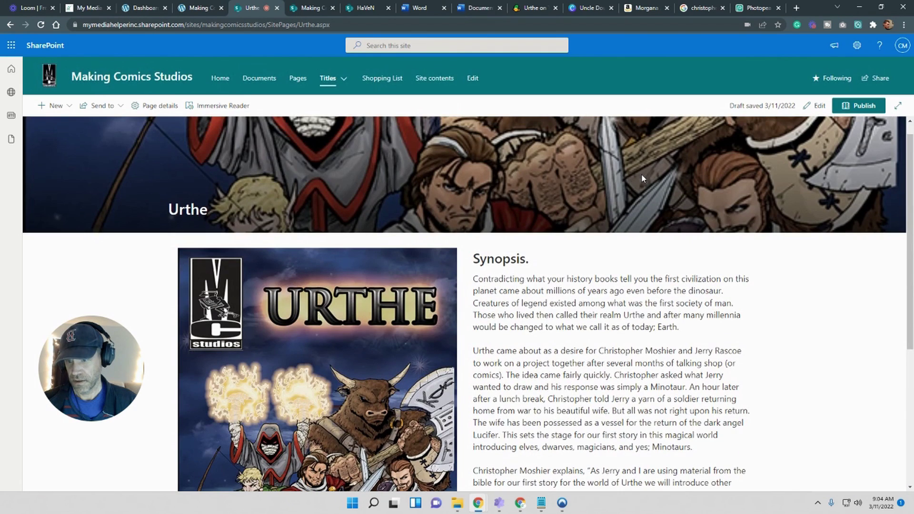
scroll(643, 179, down, 5)
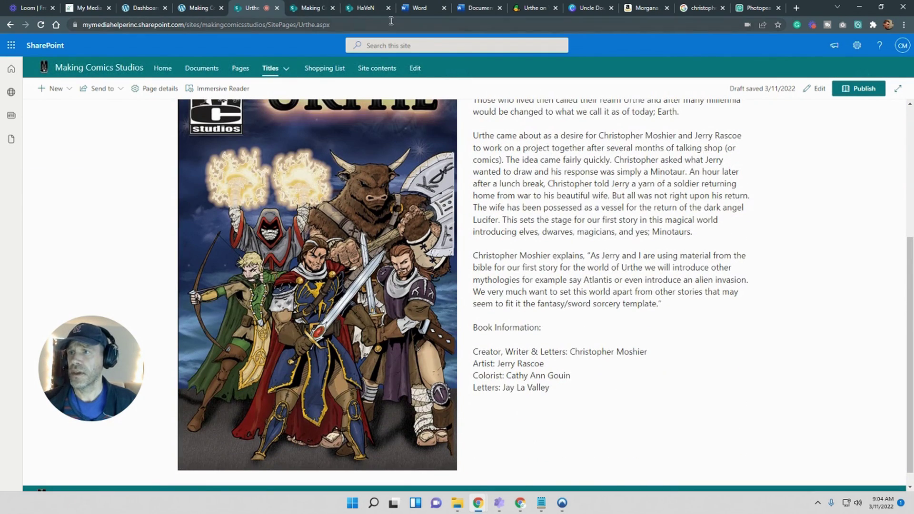
click(641, 10)
click(578, 9)
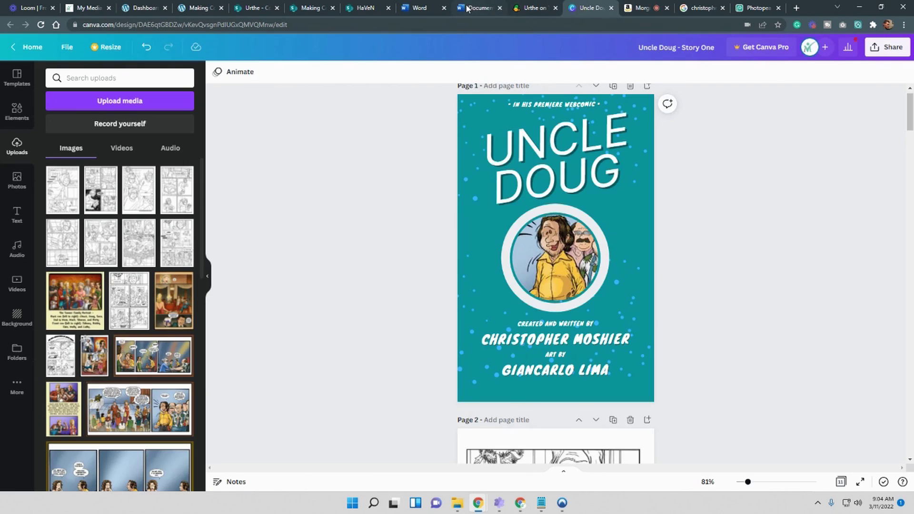
click(467, 9)
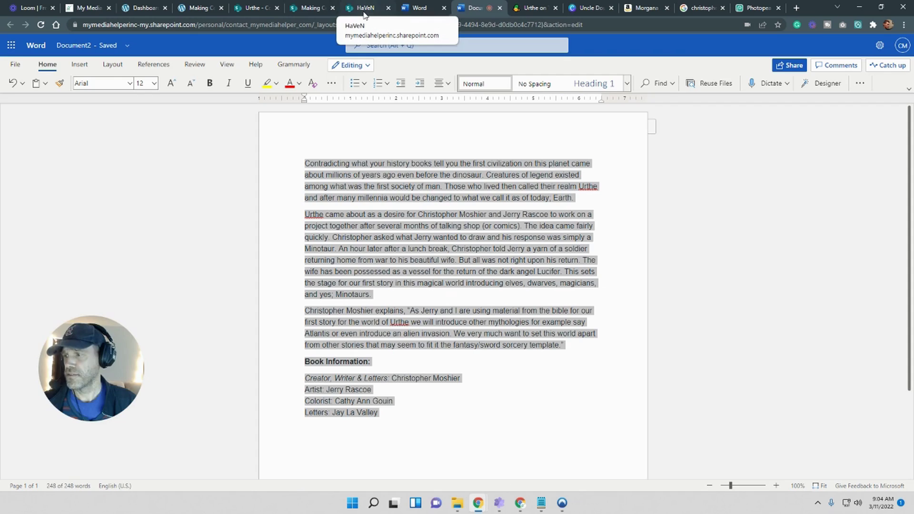
click(364, 10)
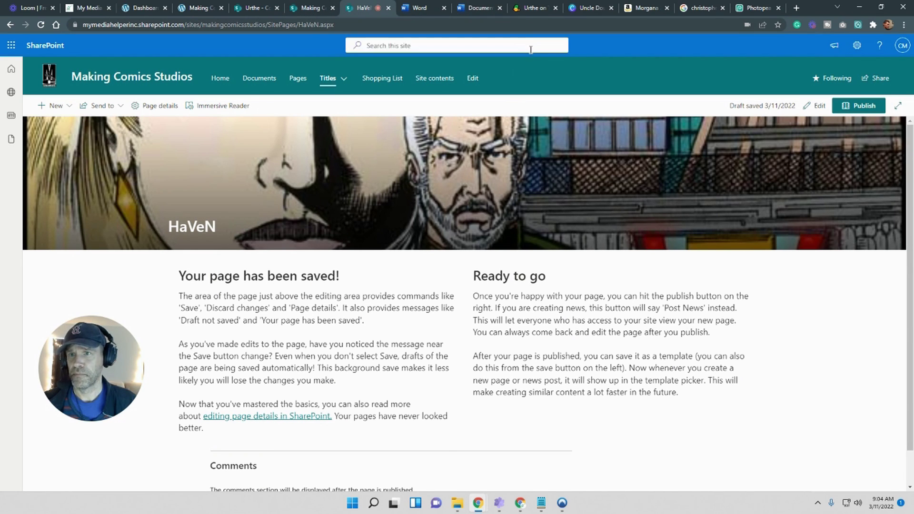
Look over Page 37 of Urthe Issue 1 on The Duck Webcomics
click(533, 8)
scroll(592, 312, down, 3)
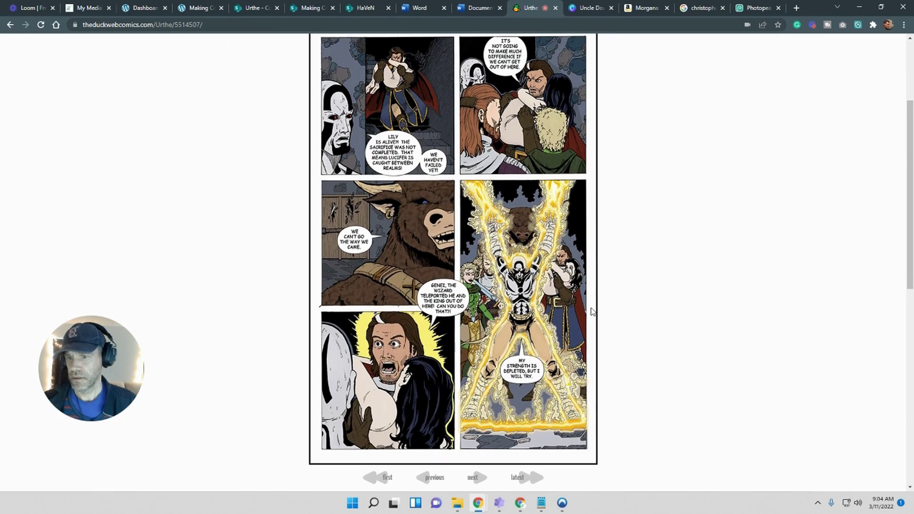
scroll(591, 311, up, 3)
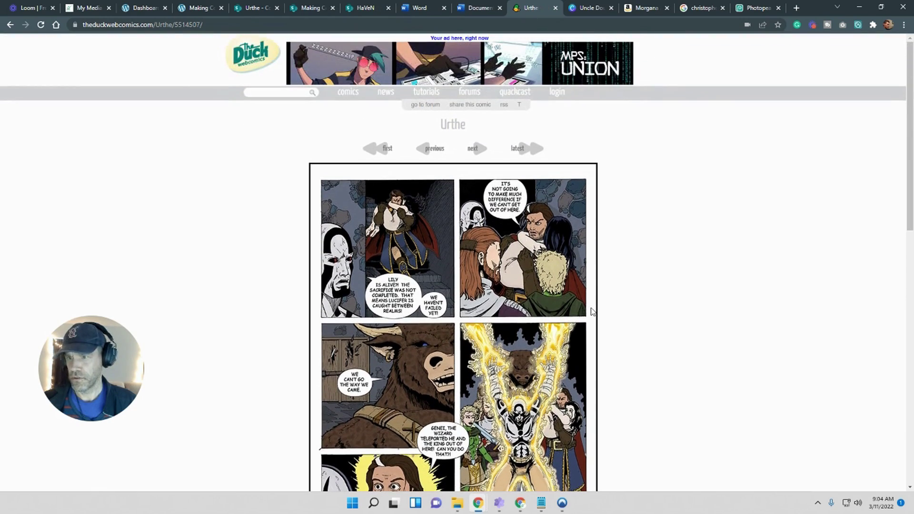
scroll(592, 312, down, 5)
scroll(591, 312, down, 4)
scroll(592, 312, up, 3)
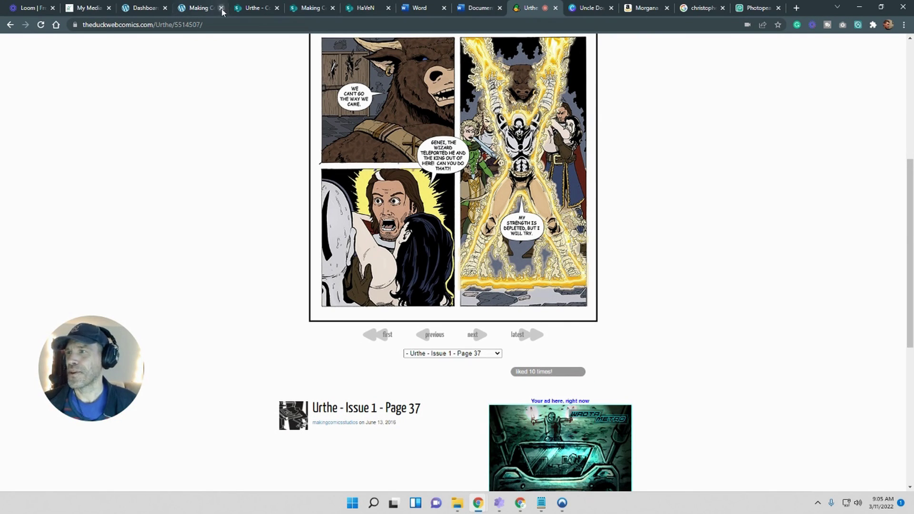
Switch to the old Making Comics Studios website and open its HaVeN page
click(248, 8)
click(208, 9)
scroll(533, 253, down, 4)
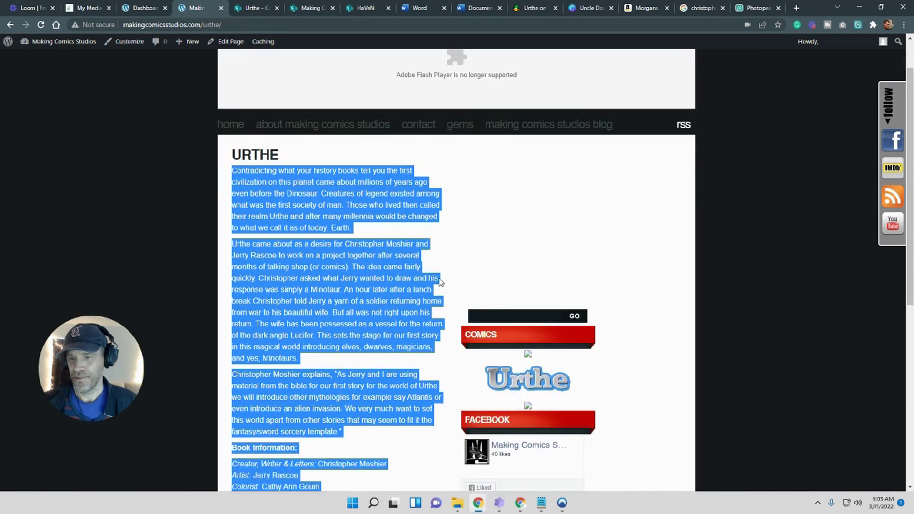
scroll(529, 236, up, 4)
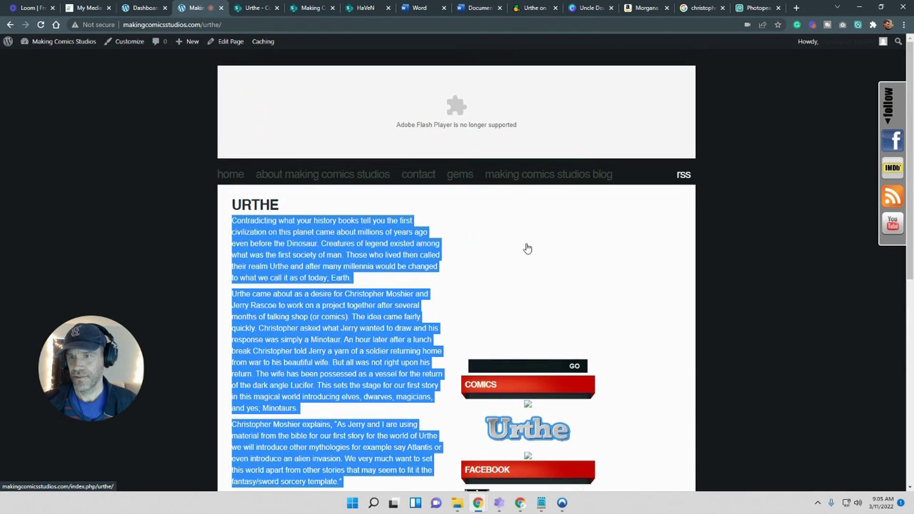
click(454, 183)
scroll(490, 267, down, 2)
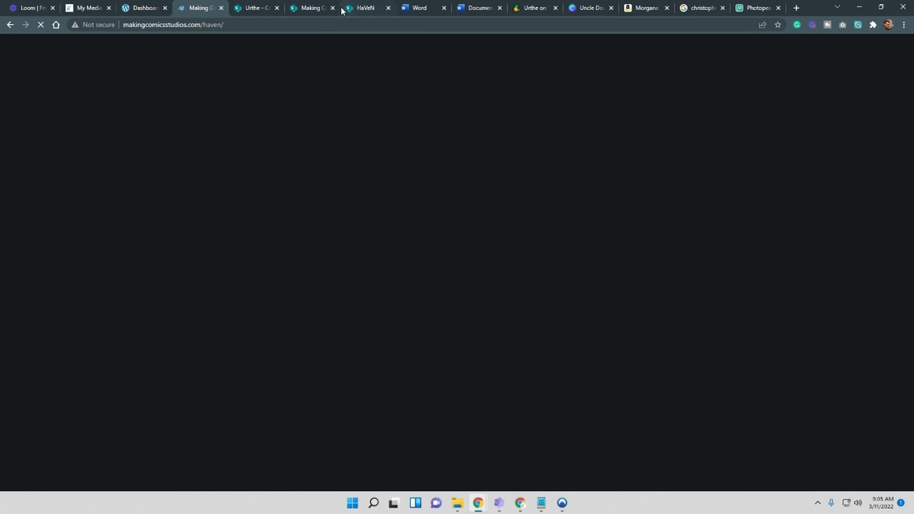
Go from the SharePoint Urthe page to the HaVeN title page and open it for editing
click(256, 7)
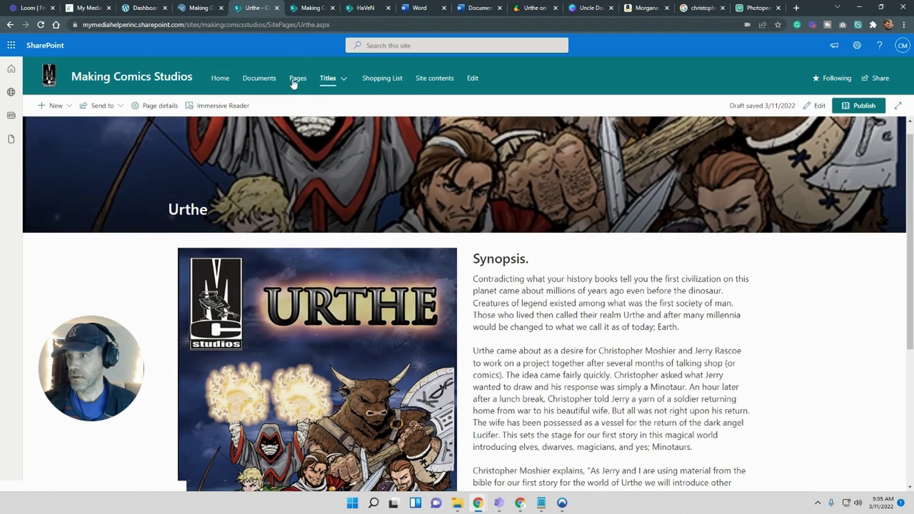
click(343, 79)
click(338, 118)
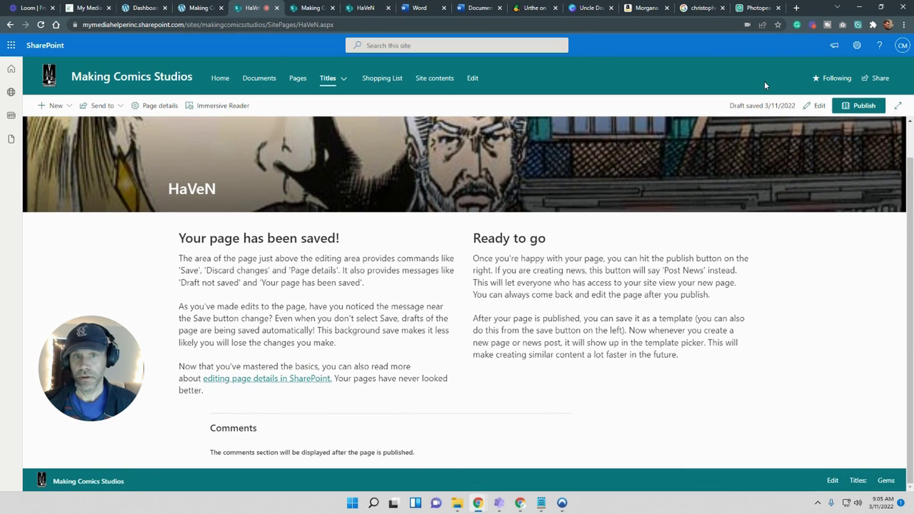
click(820, 105)
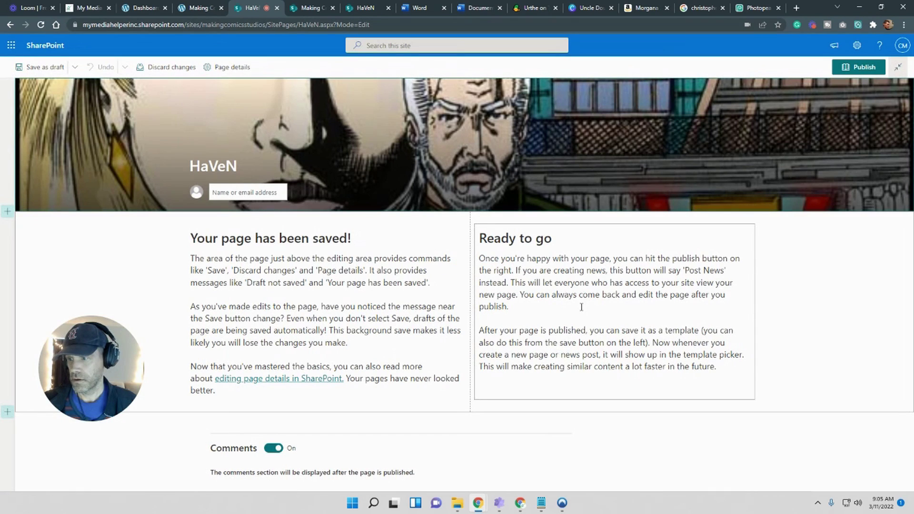
Copy the HaVeN text from the old website, from the "2050" introduction through the Issue 1 Synopsis
click(192, 8)
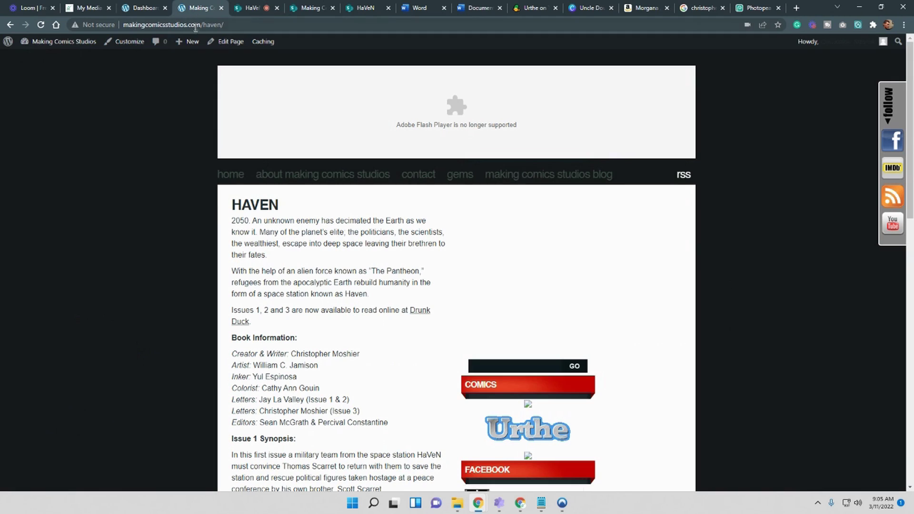
scroll(251, 228, down, 10)
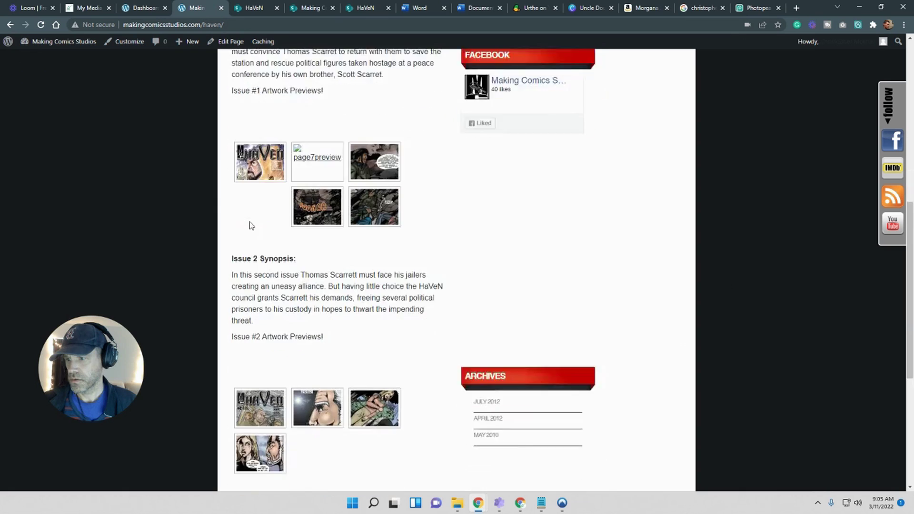
scroll(251, 226, down, 3)
scroll(251, 228, up, 12)
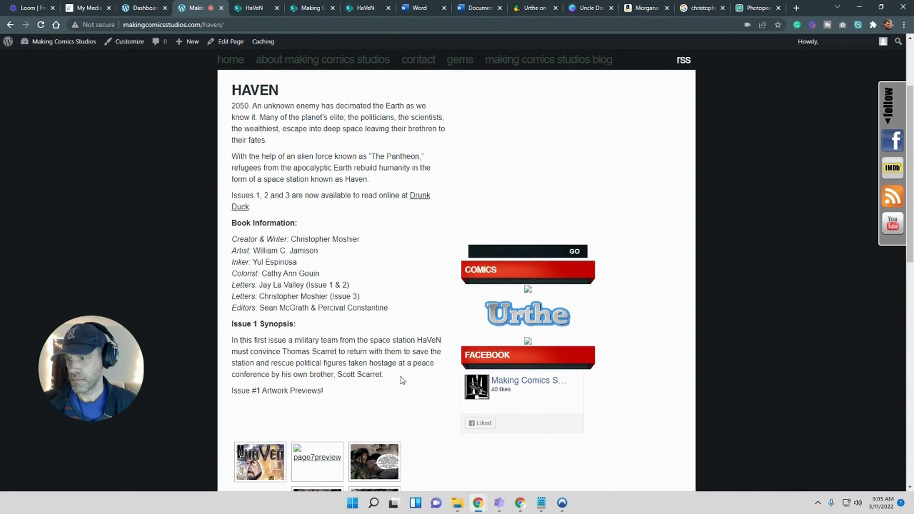
drag(393, 376, 233, 111)
right_click(247, 118)
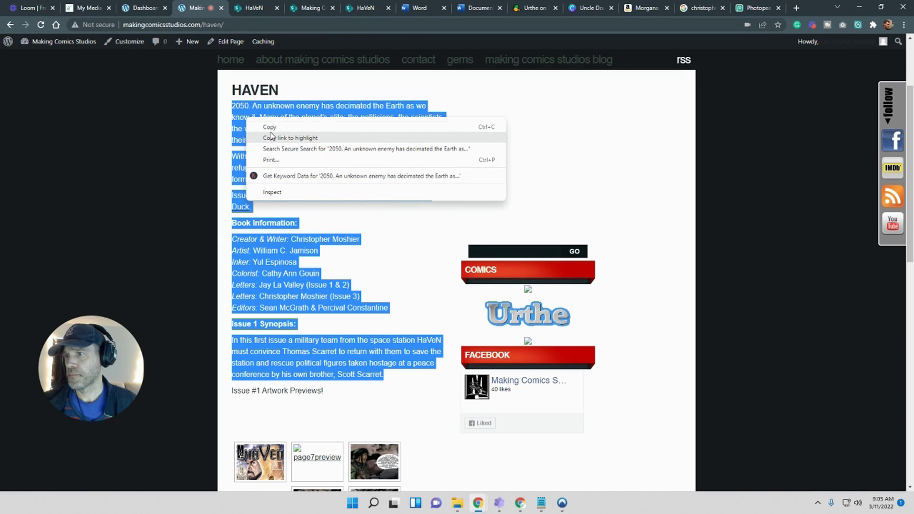
click(272, 127)
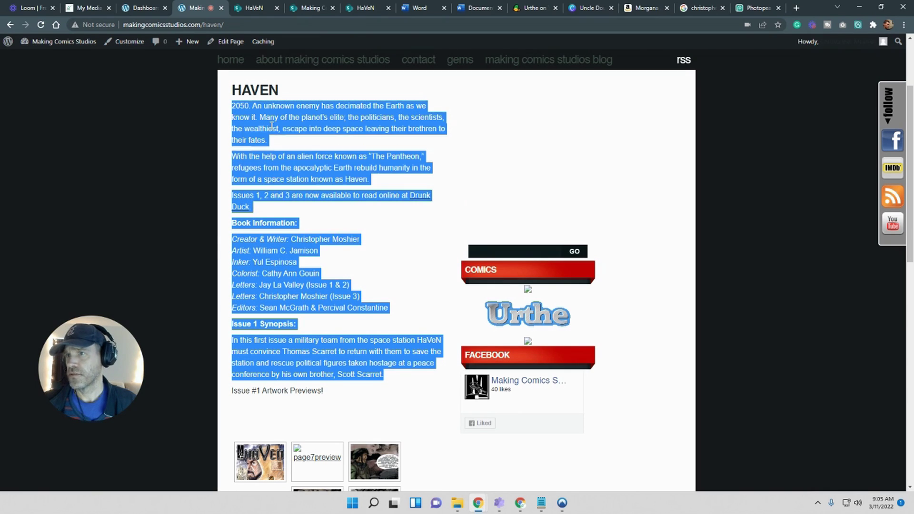
Replace the Urthe text in Word's Document2 with the copied HaVeN text and remove the blank line after it
click(425, 11)
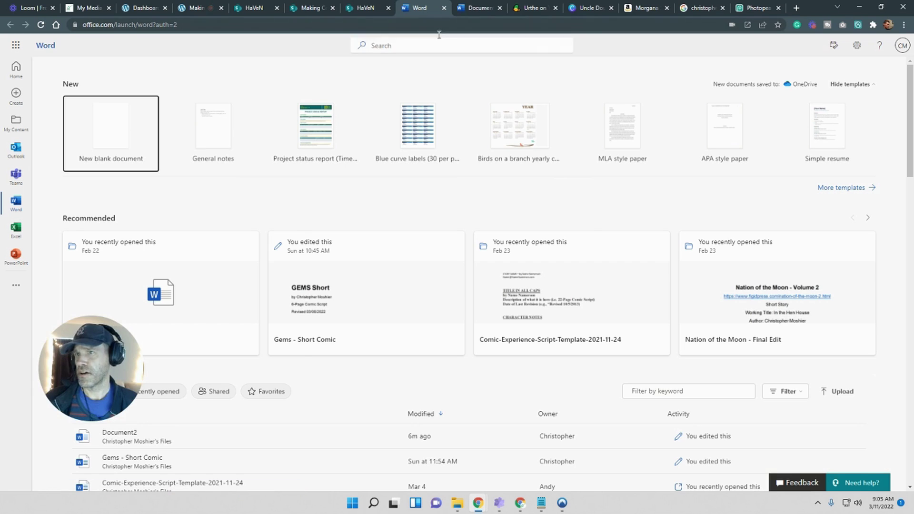
click(472, 8)
click(409, 417)
drag(408, 418, 316, 179)
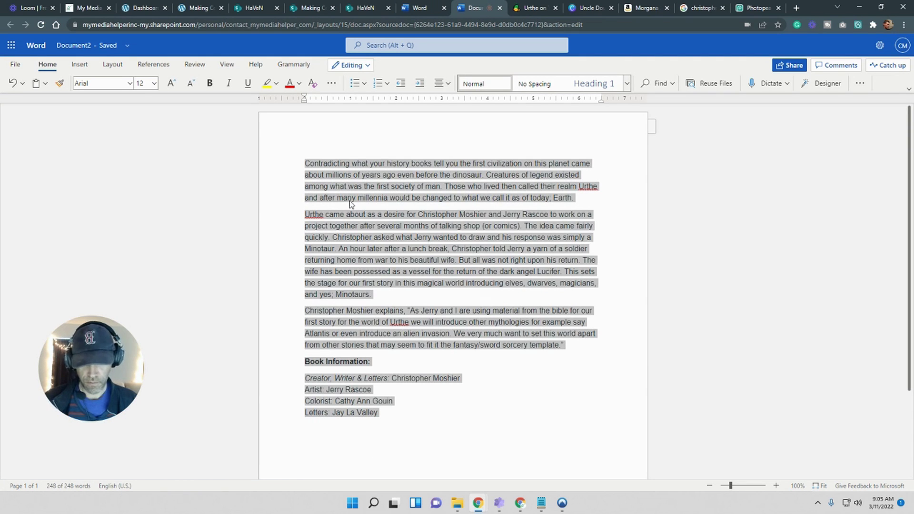
text(2050. An unknown enemy has decimated the Earth as we know it. Many of the planet's elite, the politicians, the scientists, the wealthiest, escape into deep space leaving their brethren to their fates. With the help of an alien force known as "The Pantheon," refugees from the apocalyptic Earth rebuild humanity in the form of a space station known as Haven. Issues 1, 2 and 3 are now available to read online at Drunk Duck. Book Information: Creator & Writer: Christopher Moshier Artist: William C. Jamison Inker: Yul Espinosa Colorist: Cathy Ann Gouin Letters: Jay La Valley (Issue 1 & 2) Letters: Christopher Moshier (Issue 3) Editors: Sean McGrath & Percival Constantine Issue 1 Synopsis: In this first issue a military team from the space station HaVeN must convince Thomas Scarret to return with them to save the station and rescue political figures taken hostage at a peace conference by his own brother, Scott Scarret.)
click(595, 348)
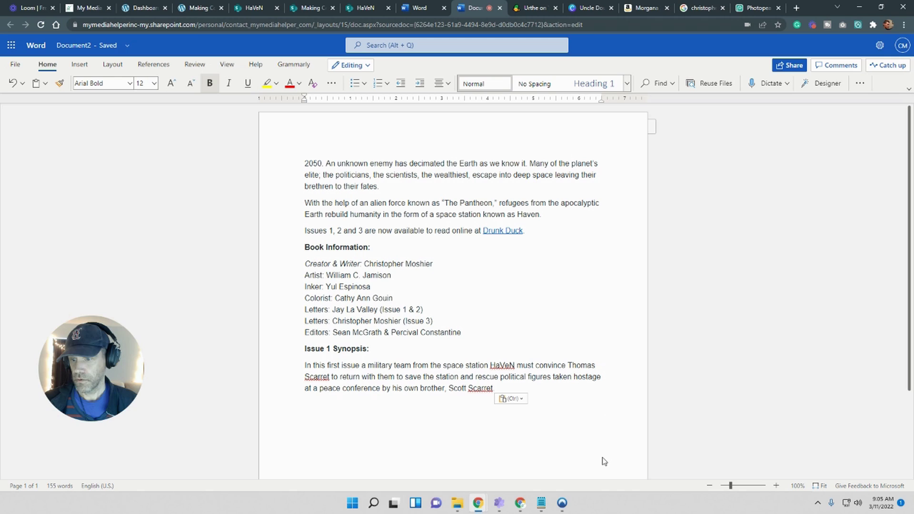
click(442, 449)
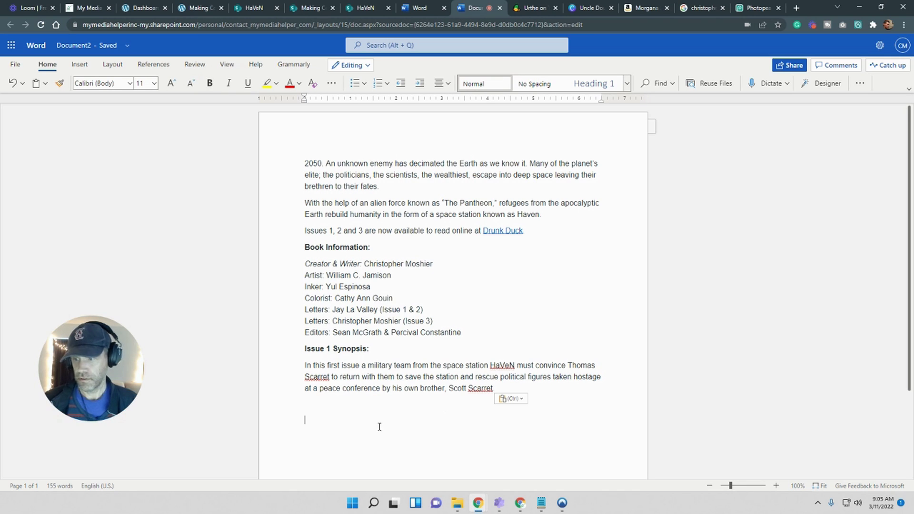
key(BackSpace)
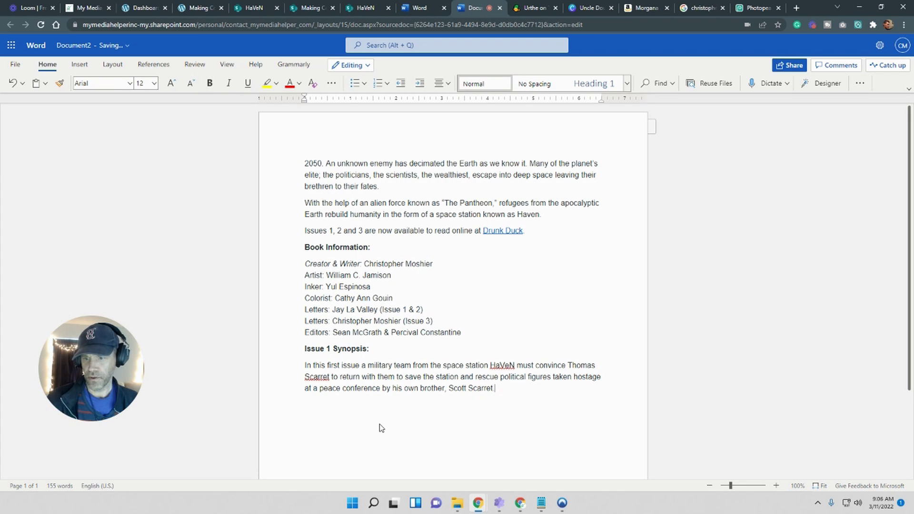
Delete the line about Issues 1, 2 and 3 being available to read online at Drunk Duck
click(557, 219)
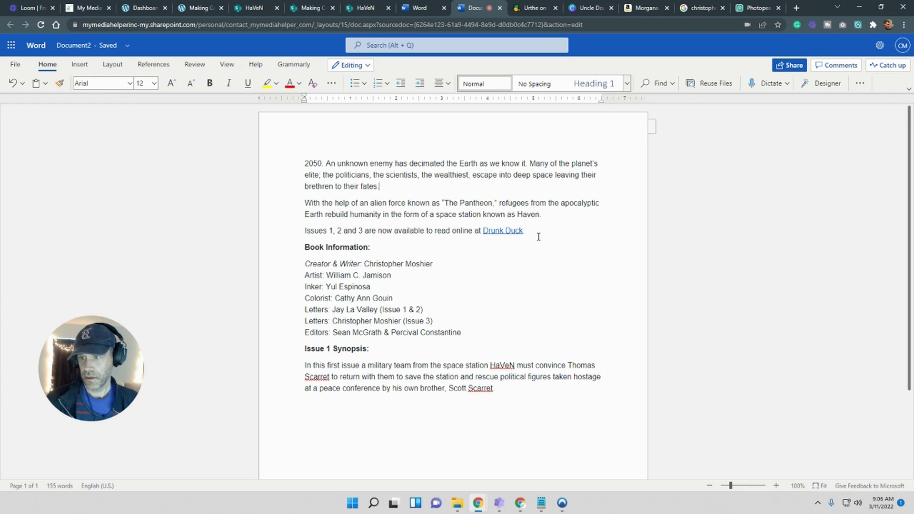
drag(528, 232, 301, 230)
key(BackSpace)
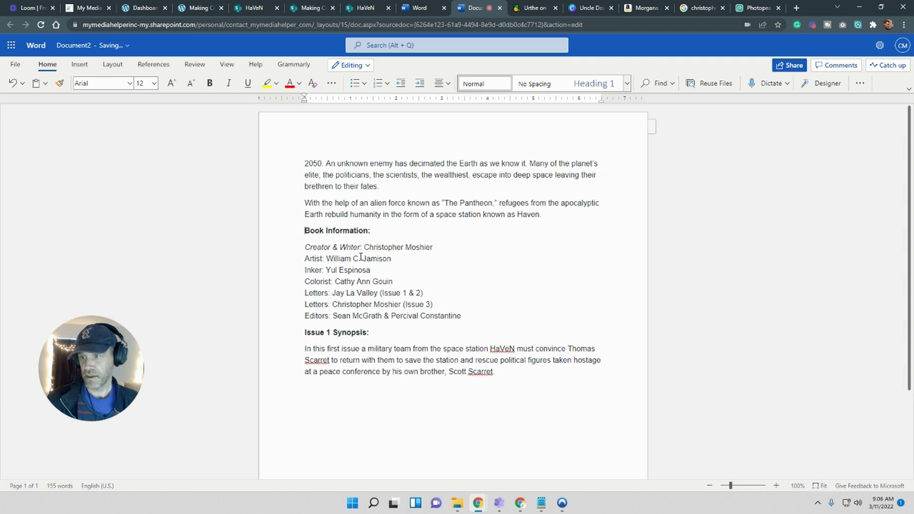
Copy all of the cleaned-up HaVeN text and switch back to the SharePoint HaVeN page
drag(519, 376, 300, 158)
right_click(329, 186)
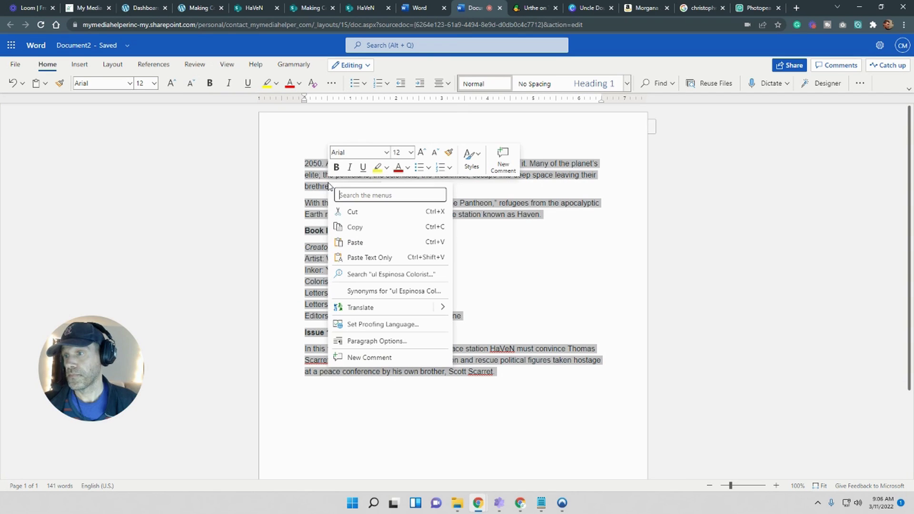
click(366, 228)
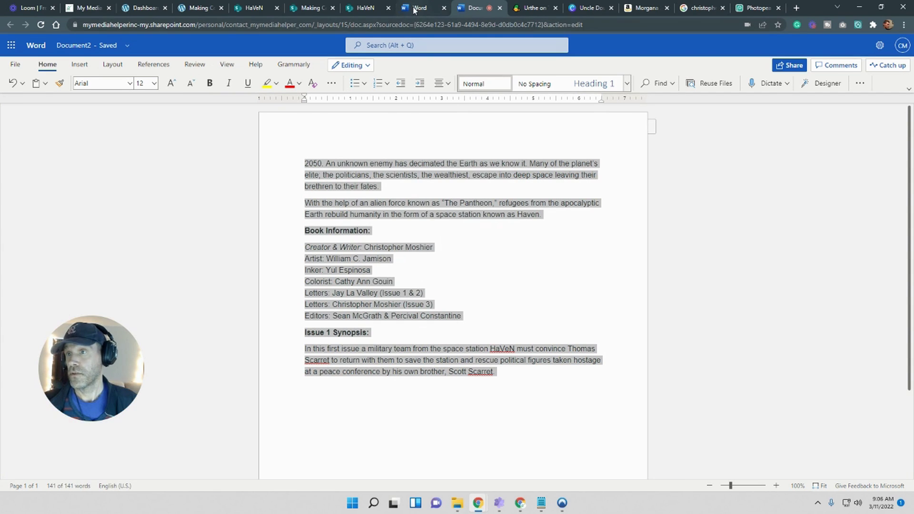
click(415, 9)
click(363, 9)
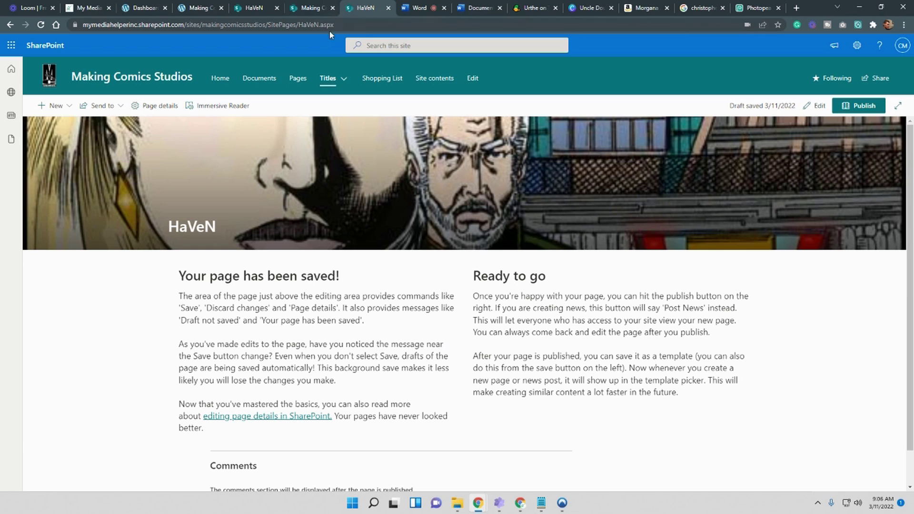
Close the duplicate HaVeN page tab and return to the HaVeN page that is open for editing
click(247, 8)
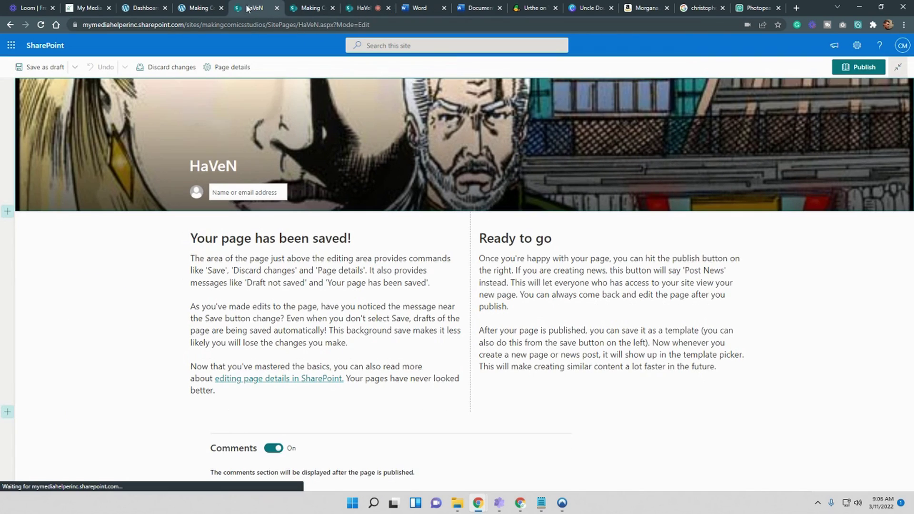
click(353, 7)
click(388, 8)
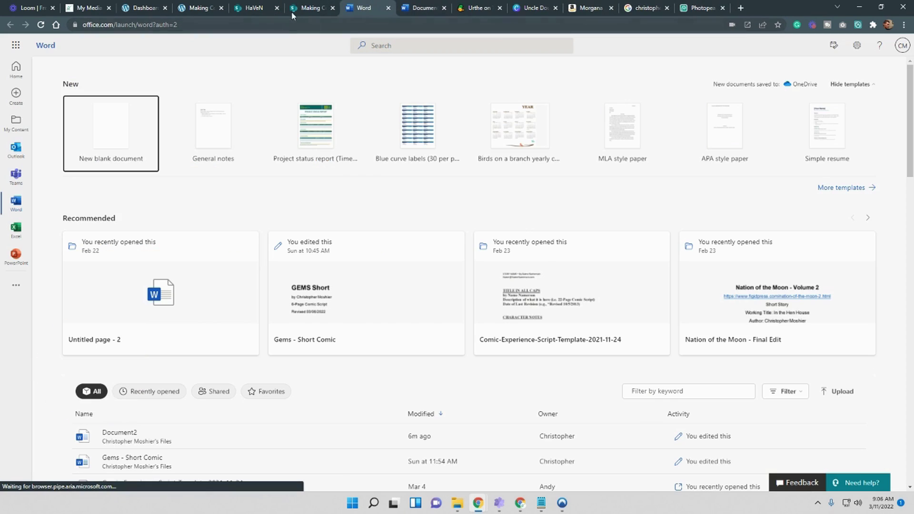
click(267, 8)
Replace the placeholder paragraphs under the "Ready to go" heading with the copied HaVeN text
click(598, 297)
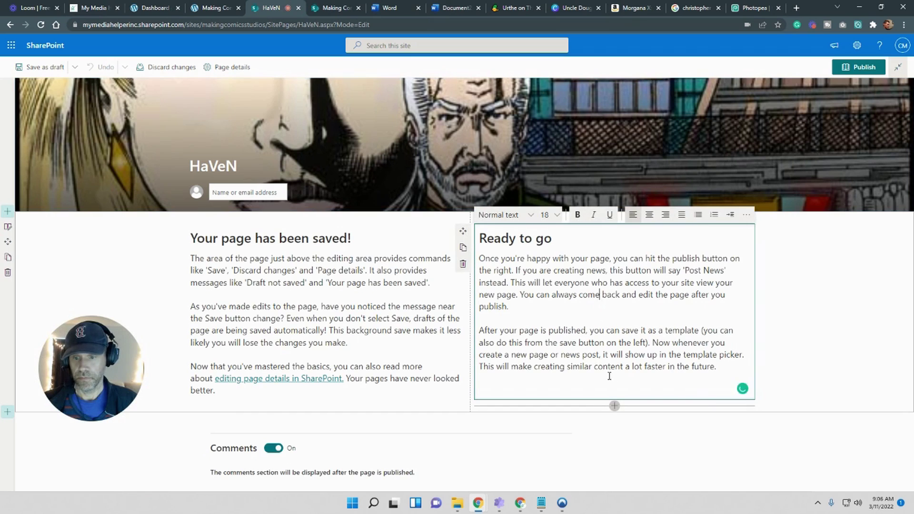
drag(556, 237, 478, 238)
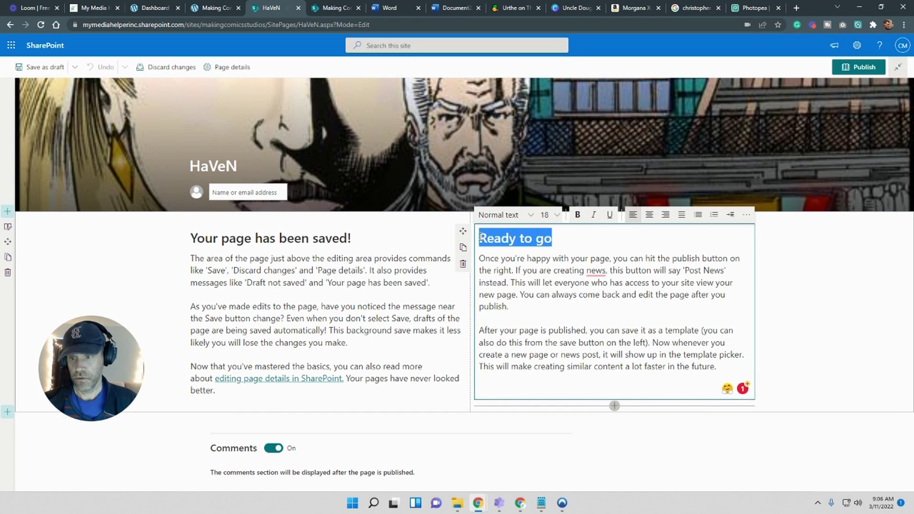
drag(716, 365, 472, 263)
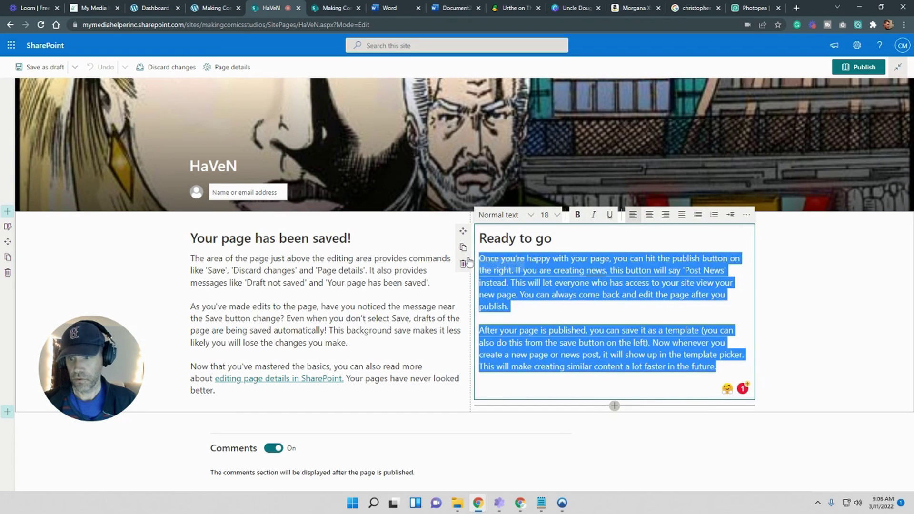
key(ctrl+v)
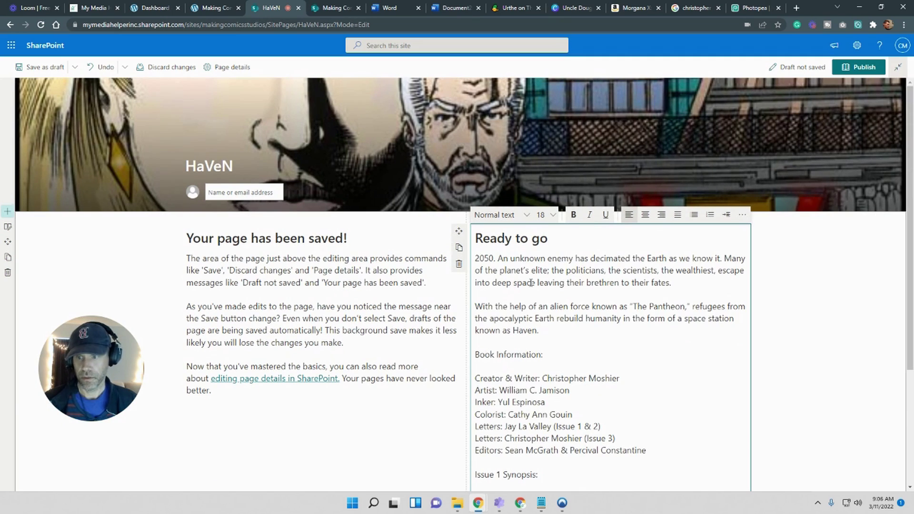
Replace the "Ready to go" heading with "Synopsis."
drag(556, 239, 474, 238)
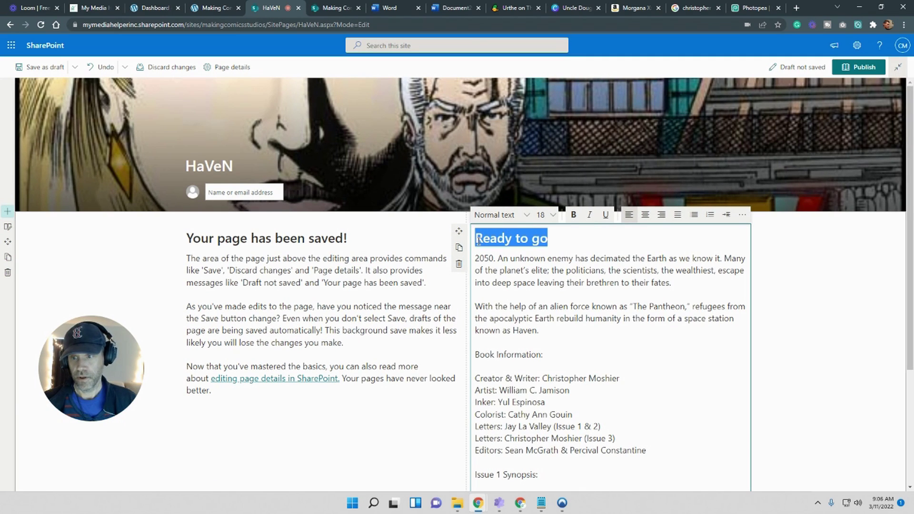
text(Sy)
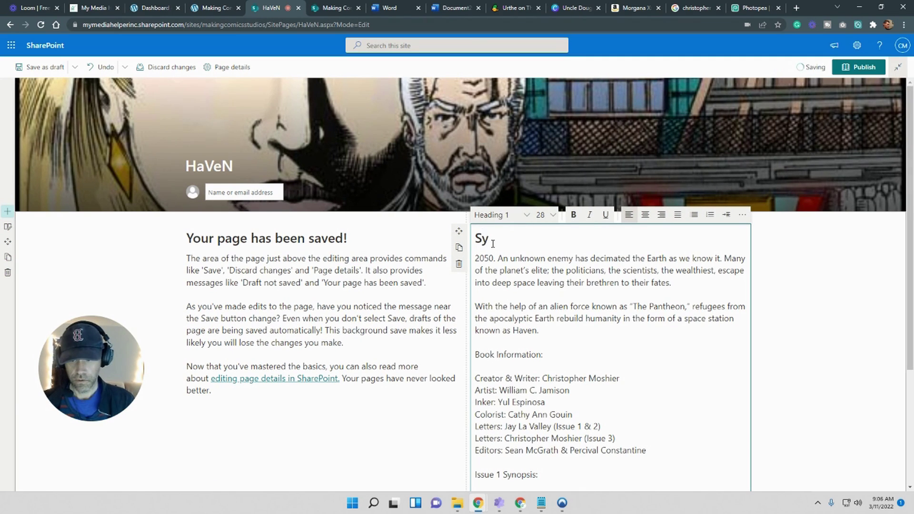
text(snopsis)
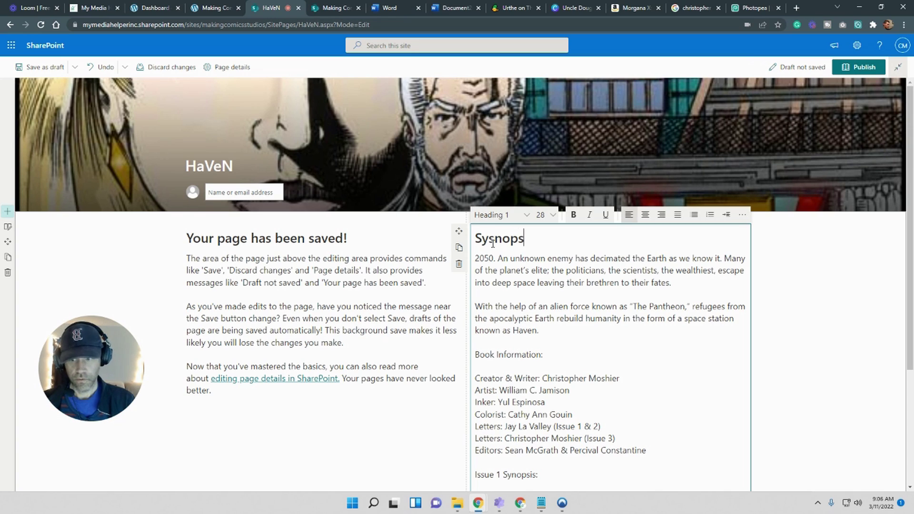
click(495, 238)
key(BackSpace)
Accept the suggested comma after "In this first issue" in the Issue 1 Synopsis paragraph
click(629, 330)
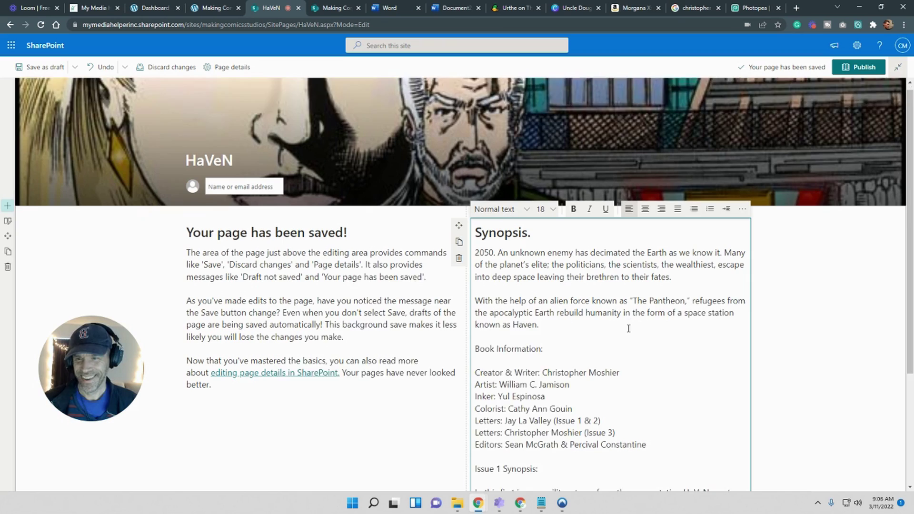
scroll(629, 328, down, 3)
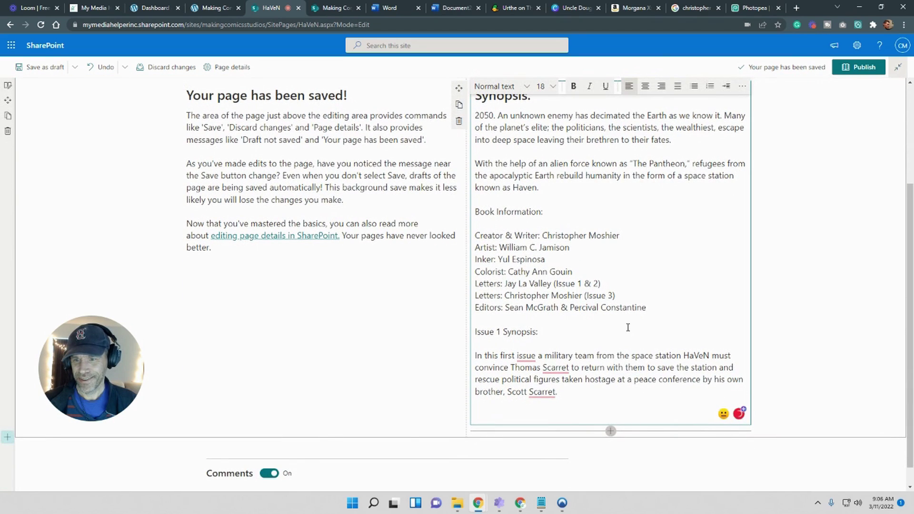
mouse_move(527, 356)
click(528, 373)
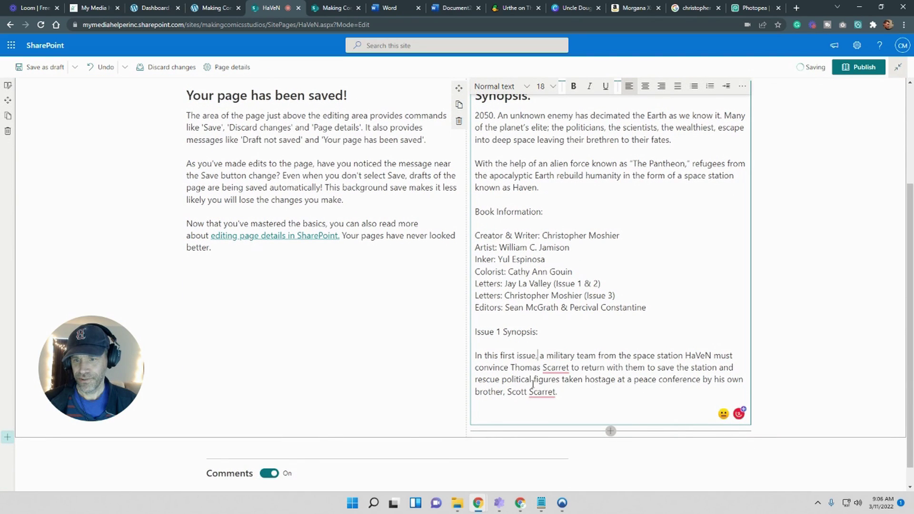
Review the spelling suggestions for the flagged character surname in the Issue 1 Synopsis without applying them
mouse_move(562, 367)
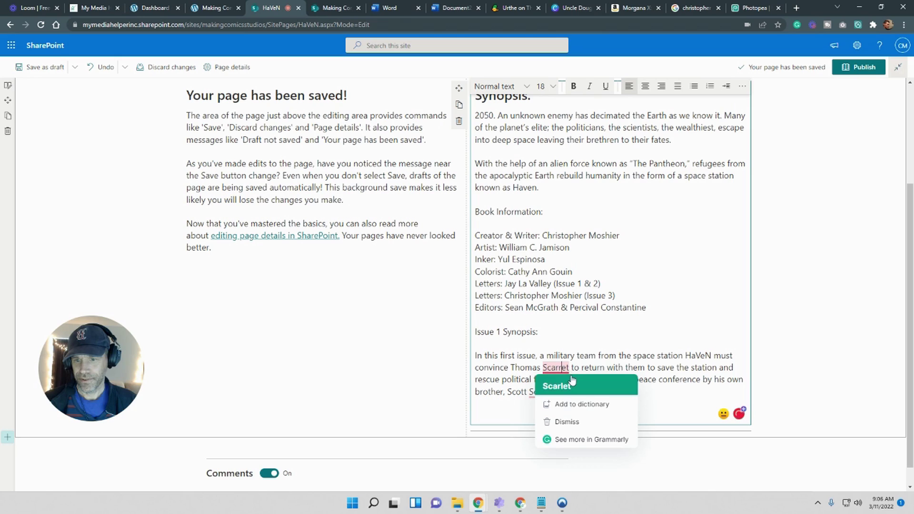
click(640, 329)
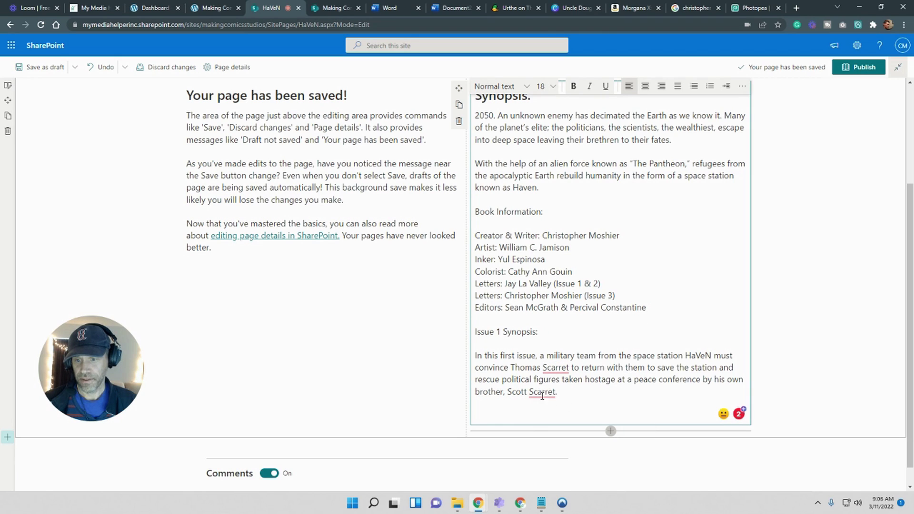
mouse_move(556, 368)
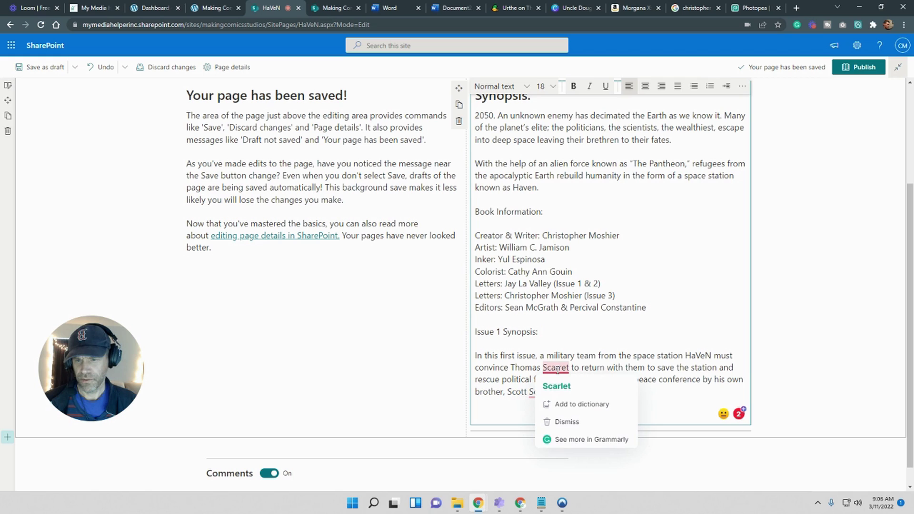
click(708, 280)
Make the "Book Information:" line bold
scroll(708, 279, up, 2)
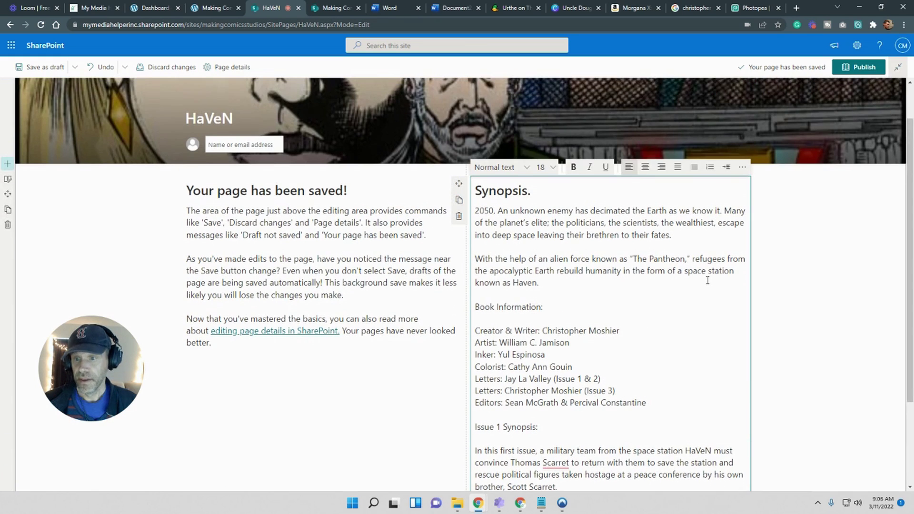
scroll(708, 280, down, 1)
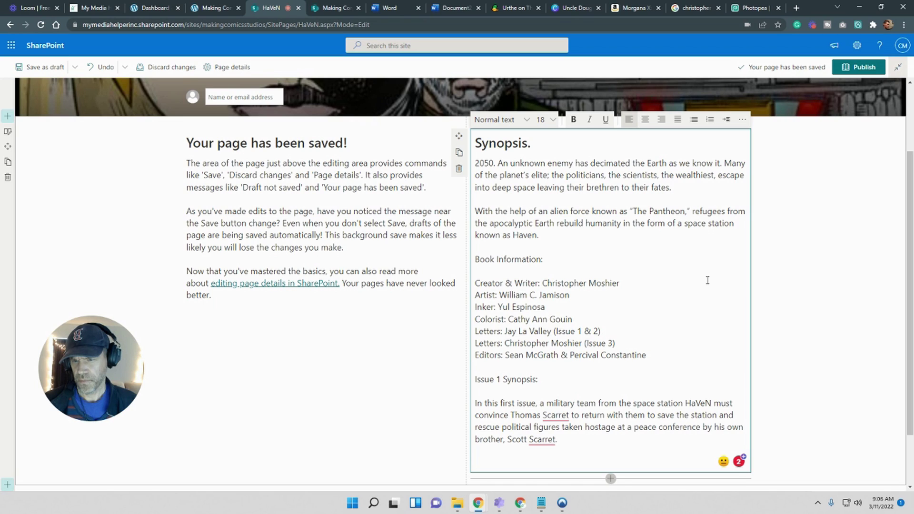
drag(546, 261, 481, 261)
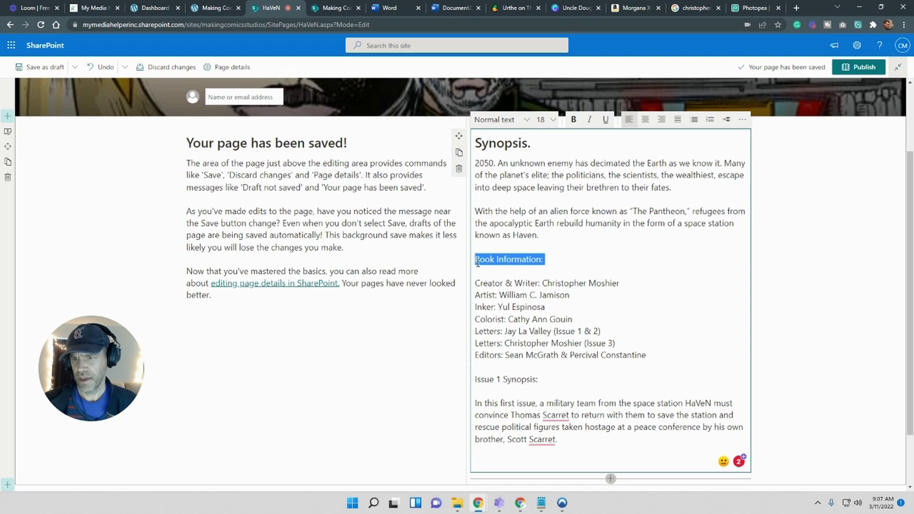
click(573, 119)
click(717, 362)
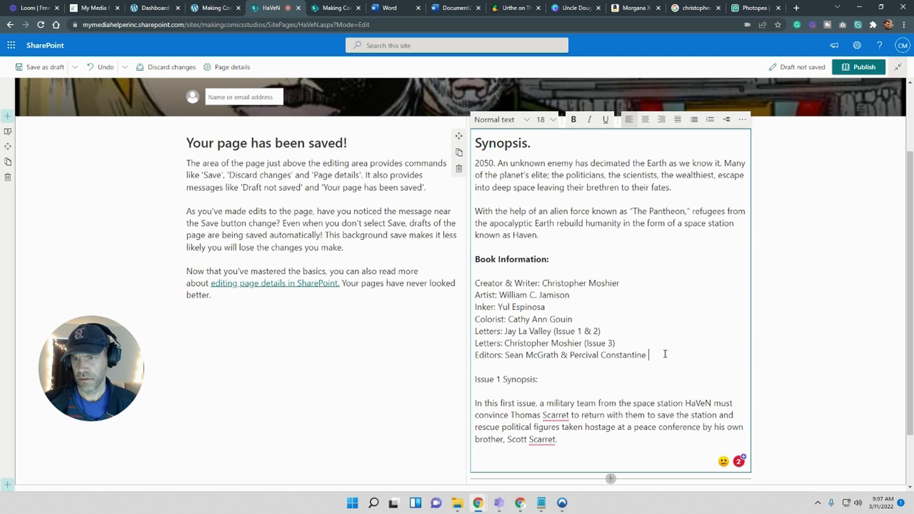
Delete the "Your page has been saved!" text web part from the first column of the HaVeN page
scroll(649, 344, down, 2)
scroll(350, 291, up, 3)
scroll(351, 291, down, 2)
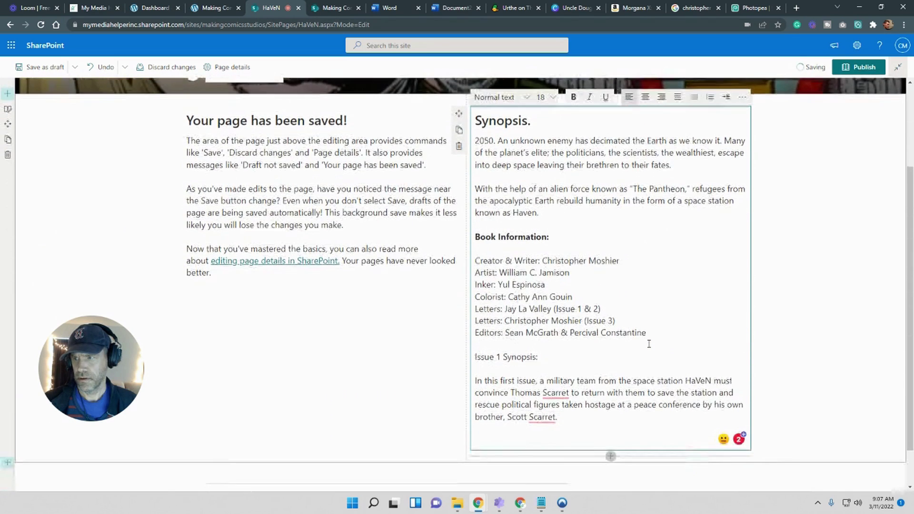
click(275, 261)
scroll(215, 257, up, 2)
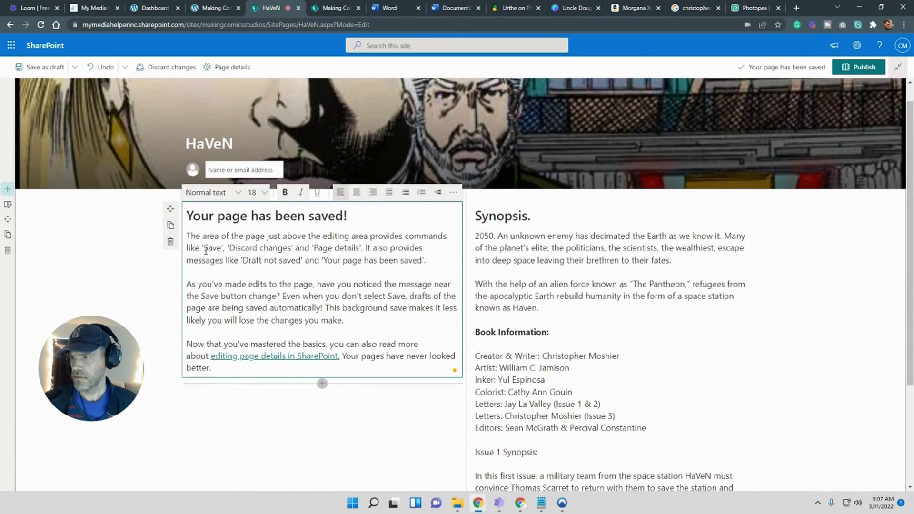
click(170, 242)
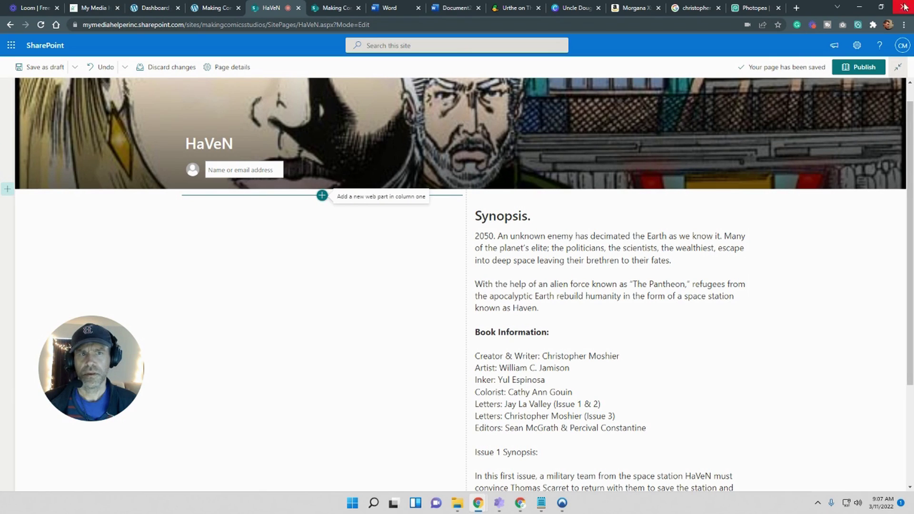
Switch to the site's page library tab and open the HaVeN folder under Site Assets > SitePages
click(333, 7)
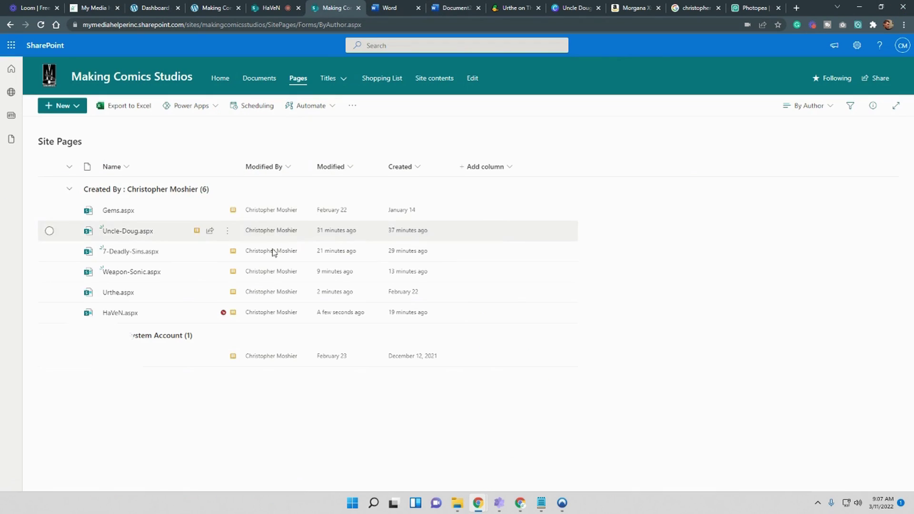
click(857, 45)
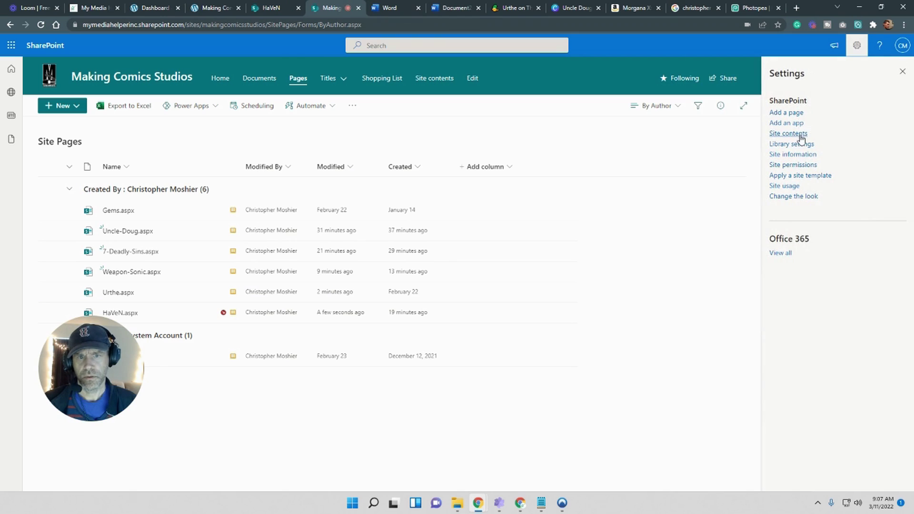
click(799, 137)
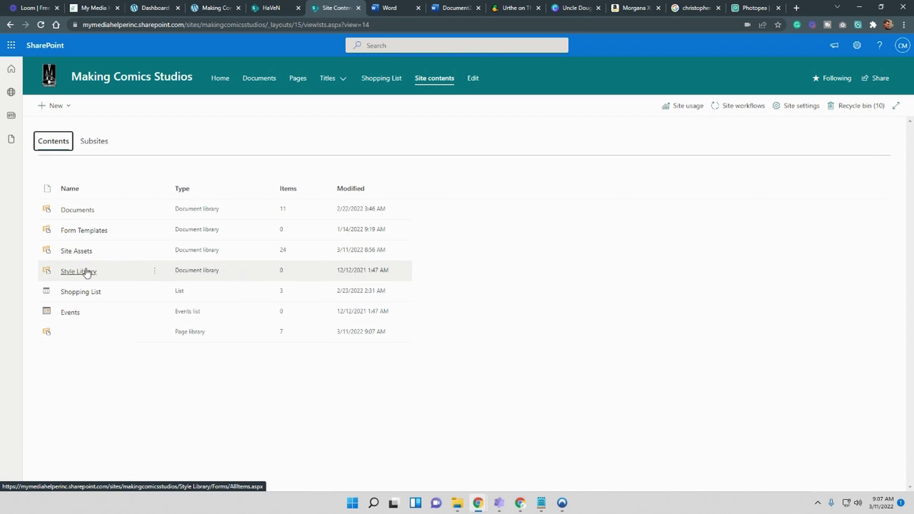
click(70, 252)
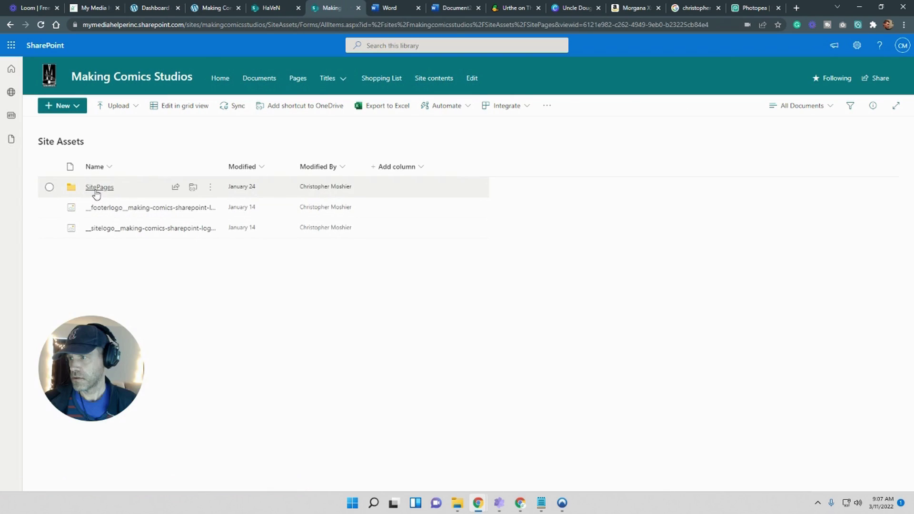
click(96, 189)
click(97, 231)
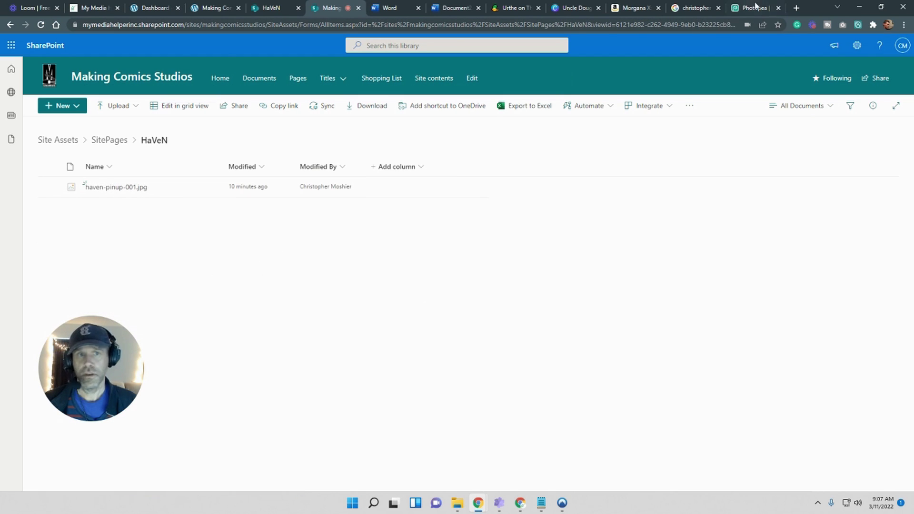
Shrink the browser window to look over the files on the desktop, and maximize it again
click(881, 6)
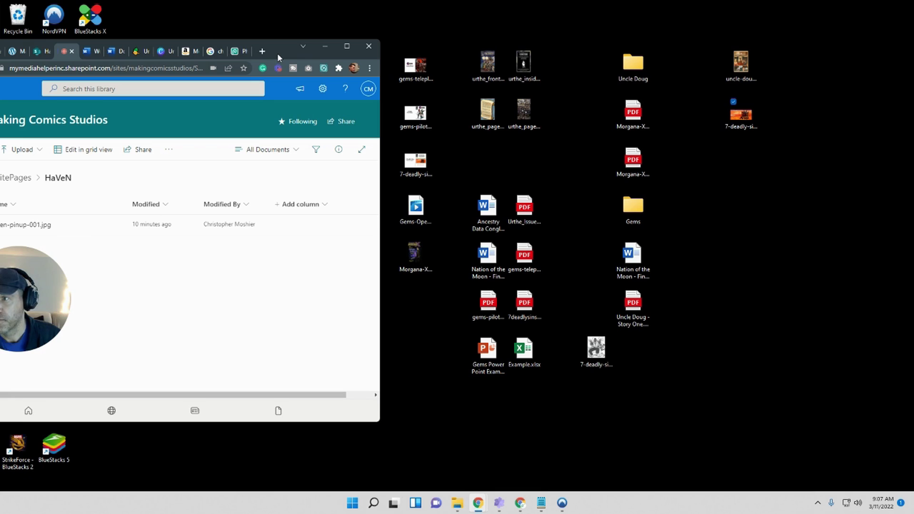
drag(279, 52, 367, 31)
mouse_move(478, 505)
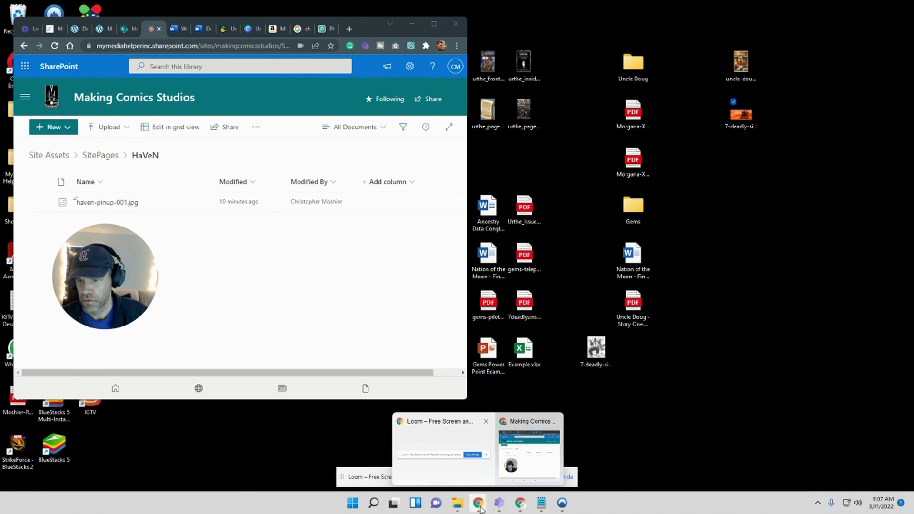
click(434, 24)
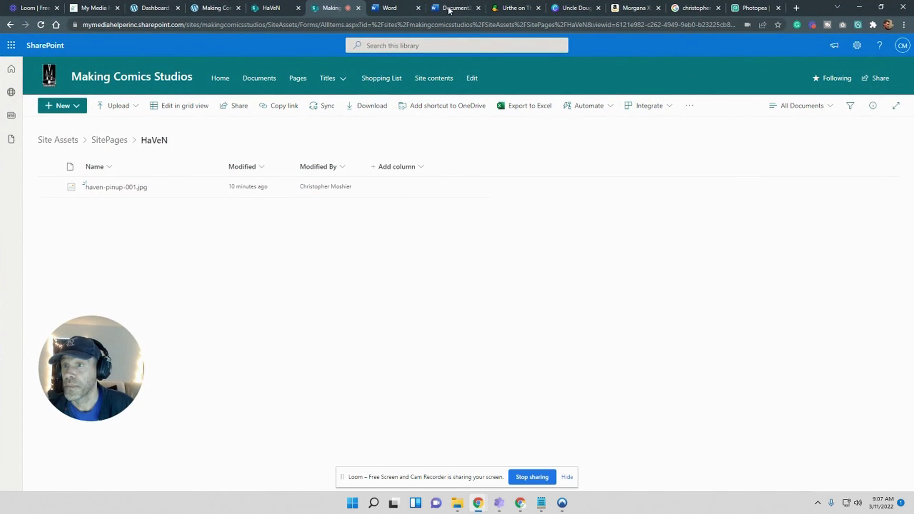
Open the Haven comic from the makingcomicsstudios profile on The Duck Webcomics and look over its page image
click(512, 8)
scroll(466, 245, down, 4)
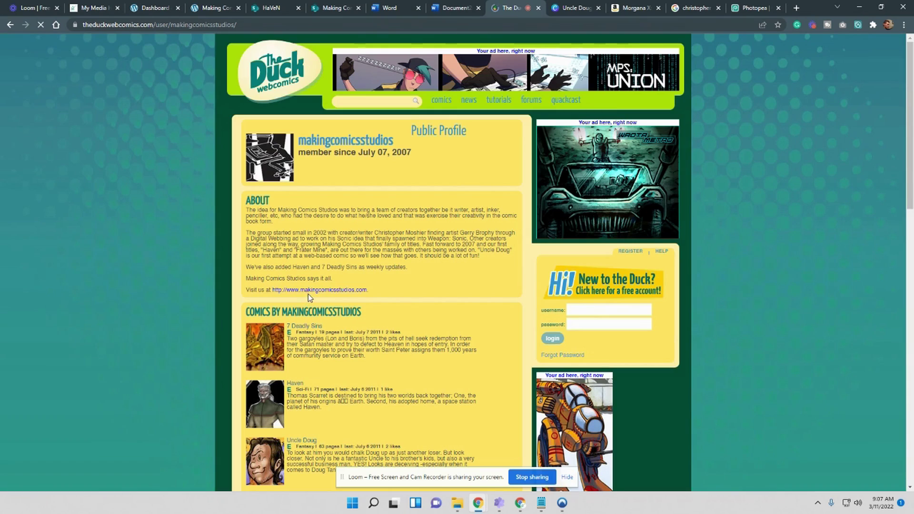
scroll(295, 243, down, 3)
click(294, 243)
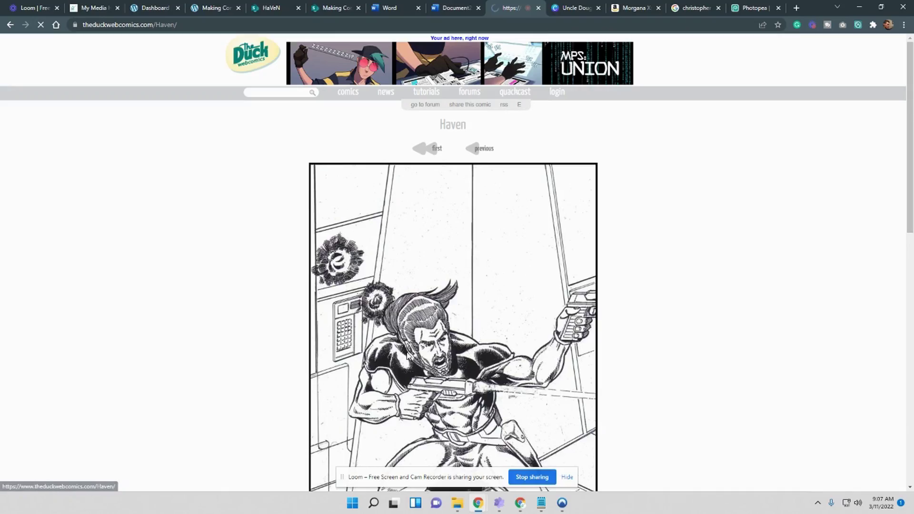
scroll(407, 354, down, 4)
scroll(408, 353, up, 1)
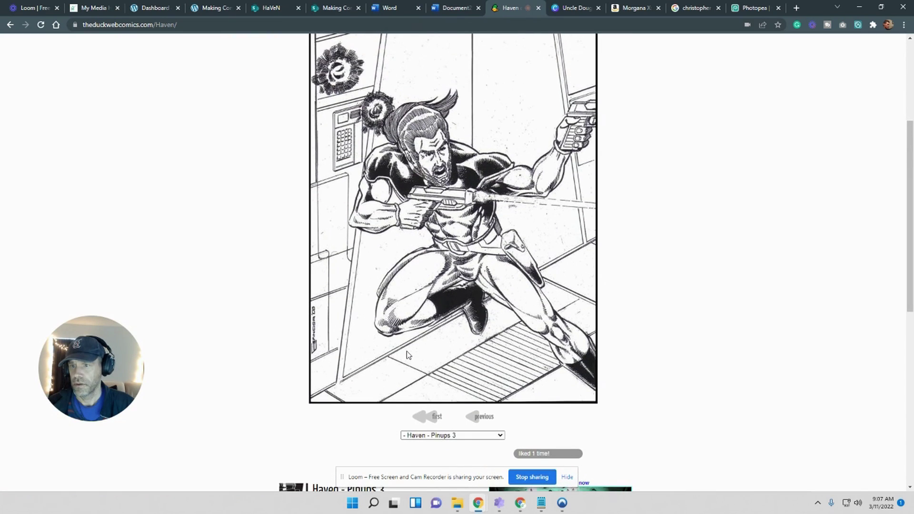
Open the Haven - Pinups 2 page from the comic's page list and view the whole artwork
scroll(486, 352, down, 2)
click(500, 340)
scroll(502, 345, up, 1)
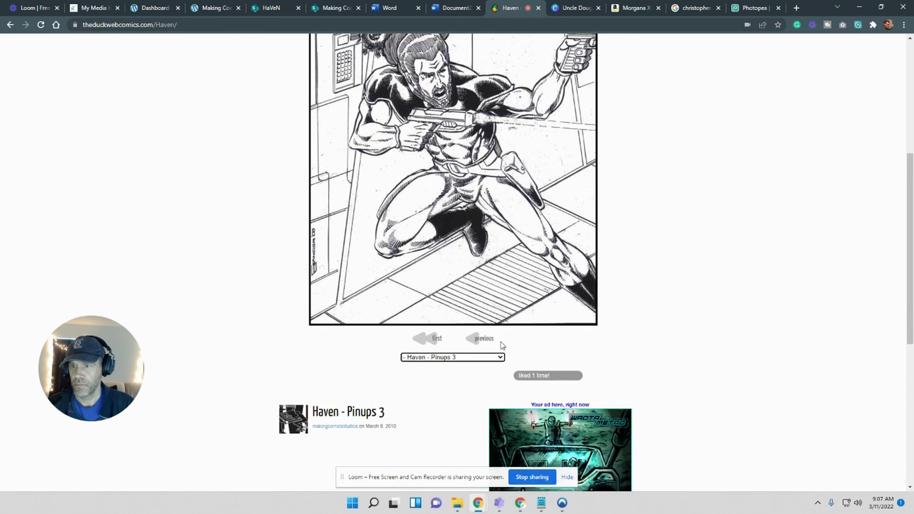
click(500, 387)
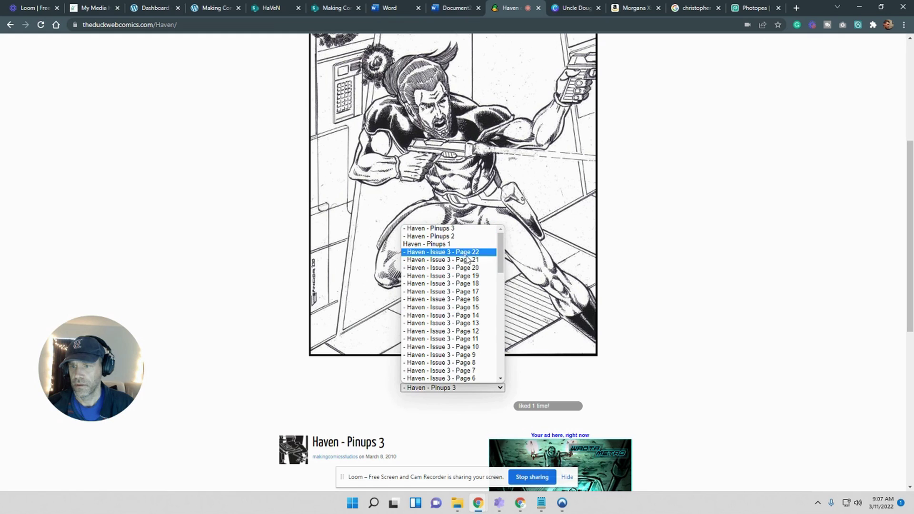
click(458, 240)
scroll(507, 352, down, 4)
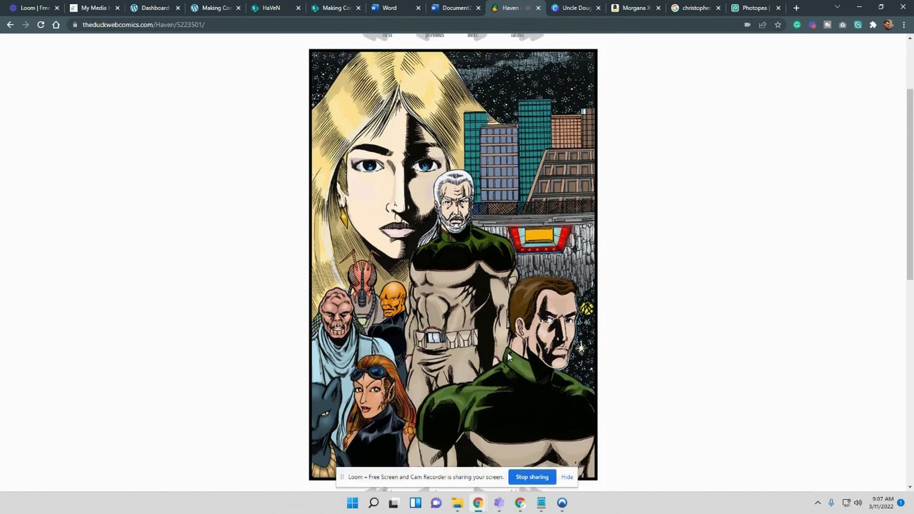
scroll(595, 340, up, 2)
scroll(595, 340, down, 2)
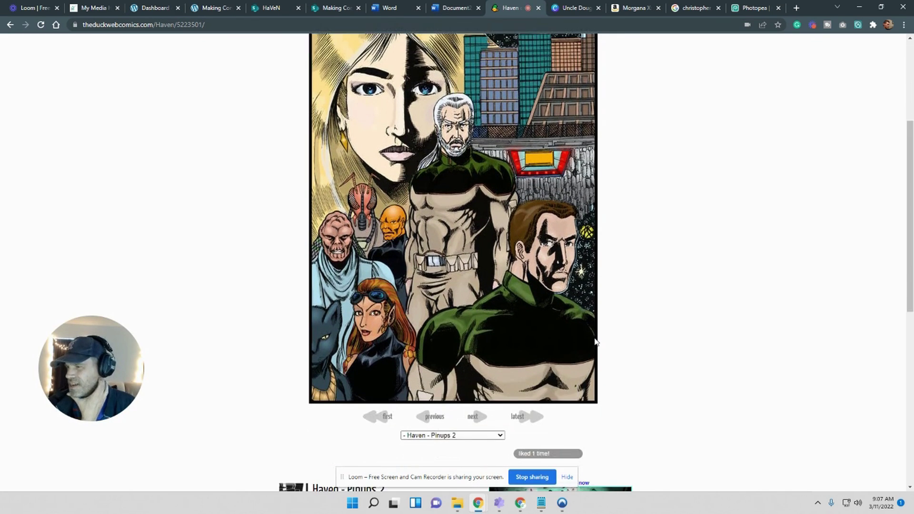
Look through the comic's page list from Haven - Pinups 3 down to the Issue #1 cover
click(495, 437)
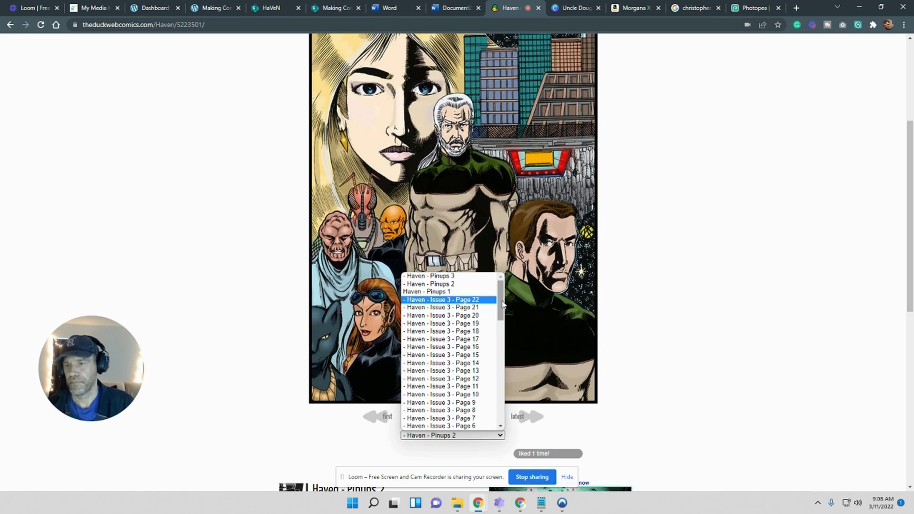
drag(502, 303, 500, 423)
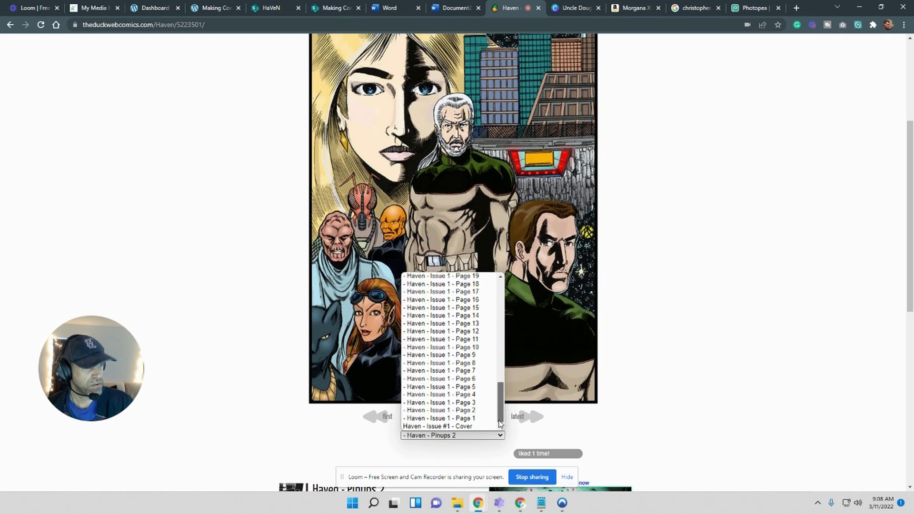
drag(501, 410, 507, 280)
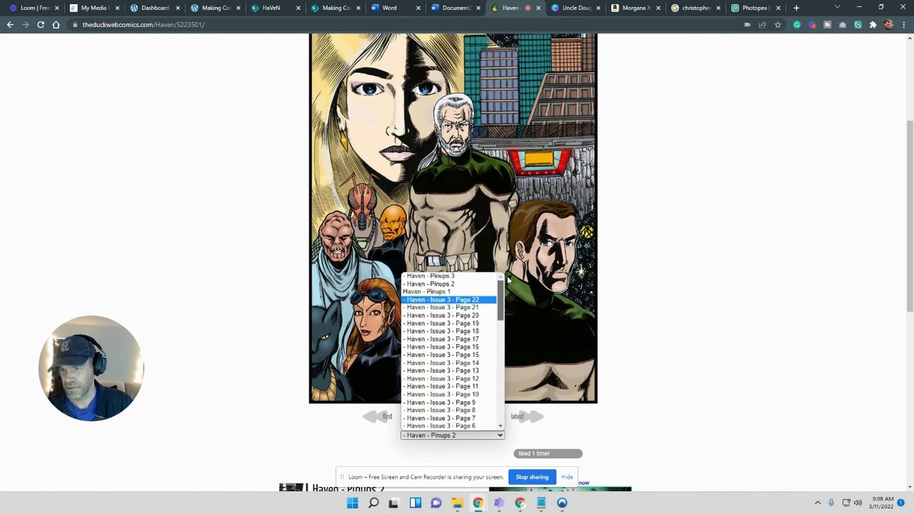
drag(502, 305, 489, 414)
scroll(512, 308, up, 5)
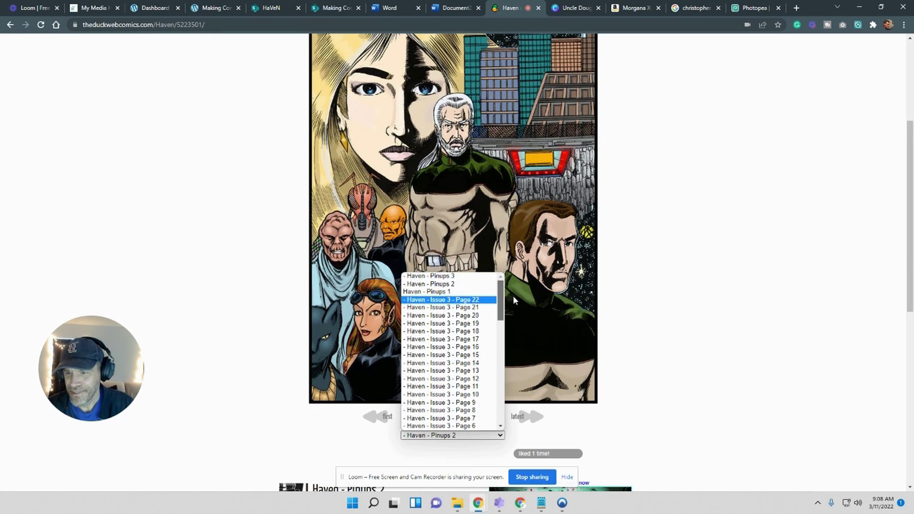
click(453, 285)
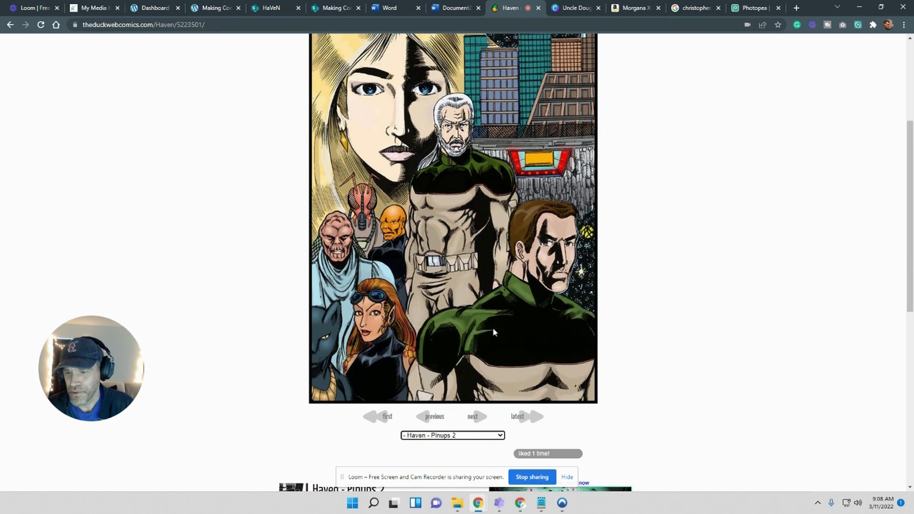
Go to the Haven - Pinups 3 page of the comic
click(499, 436)
click(467, 276)
scroll(502, 328, down, 2)
scroll(502, 329, down, 2)
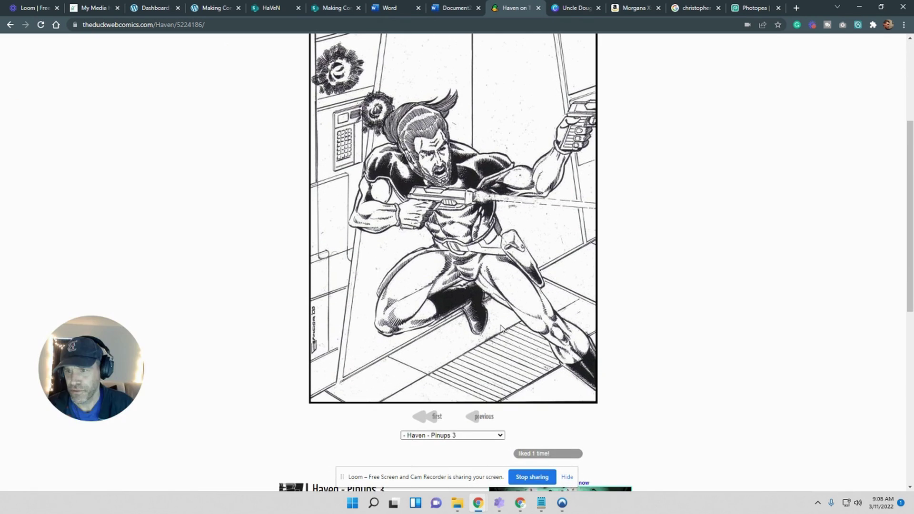
scroll(503, 329, up, 1)
Save the Pinups 3 image to the Desktop as haven-pinup-003 in JPEG format
right_click(473, 167)
click(487, 186)
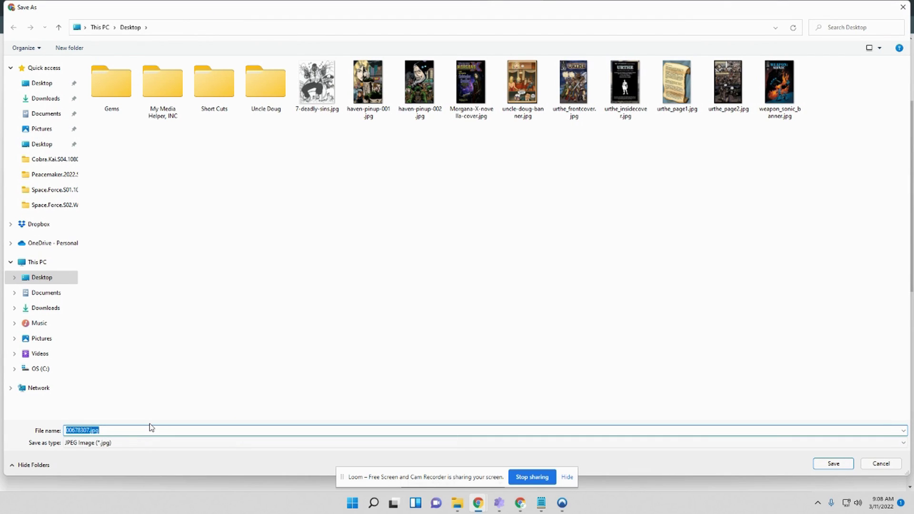
text(haven)
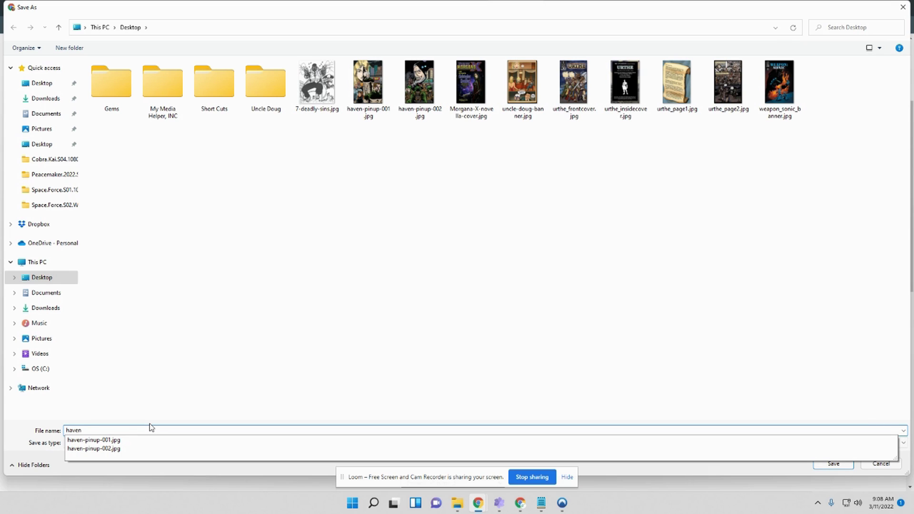
key(Escape)
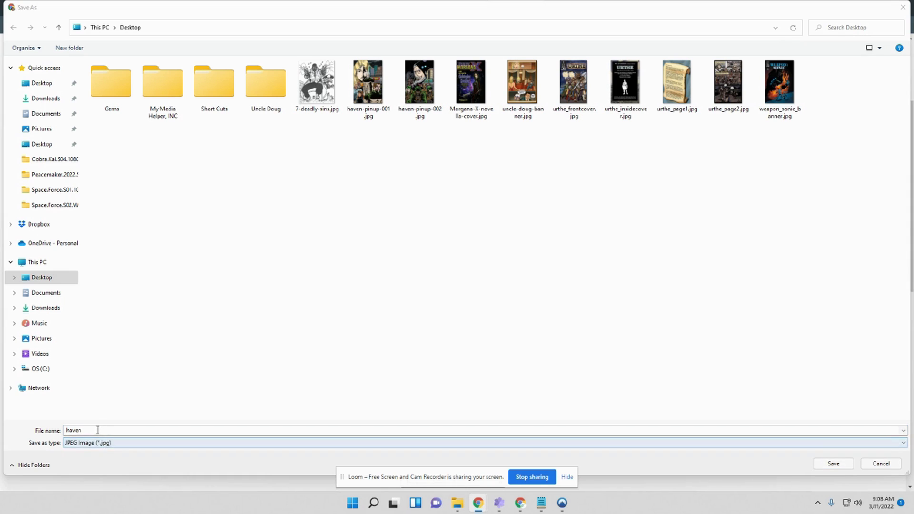
text(n-pinu)
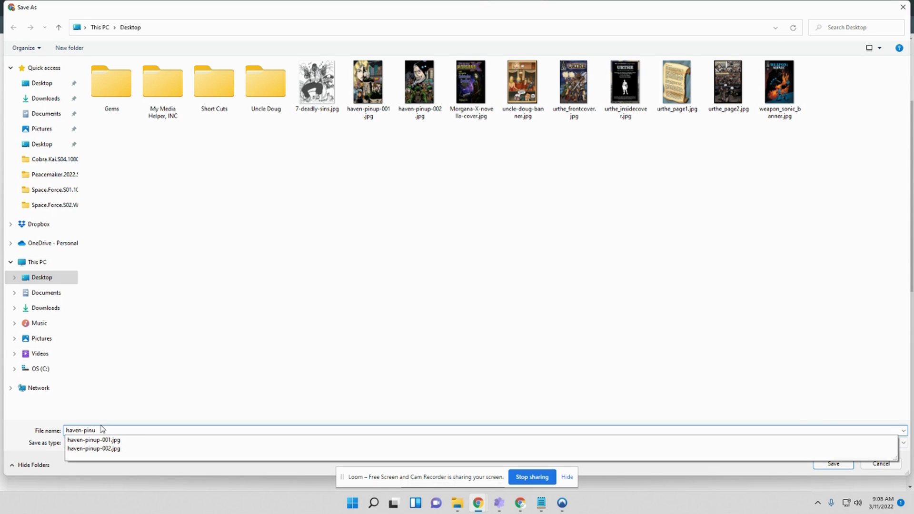
text(p2)
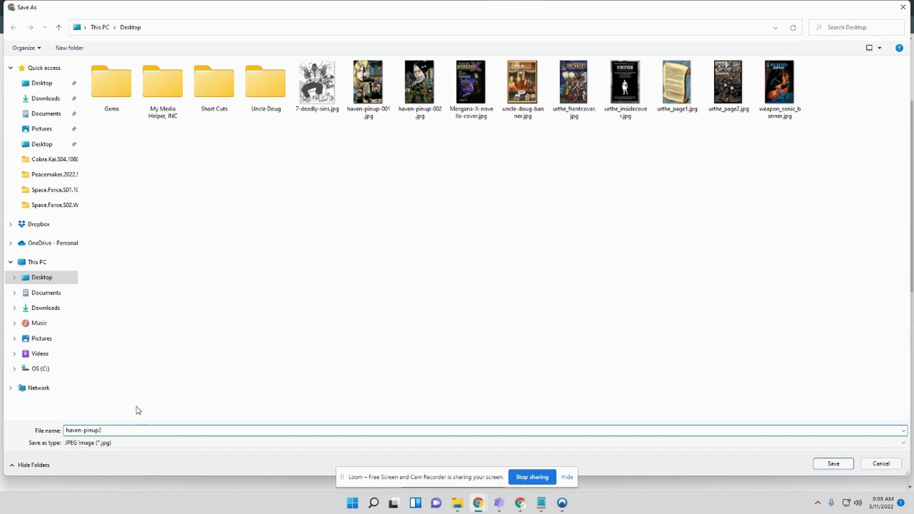
key(BackSpace)
text(-003)
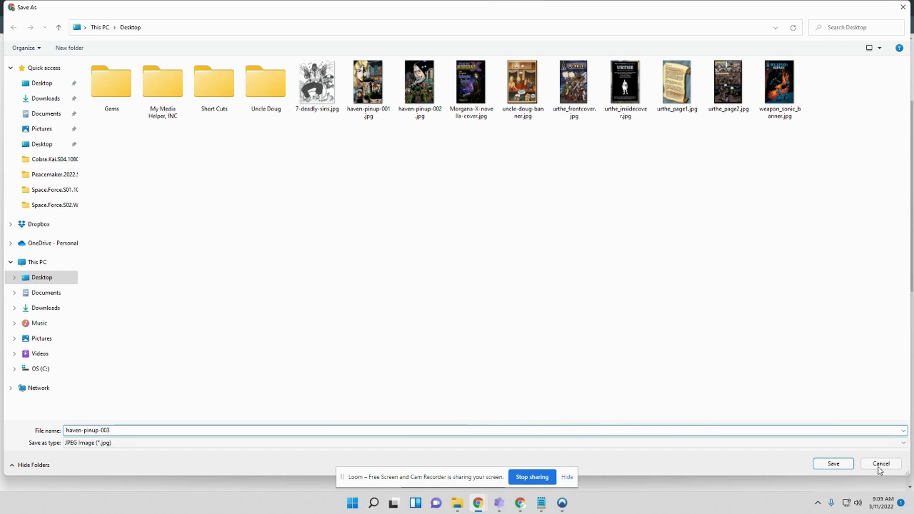
click(839, 466)
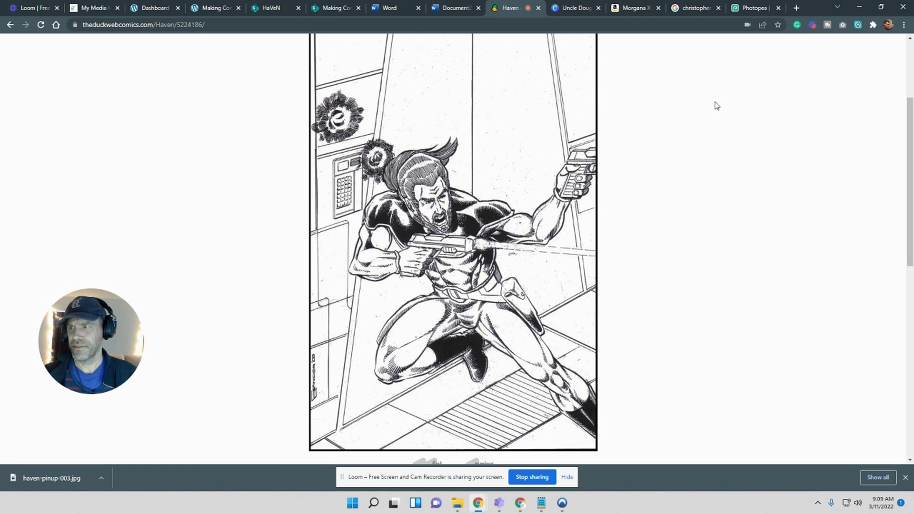
Bring up the HaVeN site assets folder and uncover the desktop to look for the saved pinup files
click(269, 8)
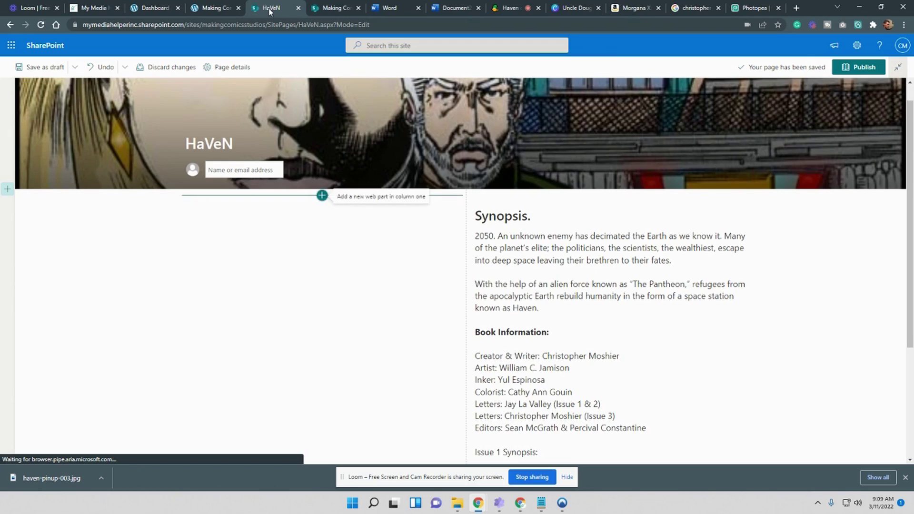
click(317, 7)
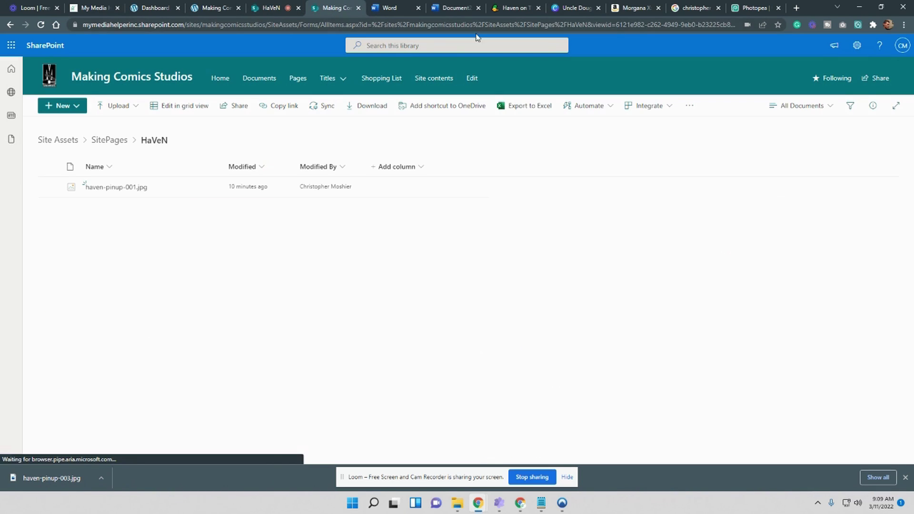
click(882, 7)
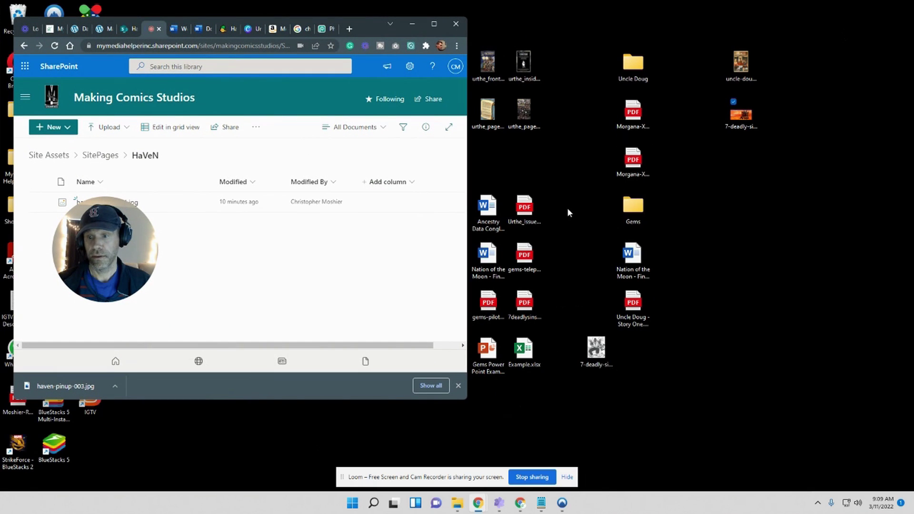
drag(366, 31, 913, 321)
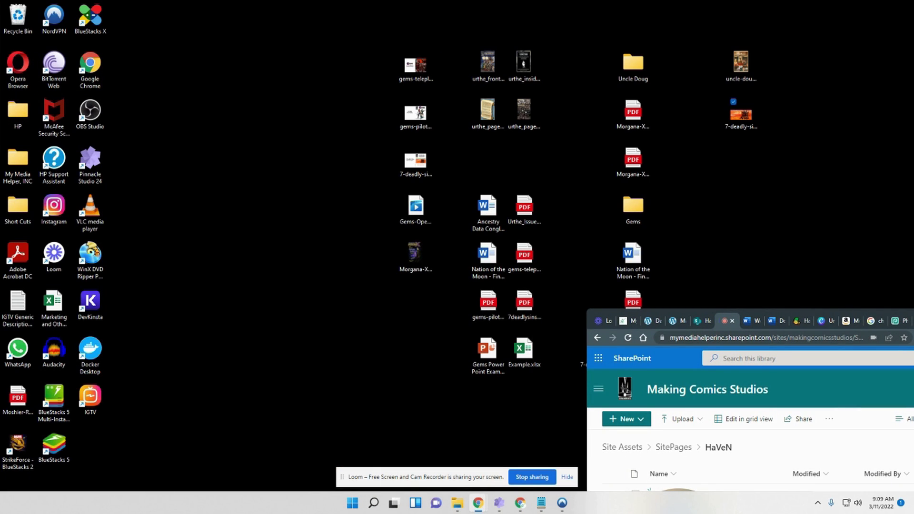
drag(913, 322, 379, 21)
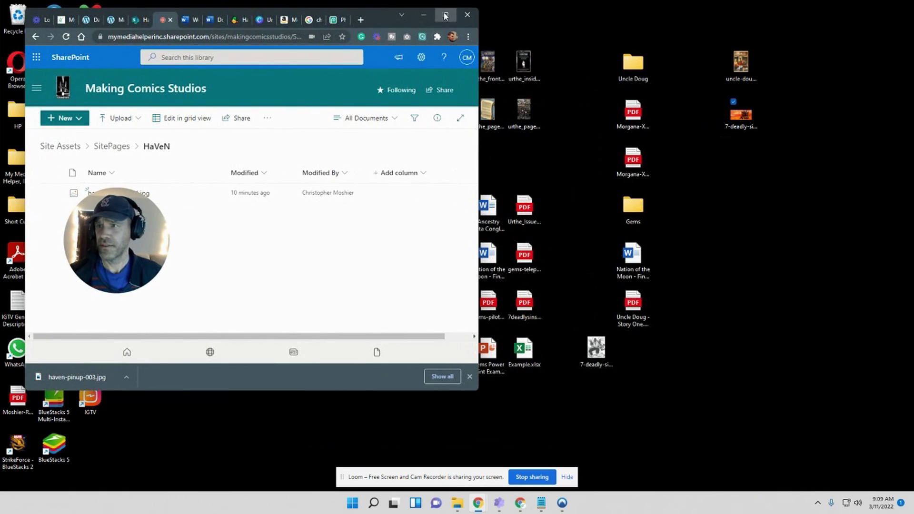
double_click(379, 21)
Reopen the save dialog for the Pinups 3 image to check the Desktop's files, and close it without saving
click(512, 7)
right_click(447, 185)
click(476, 202)
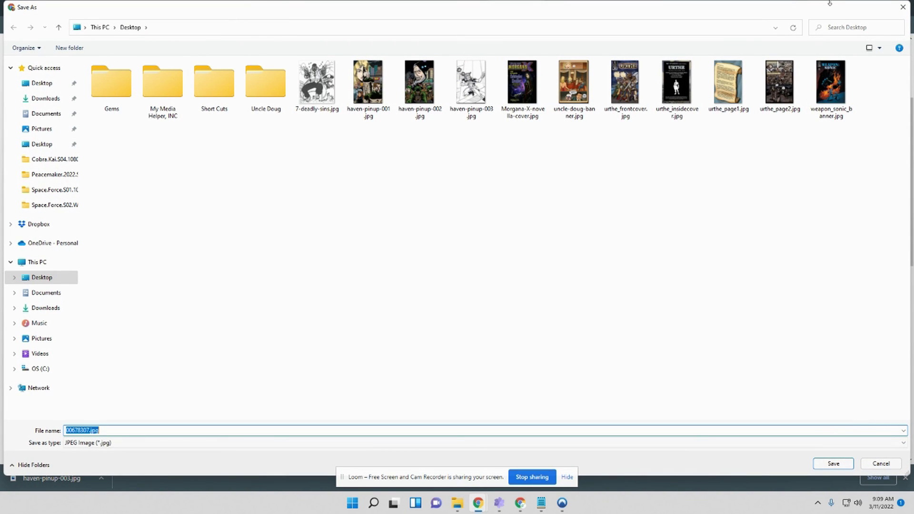
click(903, 7)
Refresh the desktop and move the haven-pinup-002, haven-pinup-003 and weapon_sonic_banner icons to the empty area beside the Gems folder
click(860, 6)
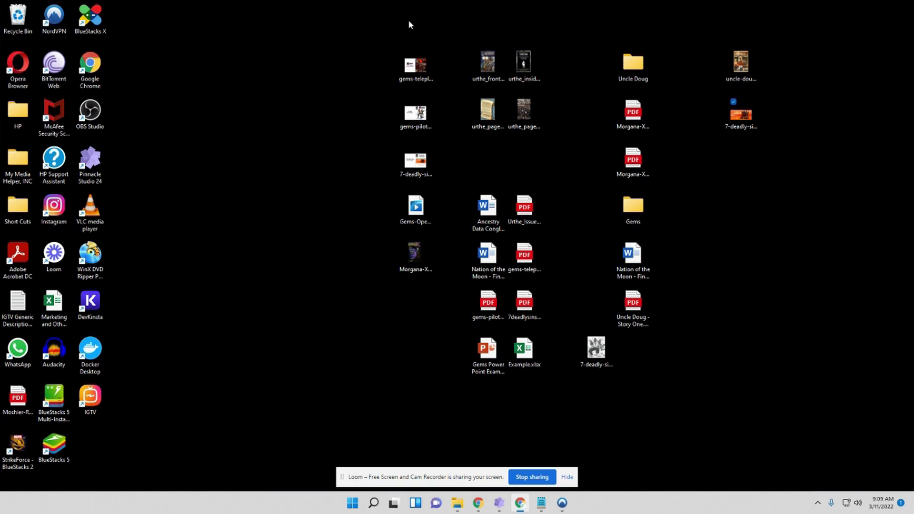
right_click(741, 237)
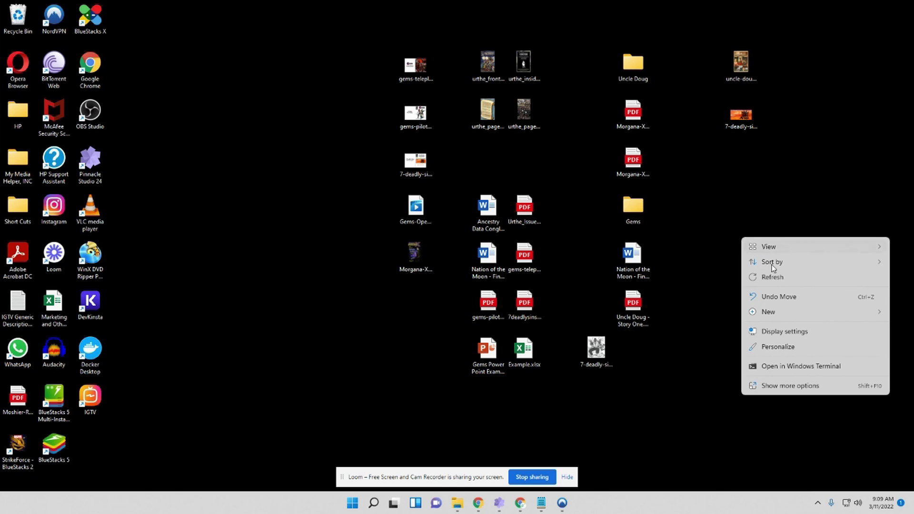
click(796, 283)
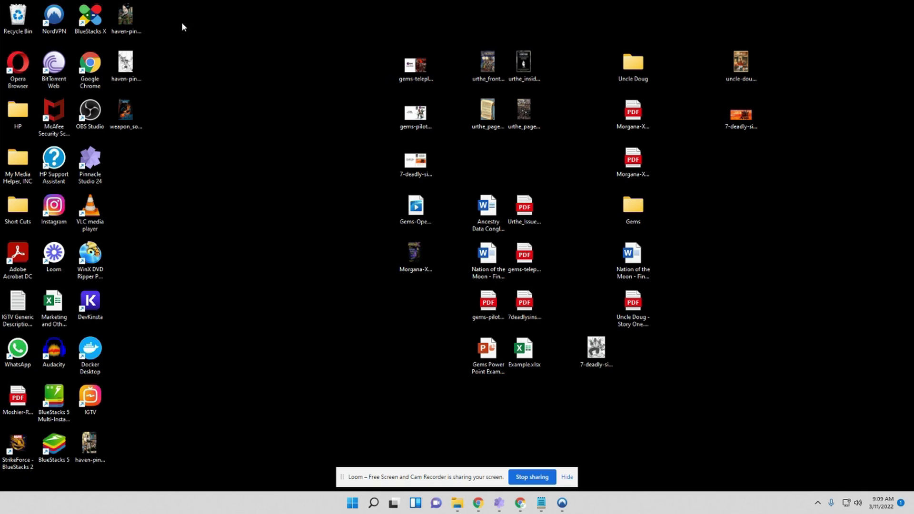
drag(179, 67, 705, 210)
click(567, 477)
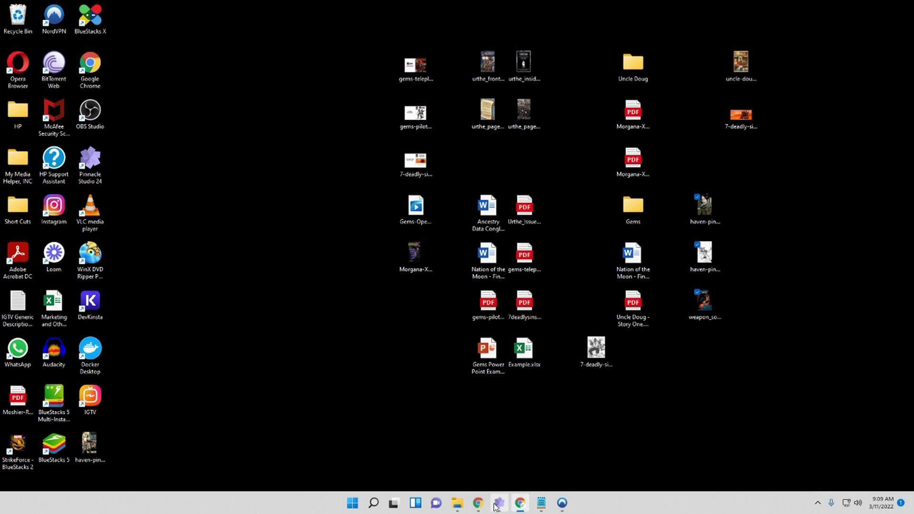
Return to the HaVeN site assets folder in the browser and shrink the window to expose the pinup files on the desktop
mouse_move(478, 503)
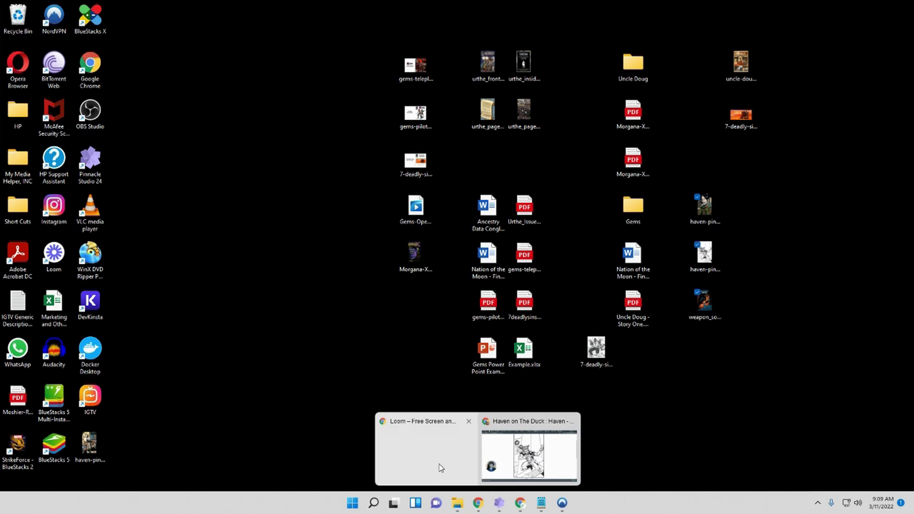
click(442, 471)
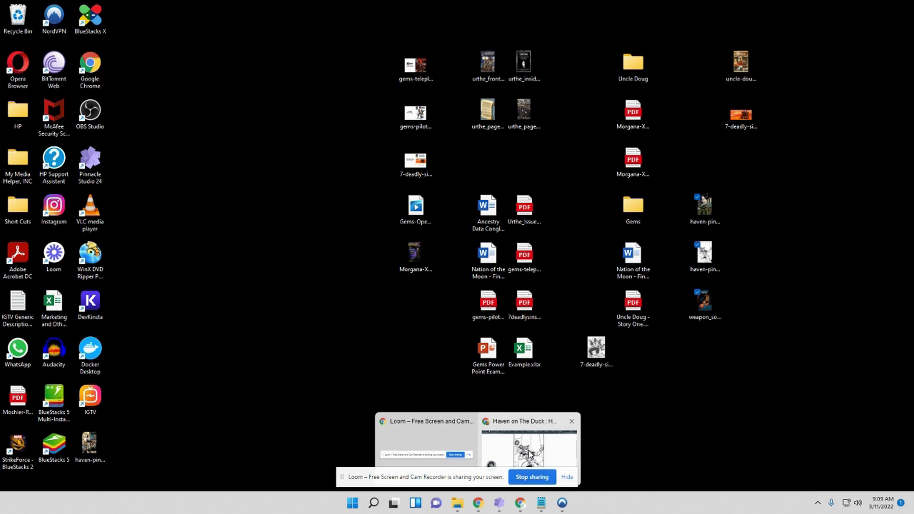
click(528, 457)
click(566, 477)
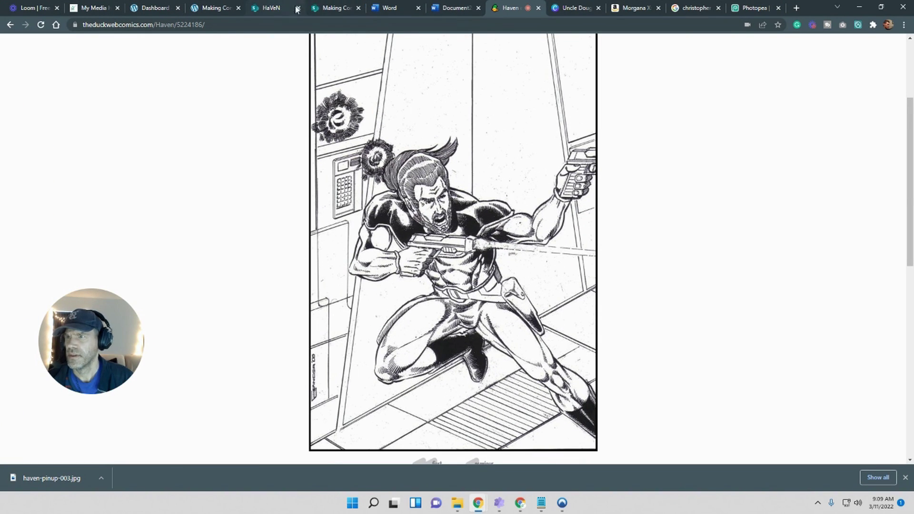
click(323, 8)
click(881, 7)
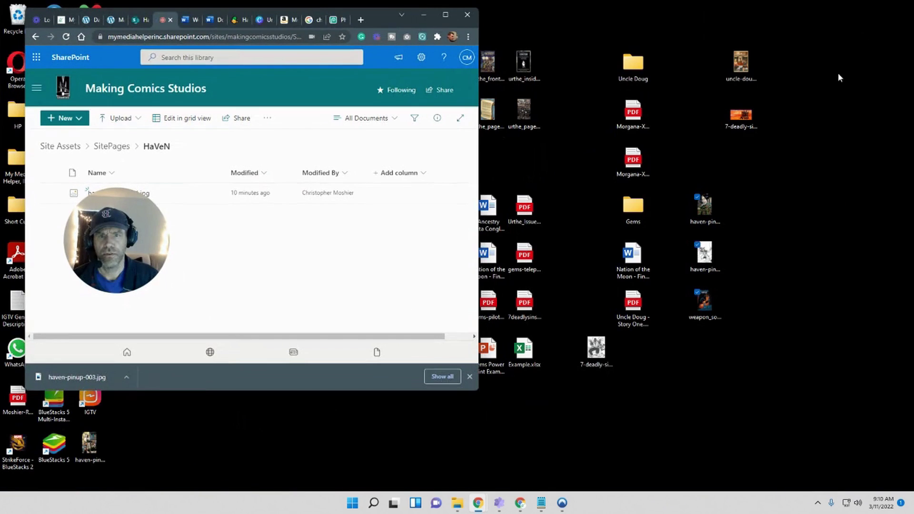
Upload haven-pinup-002.jpg and haven-pinup-003.jpg from the desktop into the HaVeN site assets folder, and return to the HaVeN page in edit mode
click(713, 201)
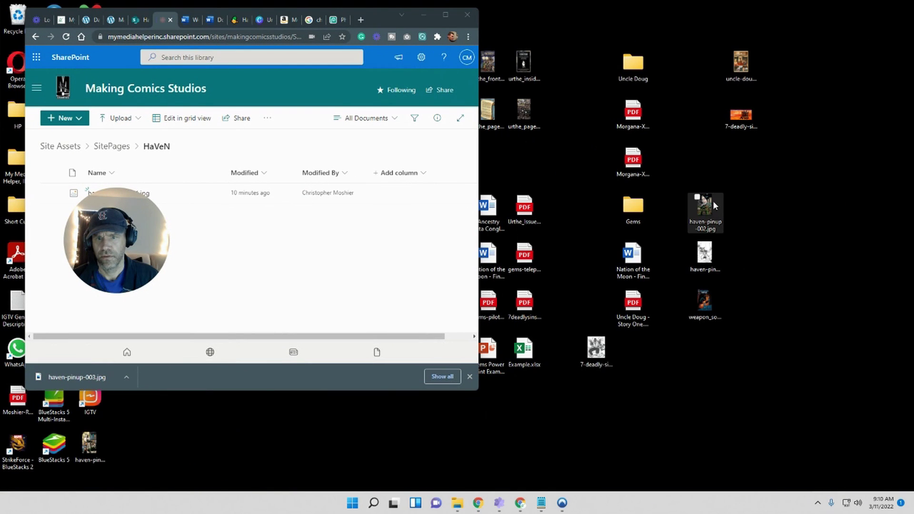
drag(706, 209, 384, 255)
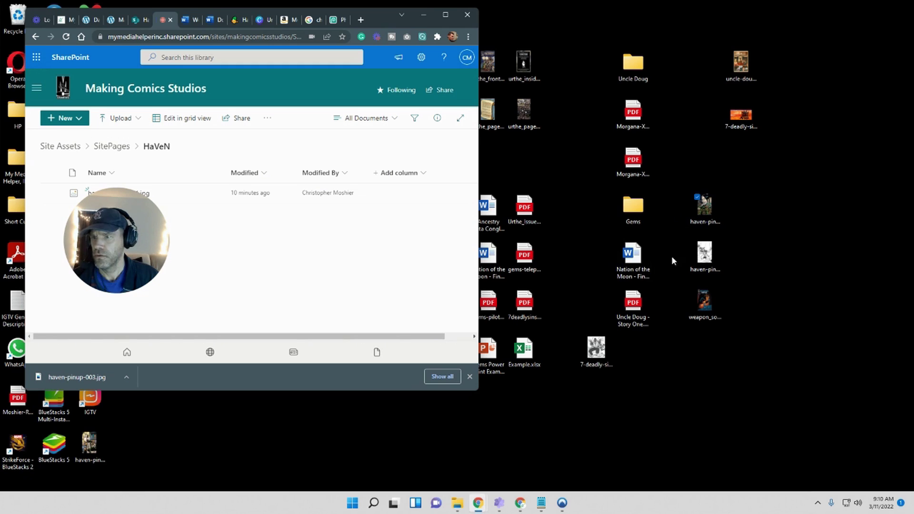
drag(713, 257, 367, 255)
click(445, 15)
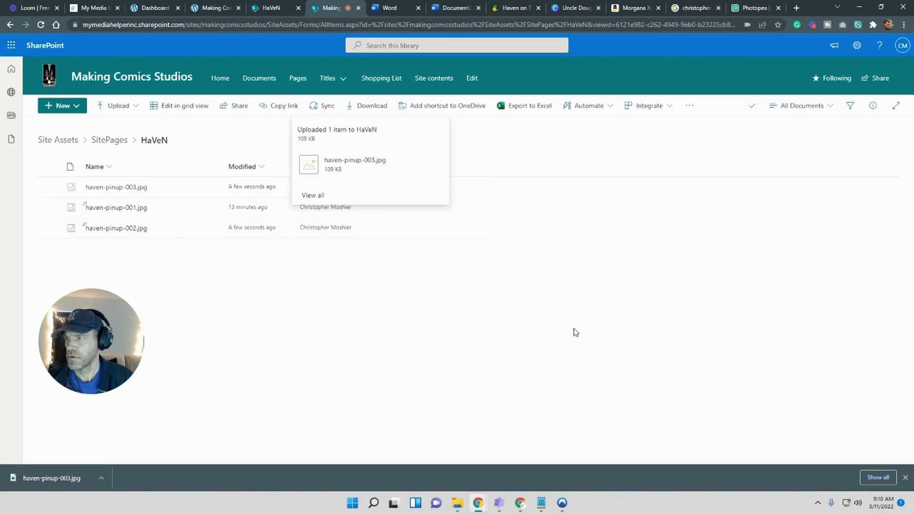
click(271, 8)
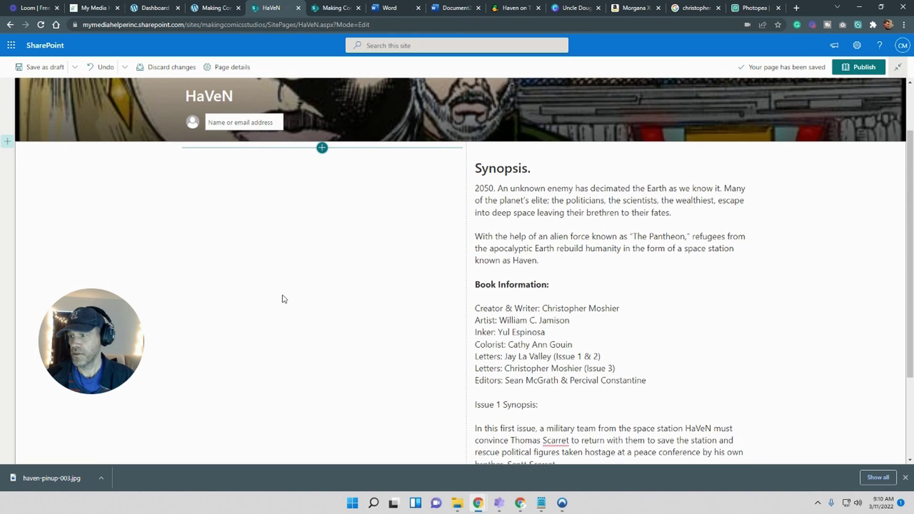
Add an Image web part to the empty column beside the synopsis, using haven-pinup-002.jpg from Site Assets > SitePages > HaVeN
scroll(302, 237, down, 1)
scroll(312, 236, up, 1)
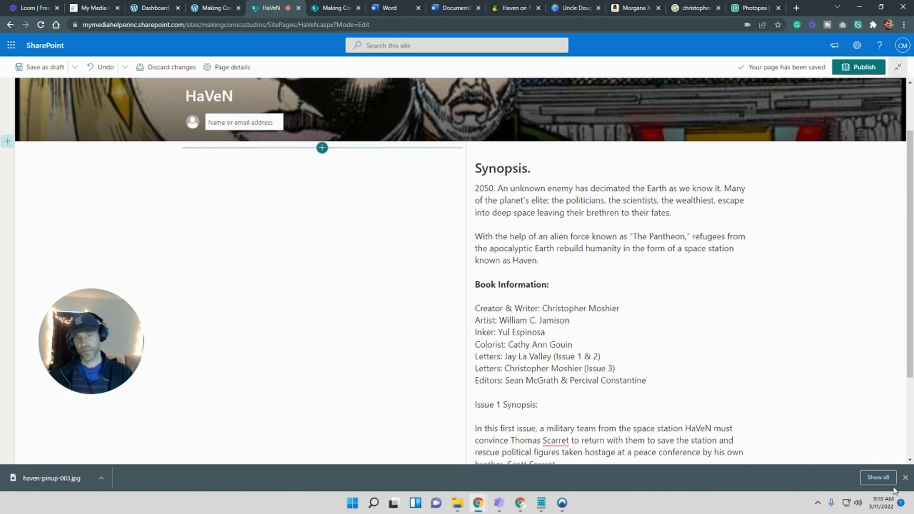
click(905, 478)
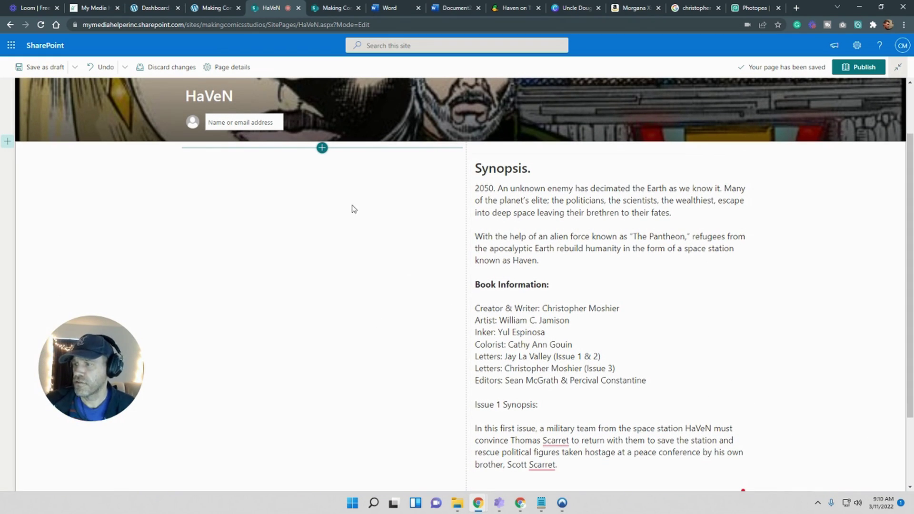
click(322, 149)
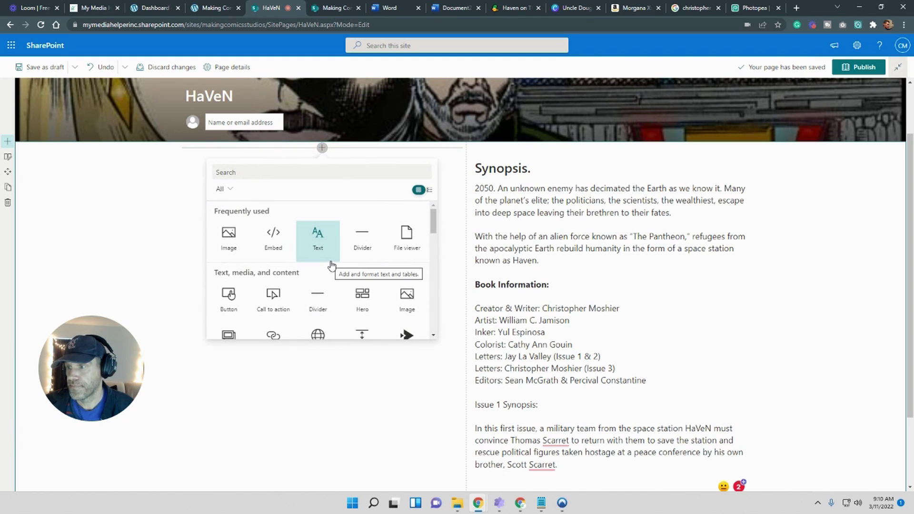
click(244, 237)
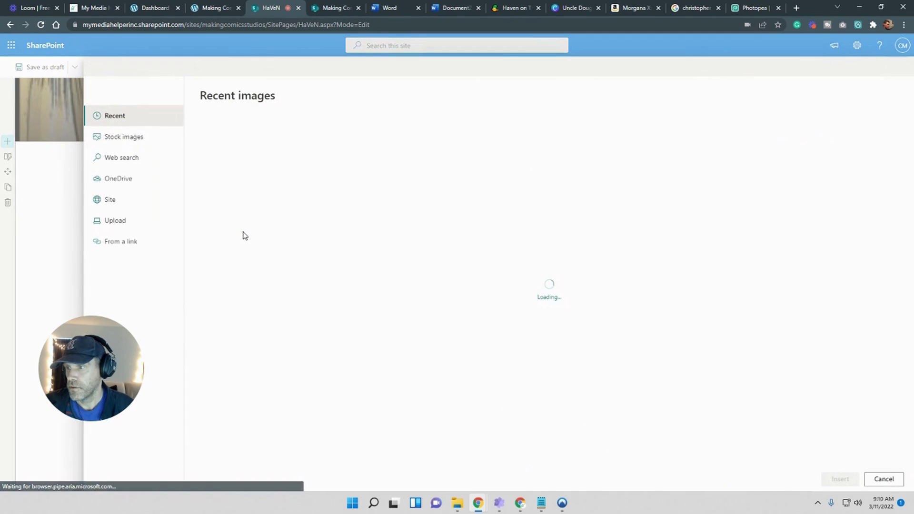
click(136, 199)
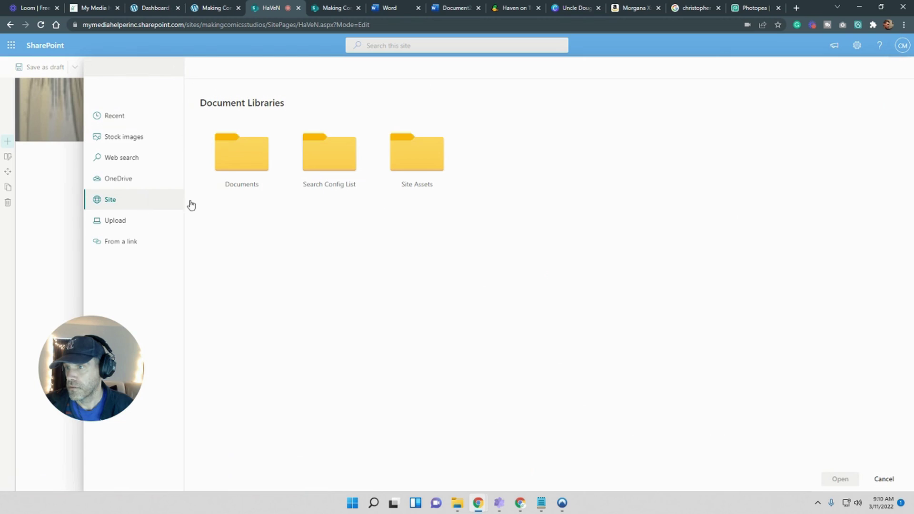
click(399, 163)
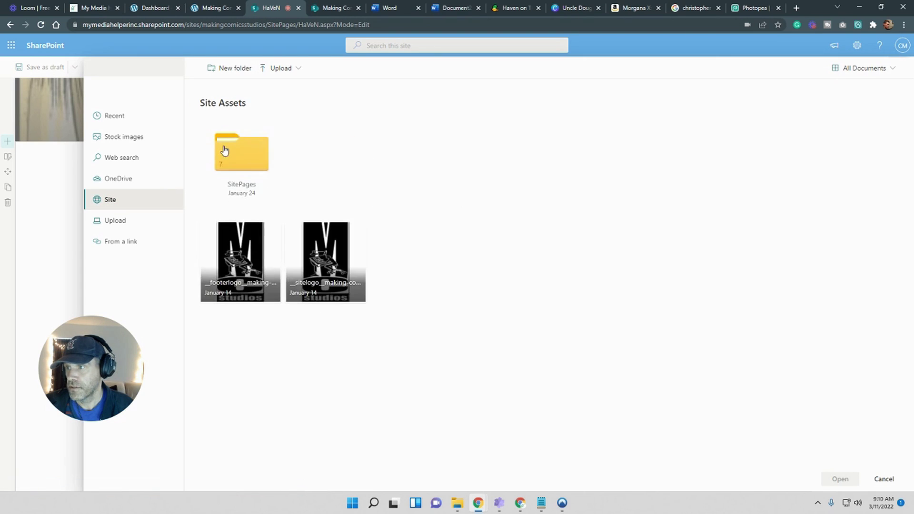
click(228, 152)
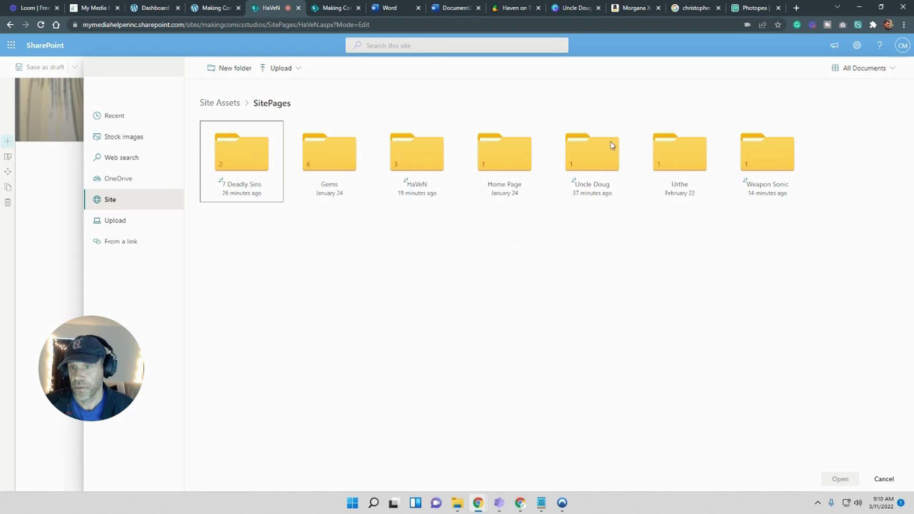
click(410, 165)
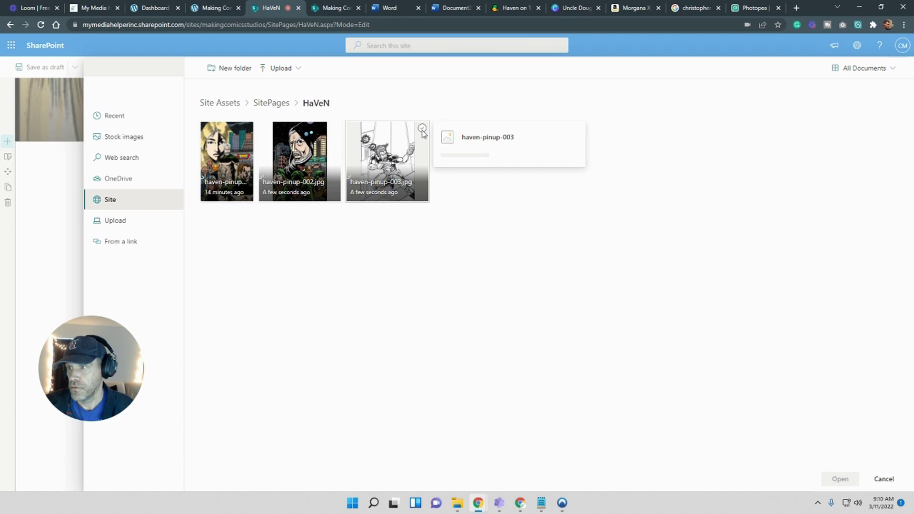
click(335, 128)
click(827, 476)
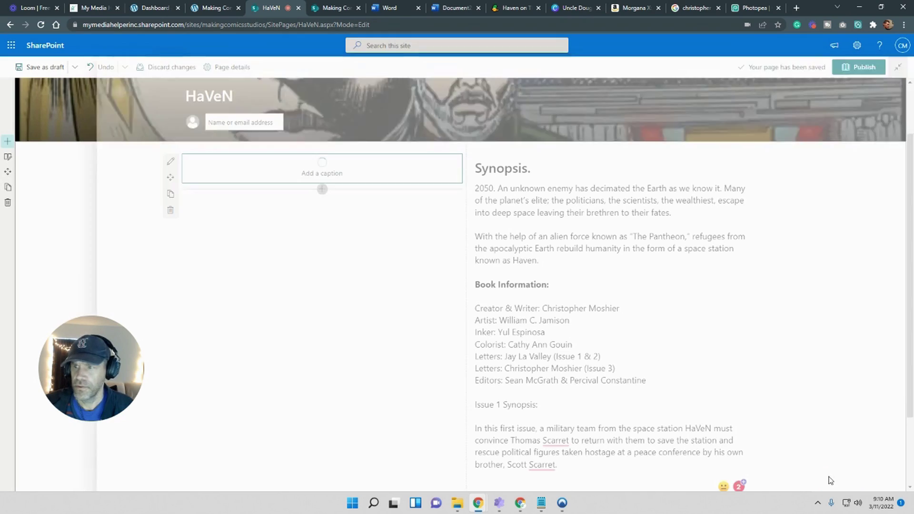
Turn off comments for the HaVeN page
scroll(760, 409, down, 5)
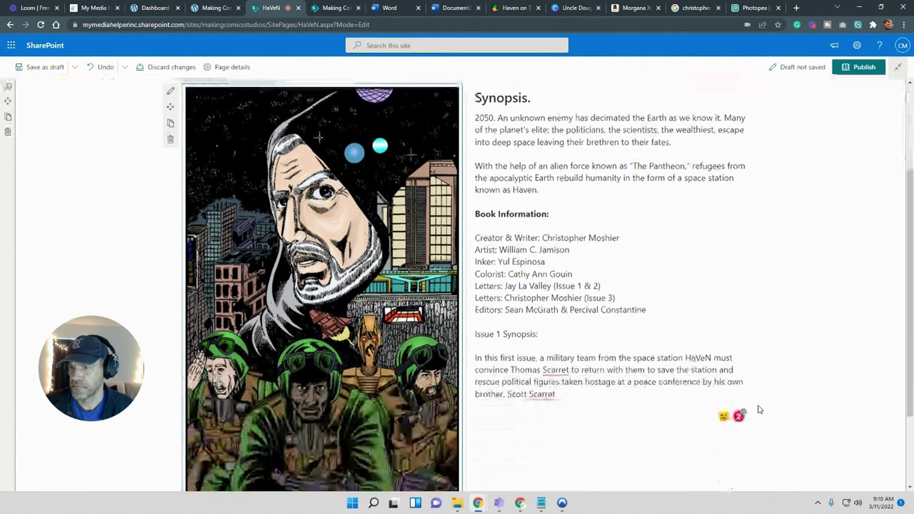
scroll(861, 261, down, 1)
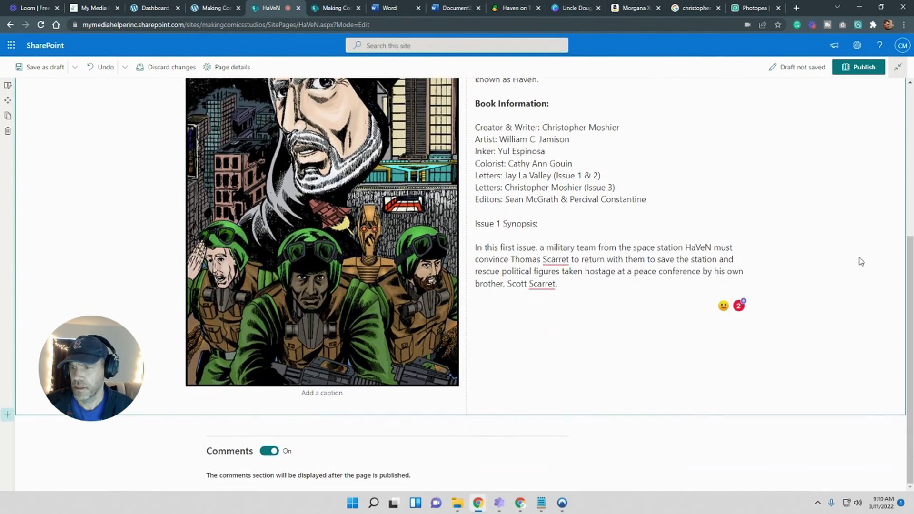
click(269, 451)
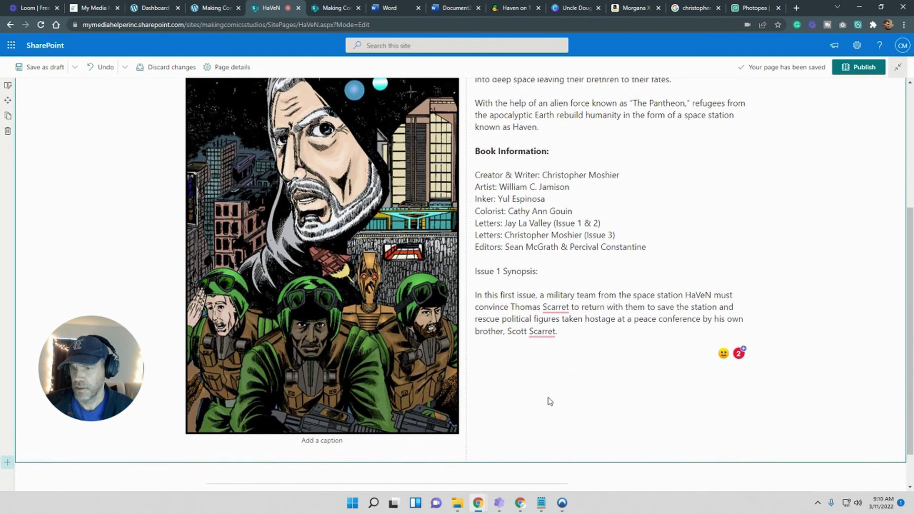
scroll(550, 401, down, 3)
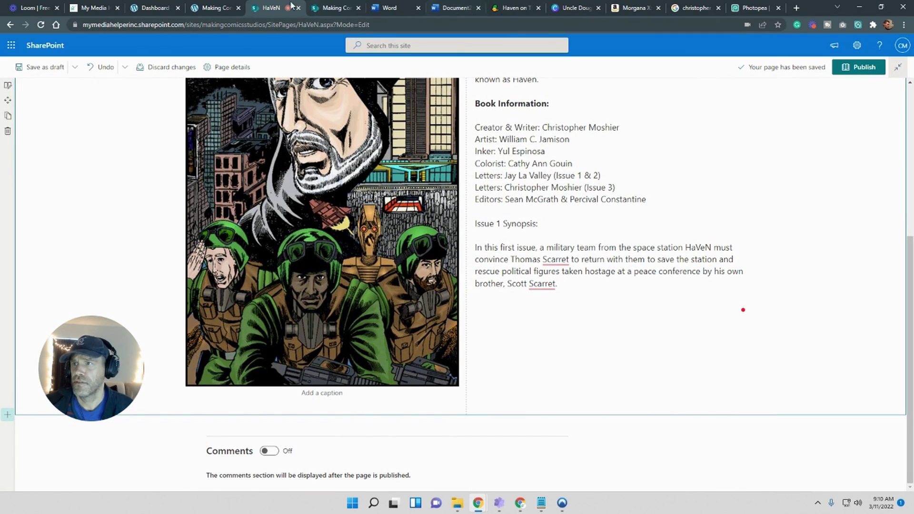
Reload the old Making Comics Studios site's Haven page to compare its content, and return to the SharePoint HaVeN page
click(212, 8)
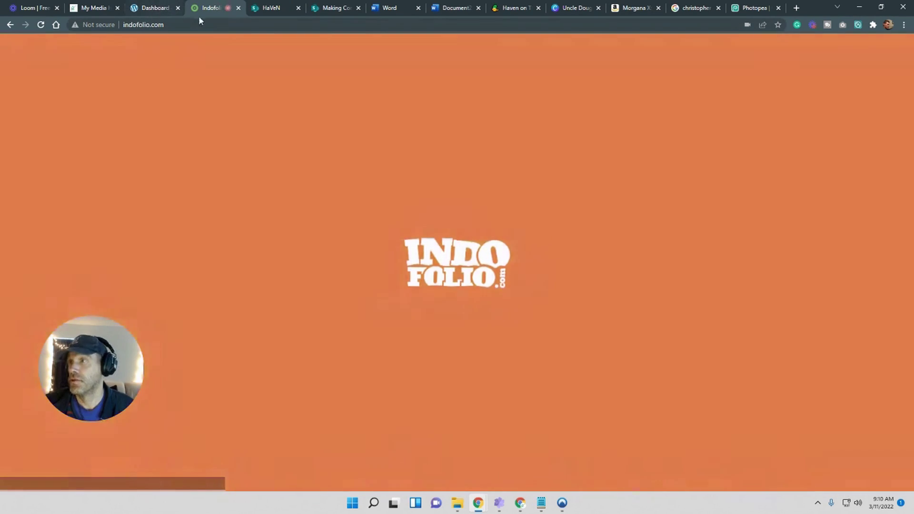
click(9, 24)
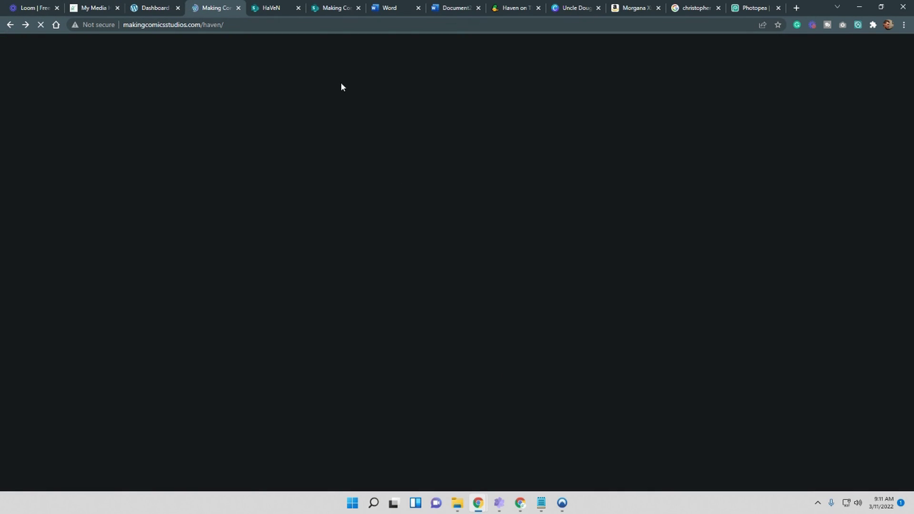
click(272, 8)
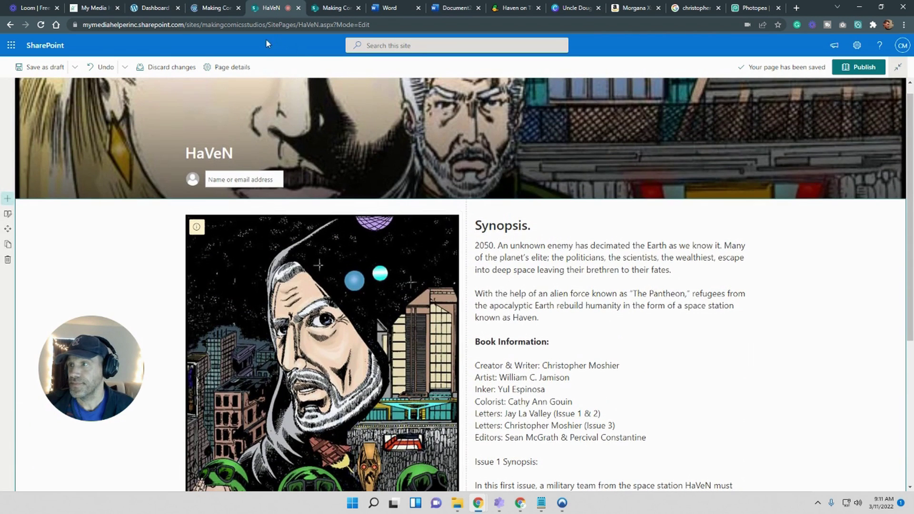
click(214, 7)
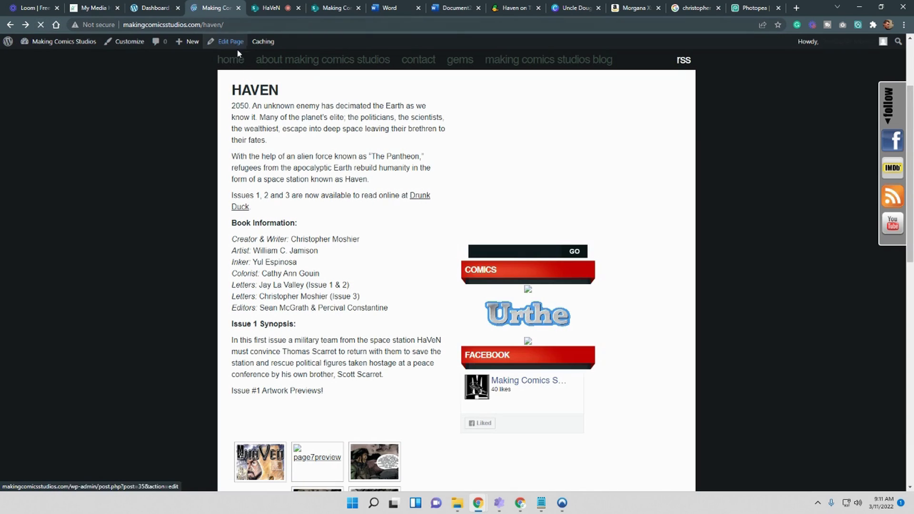
click(283, 5)
Cut the Issue 1 Synopsis heading and paragraph from the synopsis text and remove the blank lines left after the Editors line
scroll(604, 330, down, 5)
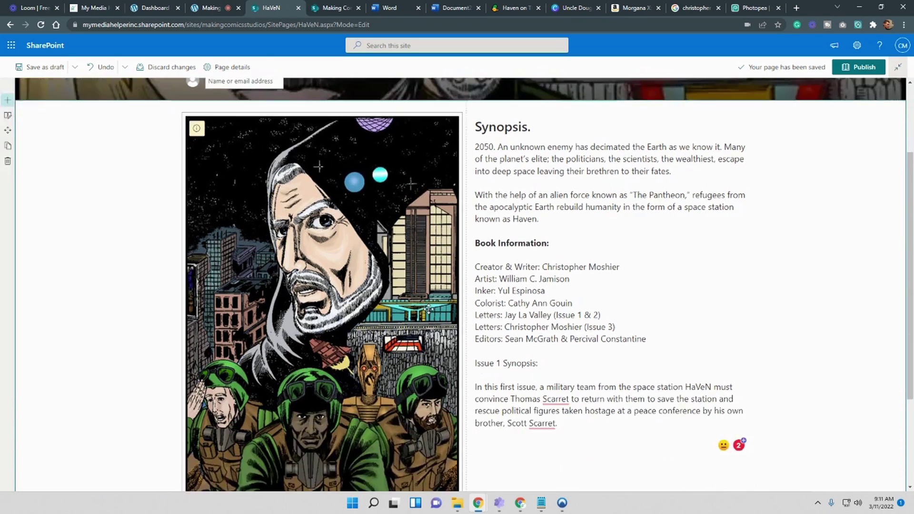
drag(573, 292, 475, 223)
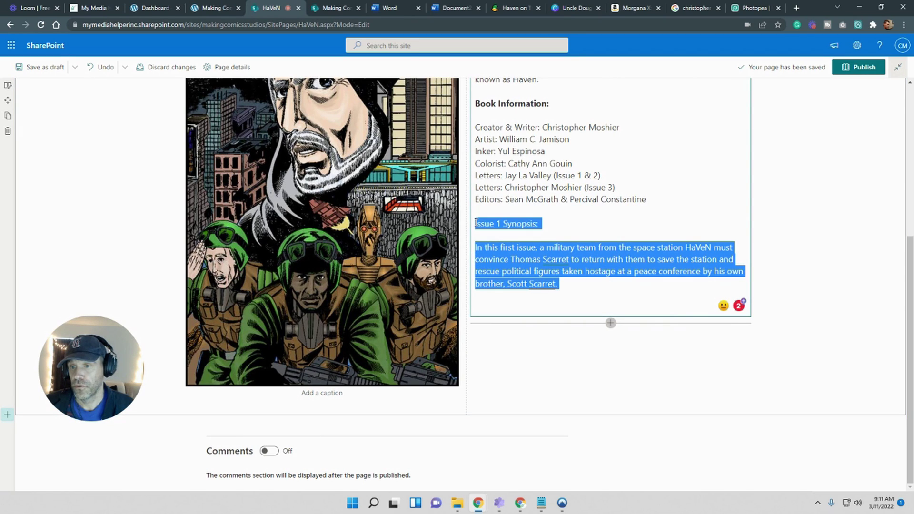
right_click(493, 249)
click(531, 273)
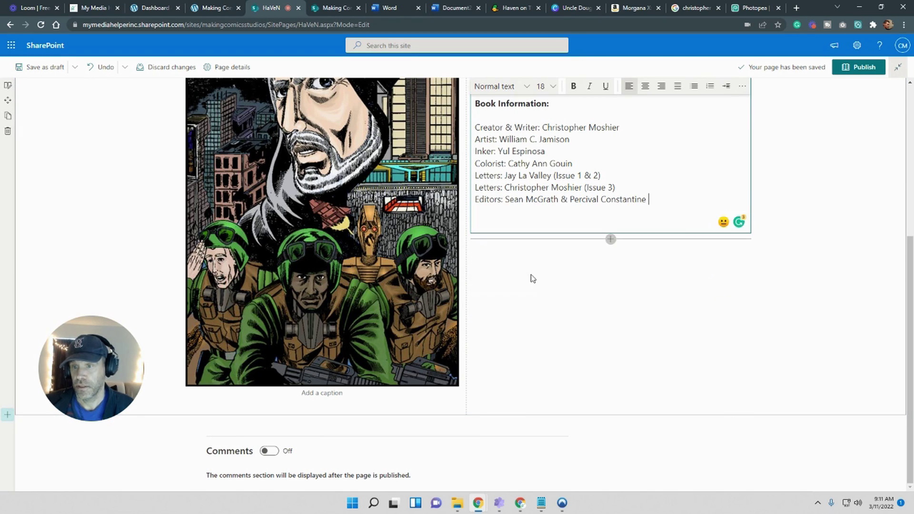
key(BackSpace)
key(BackSpace)
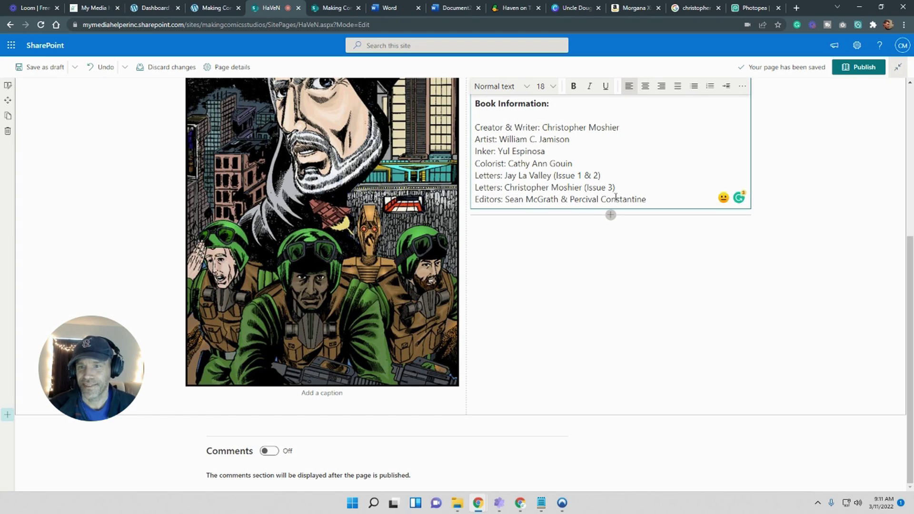
drag(653, 202, 516, 198)
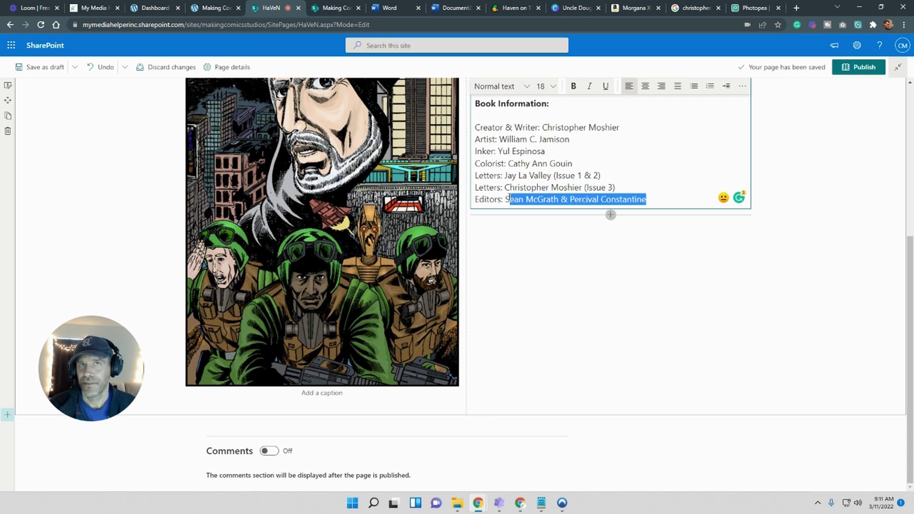
drag(659, 200, 507, 201)
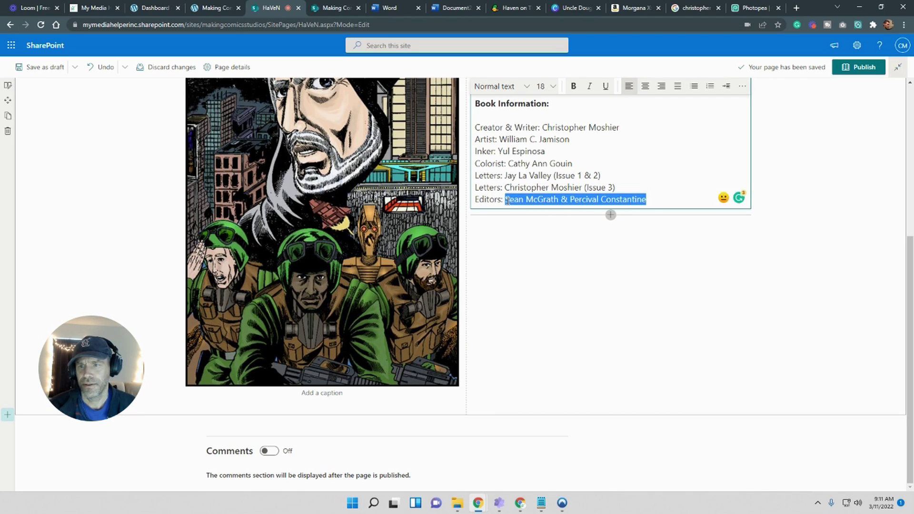
click(521, 139)
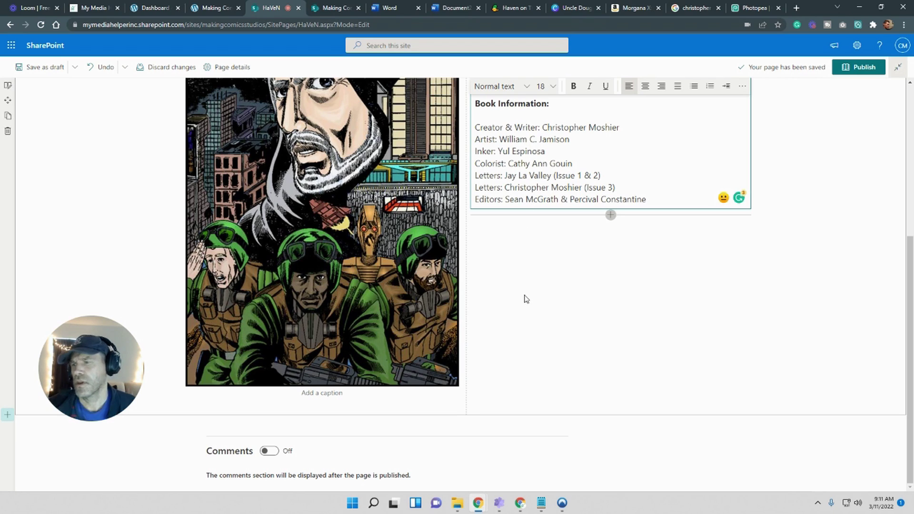
drag(108, 347, 118, 240)
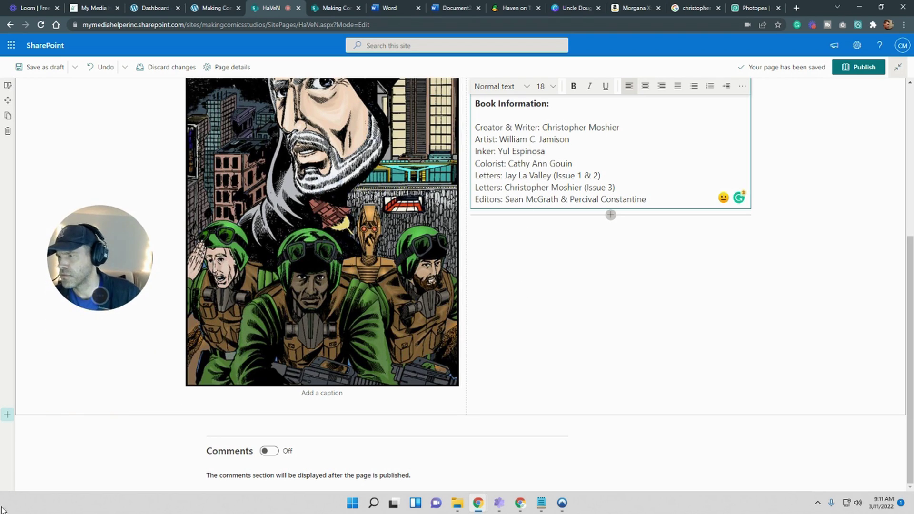
Add a two-column section below the pinup and paste the Issue 1 Synopsis into a Text web part in its first column
click(10, 418)
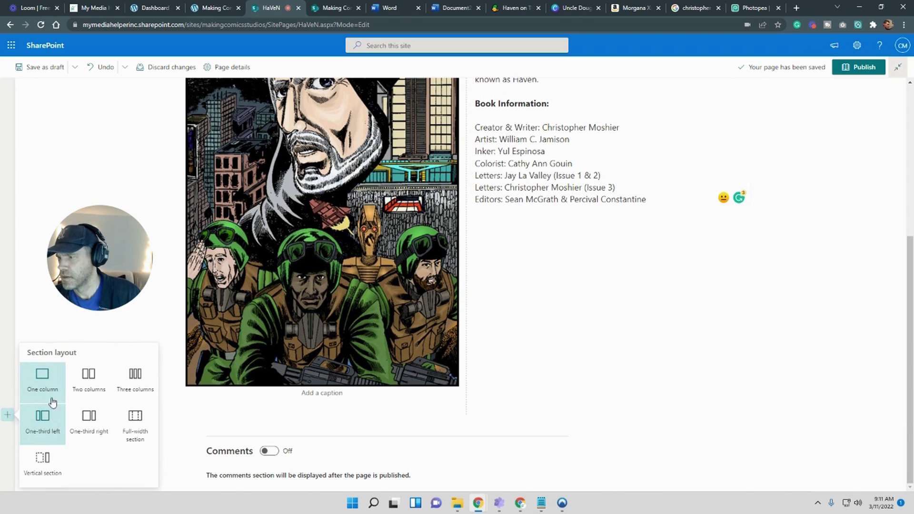
scroll(506, 410, down, 2)
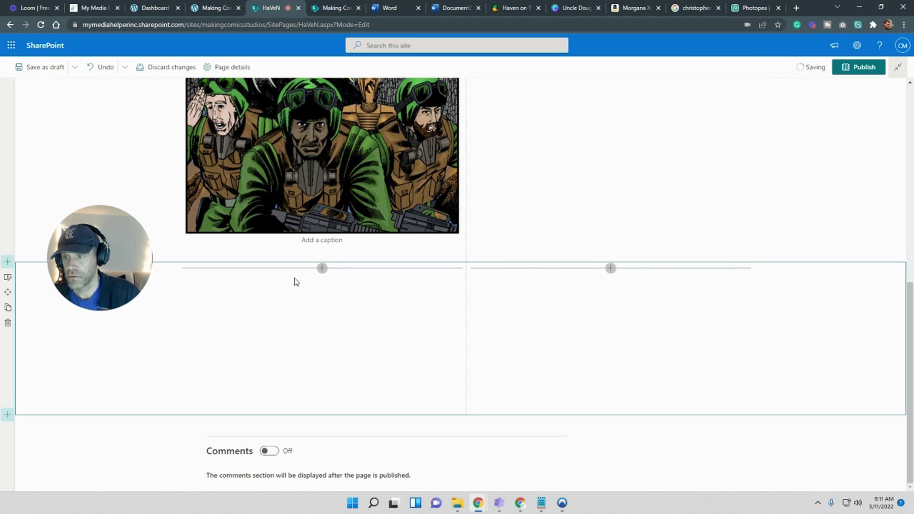
click(322, 268)
click(312, 356)
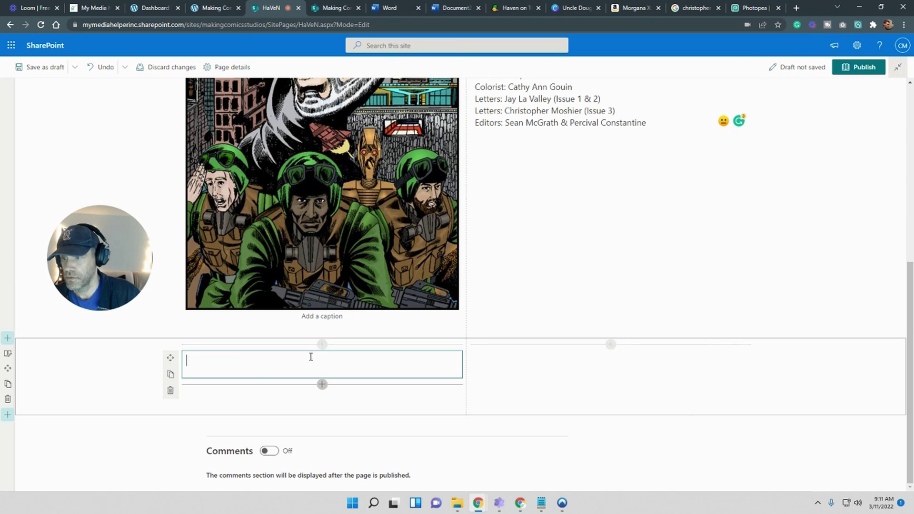
right_click(226, 372)
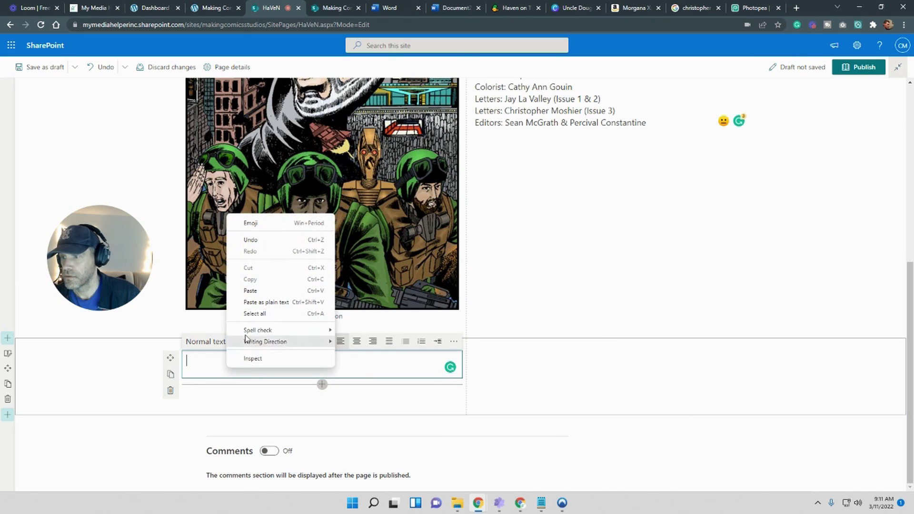
click(254, 293)
click(578, 407)
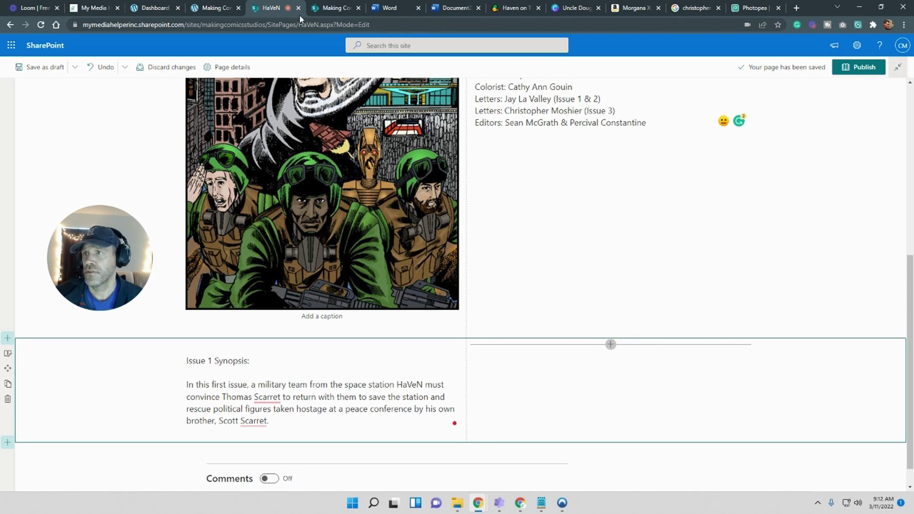
Open the Haven Issue #1 cover page on the webcomic site
click(515, 8)
scroll(467, 474, down, 5)
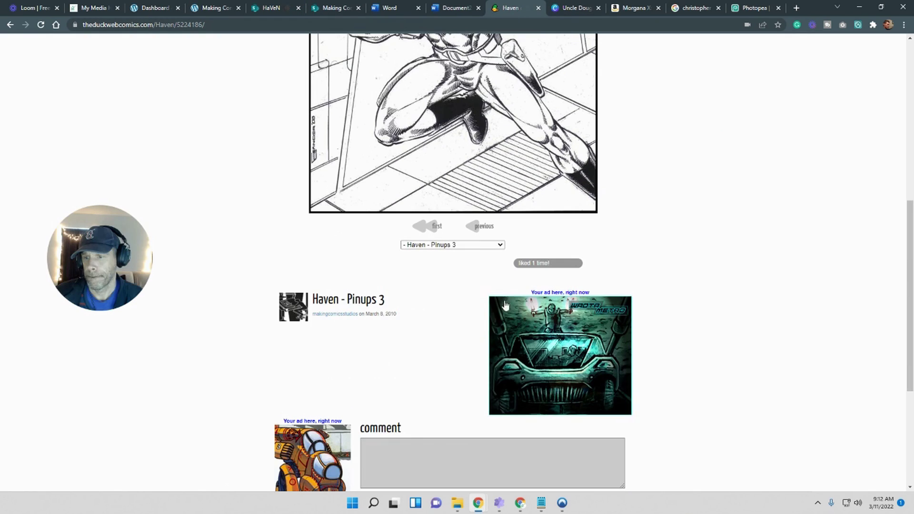
click(500, 245)
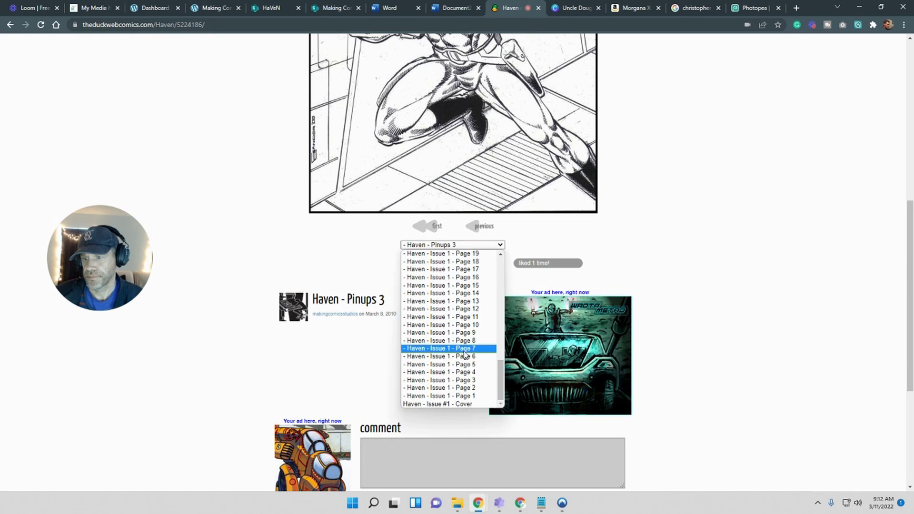
click(462, 404)
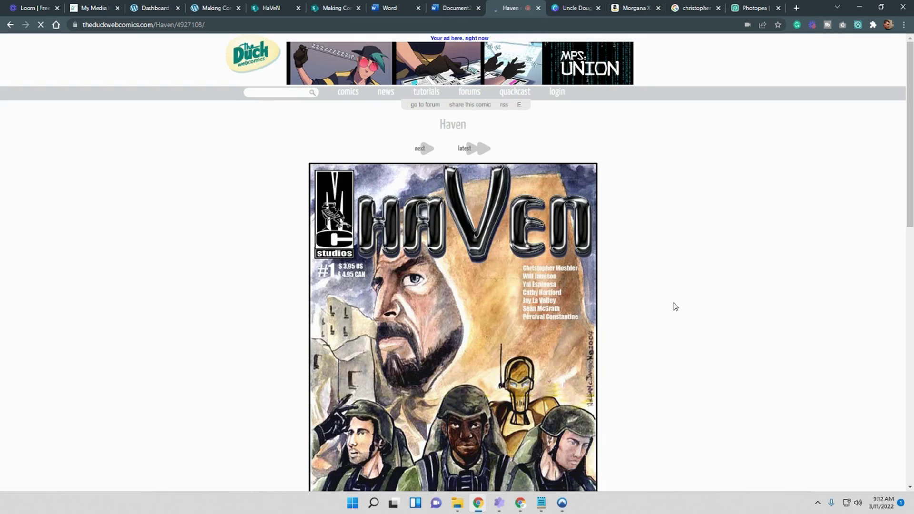
scroll(673, 306, down, 3)
scroll(533, 253, up, 2)
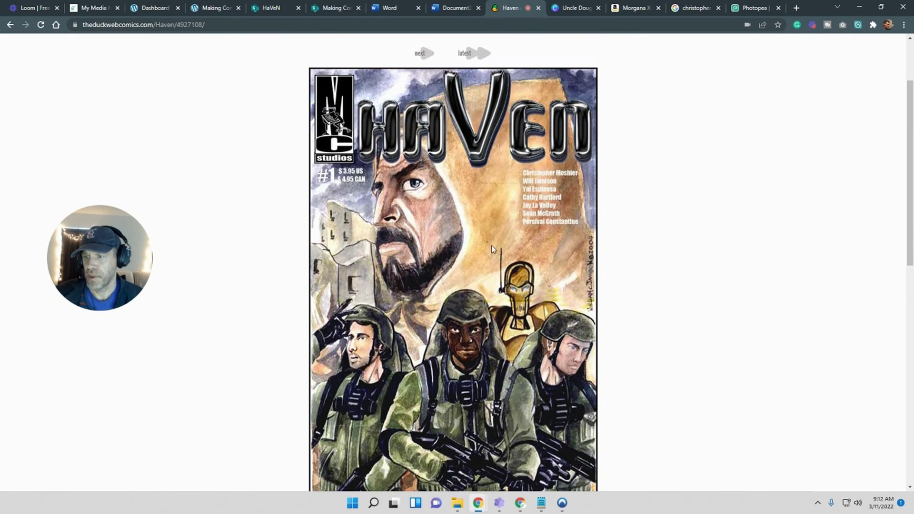
Save the Issue #1 cover image to the Desktop as haven-issue-one-cover
right_click(473, 237)
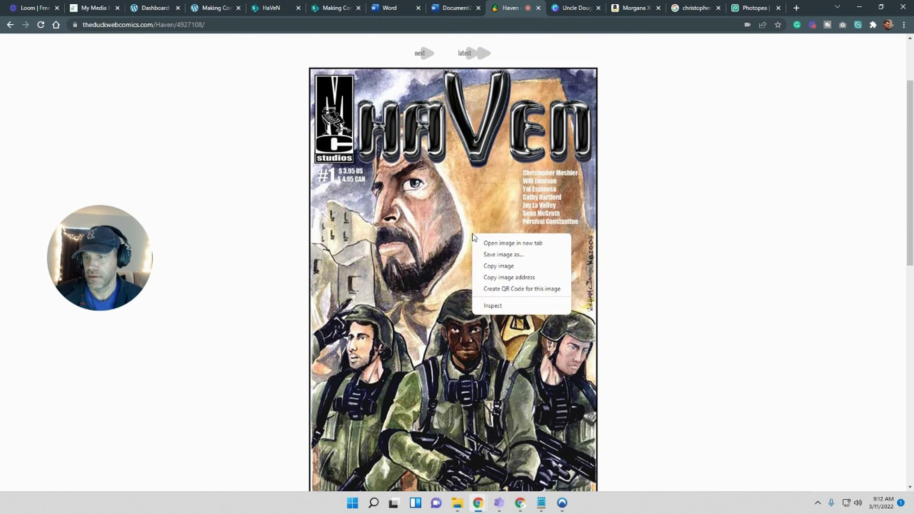
click(489, 255)
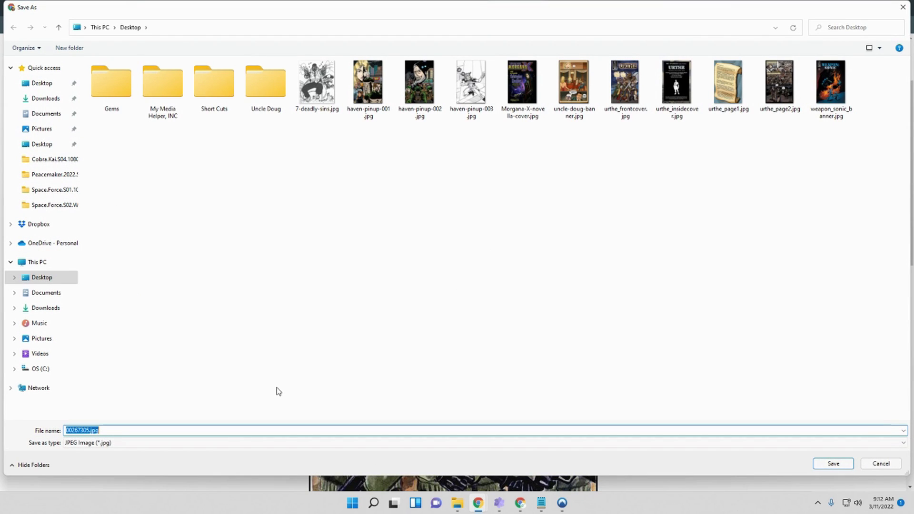
text(haven-)
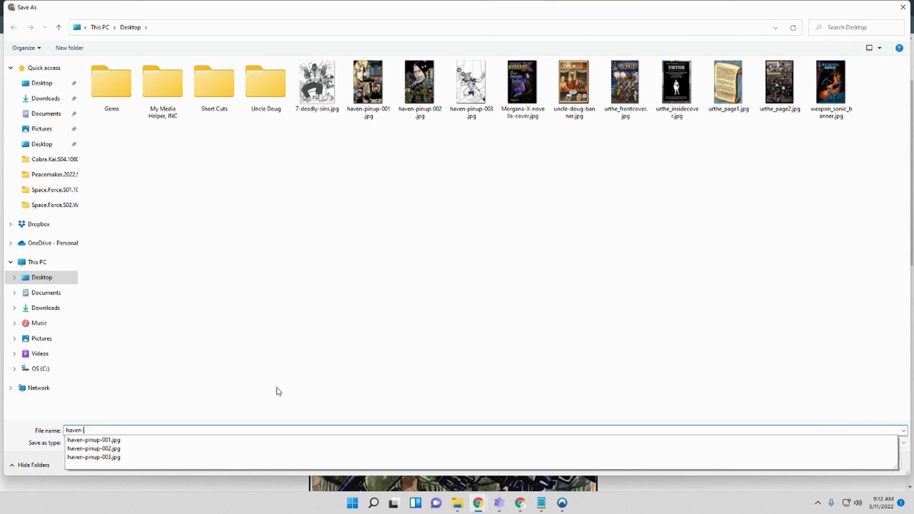
text(cover)
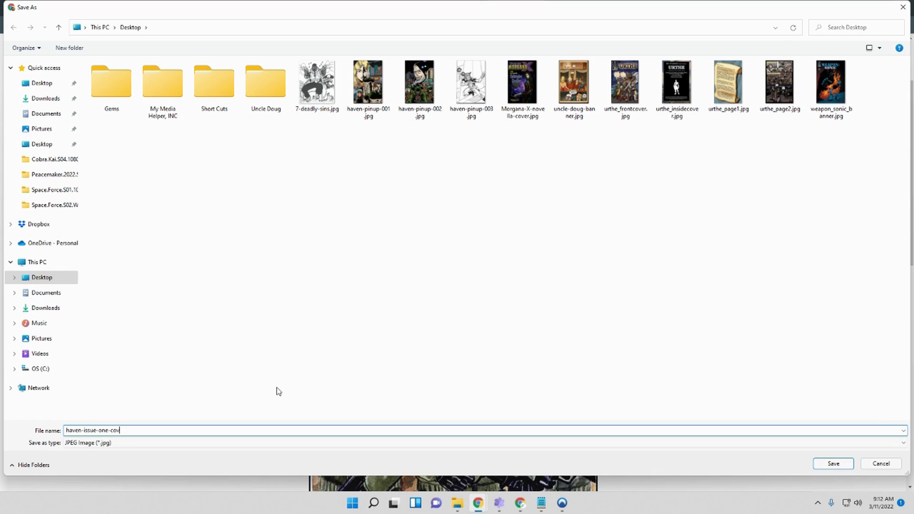
click(823, 469)
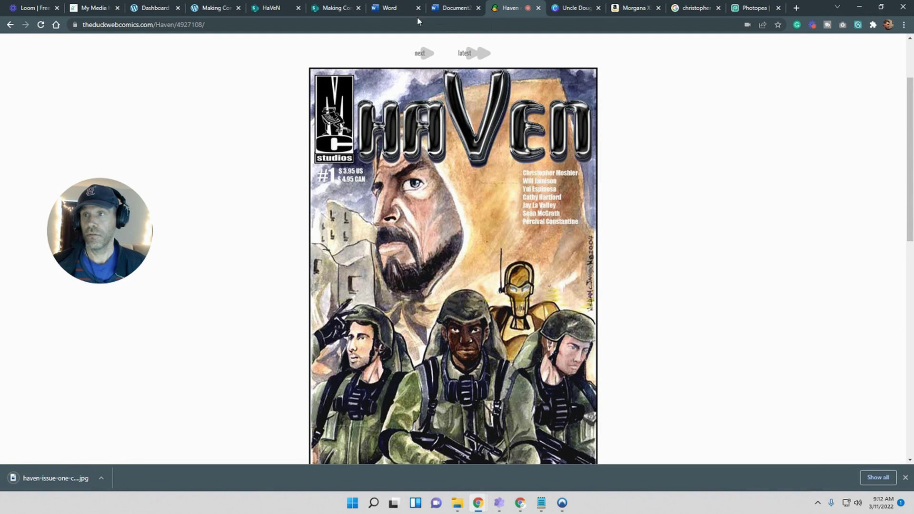
Upload haven-issue-one-cover.jpg from the desktop to the HaVeN folder in the SharePoint Site Assets library
click(325, 10)
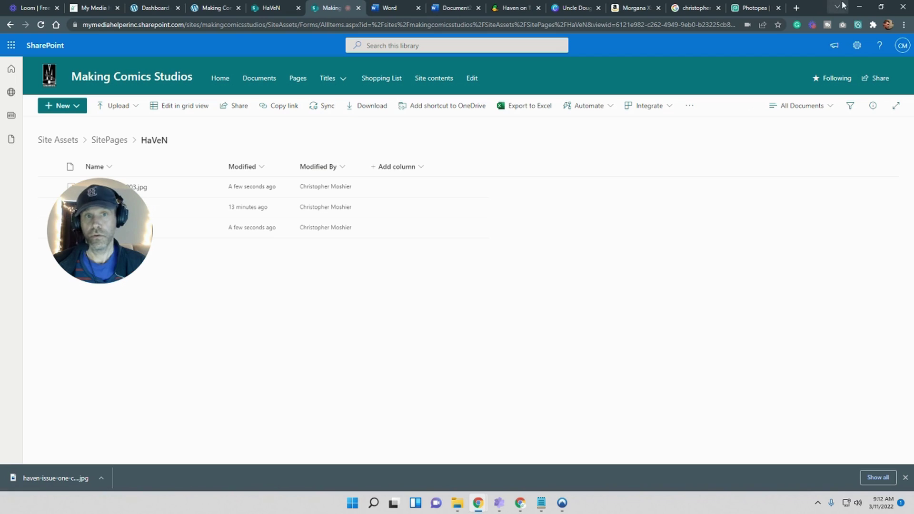
click(881, 6)
drag(389, 21, 504, 62)
click(86, 446)
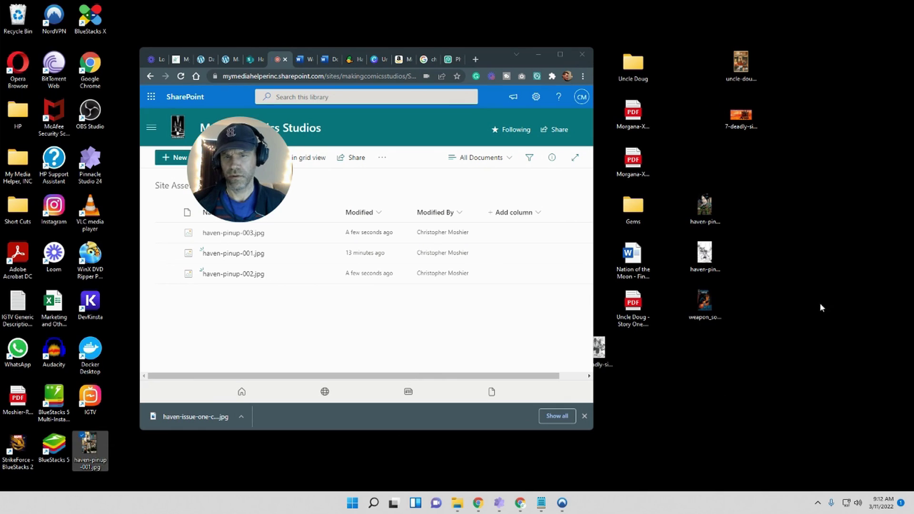
right_click(809, 261)
click(691, 303)
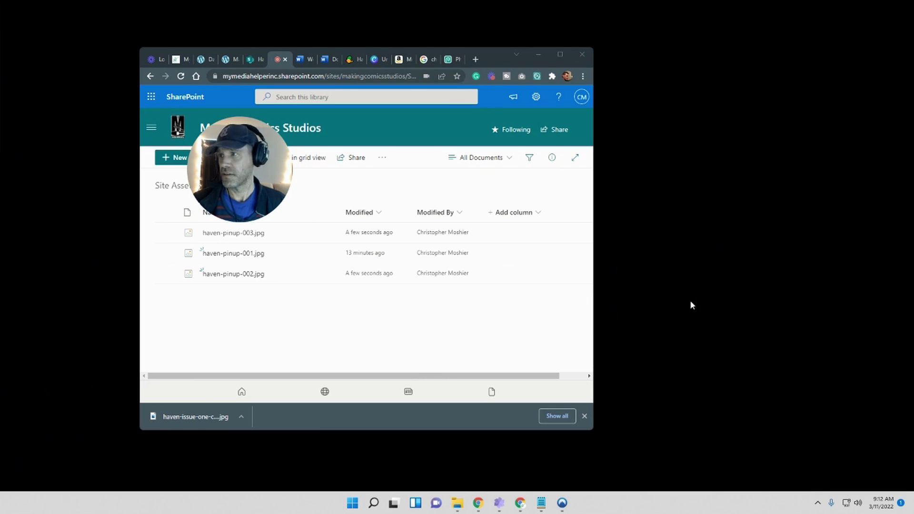
drag(129, 17, 327, 312)
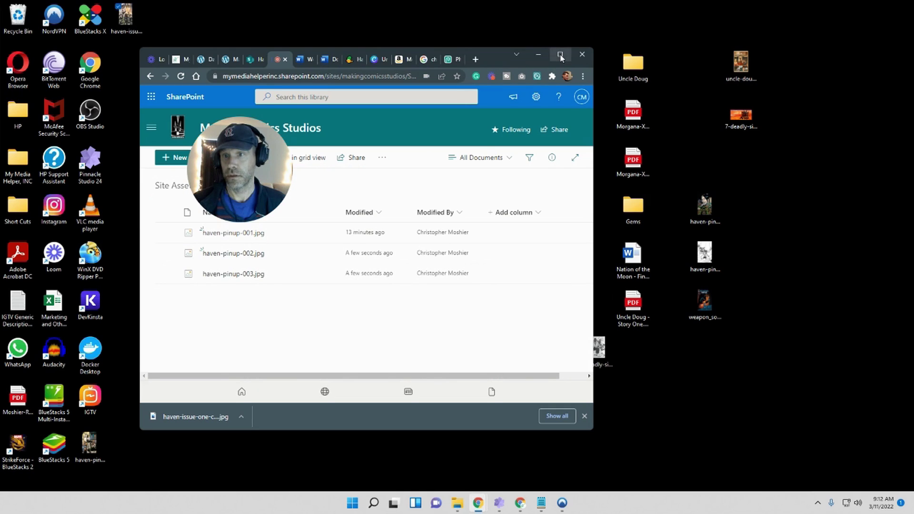
click(560, 53)
drag(123, 265, 104, 358)
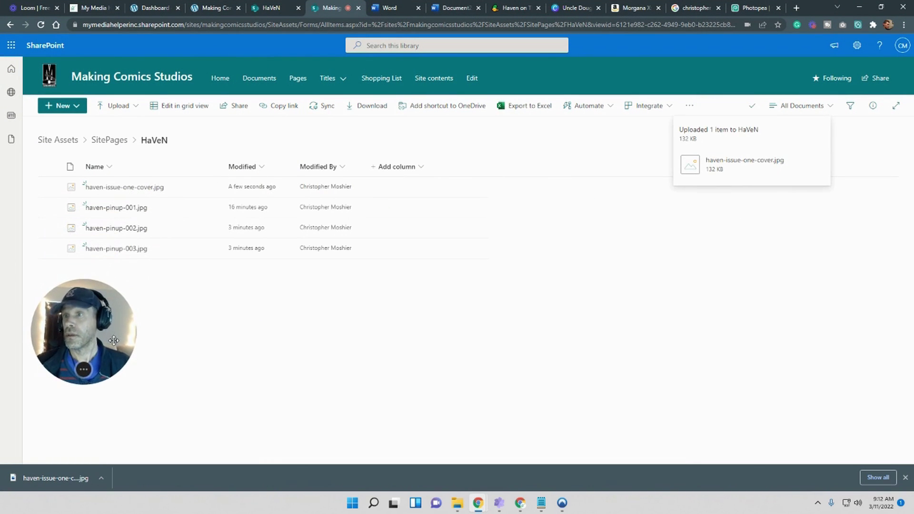
Add an Image web part beside the Issue 1 Synopsis and insert haven-issue-one-cover from the site's SitePages/HaVeN assets folder
click(272, 7)
scroll(384, 357, down, 1)
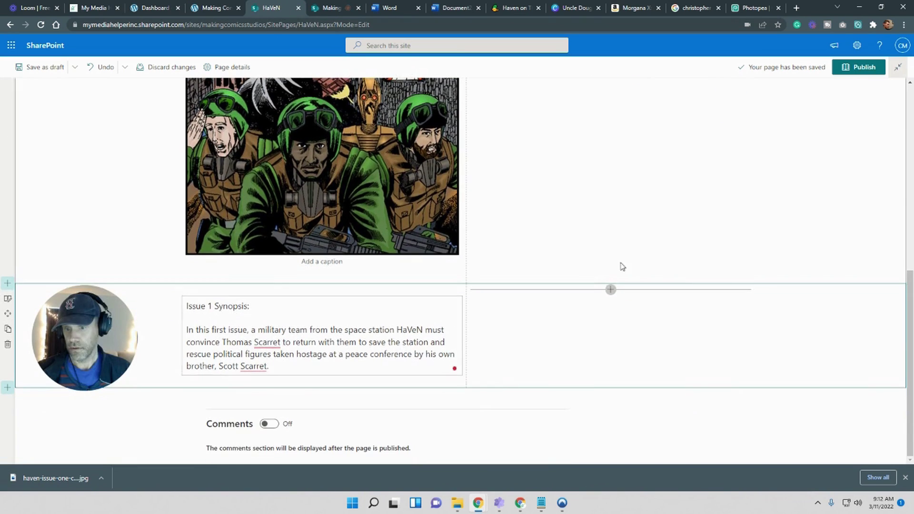
click(611, 290)
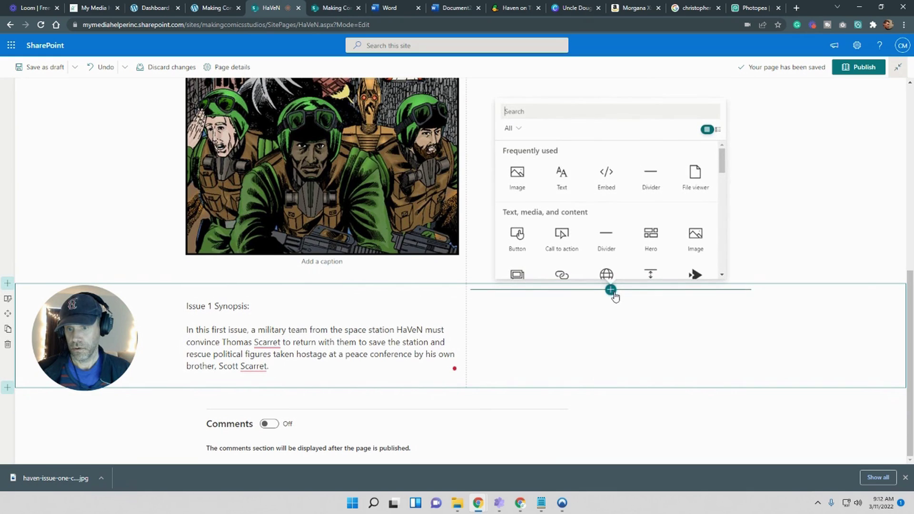
click(518, 188)
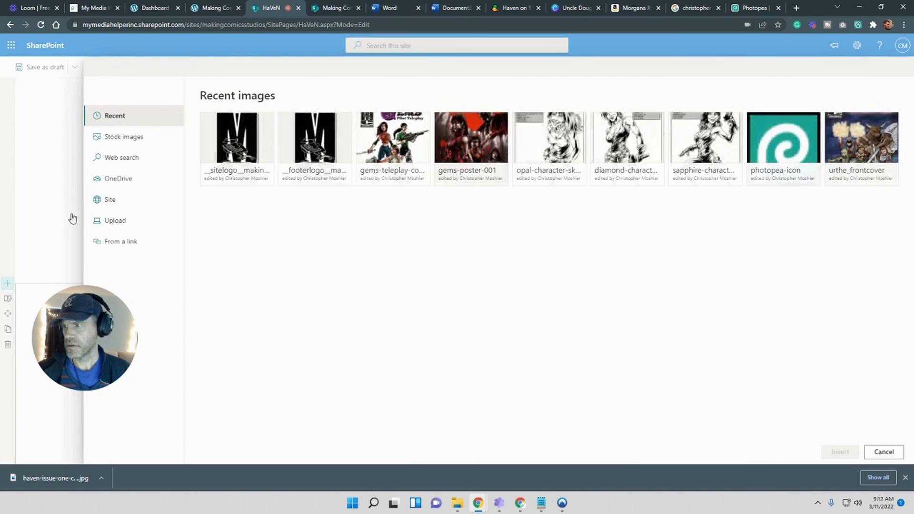
click(117, 209)
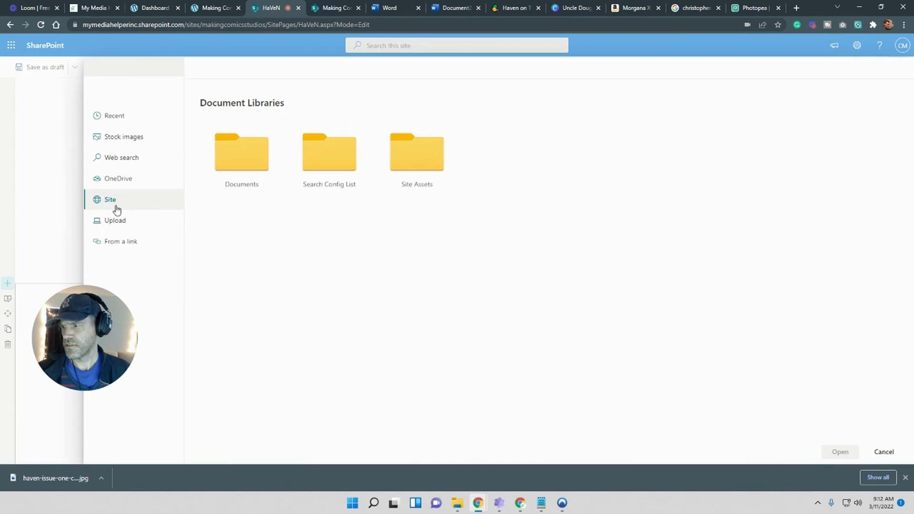
click(422, 167)
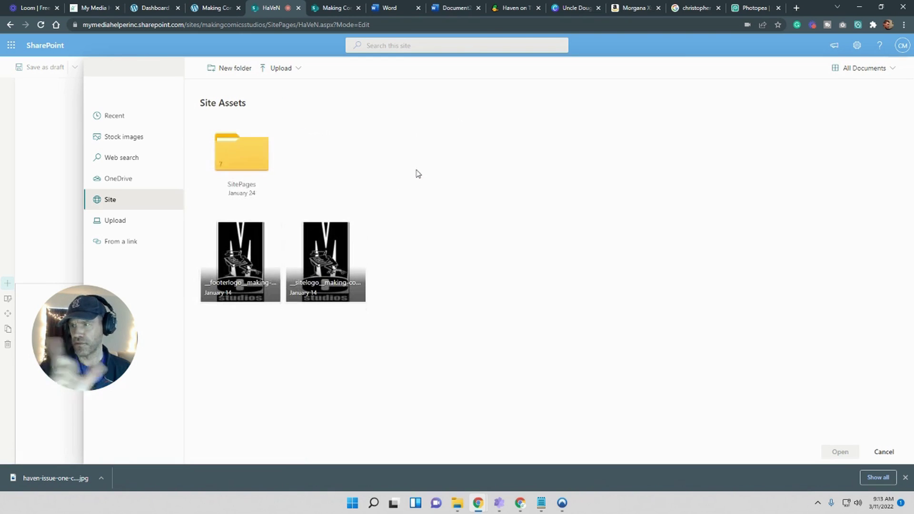
click(223, 155)
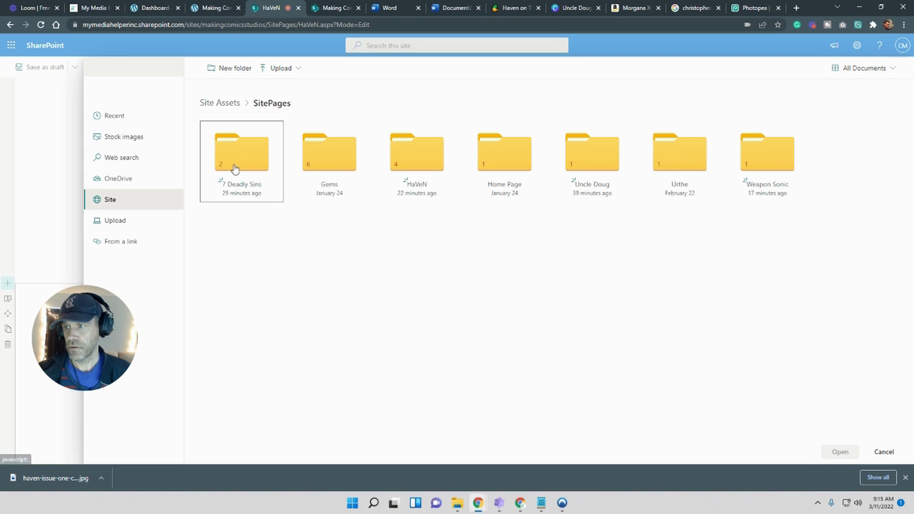
click(428, 164)
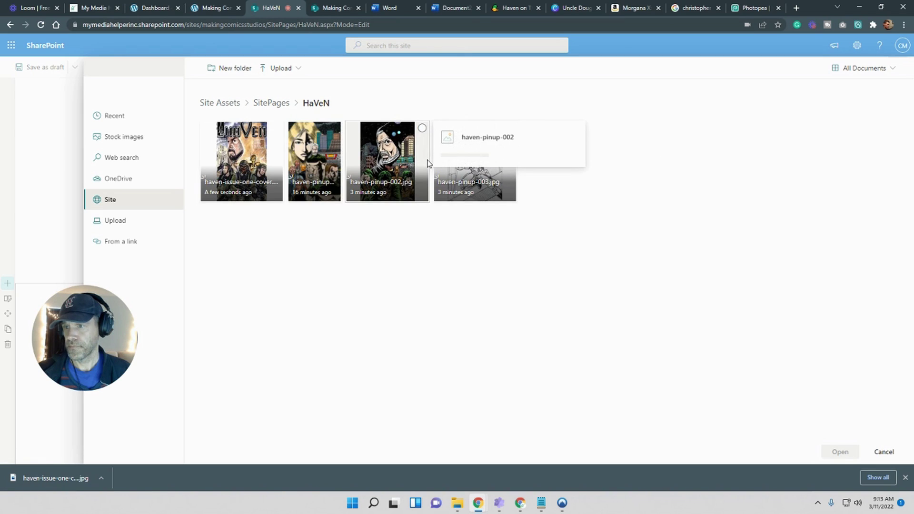
click(224, 172)
click(840, 451)
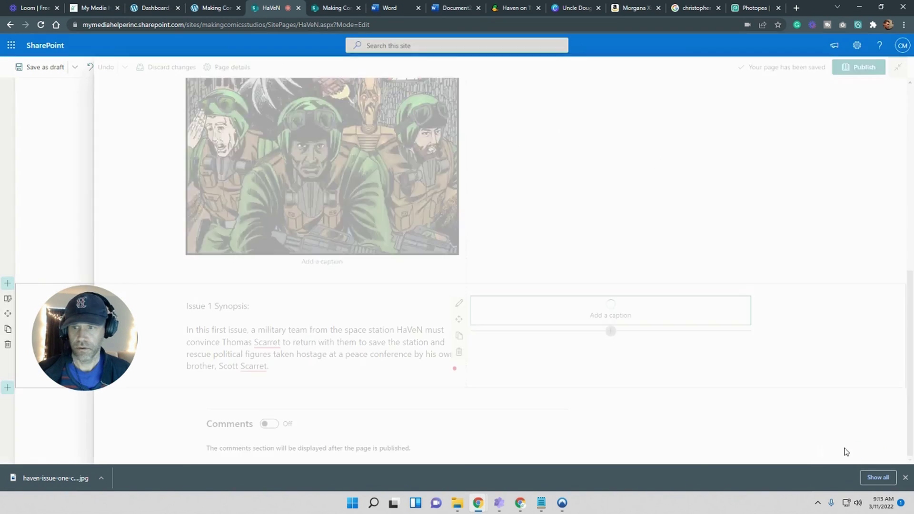
scroll(825, 414, down, 8)
scroll(421, 307, up, 3)
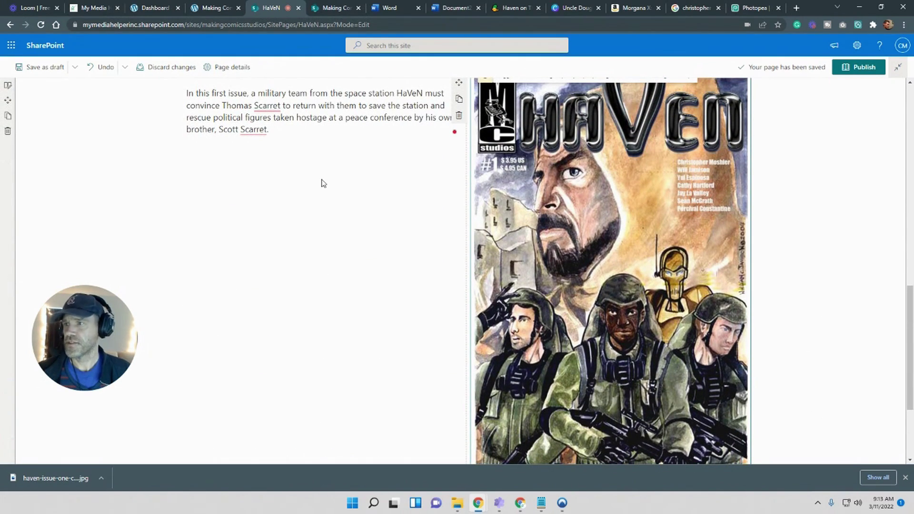
scroll(320, 184, up, 3)
Check the Issue 1 synopsis and artwork previews on the old site's Haven page, and return to the SharePoint HaVeN page
click(210, 8)
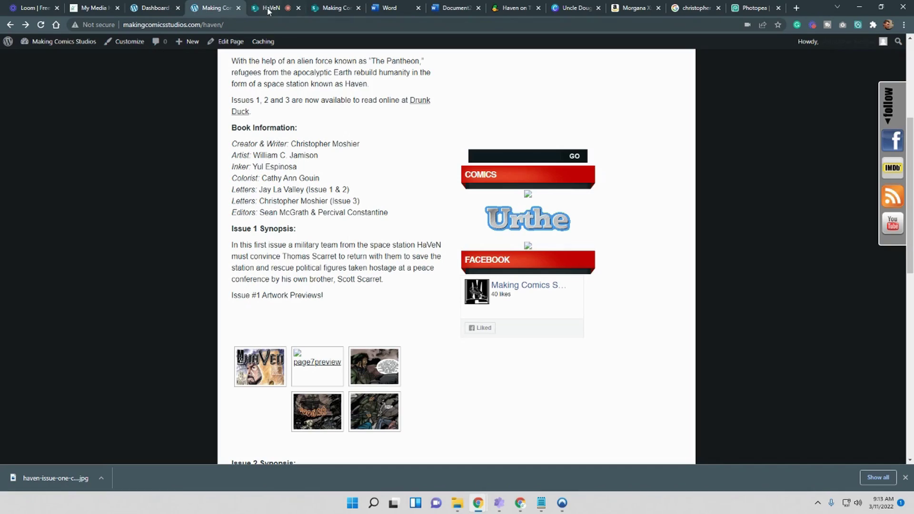
scroll(376, 257, down, 2)
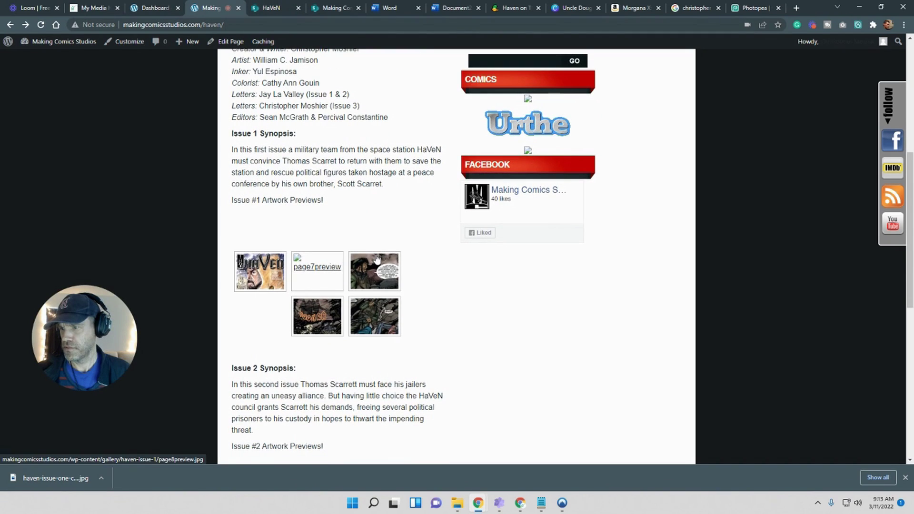
scroll(377, 258, up, 3)
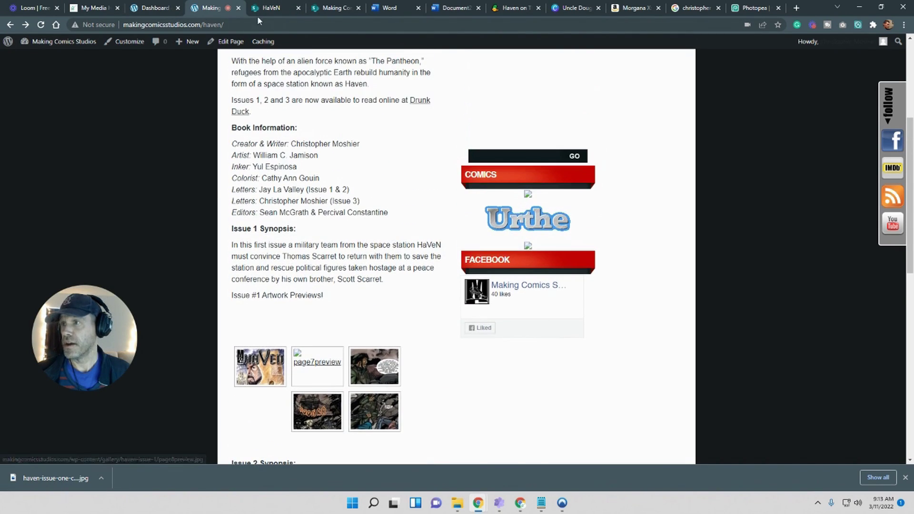
click(269, 8)
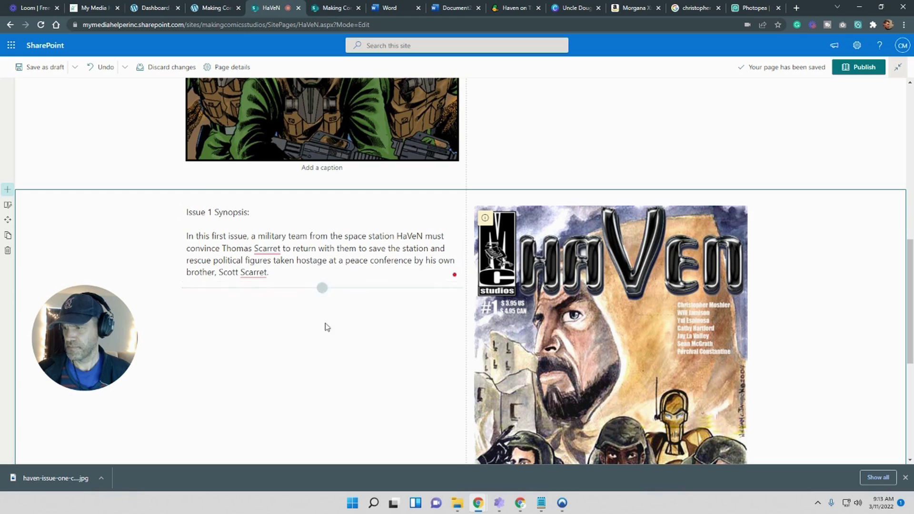
Review how the Issue 1 synopsis and cover image are laid out in the two-column section
scroll(325, 327, down, 5)
scroll(337, 308, up, 3)
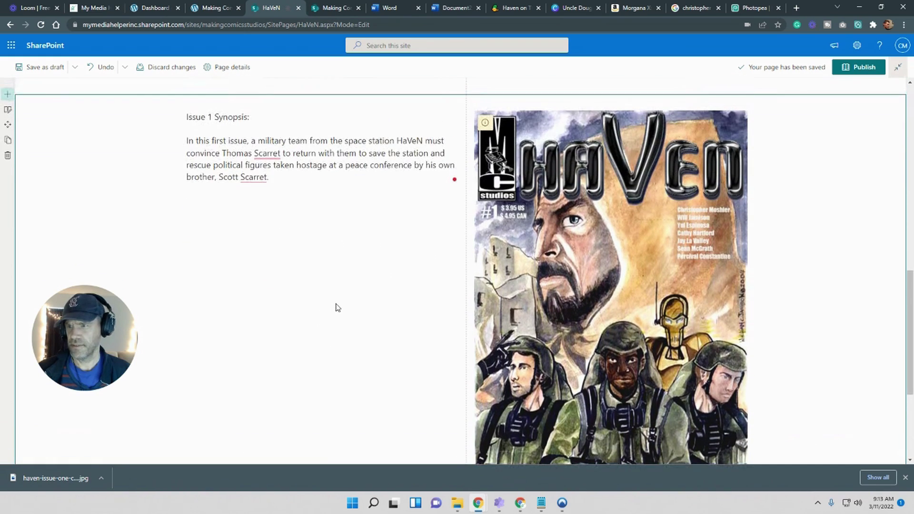
click(263, 180)
click(381, 276)
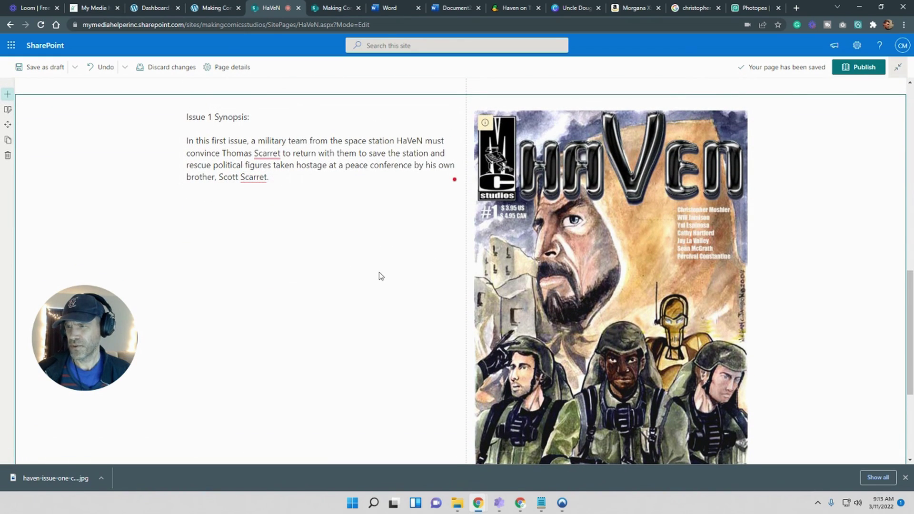
scroll(798, 257, down, 5)
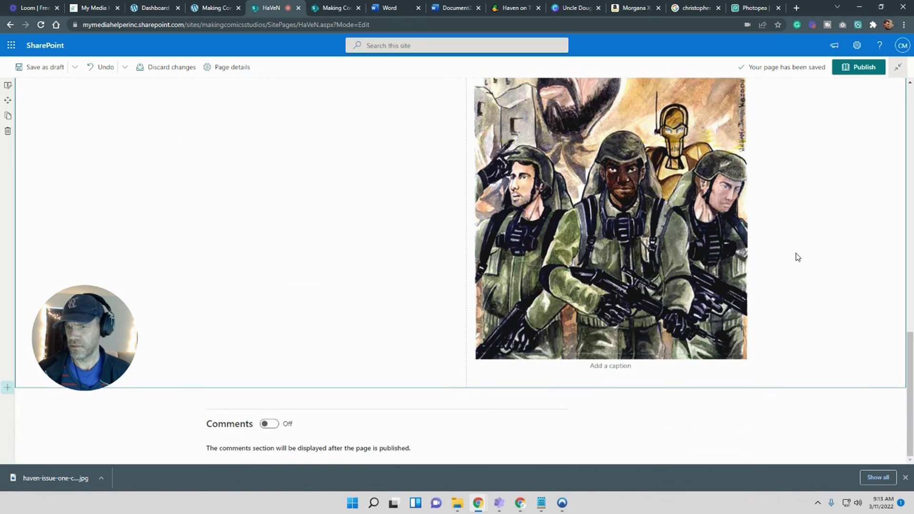
scroll(798, 257, up, 5)
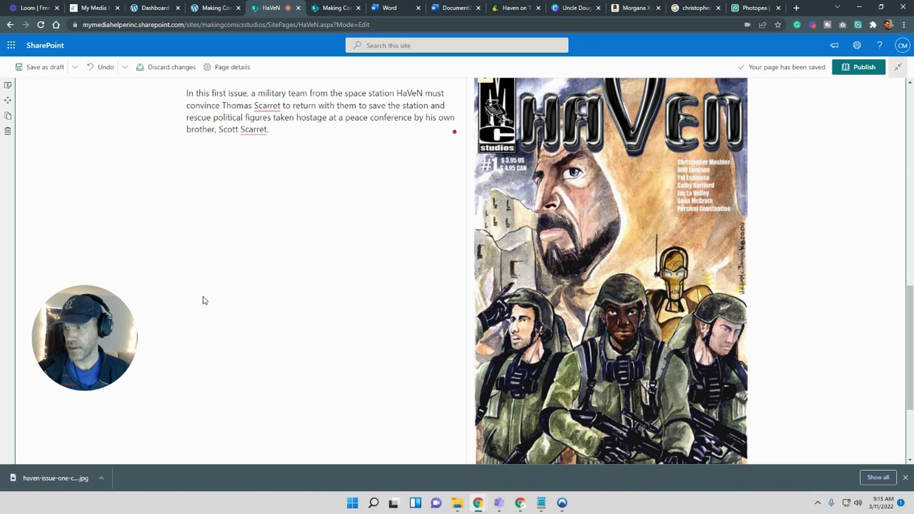
scroll(263, 271, down, 5)
scroll(325, 271, up, 7)
scroll(422, 337, down, 5)
scroll(422, 337, up, 8)
scroll(425, 337, down, 2)
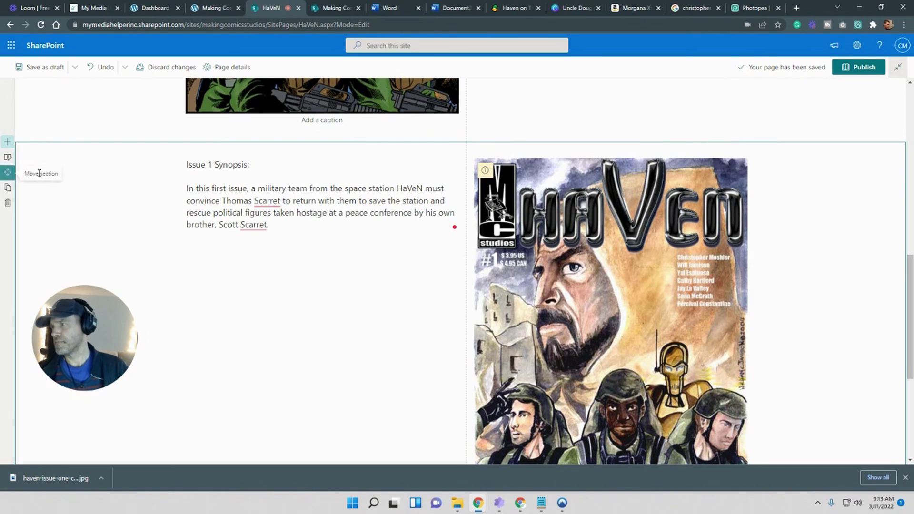
Try the light tinted background on the Issue 1 section, and set its background shading to Strong
click(8, 158)
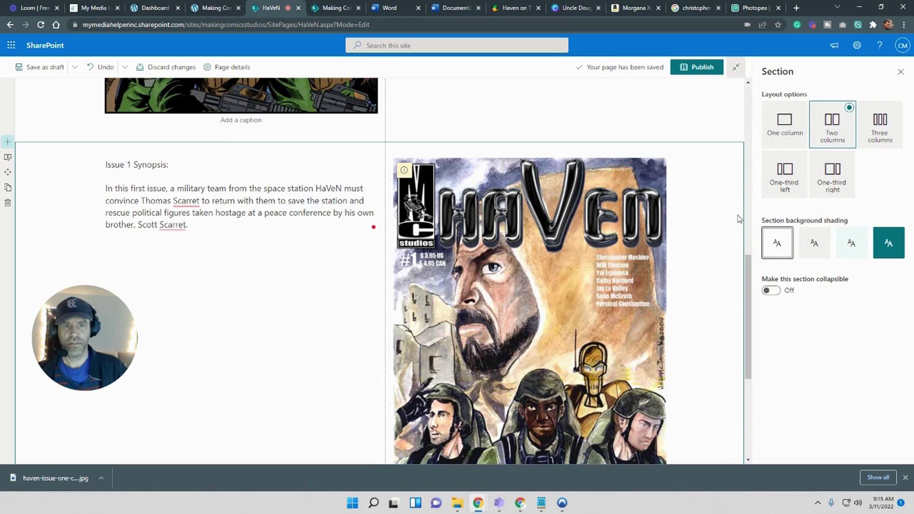
click(851, 245)
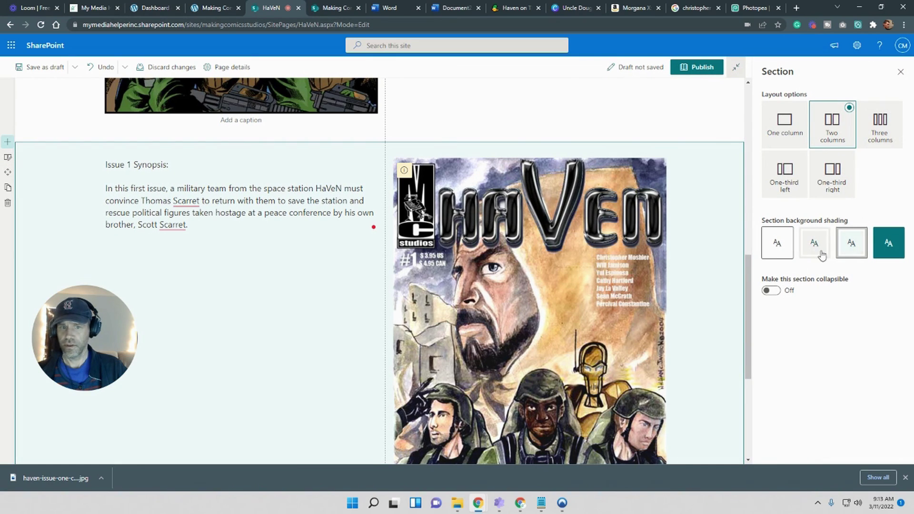
click(890, 243)
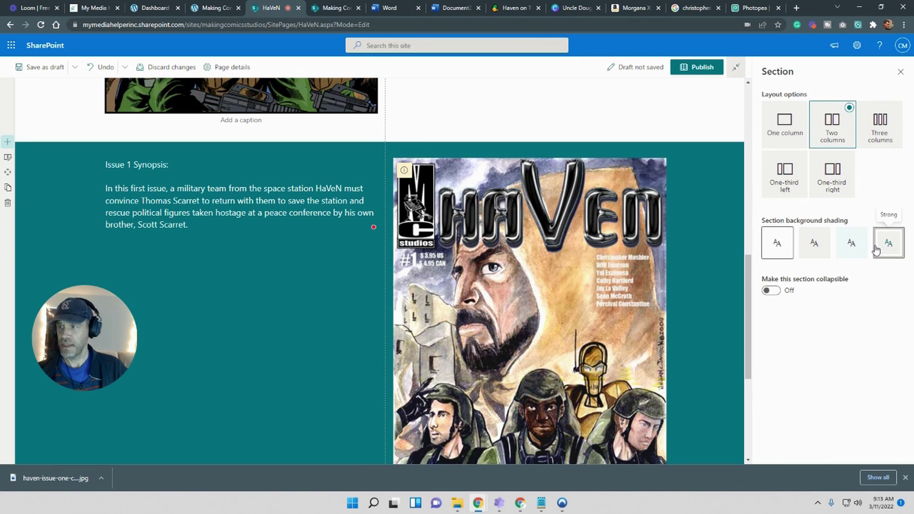
Try Neutral background shading on the Issue 1 section, and set its shading back to None
click(815, 254)
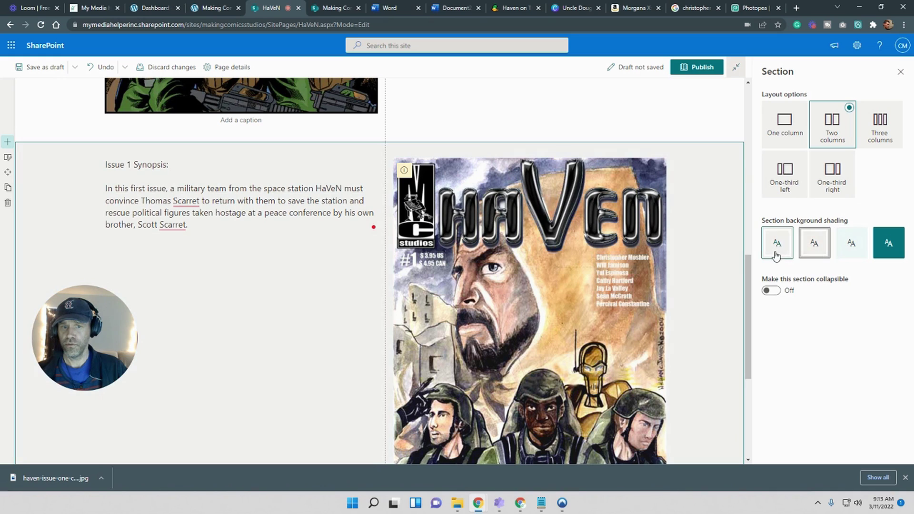
click(778, 256)
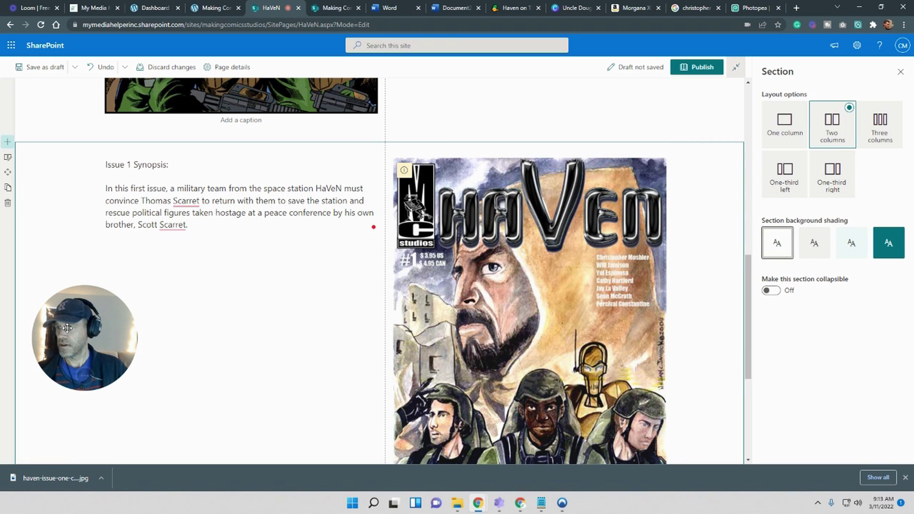
scroll(195, 327, up, 4)
scroll(200, 324, down, 4)
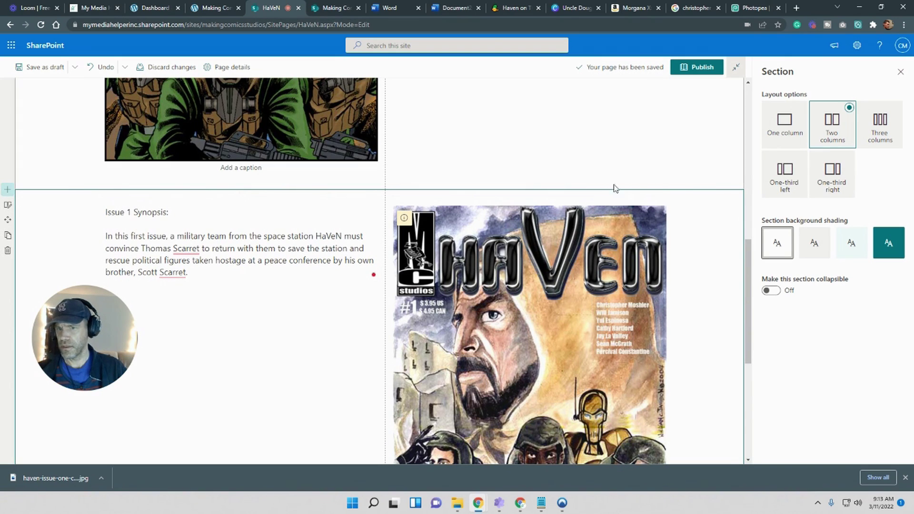
Insert a one-column section with a Divider web part above the Issue 1 section, and save the page as a draft
click(7, 190)
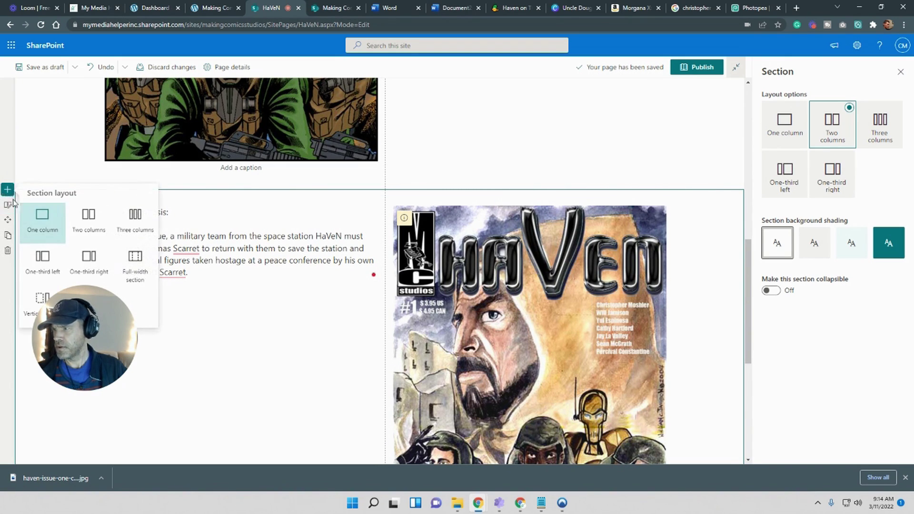
click(47, 220)
click(386, 196)
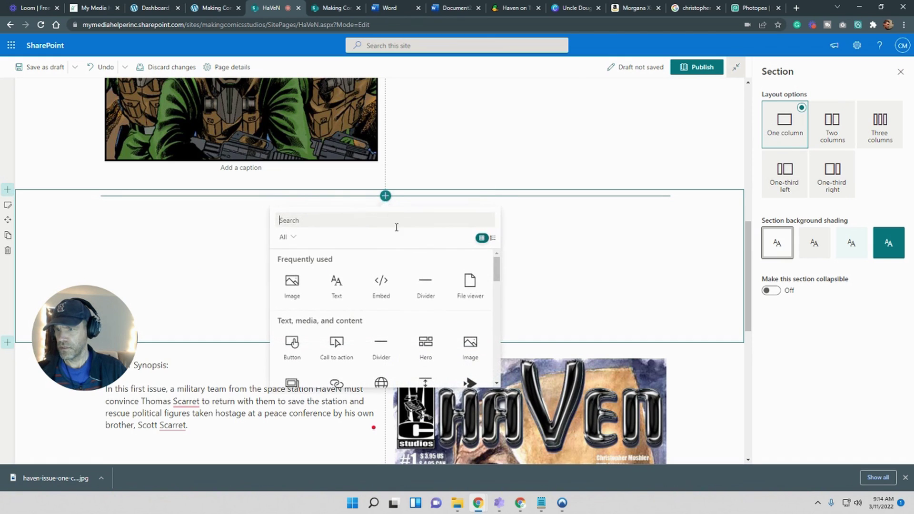
click(431, 290)
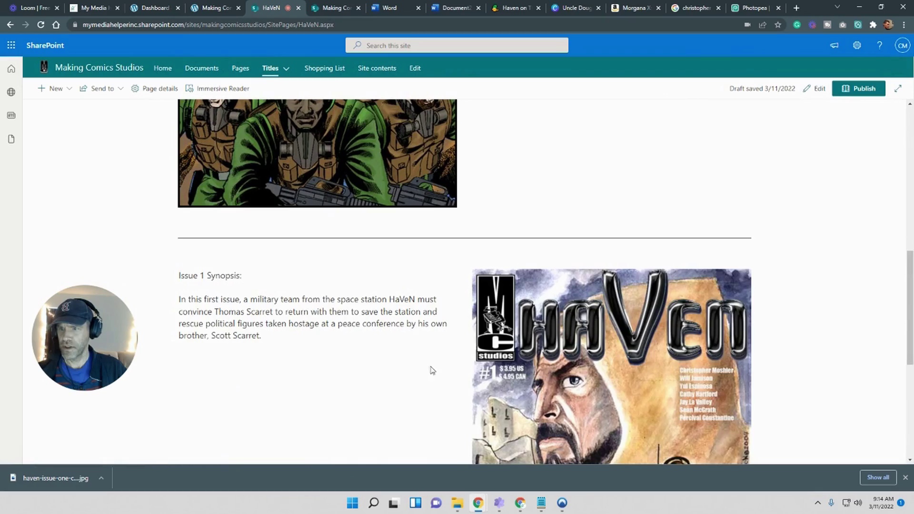
Review the saved HaVeN page from the banner and synopsis through the divider to the Issue 1 synopsis and cover image
scroll(457, 368, up, 4)
scroll(457, 367, up, 5)
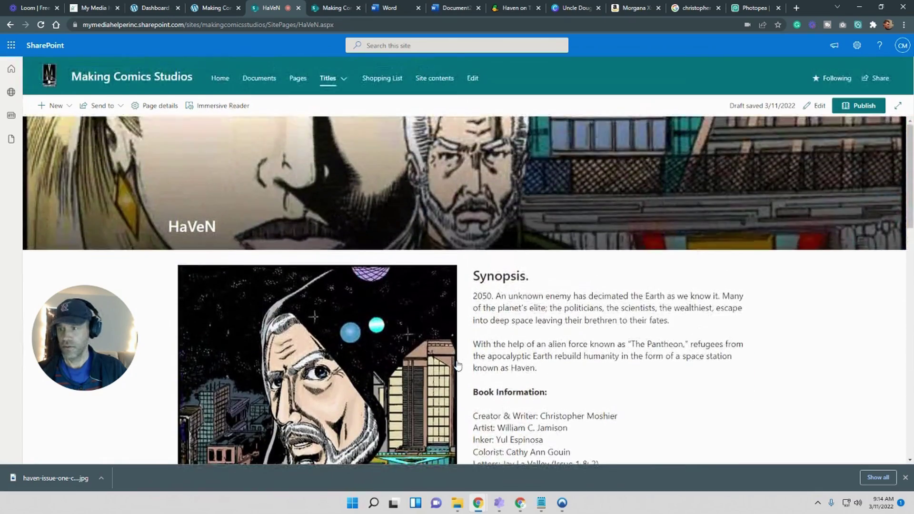
scroll(457, 367, down, 8)
scroll(457, 365, down, 1)
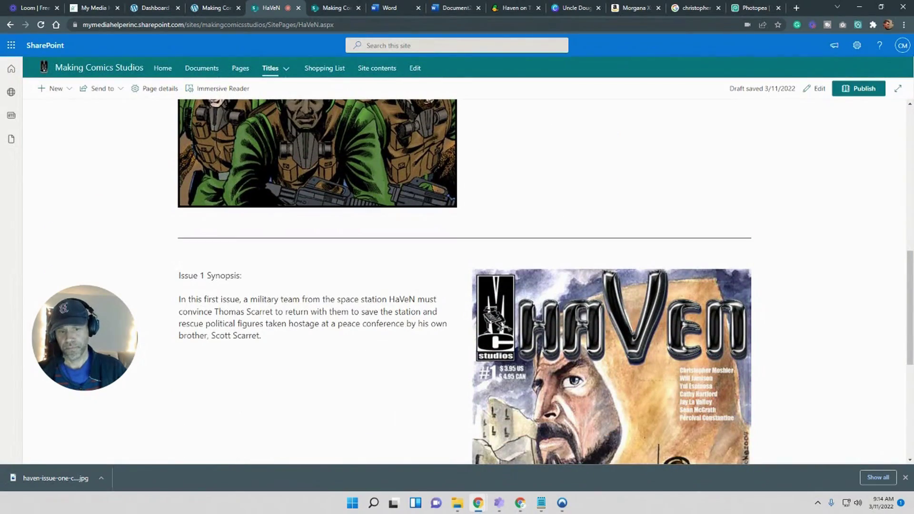
click(907, 479)
scroll(790, 412, up, 9)
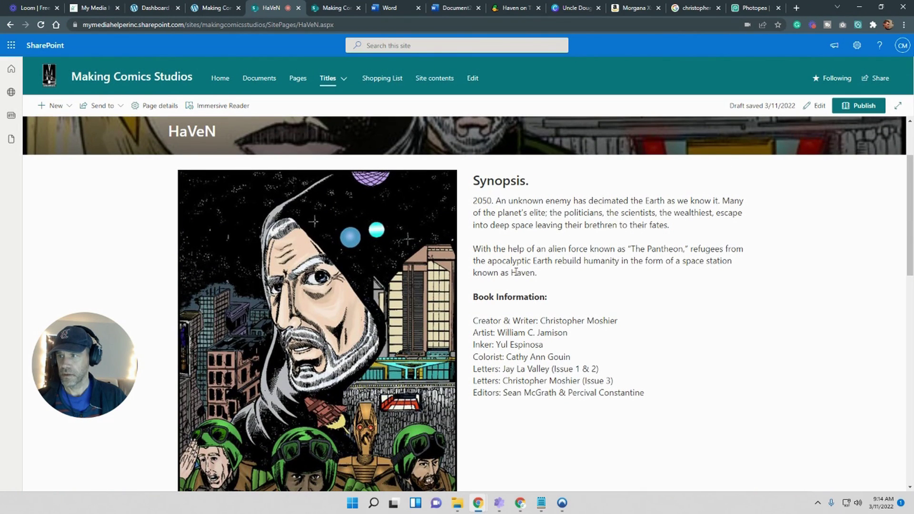
scroll(544, 259, down, 10)
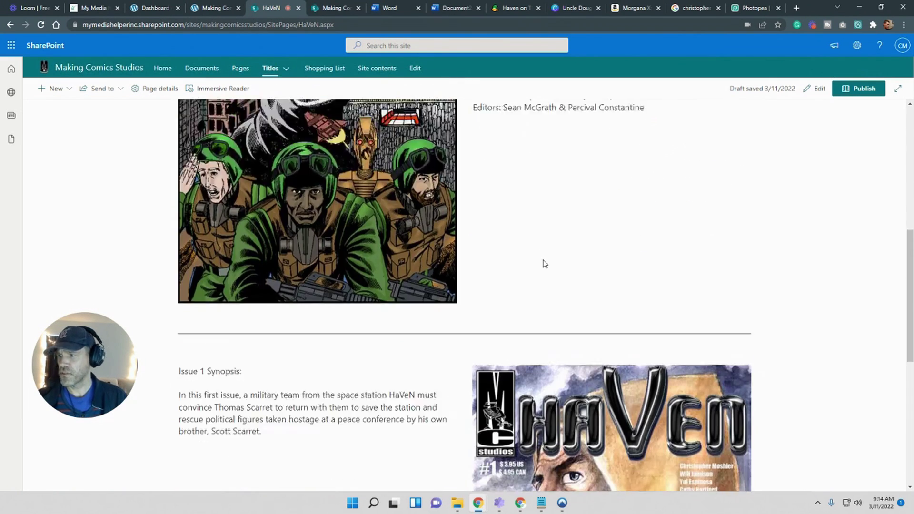
scroll(544, 264, down, 5)
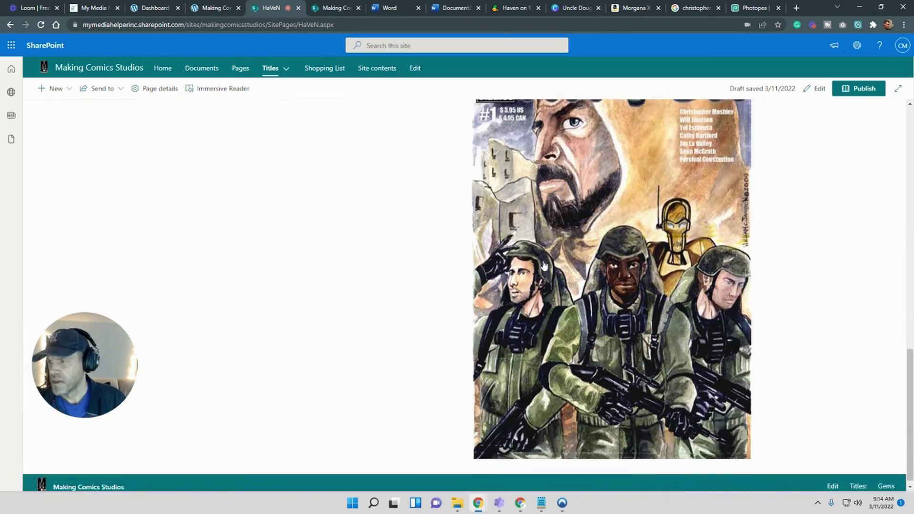
scroll(544, 264, up, 10)
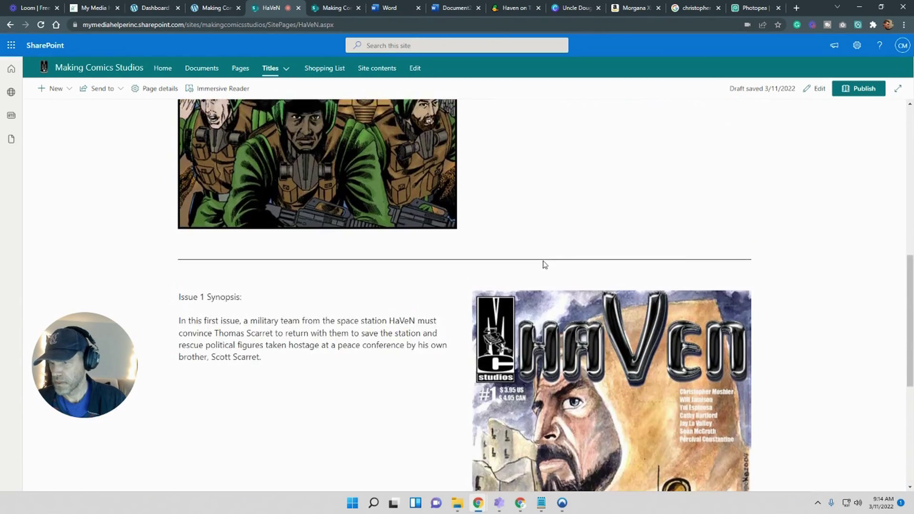
scroll(544, 265, up, 5)
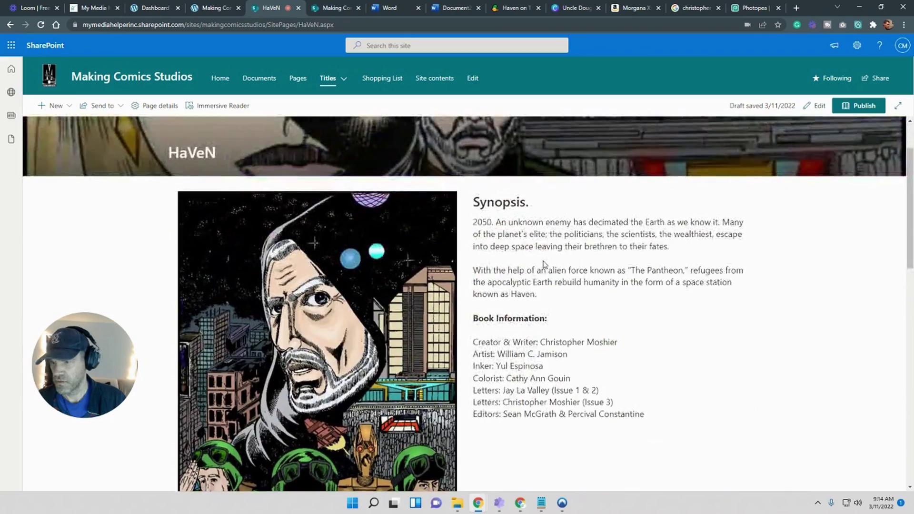
scroll(544, 265, down, 15)
scroll(544, 265, up, 5)
scroll(544, 265, up, 1)
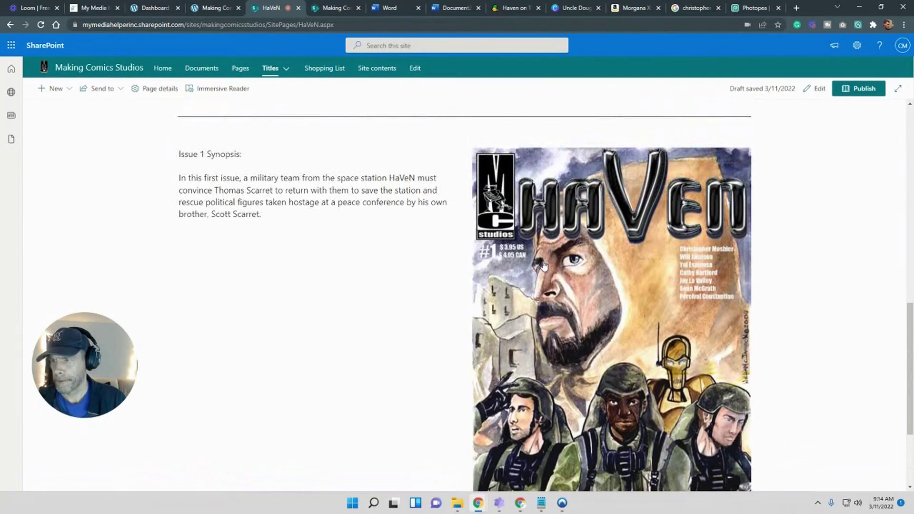
scroll(544, 265, up, 10)
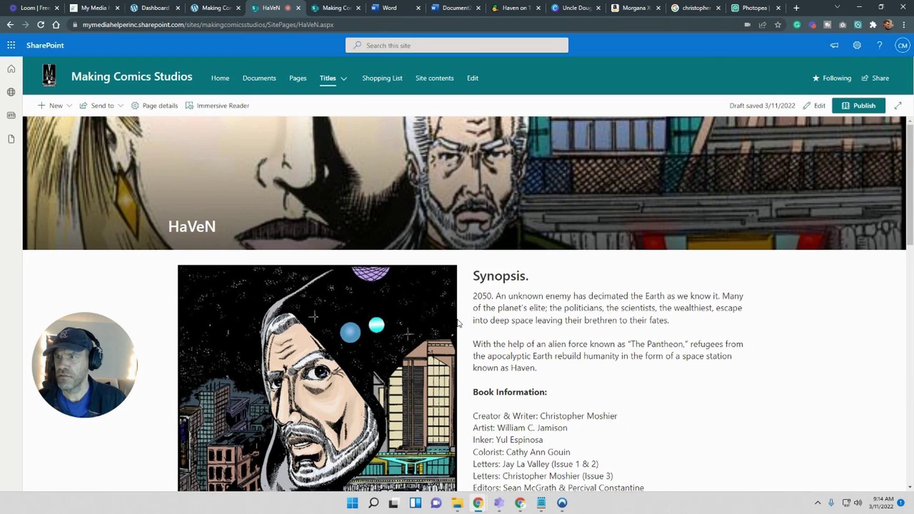
Copy the HaVeN page's address and open it in a new browser tab placed before the existing HaVeN tab
click(328, 78)
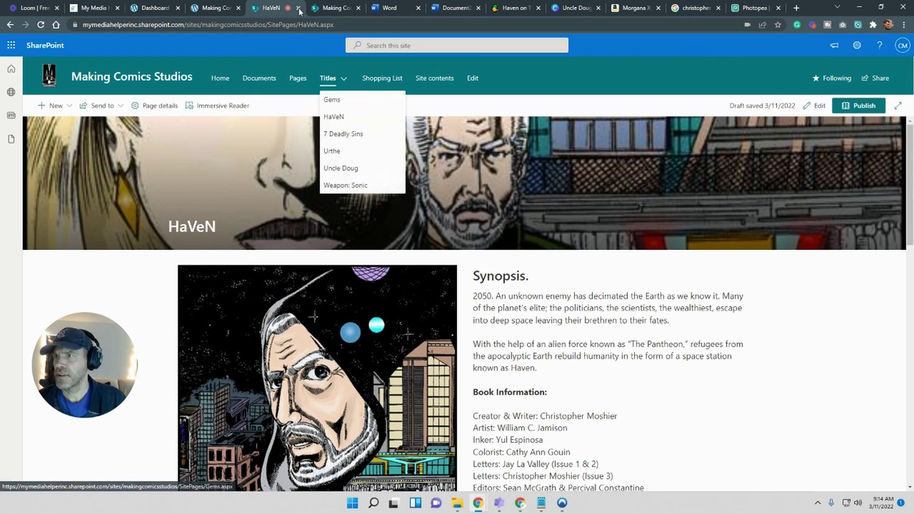
right_click(265, 25)
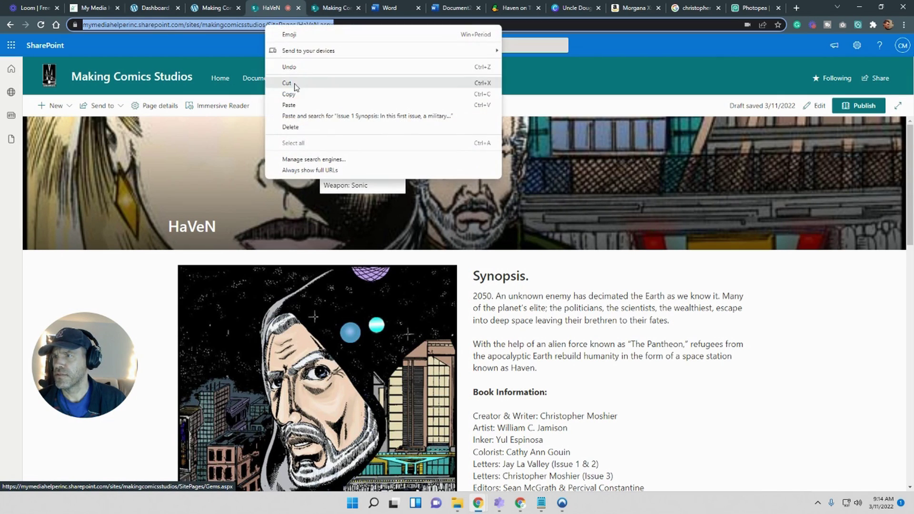
click(290, 92)
right_click(267, 8)
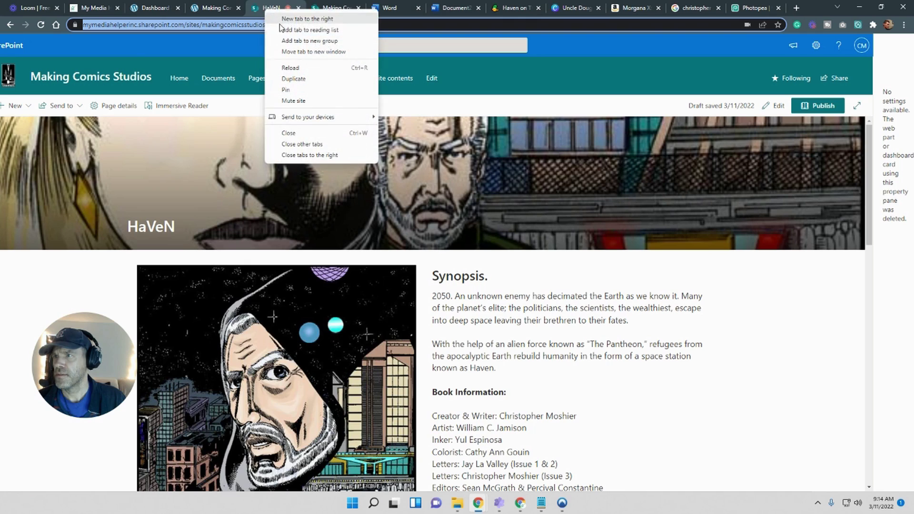
click(281, 18)
drag(317, 8, 260, 12)
right_click(245, 26)
click(278, 94)
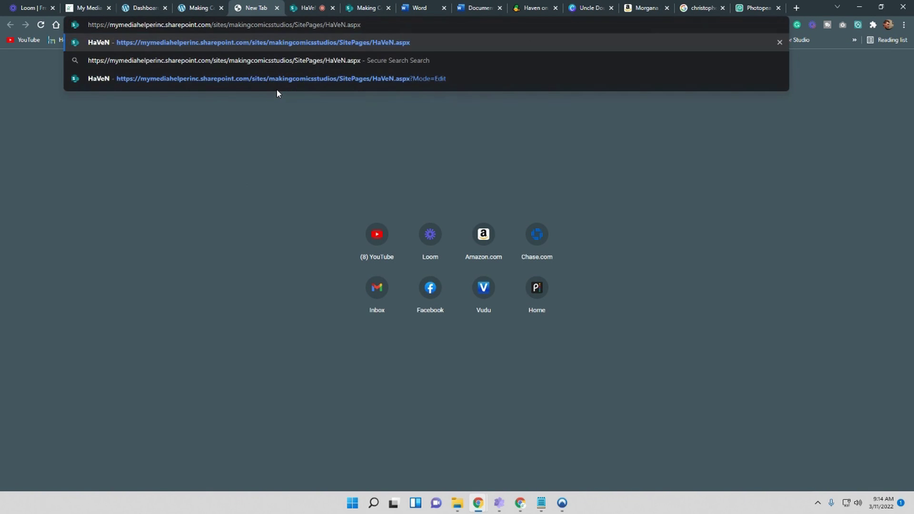
key(Return)
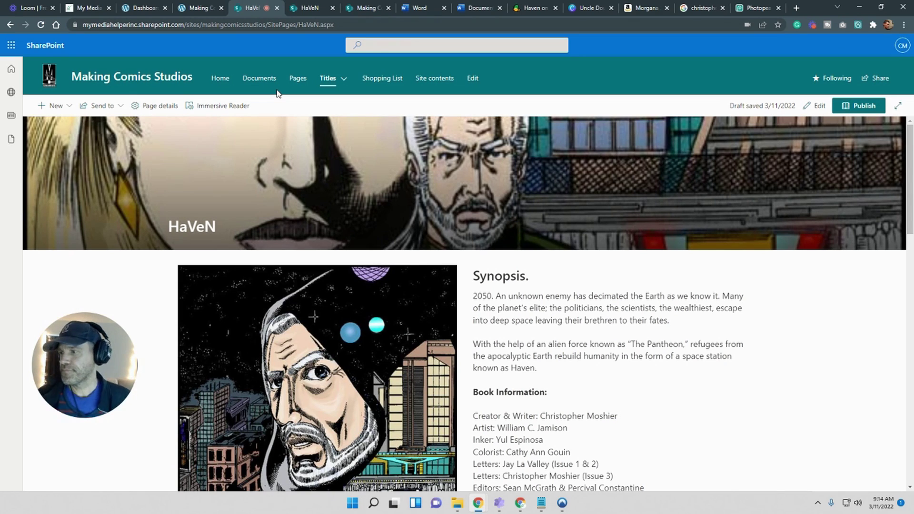
Open the Making Comics Studios home page, check the Urthe page linked from its hero tile, and return to the home page
click(102, 81)
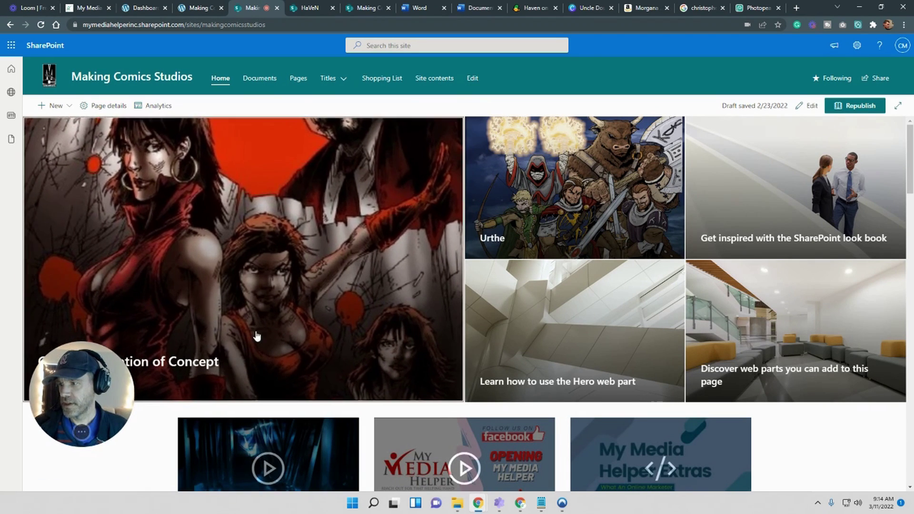
scroll(255, 336, down, 1)
scroll(257, 335, up, 1)
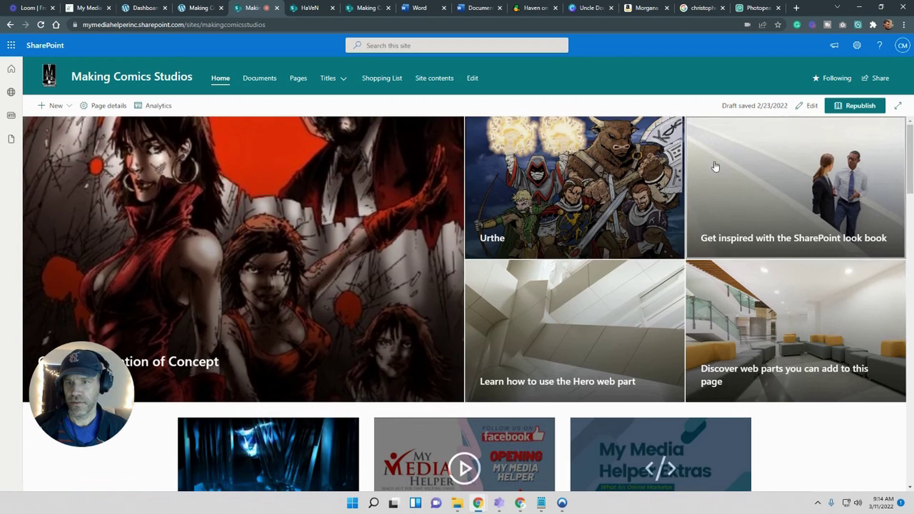
mouse_move(99, 432)
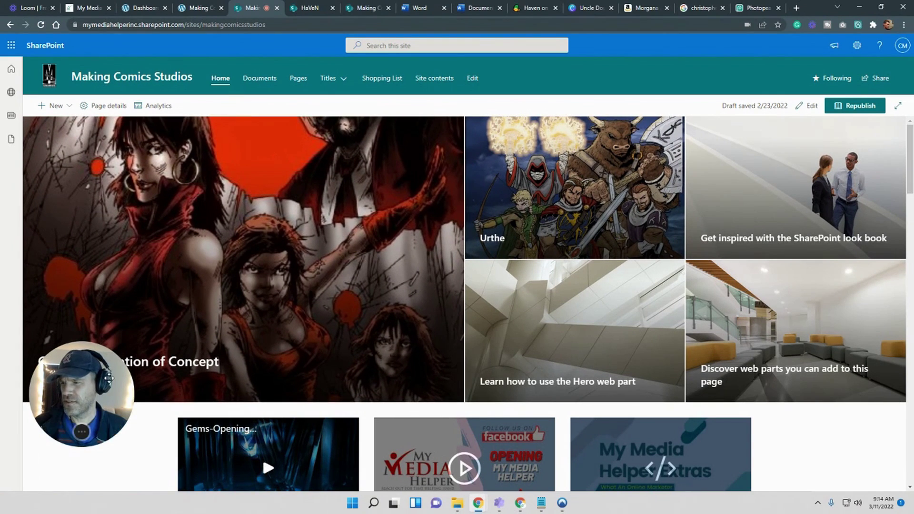
drag(109, 377, 115, 400)
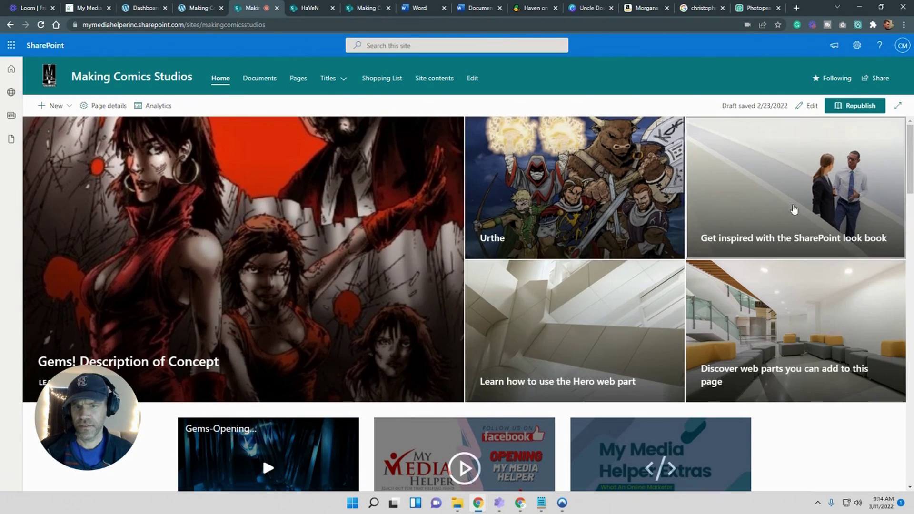
click(552, 207)
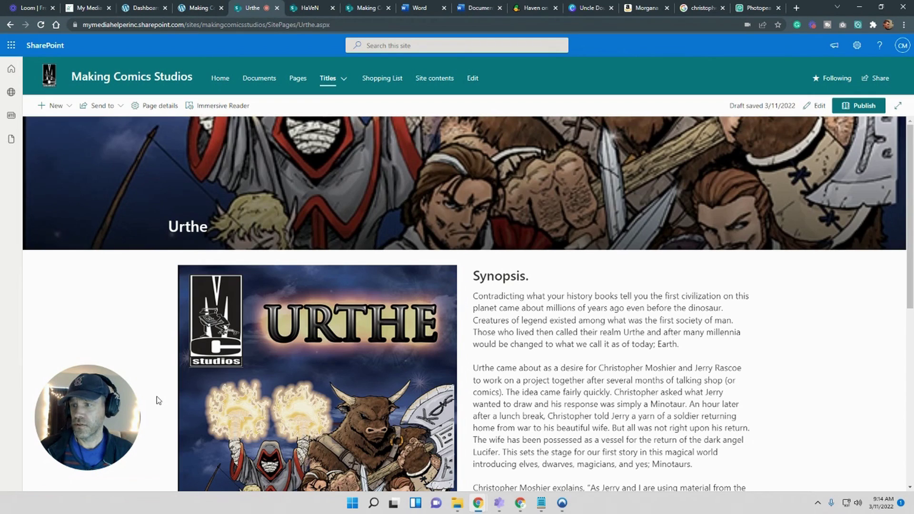
click(10, 25)
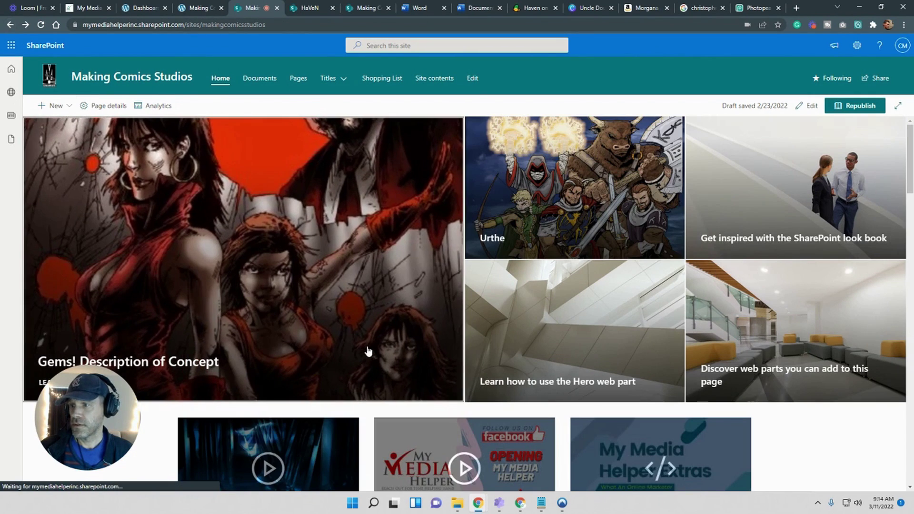
Open the Gems page from the home page's large hero tile and review its placeholder image and template text
click(314, 271)
scroll(508, 322, down, 3)
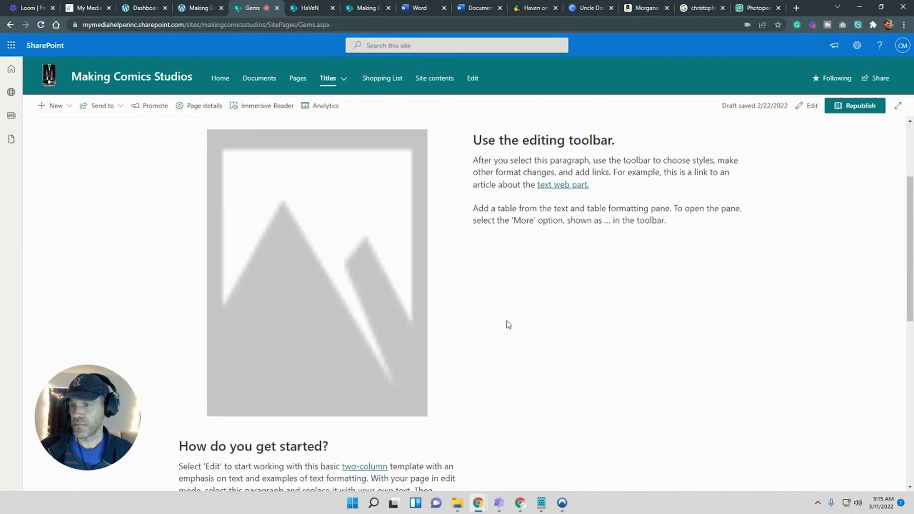
scroll(263, 154, up, 3)
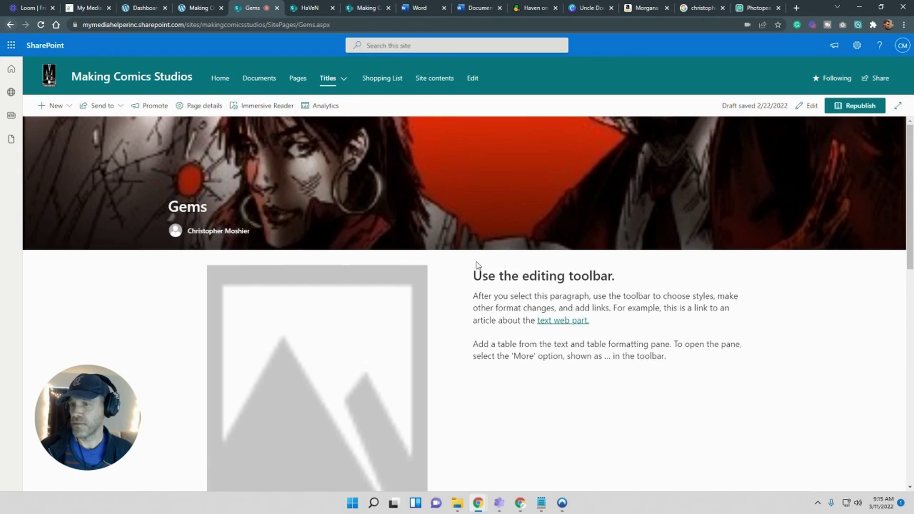
scroll(579, 332, down, 12)
scroll(582, 332, up, 7)
scroll(584, 332, down, 5)
scroll(668, 241, up, 2)
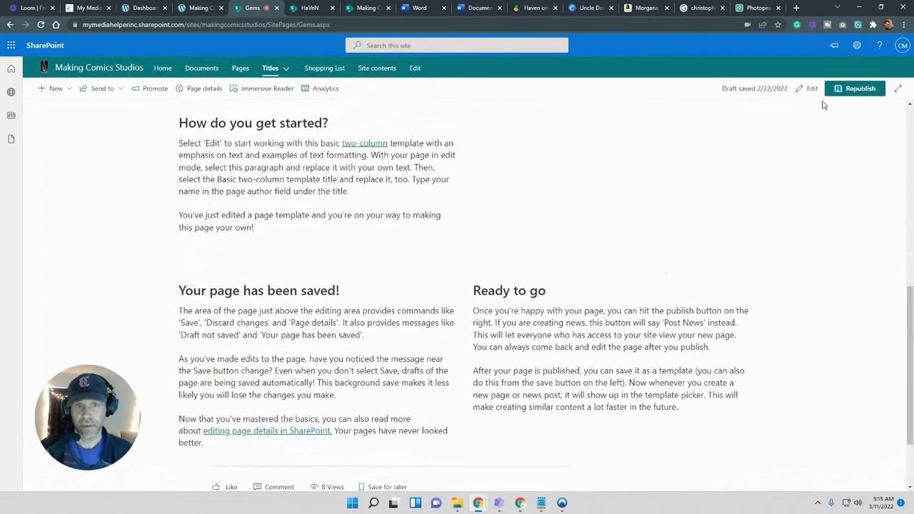
Put the Gems page in edit mode and turn off its comments
click(809, 89)
scroll(457, 332, down, 8)
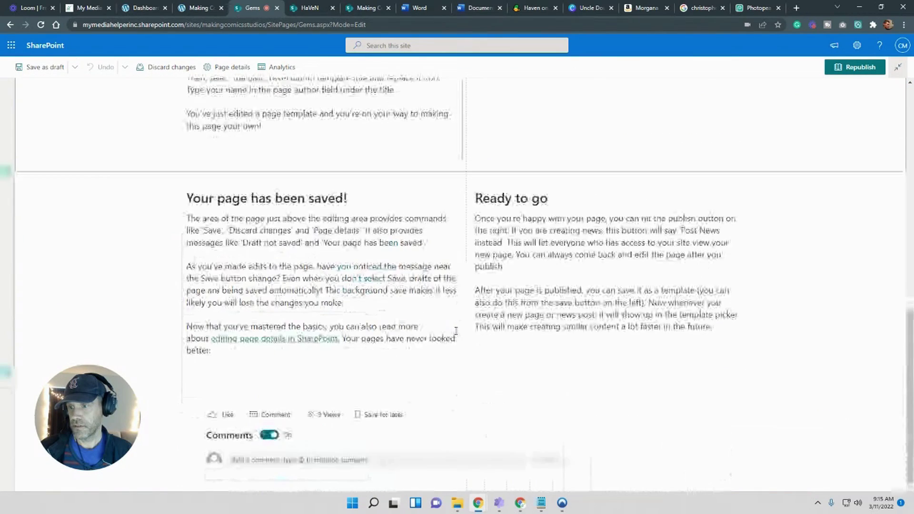
click(269, 434)
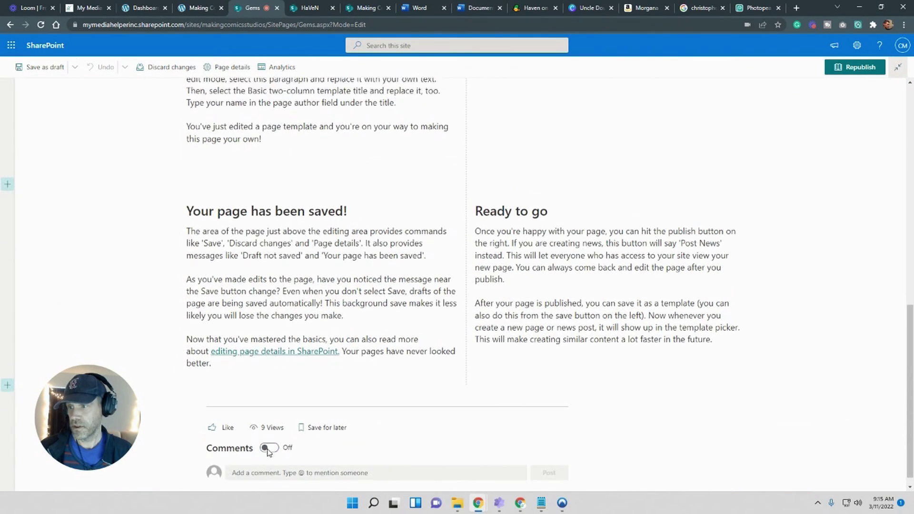
Delete the Gems page section containing the "Your page has been saved!" and "Ready to go" text
scroll(135, 234, up, 3)
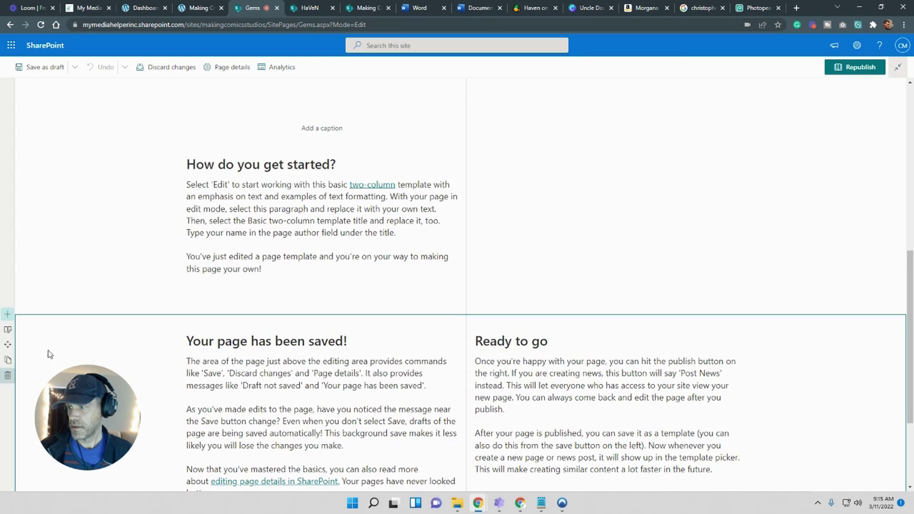
scroll(9, 353, down, 2)
click(9, 281)
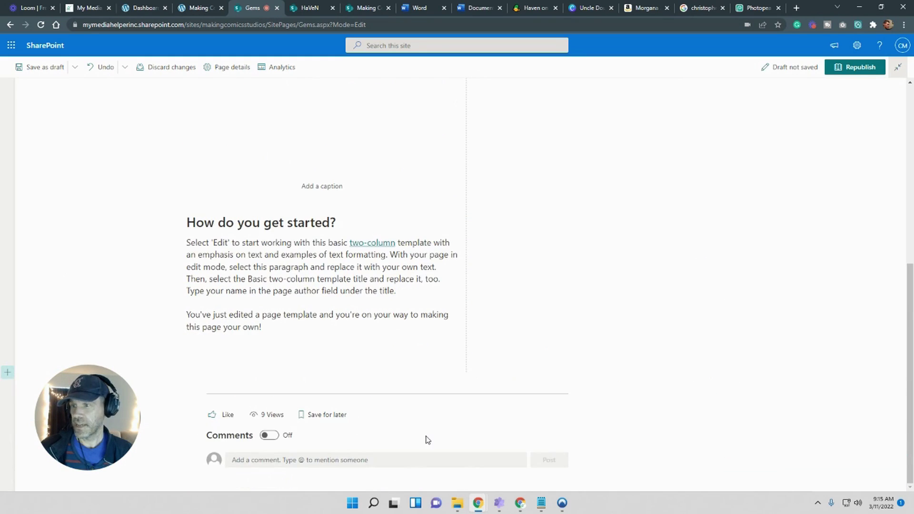
Open the Gems page on the old Making Comics Studios website as the source for the page text
scroll(500, 400, up, 5)
click(565, 234)
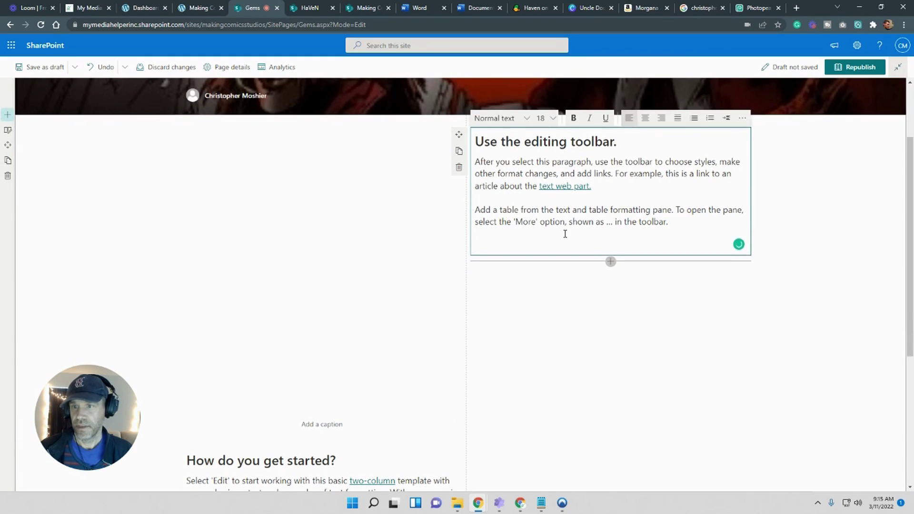
click(364, 7)
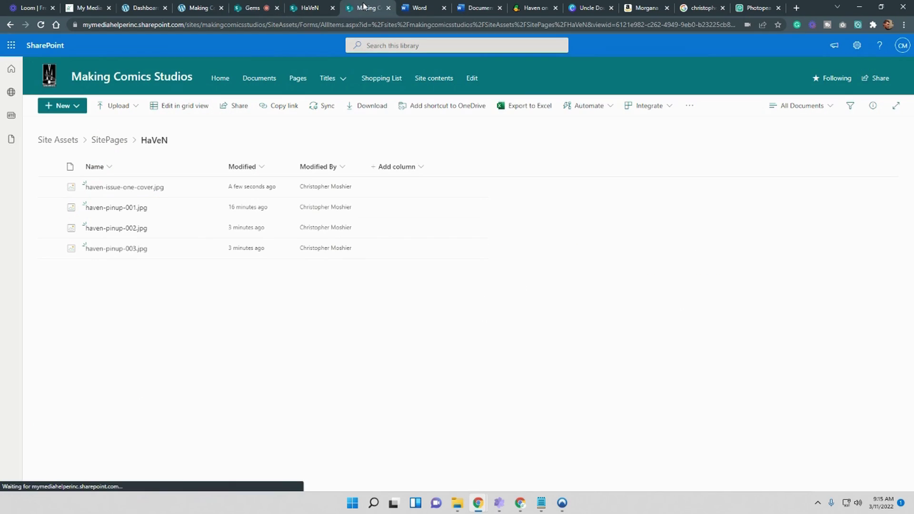
click(191, 9)
scroll(403, 321, up, 5)
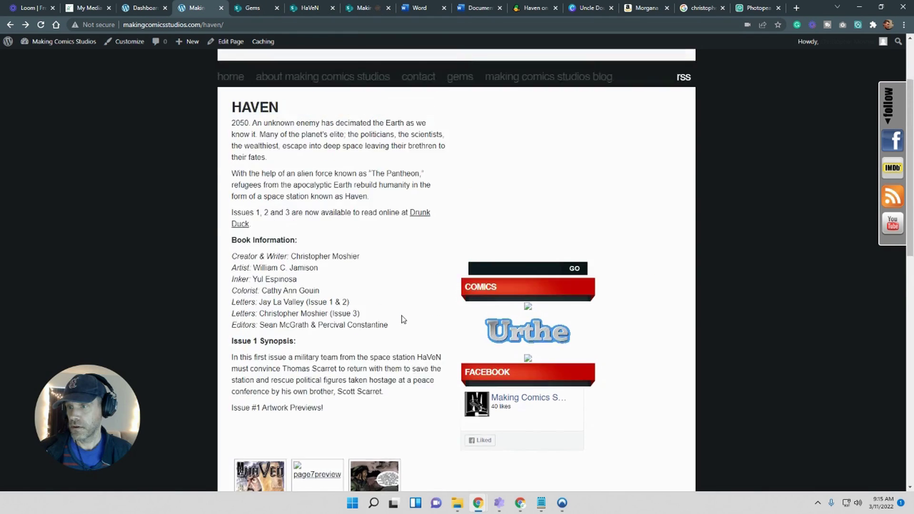
scroll(431, 326, down, 5)
scroll(441, 201, up, 5)
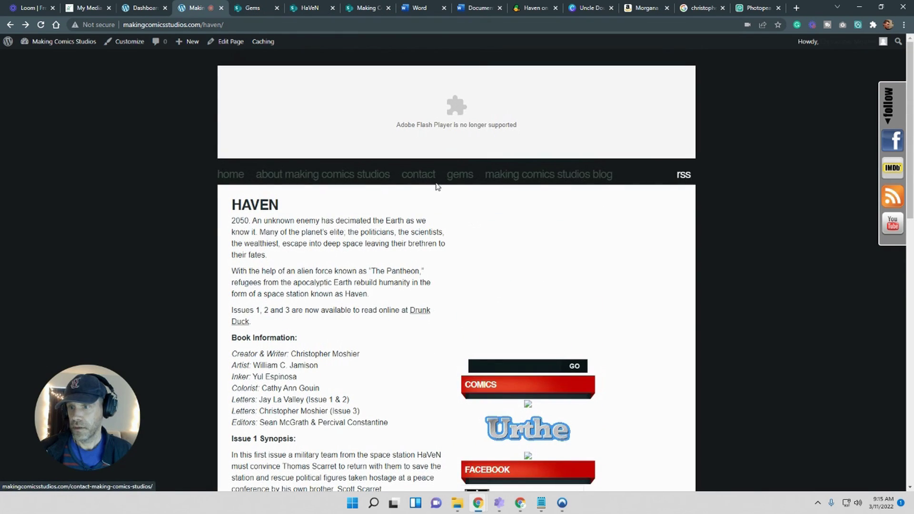
click(461, 175)
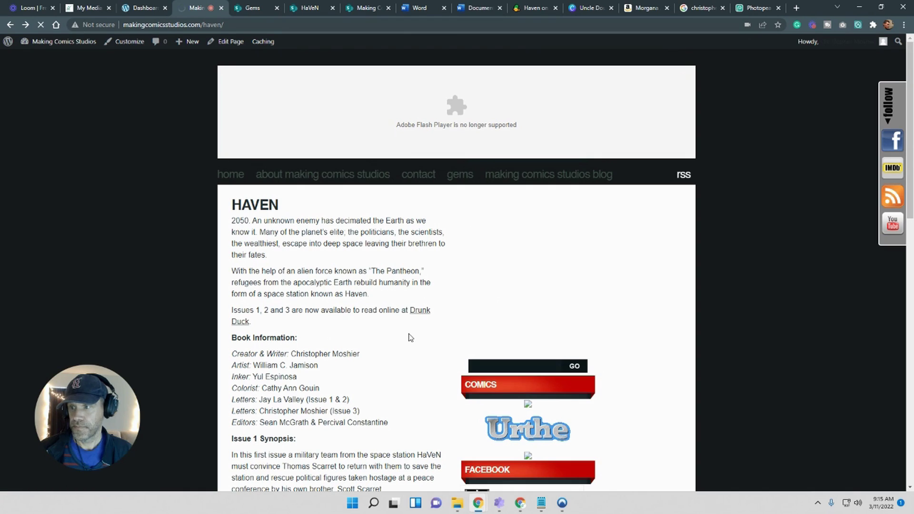
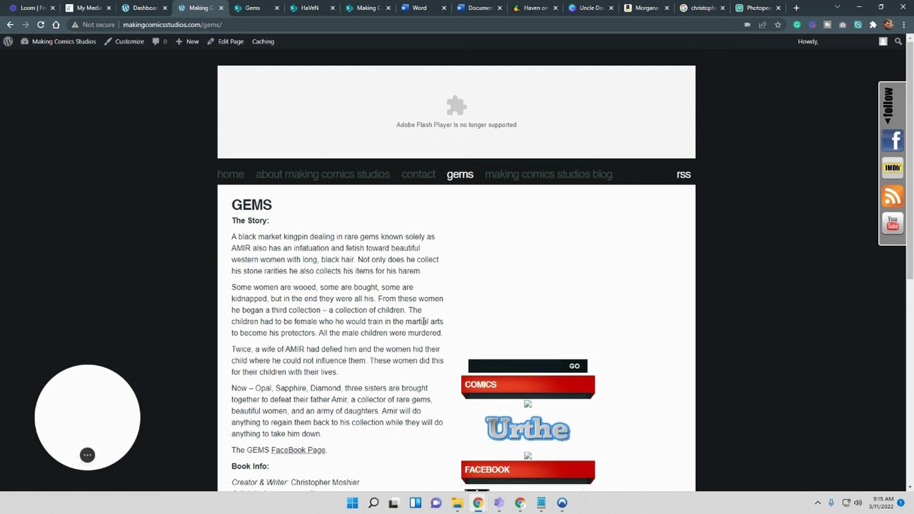
Copy the Gems story and book info from the website, from the "A black market kingpin" paragraph through "Character Concepts!"
scroll(422, 327, down, 3)
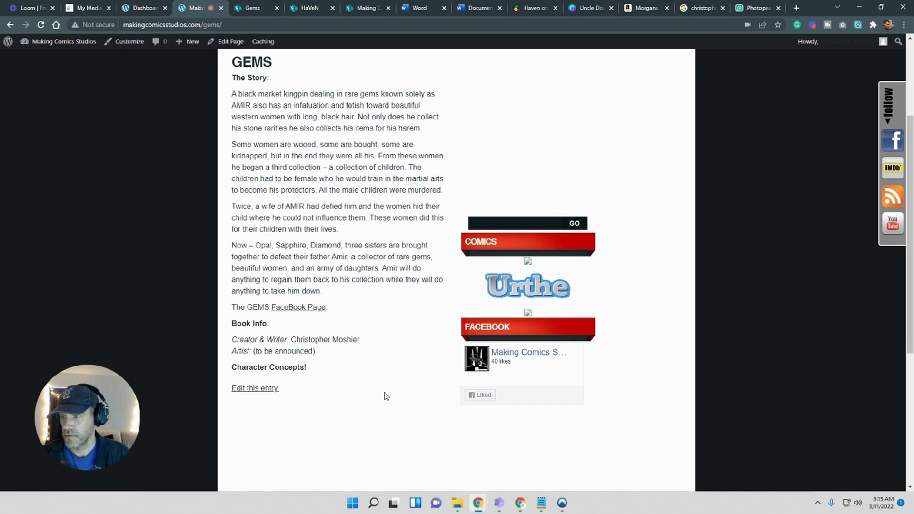
scroll(386, 397, up, 1)
drag(319, 419, 232, 141)
right_click(247, 145)
click(263, 159)
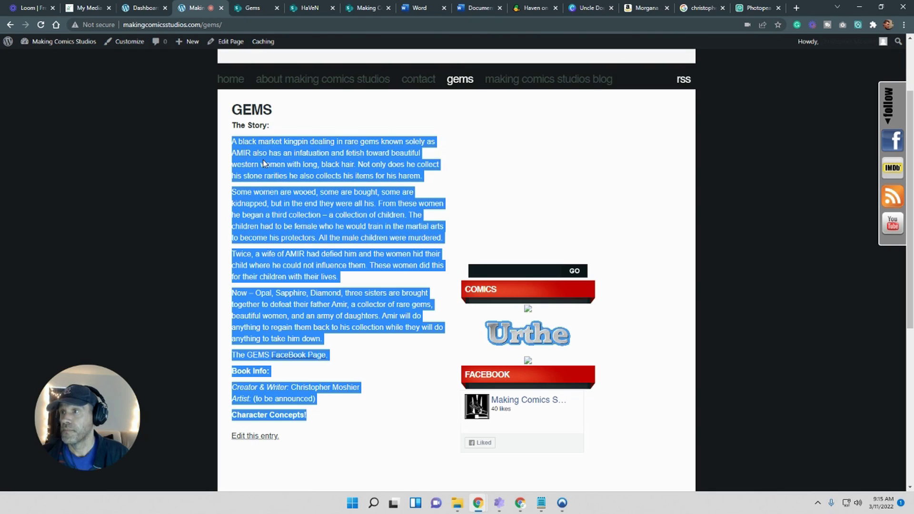
Replace the "Use the editing toolbar" heading on the SharePoint Gems page with "Synopsis."
click(256, 8)
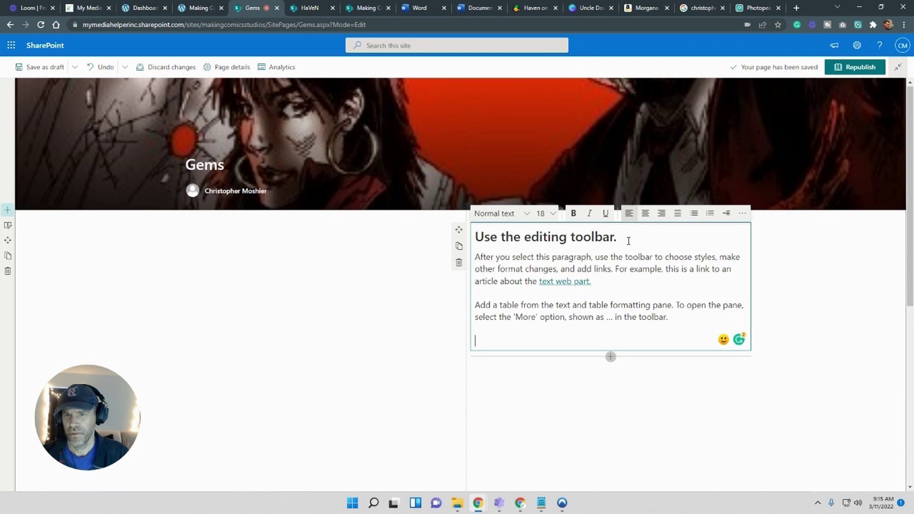
click(612, 237)
drag(614, 237, 469, 232)
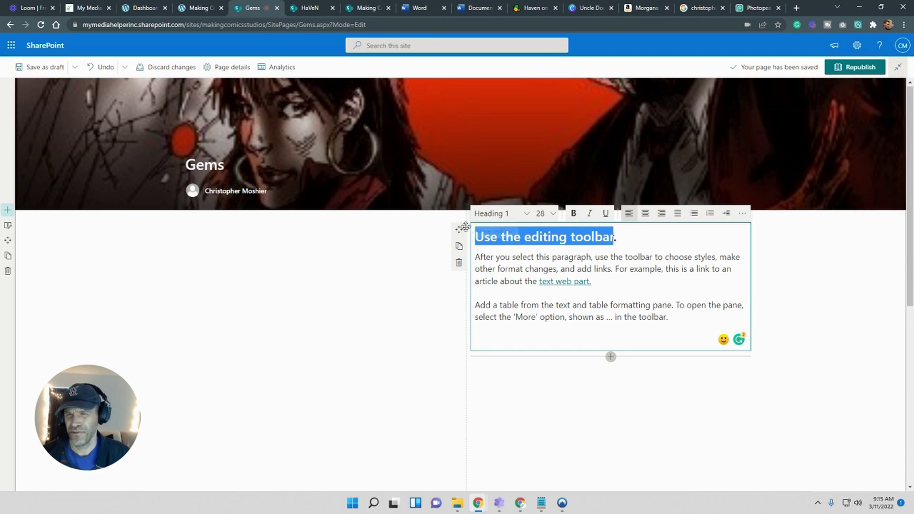
text(Synopsis.)
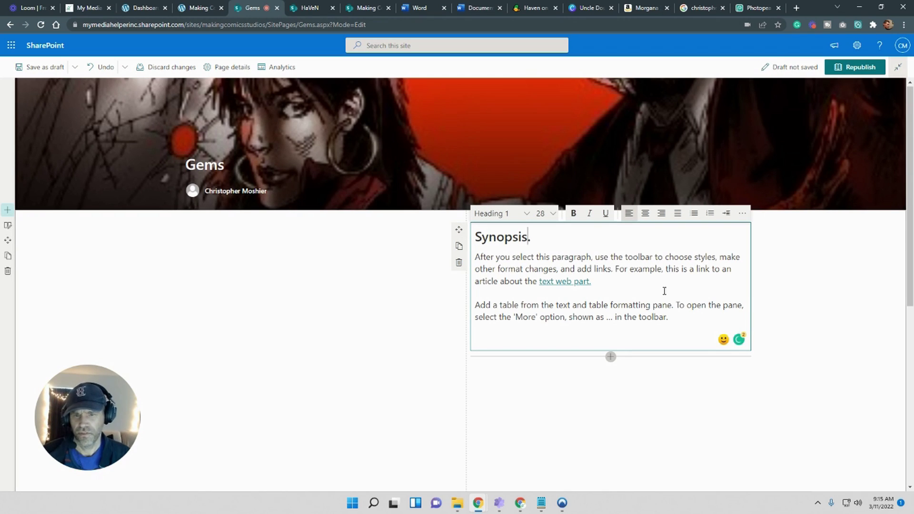
Replace the template paragraphs under the Synopsis heading with the copied Gems text
drag(669, 317, 475, 258)
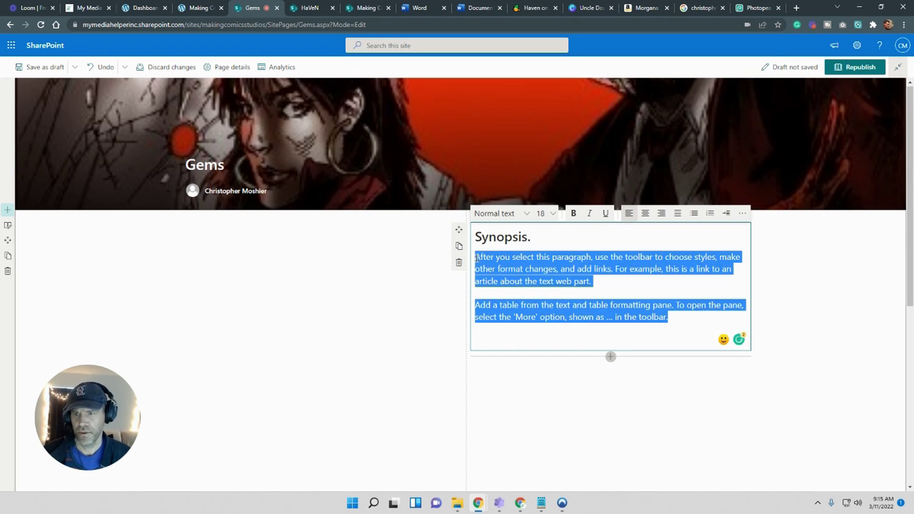
key(ctrl+v)
scroll(615, 305, down, 3)
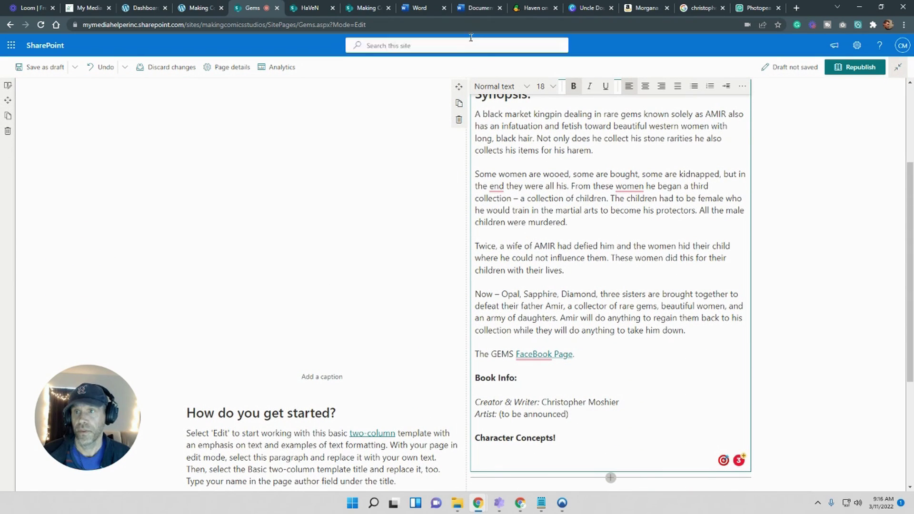
Switch to the open Word document and replace its HaVeN text with the copied Gems text
click(419, 7)
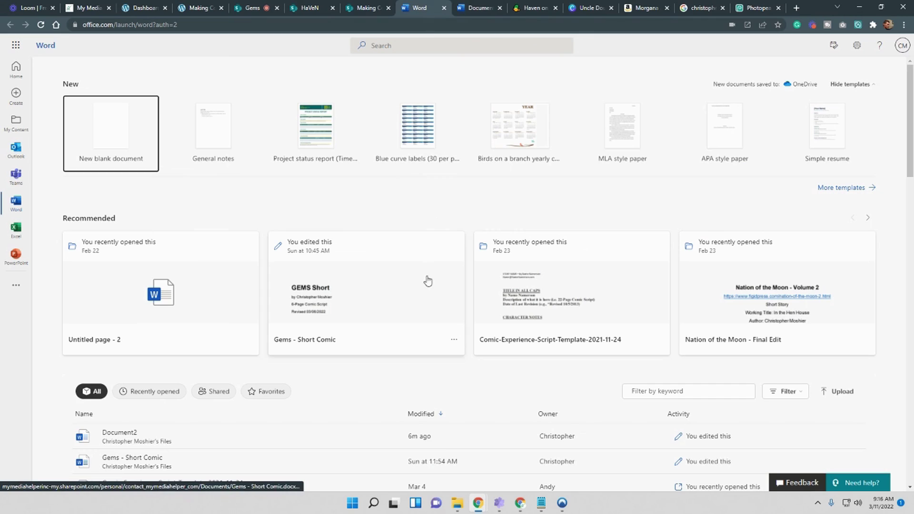
click(458, 8)
right_click(353, 289)
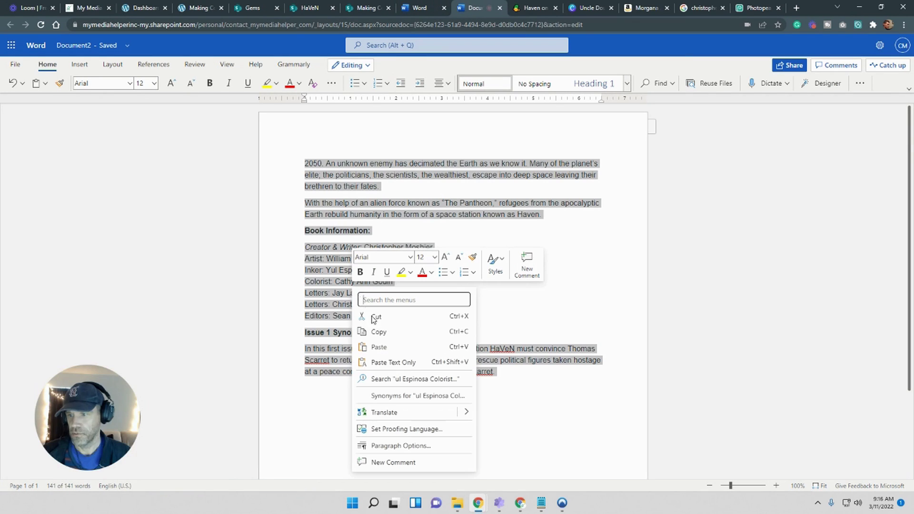
click(387, 346)
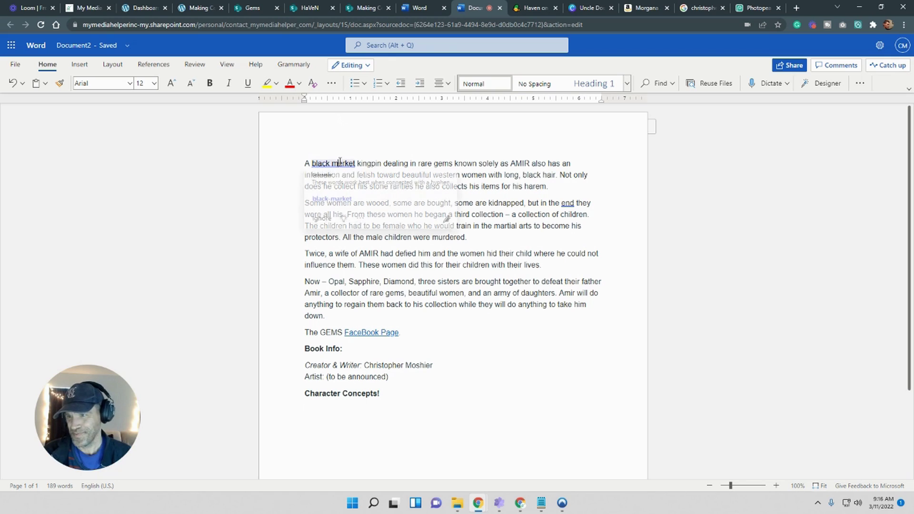
Accept the grammar corrections that change "black market" to "black-market" and add a comma after "but in the end"
click(342, 200)
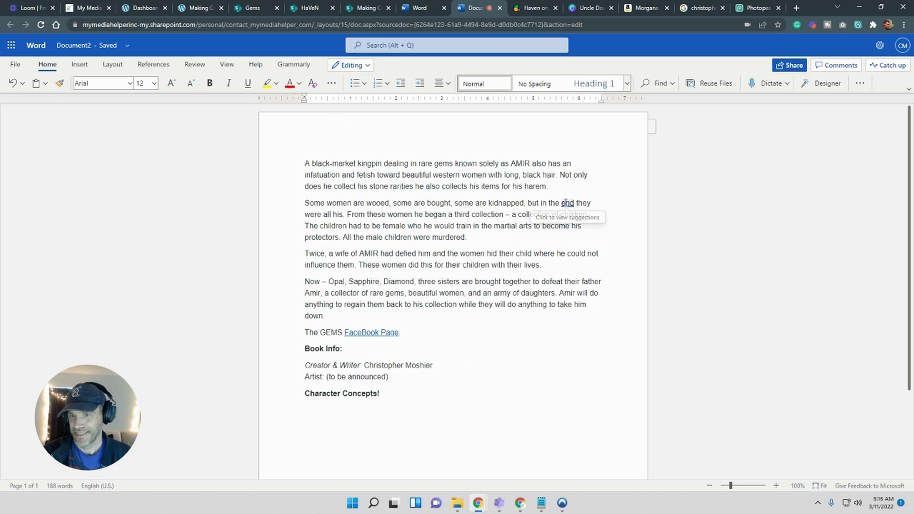
click(566, 203)
click(453, 241)
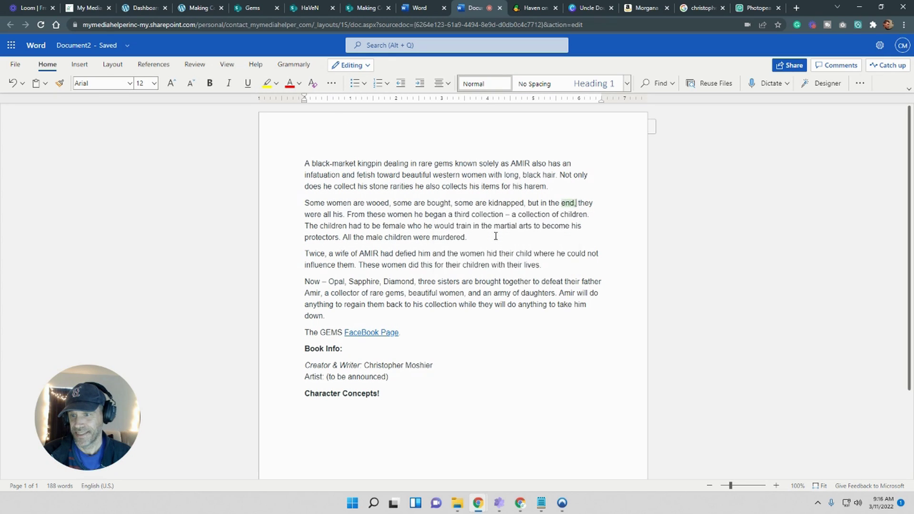
Copy the corrected text from the Word document and paste it over the Gems page's entire text block, heading included
click(519, 363)
drag(434, 405, 269, 167)
right_click(358, 213)
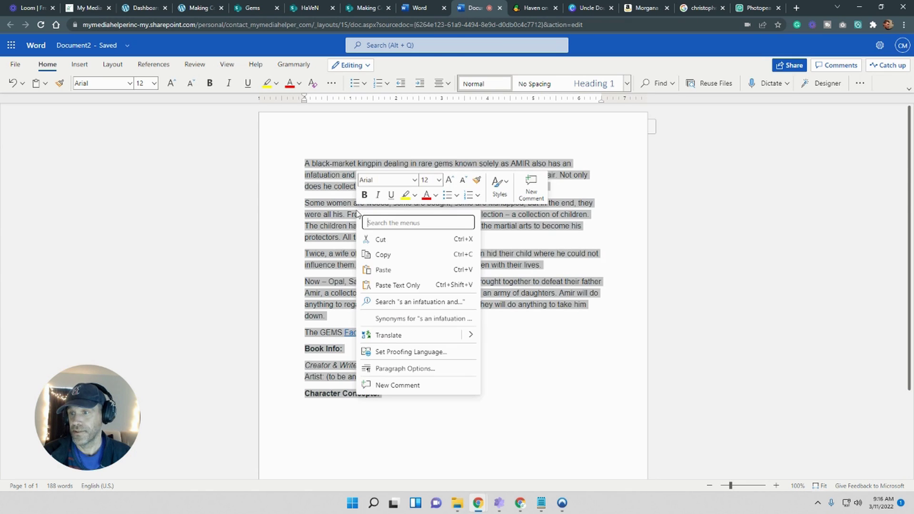
click(384, 254)
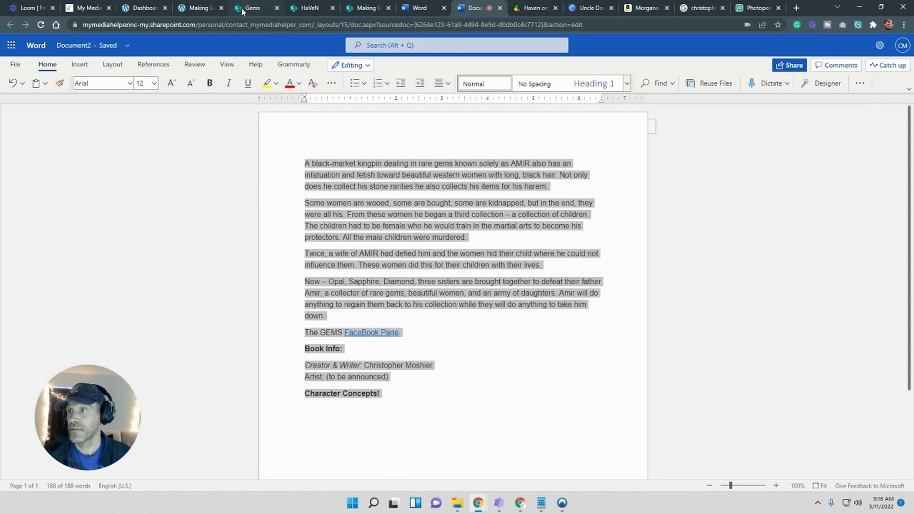
click(243, 10)
drag(571, 435, 476, 93)
key(ctrl+v)
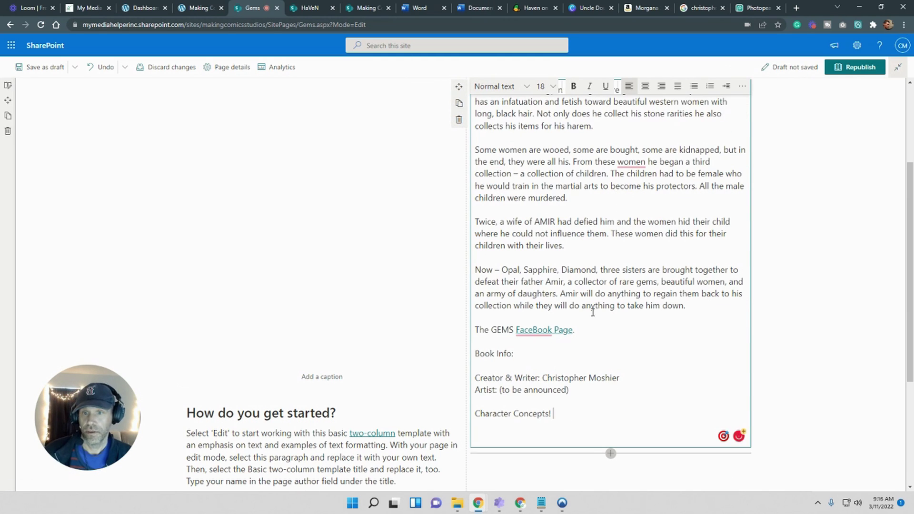
Add the suggested comma after "From these women" and remove the empty line below "Character Concepts!"
click(633, 164)
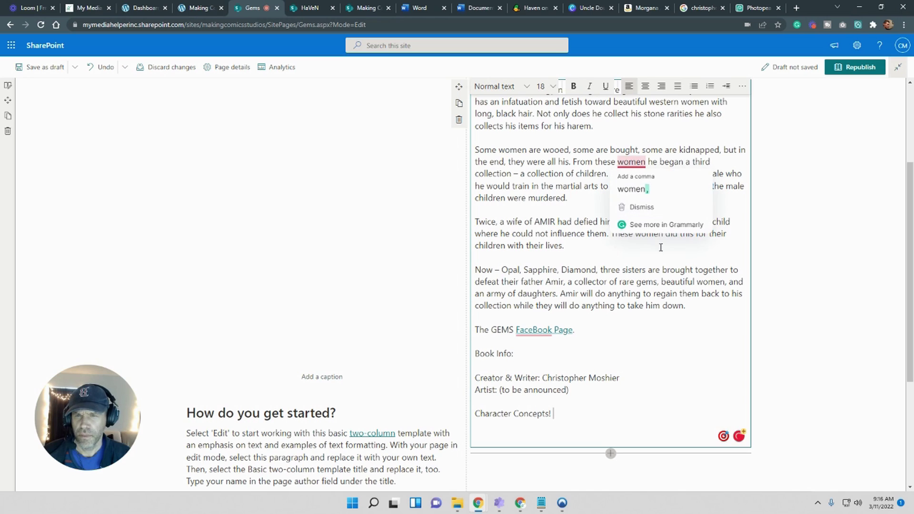
click(634, 189)
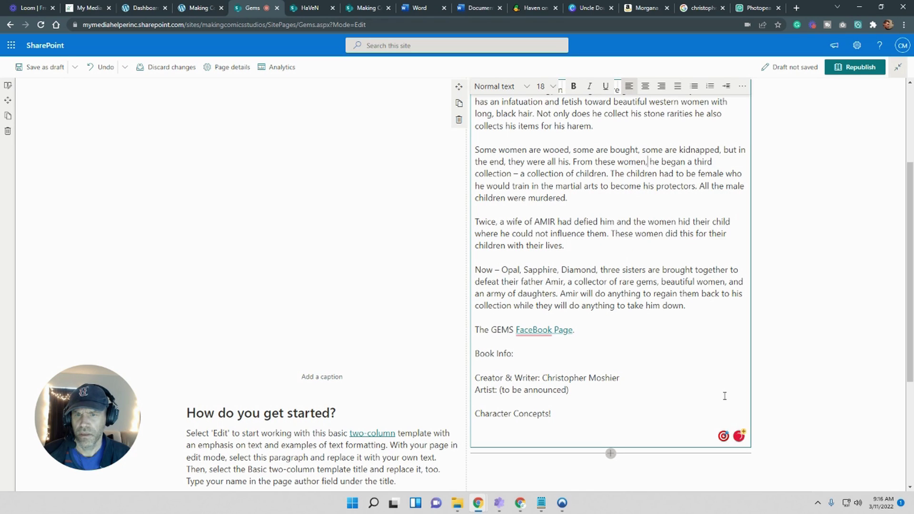
scroll(600, 282, down, 1)
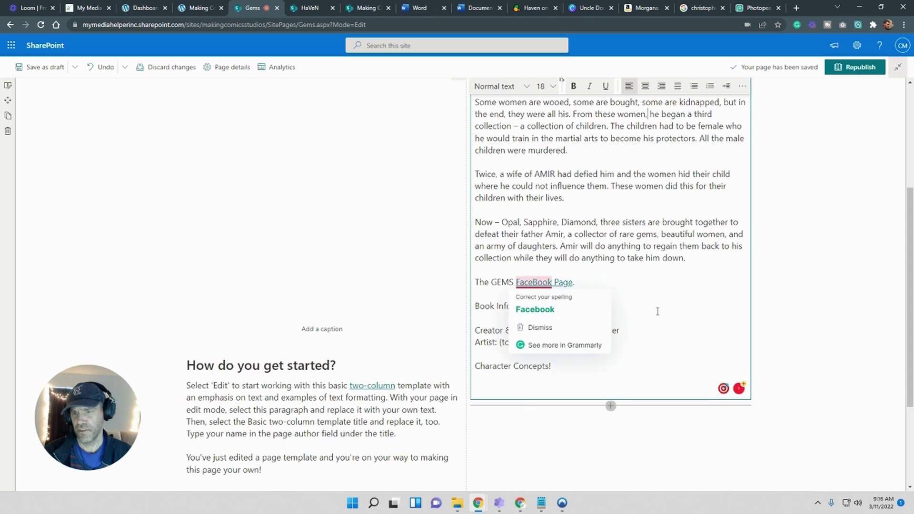
scroll(657, 310, down, 2)
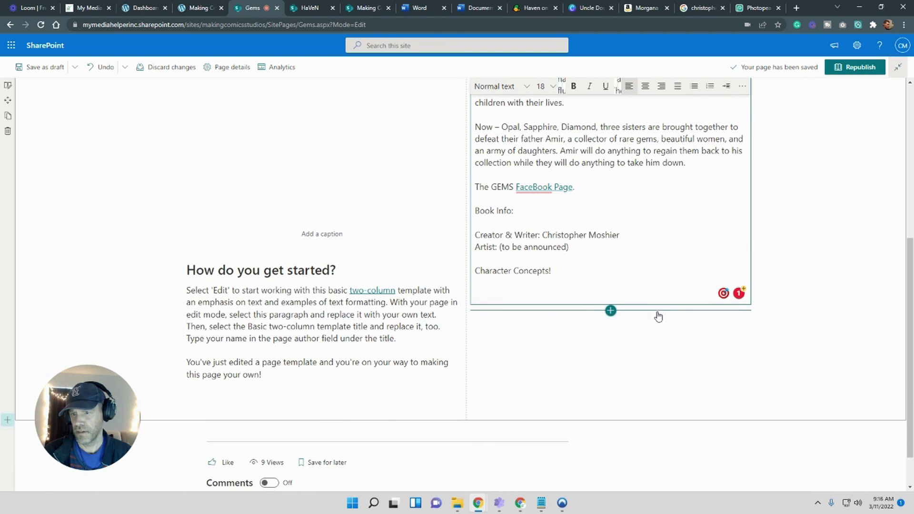
click(508, 289)
key(BackSpace)
Delete the "How do you get started?" text web part from the Gems page
scroll(311, 347, up, 2)
scroll(310, 348, down, 2)
click(308, 361)
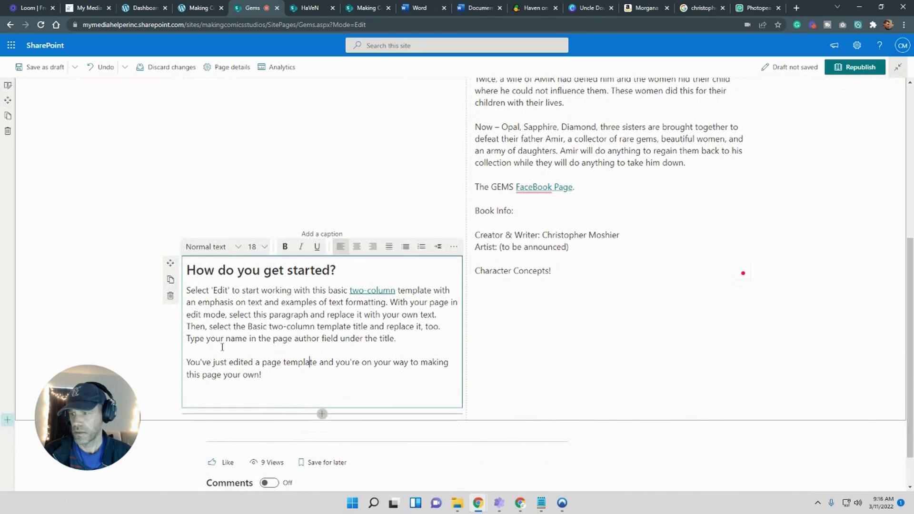
click(170, 296)
scroll(424, 359, up, 2)
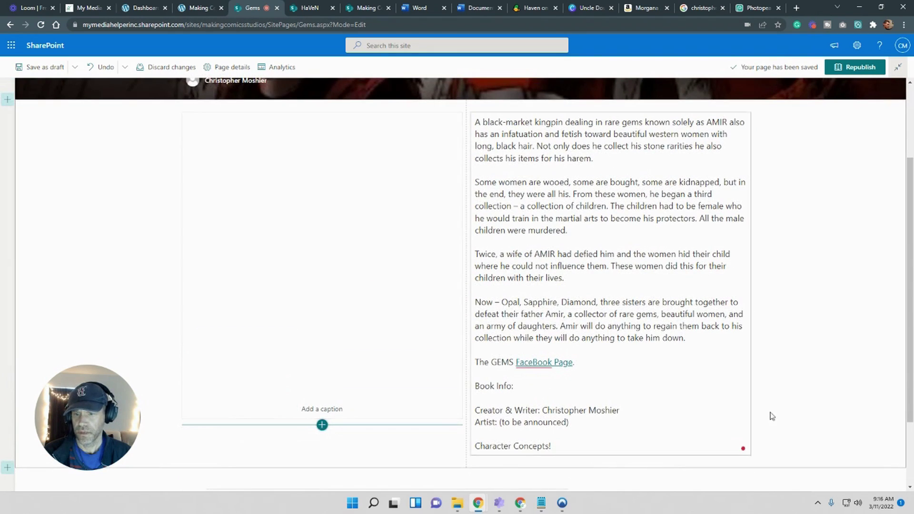
scroll(869, 357, up, 2)
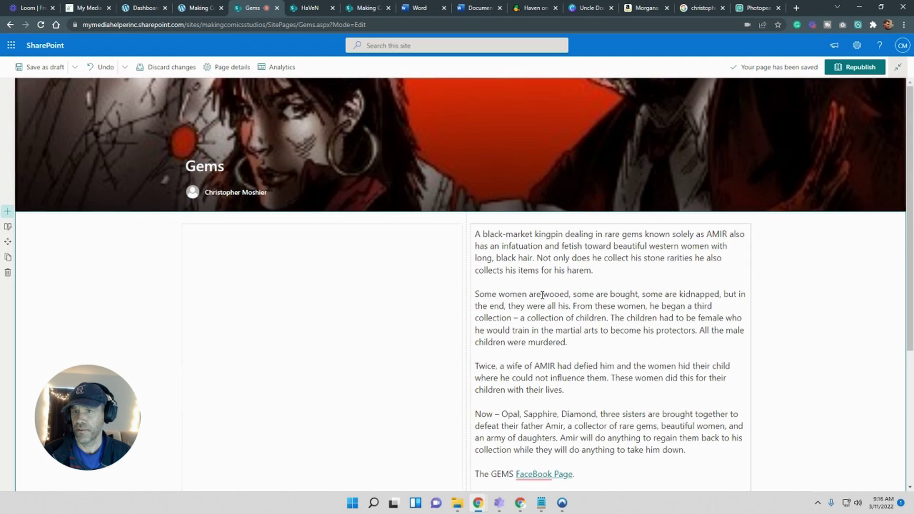
scroll(778, 259, down, 1)
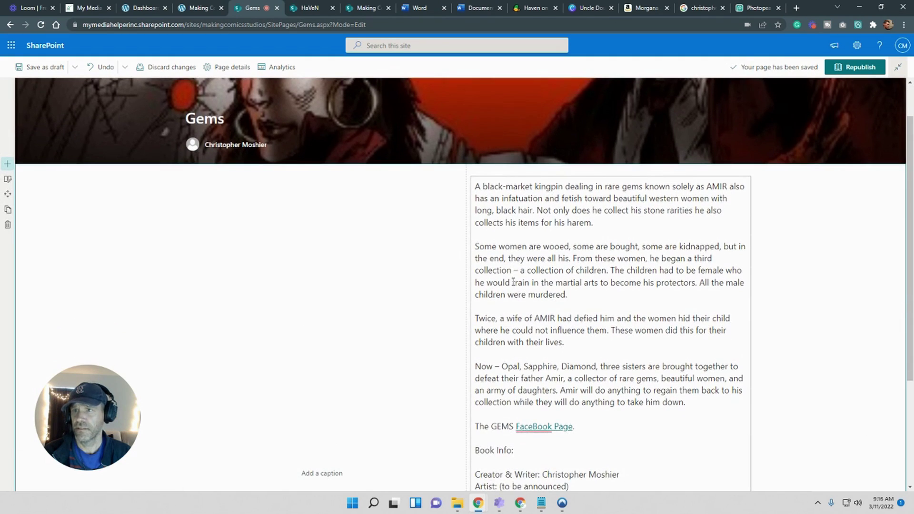
Switch to the desktop and open gems-pilot-teleplay.pdf and the Gems folder to find artwork for the page
click(863, 8)
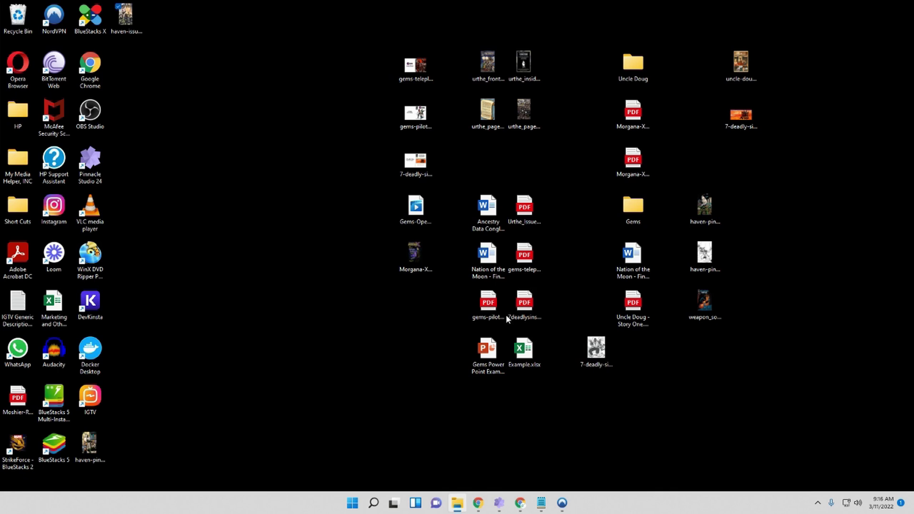
double_click(494, 306)
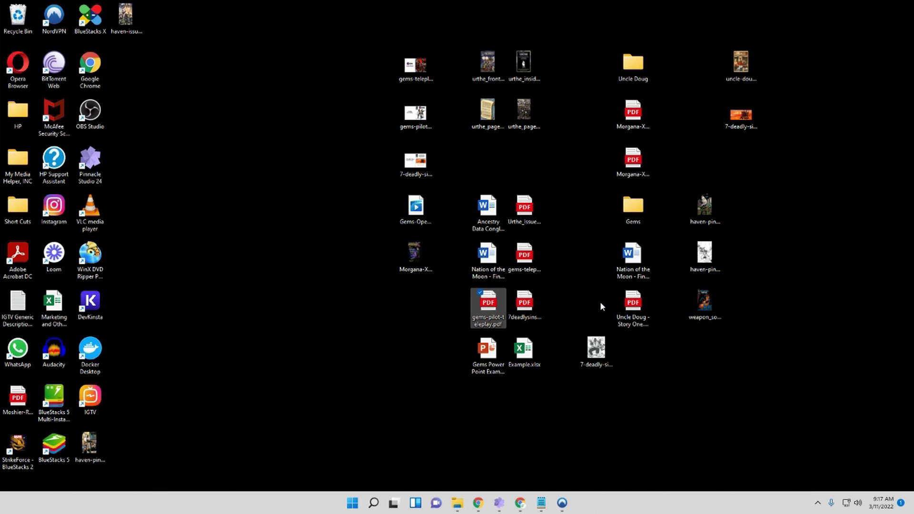
double_click(632, 207)
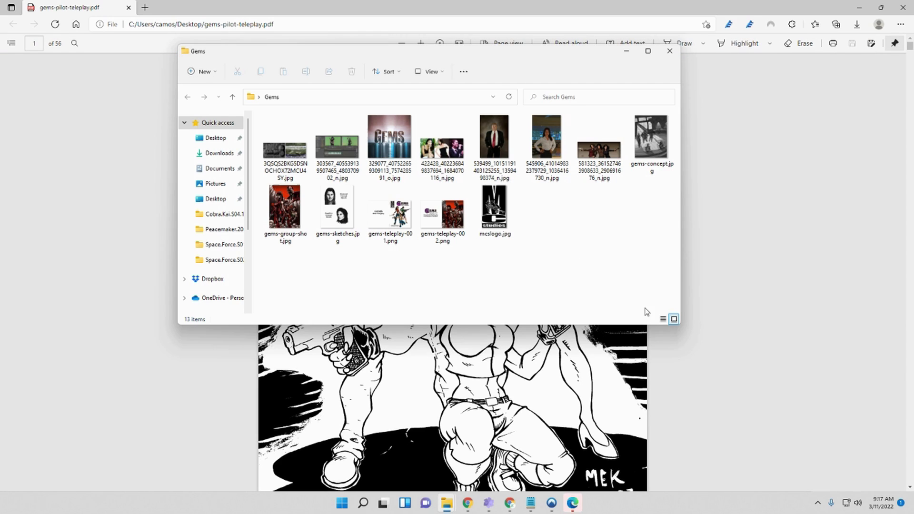
Examine the cover artwork in gems-pilot-teleplay.pdf and the options offered for capturing or saving it
click(770, 258)
scroll(452, 273, down, 5)
scroll(452, 272, up, 5)
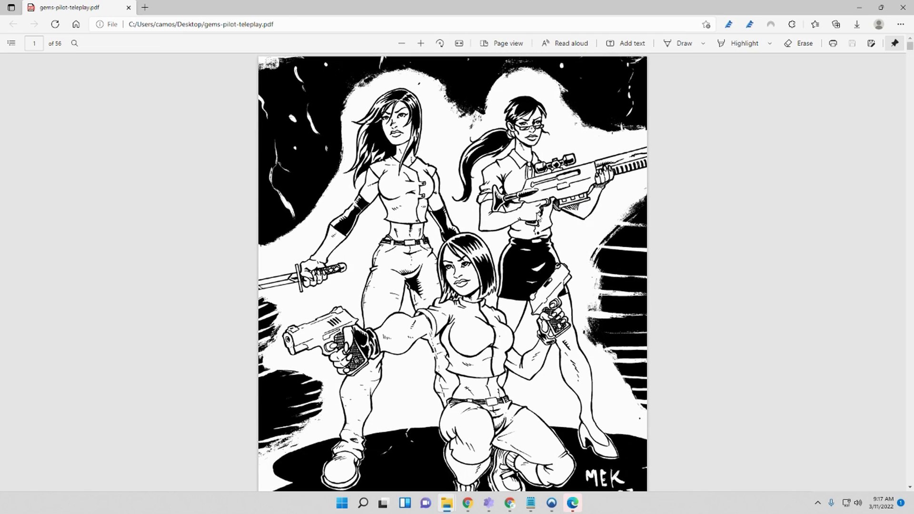
right_click(501, 213)
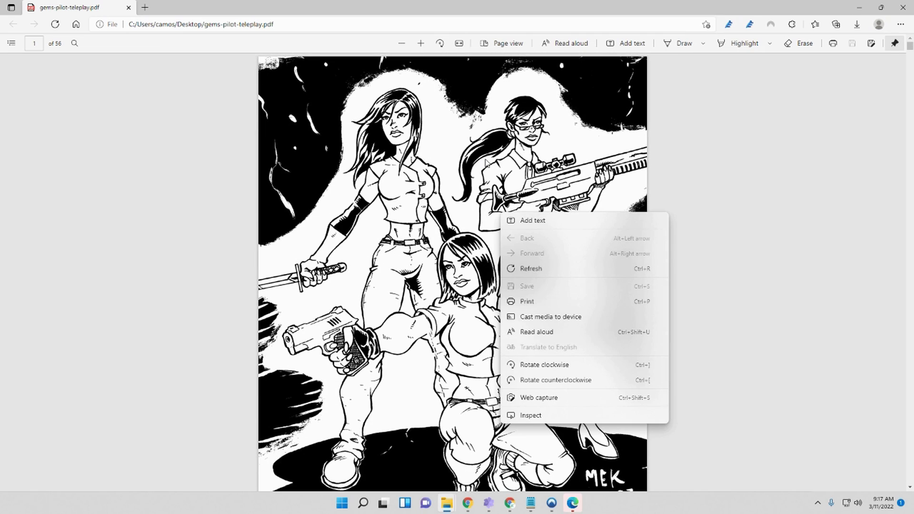
click(753, 157)
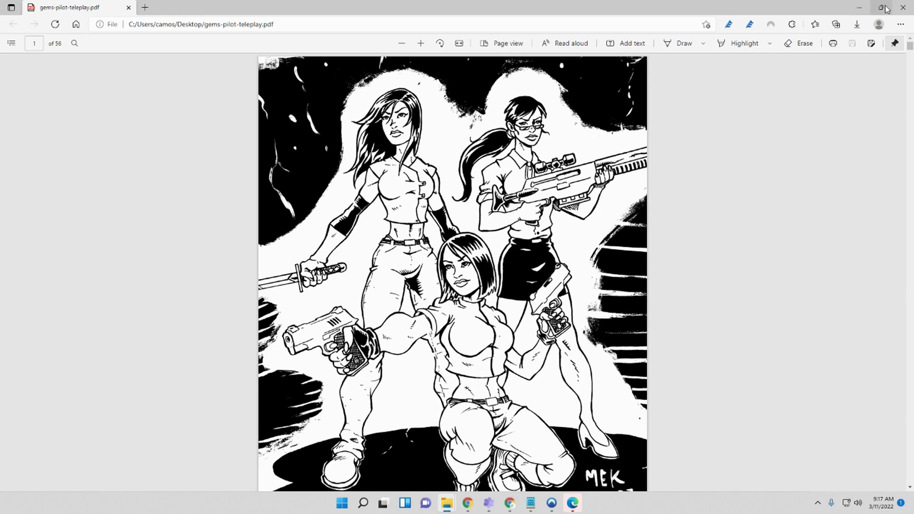
Close the teleplay PDF and switch back to the Gems page in Chrome
click(903, 7)
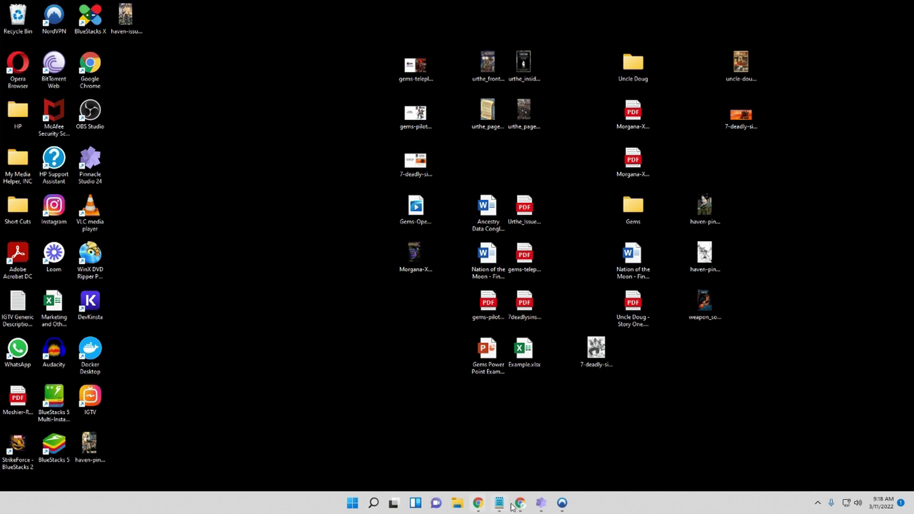
mouse_move(478, 507)
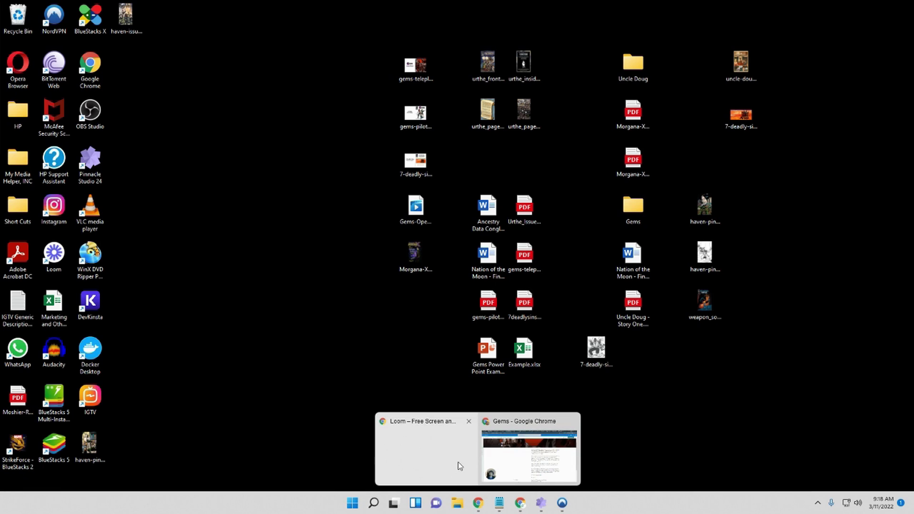
click(529, 448)
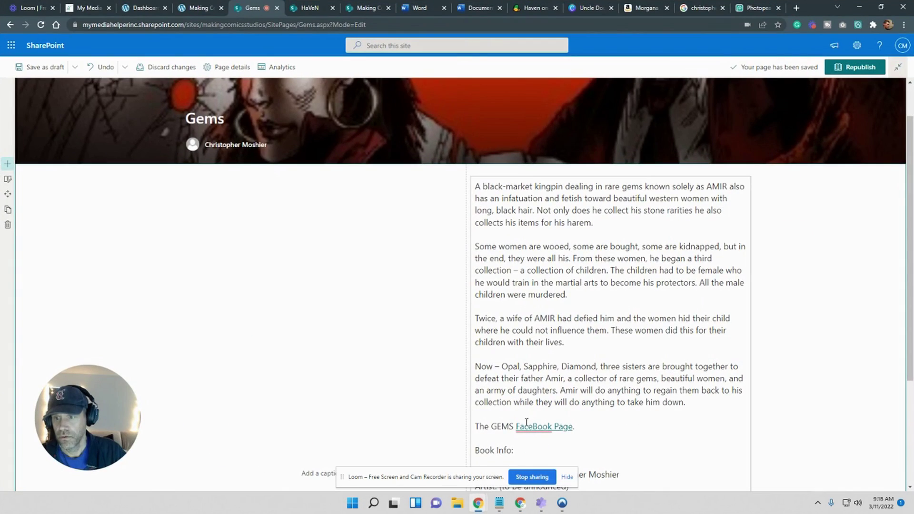
Browse the site assets library to the Gems folder under SitePages and show its files as tiles
click(369, 6)
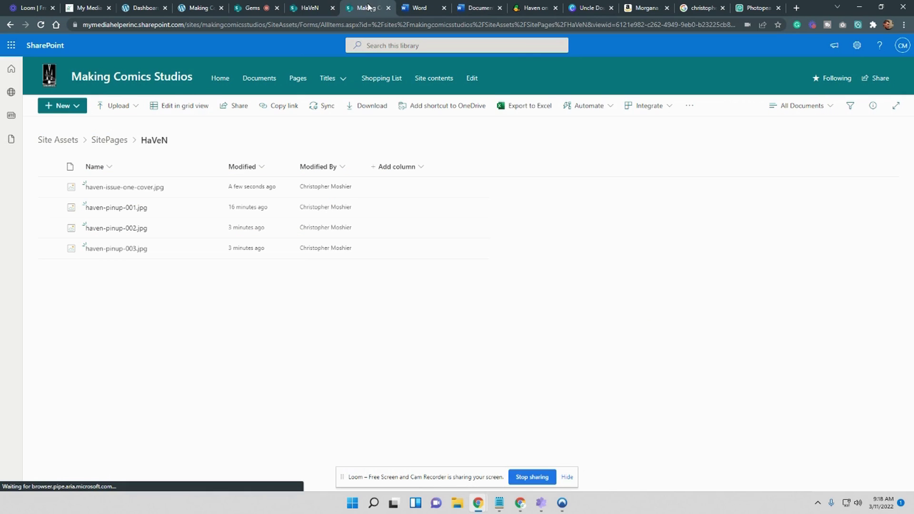
click(108, 141)
click(93, 207)
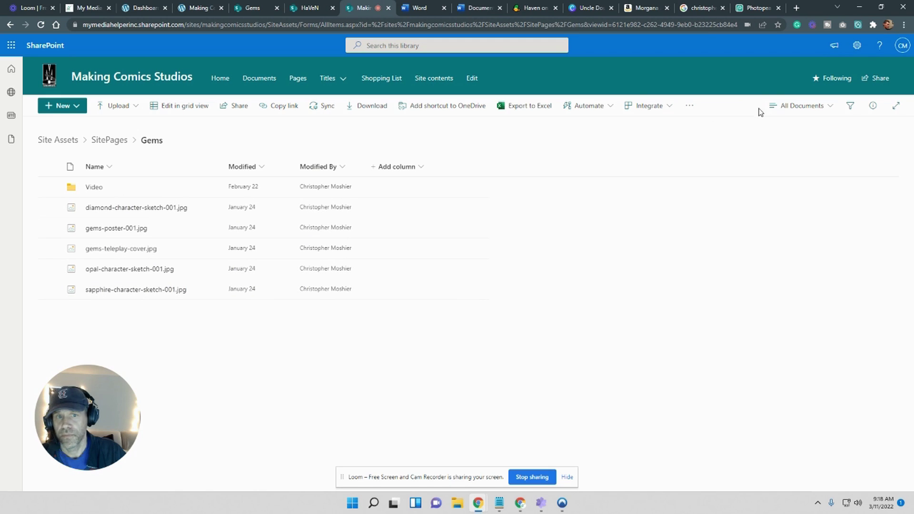
click(804, 105)
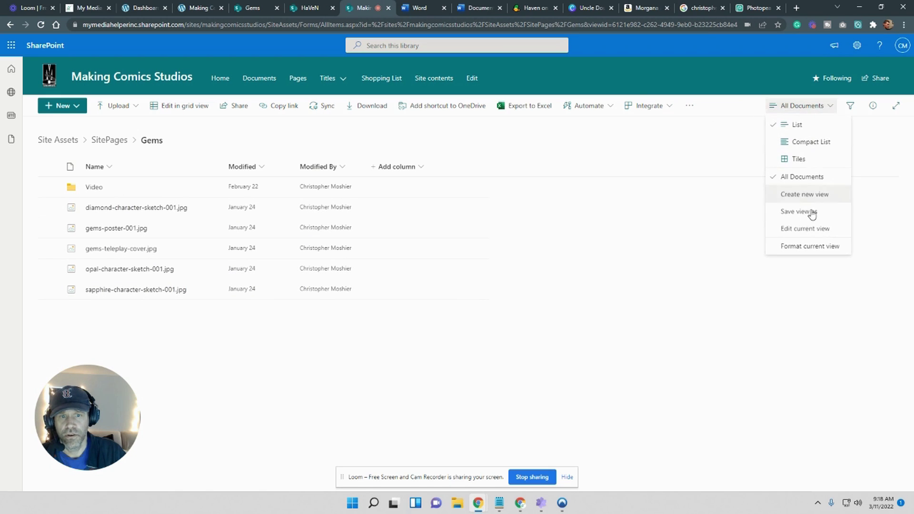
click(798, 159)
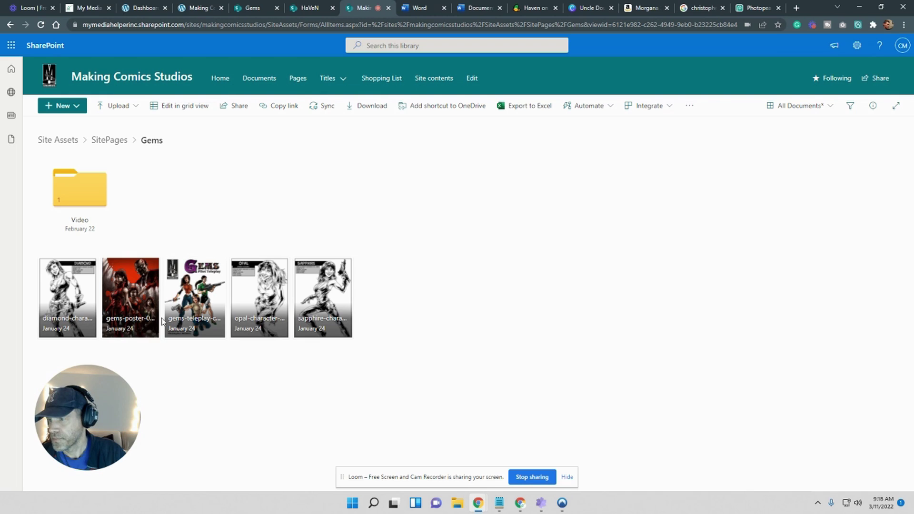
mouse_move(205, 310)
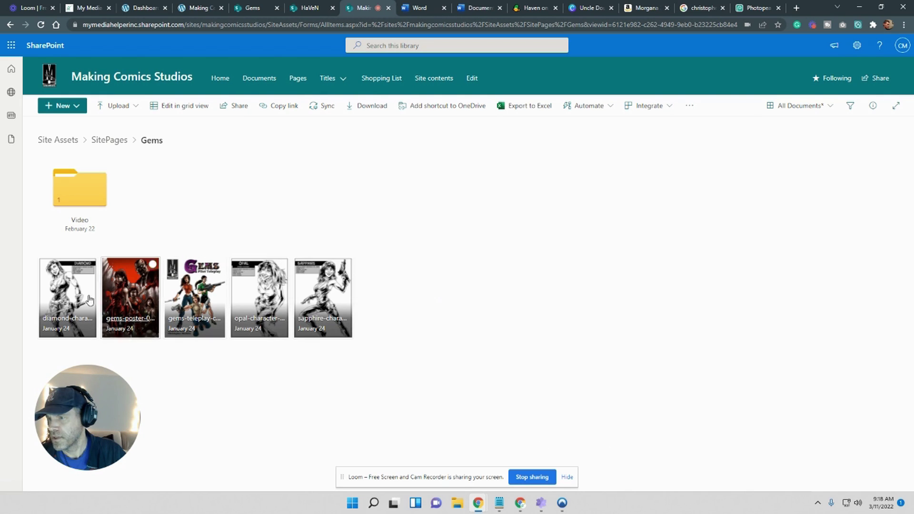
Fill the blank image web part beside the Gems story text with the gems-teleplay-cover image
click(309, 7)
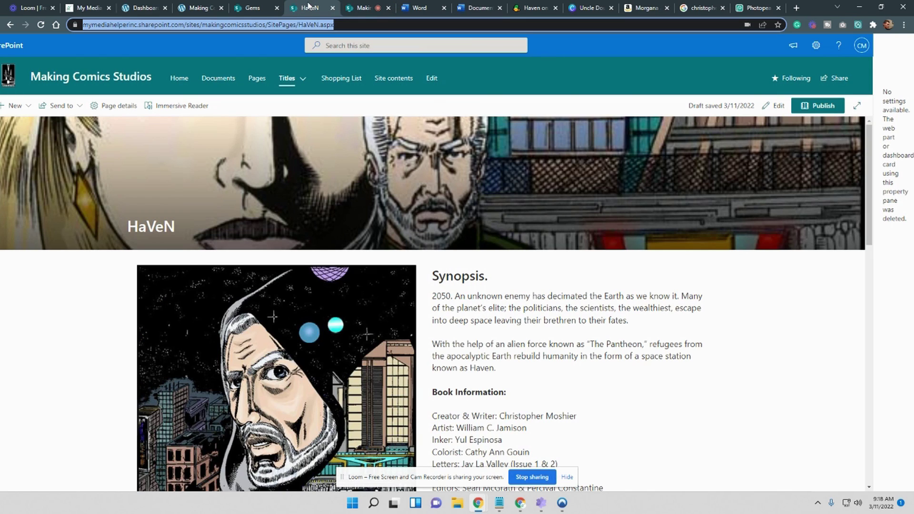
click(261, 8)
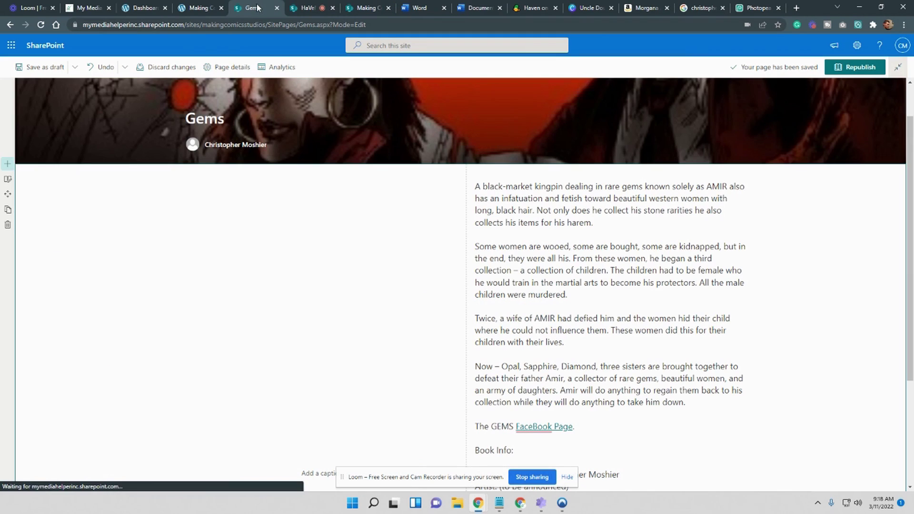
click(334, 193)
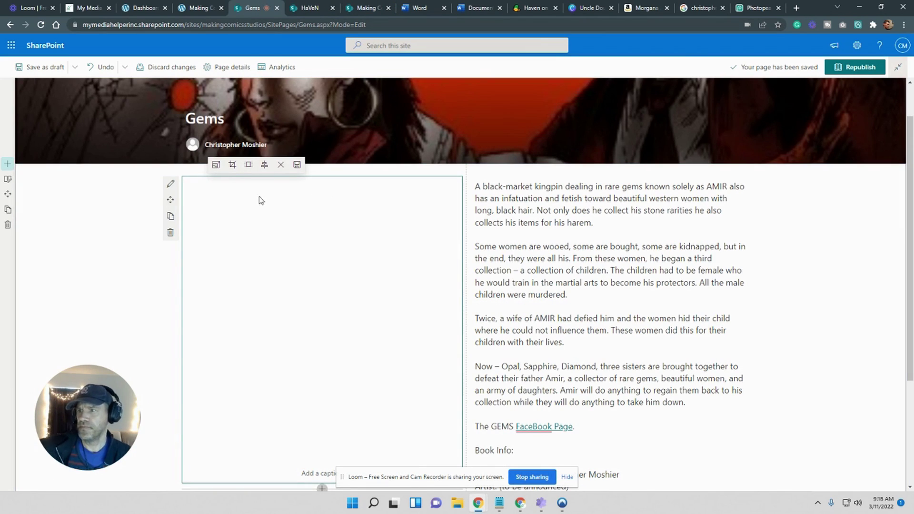
click(328, 191)
scroll(322, 219, down, 1)
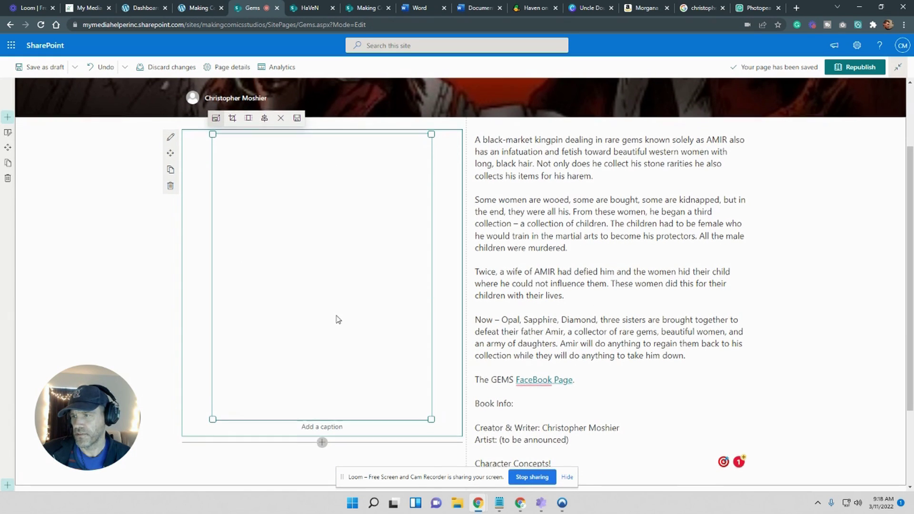
scroll(336, 317, up, 1)
scroll(337, 317, down, 2)
scroll(221, 156, up, 1)
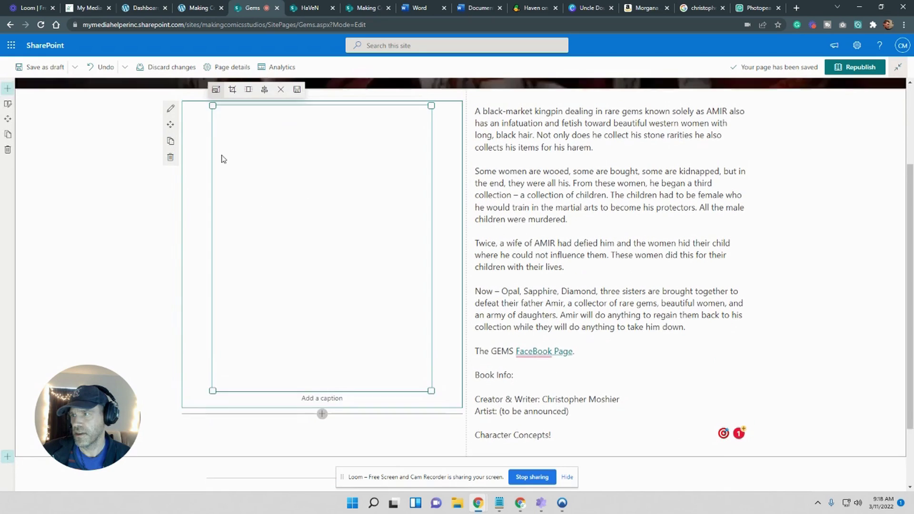
click(172, 139)
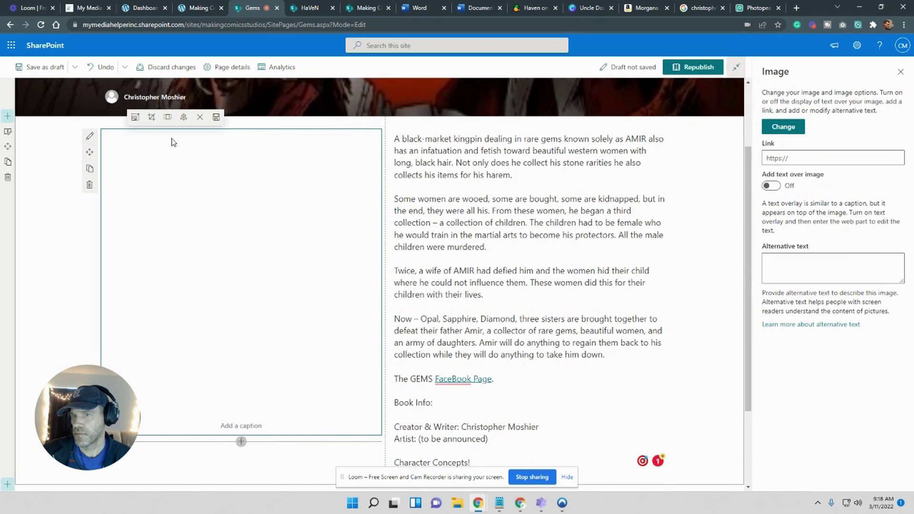
click(787, 128)
click(394, 143)
click(834, 475)
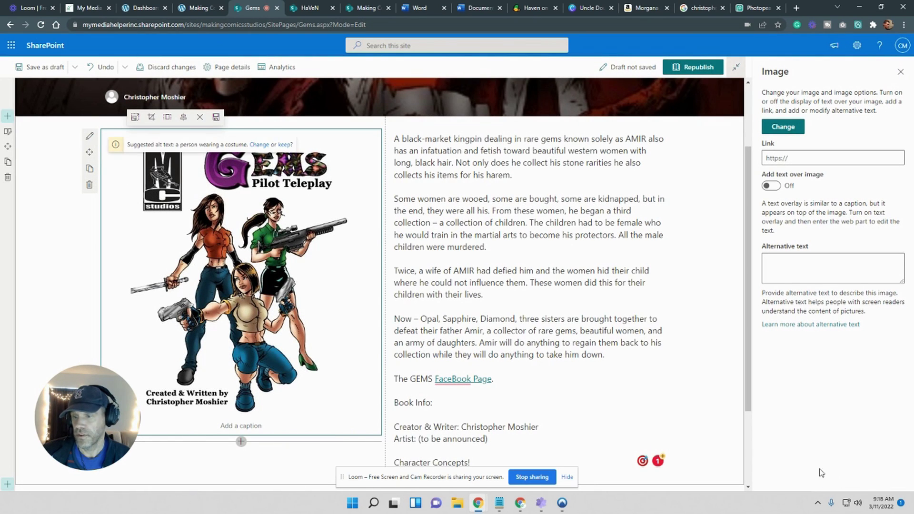
Check the cover image against the story text and save the Gems page as a draft
scroll(584, 357, down, 2)
scroll(582, 357, up, 2)
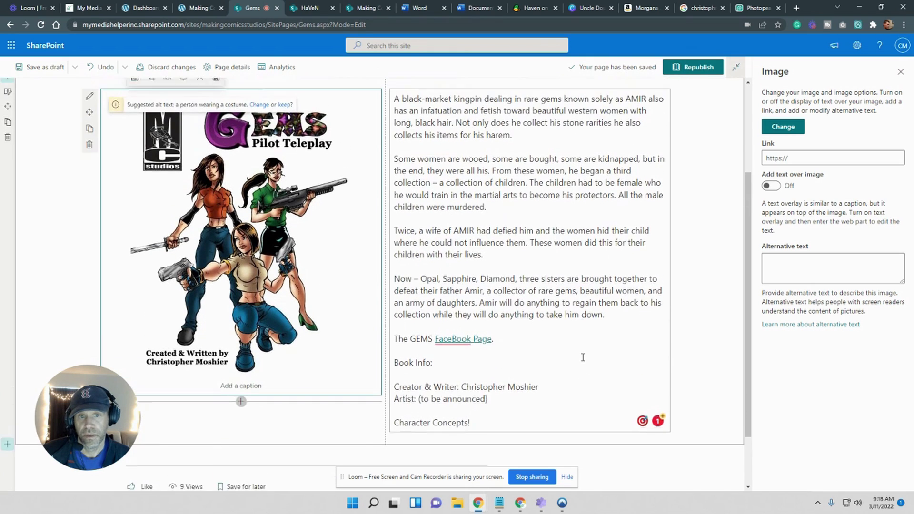
click(814, 157)
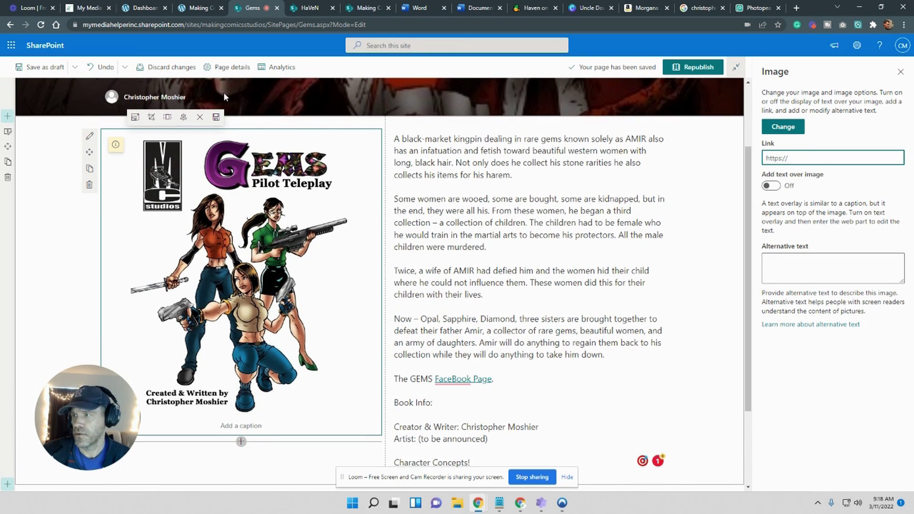
click(33, 67)
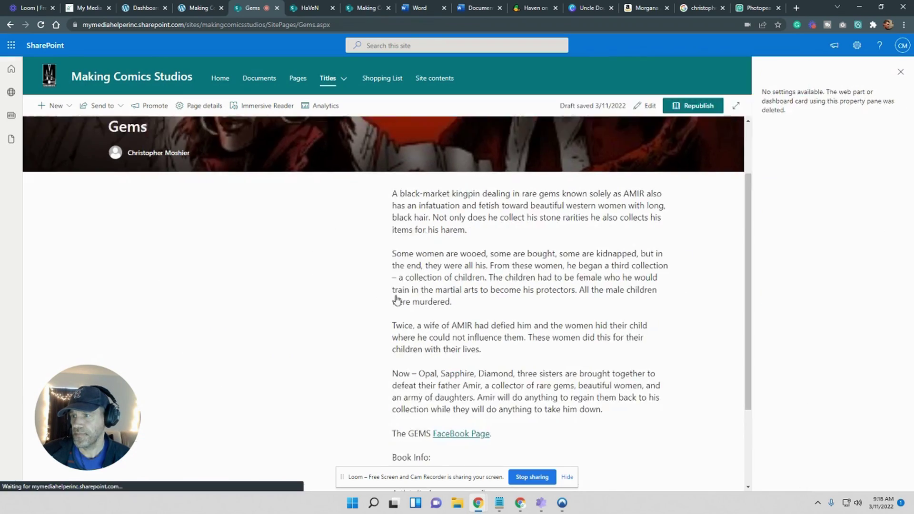
Review the saved Gems page from banner to footer, including the enlarged view of the teleplay cover
scroll(470, 353, down, 2)
scroll(429, 333, up, 3)
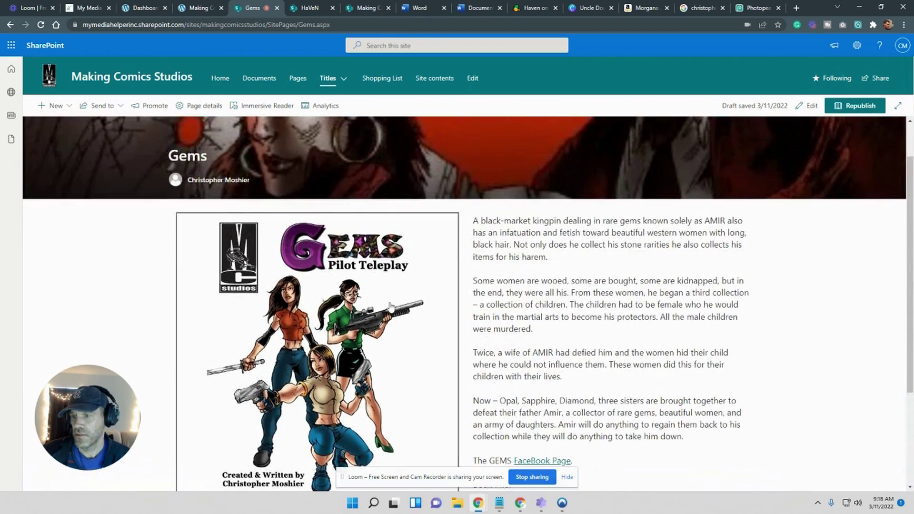
click(393, 332)
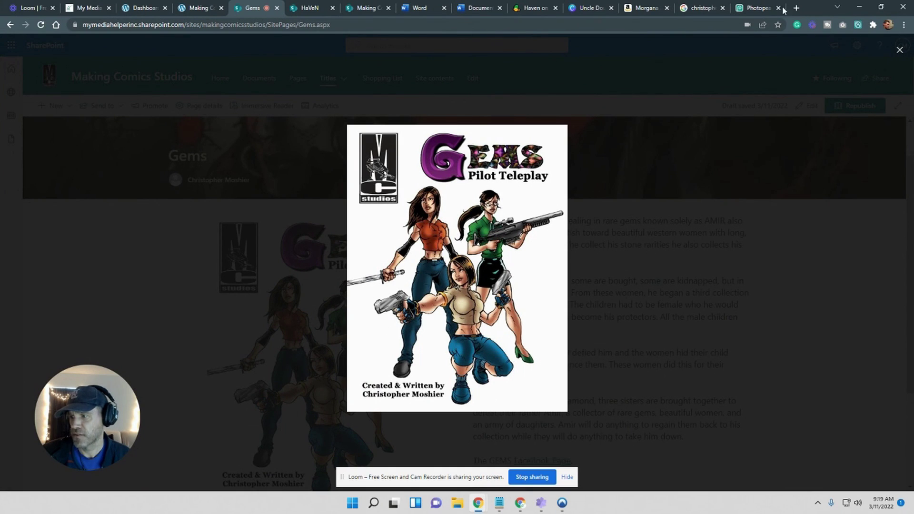
click(900, 51)
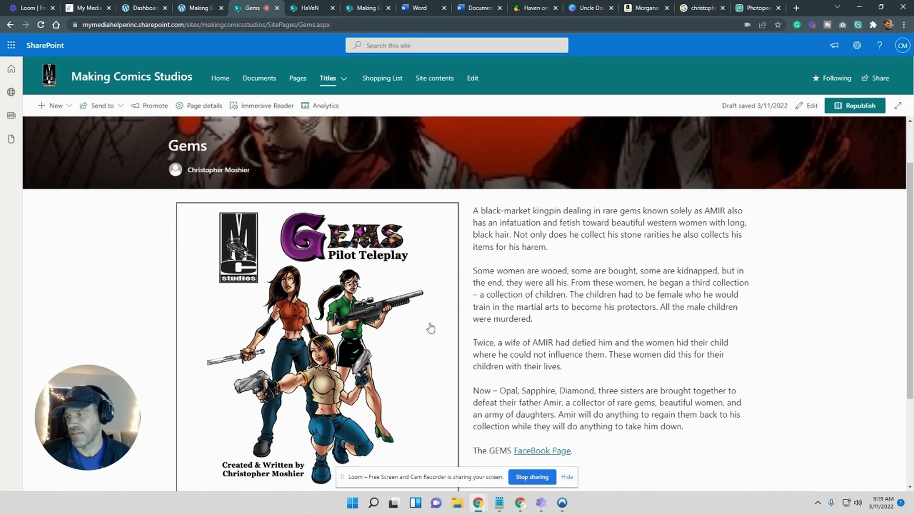
click(812, 268)
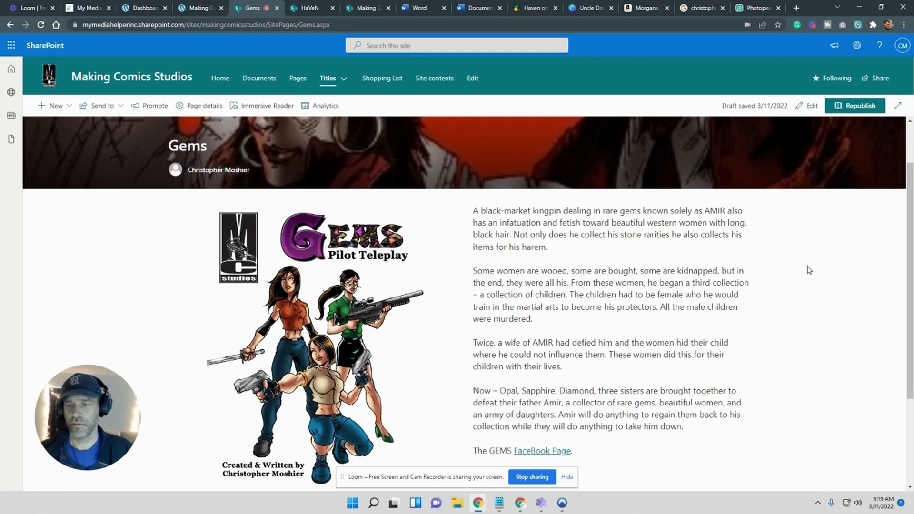
scroll(810, 270, down, 2)
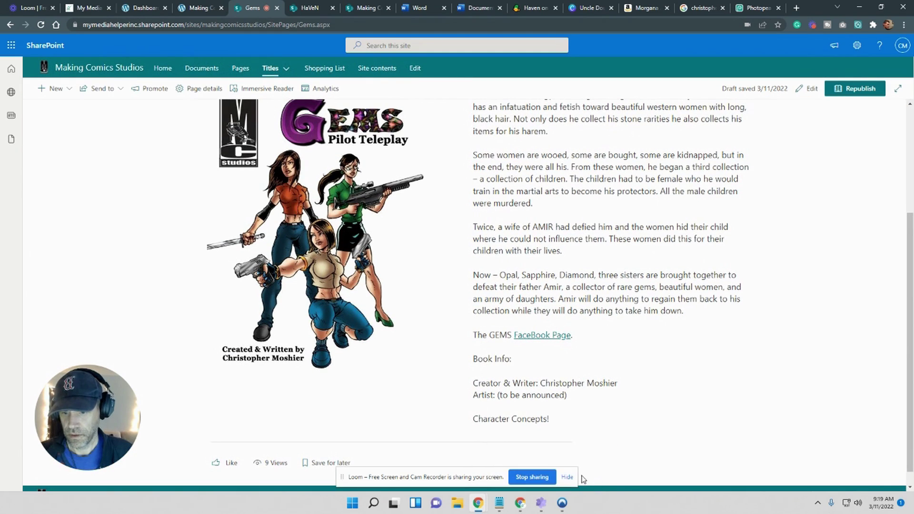
click(567, 477)
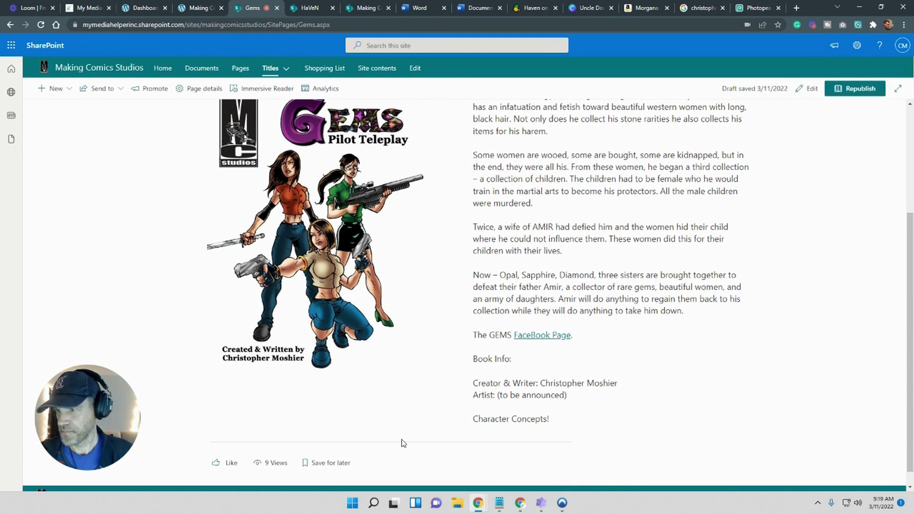
scroll(403, 444, up, 4)
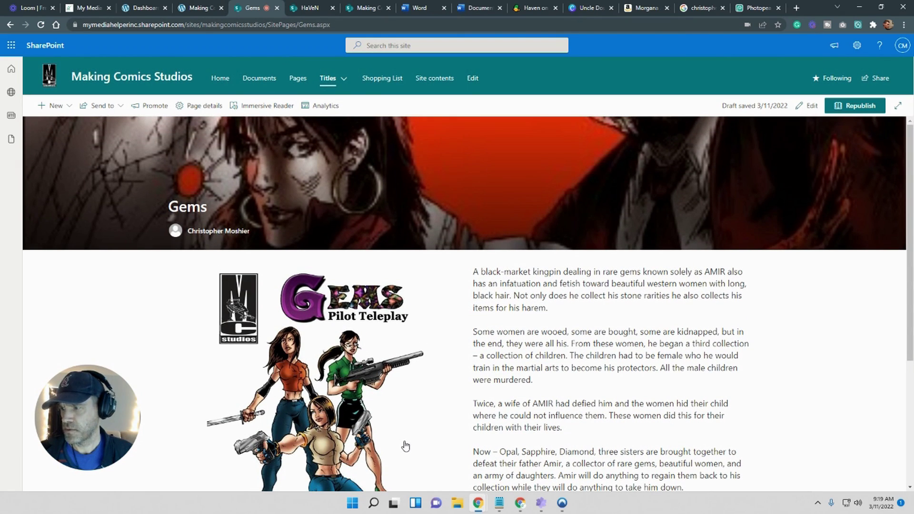
Go to the Making Comics Studios home page, look over its sections and open it for editing
click(310, 11)
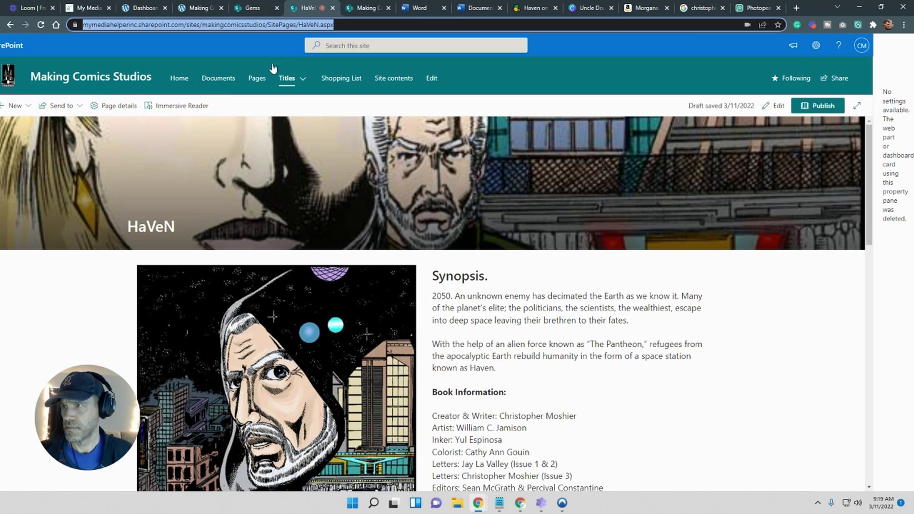
click(257, 10)
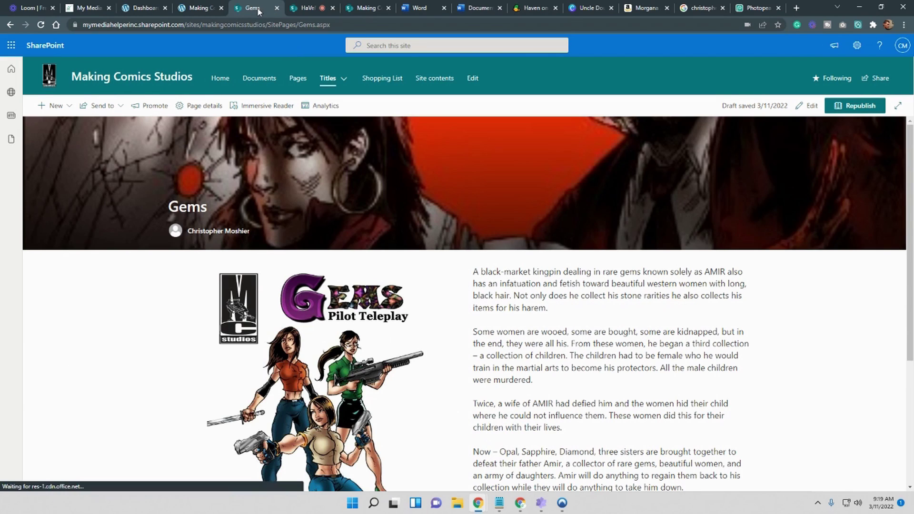
click(222, 81)
scroll(465, 354, down, 3)
scroll(466, 353, up, 2)
scroll(466, 354, up, 1)
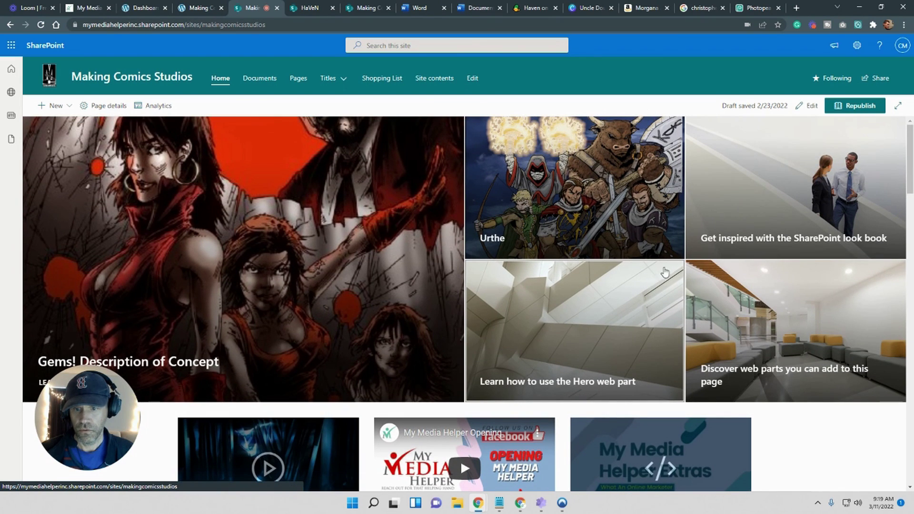
click(807, 106)
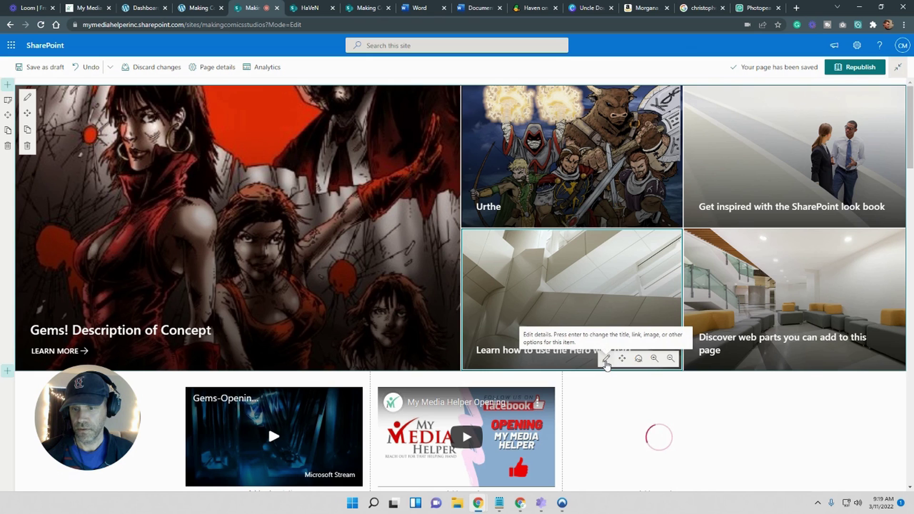
Link the "Learn how to use the Hero web part" tile to the 7-Deadly-Sins page
click(605, 361)
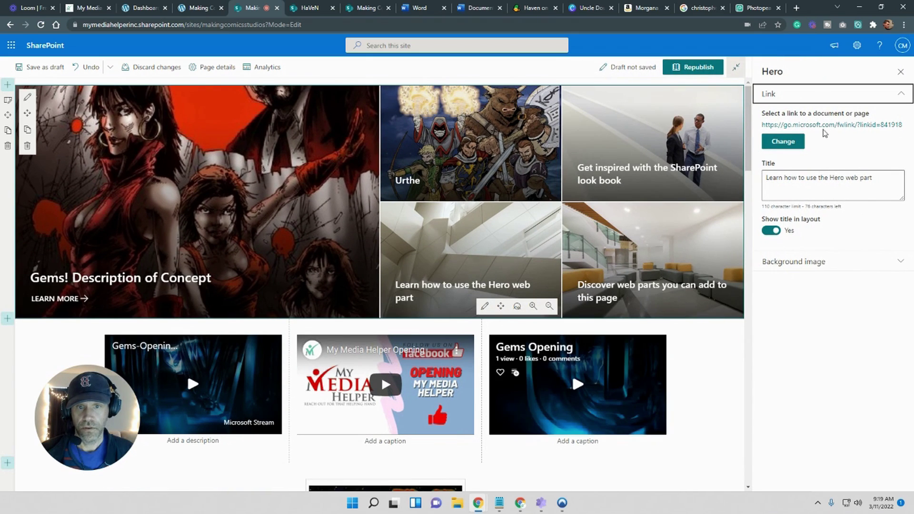
click(794, 142)
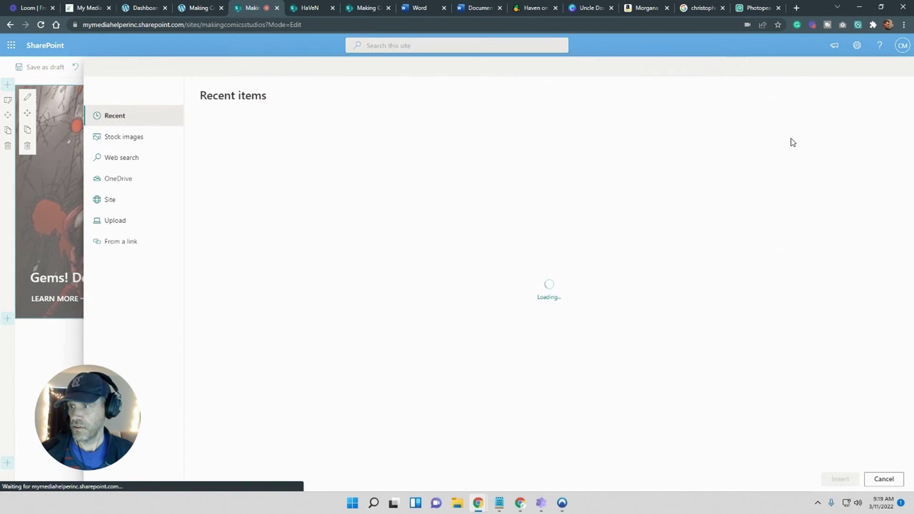
scroll(265, 327, down, 2)
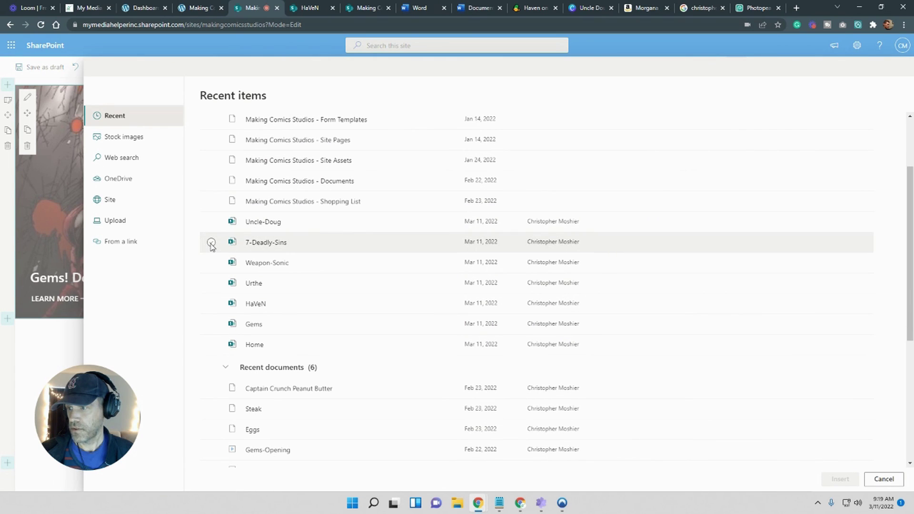
click(211, 242)
click(843, 480)
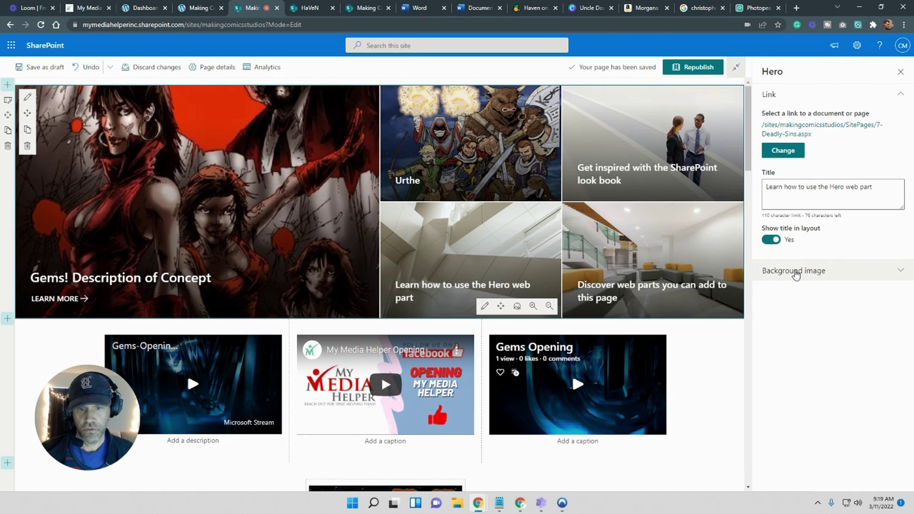
click(796, 273)
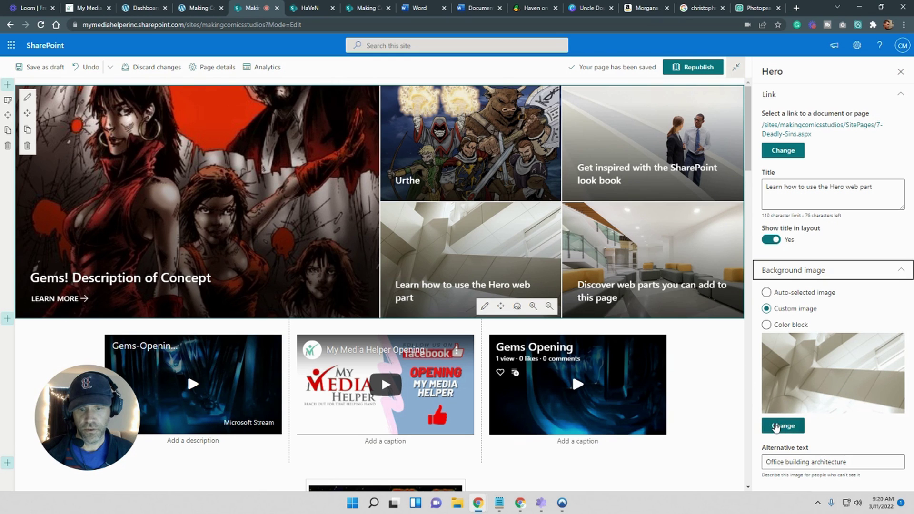
click(782, 425)
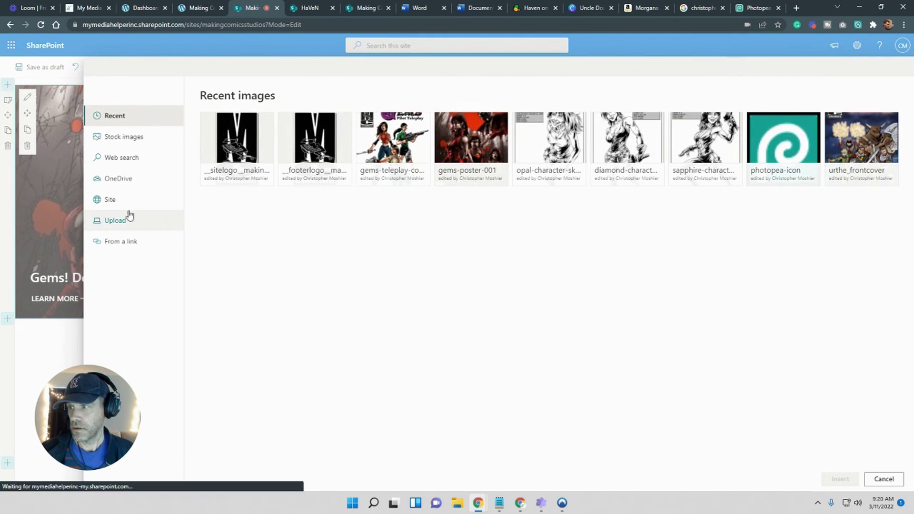
click(107, 199)
click(434, 157)
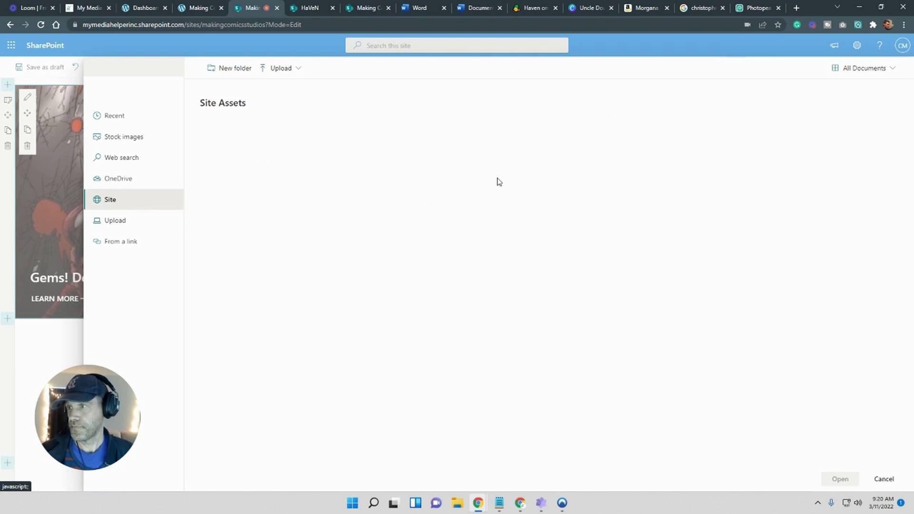
click(235, 151)
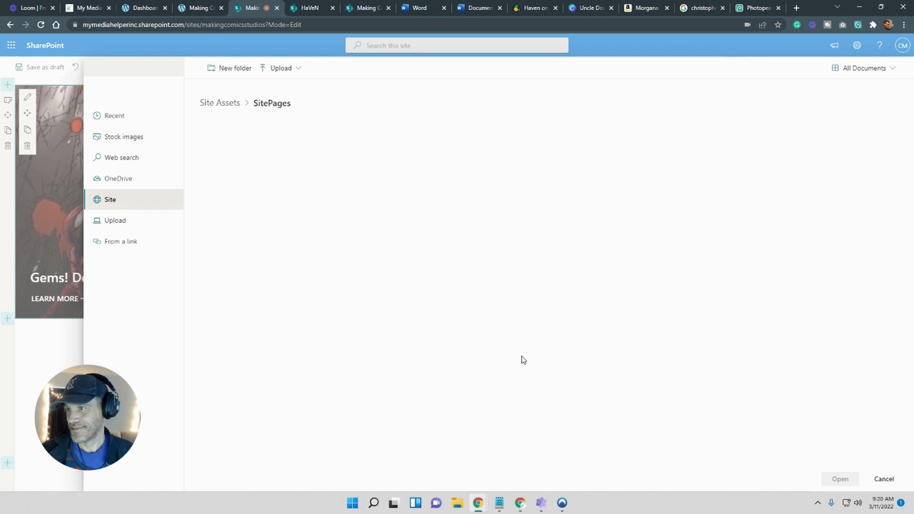
click(884, 479)
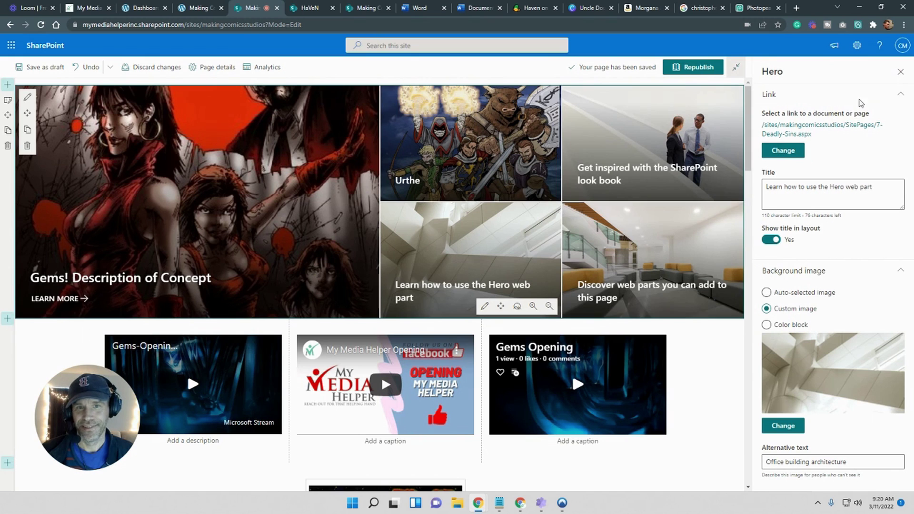
Save the home page as a draft, reopen it for editing and select the "Learn how to use the Hero web part" tile
click(34, 67)
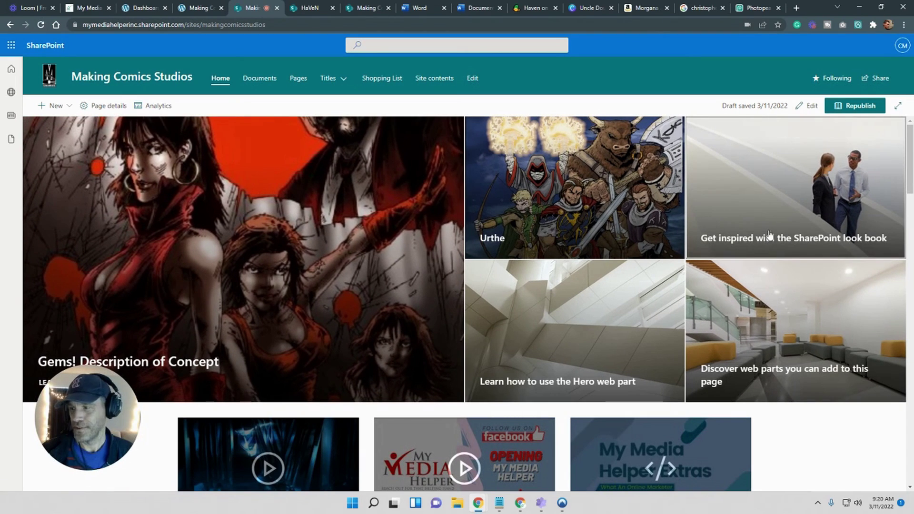
click(809, 105)
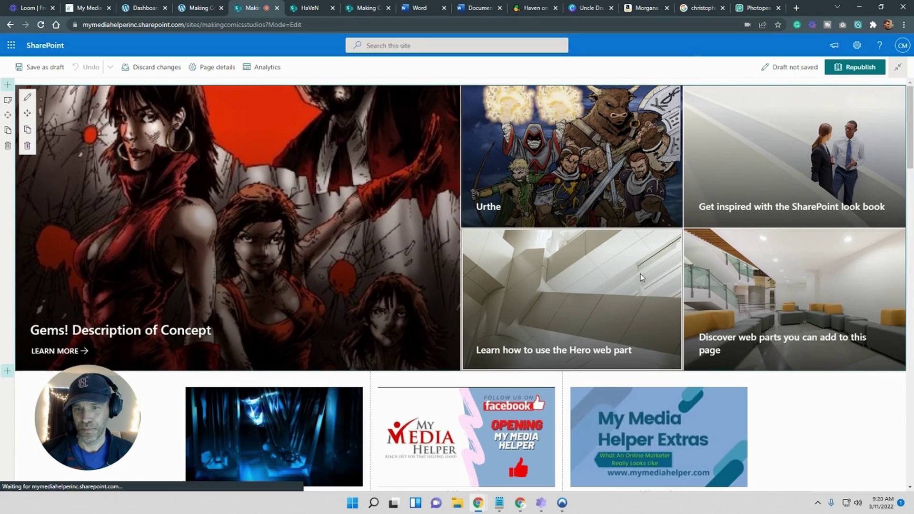
mouse_move(642, 273)
click(606, 358)
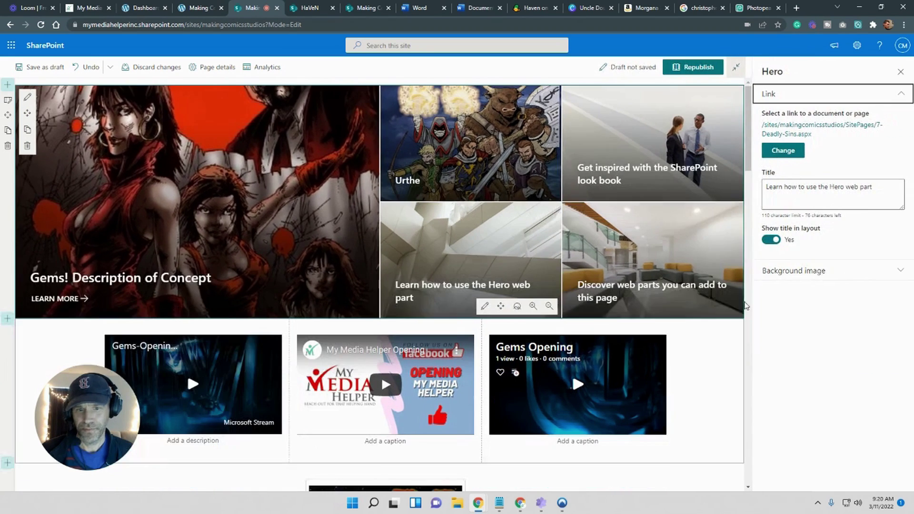
Replace the tile's background with 7-deadly-sins.jpg from the site's SitePages/7 Deadly Sins assets folder and set the focal point on the gunman's face
click(804, 269)
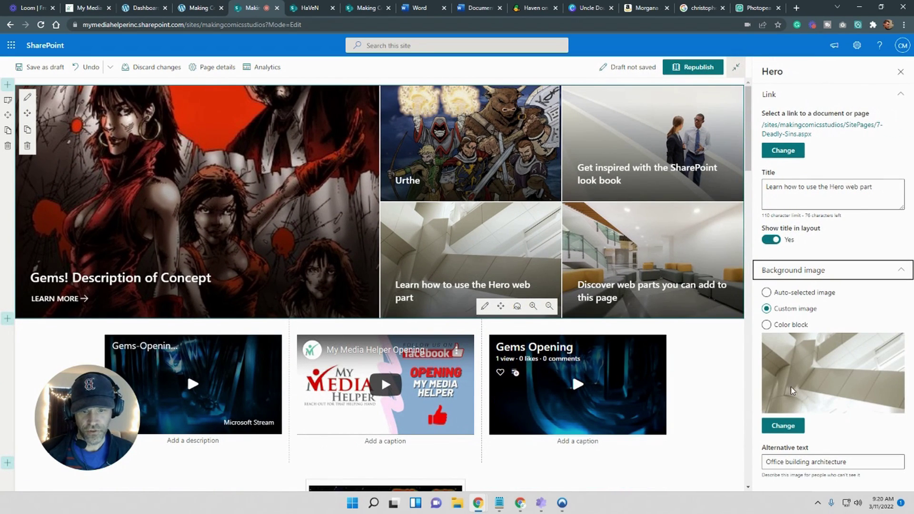
click(785, 425)
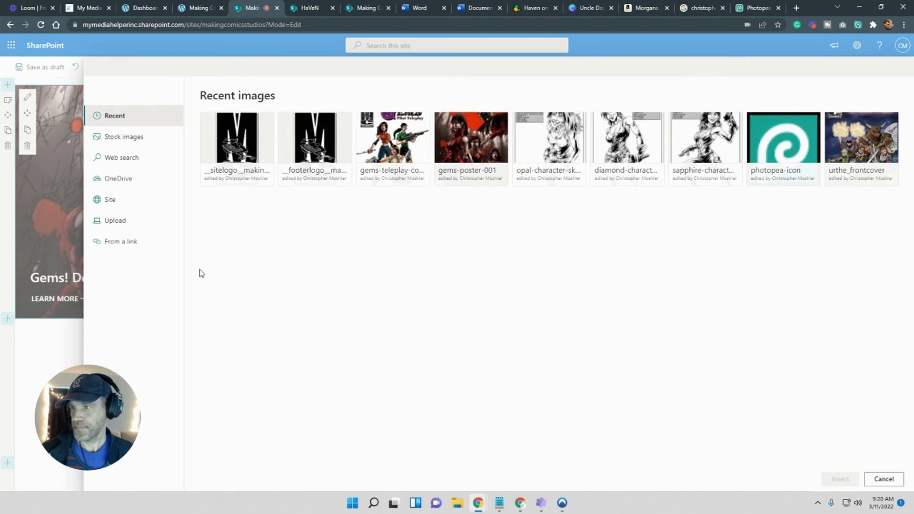
click(120, 203)
click(421, 155)
click(237, 136)
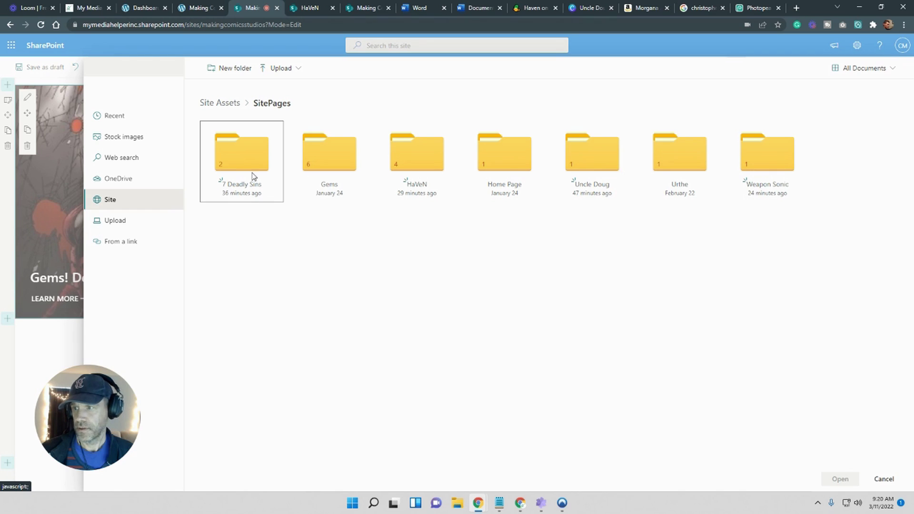
click(237, 166)
click(236, 166)
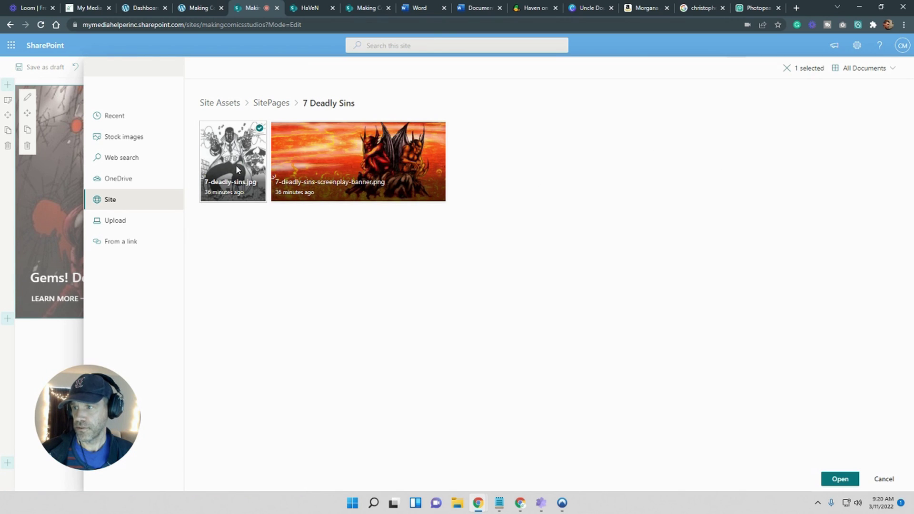
click(840, 478)
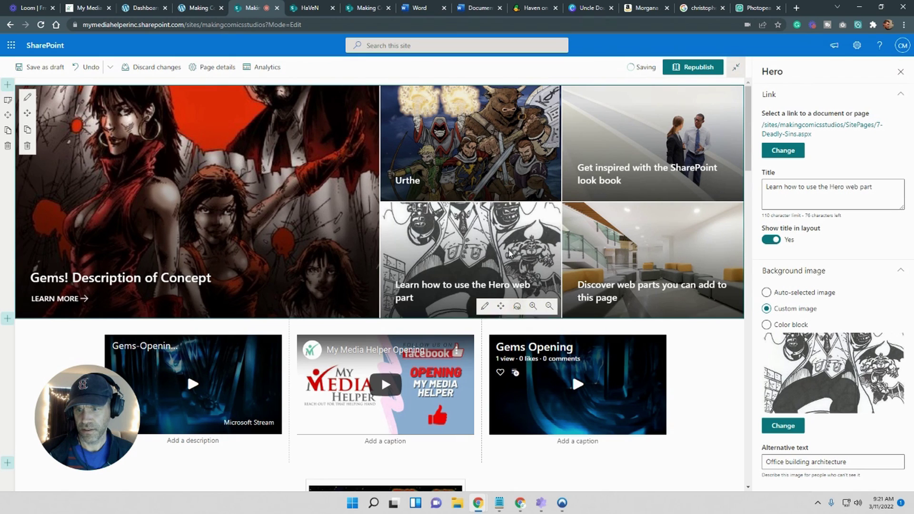
click(517, 305)
drag(471, 257, 508, 219)
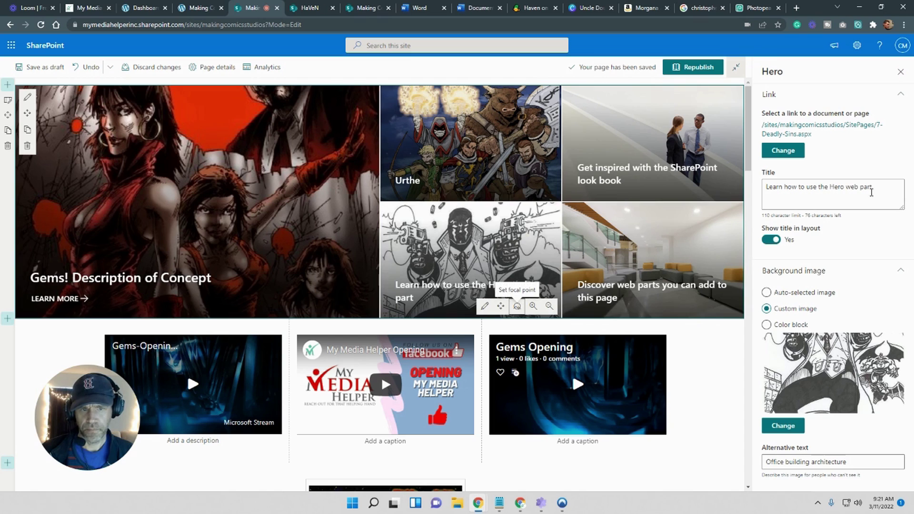
Change the title of the tile linked to the 7-Deadly-Sins page to "7 Deadly Sins"
drag(874, 187, 762, 192)
text(7)
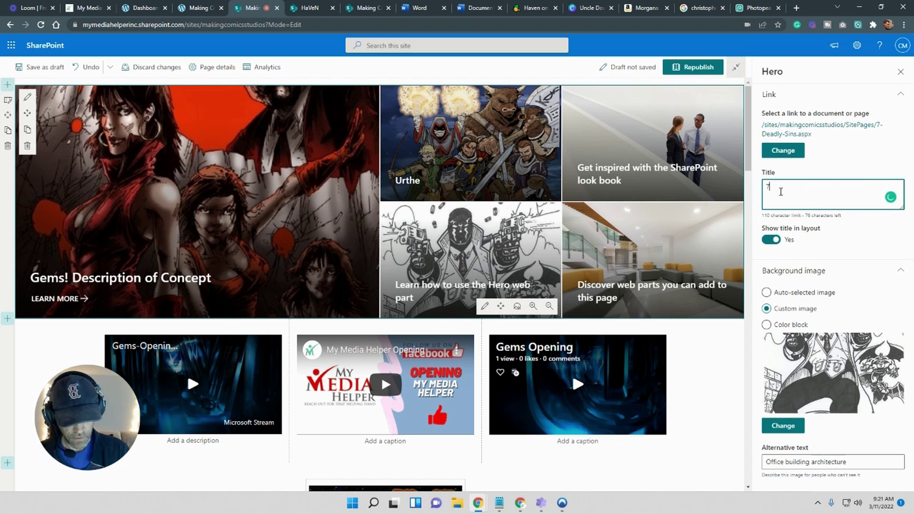
text( Deadly)
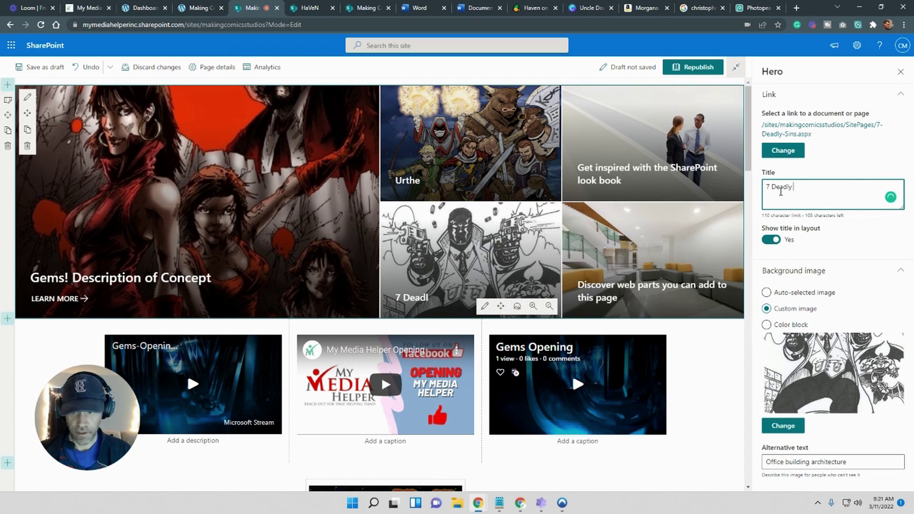
text( Sins)
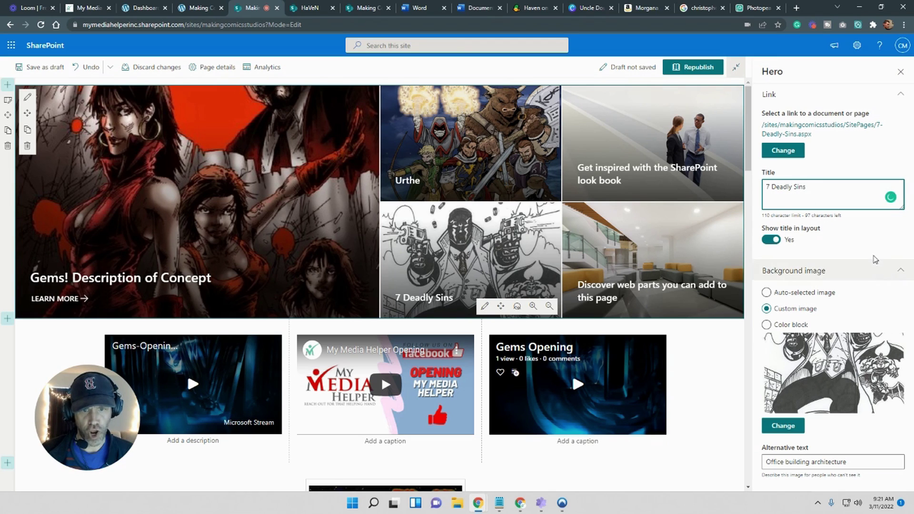
click(885, 166)
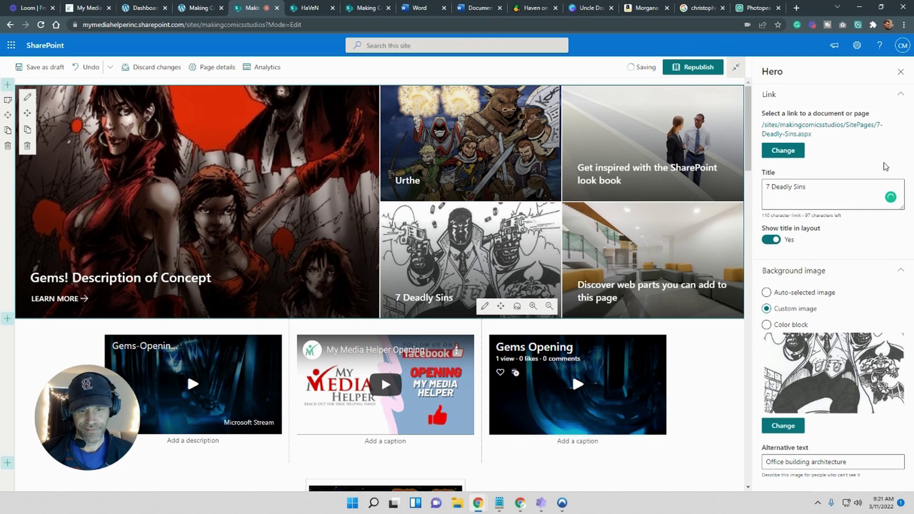
Copy the tile title "7 Deadly Sins" into the background image's alternative text and save the home page as a draft
drag(857, 462, 770, 464)
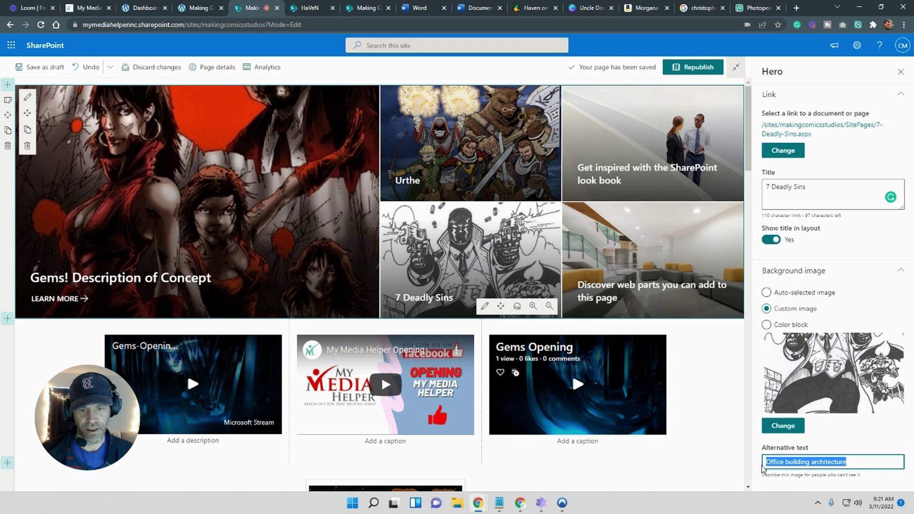
triple_click(809, 188)
click(823, 187)
drag(823, 186, 758, 191)
right_click(777, 191)
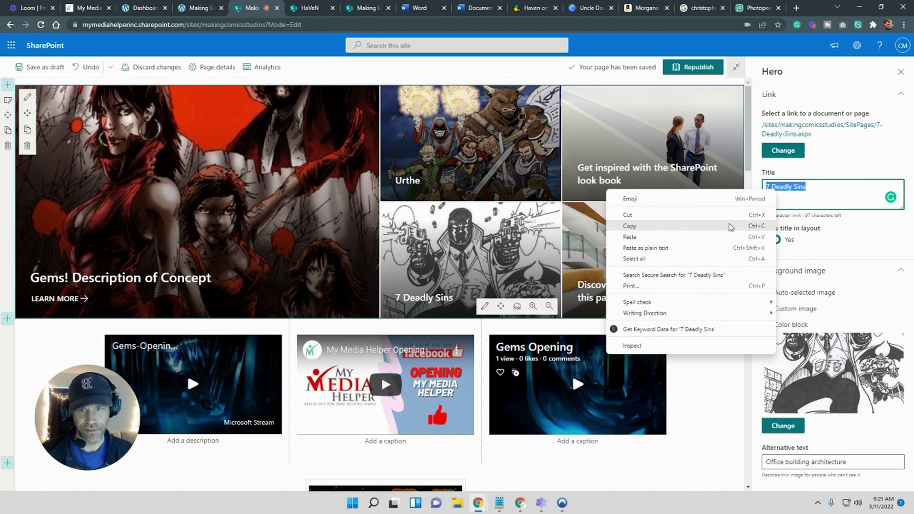
click(706, 231)
click(864, 461)
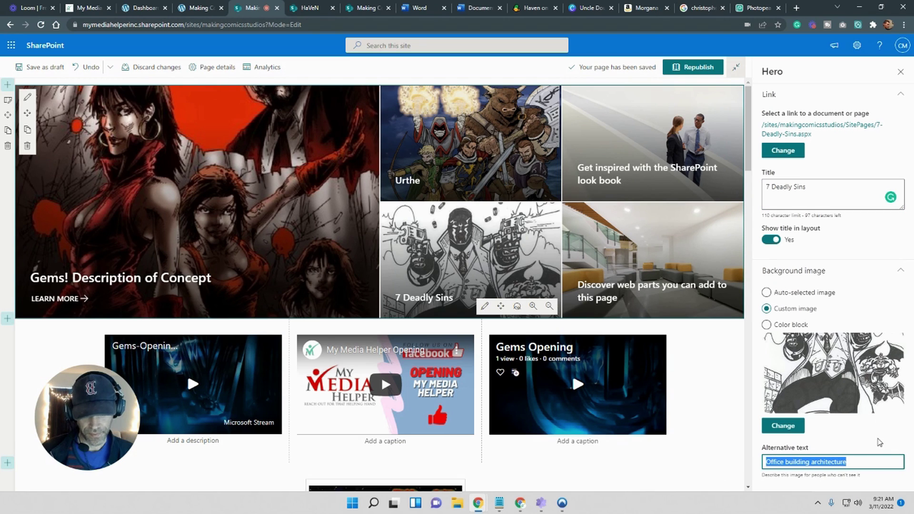
key(ctrl+v)
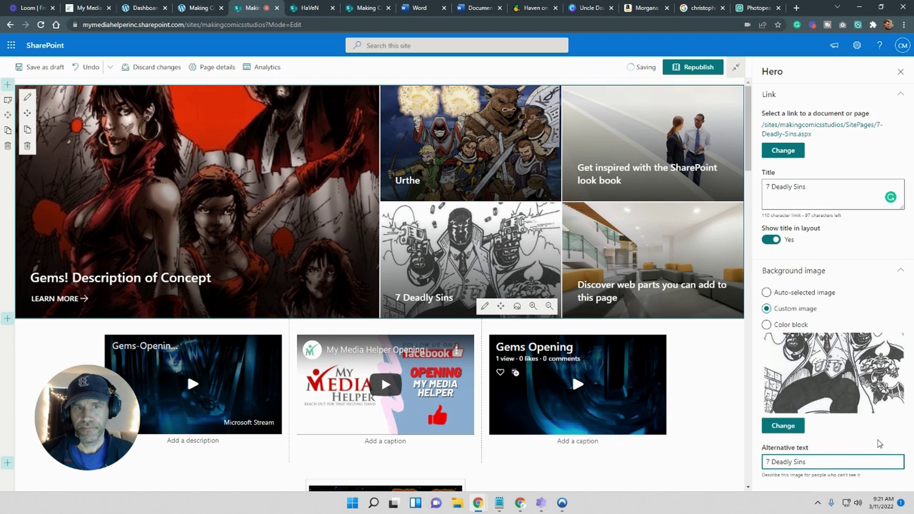
click(75, 134)
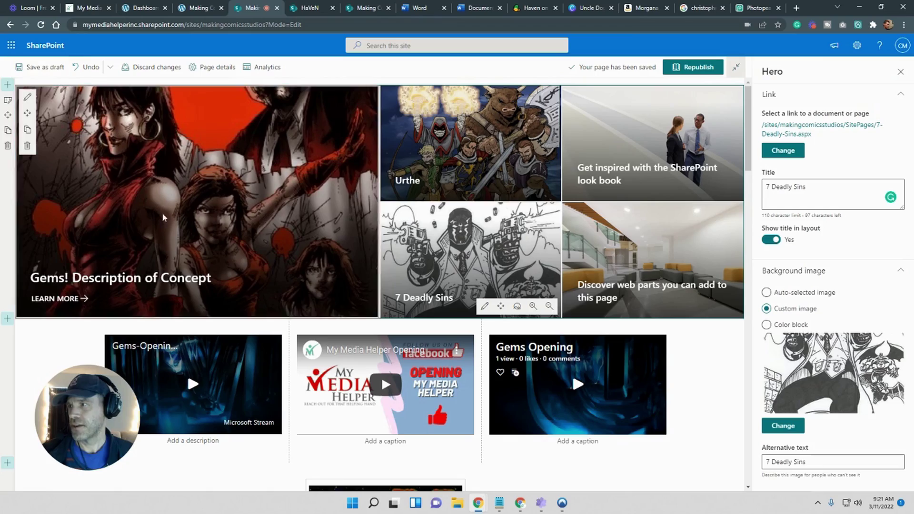
click(40, 67)
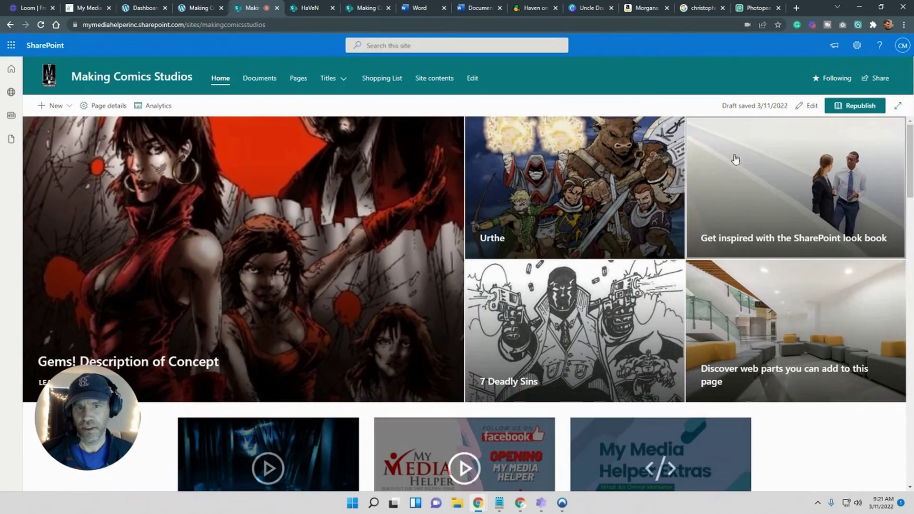
Reopen the home page for editing and link the "Get inspired with the SharePoint look book" tile to the HaVeN page
click(808, 105)
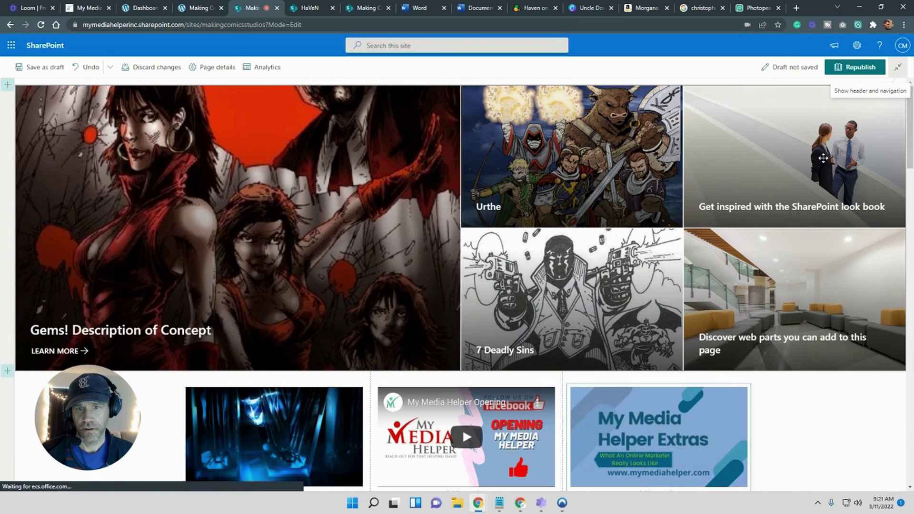
click(861, 128)
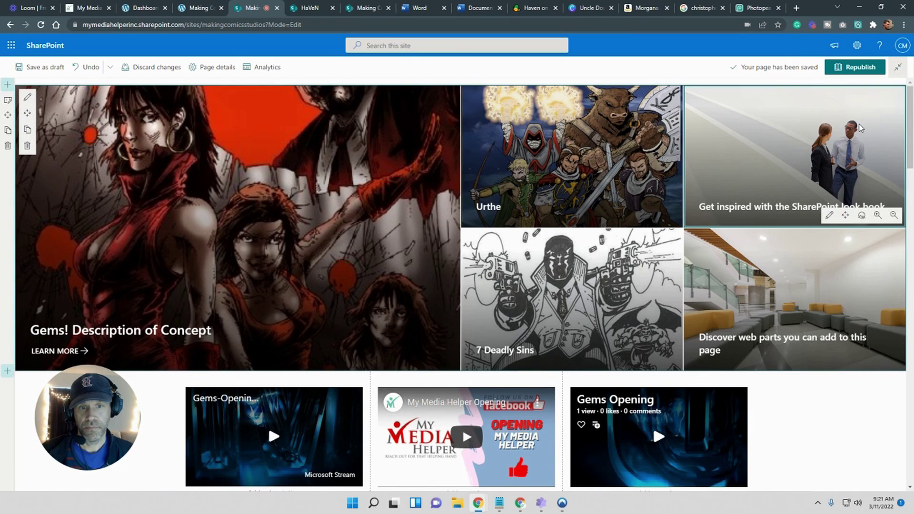
click(830, 215)
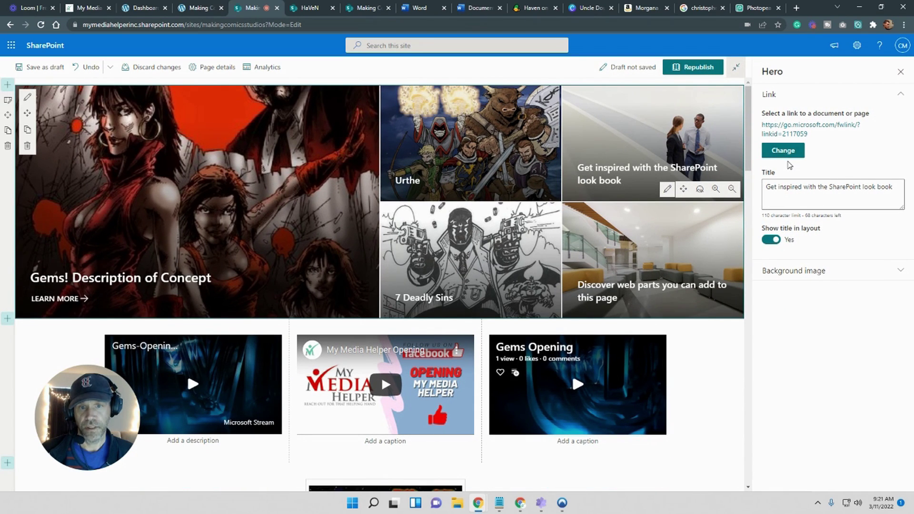
click(483, 251)
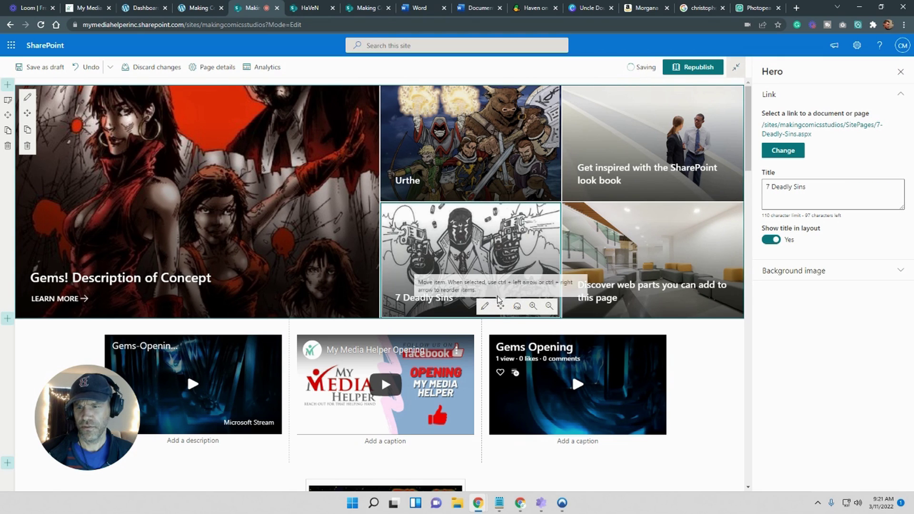
click(708, 145)
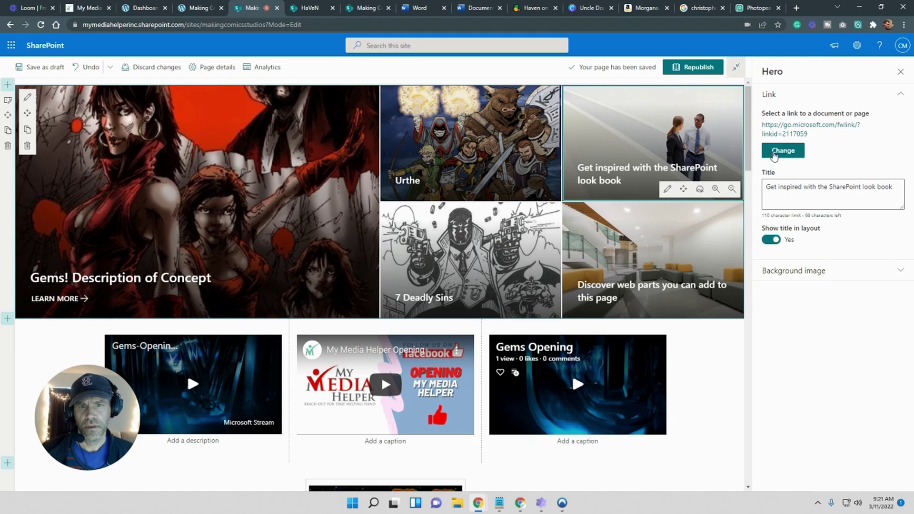
click(778, 152)
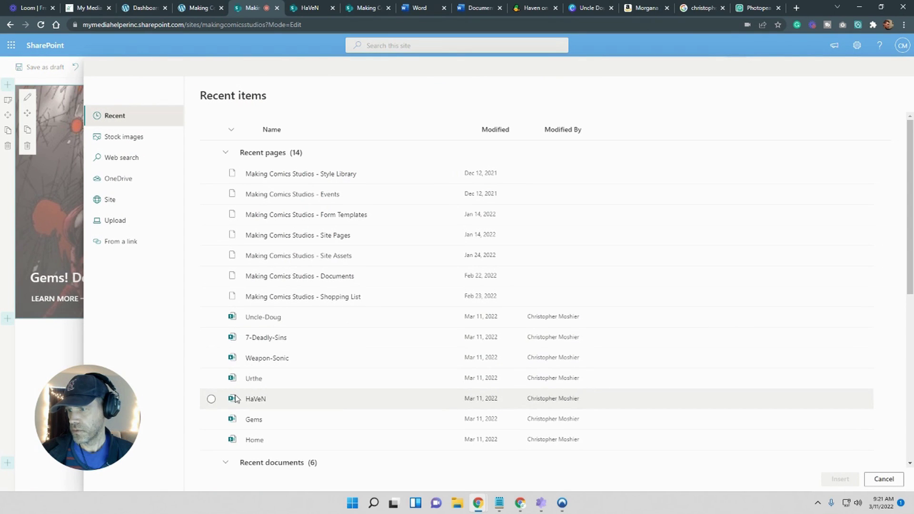
click(211, 398)
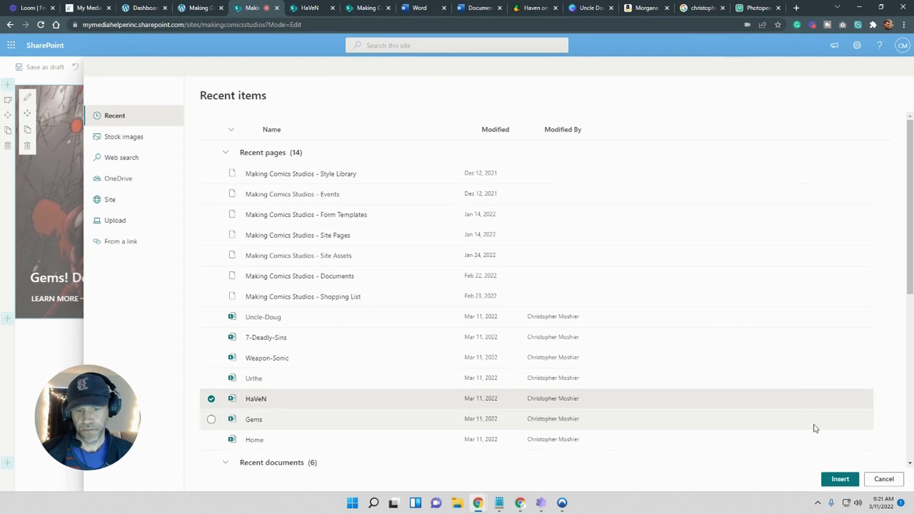
click(840, 480)
Change the title of the tile linked to the HaVeN page to "HaVeN"
click(808, 189)
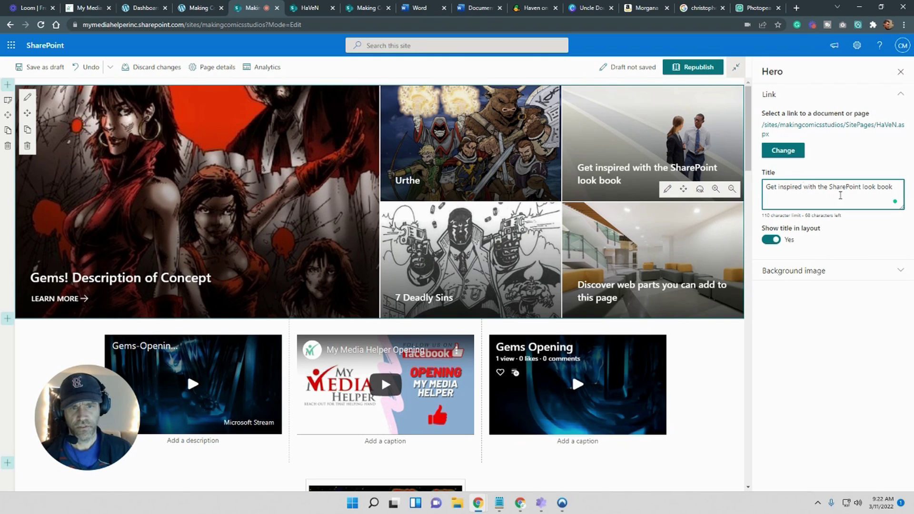
key(ctrl+a)
text(Ha)
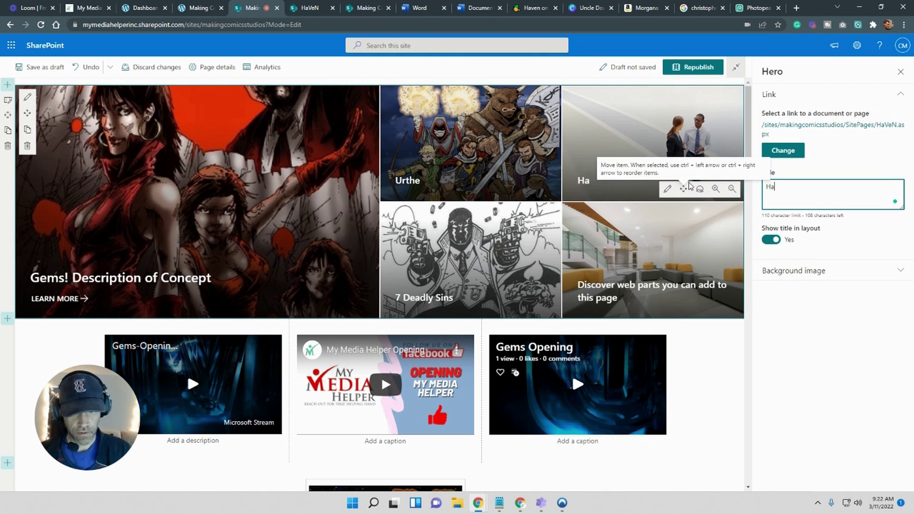
text(Ve)
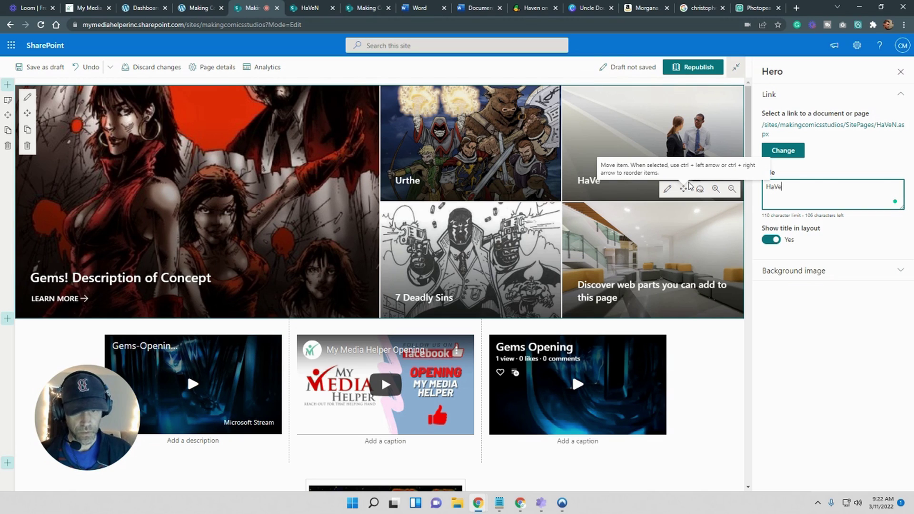
text(N)
click(440, 239)
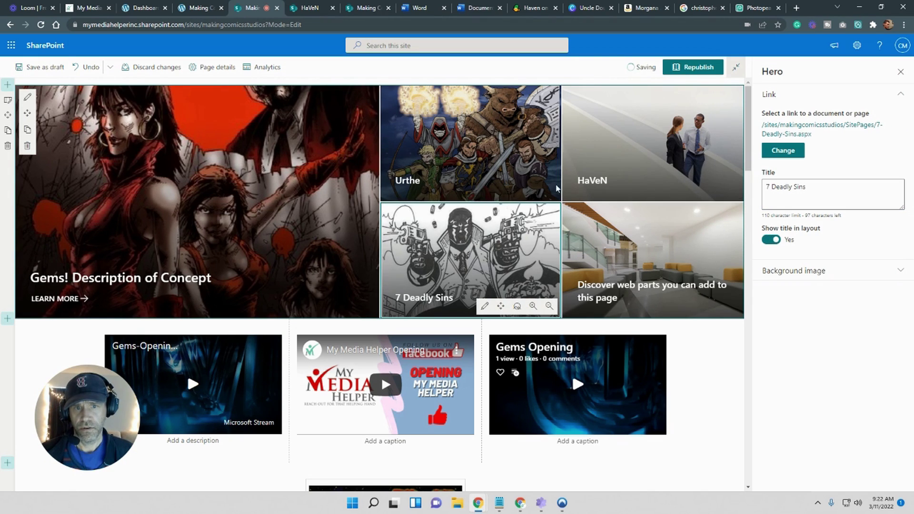
Set the alternative text of the HaVeN tile's background image to "HaVeN"
click(655, 127)
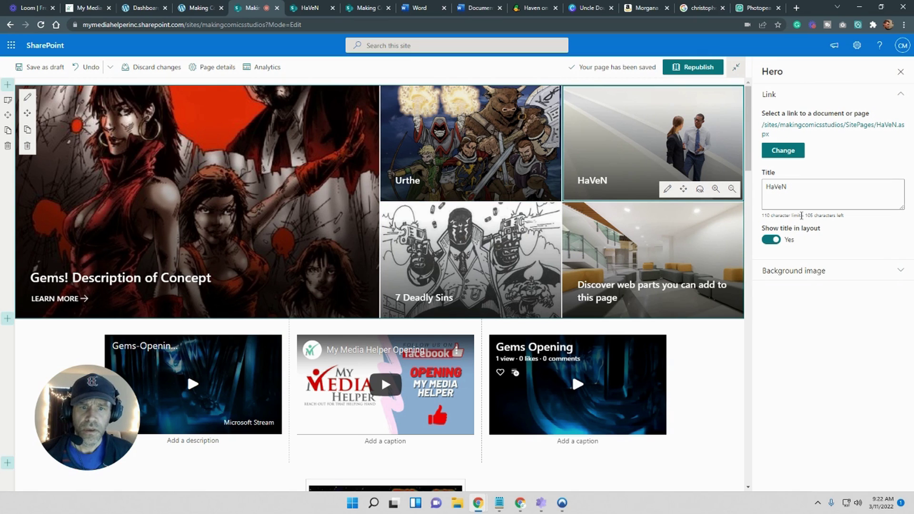
click(819, 270)
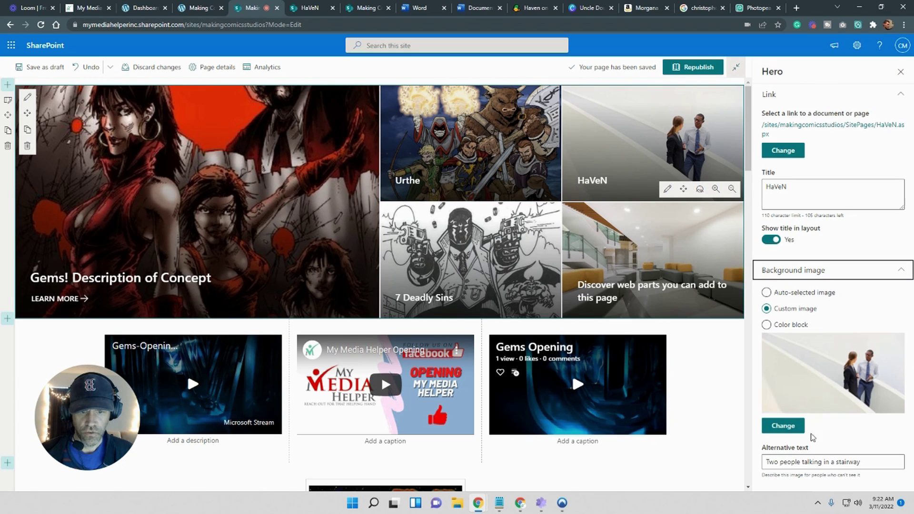
drag(898, 463, 763, 460)
text(HaVeN)
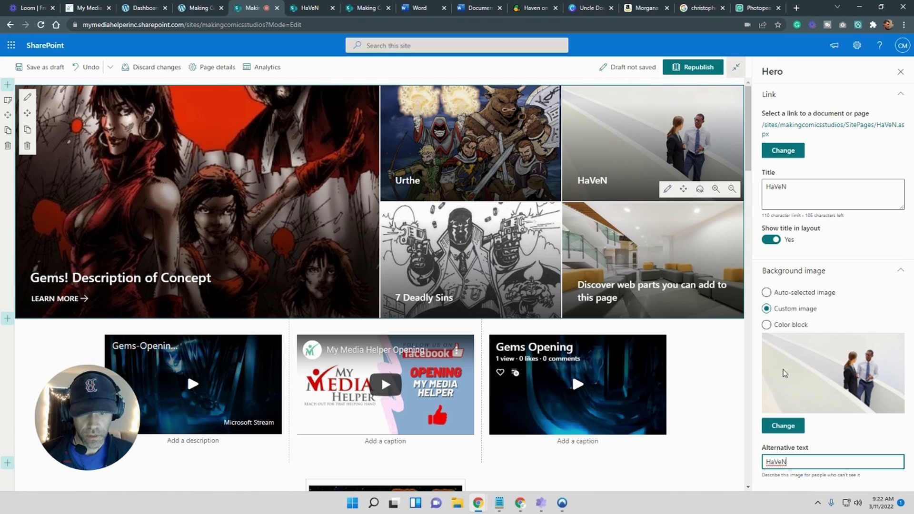
Replace the HaVeN tile's background image with haven-pinup-002.jpg from the site's Site Assets > SitePages > HaVeN folder
click(783, 425)
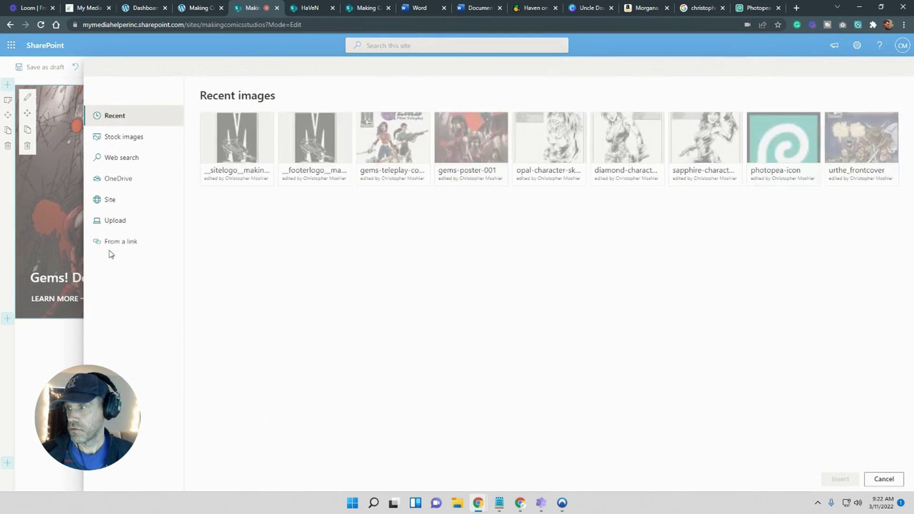
click(116, 203)
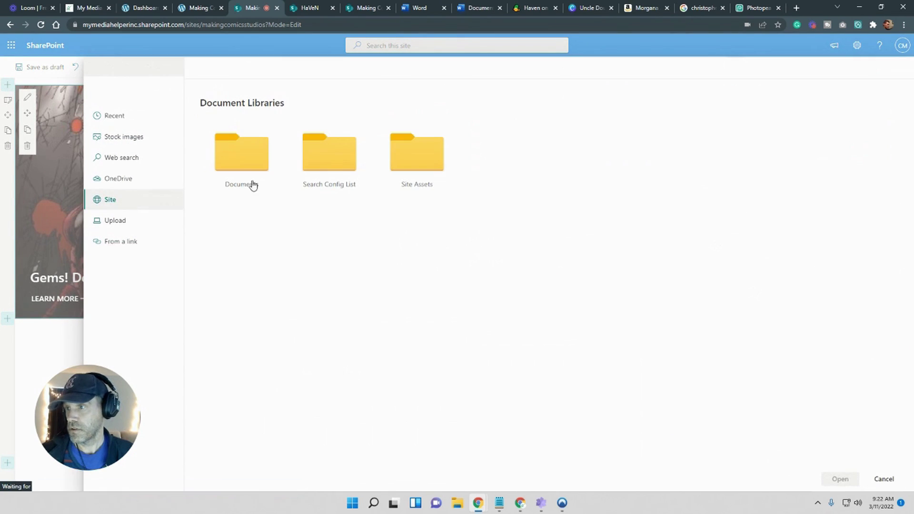
click(418, 153)
click(234, 144)
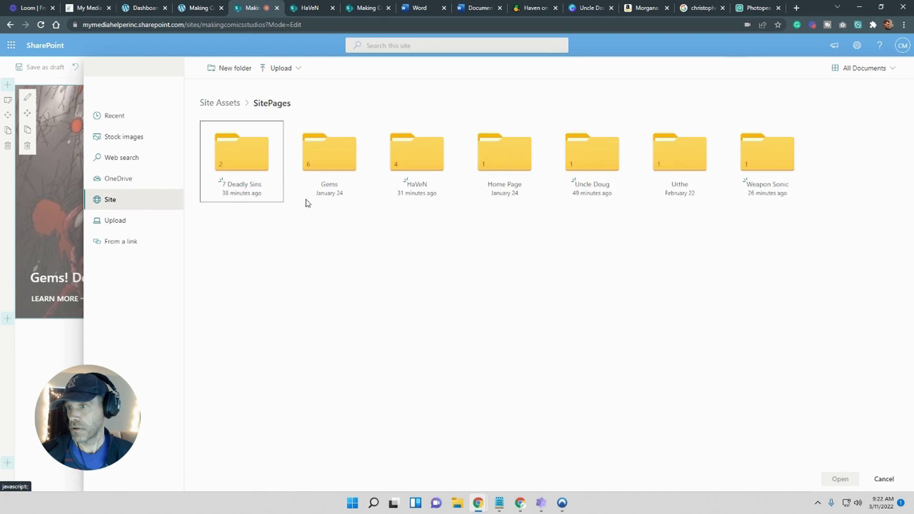
click(439, 169)
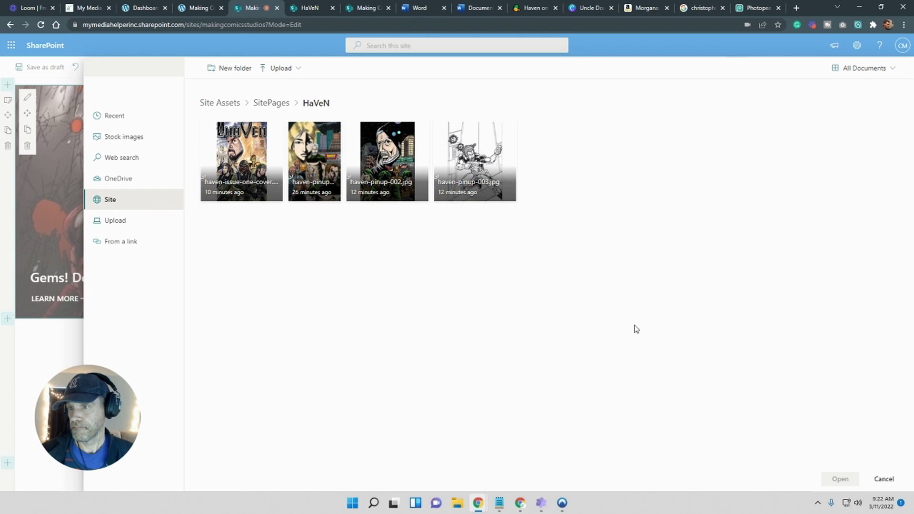
click(389, 161)
click(841, 478)
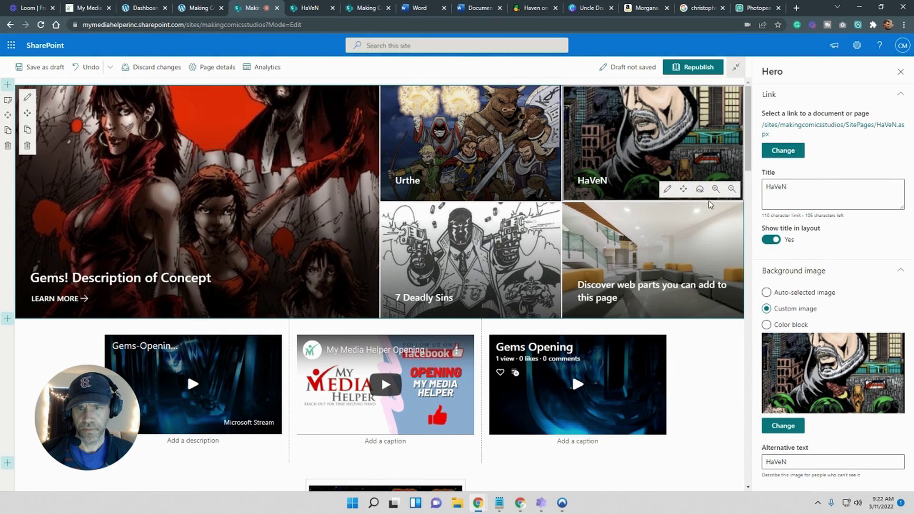
Move the HaVeN tile image's focal point so the bearded man's face is in frame, and save the home page as a draft
click(699, 189)
mouse_move(657, 147)
mouse_down()
mouse_move(658, 125)
mouse_move(715, 132)
mouse_up()
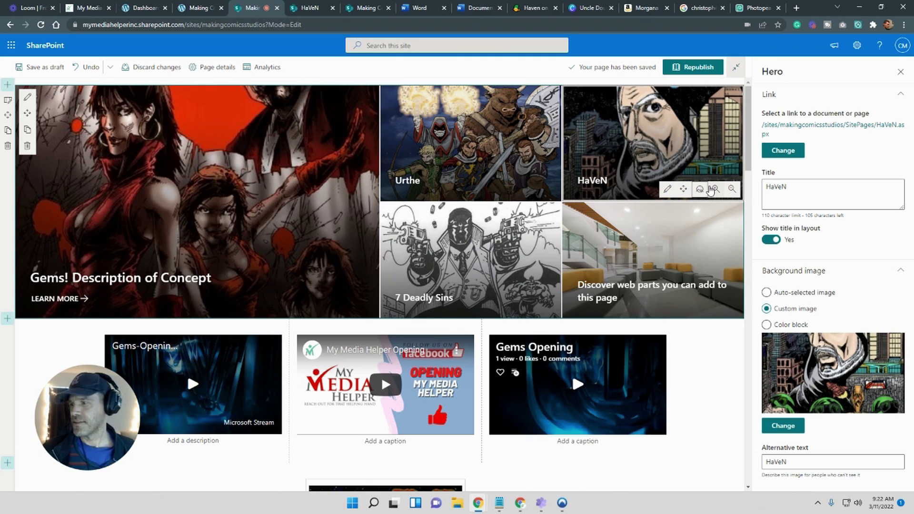
click(677, 243)
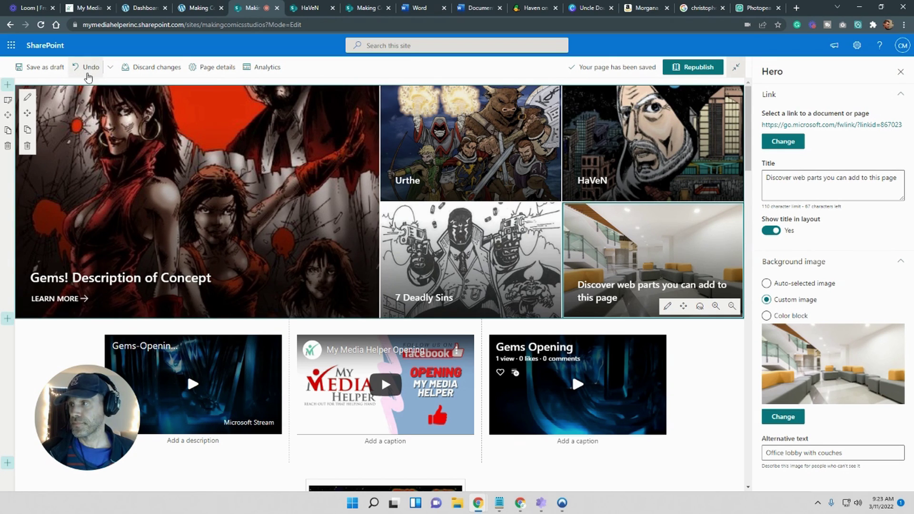
click(38, 69)
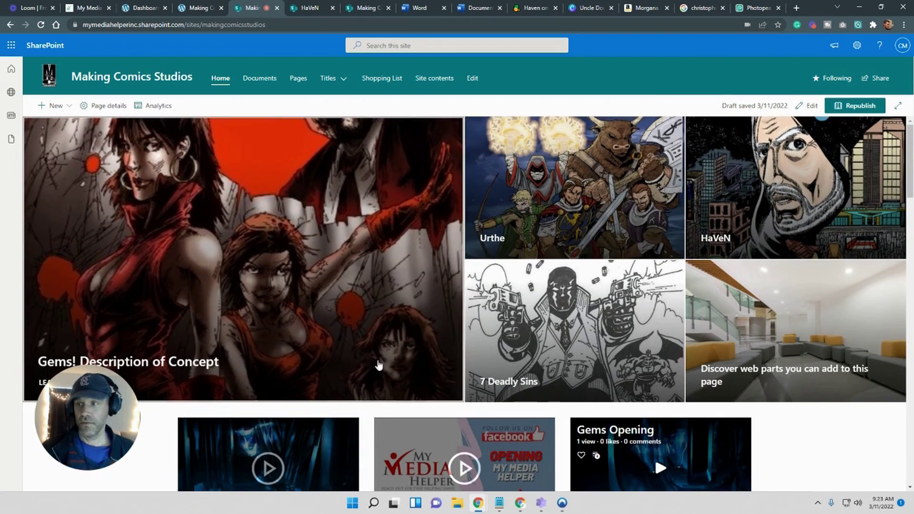
Review the saved home page's content from the hero tiles downward and the entries in the Titles navigation
scroll(777, 435, down, 6)
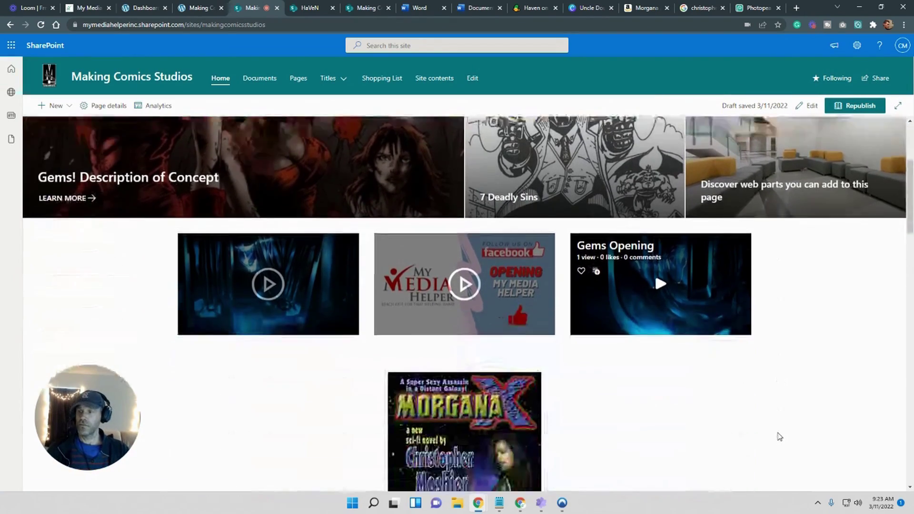
scroll(365, 351, down, 10)
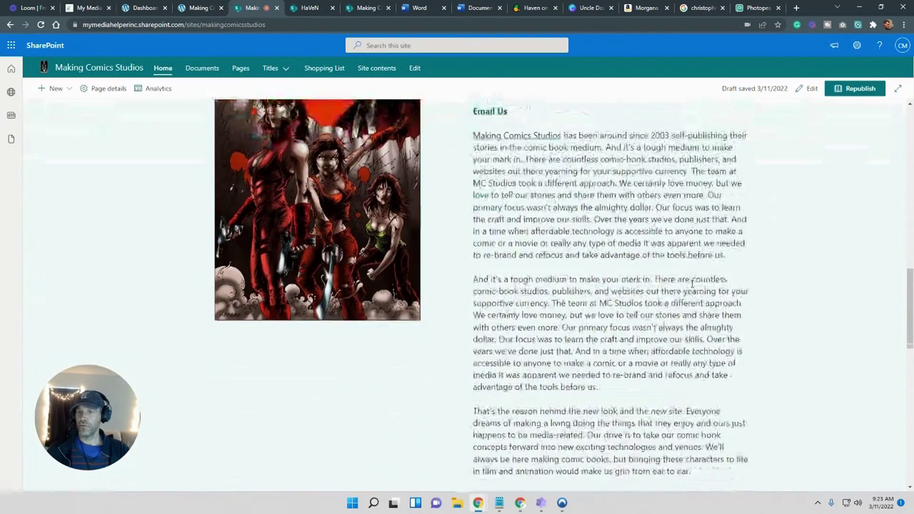
scroll(365, 352, down, 3)
scroll(376, 367, up, 20)
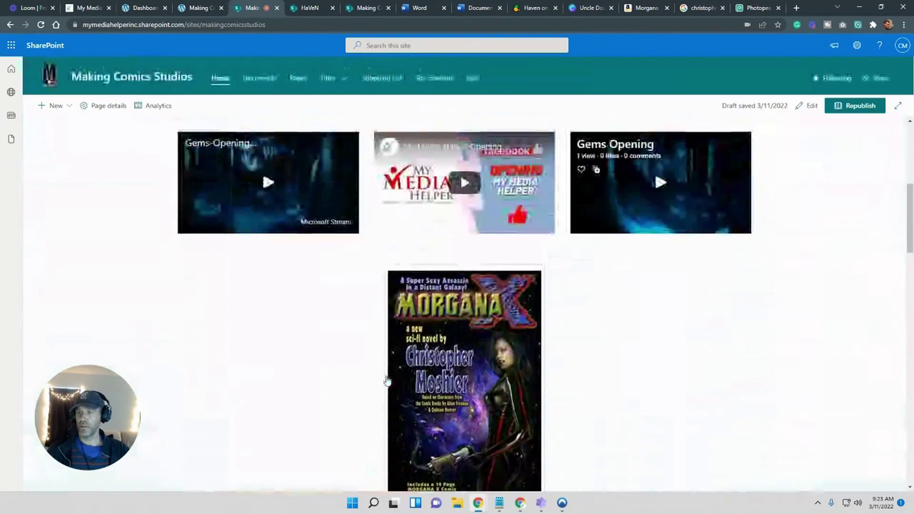
scroll(388, 381, up, 1)
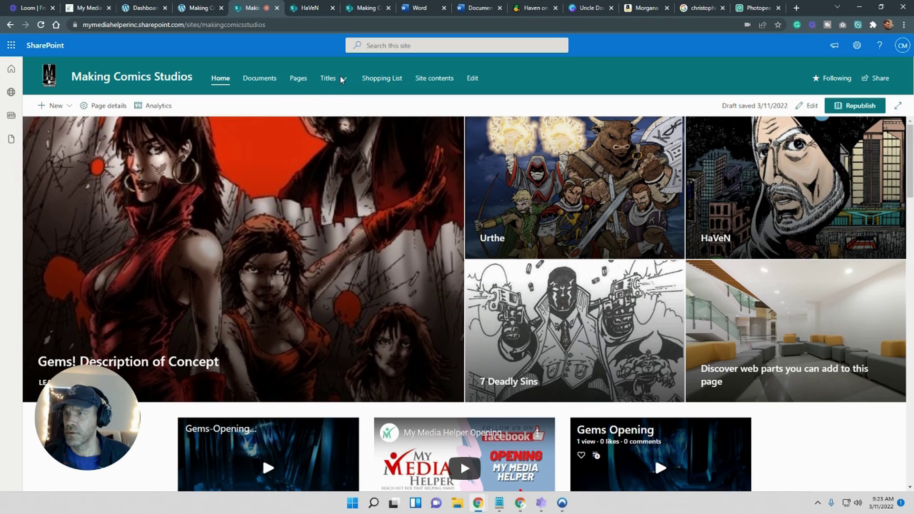
mouse_move(345, 82)
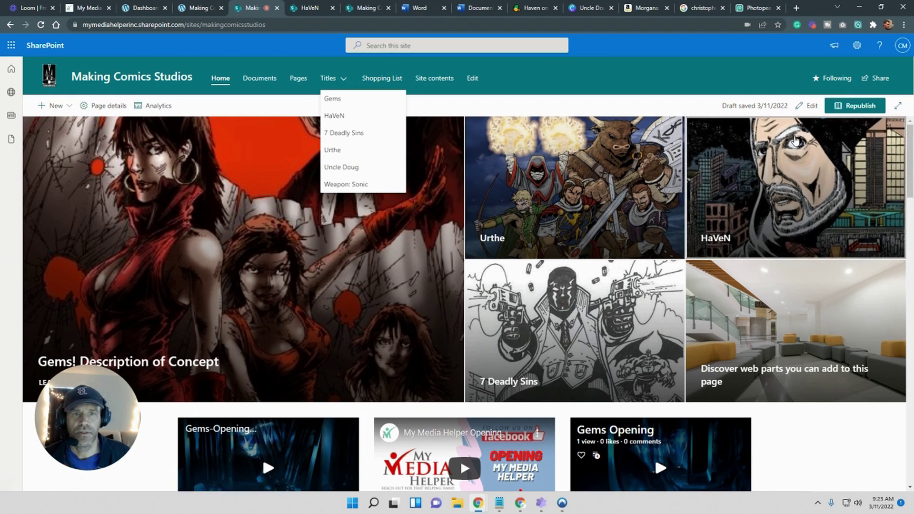
Reopen the home page for editing, link the "Discover web parts you can add to this page" tile to the Uncle-Doug page and expand its background image settings
click(808, 106)
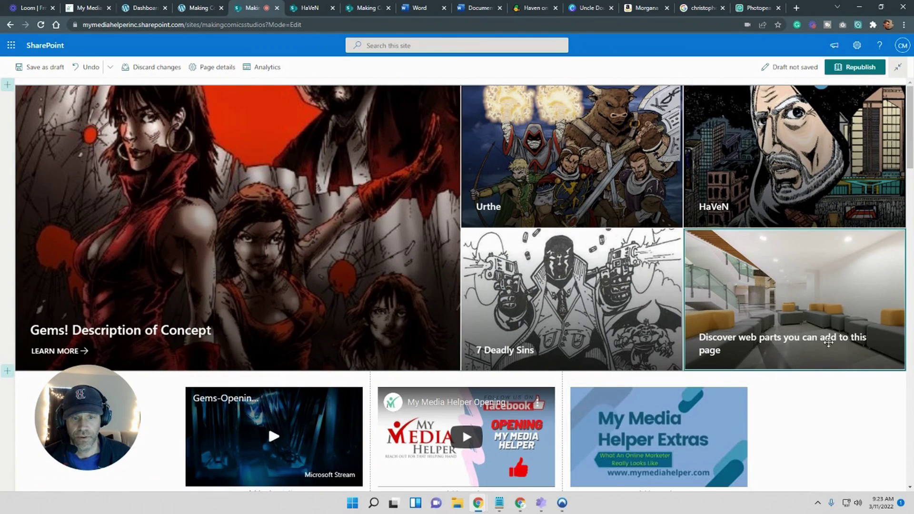
click(829, 336)
click(827, 358)
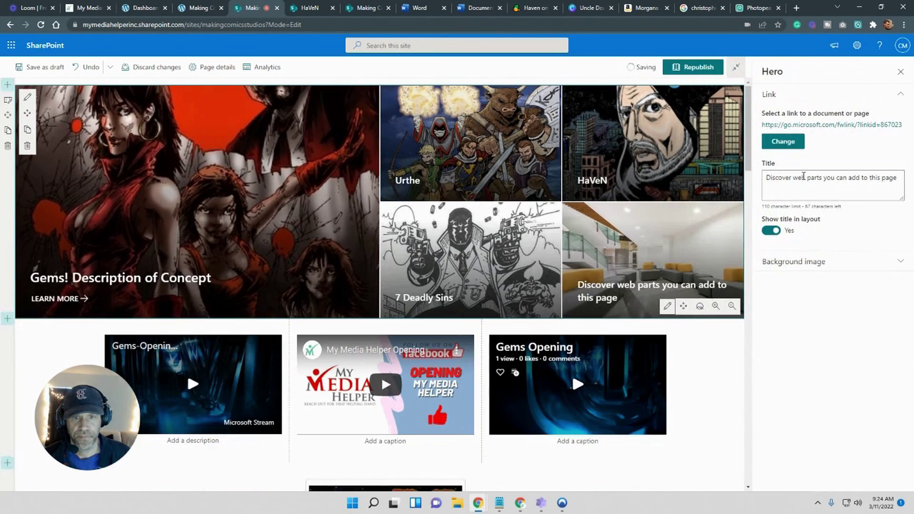
click(782, 142)
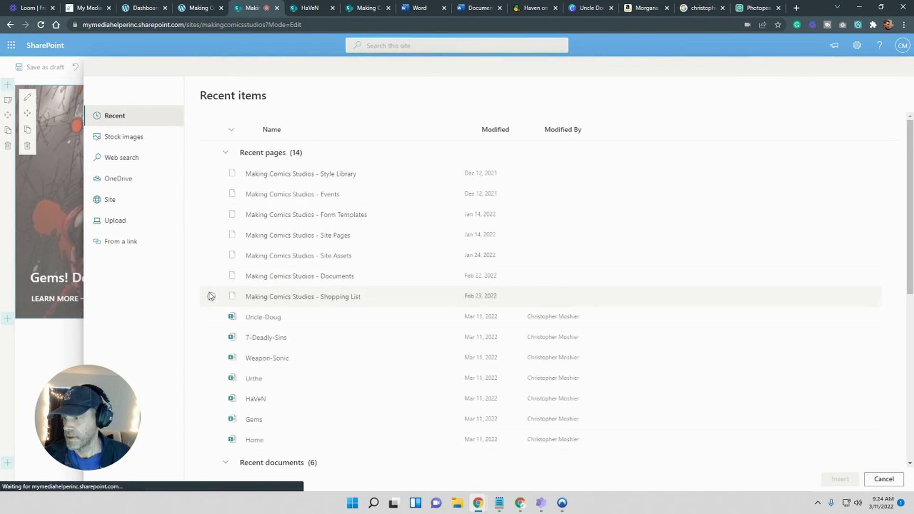
click(211, 317)
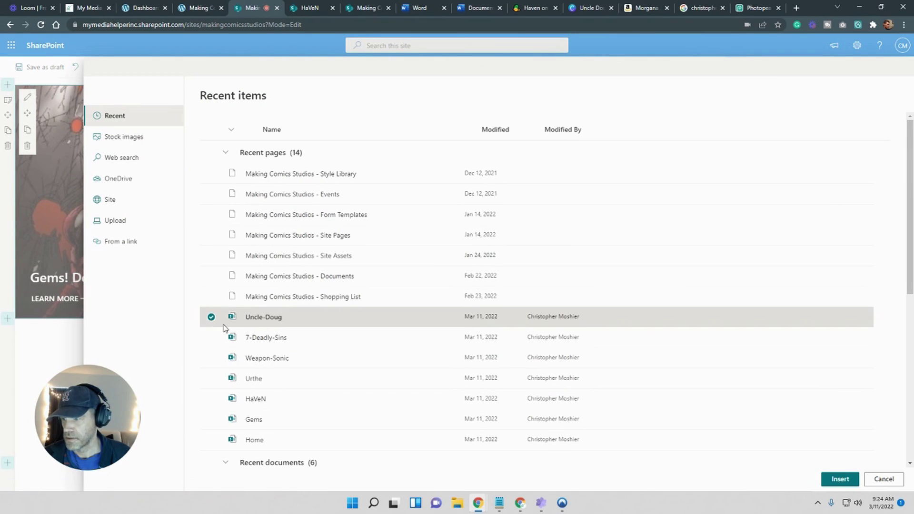
click(837, 479)
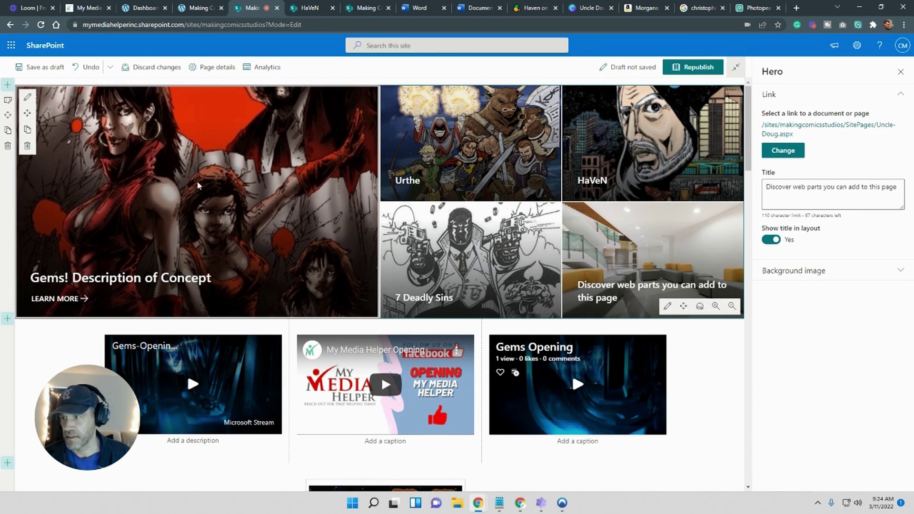
click(788, 278)
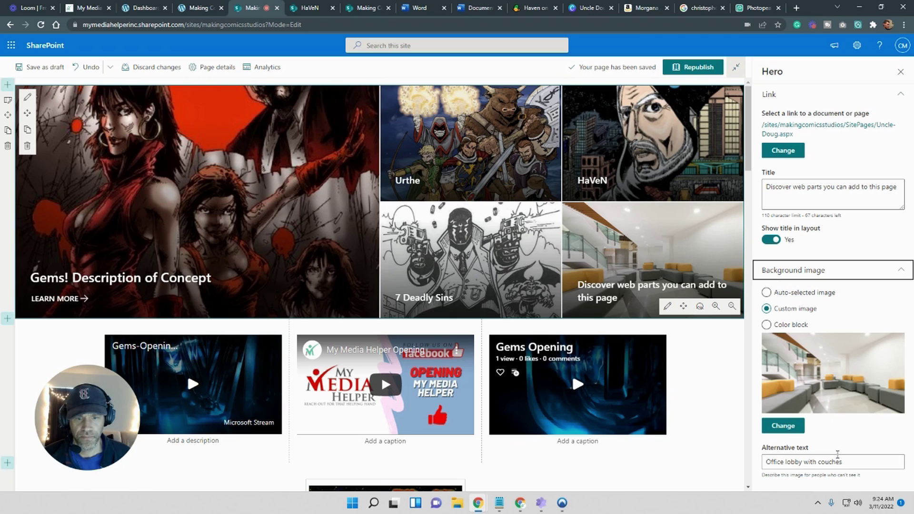
Change the title of the tile linked to the Uncle-Doug page to "Gems" and copy it for the alternative text
click(795, 190)
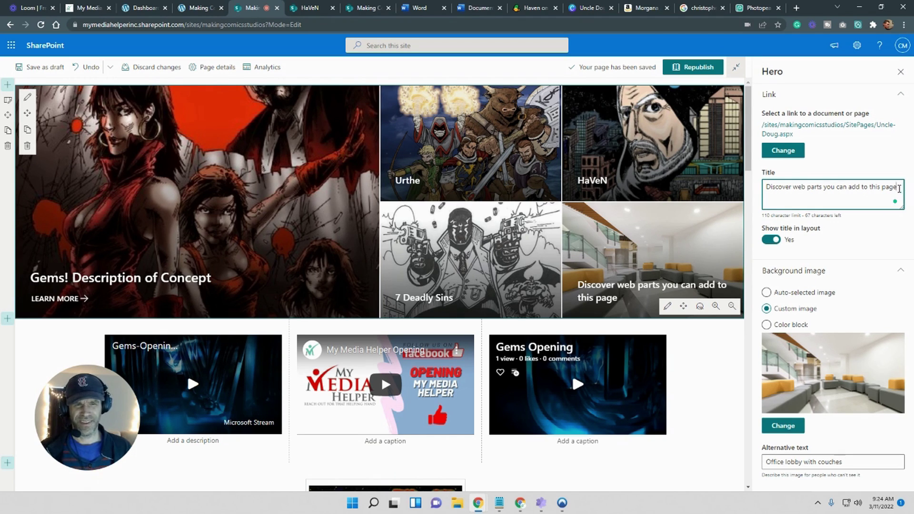
drag(900, 189, 765, 185)
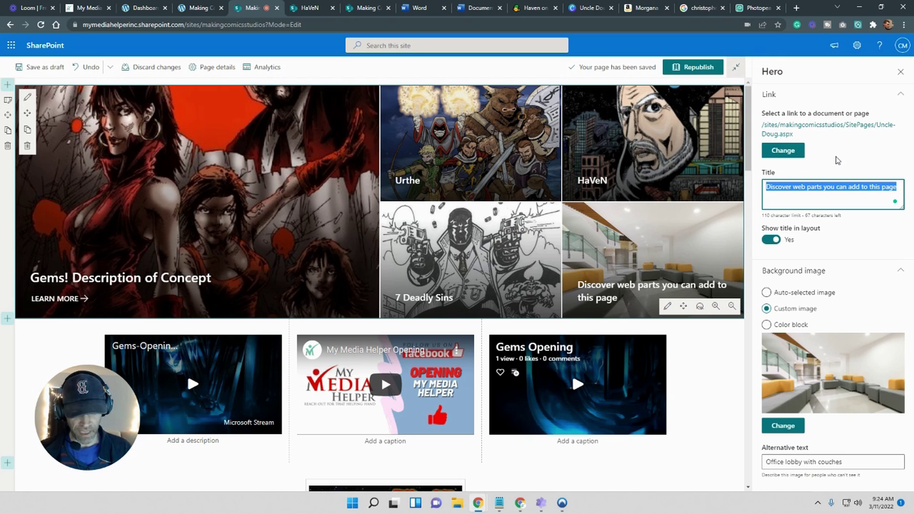
text(Gems)
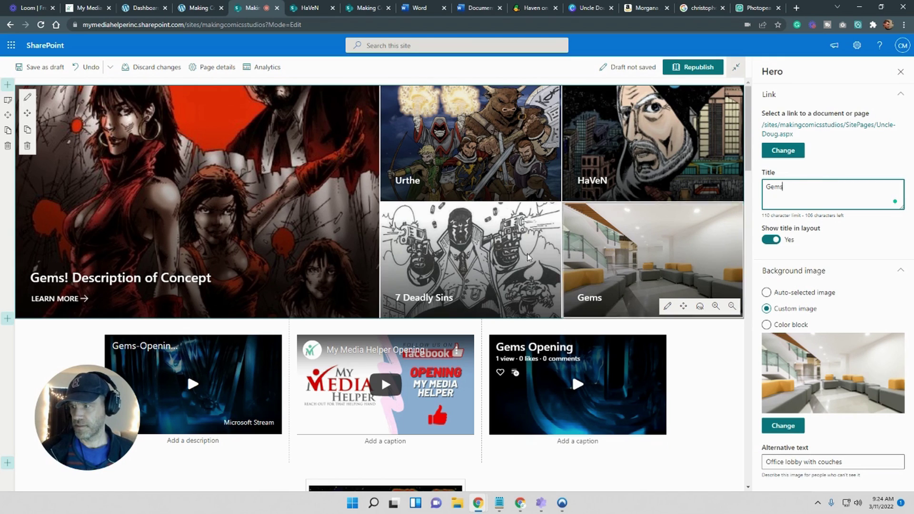
drag(793, 187, 765, 187)
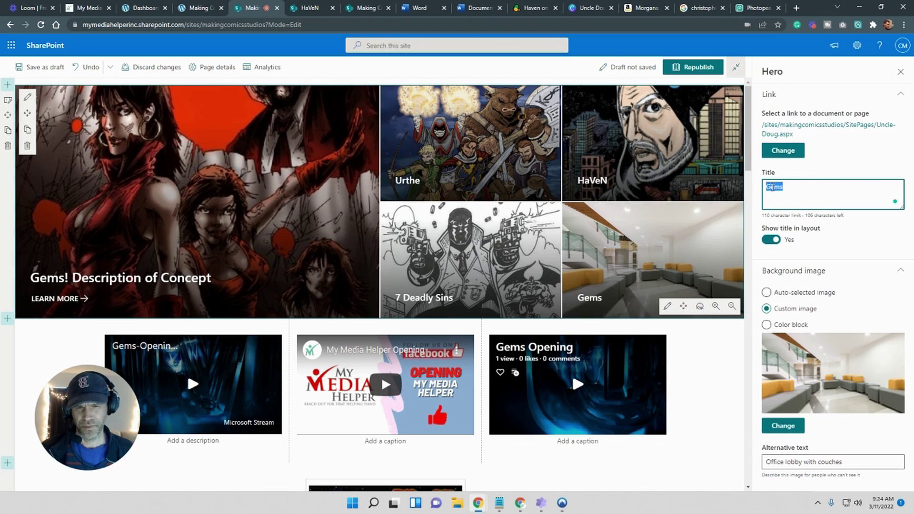
right_click(767, 186)
click(665, 221)
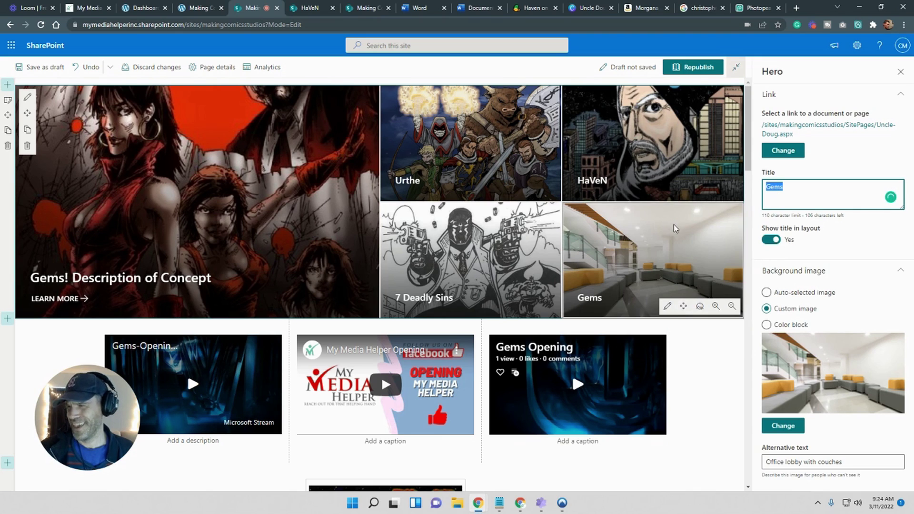
drag(843, 460, 764, 462)
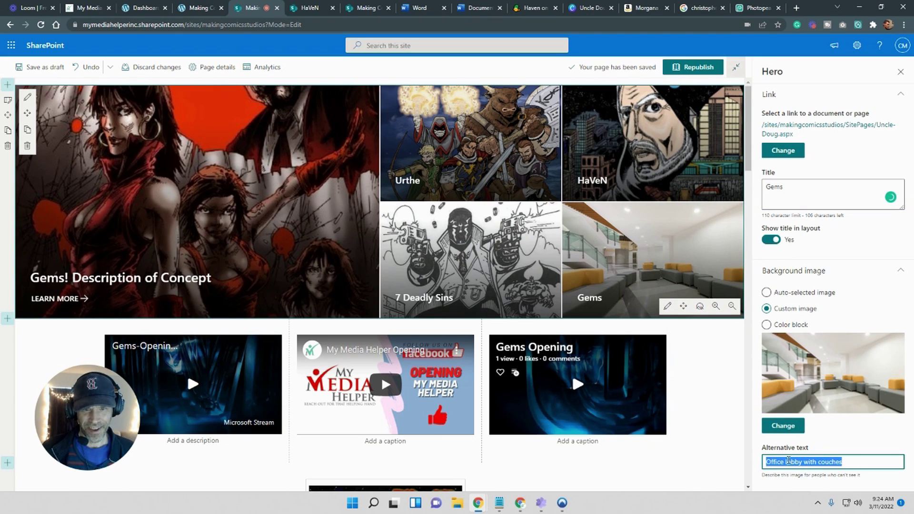
Set the title of the tile linked to the Uncle-Doug page to "Uncle Doug"
drag(800, 190, 759, 199)
text(Uncle)
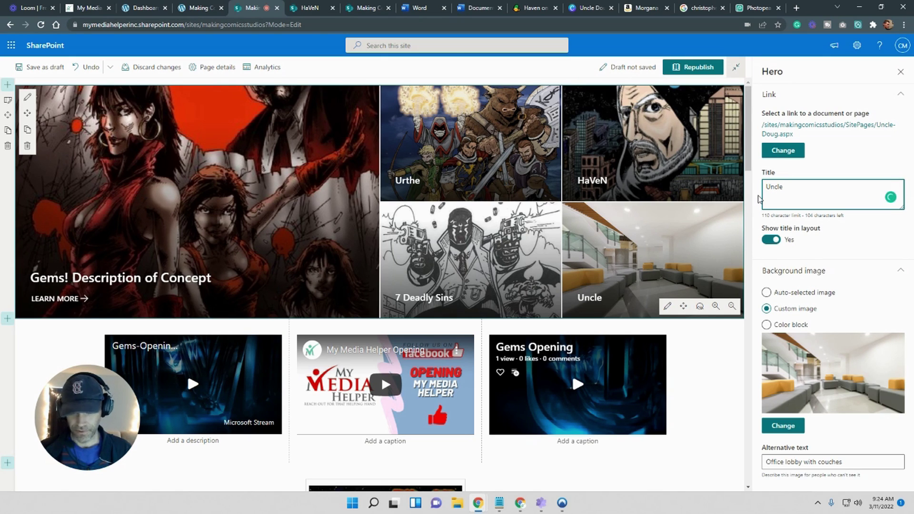
text( Doug)
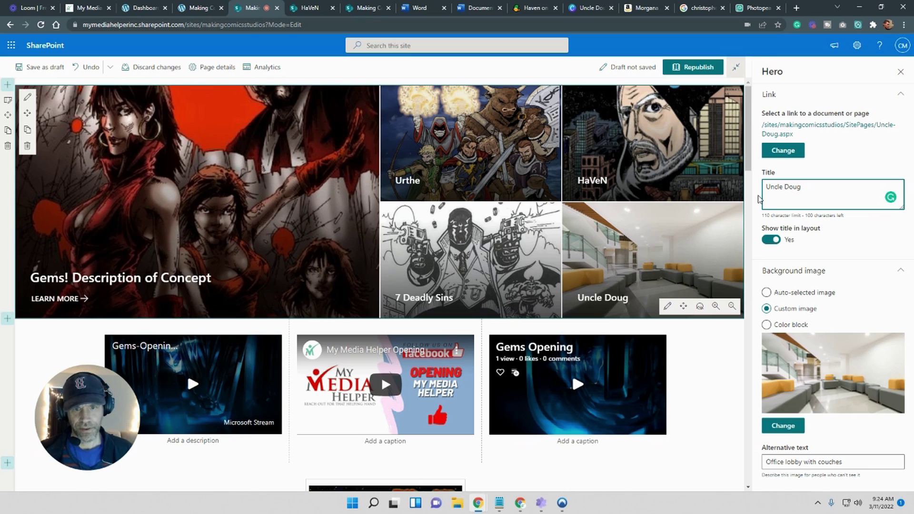
Copy the tile title "Uncle Doug" into the background image's alternative text
drag(832, 188, 763, 187)
right_click(775, 186)
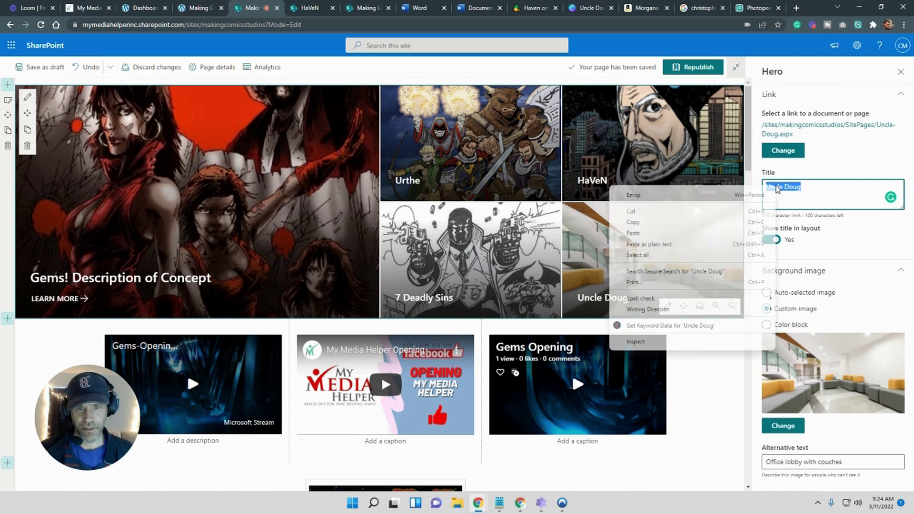
click(723, 223)
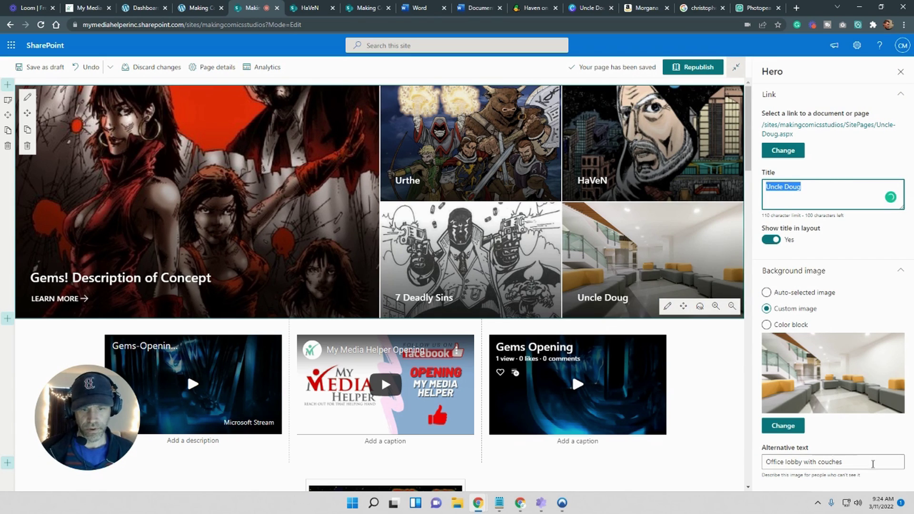
triple_click(825, 463)
click(825, 463)
drag(855, 462, 764, 461)
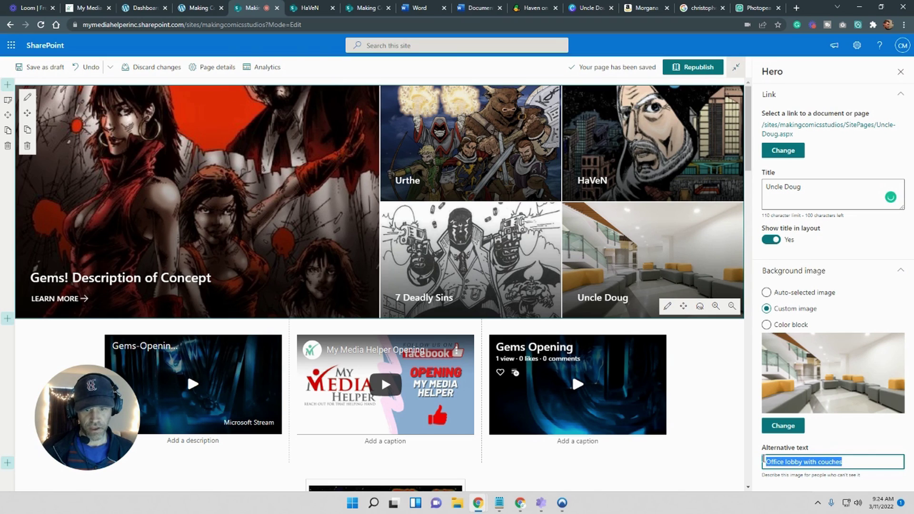
key(ctrl+v)
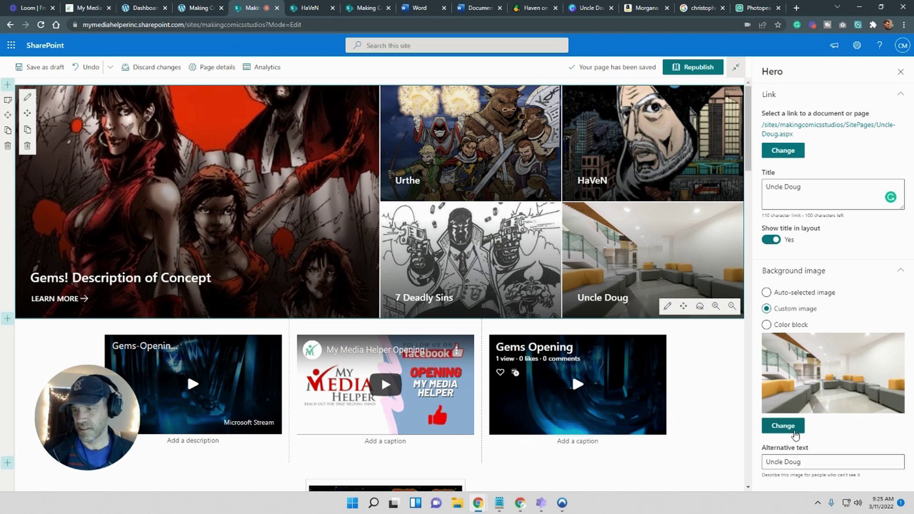
Start changing the Uncle Doug tile's background image and browse the site's Site Assets library to the SitePages/Uncle Doug folder
click(790, 426)
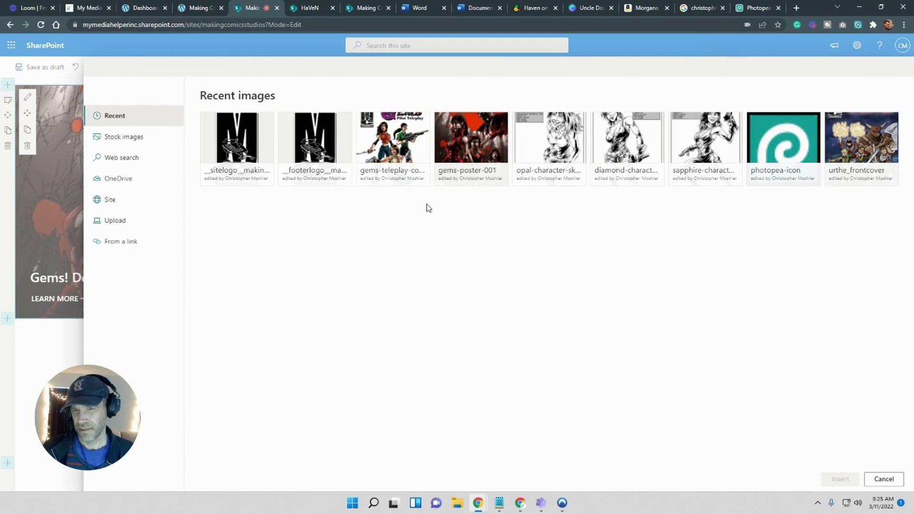
click(123, 223)
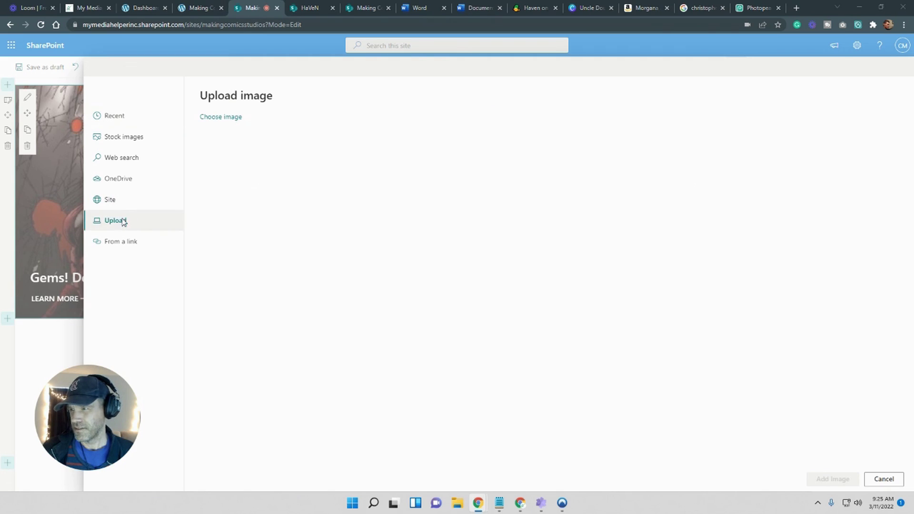
click(881, 463)
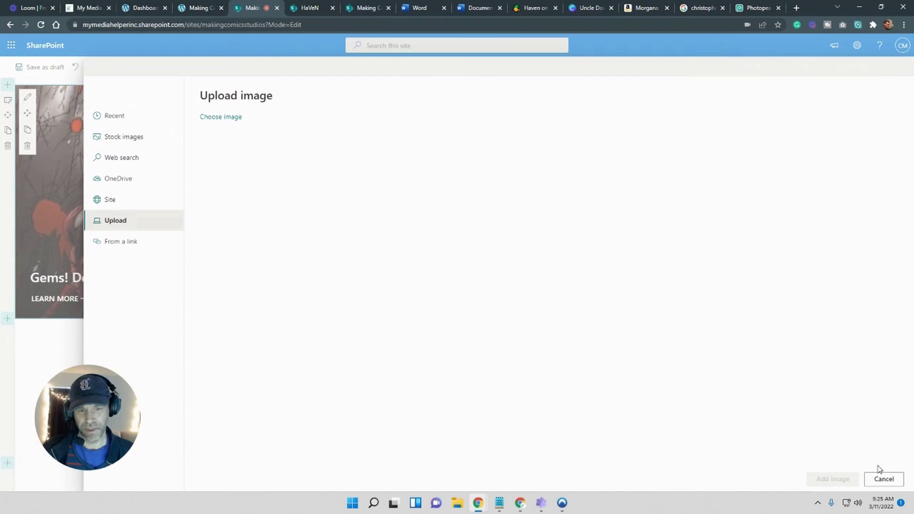
click(109, 199)
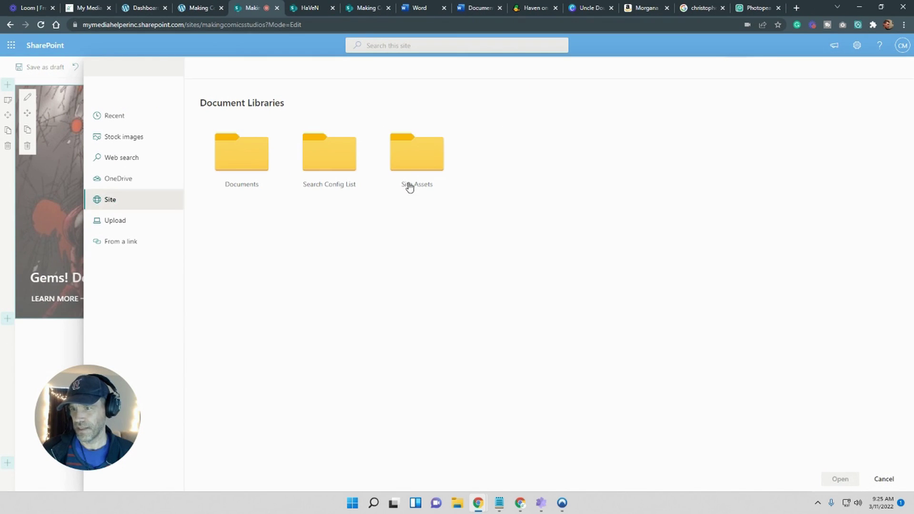
click(420, 161)
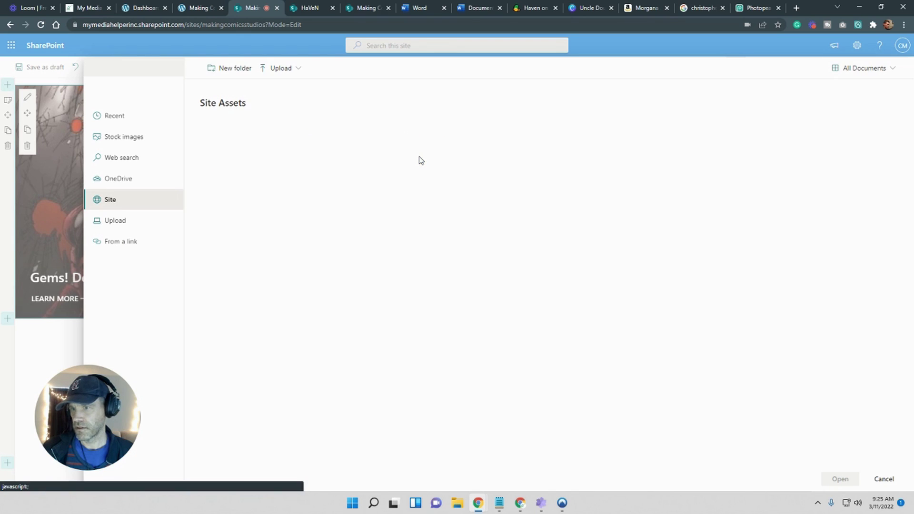
click(250, 162)
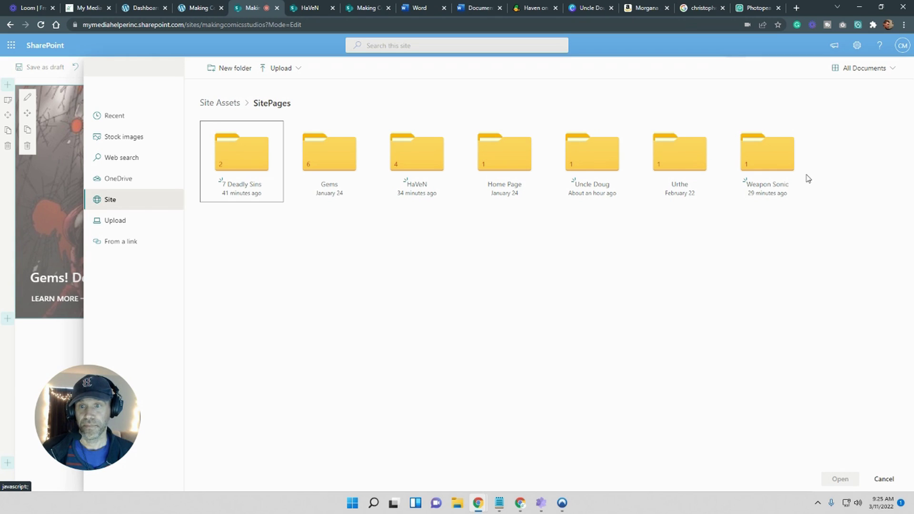
click(590, 162)
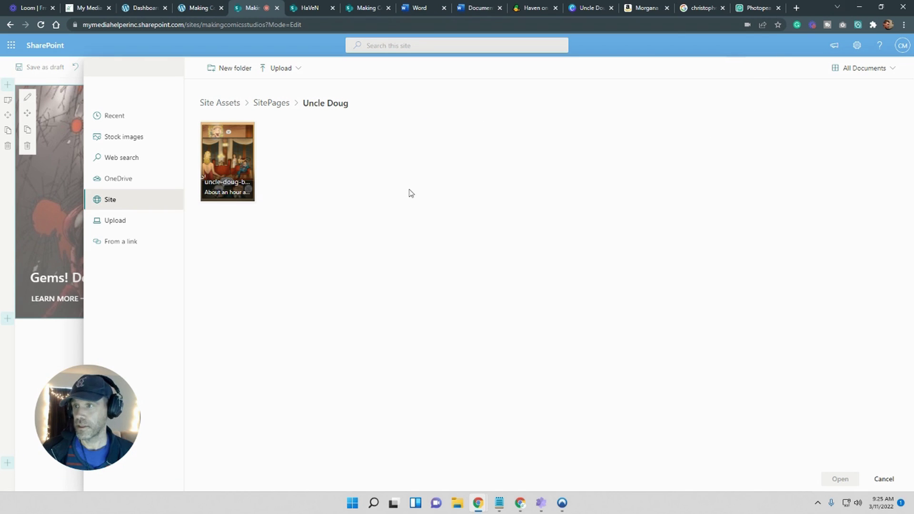
Switch to the tab showing the Gems assets and open the Site Assets library's SitePages/Uncle Doug folder there
click(303, 10)
click(365, 10)
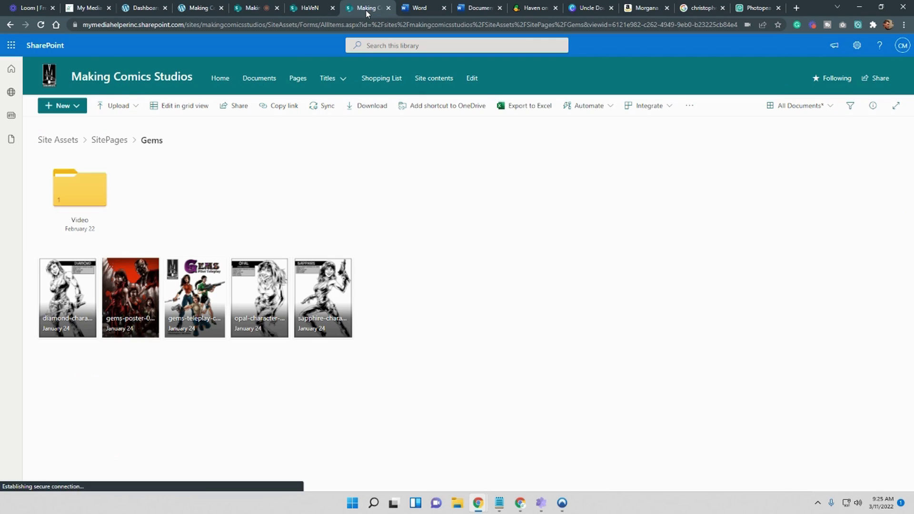
click(856, 46)
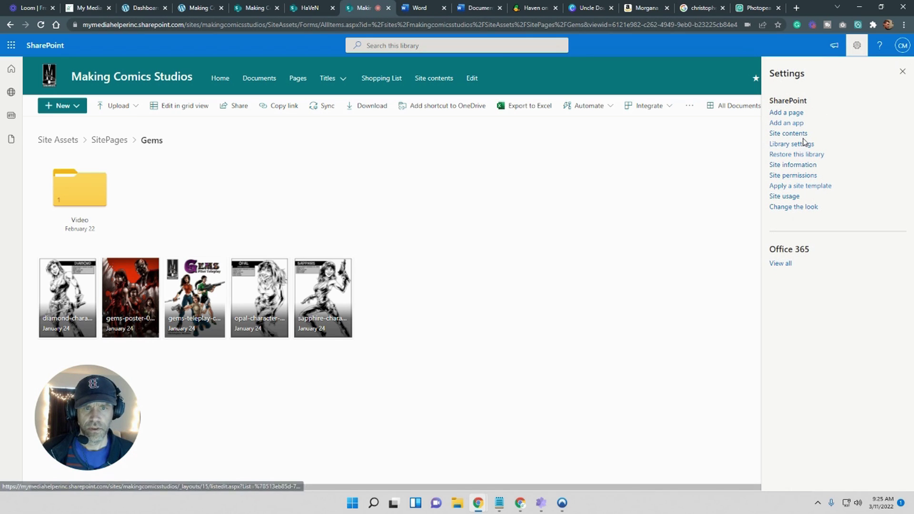
click(804, 138)
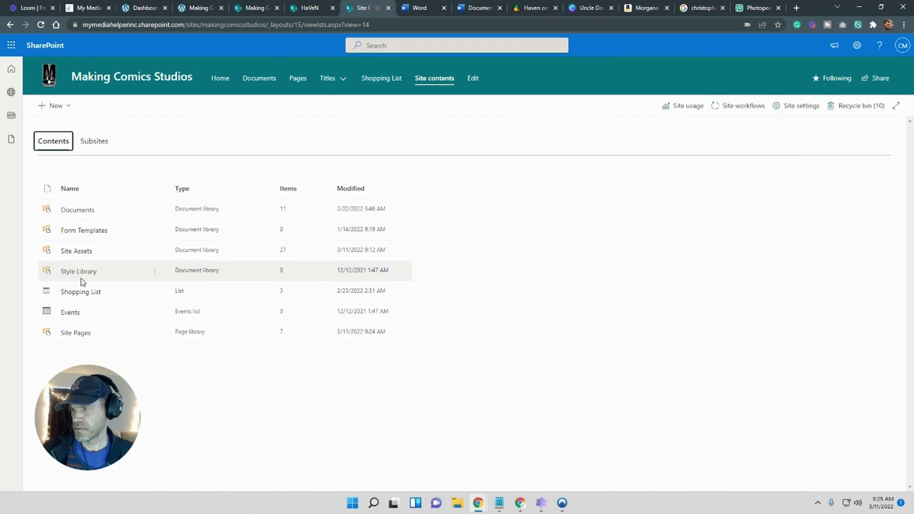
click(73, 251)
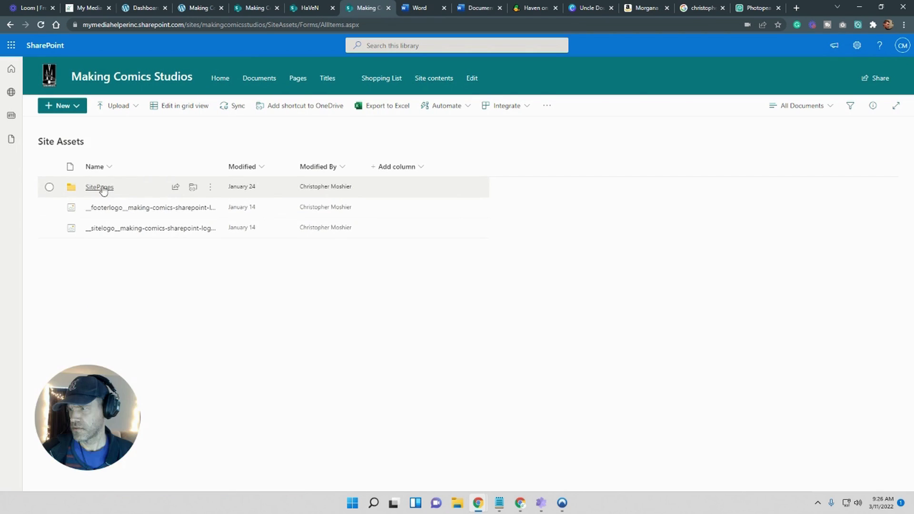
click(96, 187)
click(115, 269)
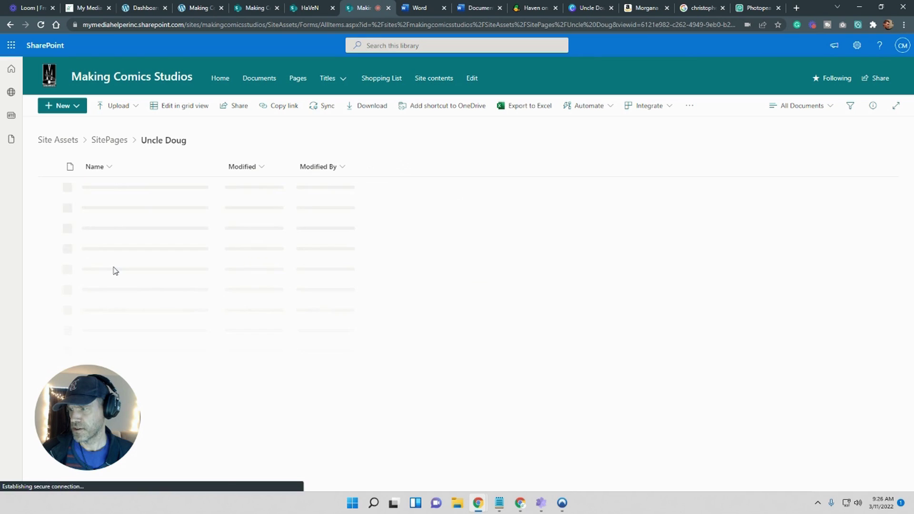
Shrink the browser window and move it aside, then open the desktop's Uncle Doug folder
click(881, 7)
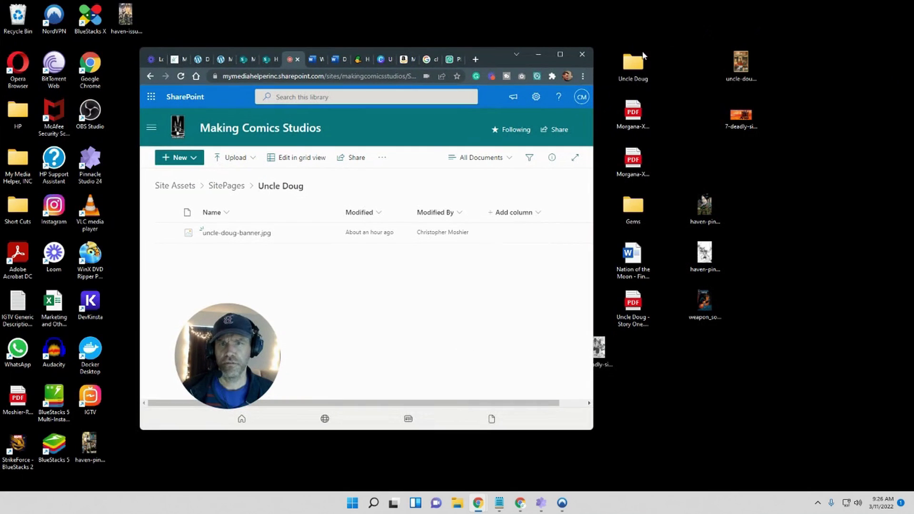
drag(482, 56, 385, 49)
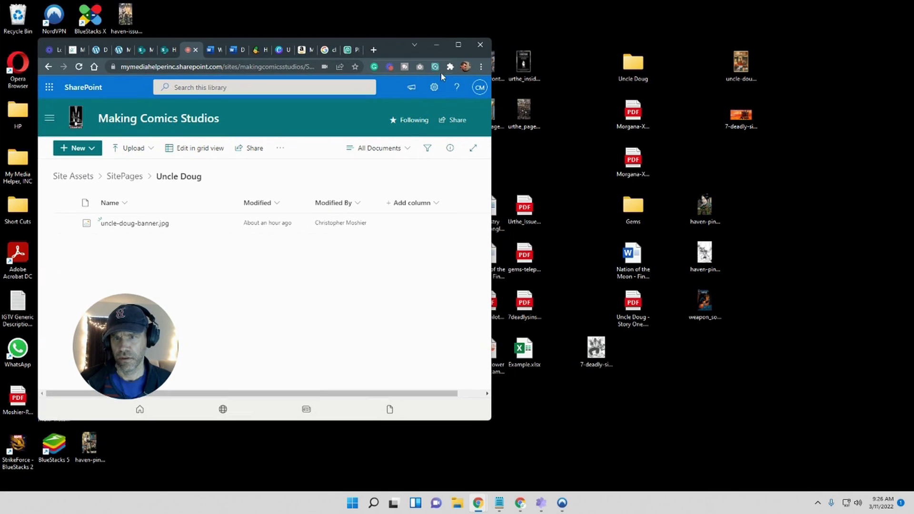
double_click(629, 66)
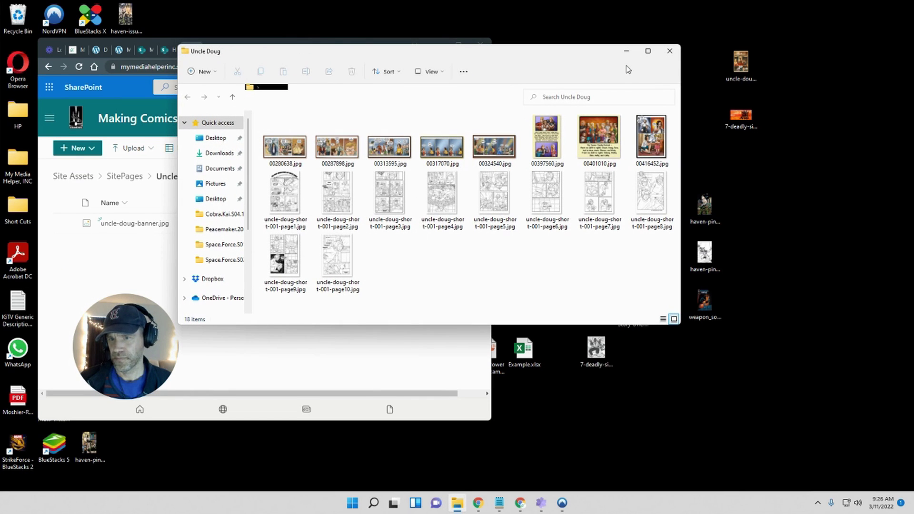
mouse_move(653, 64)
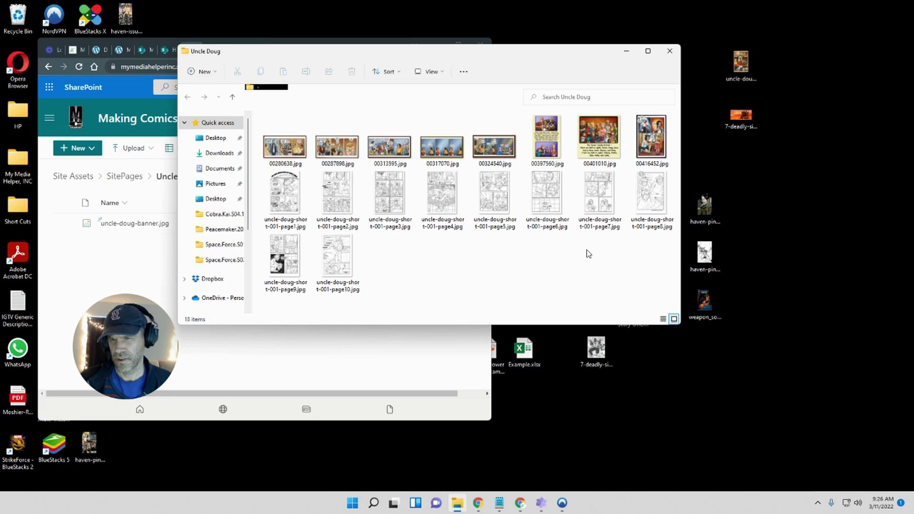
Rename the image 00397560.jpg in the Uncle Doug folder as uncle-doug-front-page.jpg
click(547, 144)
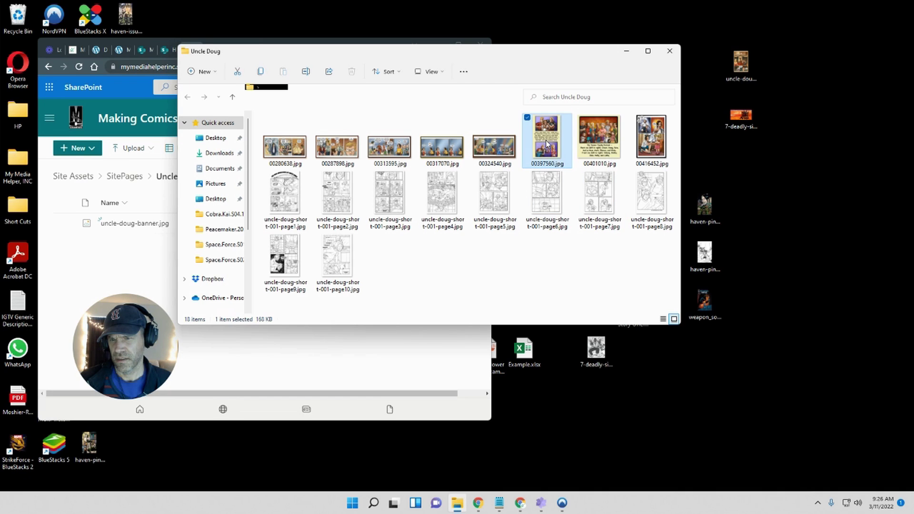
right_click(546, 140)
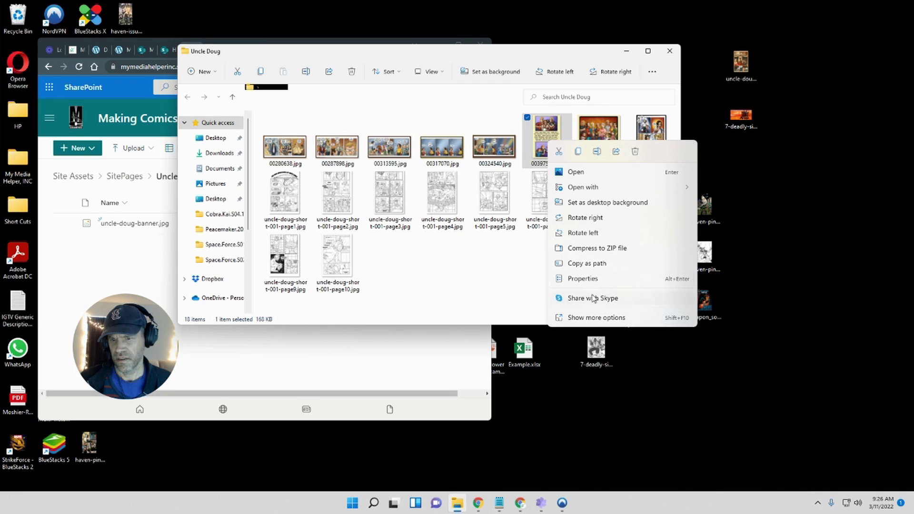
click(652, 317)
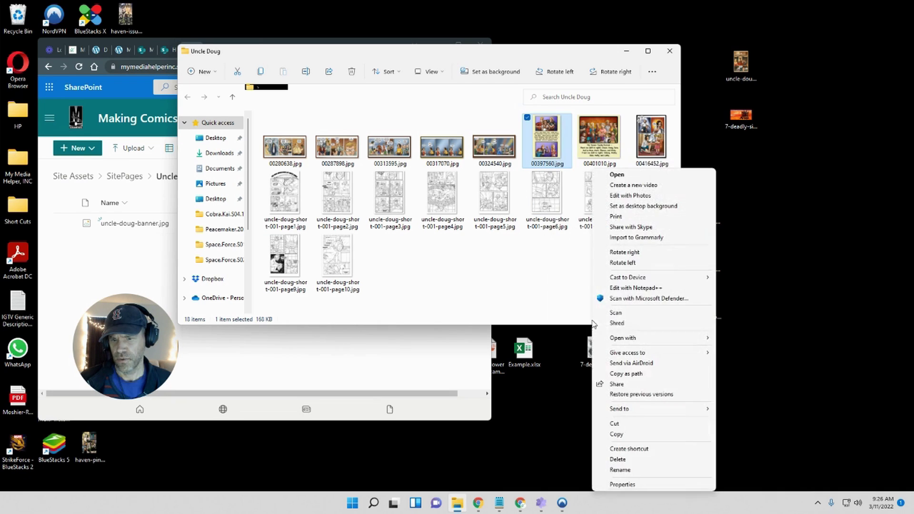
click(653, 471)
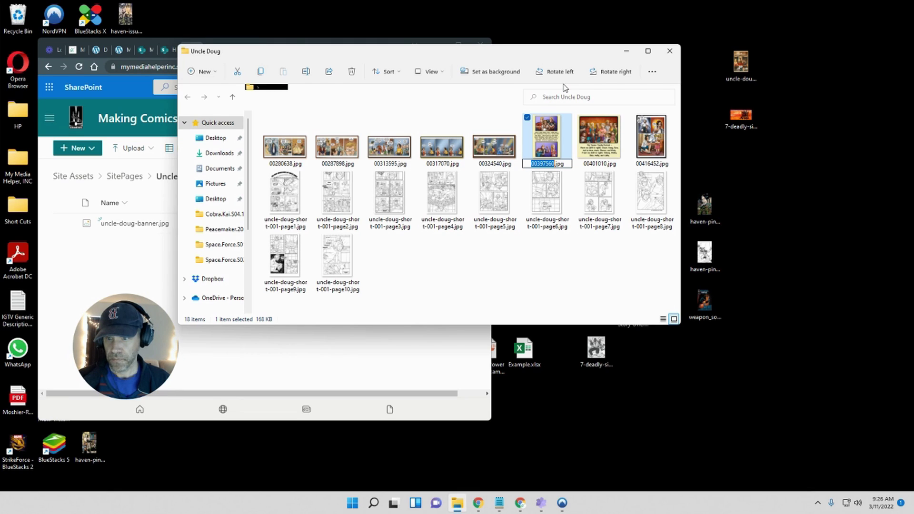
text(unc)
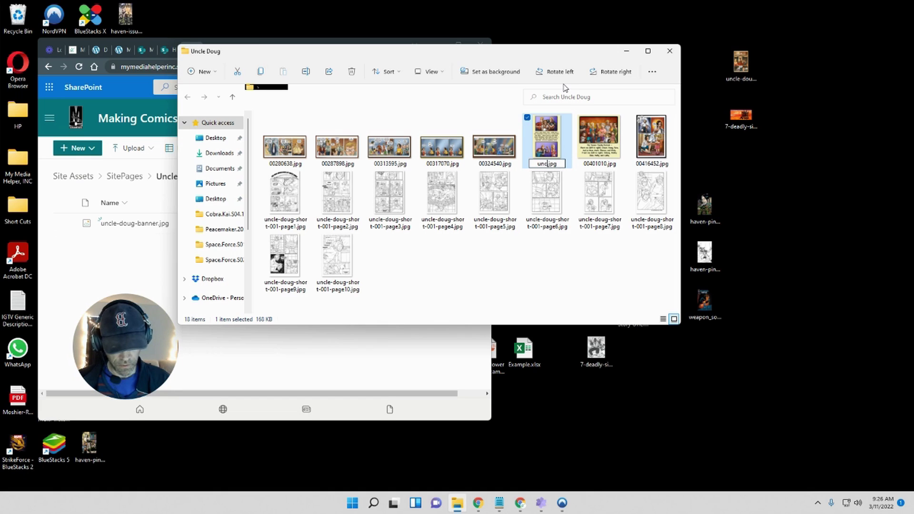
text(le-dou)
text(g-front-page)
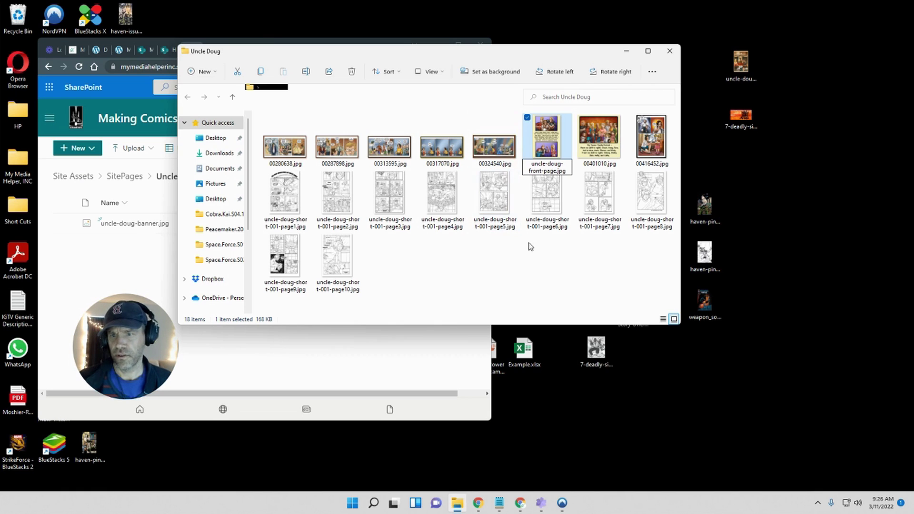
click(532, 248)
Move the Uncle Doug folder window aside, maximize the browser and open uncle-doug-front-page.jpg in Photopea
drag(547, 53, 788, 100)
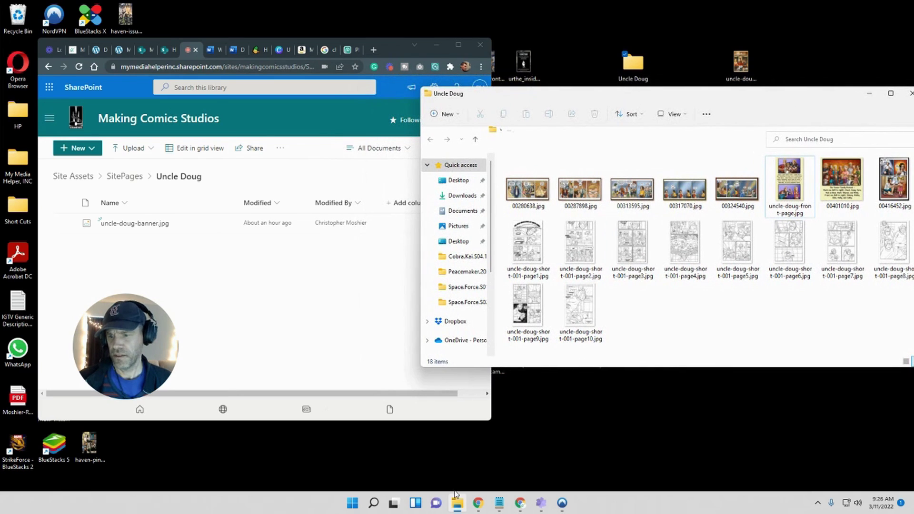
drag(667, 102, 271, 86)
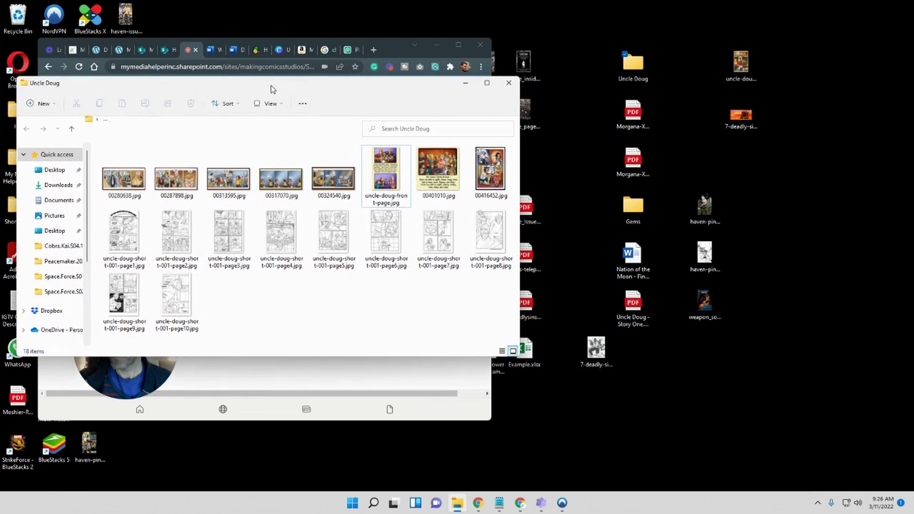
drag(353, 87, 913, 138)
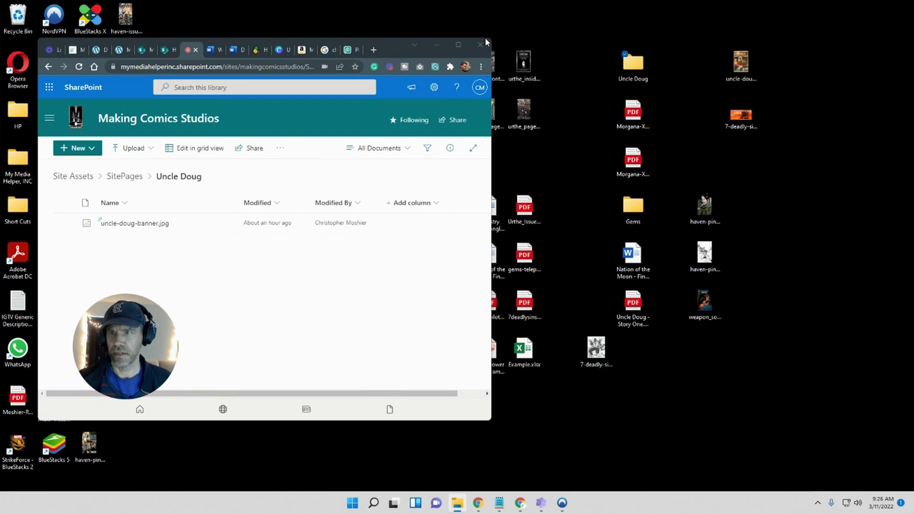
click(457, 46)
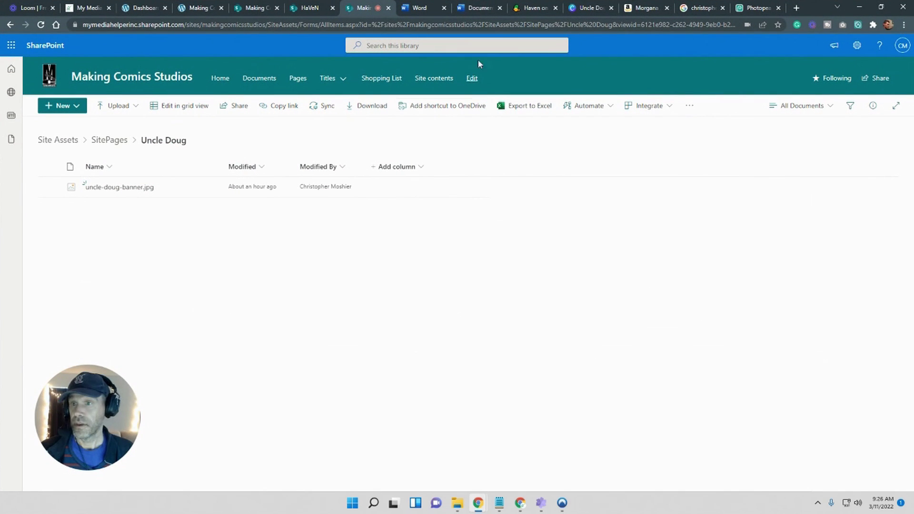
click(754, 8)
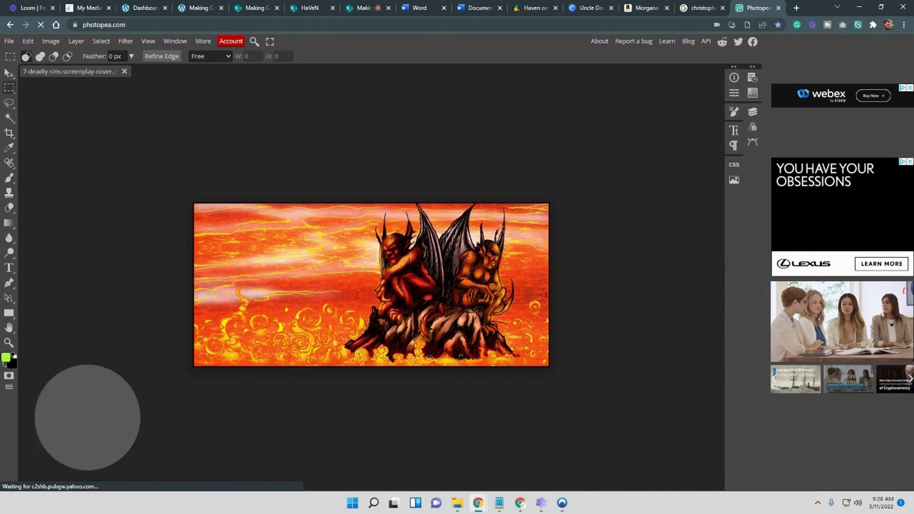
drag(913, 71, 347, 74)
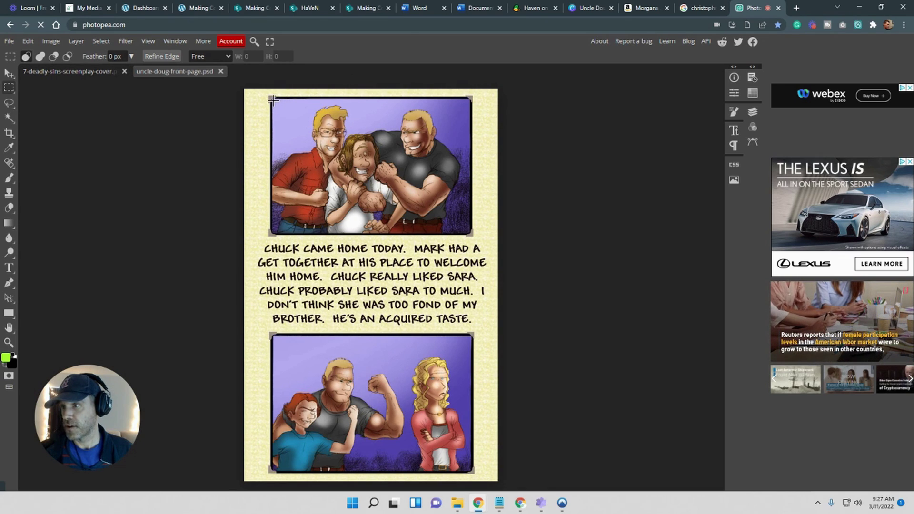
Crop the front-page image to the upper panel showing the three characters, leaving out its black frame
drag(273, 98, 470, 232)
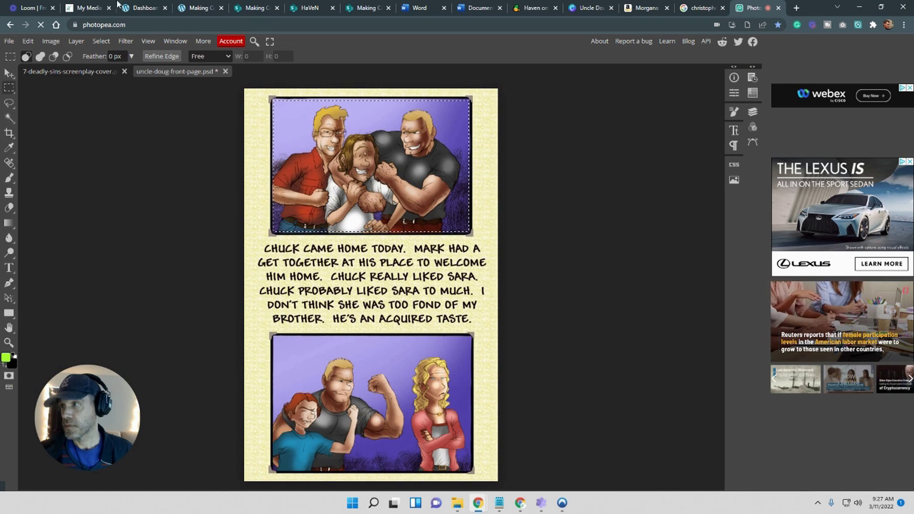
click(56, 42)
mouse_move(28, 41)
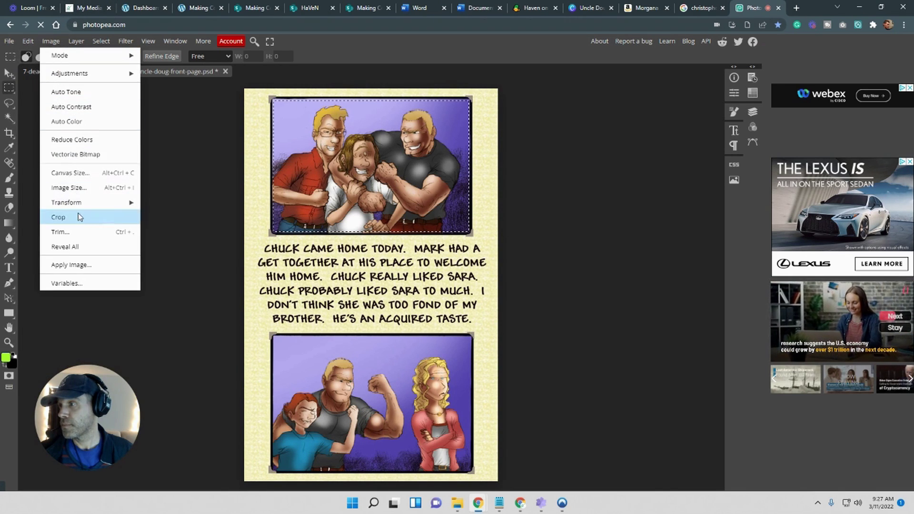
click(78, 217)
click(475, 185)
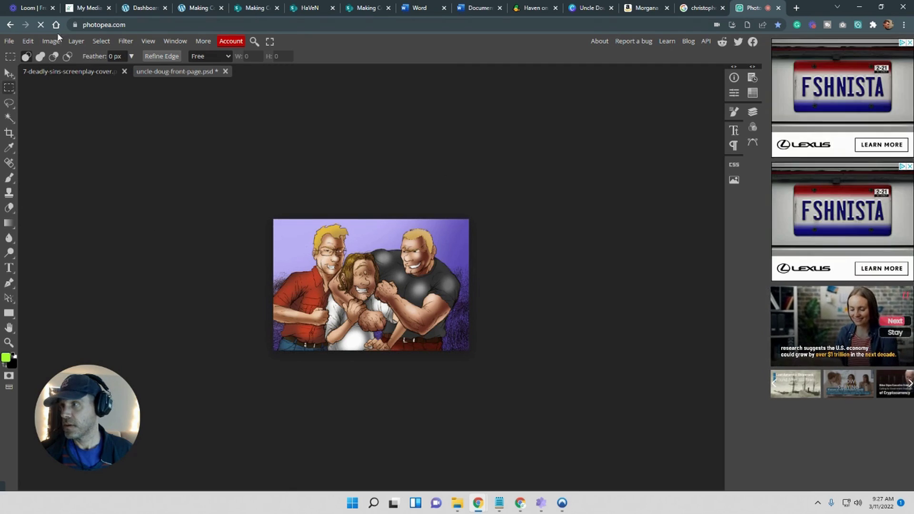
Resize the cropped Uncle Doug image to 600 pixels wide, keeping its proportions
click(14, 41)
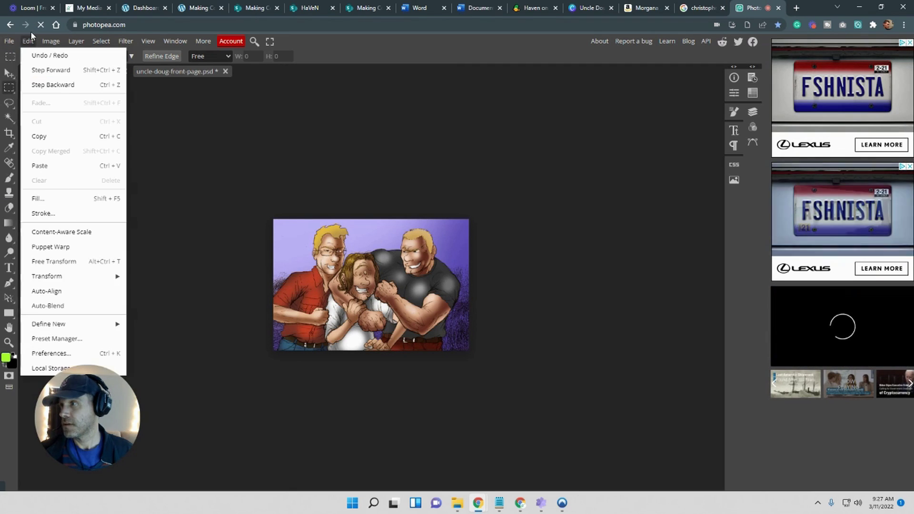
click(83, 188)
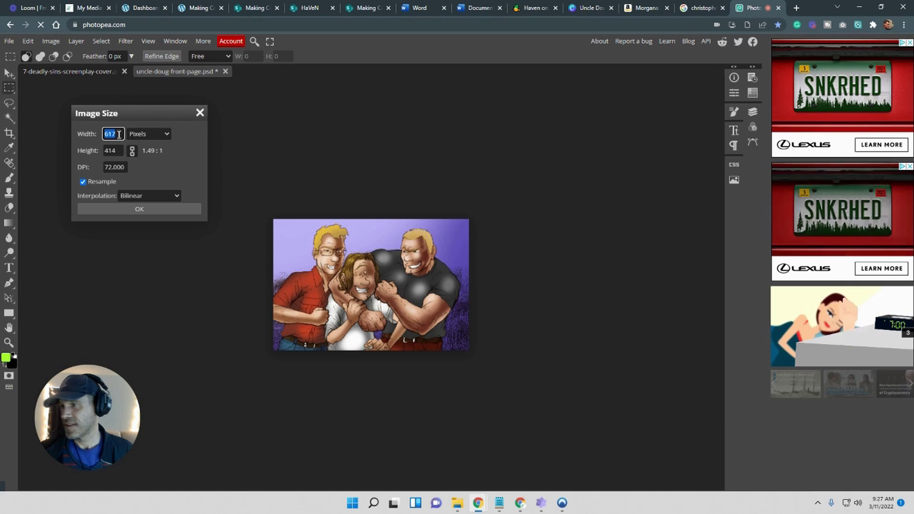
text(600)
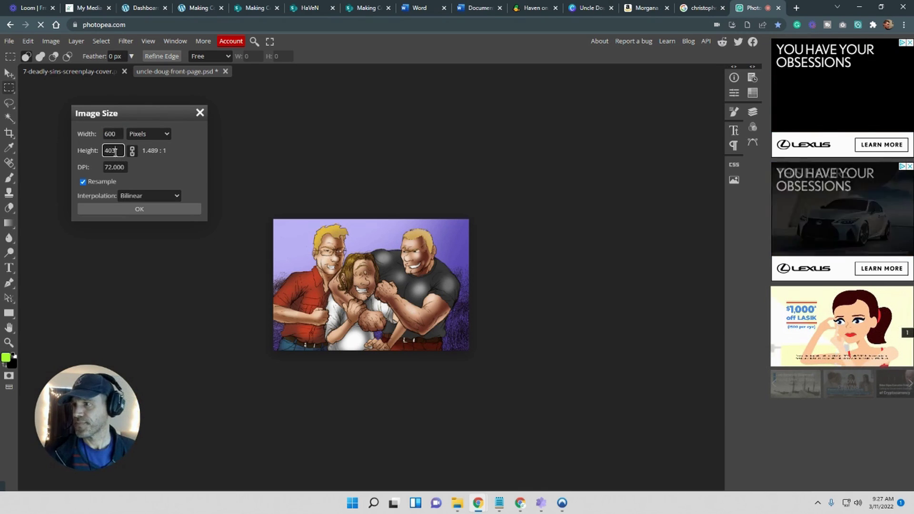
click(127, 210)
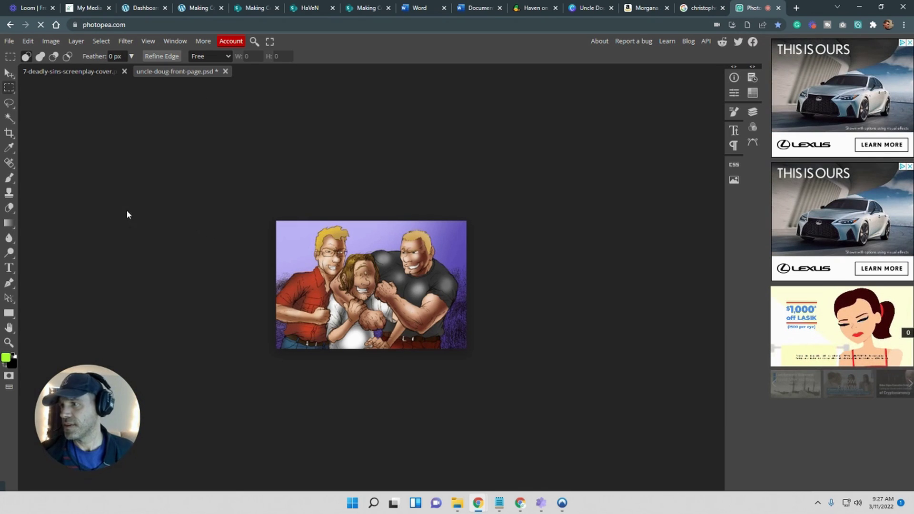
Export the cropped Uncle Doug image as a PNG named uncle-doug-front-page at 100% quality
click(9, 41)
mouse_move(53, 181)
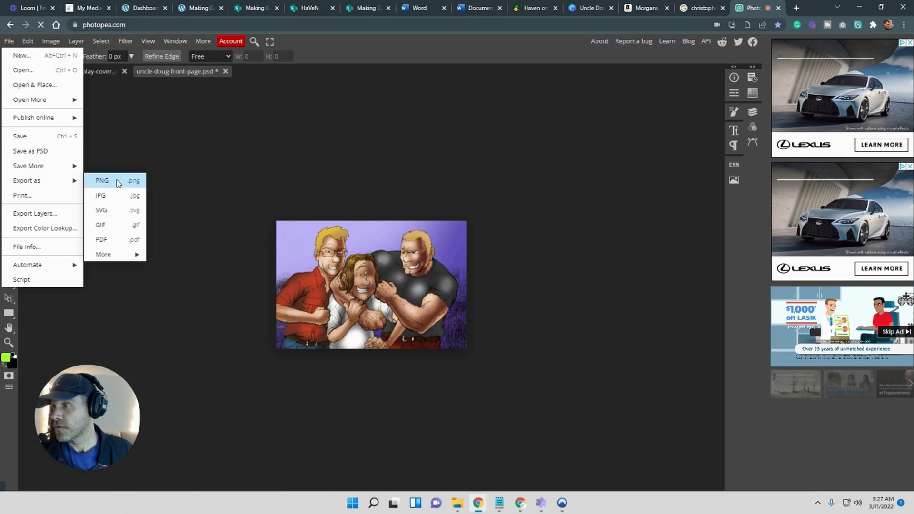
click(113, 180)
click(381, 148)
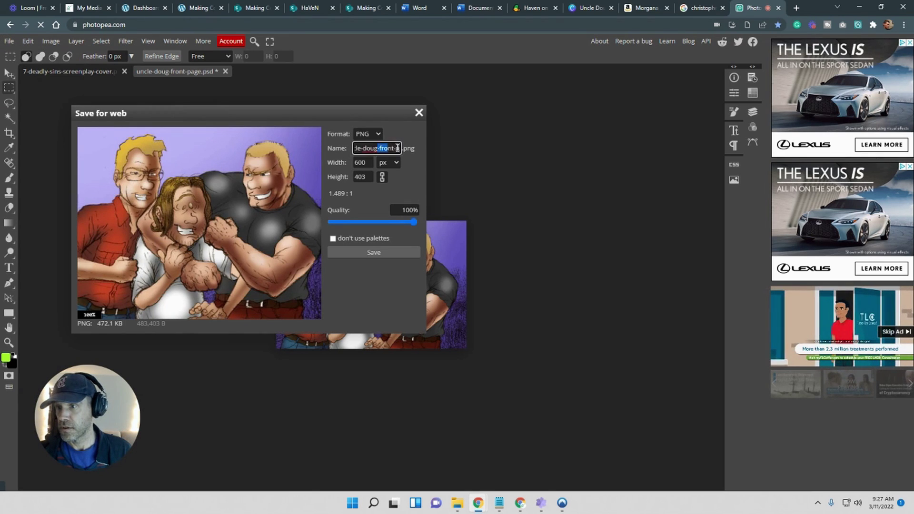
click(378, 151)
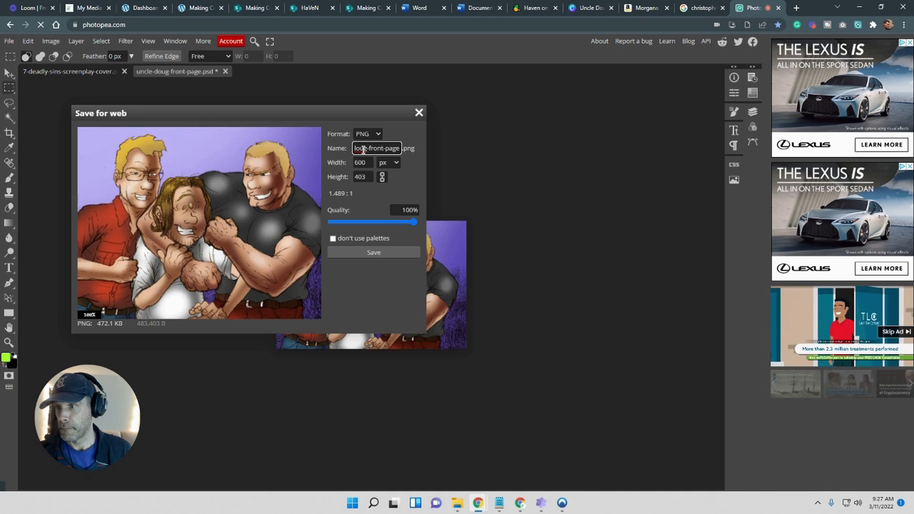
drag(362, 150, 354, 149)
click(377, 252)
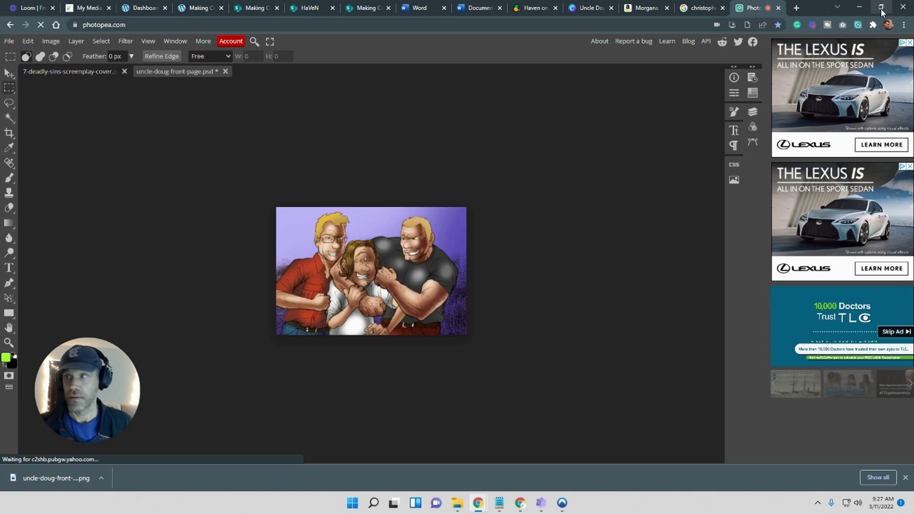
Show the exported uncle-doug-front-page.png in its download folder and move it onto an empty spot of the desktop
mouse_move(881, 12)
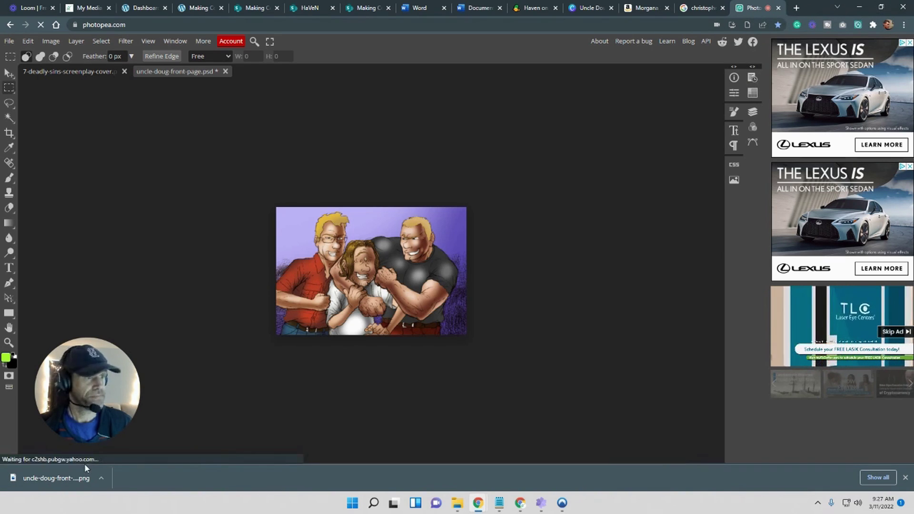
right_click(56, 476)
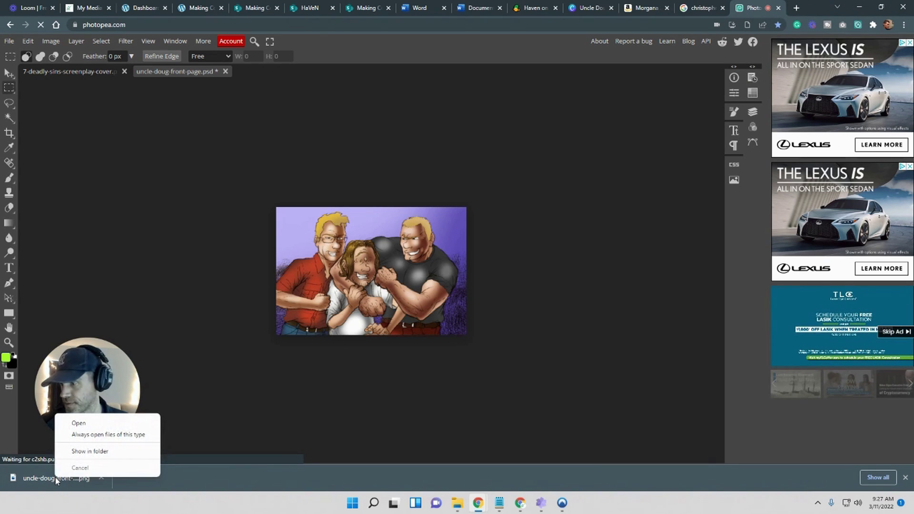
click(93, 452)
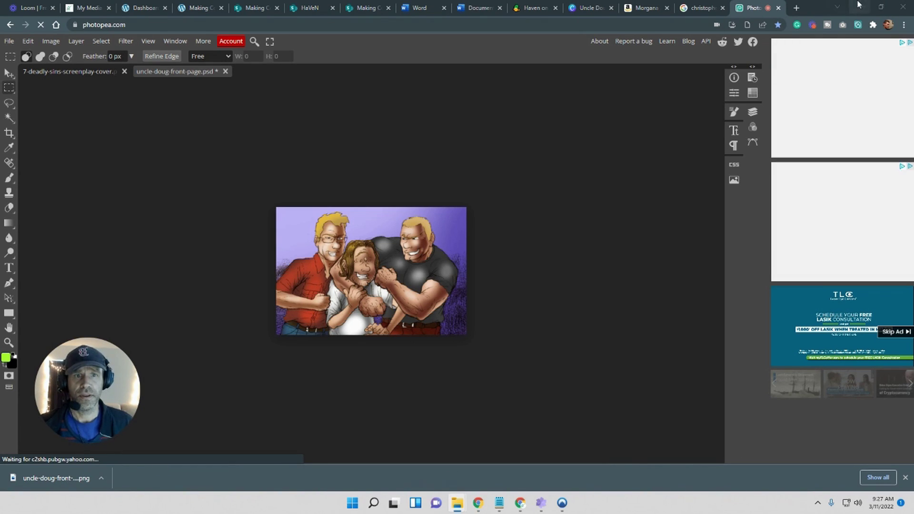
click(858, 6)
drag(828, 295, 599, 267)
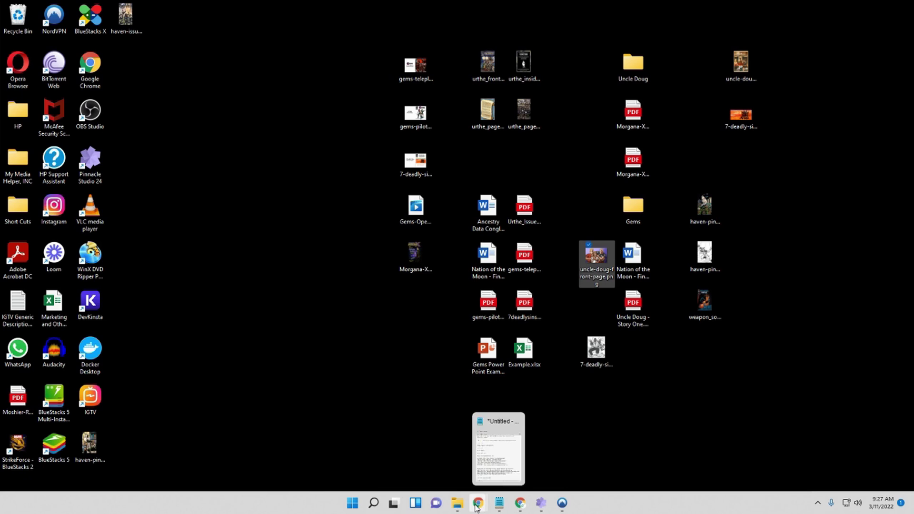
Return to the browser and upload uncle-doug-front-page.png from the desktop into the SitePages > Uncle Doug folder of Site Assets
mouse_move(476, 507)
click(436, 455)
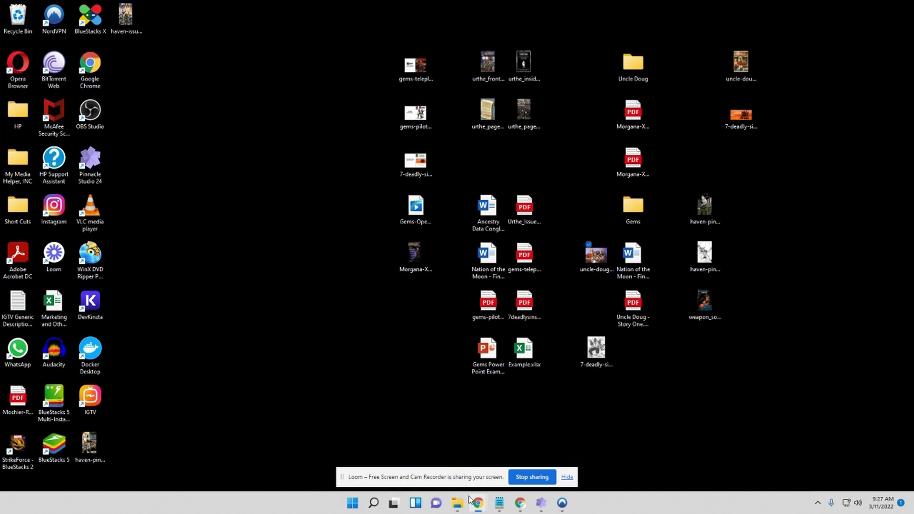
mouse_move(476, 504)
click(529, 443)
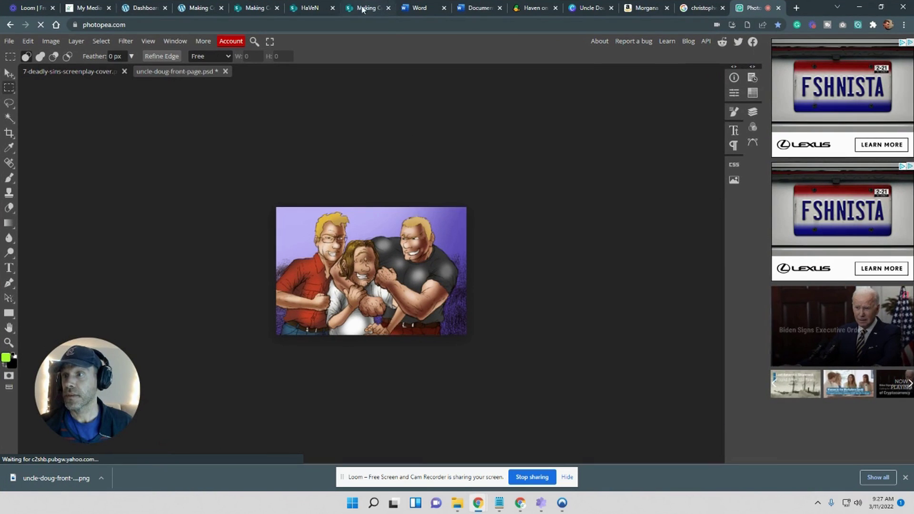
click(310, 8)
click(255, 8)
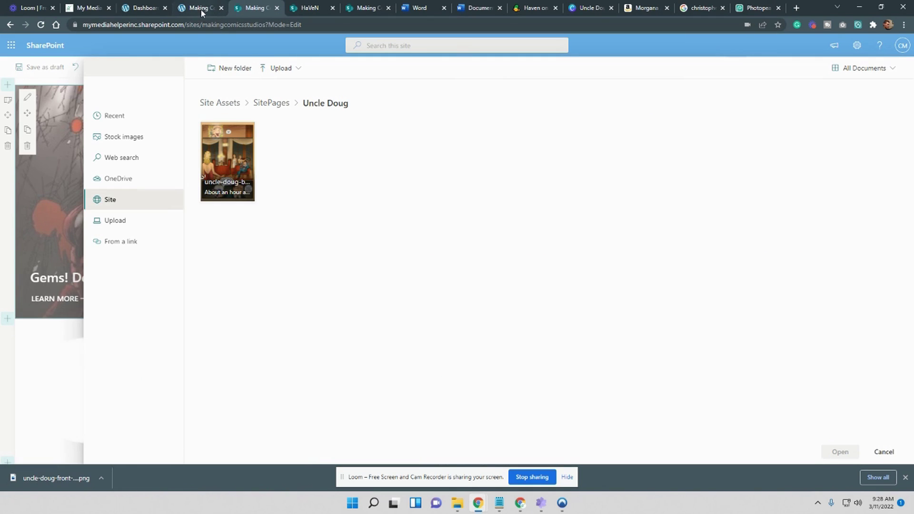
click(364, 7)
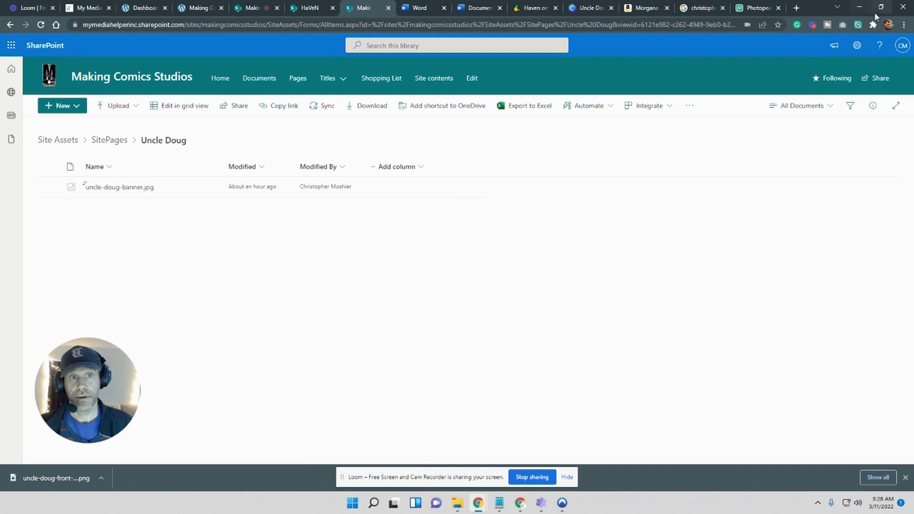
click(881, 7)
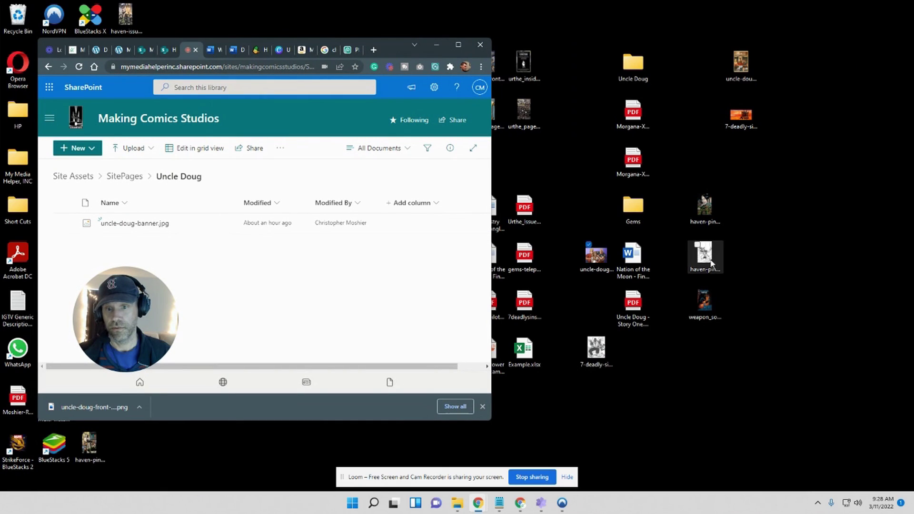
drag(596, 257, 414, 302)
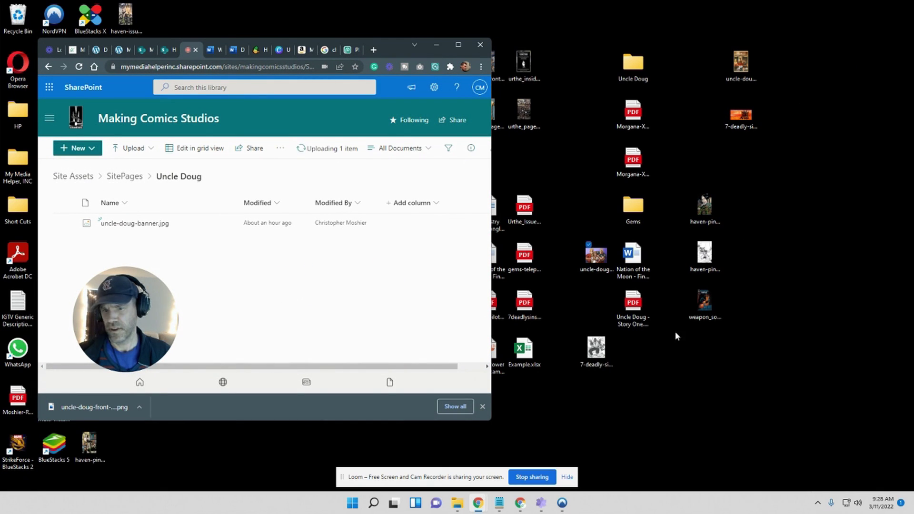
click(458, 44)
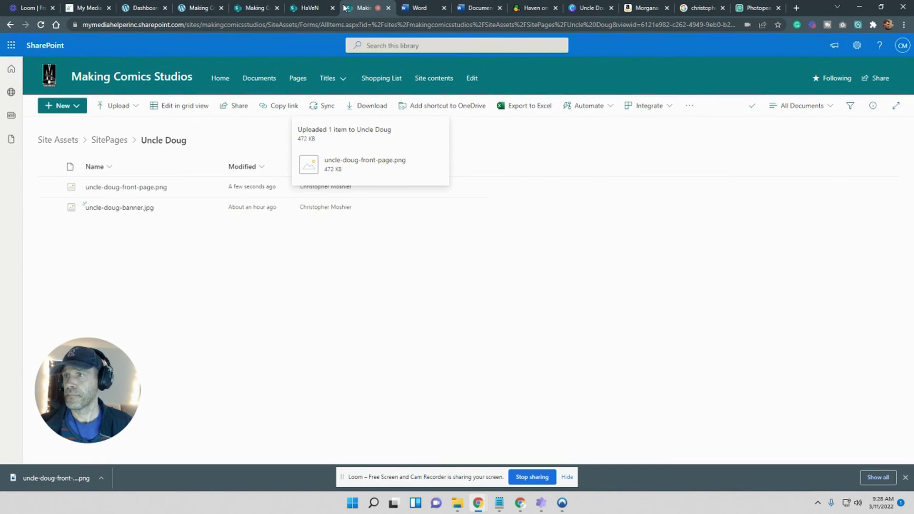
On the home page being edited, reopen the image picker and set the Uncle Doug hero tile's background to the site's uncle-doug-front-page image
click(236, 9)
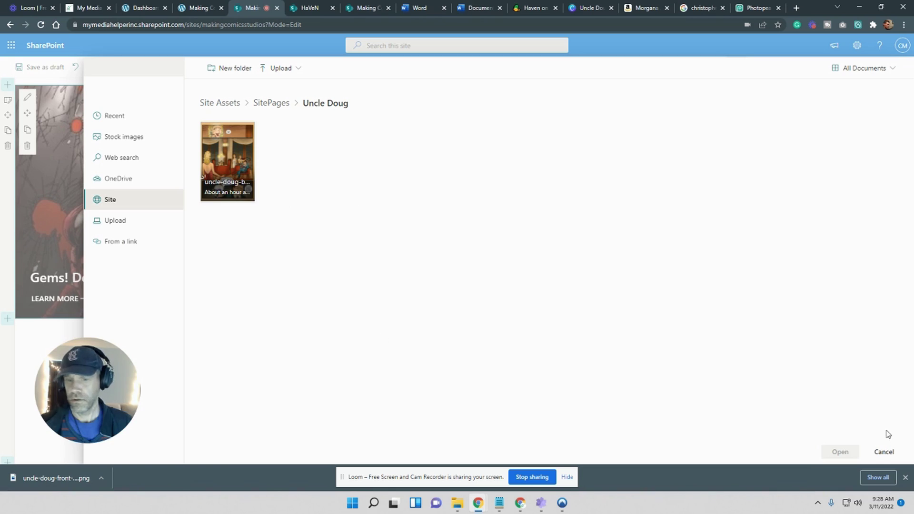
click(884, 452)
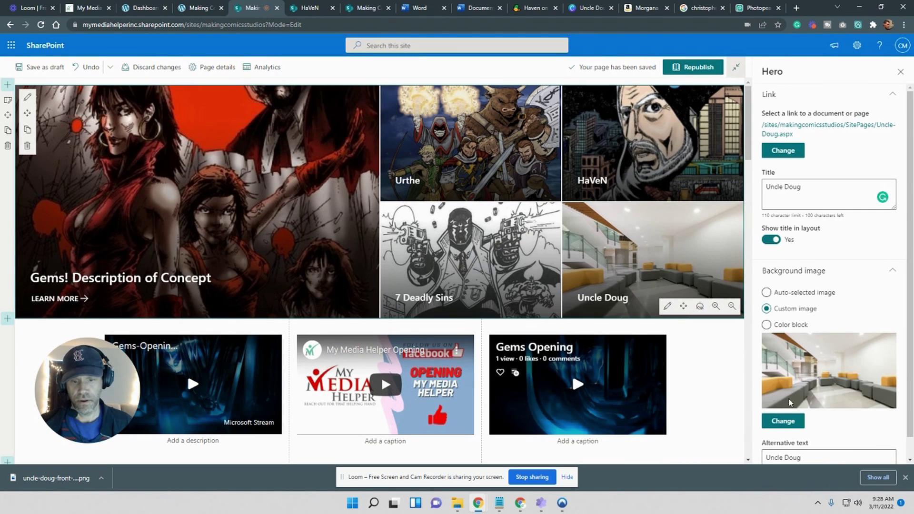
click(791, 421)
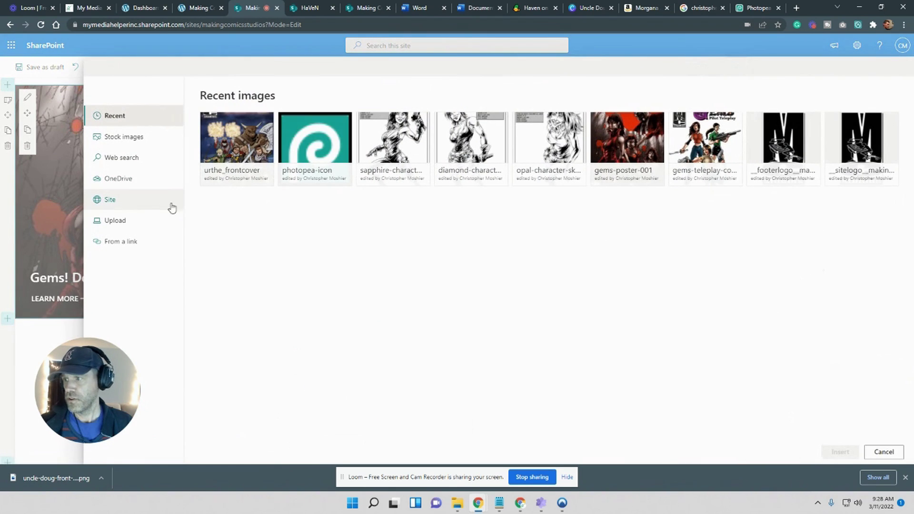
click(136, 207)
click(414, 155)
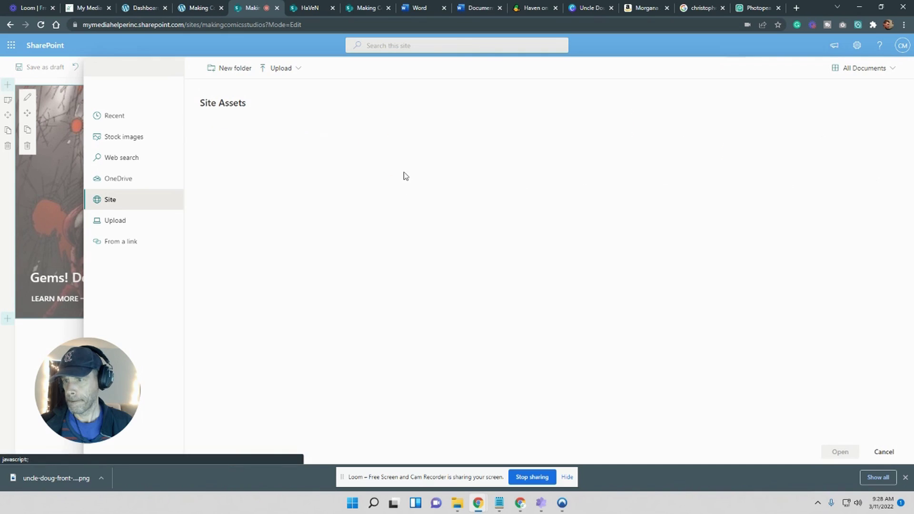
click(261, 156)
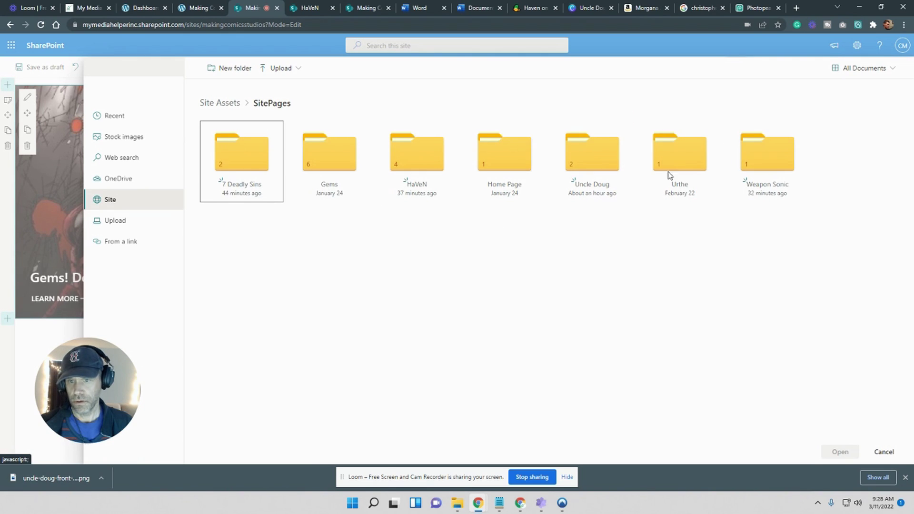
click(584, 158)
click(312, 162)
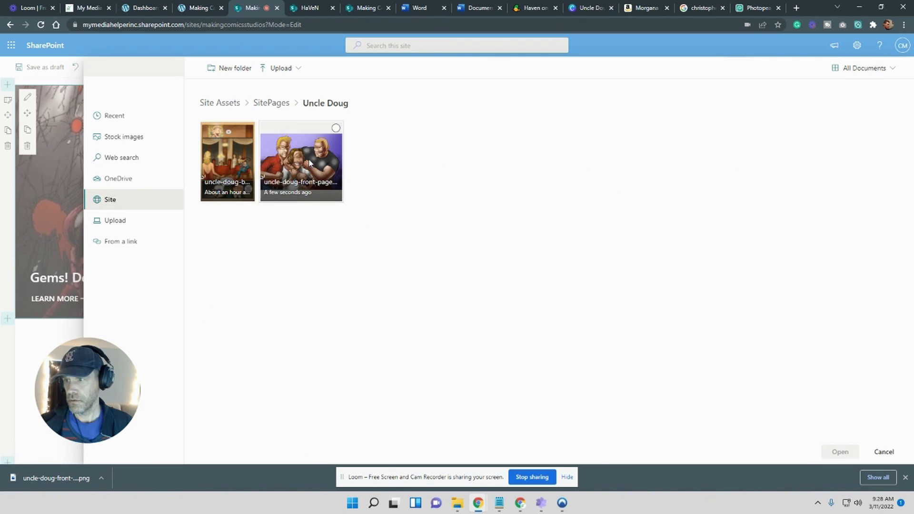
click(833, 453)
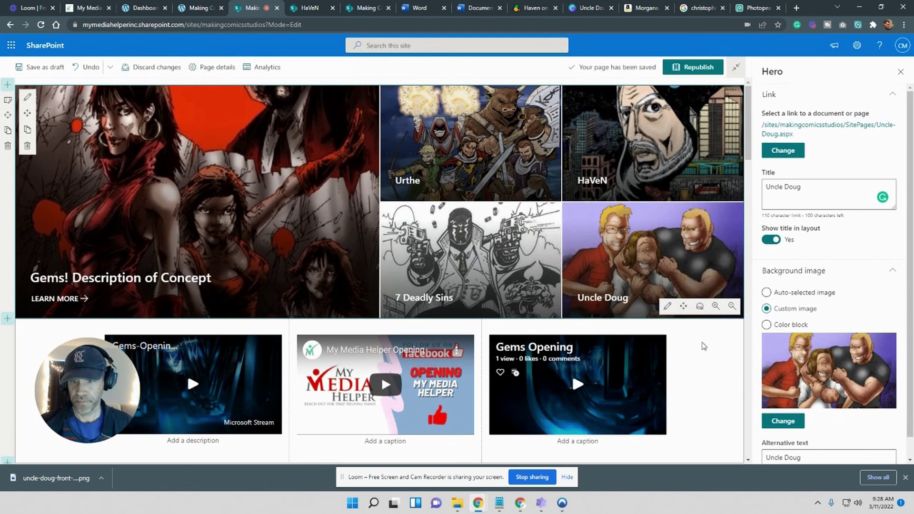
Check the Uncle Doug tile's alternative text and save the home page as a draft
scroll(818, 308, down, 1)
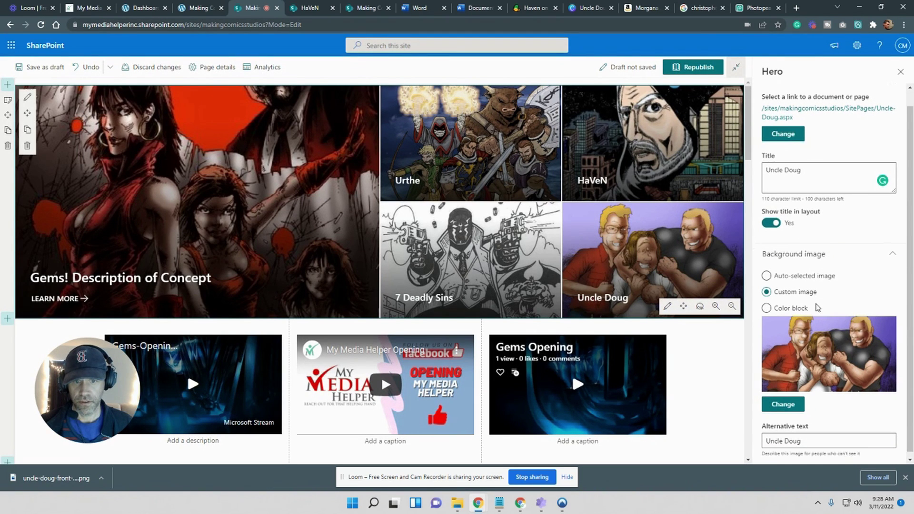
click(42, 67)
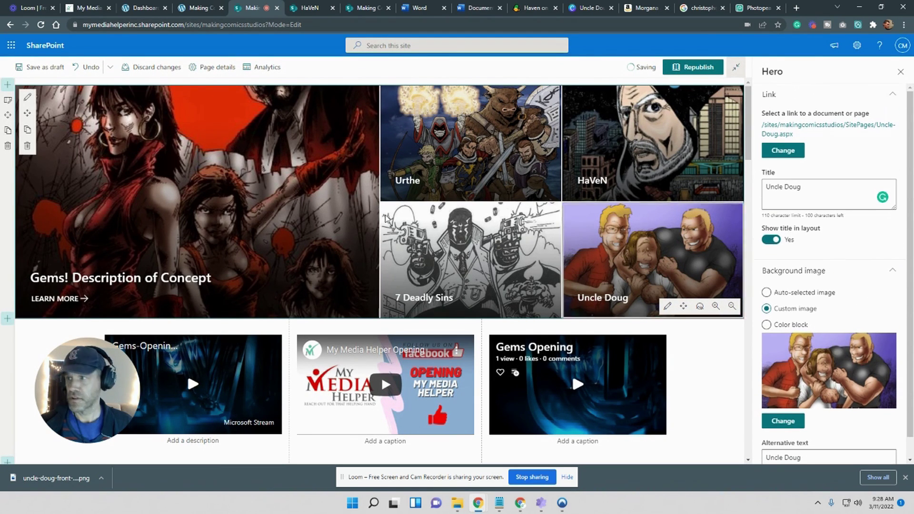
click(42, 72)
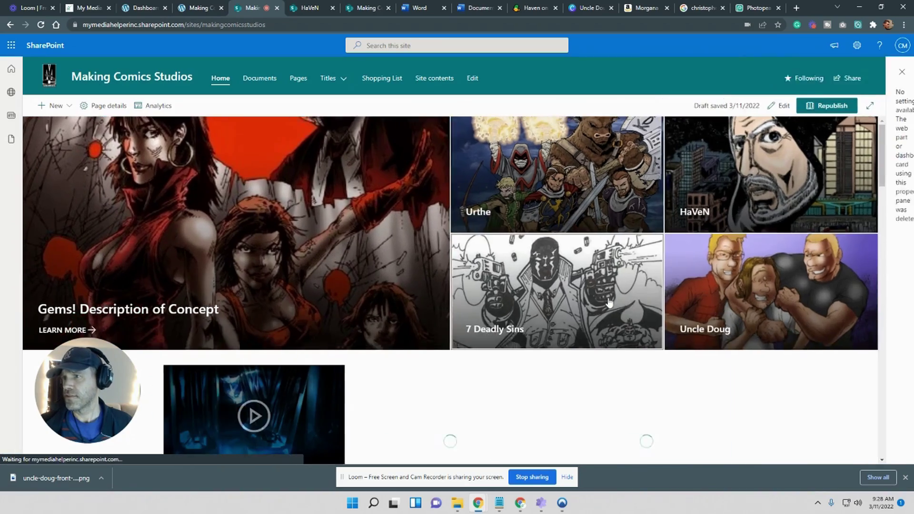
Review the saved home page and its five hero tiles, dismissing the downloads bar and the screen-sharing notice
scroll(612, 301, down, 5)
scroll(611, 301, down, 2)
scroll(611, 300, up, 10)
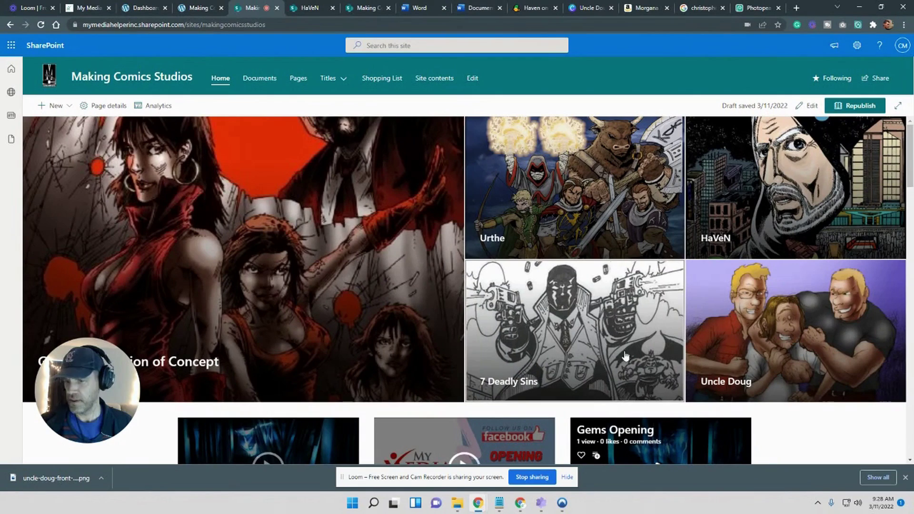
click(905, 478)
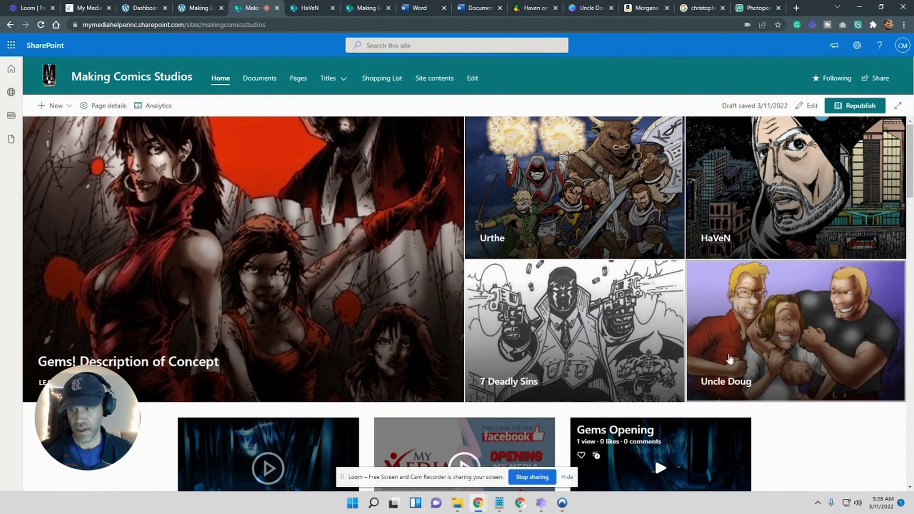
drag(124, 412, 125, 177)
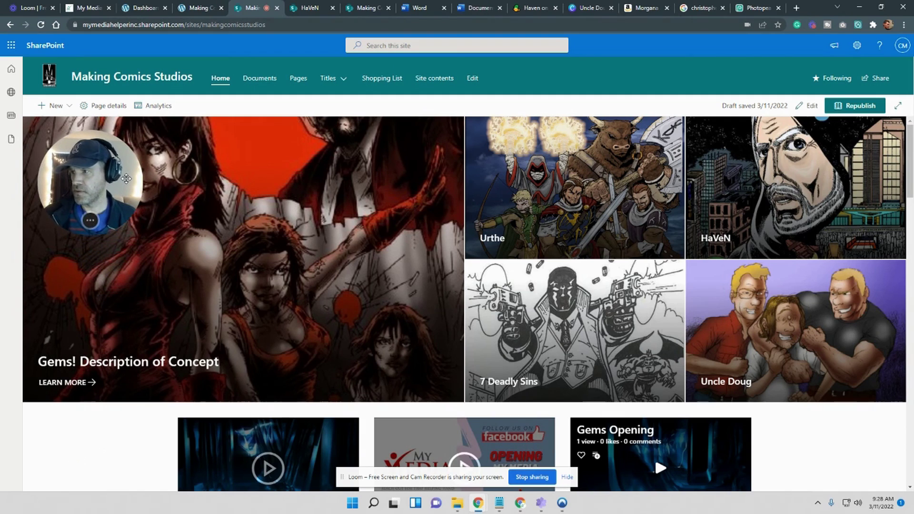
scroll(198, 336, down, 2)
scroll(200, 337, up, 2)
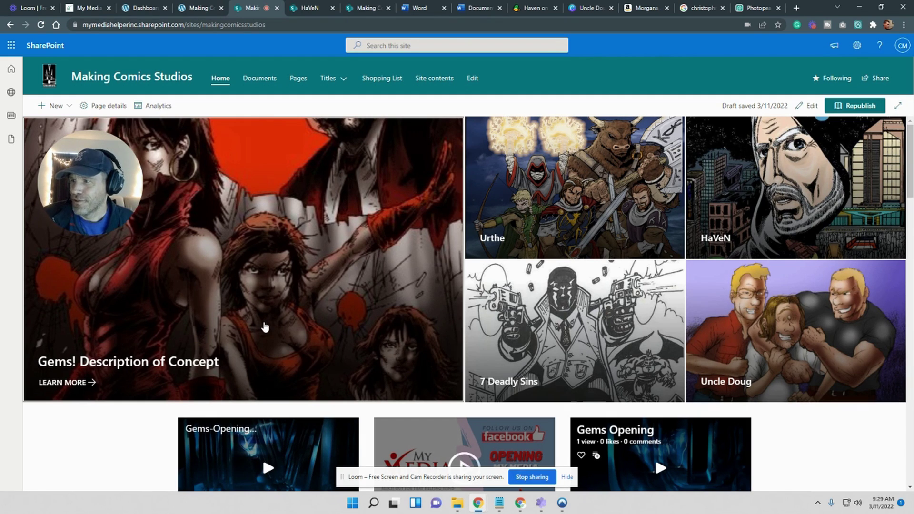
drag(92, 188, 86, 408)
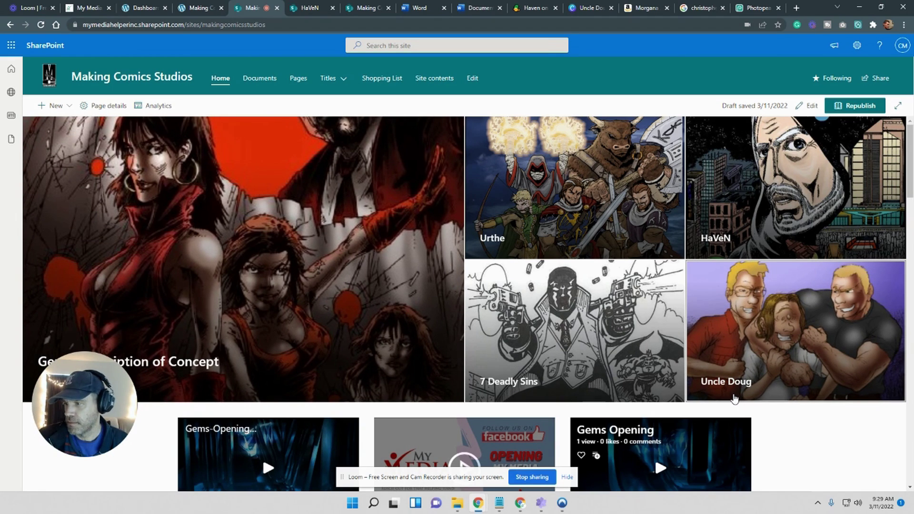
click(566, 477)
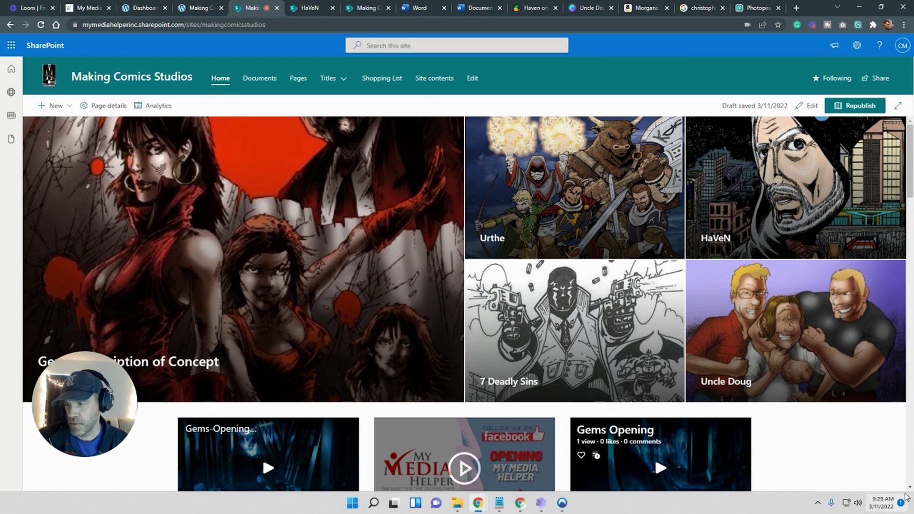